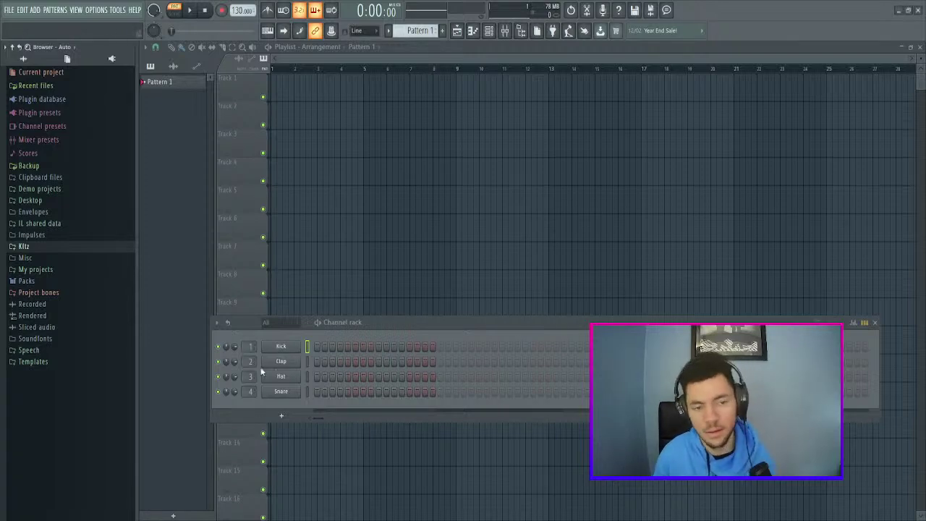
# - Set the project tempo to 142 BPM
pyautogui.scroll(2, 235, 11)
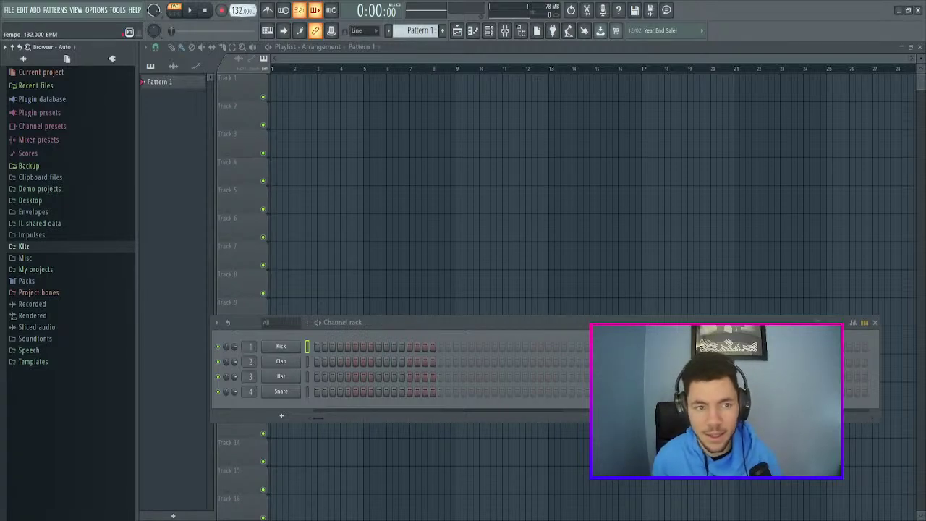
pyautogui.scroll(4, 242, 10)
pyautogui.scroll(-1, 242, 10)
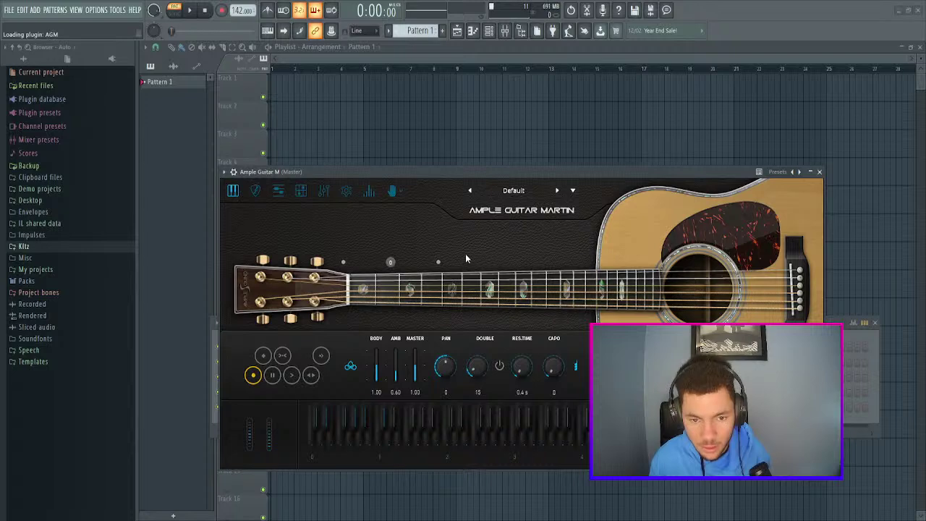
# - Look through the Ample Guitar M plugin's tab player, EQ and reverb pages and return to its main instrument page
pyautogui.click(762, 172)
pyautogui.click(259, 194)
pyautogui.click(302, 190)
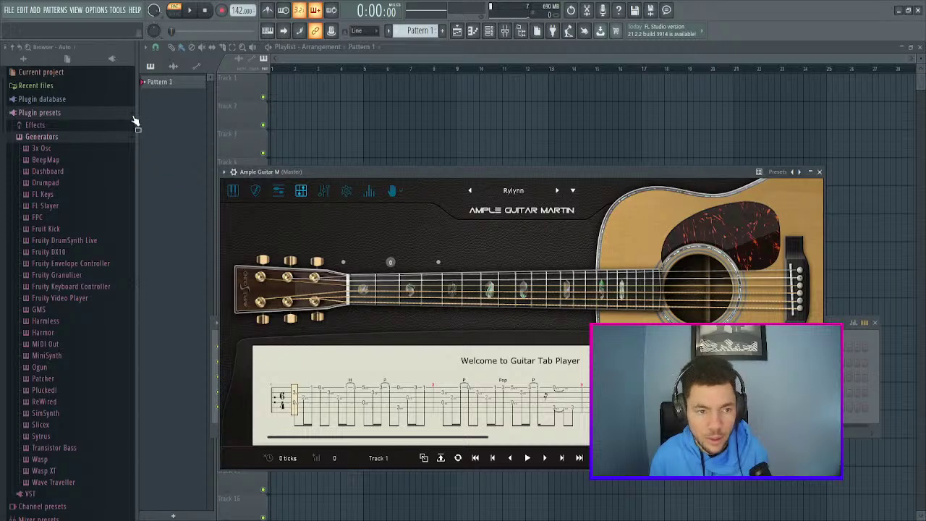
pyautogui.click(325, 190)
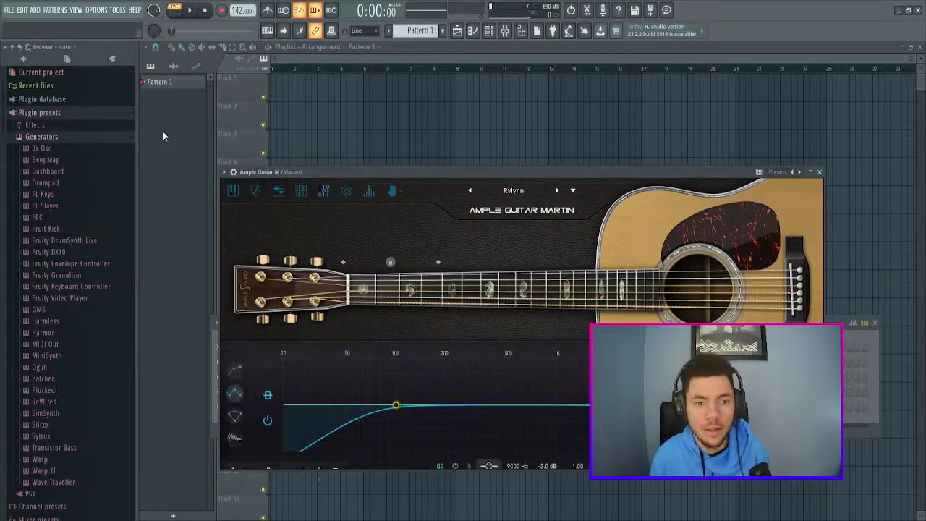
pyautogui.click(125, 113)
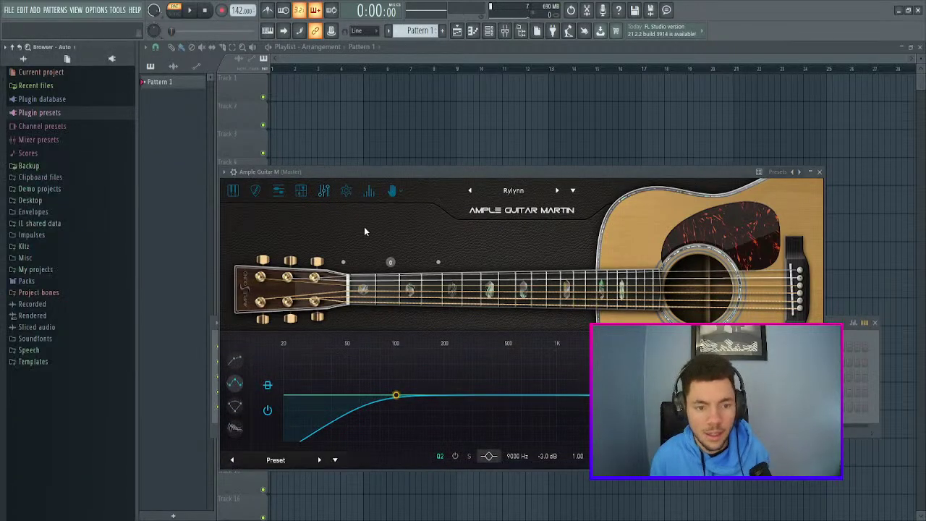
pyautogui.click(235, 407)
pyautogui.click(238, 431)
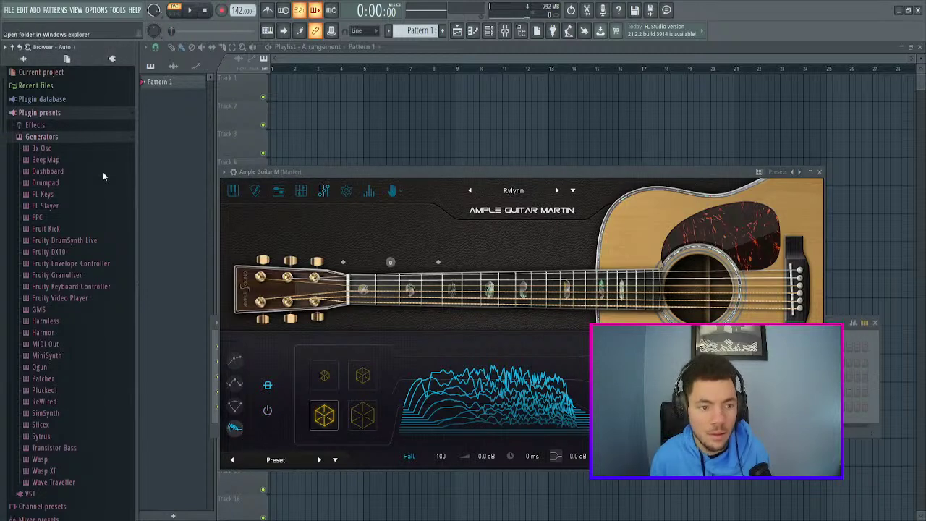
pyautogui.click(104, 115)
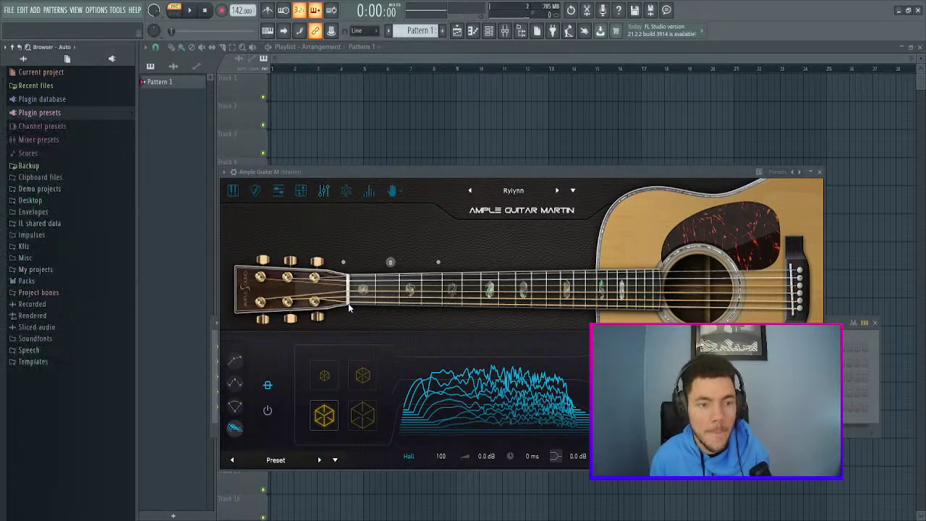
pyautogui.click(247, 200)
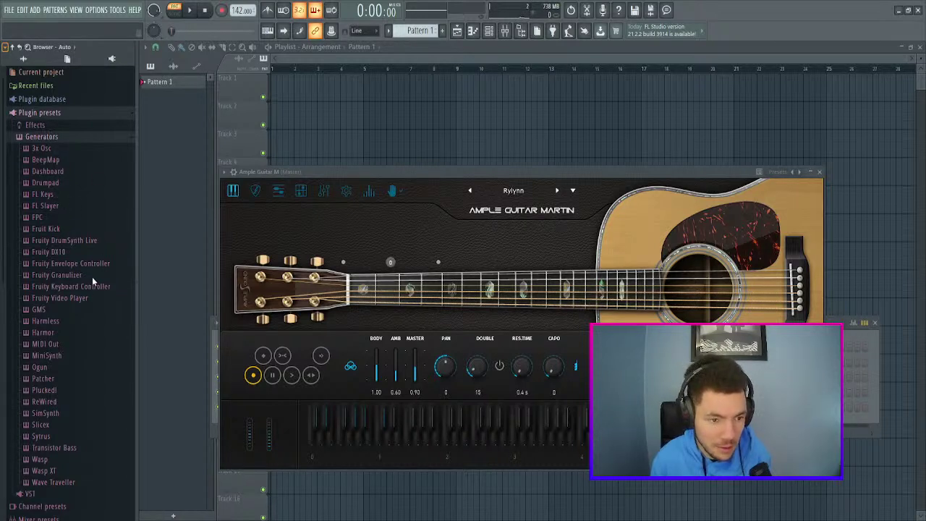
# - Switch the browser to show all content and close the Ample Guitar M plugin window
pyautogui.click(68, 59)
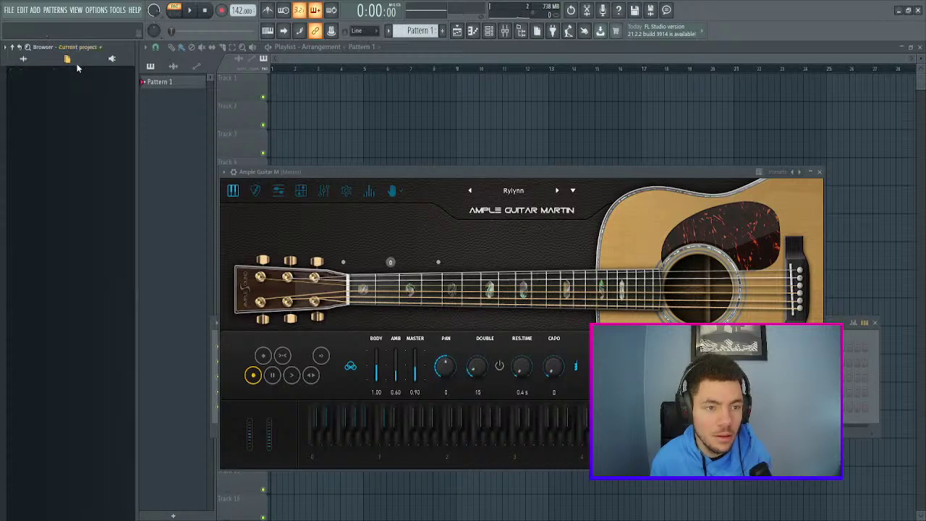
pyautogui.click(68, 59)
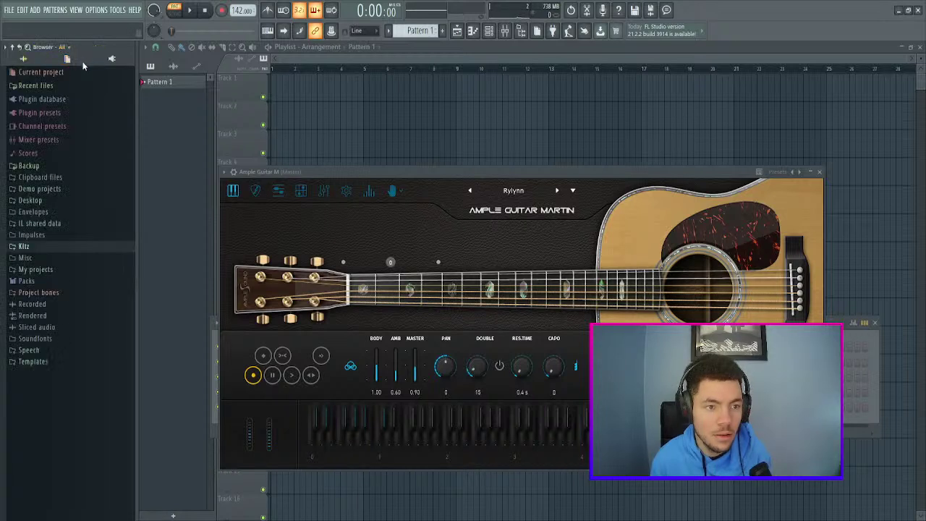
pyautogui.click(345, 239)
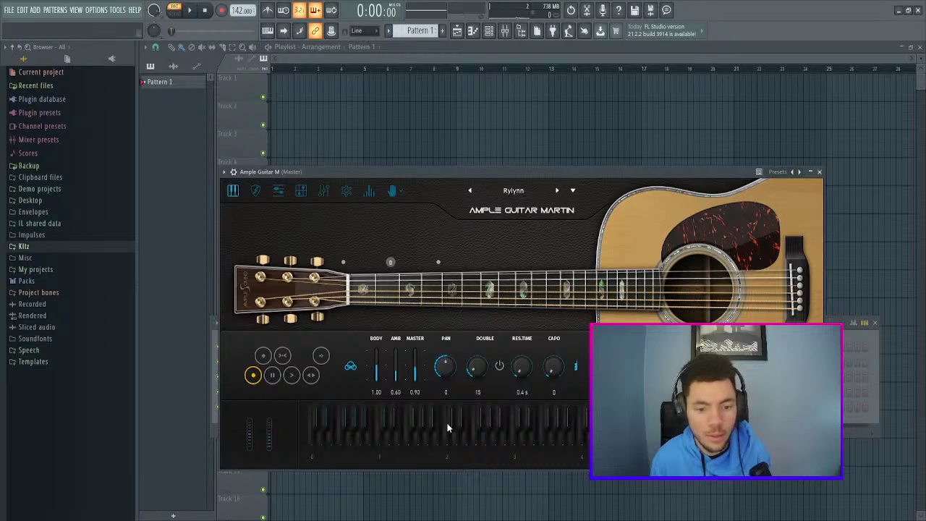
pyautogui.click(820, 171)
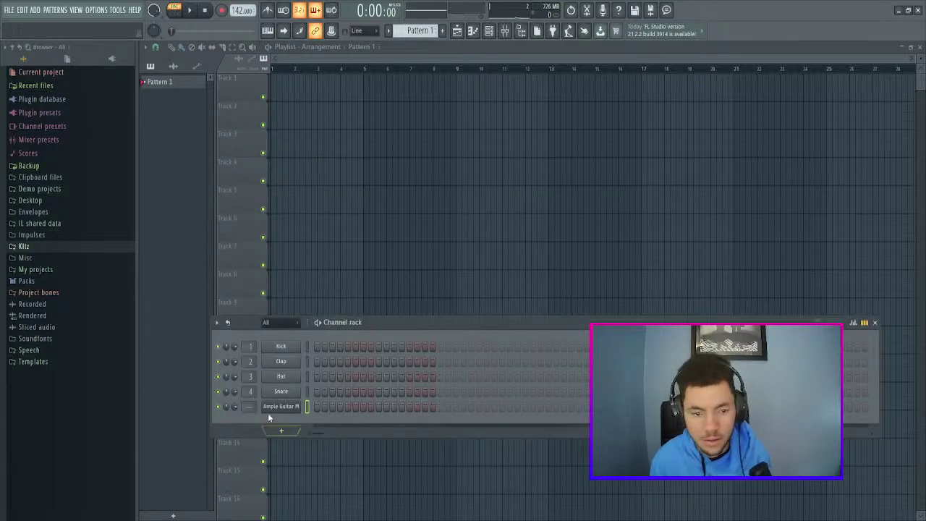
# - Open the Ample Guitar M piano roll, maximize it, and shrink its control lane to enlarge the note grid
pyautogui.press('F7')
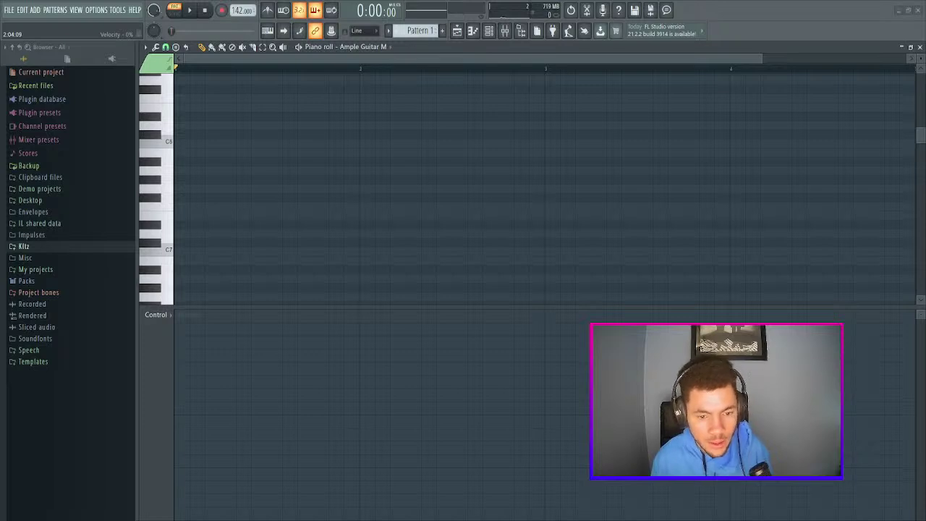
pyautogui.scroll(-5, 283, 196)
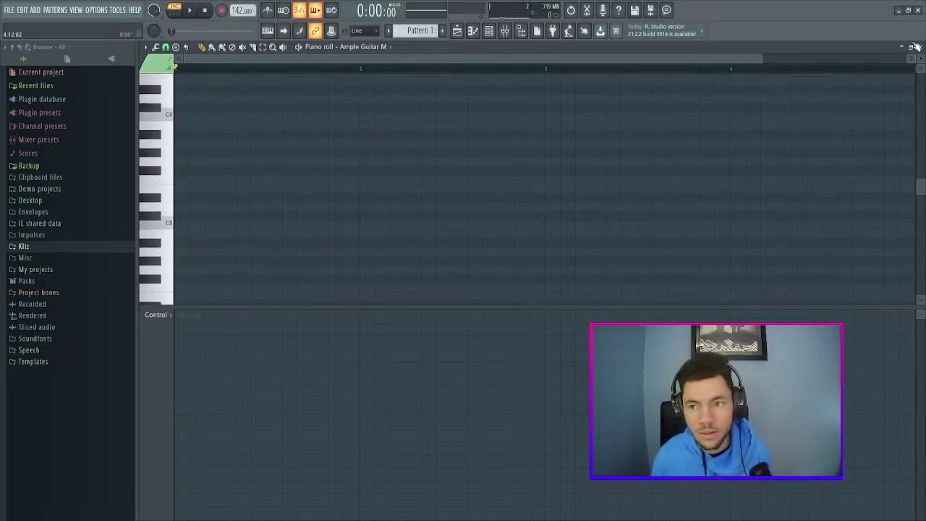
pyautogui.click(909, 46)
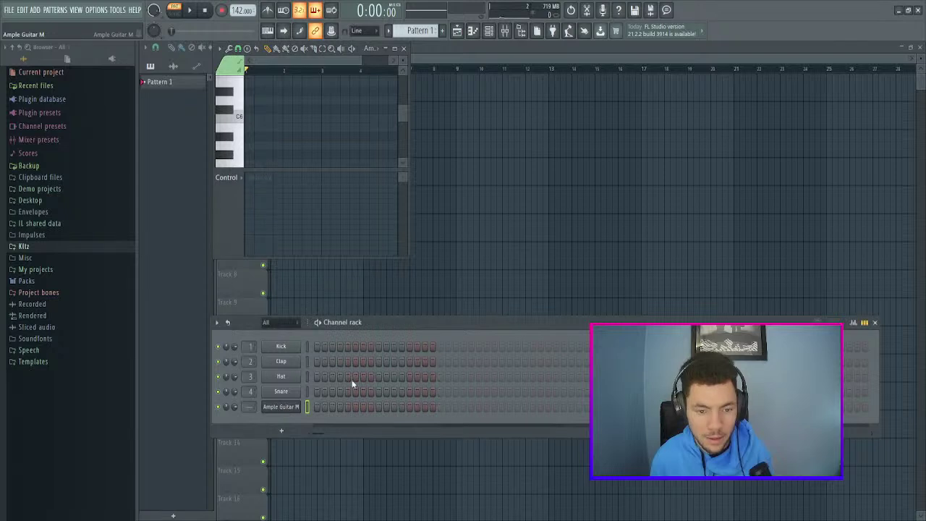
pyautogui.press('F7')
pyautogui.press('F7')
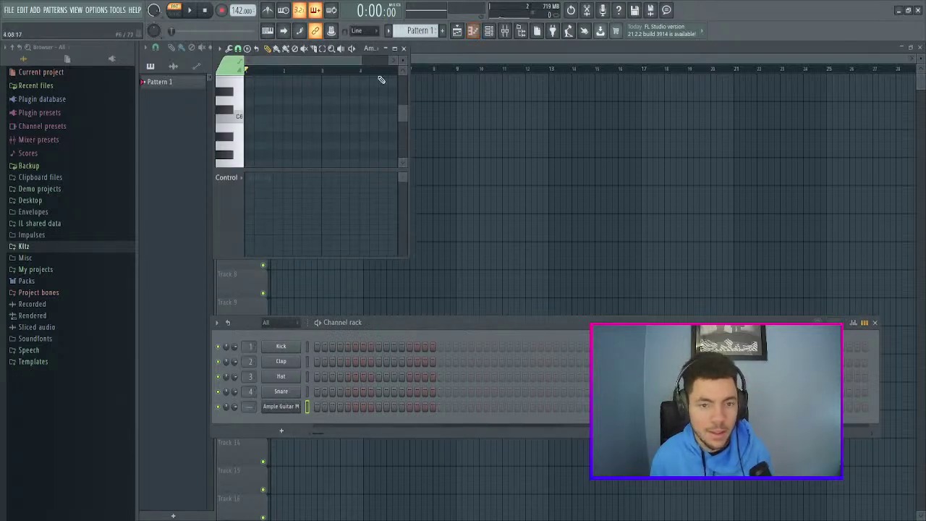
pyautogui.click(395, 49)
pyautogui.moveTo(268, 305); pyautogui.dragTo(270, 483)
# - Draw three stacked one-bar notes at E4, A4 and D5 in bar 1, quantized to end exactly at bar 2
pyautogui.moveTo(189, 370); pyautogui.dragTo(366, 297)
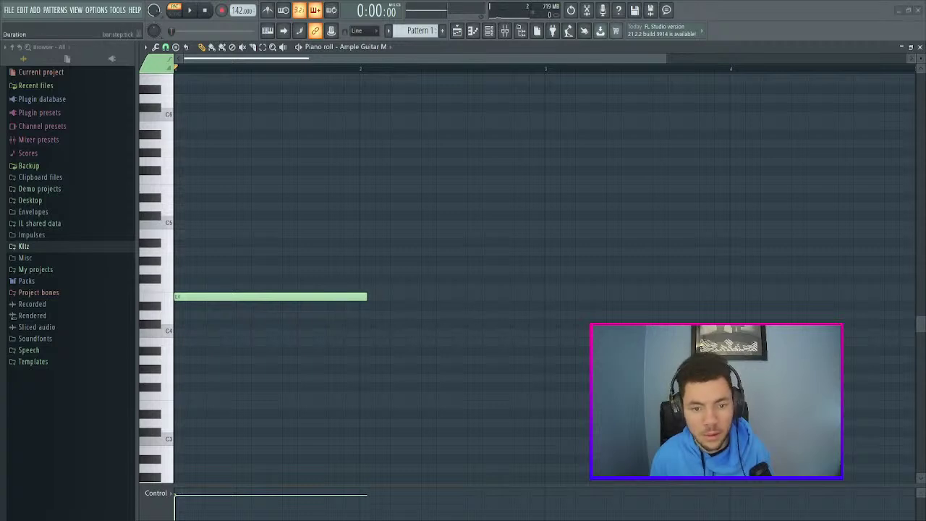
pyautogui.hotkey('ctrl', 'q')
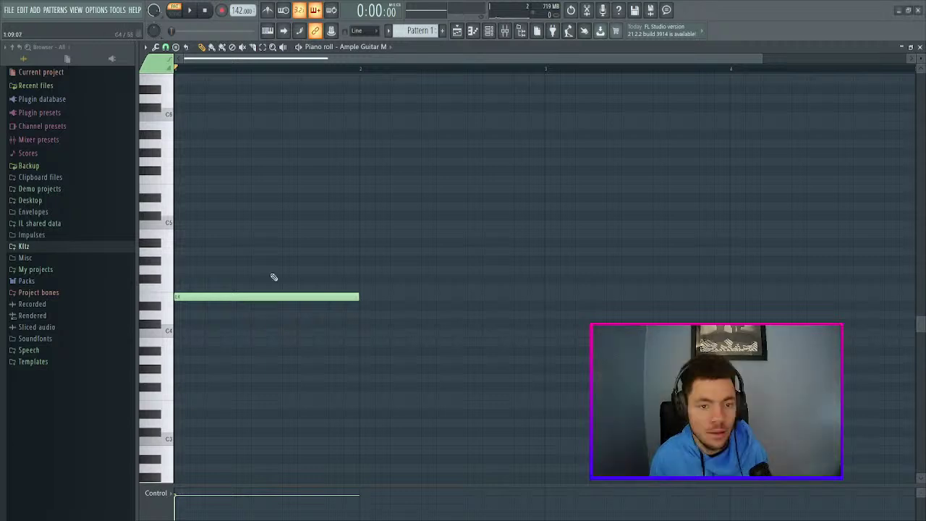
pyautogui.scroll(2, 236, 265)
pyautogui.moveTo(210, 296); pyautogui.dragTo(107, 310)
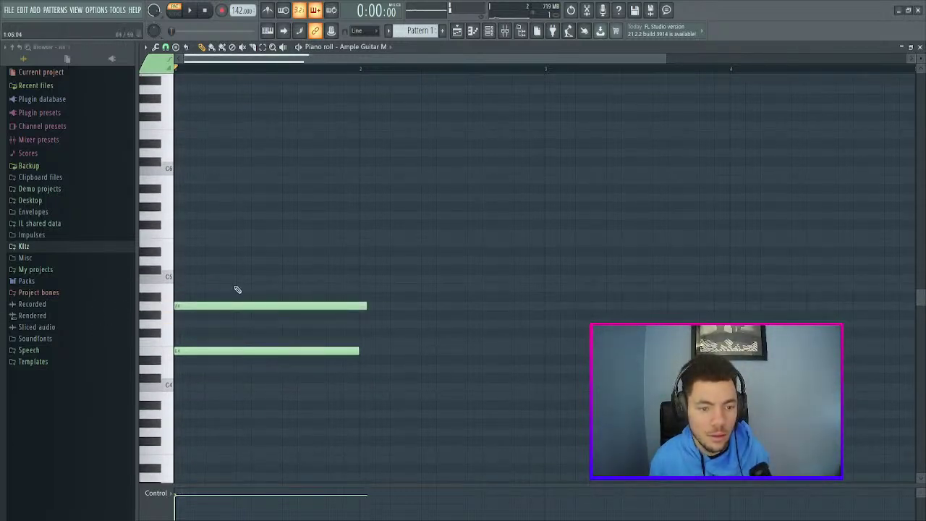
pyautogui.rightClick(306, 306)
pyautogui.moveTo(218, 294); pyautogui.dragTo(137, 310)
pyautogui.moveTo(246, 269); pyautogui.dragTo(128, 258)
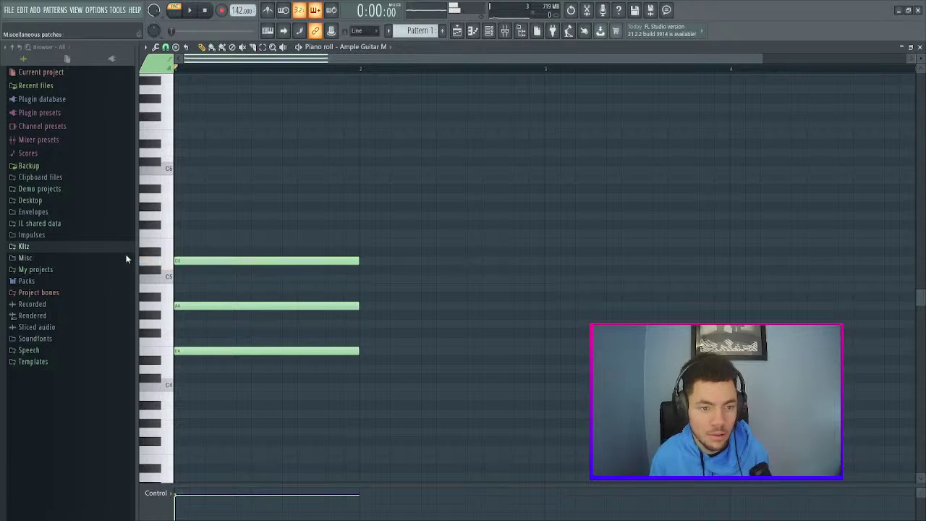
# - Add one-bar notes at G5, B5 and E6 above the existing notes in bar 1
pyautogui.moveTo(211, 226); pyautogui.dragTo(105, 220)
pyautogui.moveTo(218, 192); pyautogui.dragTo(115, 181)
pyautogui.moveTo(218, 148); pyautogui.dragTo(142, 139)
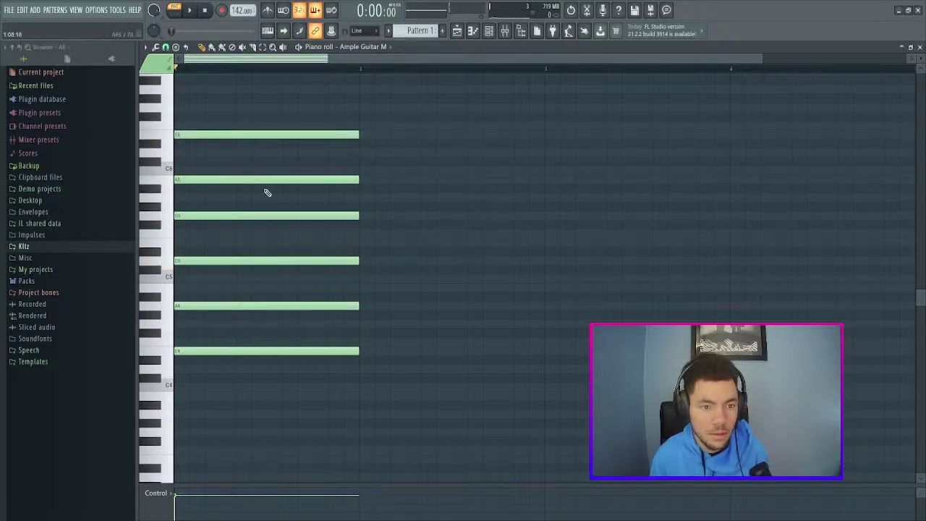
# - Transpose all six open-string notes down one octave and move them to the start of bar 3
pyautogui.moveTo(349, 104); pyautogui.dragTo(276, 370)
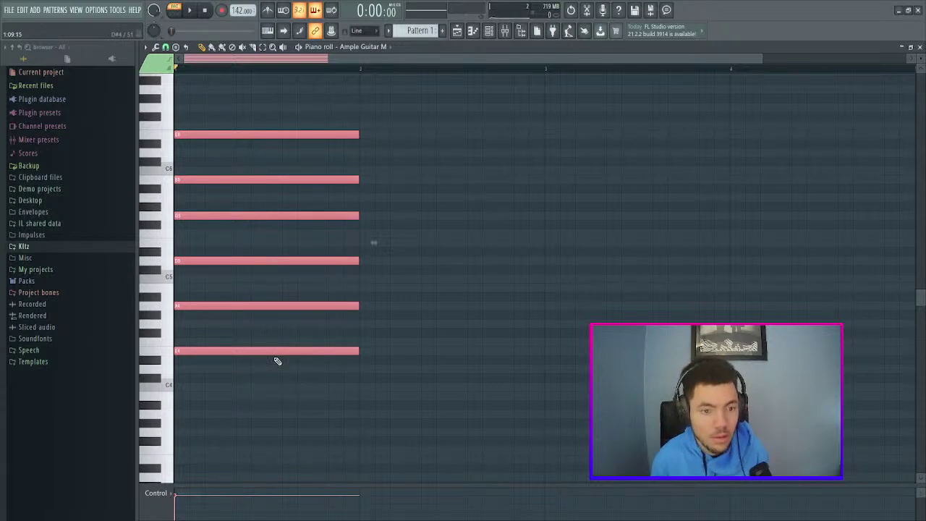
pyautogui.hotkey('ctrl', 'Down')
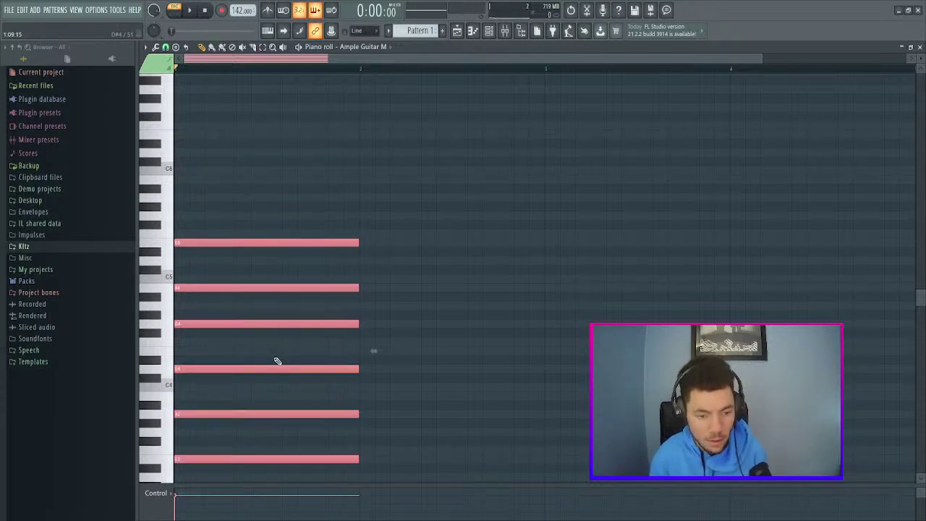
pyautogui.scroll(-4, 300, 265)
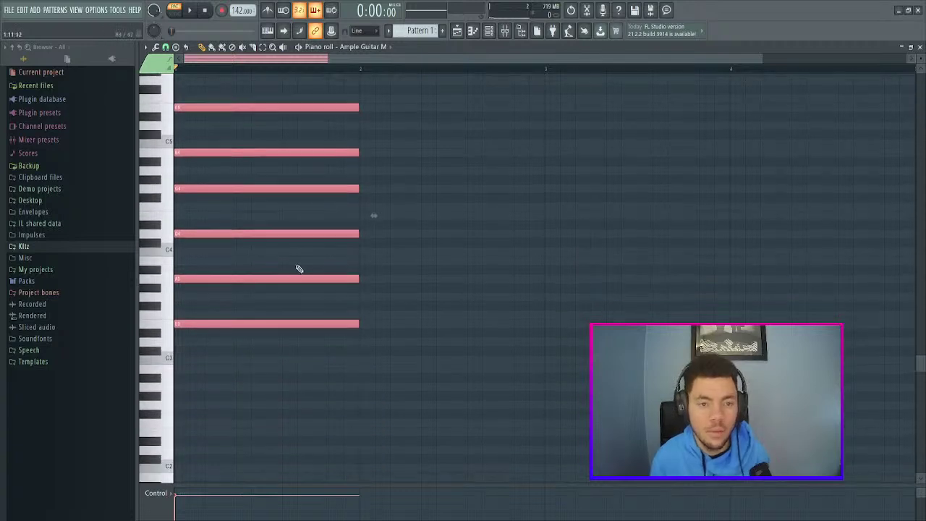
pyautogui.moveTo(259, 326); pyautogui.dragTo(619, 320)
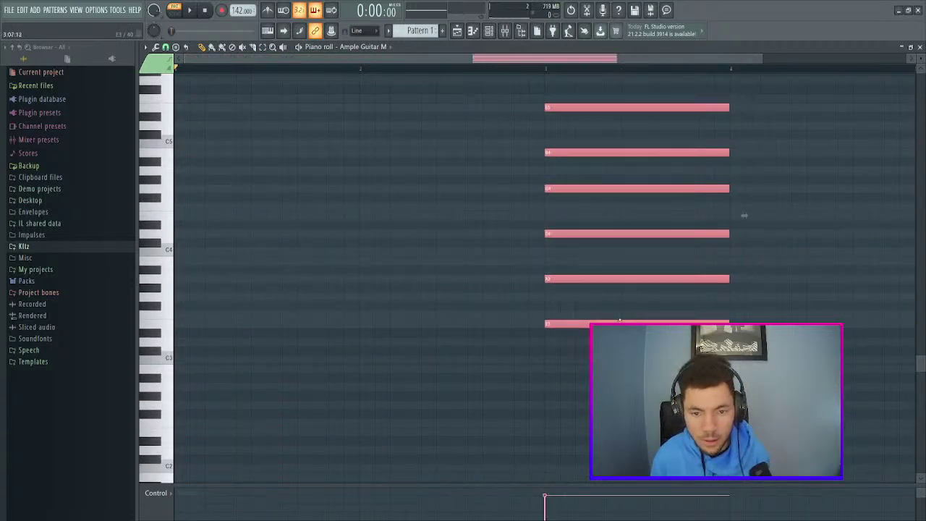
pyautogui.rightClick(391, 335)
pyautogui.scroll(3, 427, 333)
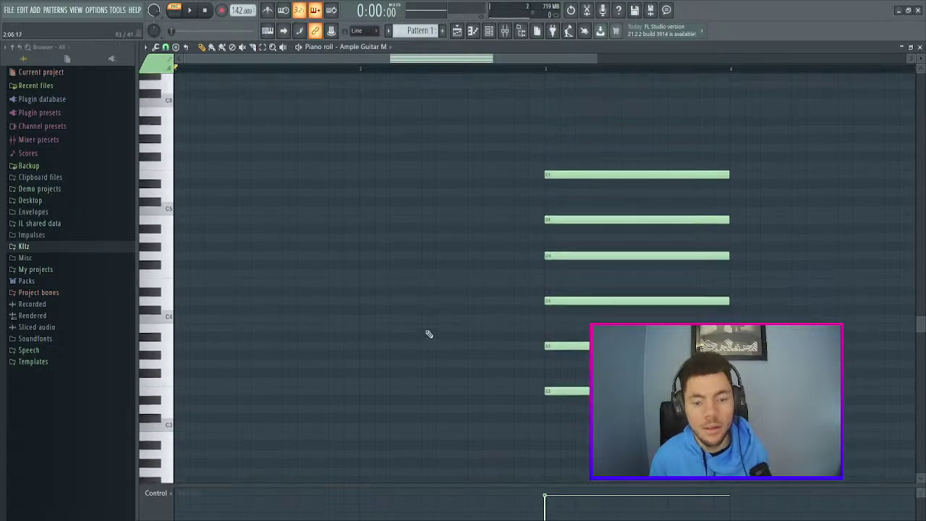
pyautogui.scroll(-2, 445, 290)
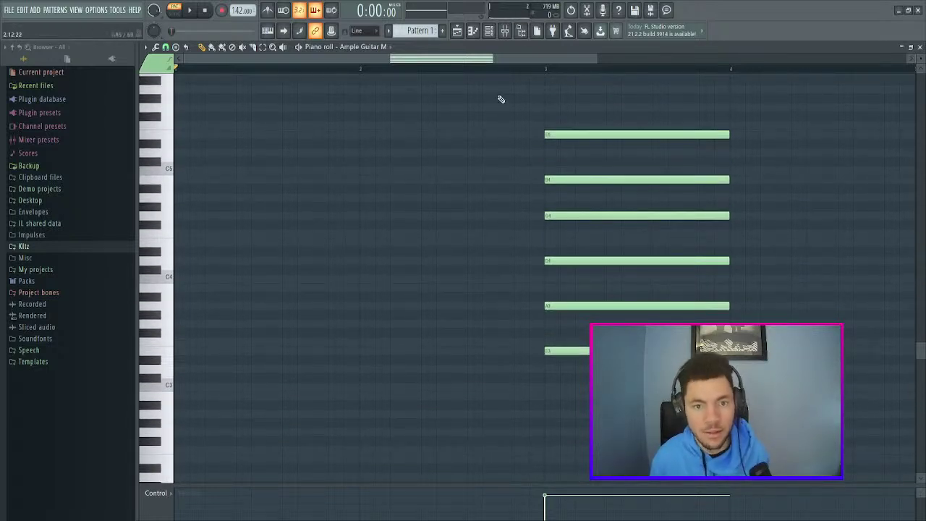
pyautogui.moveTo(597, 59); pyautogui.dragTo(789, 58)
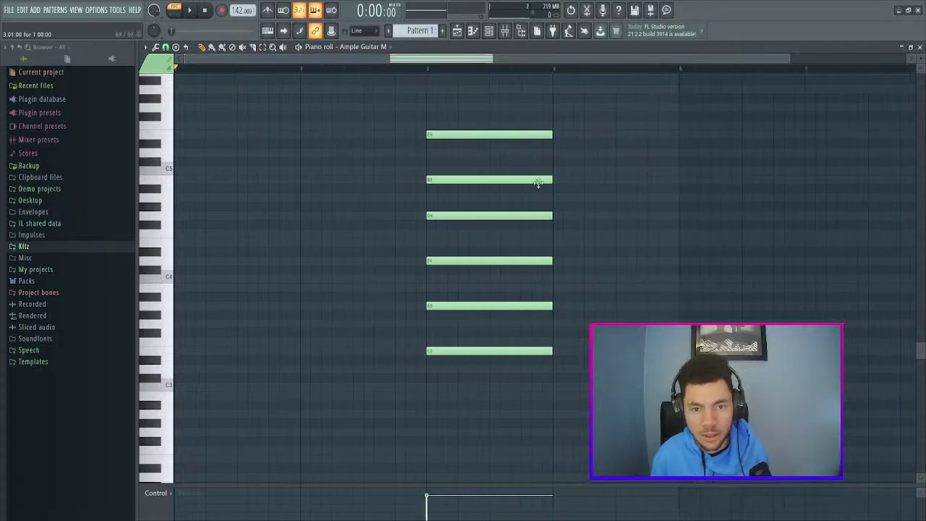
pyautogui.scroll(2, 550, 189)
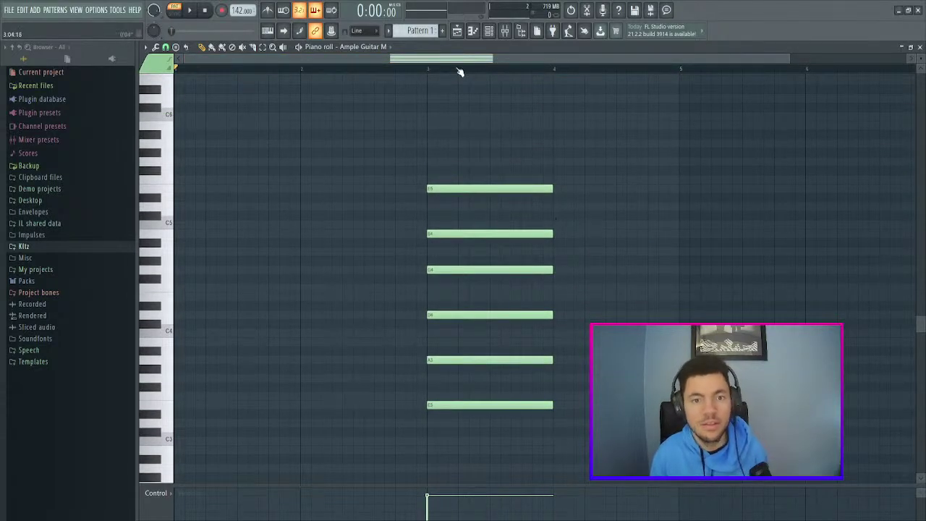
pyautogui.keyDown('ctrl'); pyautogui.scroll(2, 455, 61); pyautogui.keyUp('ctrl')
pyautogui.scroll(-3, 563, 209)
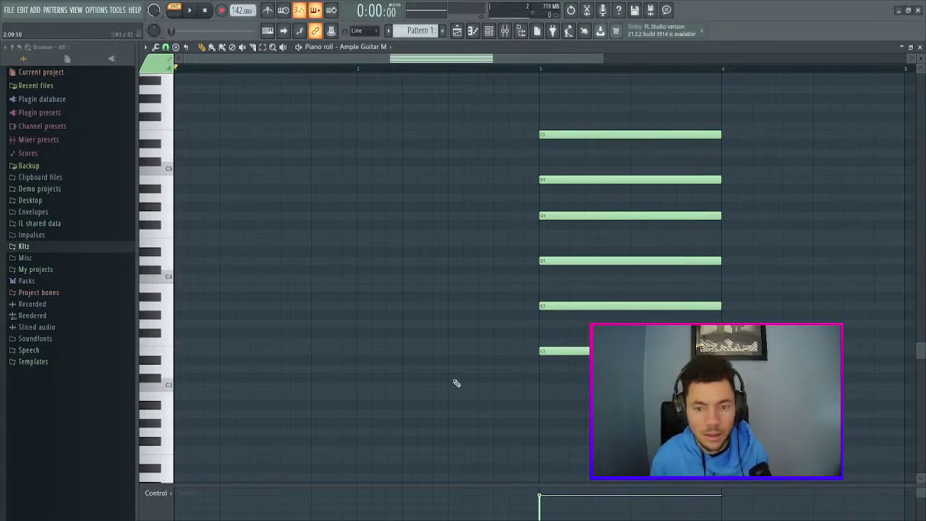
pyautogui.click(311, 361)
pyautogui.moveTo(306, 364); pyautogui.dragTo(85, 361)
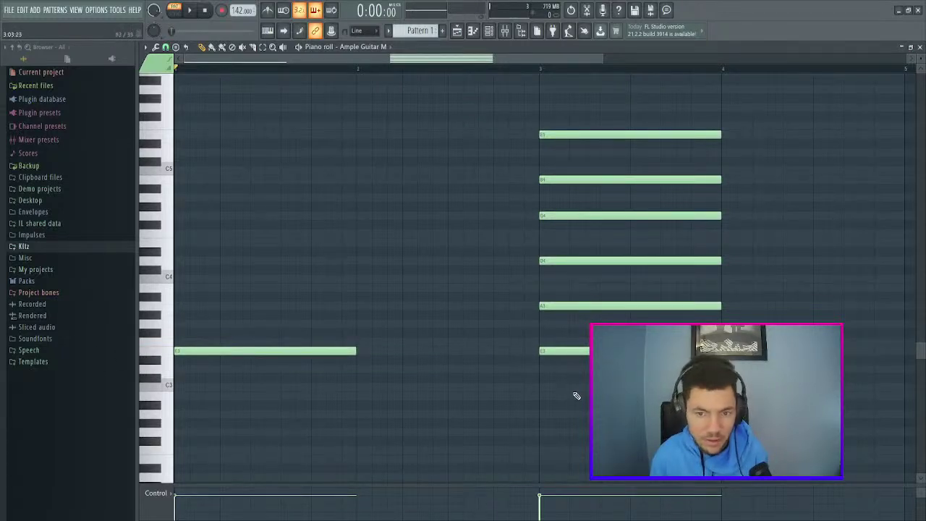
pyautogui.rightClick(307, 351)
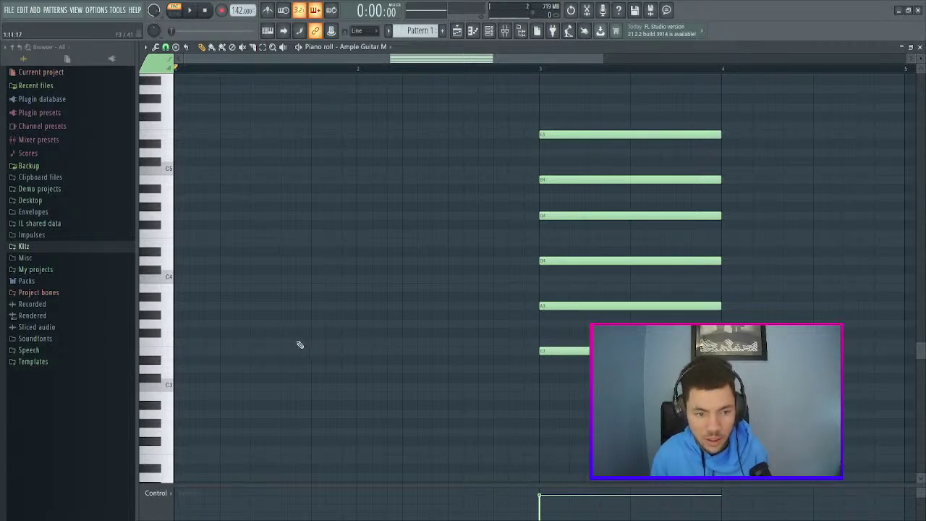
# - Draw a chord of one-bar notes at G3, A#3, D4 and G4 in bar 1
pyautogui.moveTo(507, 351); pyautogui.dragTo(224, 323)
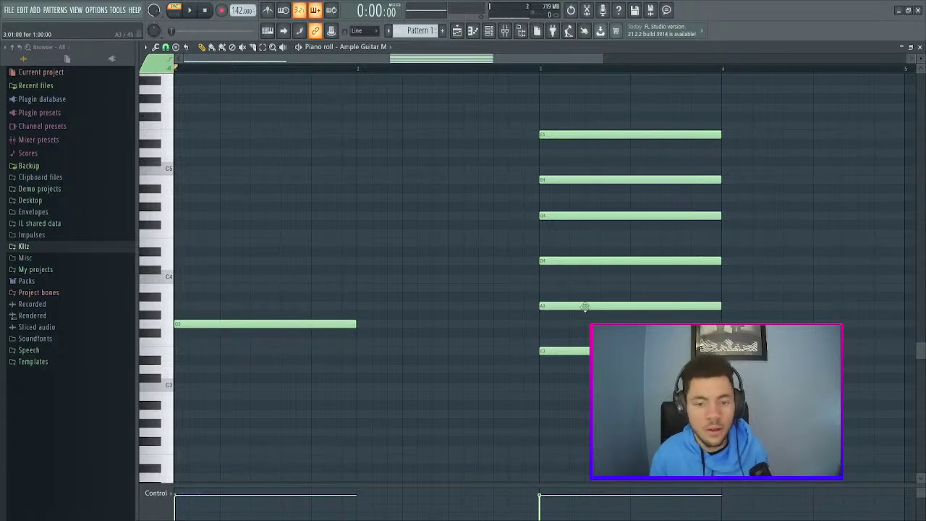
pyautogui.moveTo(591, 306); pyautogui.dragTo(181, 297)
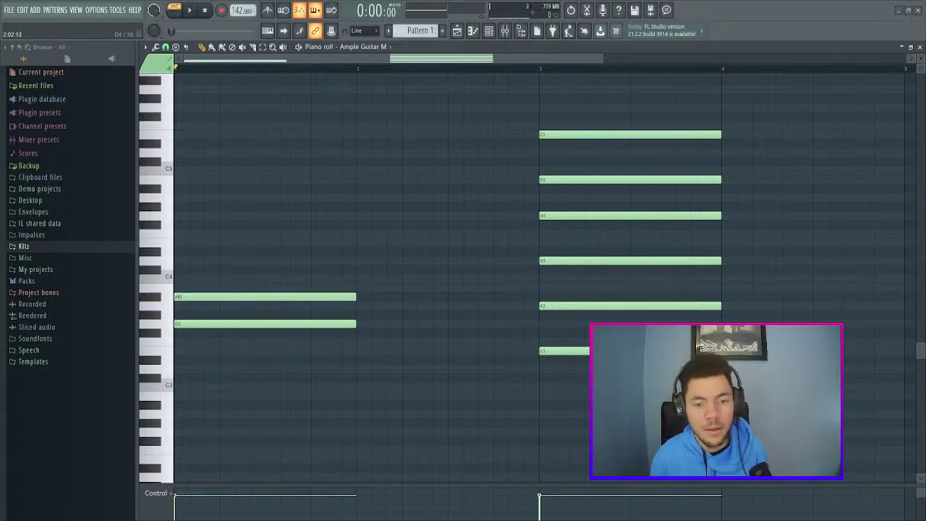
pyautogui.moveTo(599, 257); pyautogui.dragTo(217, 257)
pyautogui.moveTo(579, 214); pyautogui.dragTo(201, 208)
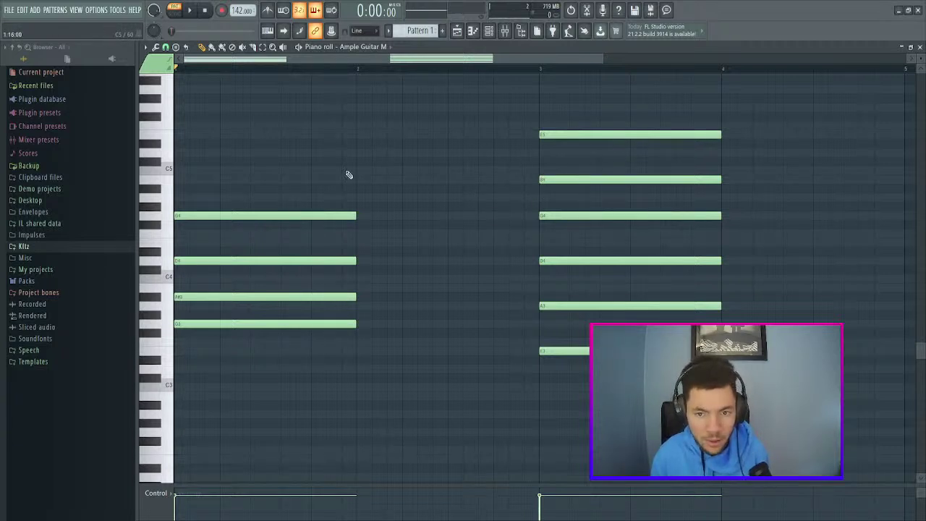
# - Add one-bar notes at D5 and G5 above the bar 1 chord and play it back
pyautogui.moveTo(555, 178); pyautogui.dragTo(196, 152)
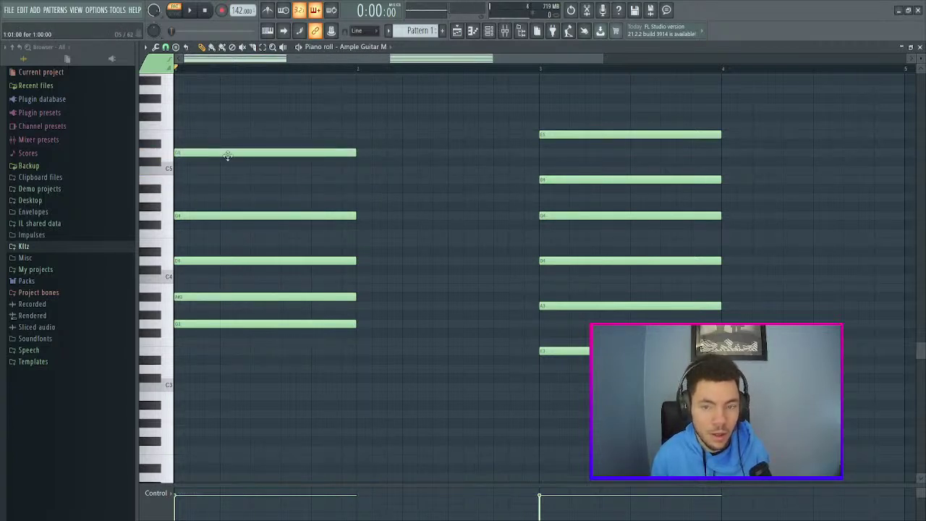
pyautogui.scroll(3, 325, 159)
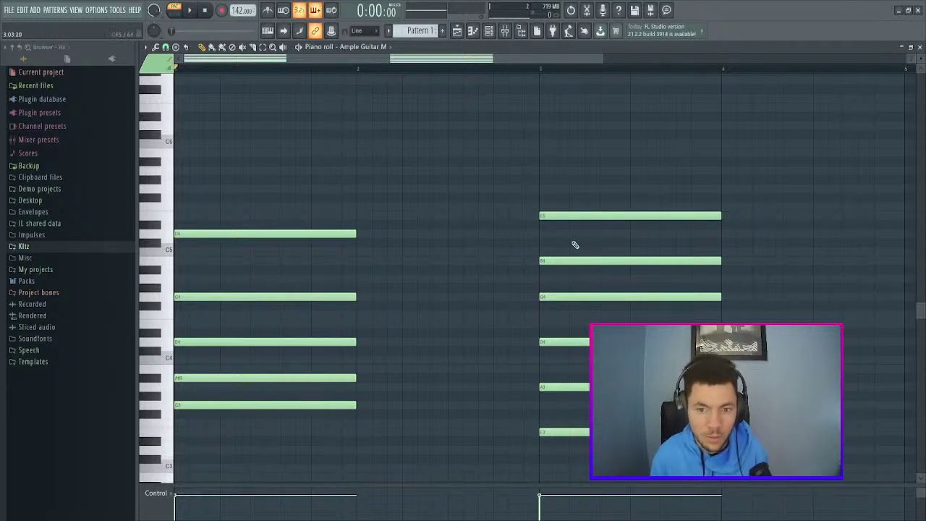
pyautogui.moveTo(572, 214); pyautogui.dragTo(208, 186)
pyautogui.scroll(-2, 376, 145)
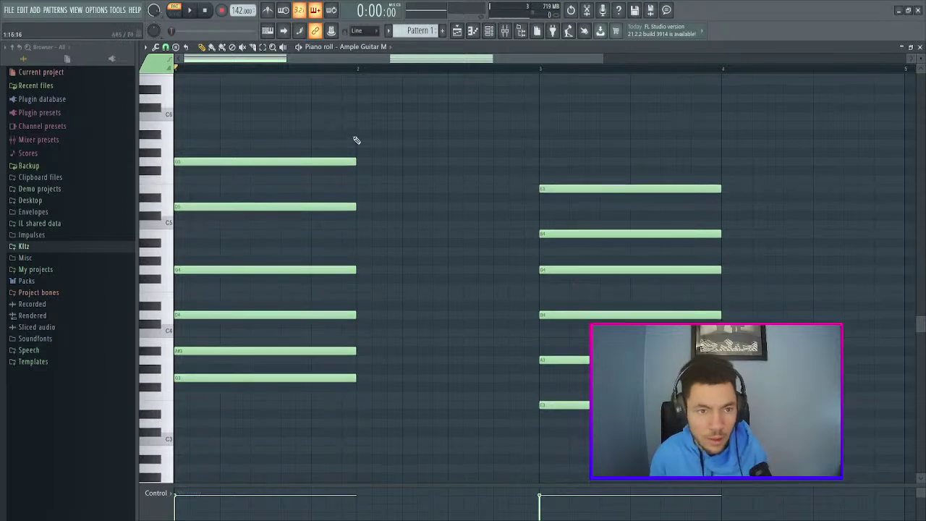
pyautogui.scroll(-2, 407, 64)
pyautogui.press('space')
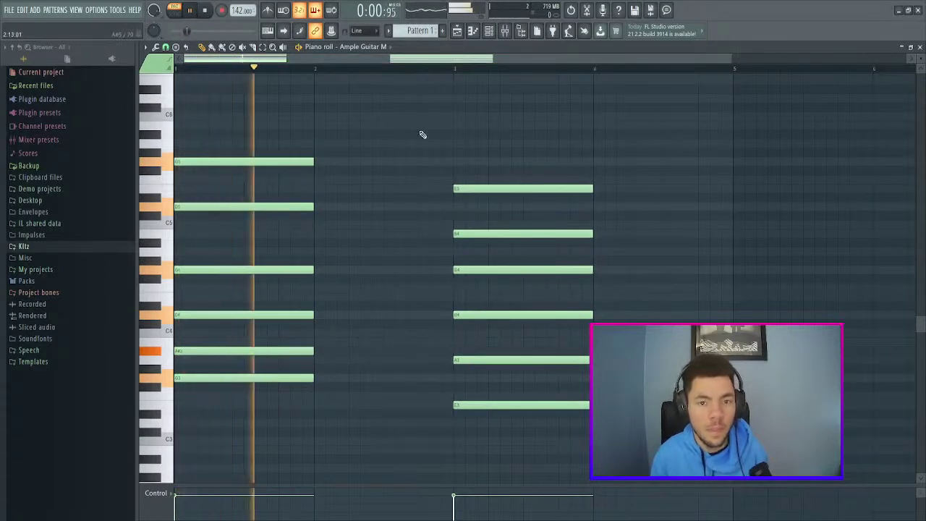
pyautogui.press('space')
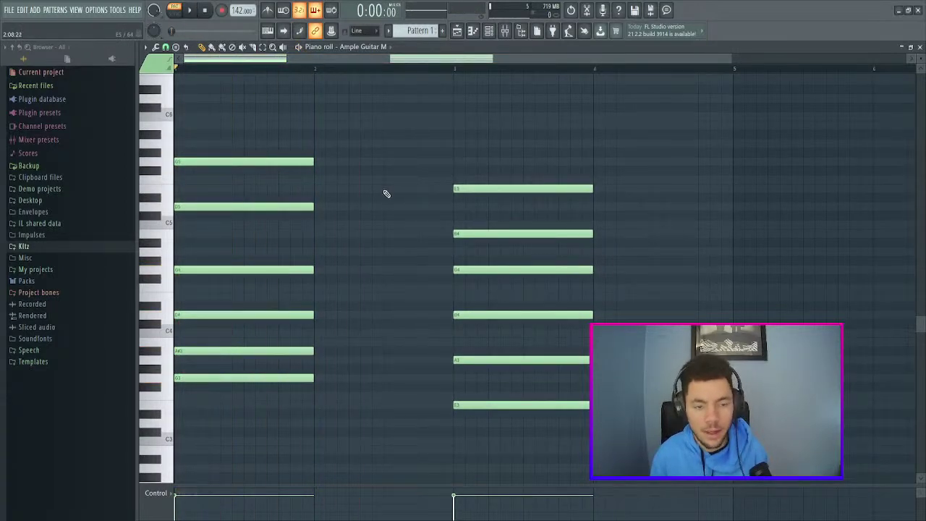
# - Move the six open-string reference notes from bar 3 to the start of bar 4, keeping their pitches
pyautogui.scroll(3, 391, 159)
pyautogui.scroll(-4, 403, 143)
pyautogui.moveTo(595, 106); pyautogui.dragTo(655, 380)
pyautogui.click(460, 355)
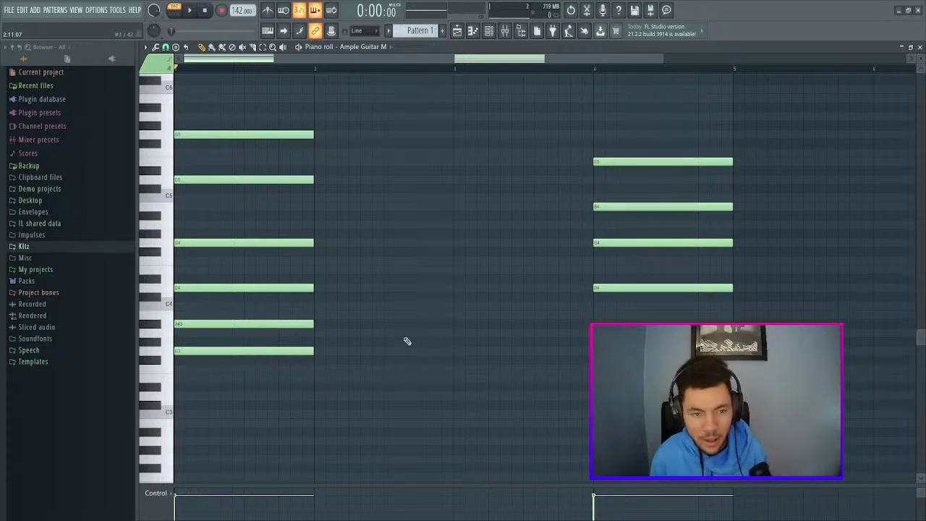
# - Draw one-bar notes at F3, A3 and D4 in bar 2
pyautogui.scroll(-3, 484, 374)
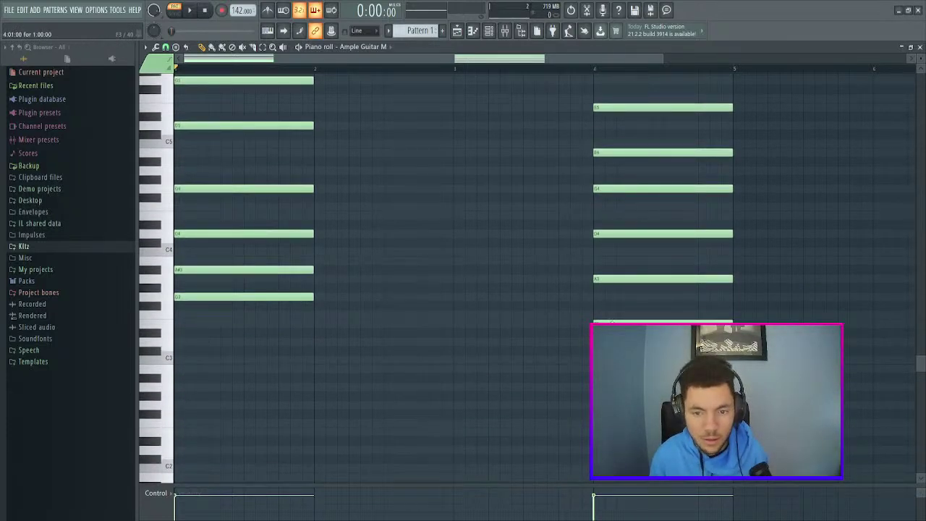
pyautogui.moveTo(415, 326); pyautogui.dragTo(338, 313)
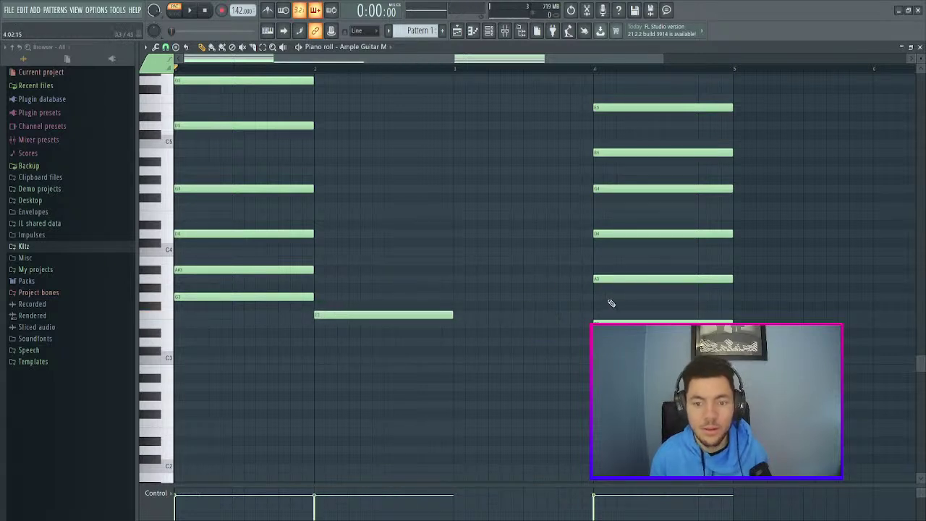
pyautogui.moveTo(384, 280); pyautogui.dragTo(349, 283)
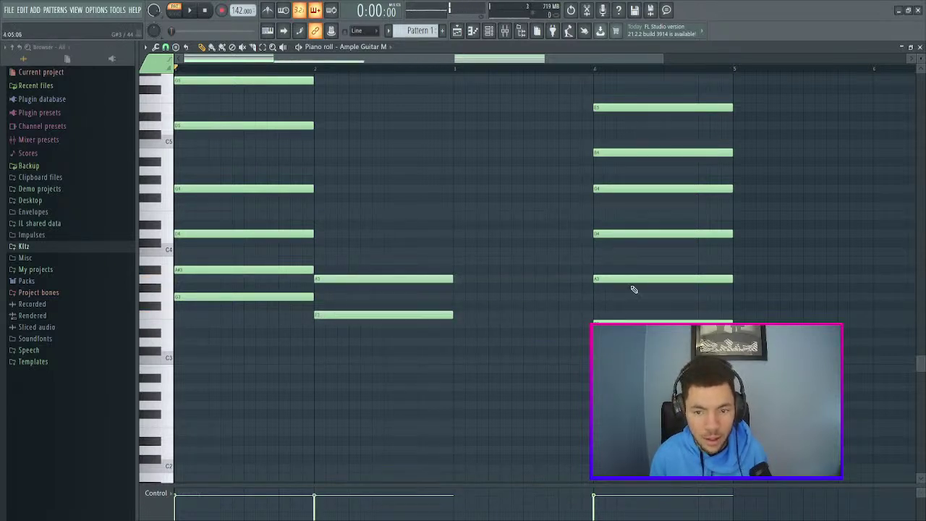
pyautogui.moveTo(377, 235); pyautogui.dragTo(345, 237)
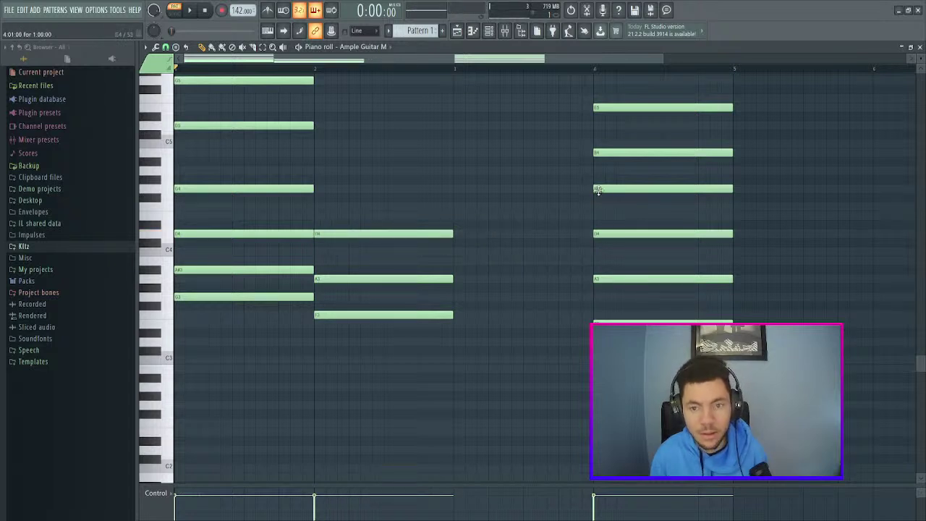
# - Add one-bar notes at A4, D5 and F5 to the bar 2 chord and play back both chords
pyautogui.moveTo(518, 189); pyautogui.dragTo(335, 177)
pyautogui.scroll(3, 404, 203)
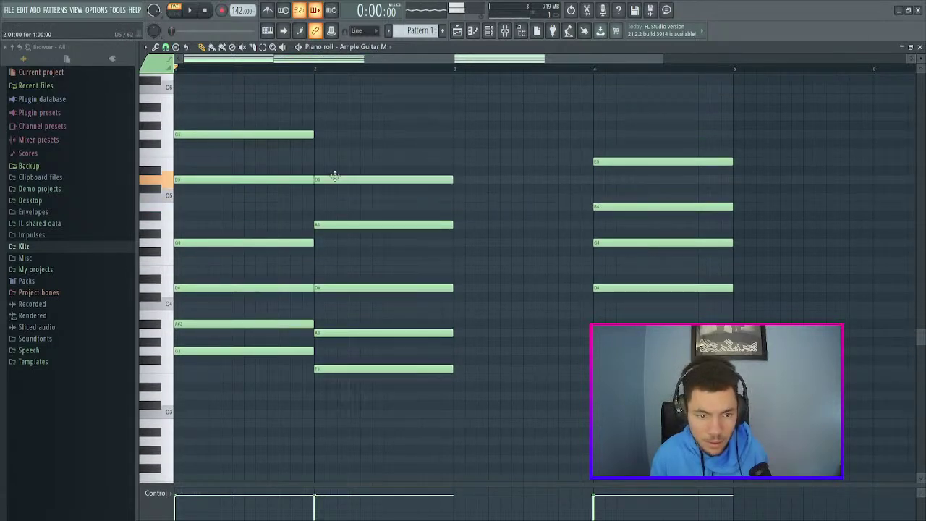
pyautogui.moveTo(632, 160); pyautogui.dragTo(369, 162)
pyautogui.press('space')
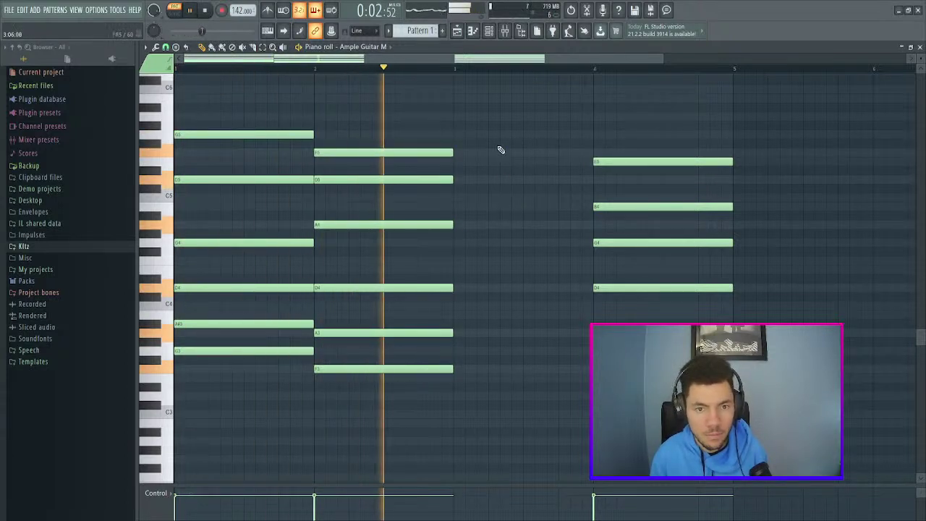
pyautogui.press('space')
# - Move the six open-string reference notes from bar 4 to the start of bar 5, one semitone higher
pyautogui.moveTo(644, 113); pyautogui.dragTo(666, 347)
pyautogui.keyDown('ctrl'); pyautogui.click(874, 361); pyautogui.keyUp('ctrl')
pyautogui.moveTo(684, 122); pyautogui.dragTo(656, 351)
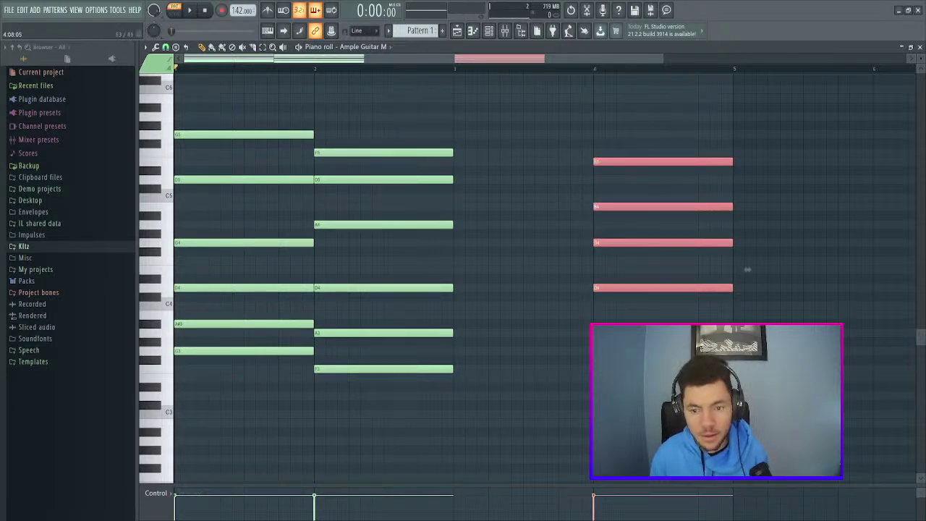
pyautogui.moveTo(748, 270); pyautogui.dragTo(888, 261)
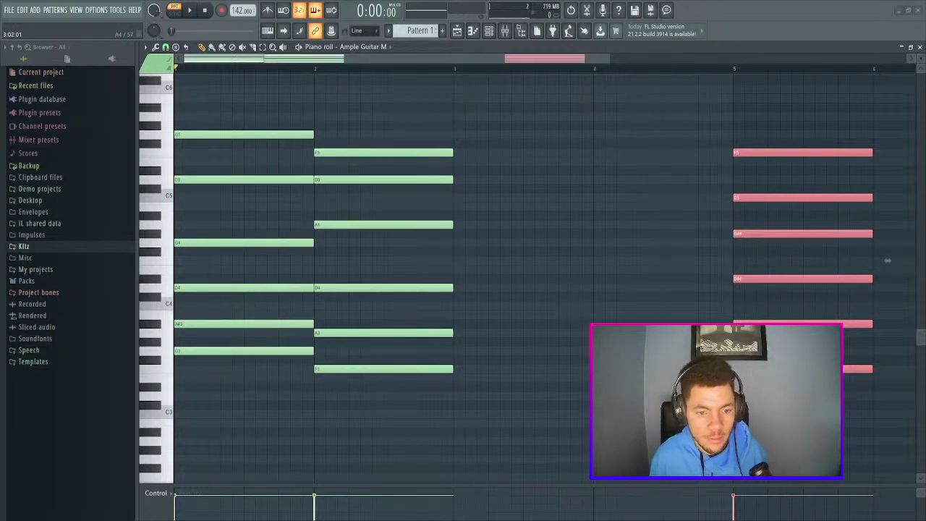
pyautogui.scroll(-3, 560, 326)
pyautogui.scroll(1, 565, 326)
pyautogui.hotkey('ctrl', 'd')
# - Transpose the six reference notes in bar 5 down one semitone and deselect them
pyautogui.scroll(3, 739, 407)
pyautogui.moveTo(474, 396)
pyautogui.mouseDown()
pyautogui.moveTo(485, 372)
pyautogui.moveTo(488, 400)
pyautogui.mouseUp()
pyautogui.rightClick(488, 398)
pyautogui.moveTo(765, 165); pyautogui.dragTo(800, 405)
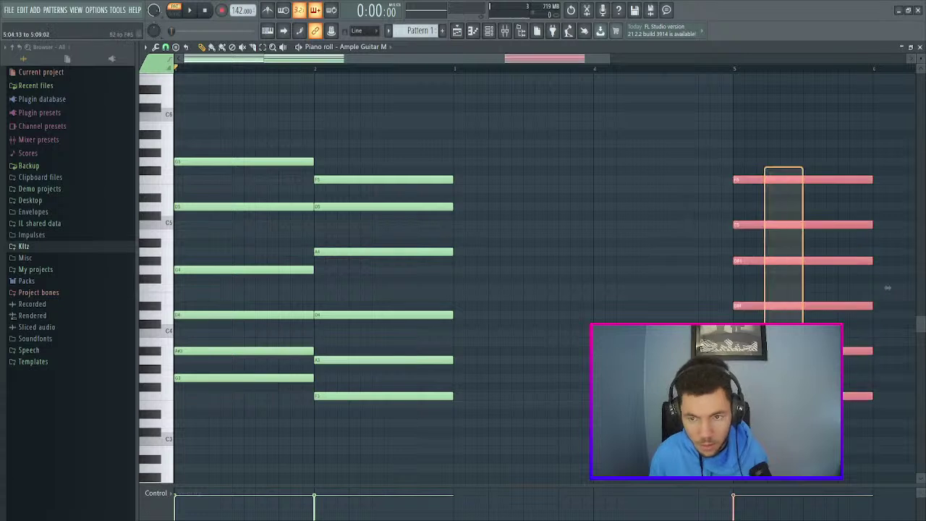
pyautogui.press('Down')
pyautogui.hotkey('ctrl', 'd')
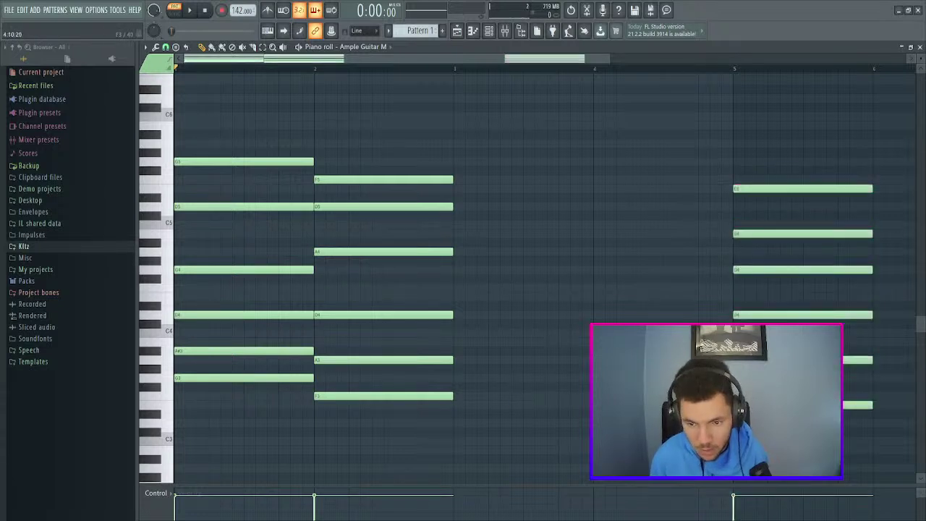
# - Draw one-bar notes at G3, C4 and D#4 in bar 3
pyautogui.moveTo(764, 396); pyautogui.dragTo(499, 376)
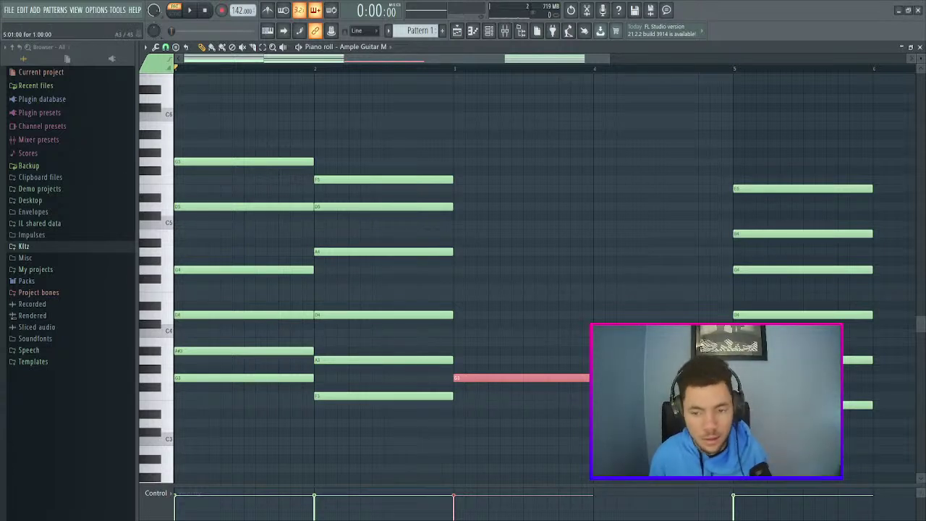
pyautogui.moveTo(779, 359); pyautogui.dragTo(497, 333)
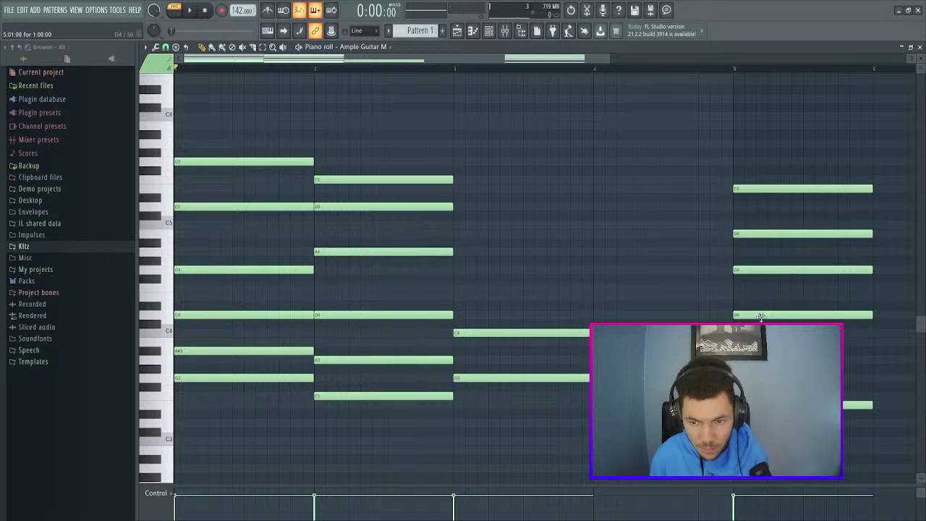
pyautogui.moveTo(761, 316); pyautogui.dragTo(484, 311)
# - Complete the bar 3 chord with one-bar notes at G4, C5 and G5
pyautogui.scroll(3, 639, 280)
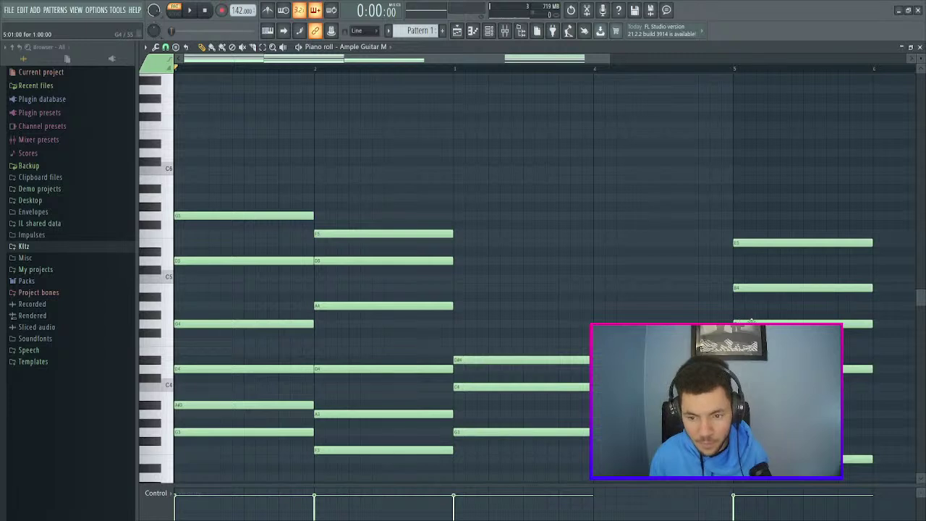
pyautogui.click(460, 324)
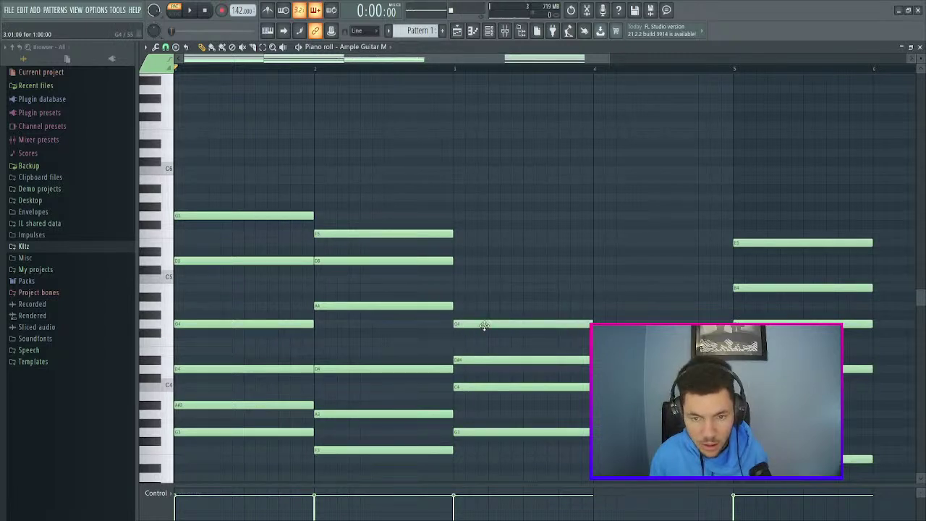
pyautogui.moveTo(804, 289); pyautogui.dragTo(527, 278)
pyautogui.moveTo(748, 246); pyautogui.dragTo(474, 211)
# - Copy the six-note chord from bar 1 into bar 4 at the same pitches and deselect it
pyautogui.scroll(-4, 632, 259)
pyautogui.scroll(2, 635, 251)
pyautogui.moveTo(225, 142); pyautogui.dragTo(658, 377)
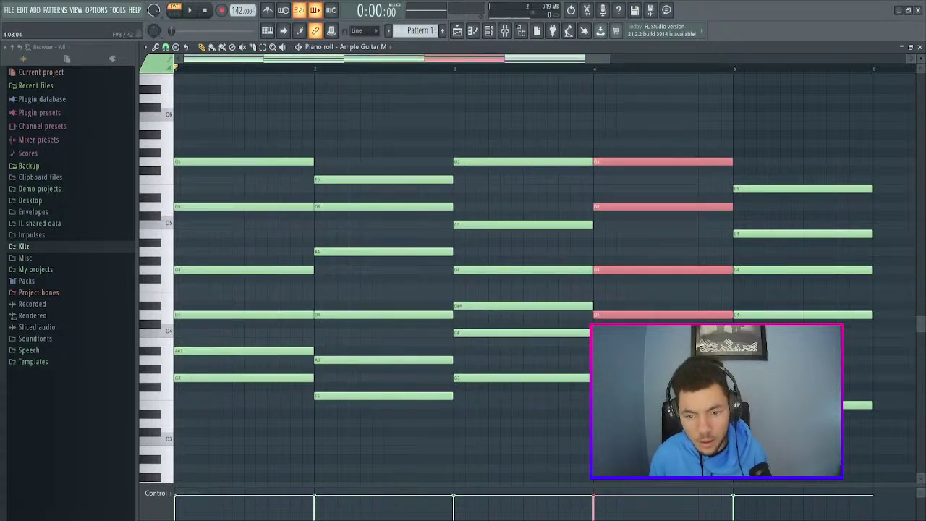
pyautogui.hotkey('shift', 'Down')
pyautogui.hotkey('shift', 'Up')
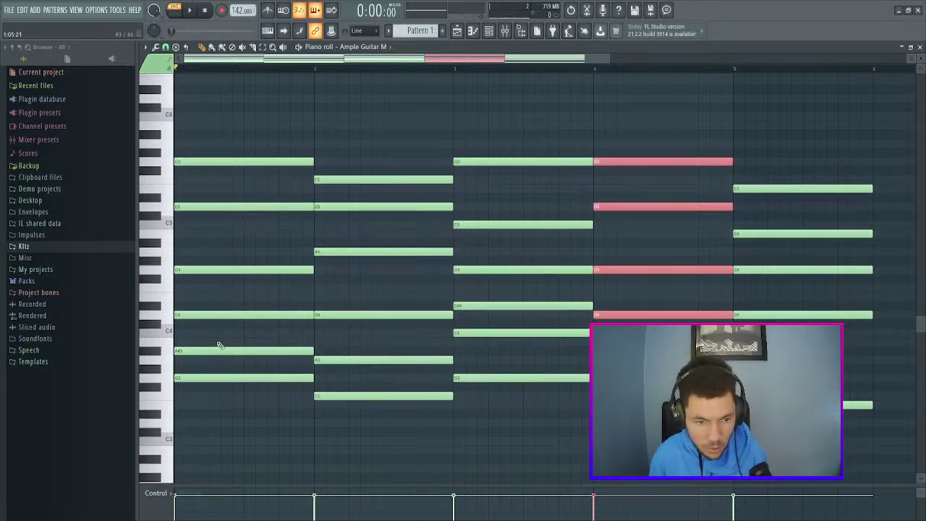
pyautogui.hotkey('ctrl', 'd')
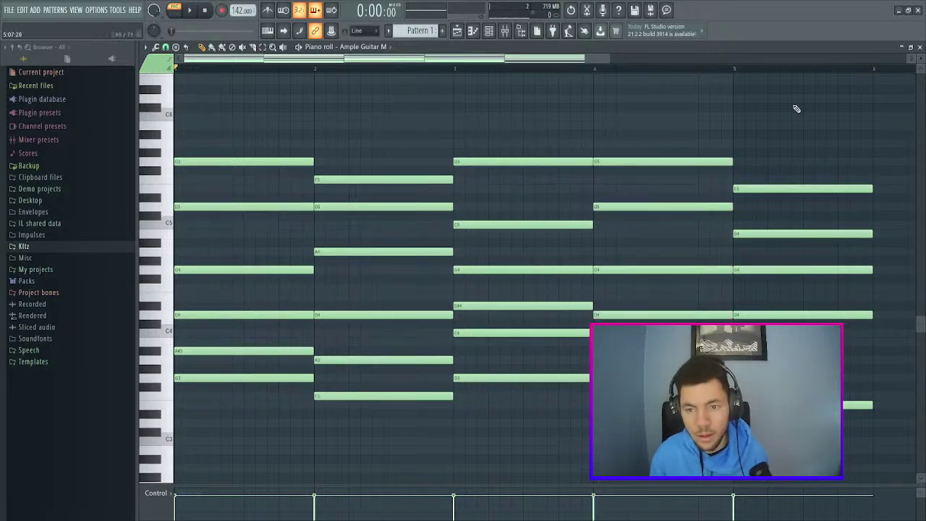
# - Delete all open-string reference notes from bar 5
pyautogui.scroll(-1, 798, 115)
pyautogui.rightClick(802, 162)
pyautogui.scroll(3, 715, 283)
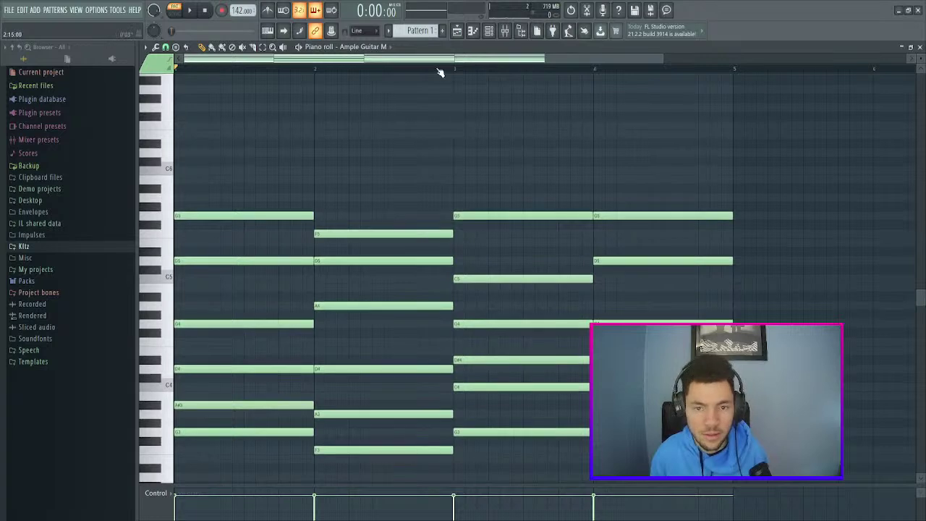
# - Play back the four-bar chord progression from the start
pyautogui.scroll(-3, 440, 74)
pyautogui.press('space')
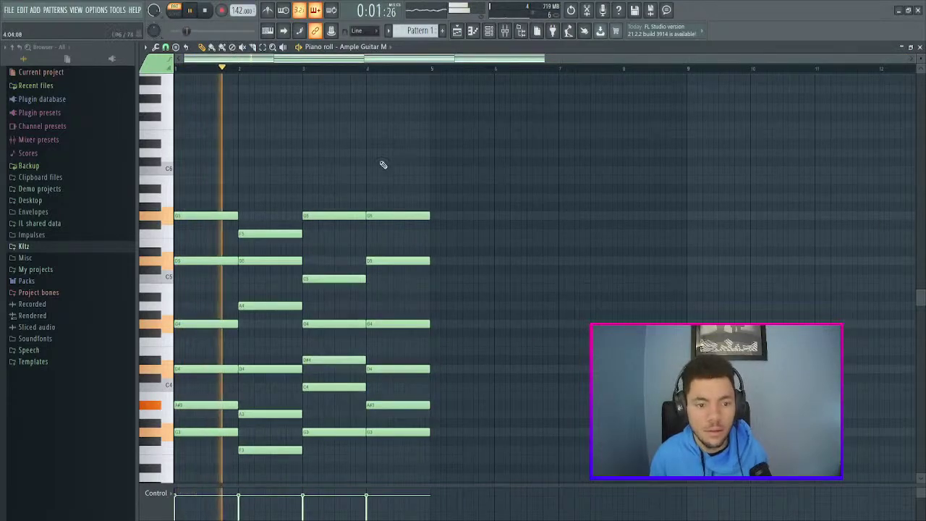
pyautogui.scroll(-3, 430, 167)
pyautogui.scroll(-2, 432, 166)
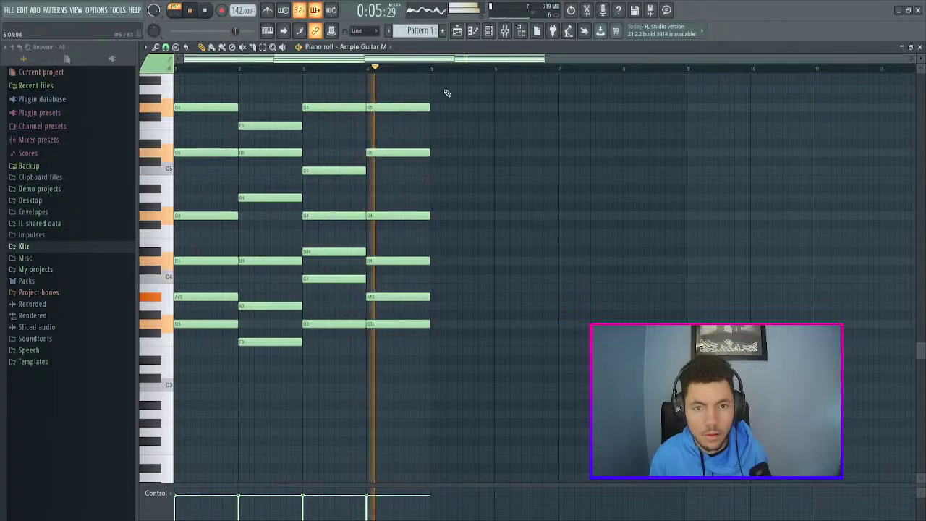
pyautogui.scroll(3, 449, 103)
pyautogui.press('space')
pyautogui.scroll(4, 629, 217)
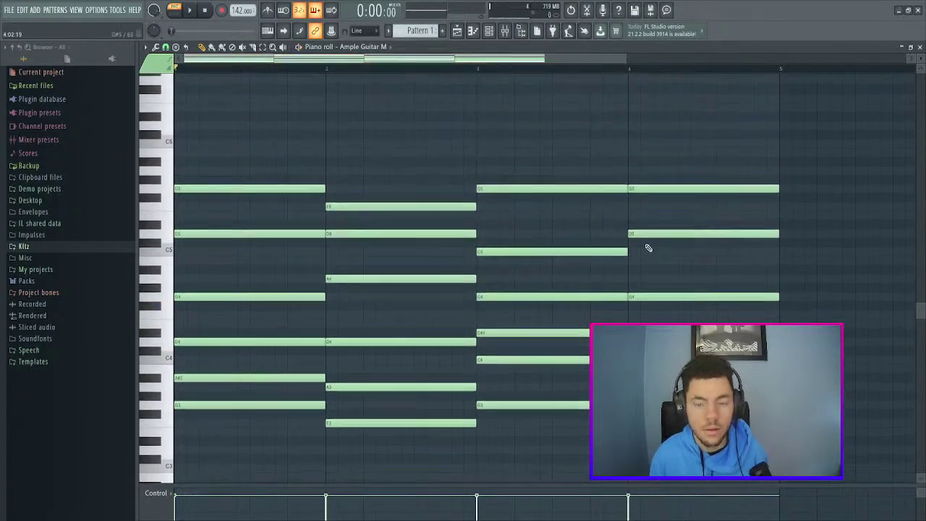
# - Open the Ample Guitar M instrument window to look at it, and return to the piano roll
pyautogui.moveTo(834, 113); pyautogui.dragTo(224, 412)
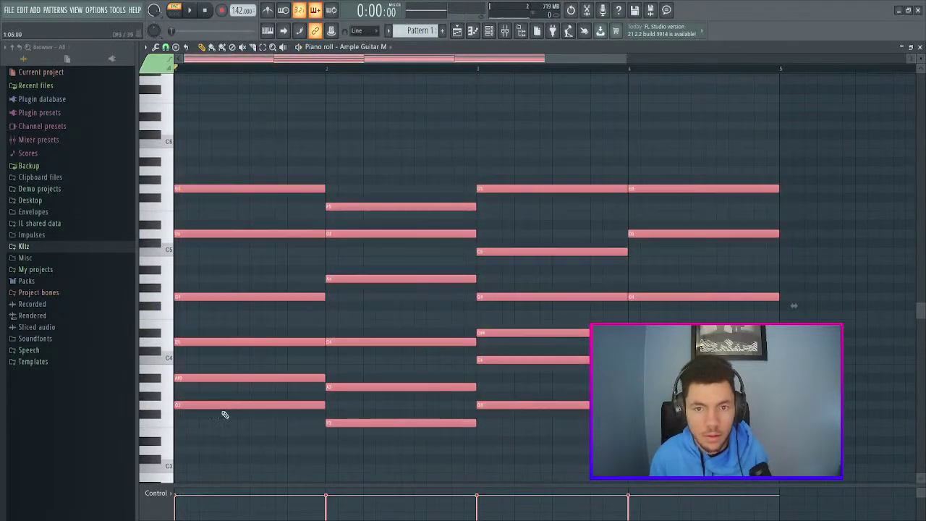
pyautogui.click(489, 30)
pyautogui.click(289, 407)
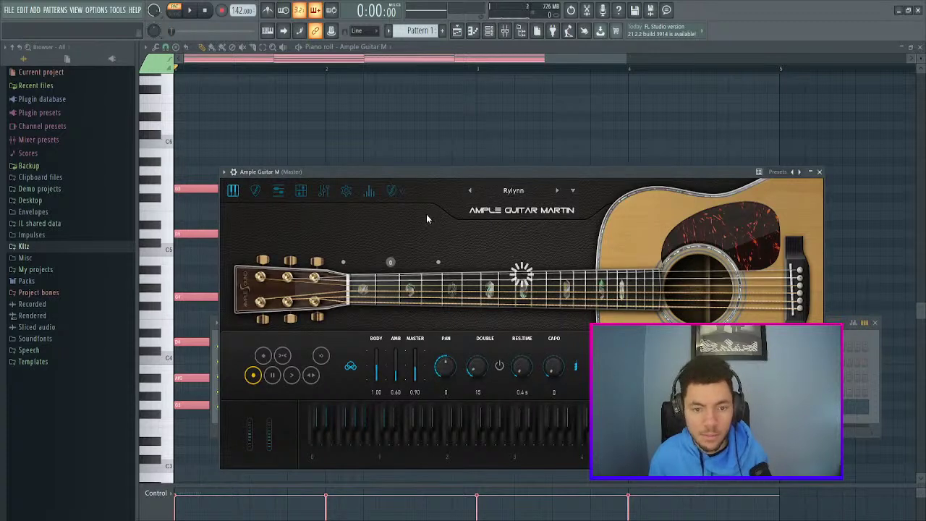
pyautogui.click(640, 144)
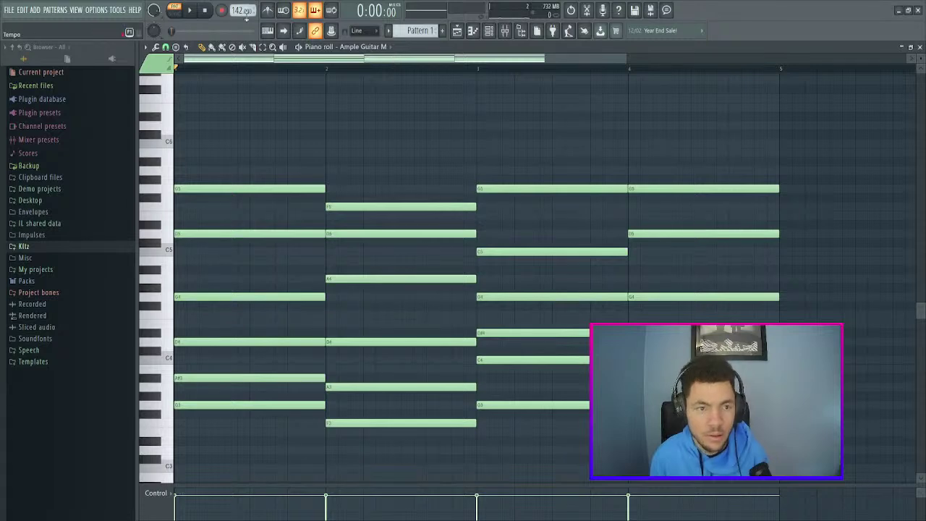
# - Play the four chords once more after checking the instrument
pyautogui.press('space')
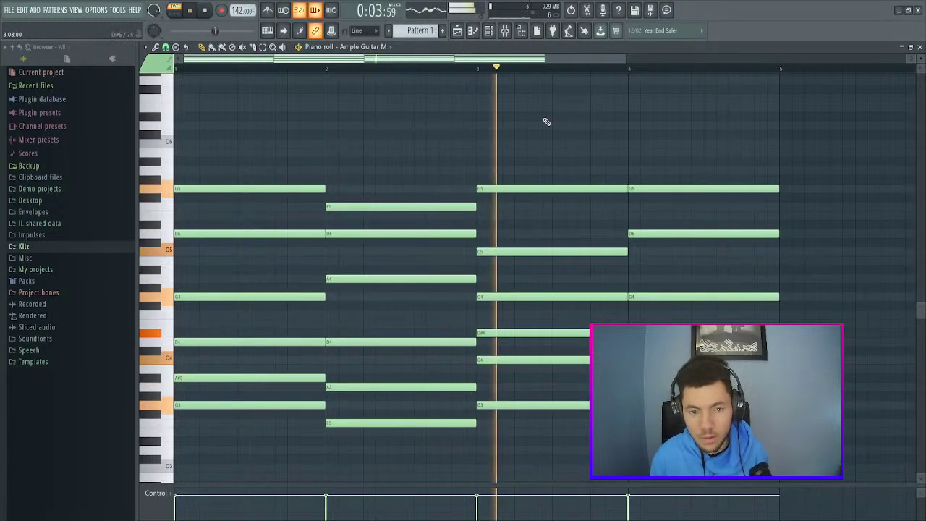
pyautogui.scroll(-3, 572, 109)
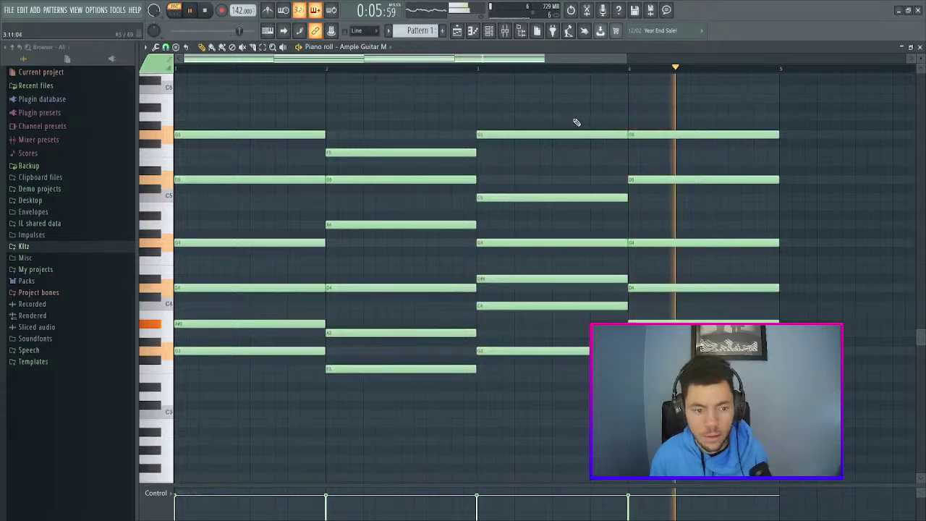
pyautogui.press('space')
# - Transpose all notes of the four chords up one octave, play the progression back and deselect the notes
pyautogui.scroll(4, 724, 140)
pyautogui.hotkey('ctrl', 'a')
pyautogui.scroll(-3, 313, 367)
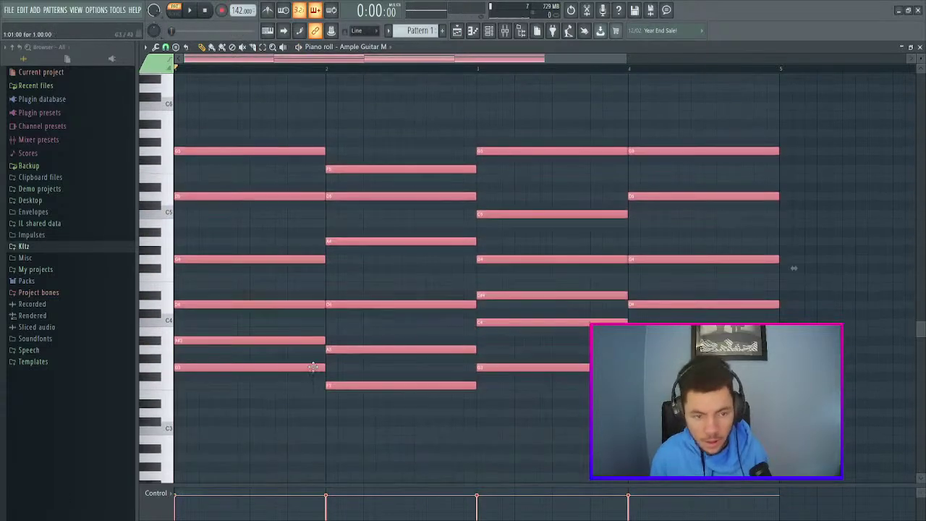
pyautogui.hotkey('ctrl', 'Up')
pyautogui.scroll(3, 315, 377)
pyautogui.press('space')
pyautogui.scroll(5, 321, 397)
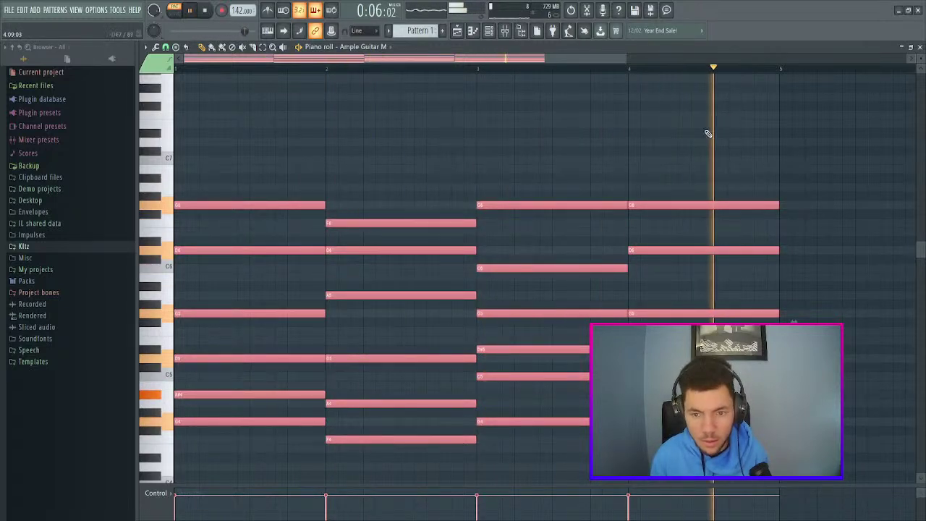
pyautogui.hotkey('ctrl', 'd')
pyautogui.scroll(-3, 478, 72)
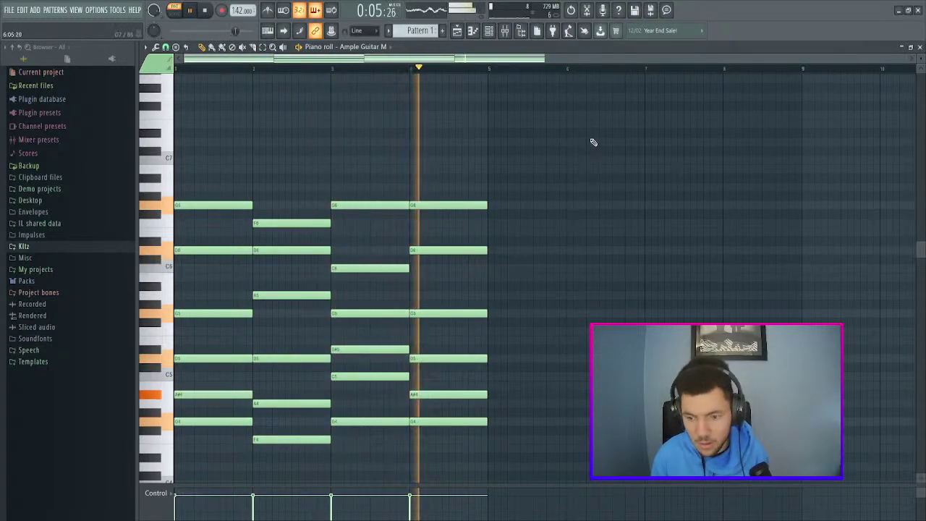
# - Stop playback and look over the notes of the four chords in the piano roll
pyautogui.press('space')
pyautogui.scroll(3, 496, 74)
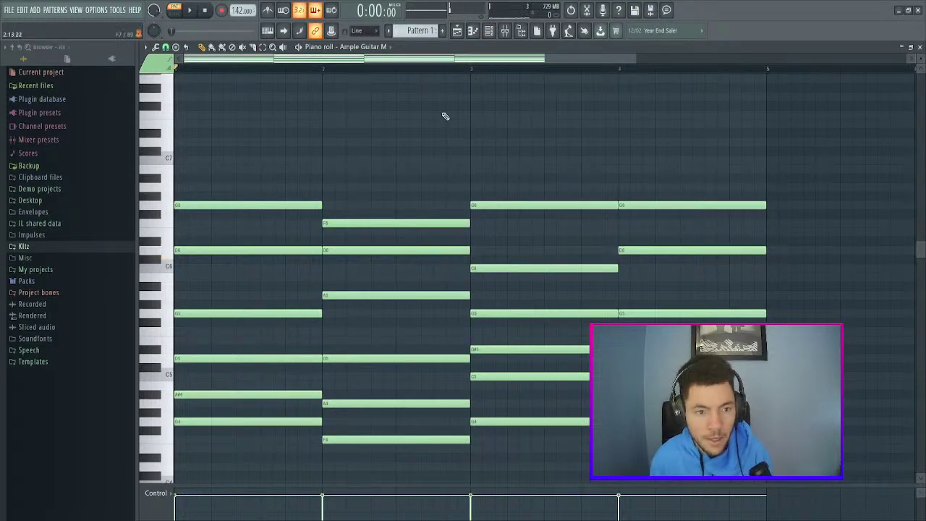
pyautogui.scroll(-2, 289, 215)
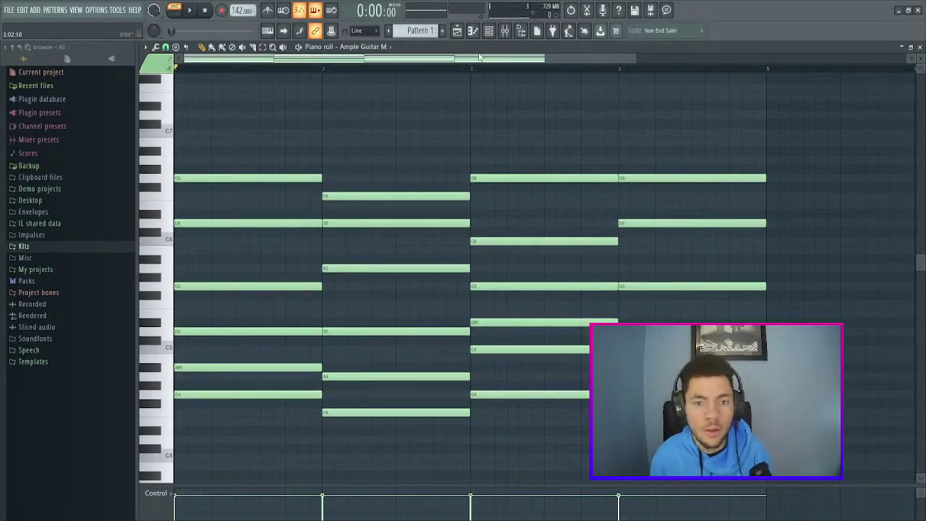
pyautogui.scroll(2, 474, 66)
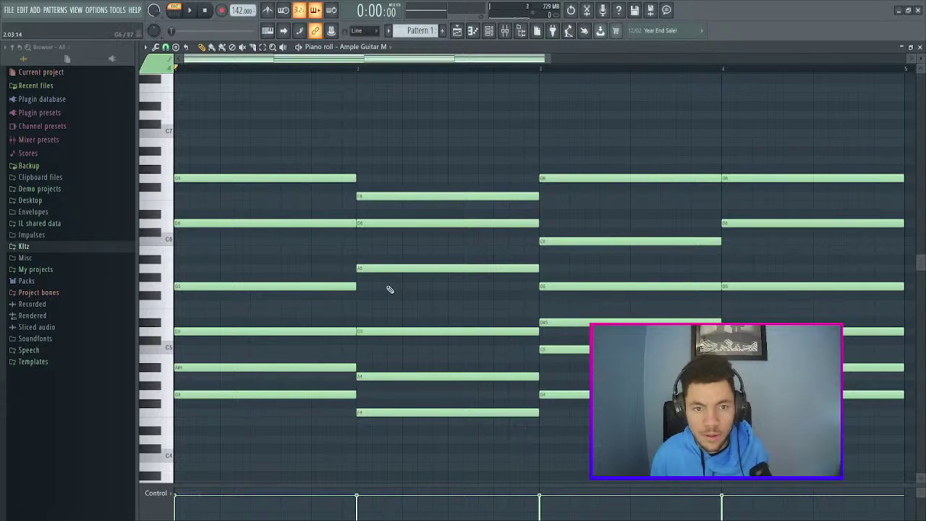
pyautogui.scroll(2, 492, 145)
pyautogui.scroll(-4, 492, 68)
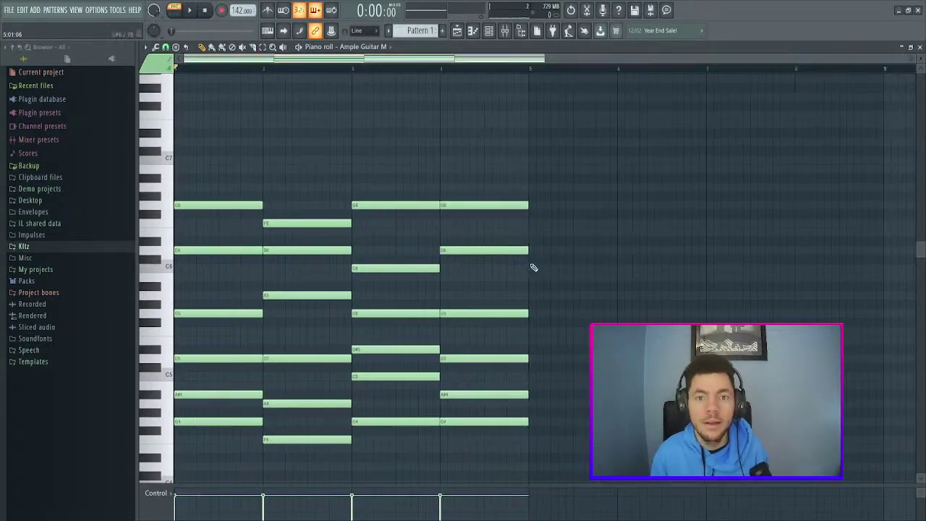
pyautogui.scroll(-3, 372, 215)
pyautogui.scroll(2, 361, 224)
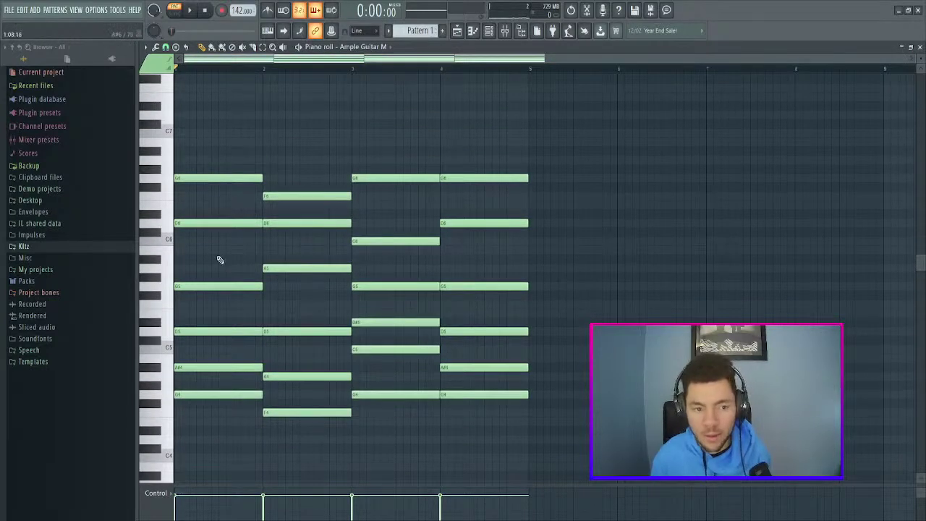
pyautogui.scroll(5, 465, 65)
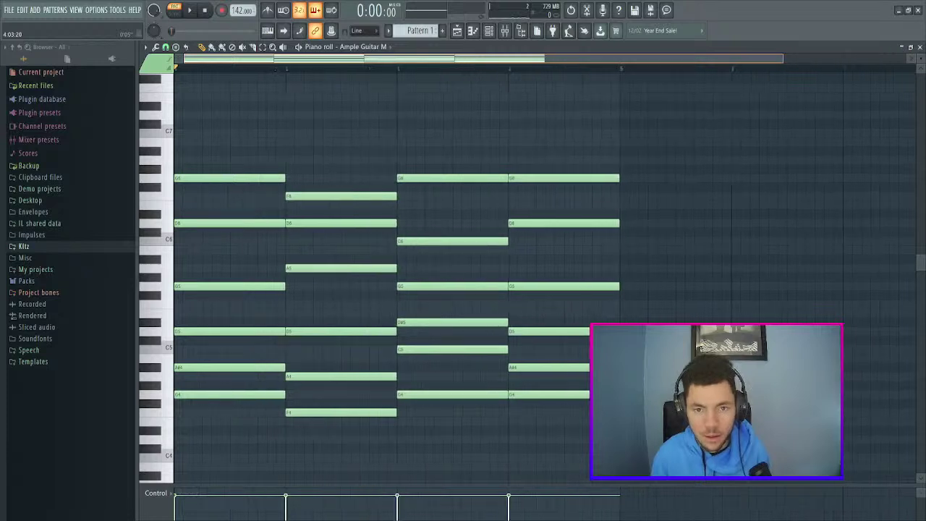
pyautogui.scroll(-3, 470, 66)
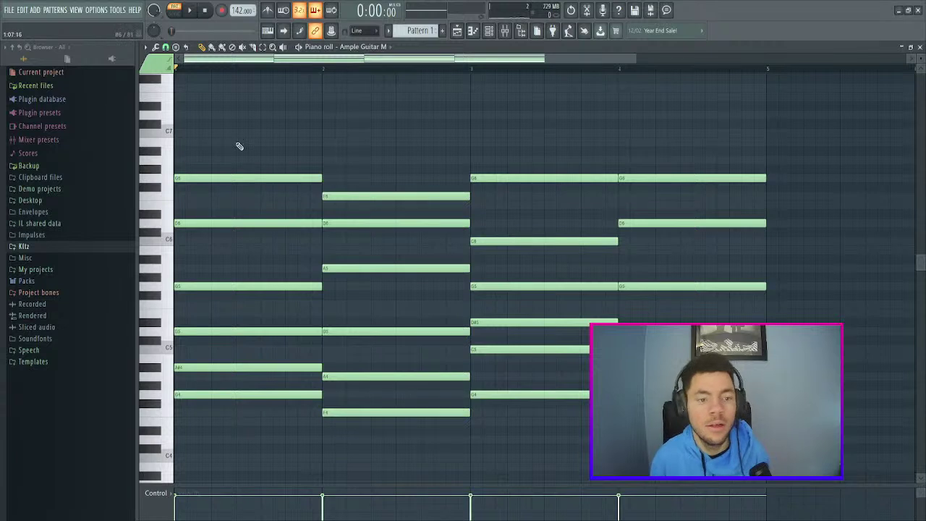
# - Try shortening bar 1's top G6 to two steps, add a second two-step G6 on step 5 and play it
pyautogui.scroll(2, 289, 86)
pyautogui.scroll(2, 320, 68)
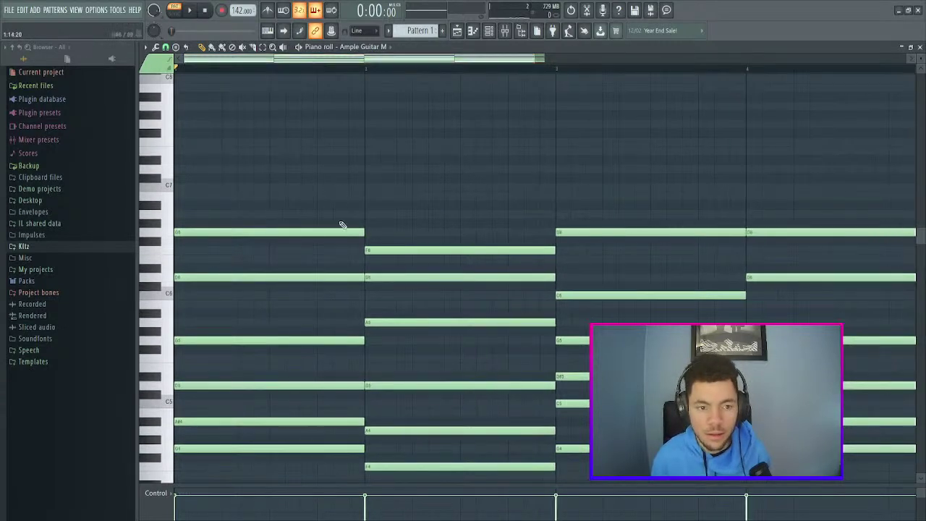
pyautogui.moveTo(364, 231)
pyautogui.mouseDown()
pyautogui.moveTo(238, 233)
pyautogui.moveTo(225, 247)
pyautogui.moveTo(360, 231)
pyautogui.moveTo(222, 232)
pyautogui.moveTo(359, 222)
pyautogui.mouseUp()
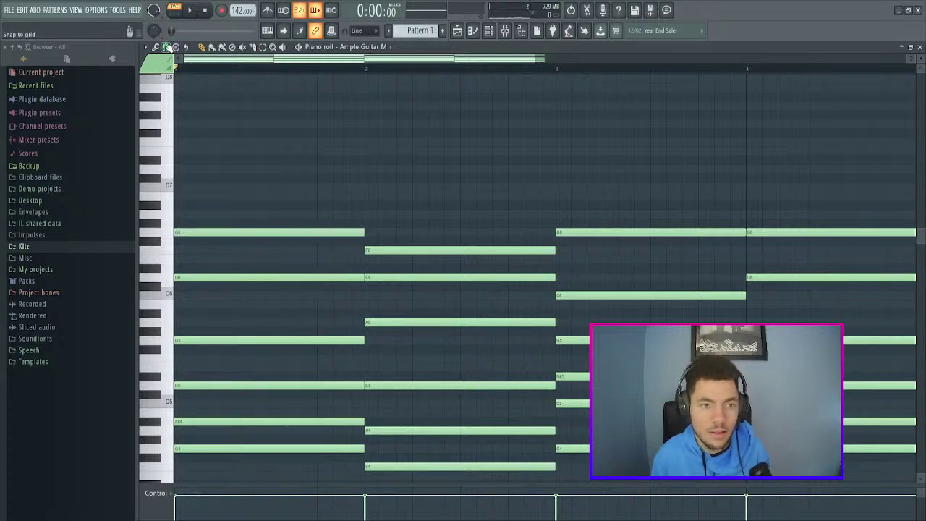
pyautogui.press('space')
pyautogui.moveTo(364, 232); pyautogui.dragTo(197, 231)
pyautogui.press('space')
pyautogui.click(228, 187)
pyautogui.moveTo(235, 187); pyautogui.dragTo(234, 232)
pyautogui.press('space')
pyautogui.scroll(3, 362, 58)
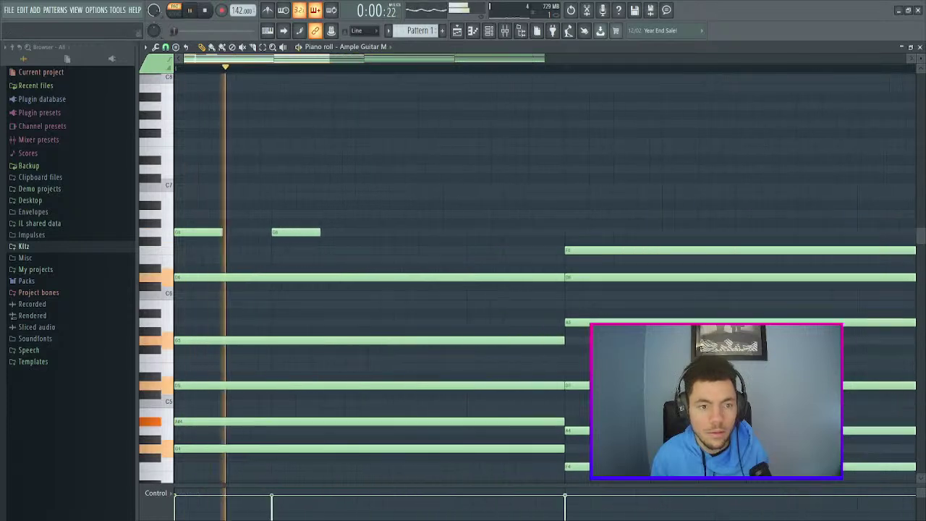
# - Play the G6 rhythm back and try the repeated G6 on step 8 of bar 1, removing its earlier copy
pyautogui.scroll(-2, 362, 58)
pyautogui.press('space')
pyautogui.press('space')
pyautogui.press('space')
pyautogui.press('space')
pyautogui.click(285, 232)
pyautogui.press('space')
pyautogui.rightClick(246, 234)
pyautogui.rightClick(246, 233)
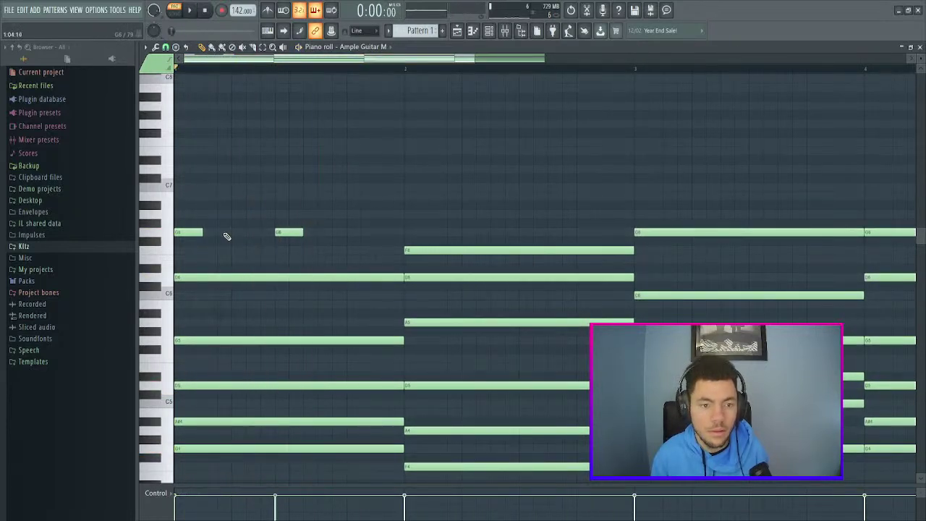
# - Try a three-hit G6 rhythm on steps 1, 4 and 7 of bar 1 and play it back
pyautogui.click(227, 232)
pyautogui.press('space')
pyautogui.moveTo(282, 232); pyautogui.dragTo(267, 231)
pyautogui.press('space')
pyautogui.press('space')
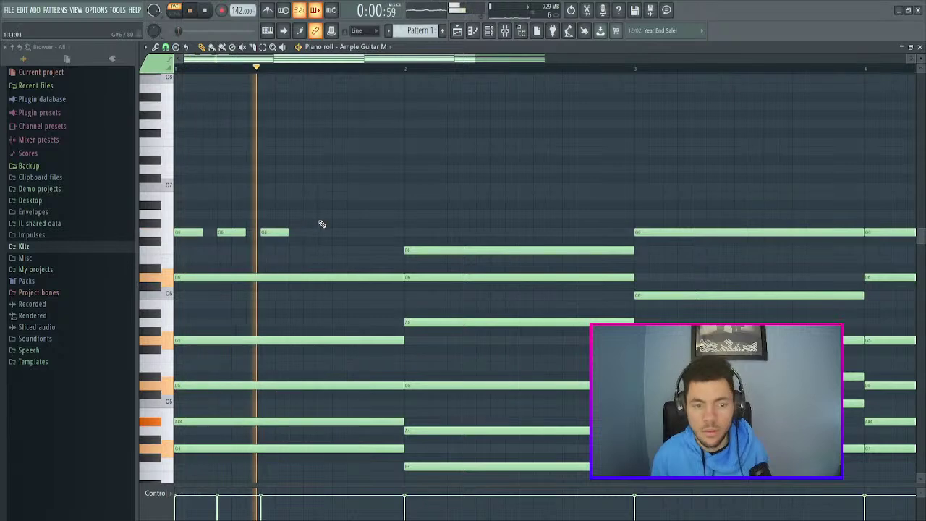
pyautogui.press('space')
# - Delete the two repeated G6 notes in bar 1 and extend the first G6 back to the full bar
pyautogui.scroll(-2, 356, 147)
pyautogui.scroll(1, 314, 124)
pyautogui.rightClick(239, 175)
pyautogui.rightClick(281, 178)
pyautogui.moveTo(207, 181); pyautogui.dragTo(393, 178)
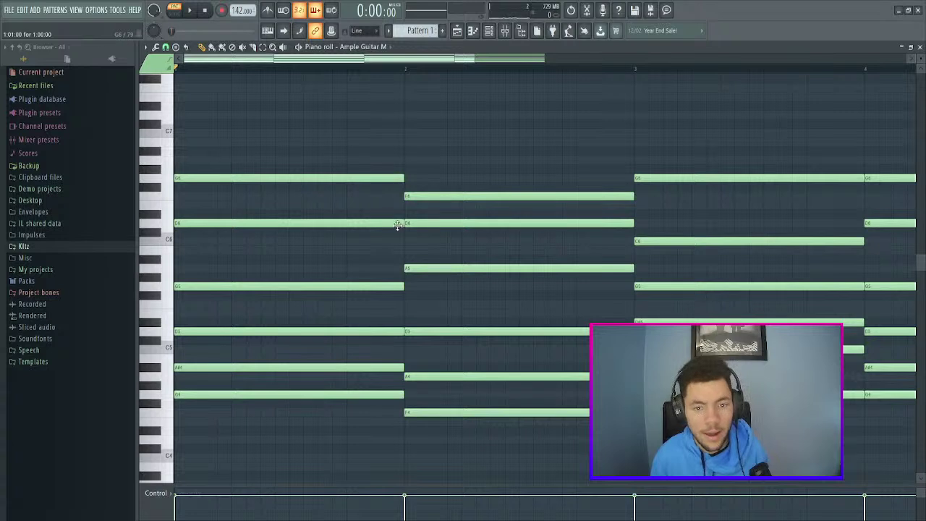
# - Break bar 1's D6 into three short notes on steps 1, 4 and 7, and play the bar back
pyautogui.moveTo(402, 223); pyautogui.dragTo(283, 223)
pyautogui.click(265, 225)
pyautogui.press('space')
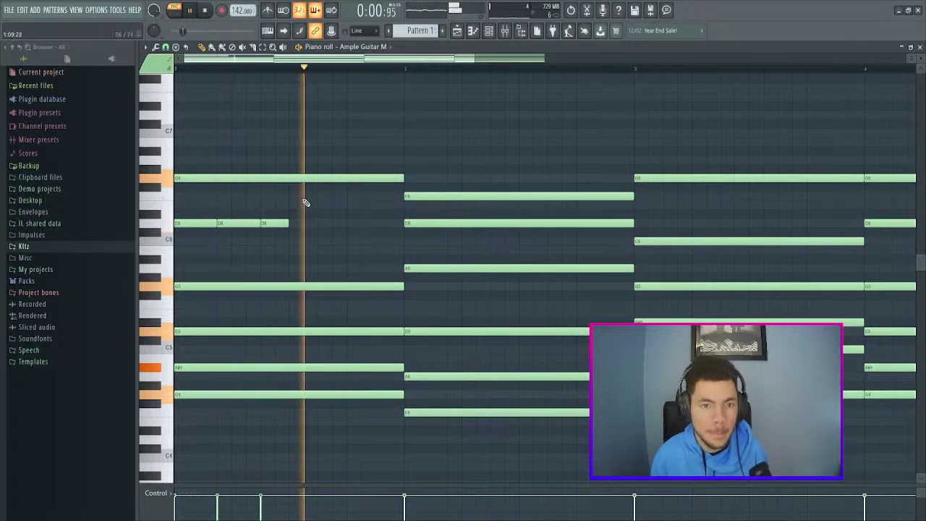
pyautogui.press('space')
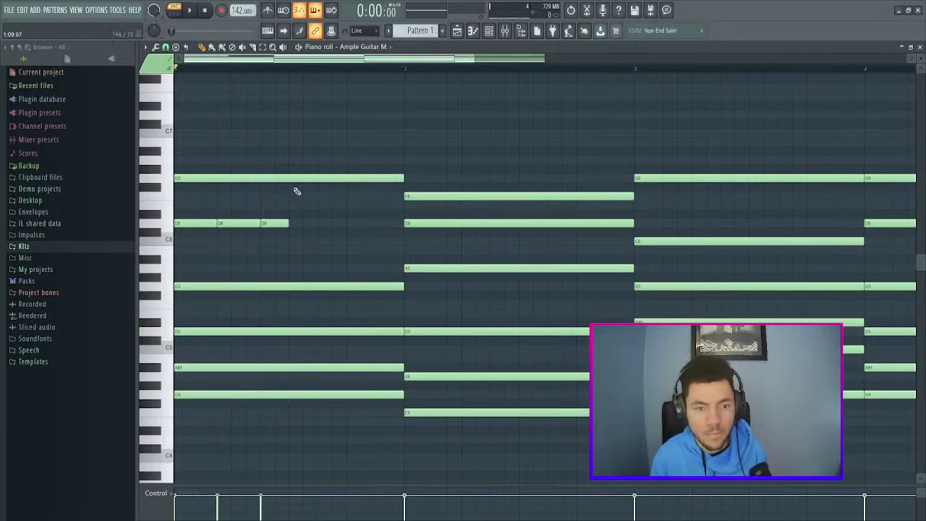
# - Shorten bar 1's G6 to eight steps, repeat it for three steps from step 9, and add a D6 on step 12
pyautogui.moveTo(405, 181); pyautogui.dragTo(299, 181)
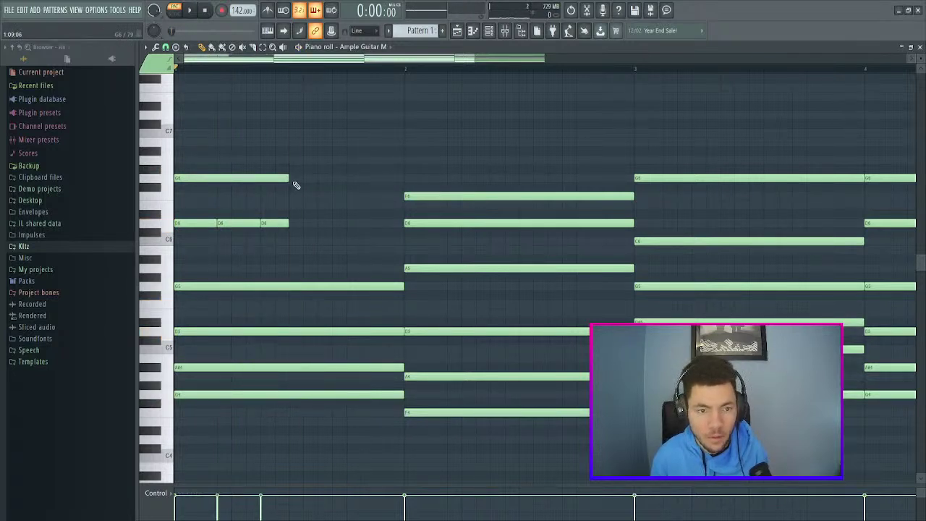
pyautogui.click(294, 180)
pyautogui.moveTo(404, 177); pyautogui.dragTo(317, 180)
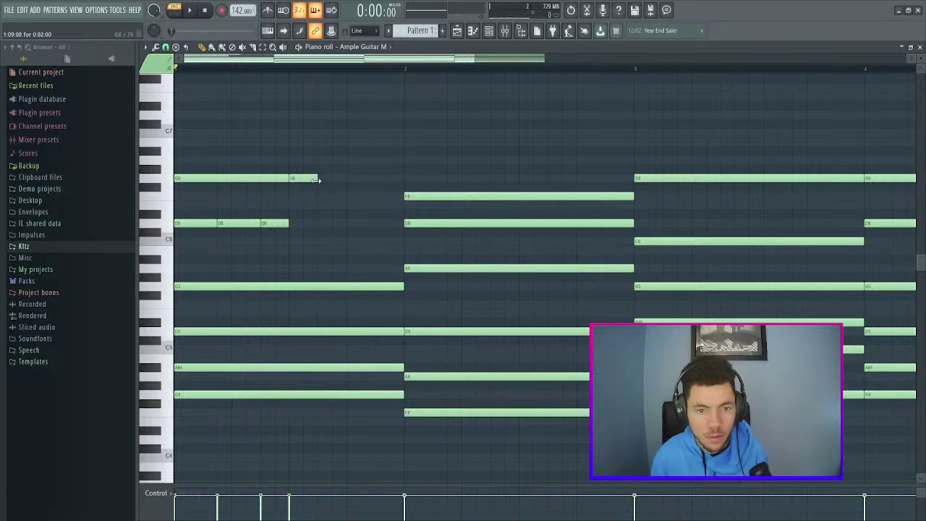
pyautogui.click(326, 225)
pyautogui.moveTo(338, 224); pyautogui.dragTo(351, 223)
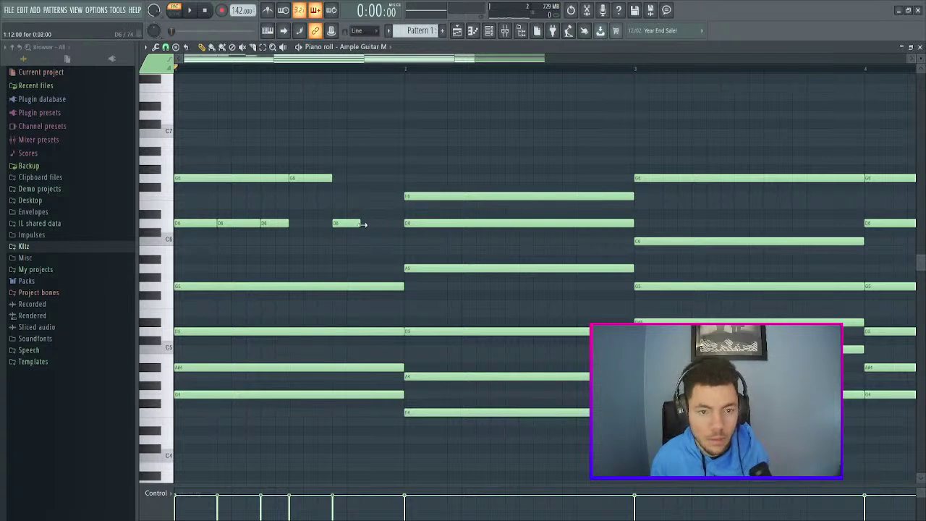
# - Place a two-step A#5 at the end of bar 1, extend the preceding D6 up to it and play the bar back
pyautogui.click(352, 252)
pyautogui.rightClick(362, 253)
pyautogui.click(348, 260)
pyautogui.click(360, 259)
pyautogui.moveTo(359, 259); pyautogui.dragTo(388, 259)
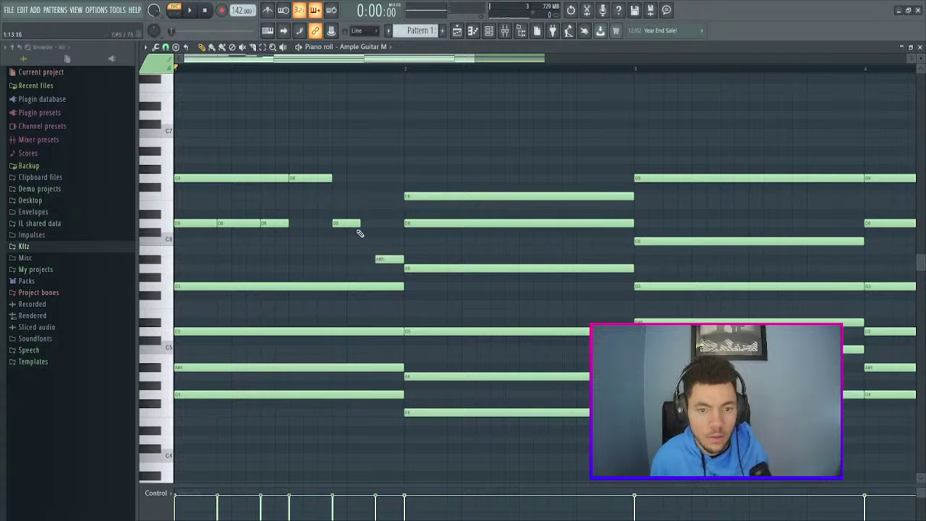
pyautogui.press('space')
pyautogui.press('space')
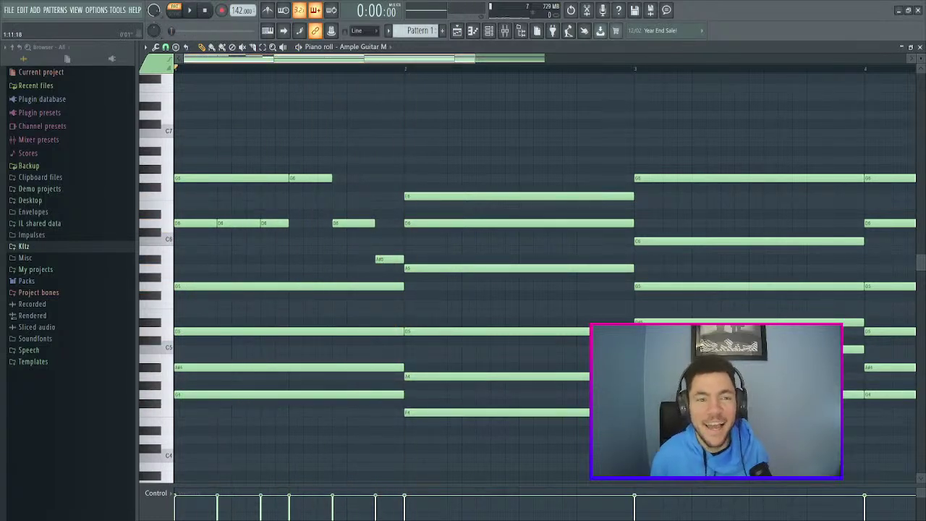
# - Play the bar 1 melody once more from the start
pyautogui.scroll(-2, 307, 69)
pyautogui.press('space')
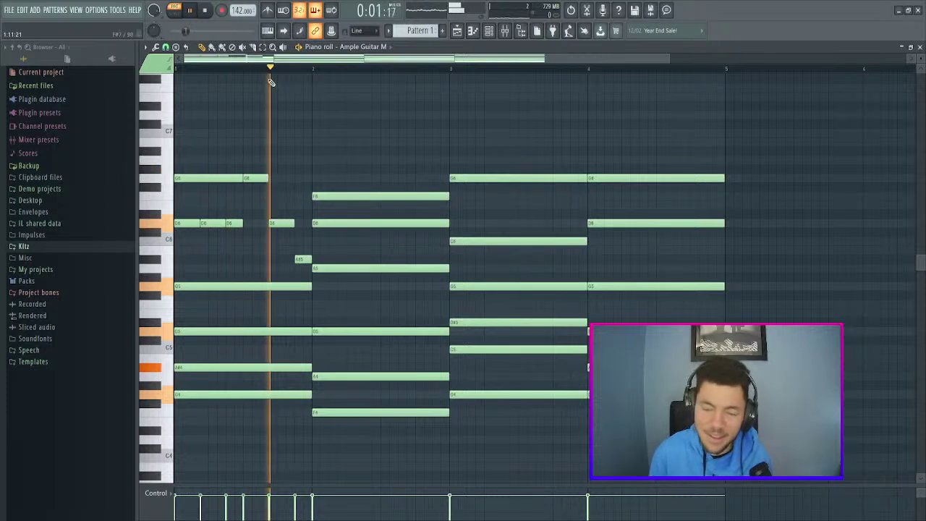
pyautogui.press('space')
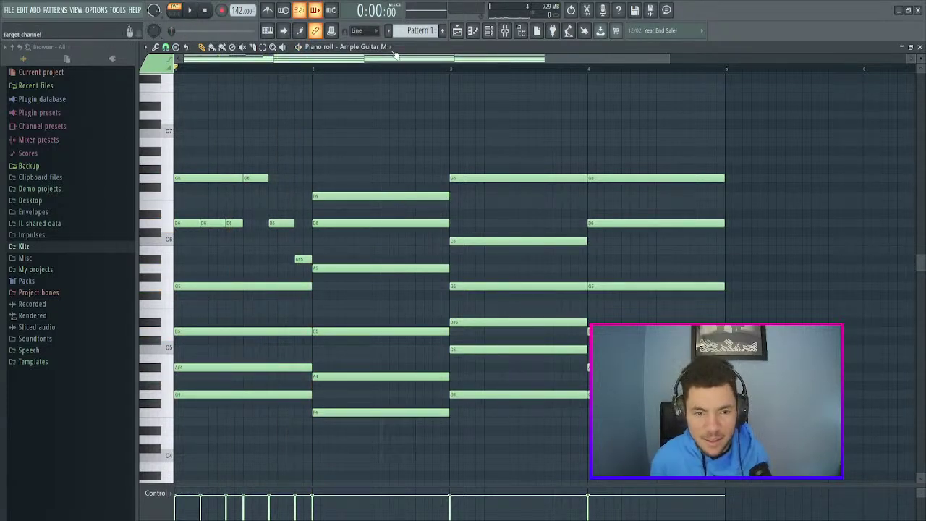
# - Break bar 2's D6 into short notes on steps 1, 4 and 7, matching the rhythm of bar 1
pyautogui.scroll(3, 402, 75)
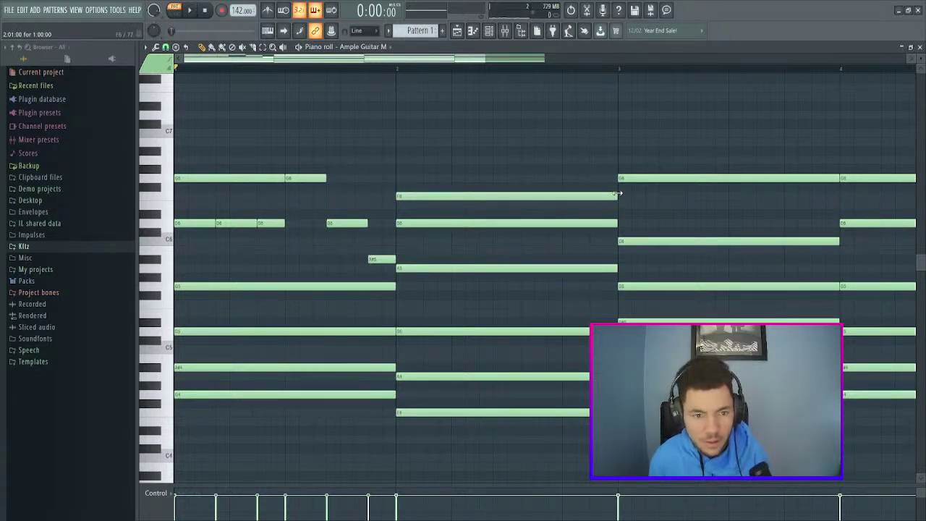
pyautogui.moveTo(614, 222); pyautogui.dragTo(437, 224)
pyautogui.click(448, 222)
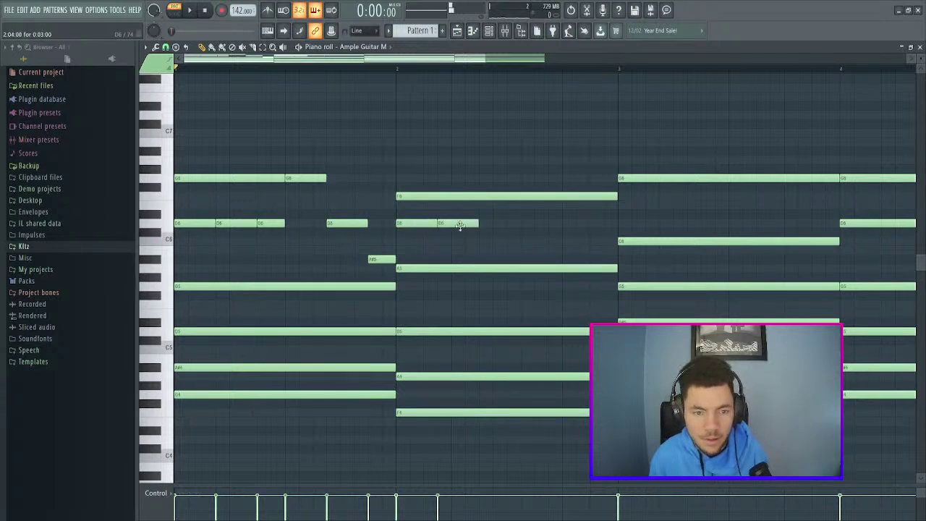
pyautogui.click(489, 223)
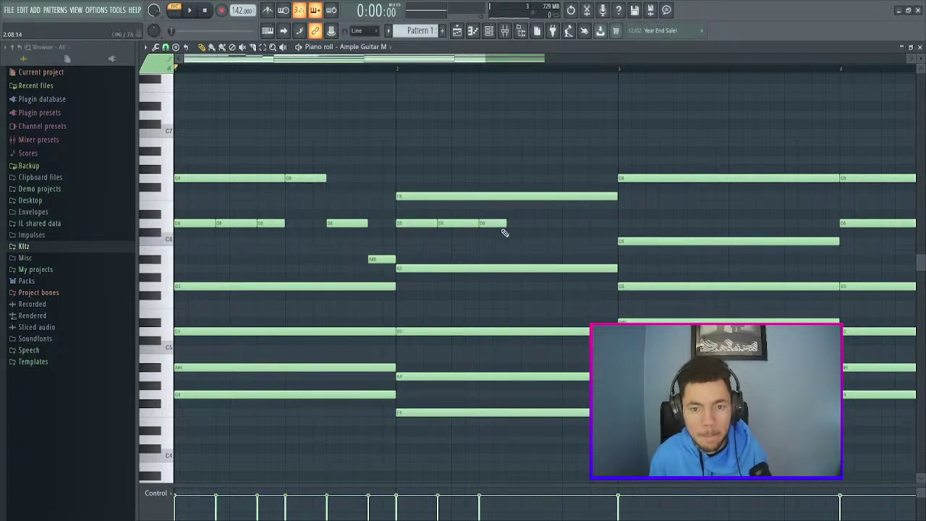
# - Shorten bar 2's F6 to eight steps, repeat it for three steps from step 9, and add a three-step D6 on step 12
pyautogui.moveTo(616, 195); pyautogui.dragTo(506, 196)
pyautogui.click(515, 196)
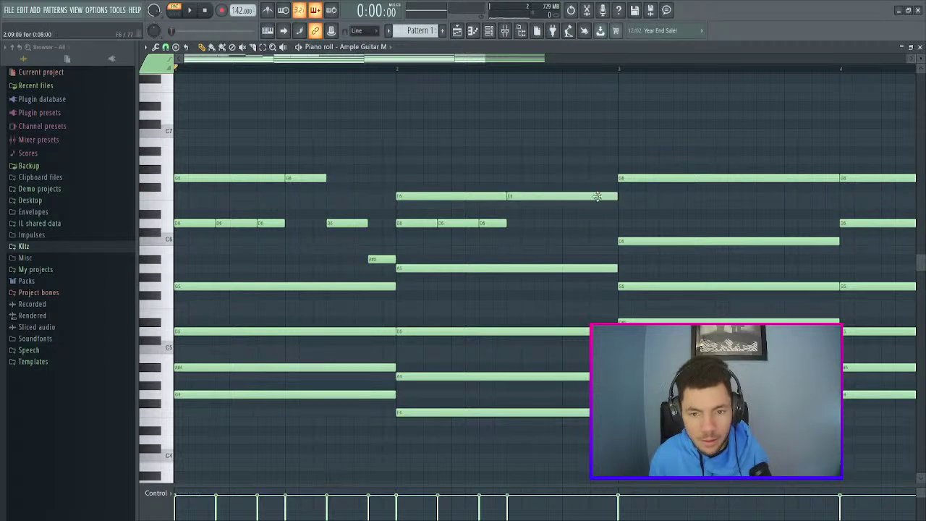
pyautogui.moveTo(600, 196); pyautogui.dragTo(547, 196)
pyautogui.click(555, 223)
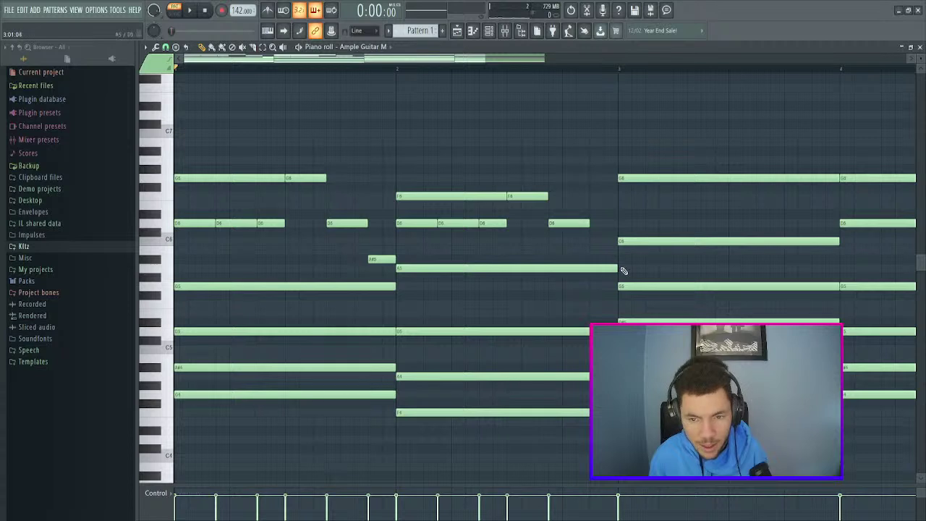
# - Split bar 2's A5 into a 14-step note and a two-step note on step 15, and play the progression back
pyautogui.moveTo(618, 267); pyautogui.dragTo(587, 269)
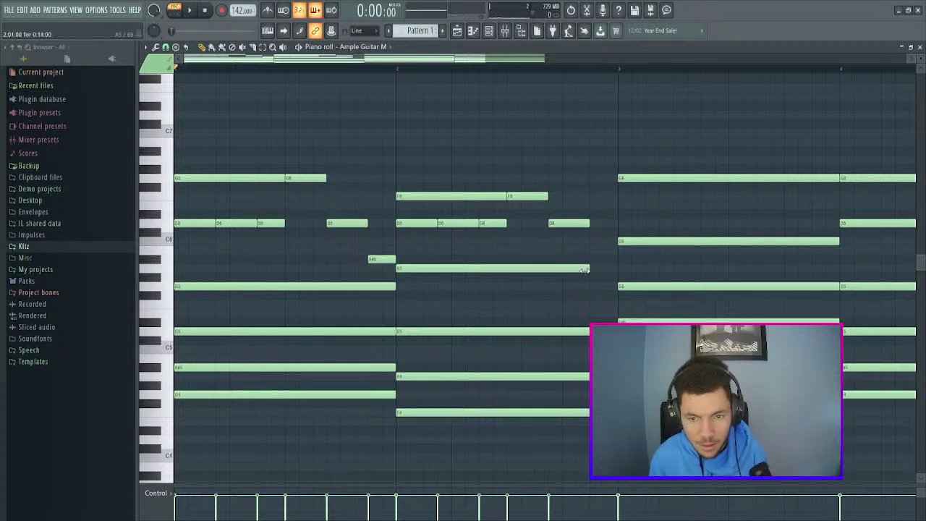
pyautogui.click(597, 269)
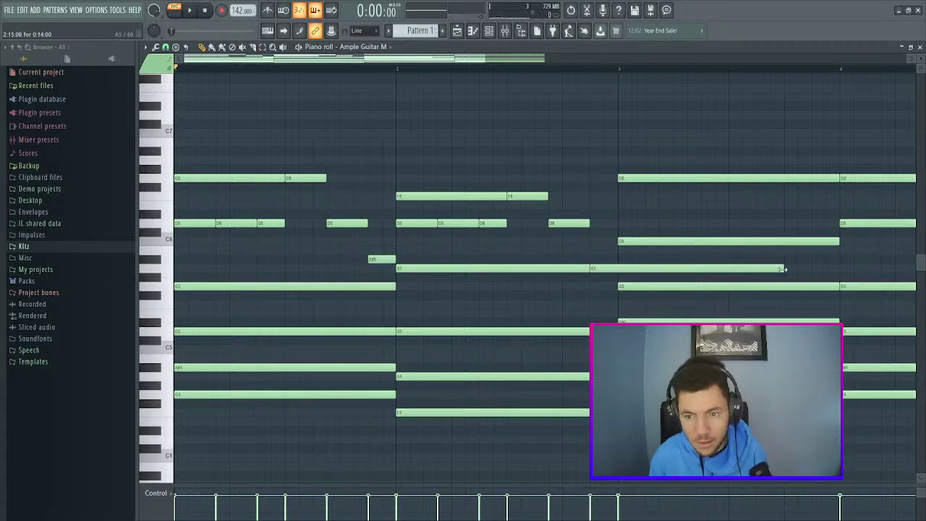
pyautogui.moveTo(783, 269); pyautogui.dragTo(600, 269)
pyautogui.press('space')
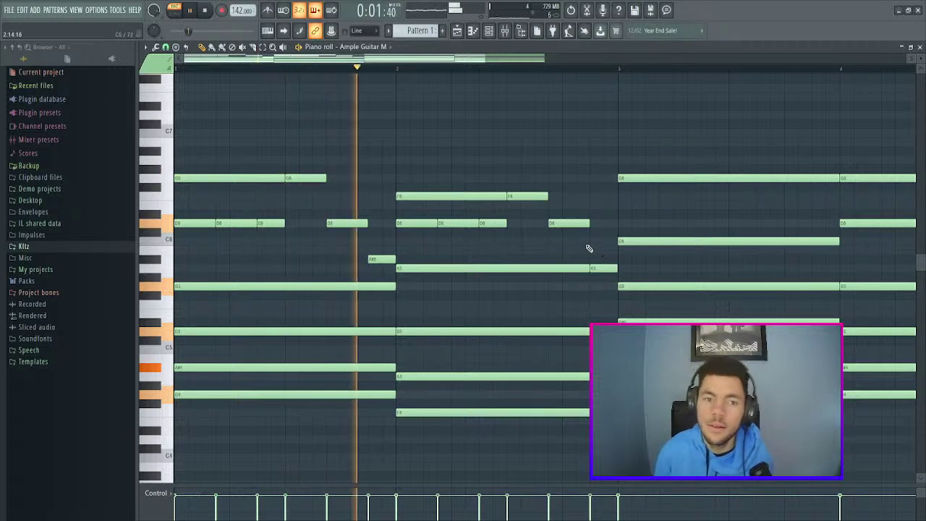
pyautogui.press('space')
# - Split bar 3's G6 into an eight-step note and a three-step repeat, and add a three-step D#6 on step 12
pyautogui.scroll(-5, 474, 63)
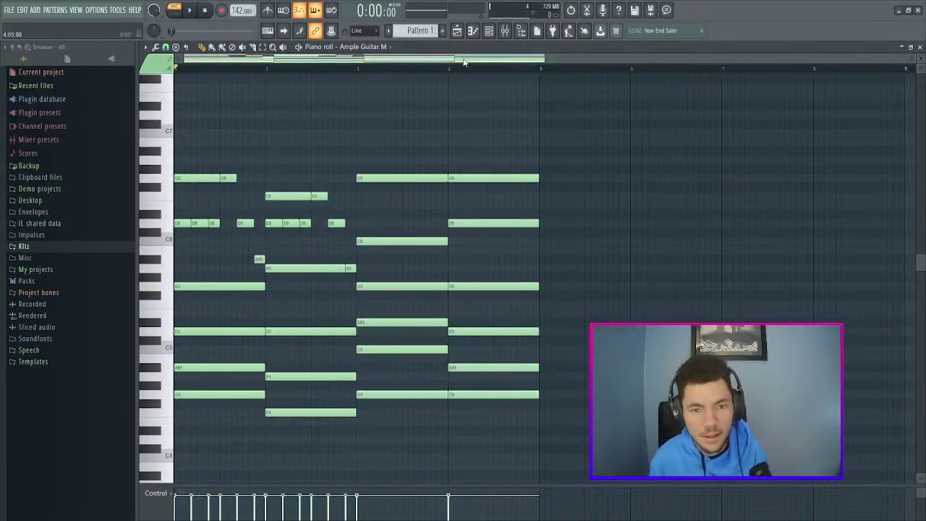
pyautogui.scroll(4, 463, 58)
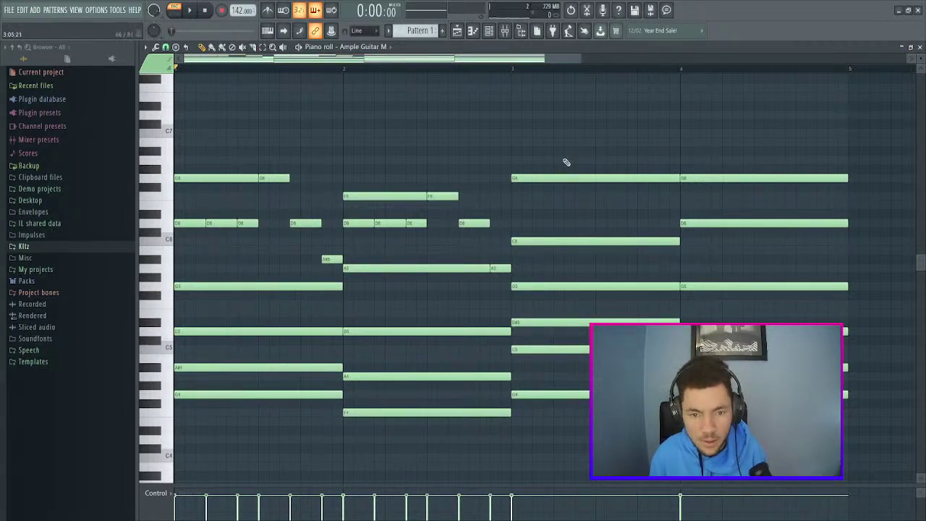
pyautogui.moveTo(678, 177); pyautogui.dragTo(596, 181)
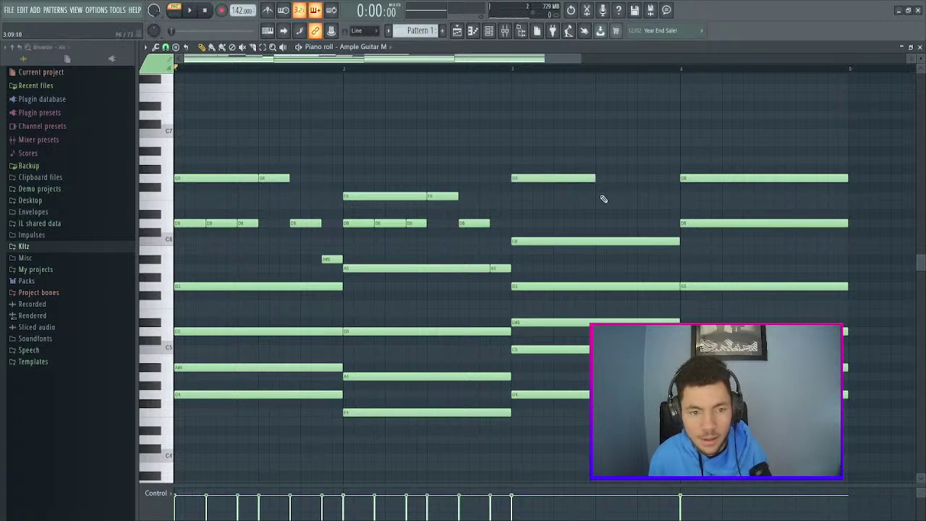
pyautogui.click(601, 181)
pyautogui.moveTo(679, 177); pyautogui.dragTo(624, 181)
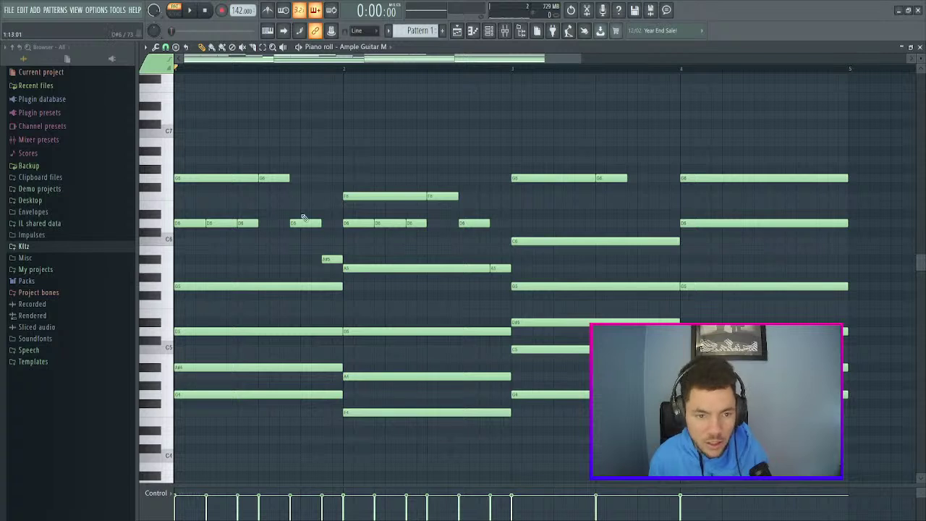
pyautogui.moveTo(621, 205); pyautogui.dragTo(644, 212)
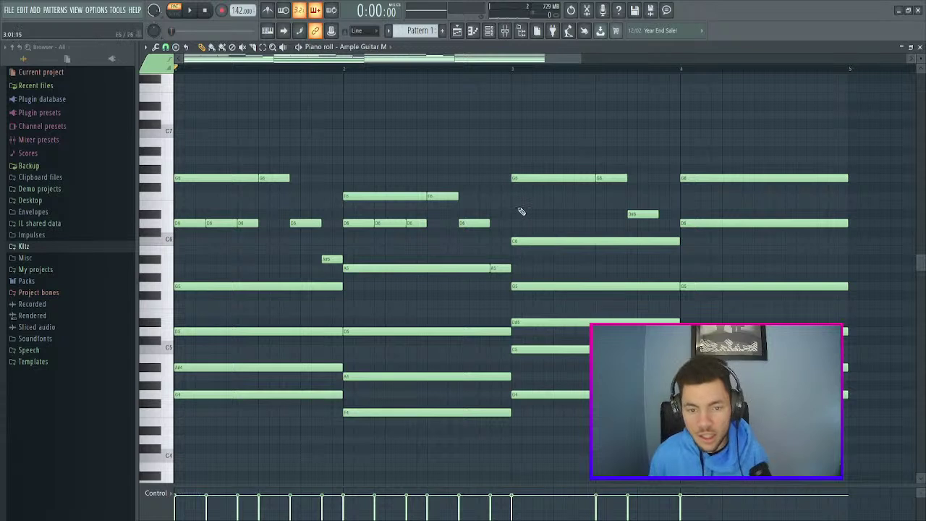
# - Remove bar 3's D#6 on step 12, shorten its C6 to 11 steps, and repeat the C6 for three steps from step 12
pyautogui.click(645, 206)
pyautogui.moveTo(645, 205); pyautogui.dragTo(629, 242)
pyautogui.rightClick(649, 231)
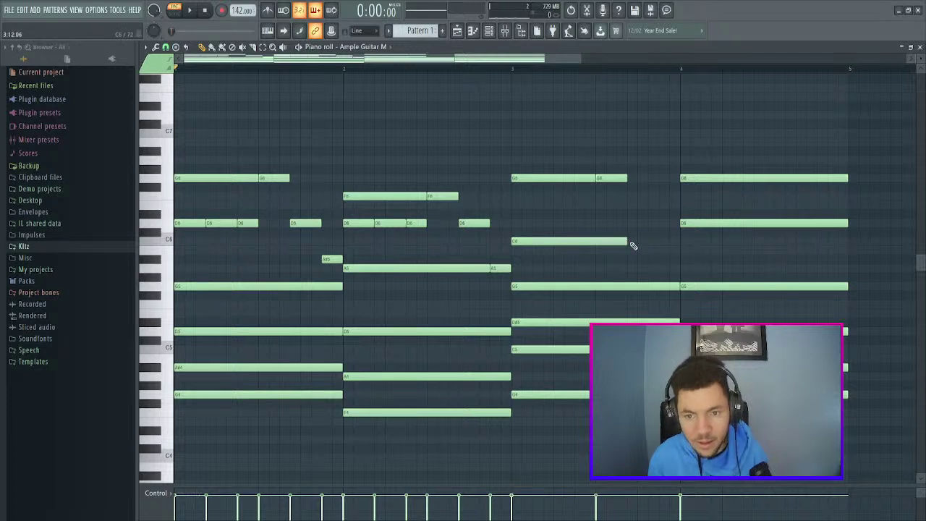
pyautogui.click(629, 242)
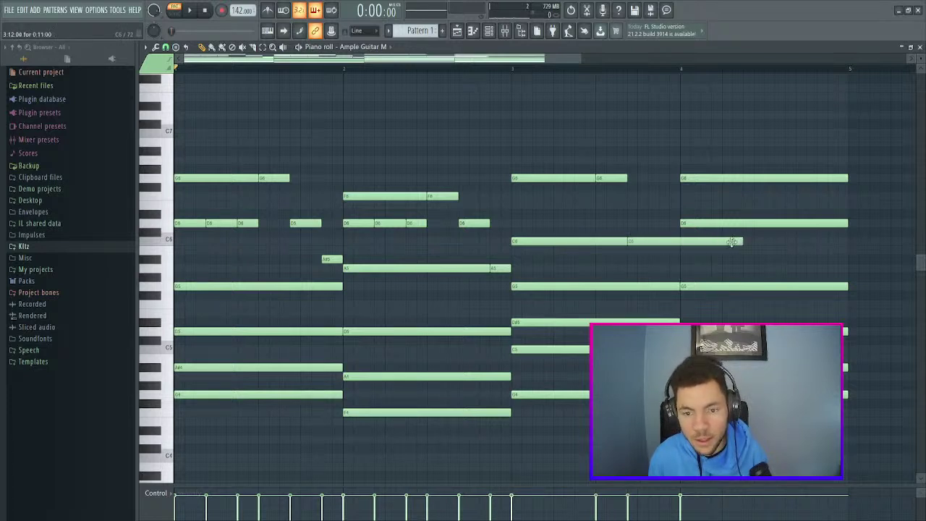
pyautogui.moveTo(743, 242); pyautogui.dragTo(646, 242)
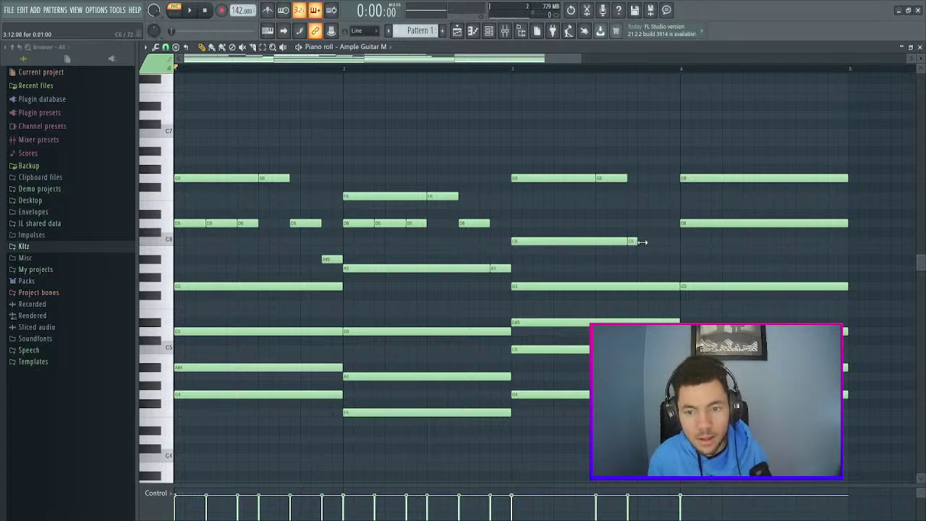
# - Add a two-step D#6 on step 15 of bar 3 and play the progression back from bar 3
pyautogui.click(665, 206)
pyautogui.moveTo(673, 206); pyautogui.dragTo(673, 215)
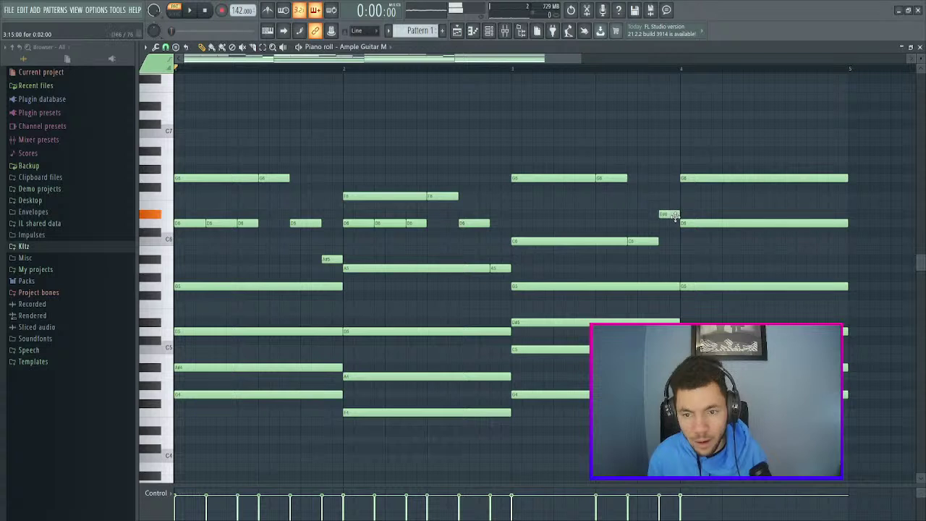
pyautogui.click(512, 69)
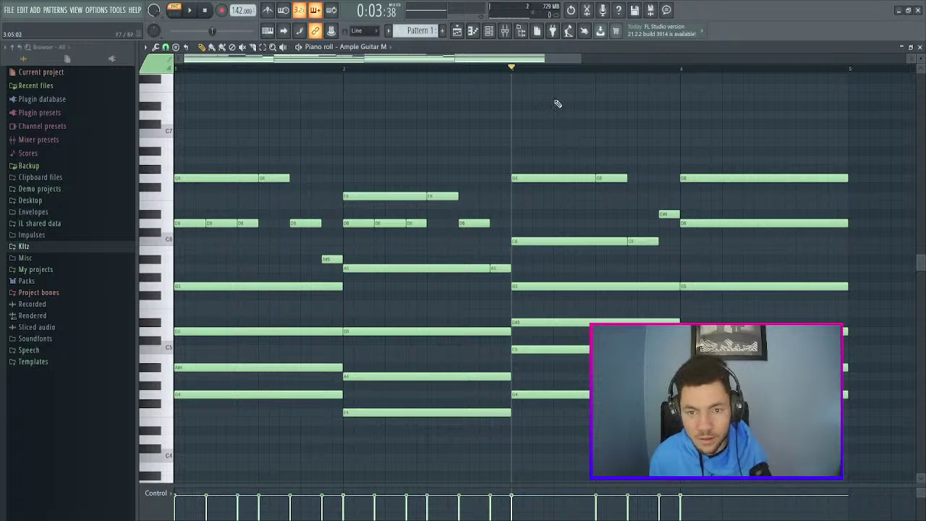
pyautogui.press('space')
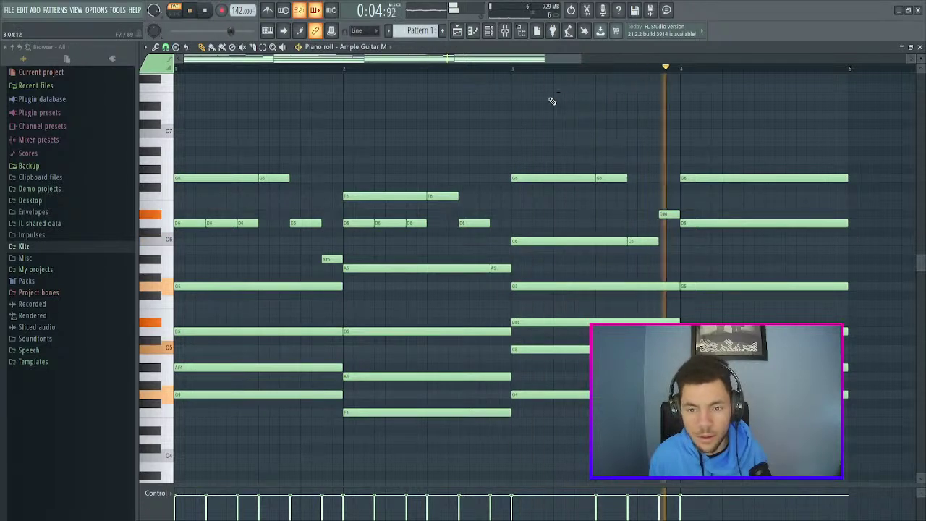
pyautogui.press('space')
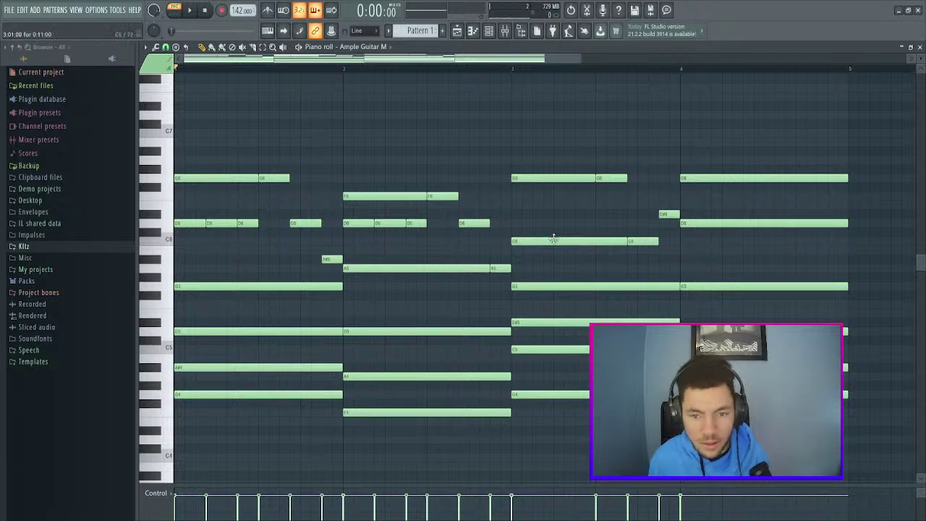
# - Break bar 3's long C6 into three-step notes on steps 1 and 4 and a five-step note on step 7, and play it back
pyautogui.moveTo(626, 242); pyautogui.dragTo(551, 247)
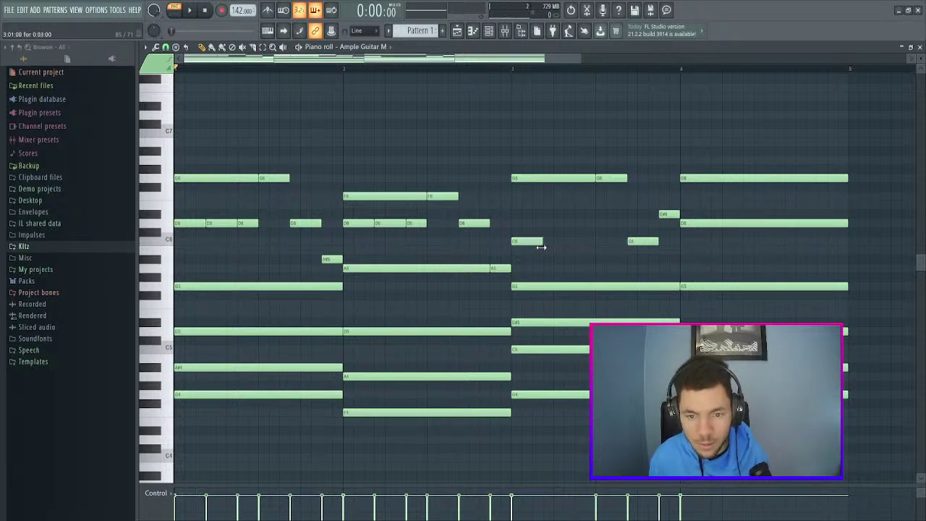
pyautogui.click(545, 242)
pyautogui.click(580, 243)
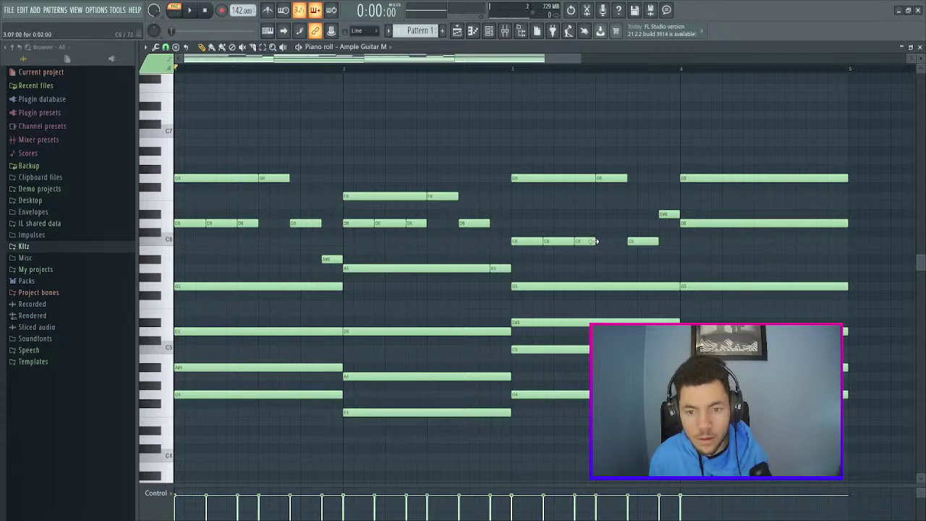
pyautogui.press('space')
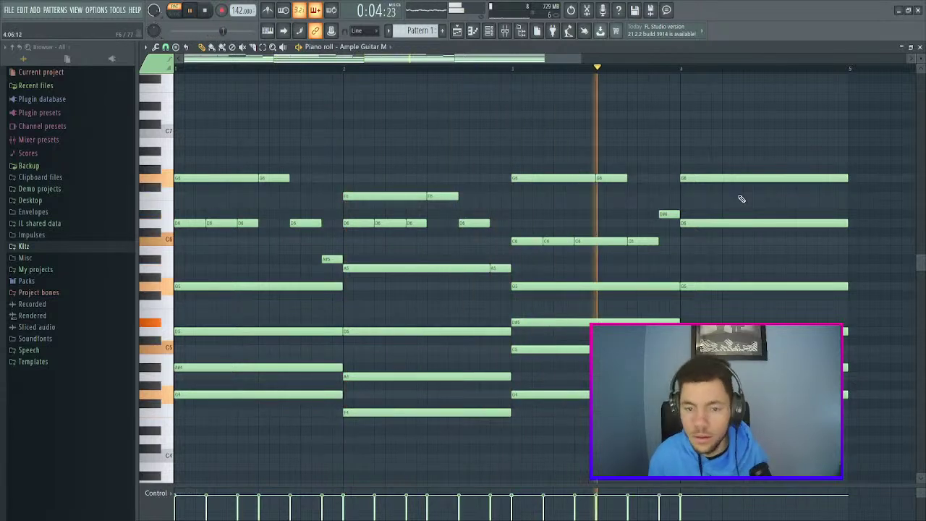
pyautogui.press('space')
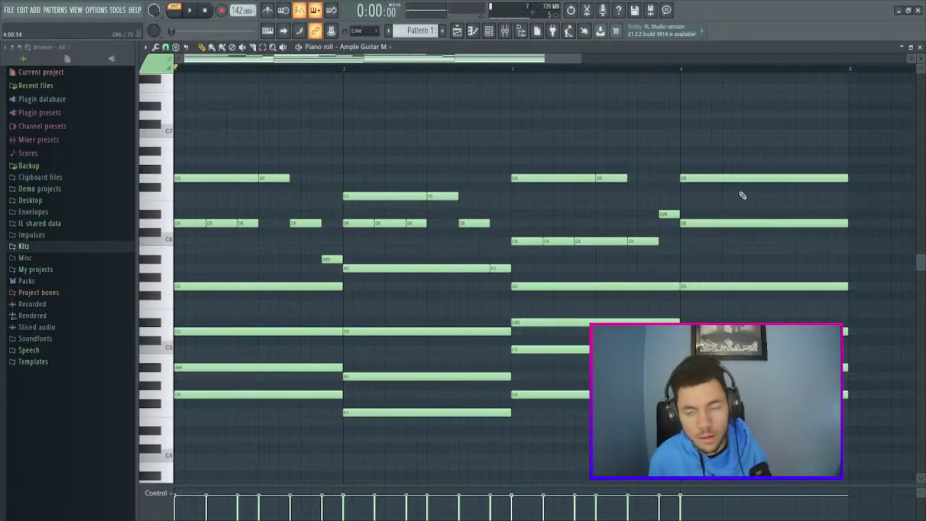
# - Break bar 4's D6 into three-step notes on steps 1 and 4 and a two-step note on step 7
pyautogui.moveTo(850, 177)
pyautogui.mouseDown()
pyautogui.moveTo(719, 180)
pyautogui.moveTo(843, 179)
pyautogui.mouseUp()
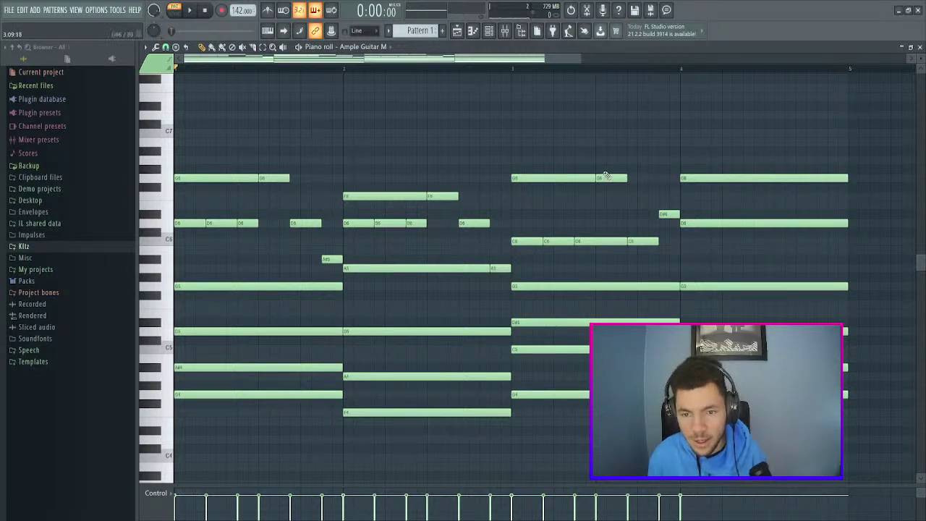
pyautogui.moveTo(850, 178); pyautogui.dragTo(830, 179)
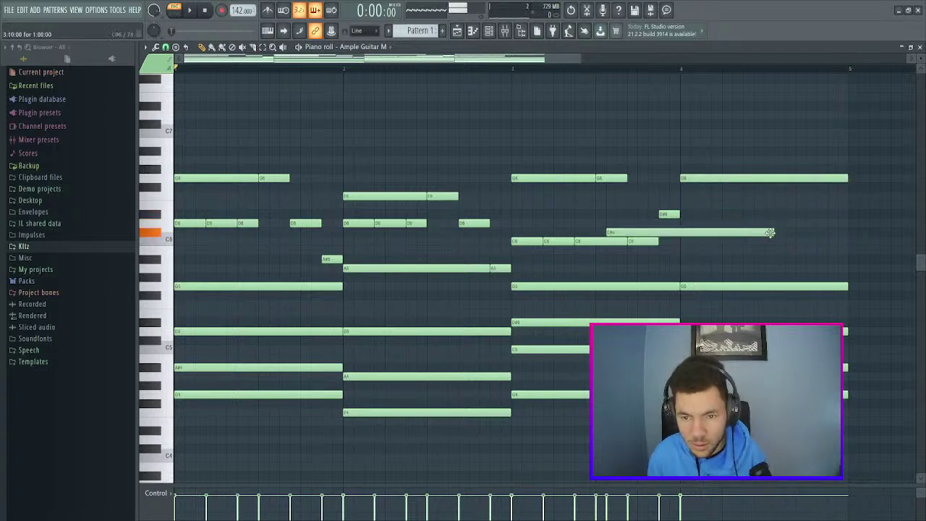
pyautogui.moveTo(846, 222); pyautogui.dragTo(736, 227)
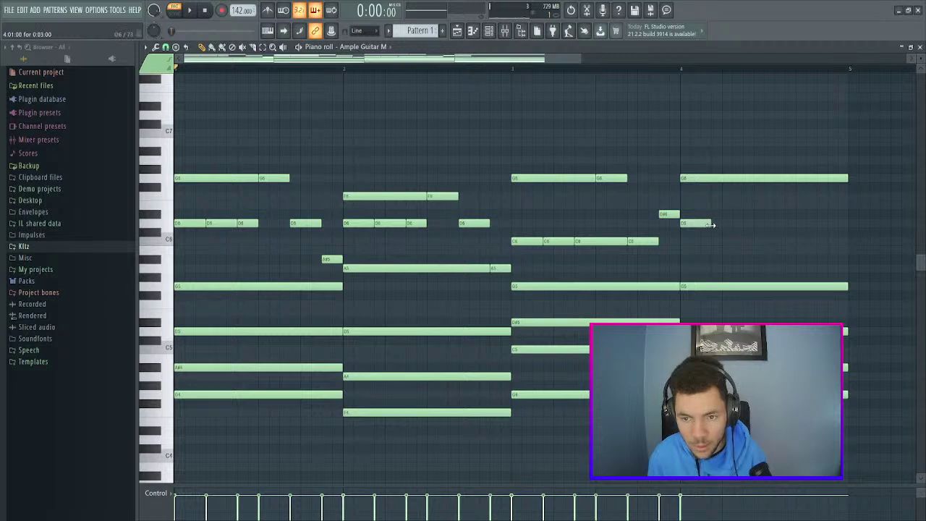
pyautogui.click(720, 223)
pyautogui.click(745, 223)
pyautogui.click(776, 223)
pyautogui.rightClick(783, 225)
pyautogui.rightClick(758, 224)
pyautogui.click(758, 222)
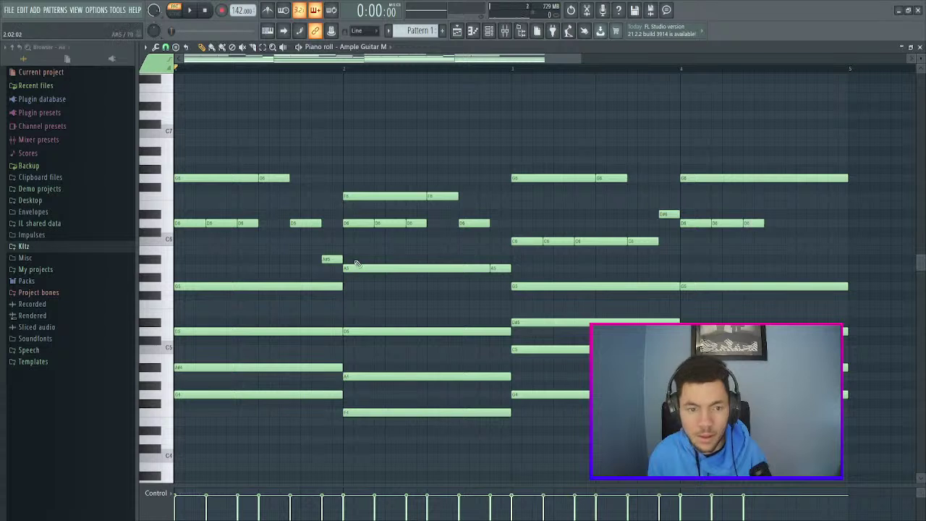
# - Duplicate bar 4's three D6 notes into the second half of the bar and play the whole progression back
pyautogui.moveTo(796, 216); pyautogui.dragTo(692, 242)
pyautogui.hotkey('ctrl', 'b')
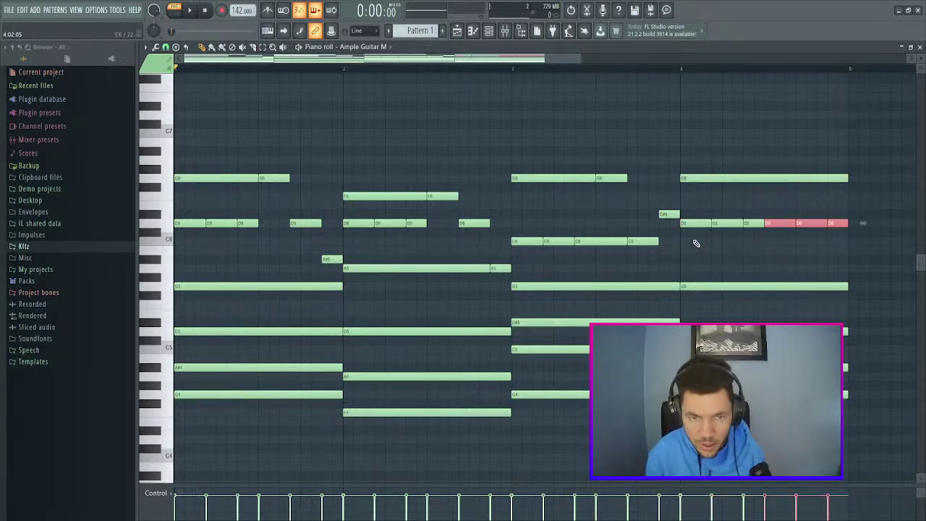
pyautogui.press('space')
pyautogui.hotkey('ctrl', 'd')
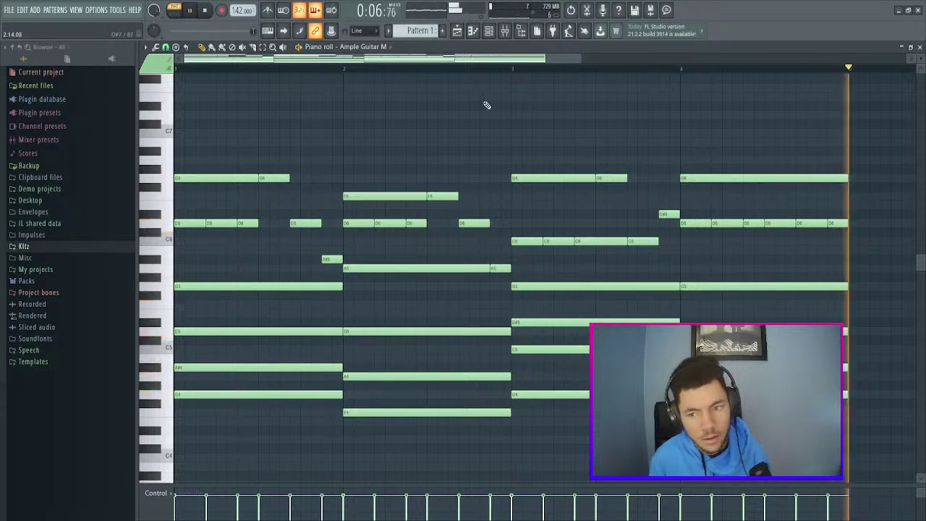
pyautogui.scroll(-2, 580, 103)
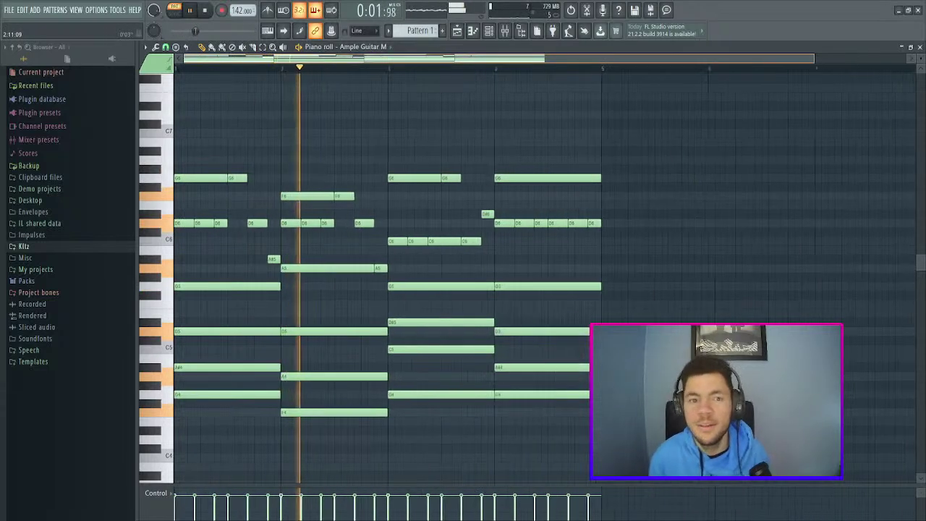
pyautogui.click(490, 31)
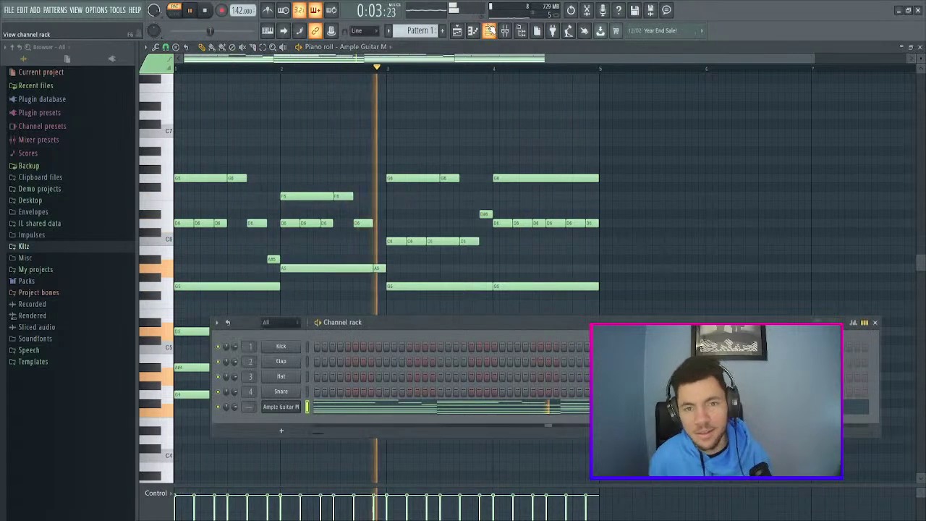
pyautogui.press('space')
pyautogui.press('F6')
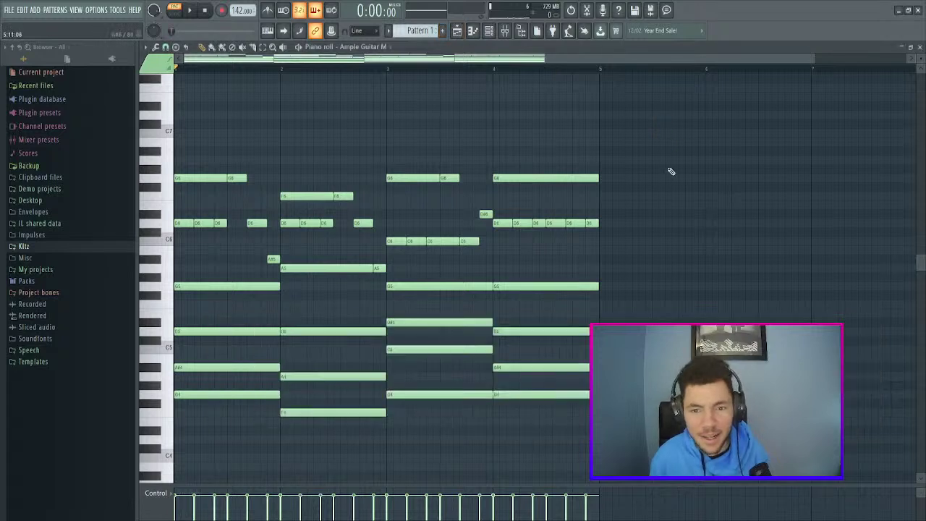
pyautogui.scroll(2, 665, 141)
# - Route the Ample Guitar M channel to mixer track 5 and show the mixer maximized
pyautogui.click(489, 32)
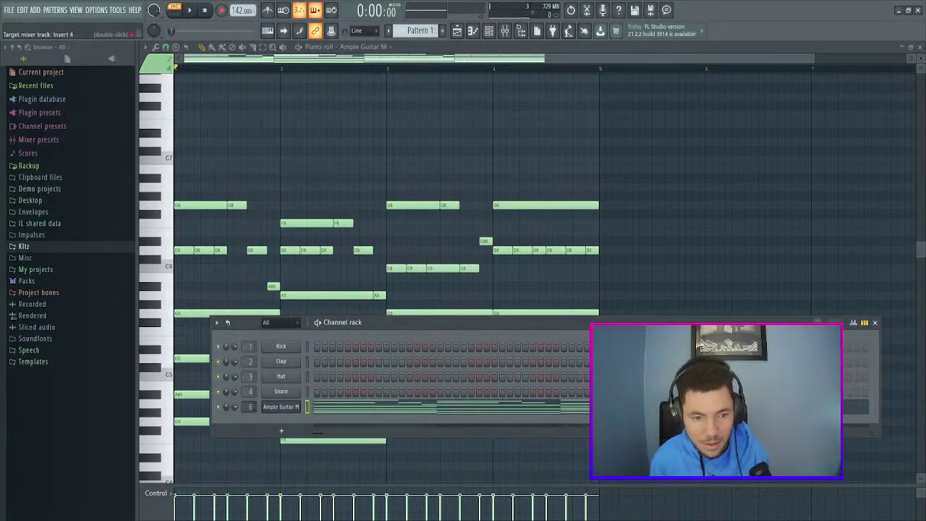
pyautogui.click(505, 30)
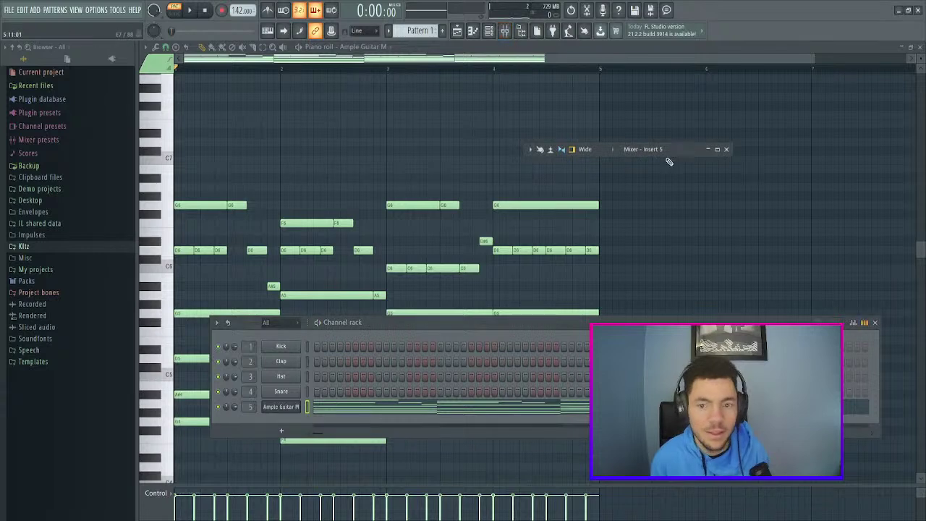
pyautogui.click(718, 150)
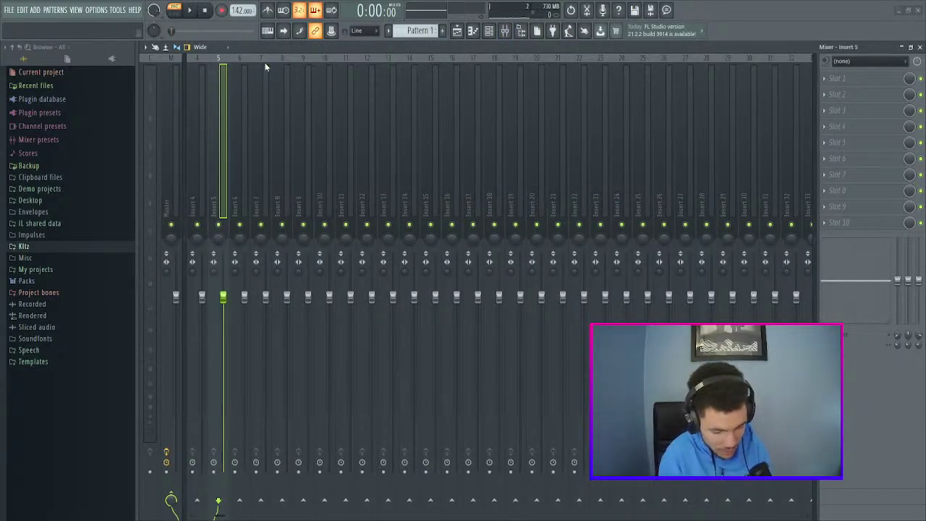
# - Name mixer track 5 Guitar and give it an orange-red colour
pyautogui.write('Guitar')
pyautogui.press('Return')
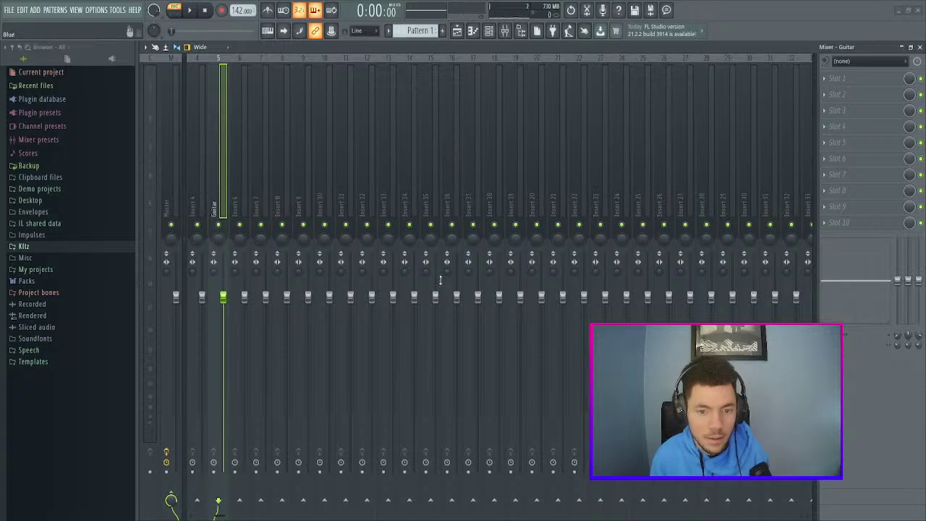
pyautogui.press('Return')
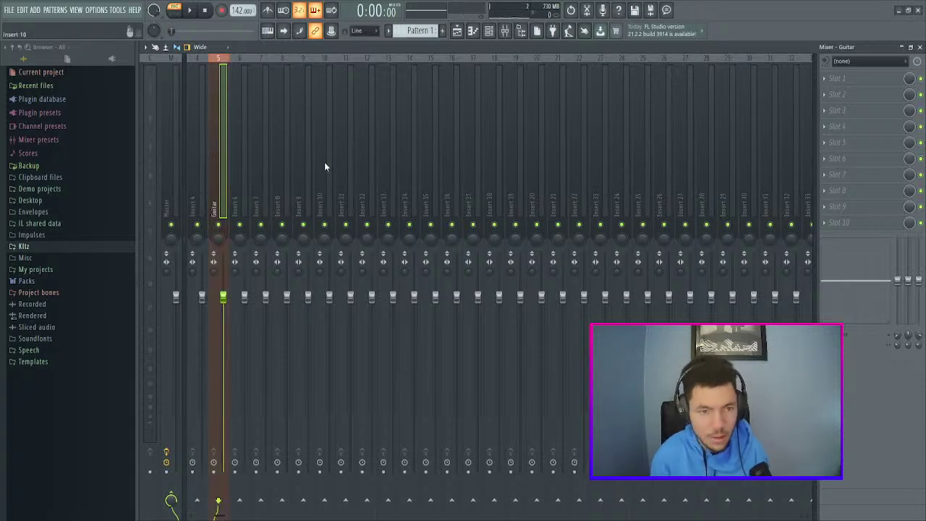
# - Show the channel rack and open the Snare folder of the !Ultimate NY Drill kit in the sample browser
pyautogui.click(505, 32)
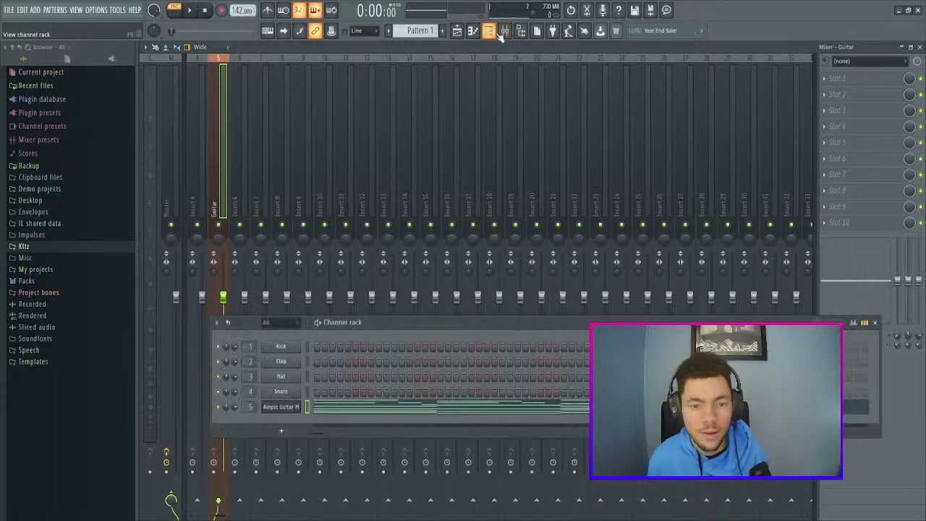
pyautogui.click(46, 248)
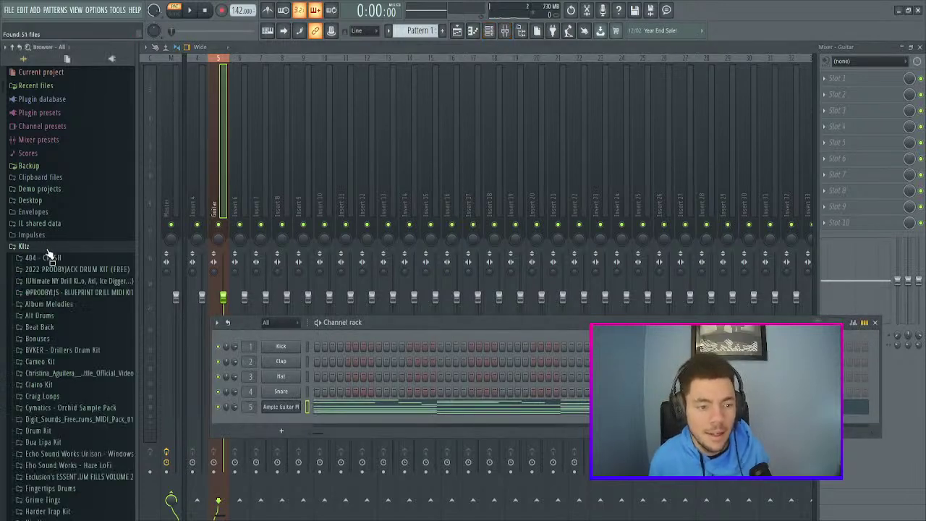
pyautogui.click(89, 282)
pyautogui.moveTo(605, 297); pyautogui.dragTo(605, 301)
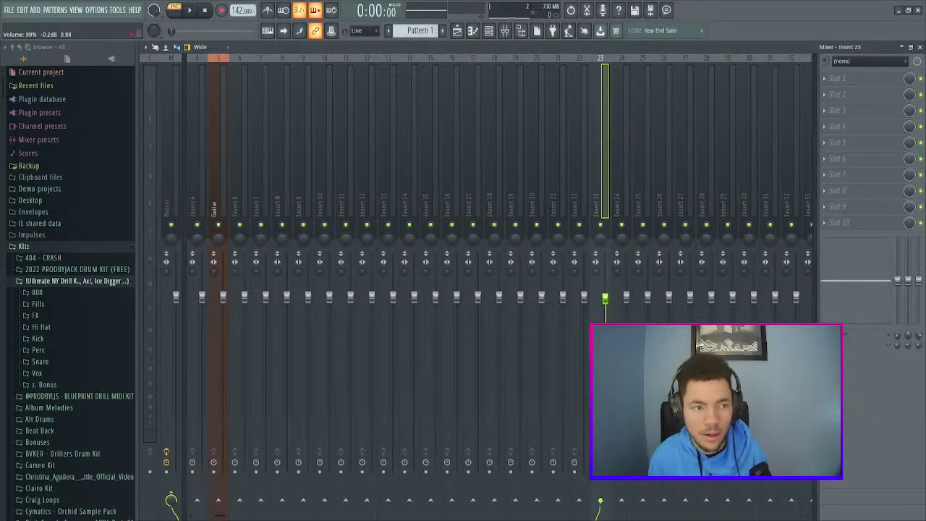
pyautogui.click(489, 30)
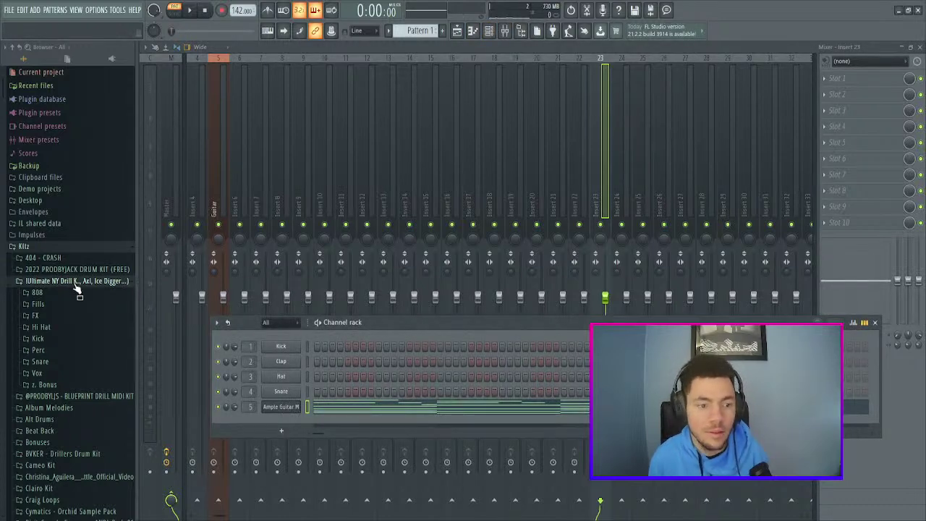
pyautogui.scroll(-5, 80, 303)
pyautogui.click(68, 175)
# - Audition the snare samples in the Snare folder of the !Ultimate NY Drill kit one after another
pyautogui.click(74, 372)
pyautogui.click(82, 353)
pyautogui.click(79, 332)
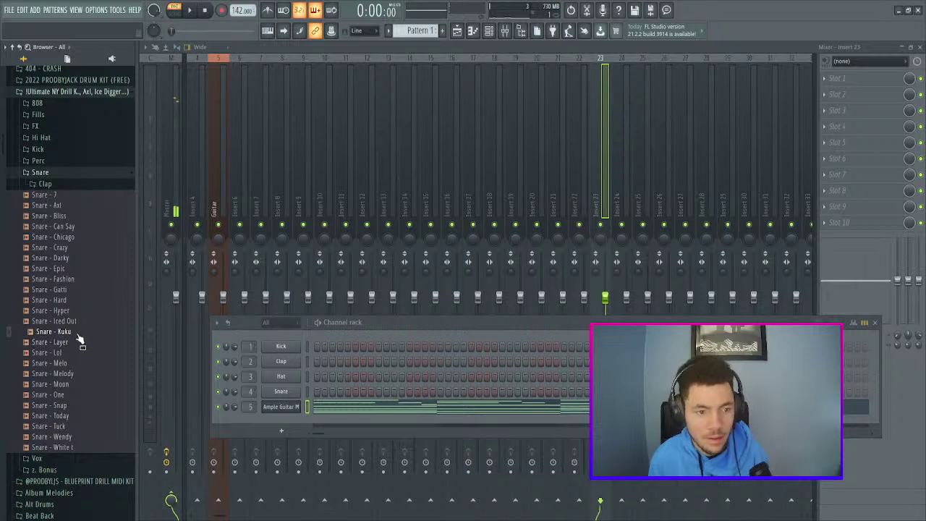
pyautogui.click(81, 352)
pyautogui.click(81, 343)
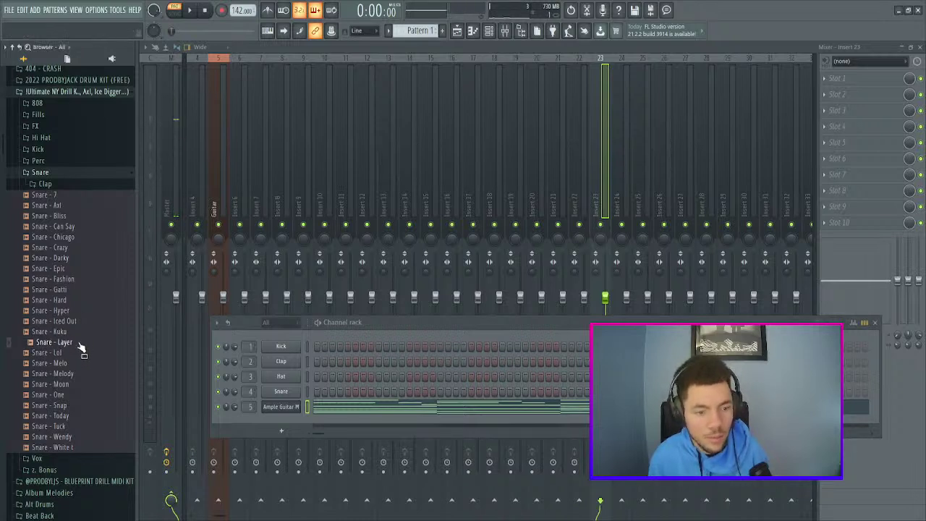
pyautogui.click(75, 268)
pyautogui.click(77, 280)
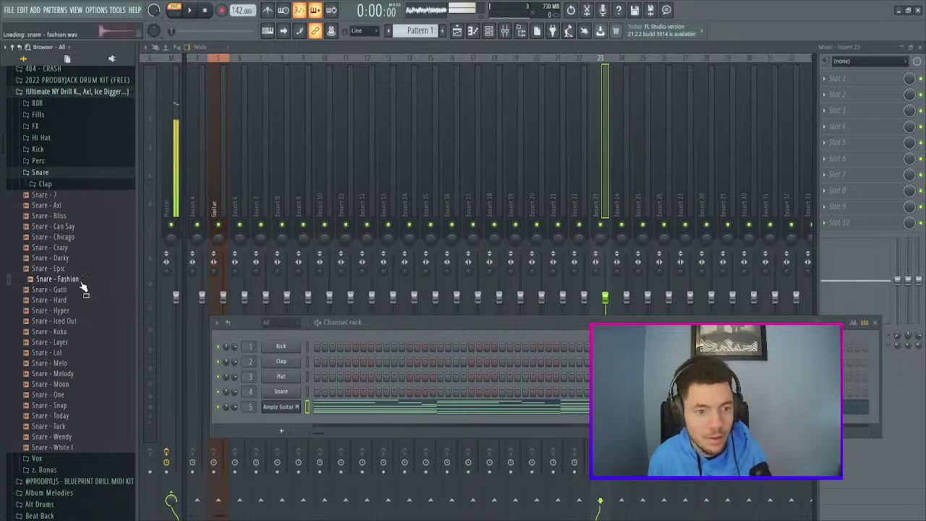
pyautogui.click(82, 289)
pyautogui.click(81, 299)
pyautogui.click(81, 310)
pyautogui.click(85, 259)
pyautogui.click(88, 247)
pyautogui.click(90, 238)
pyautogui.click(84, 227)
pyautogui.click(86, 216)
pyautogui.click(81, 208)
pyautogui.click(79, 197)
pyautogui.click(87, 443)
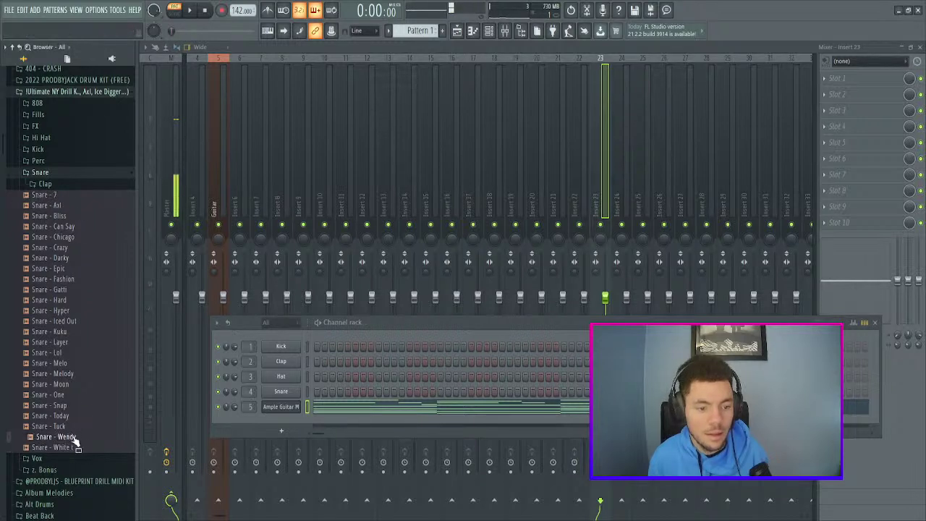
pyautogui.click(72, 437)
pyautogui.click(78, 417)
pyautogui.click(80, 406)
pyautogui.click(81, 395)
pyautogui.click(85, 385)
pyautogui.click(85, 374)
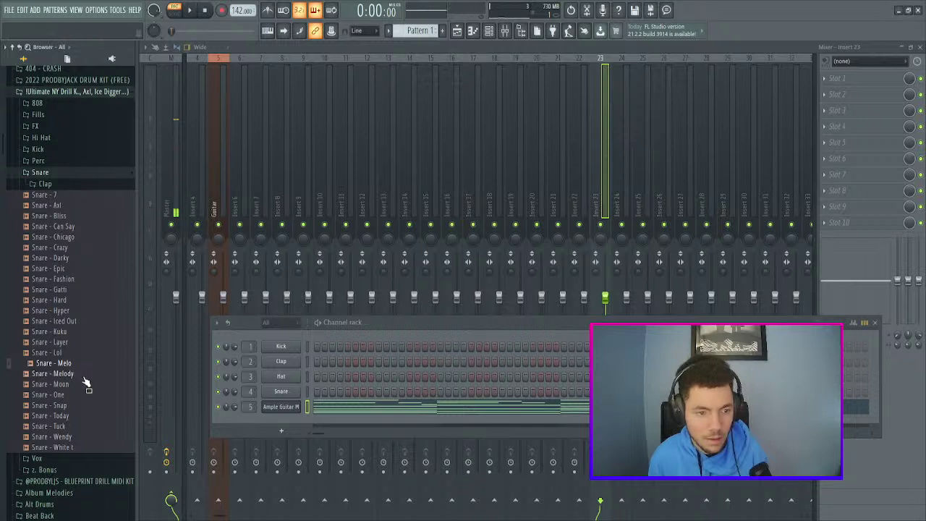
# - Load the Snare - Melo sample onto the Snare channel in place of the default sound and collapse the Snare folder
pyautogui.click(82, 364)
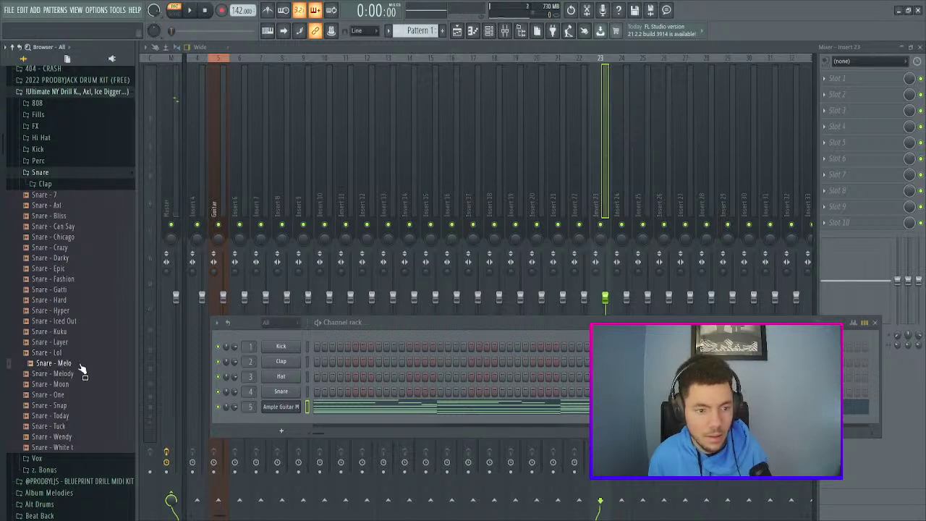
pyautogui.click(83, 363)
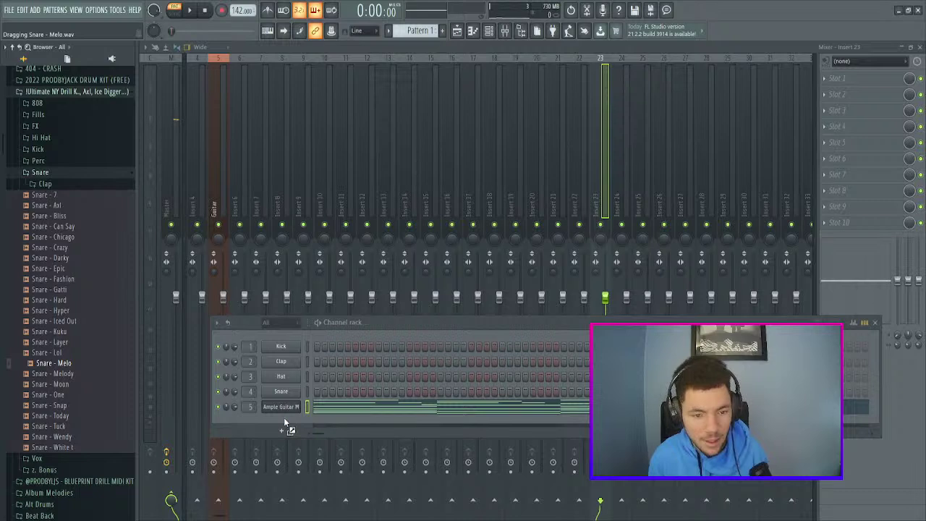
pyautogui.moveTo(288, 394); pyautogui.dragTo(288, 394)
pyautogui.click(72, 174)
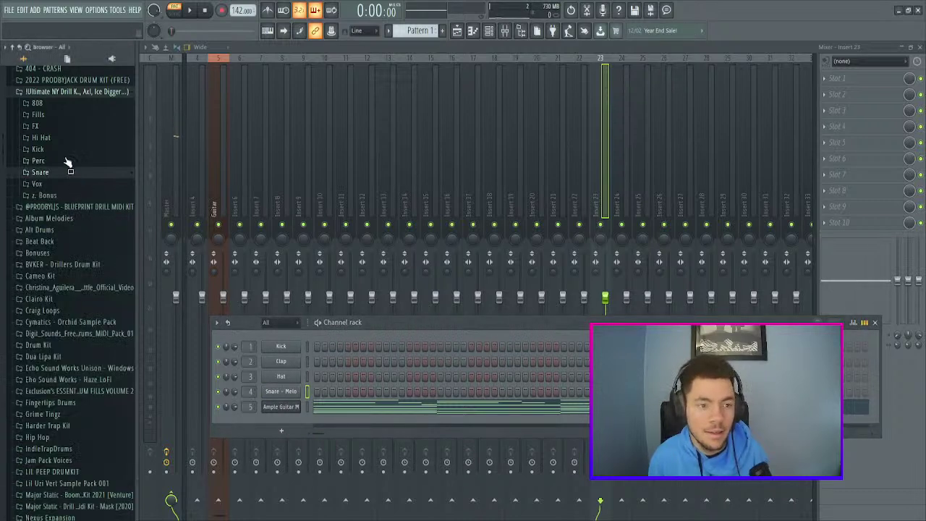
# - Open the kit's Kick folder and audition its kick samples, comparing Main, Hard, Phat, Try it out and Ultra Phat
pyautogui.click(53, 152)
pyautogui.click(82, 244)
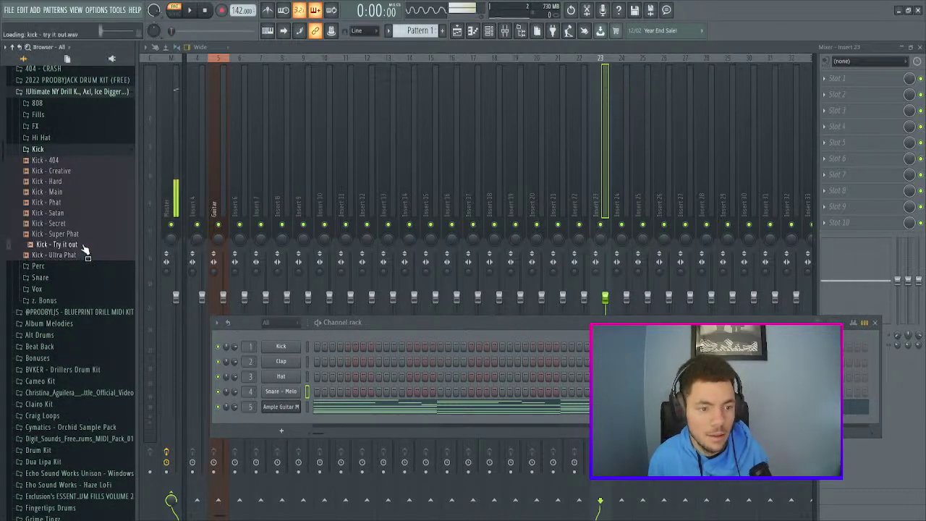
pyautogui.click(82, 255)
pyautogui.click(81, 247)
pyautogui.click(82, 225)
pyautogui.click(76, 213)
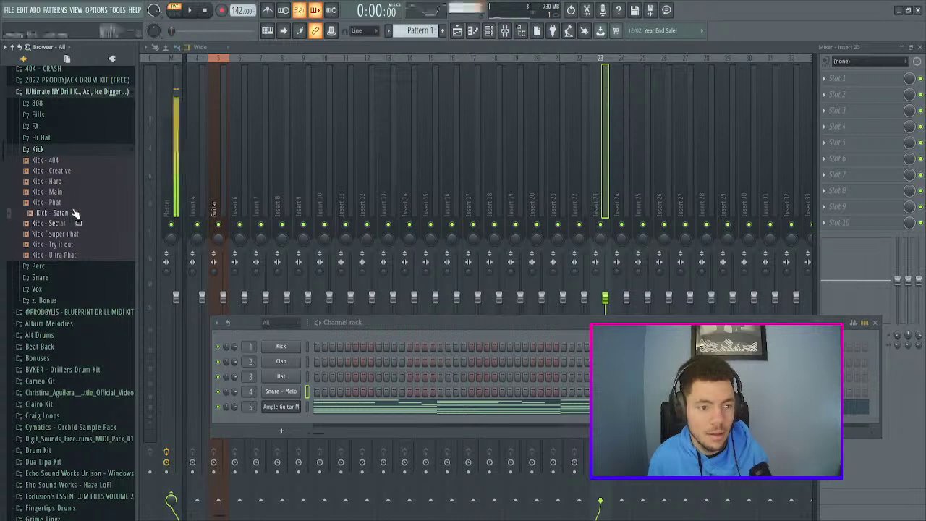
pyautogui.click(72, 203)
pyautogui.click(80, 191)
pyautogui.click(81, 181)
pyautogui.click(82, 171)
pyautogui.click(79, 162)
pyautogui.click(76, 185)
pyautogui.click(76, 202)
pyautogui.click(76, 185)
pyautogui.click(77, 192)
pyautogui.click(78, 182)
pyautogui.click(76, 224)
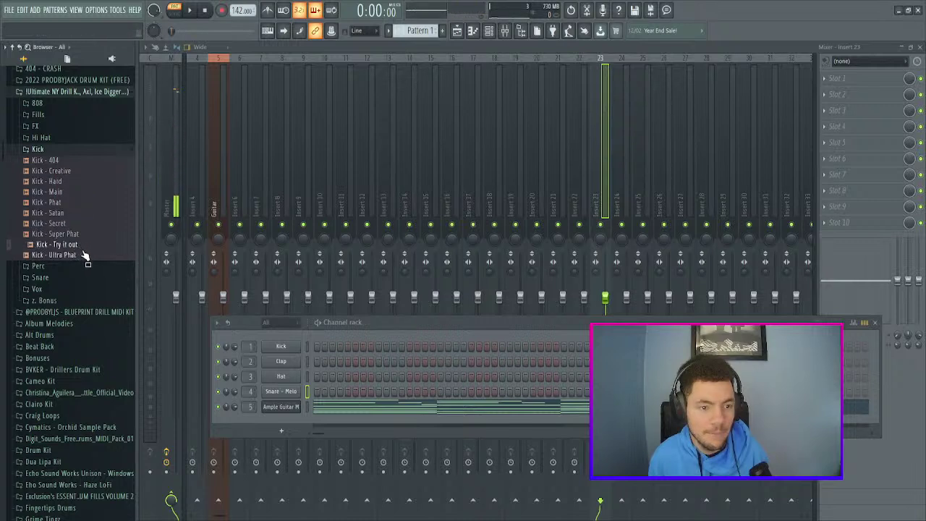
pyautogui.click(81, 256)
# - Load the Kick - Main sample onto the Kick channel and collapse the Kick folder
pyautogui.click(78, 204)
pyautogui.scroll(3, 78, 217)
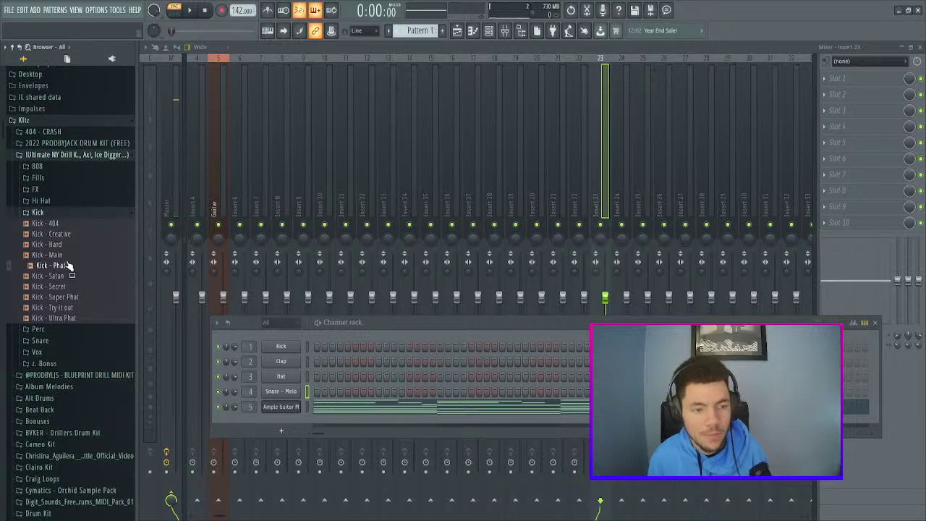
pyautogui.moveTo(49, 256); pyautogui.dragTo(284, 354)
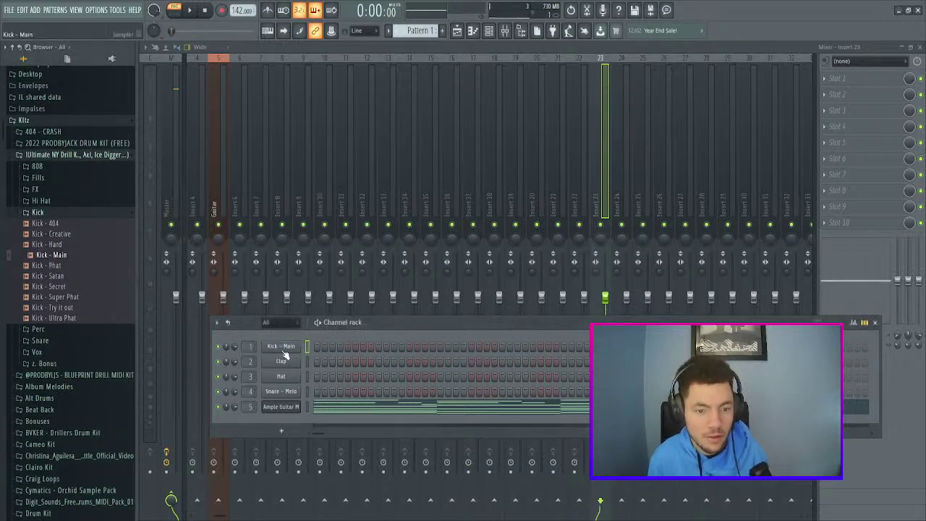
pyautogui.click(75, 213)
# - Load the HH - Mad sample from the kit's Hi Hat folder onto the Hat channel and collapse the sample folders
pyautogui.click(68, 201)
pyautogui.click(71, 297)
pyautogui.click(72, 309)
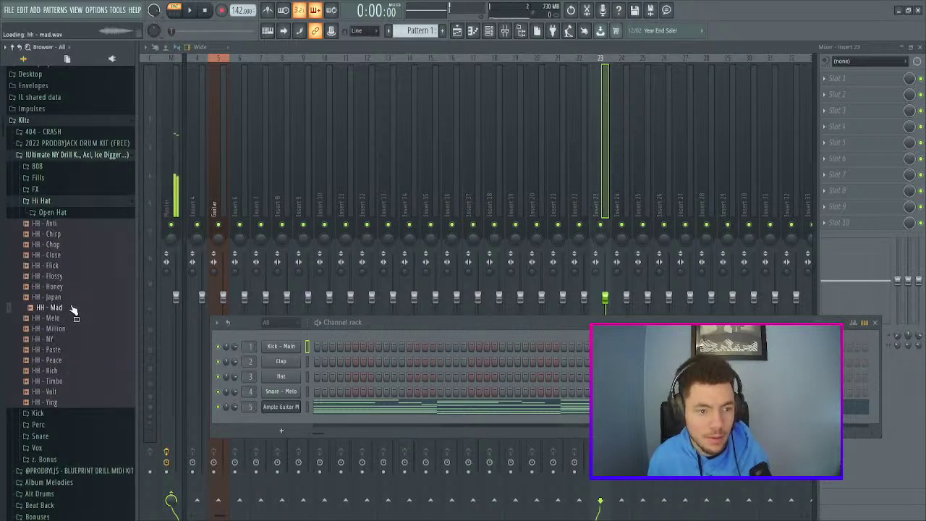
pyautogui.moveTo(72, 309); pyautogui.dragTo(244, 376)
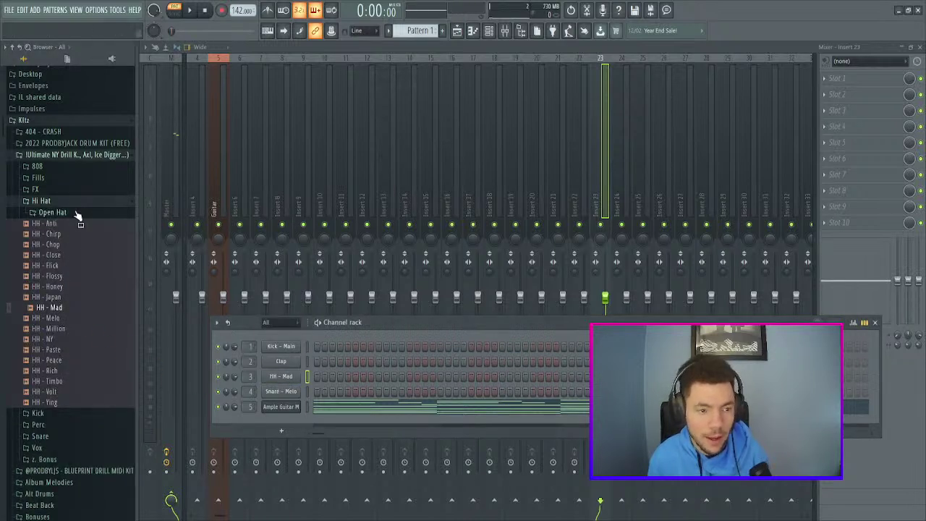
pyautogui.click(81, 199)
pyautogui.click(116, 122)
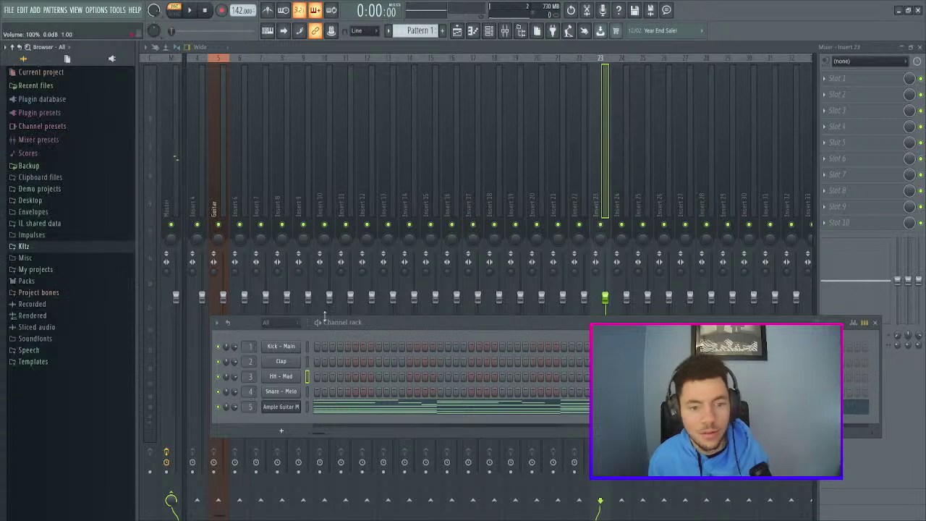
# - Create the empty Pattern 2 and open the piano roll of its Snare - Melo channel
pyautogui.click(445, 30)
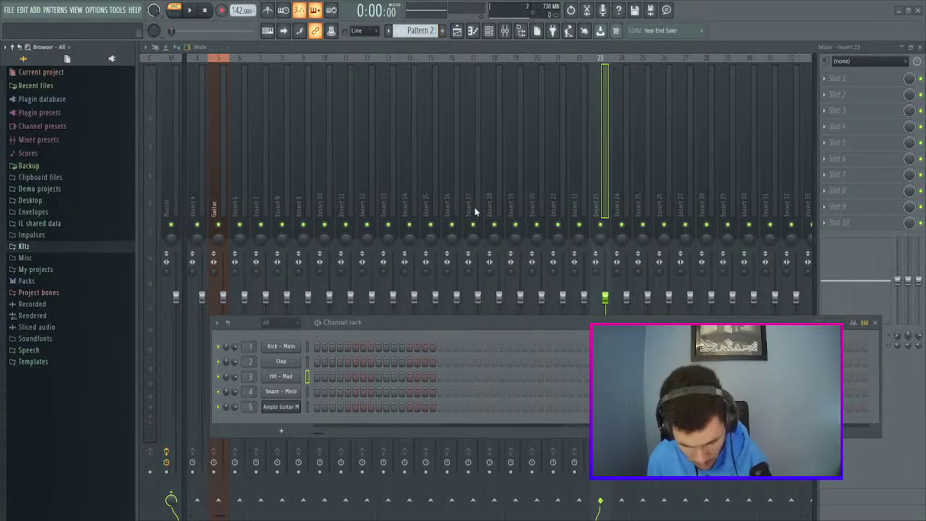
pyautogui.click(287, 395)
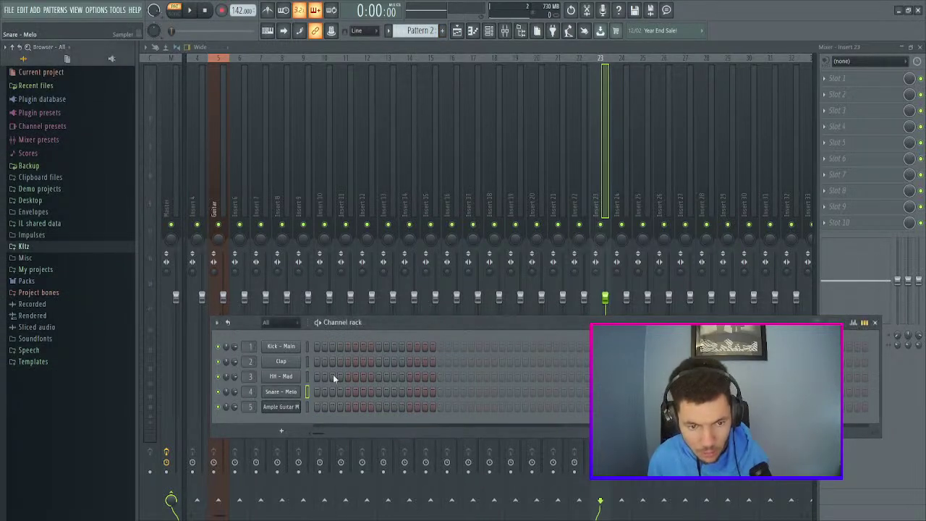
pyautogui.press('F7')
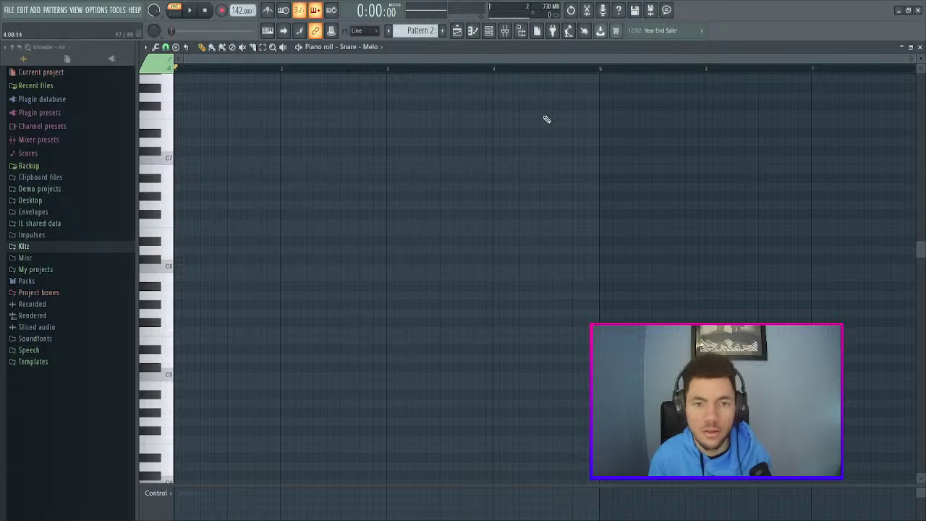
# - Fill bars 1 to 16 of the playlist with Pattern 1 on Track 1 and Pattern 2 on Track 2
pyautogui.scroll(1, 420, 31)
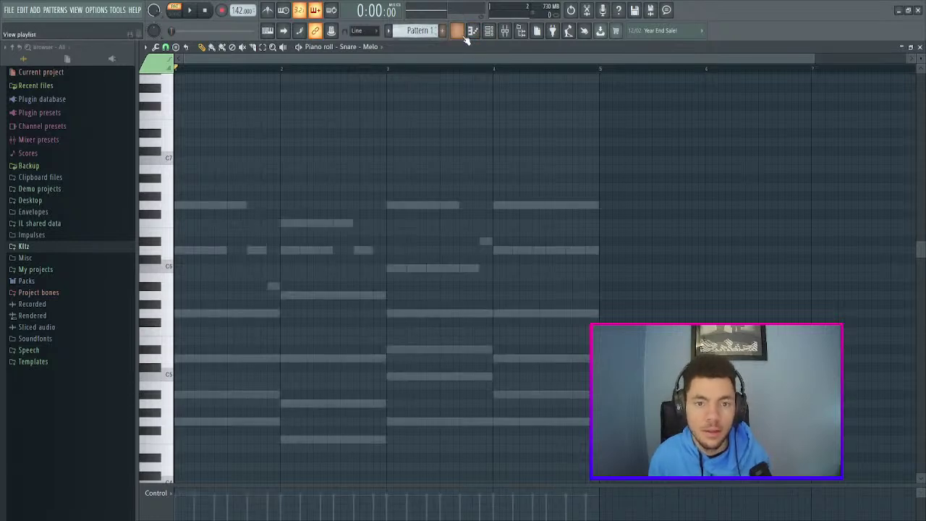
pyautogui.click(457, 34)
pyautogui.moveTo(278, 85); pyautogui.dragTo(579, 85)
pyautogui.press('F4')
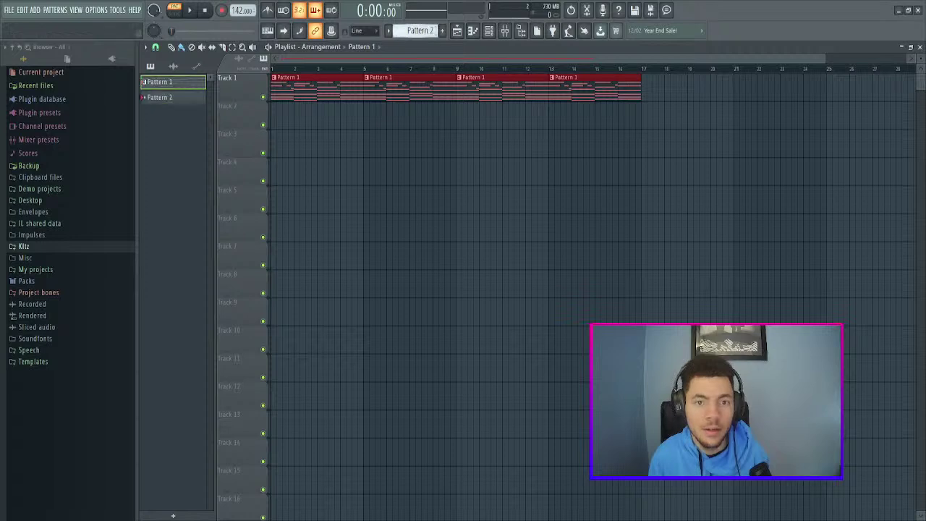
pyautogui.moveTo(281, 109); pyautogui.dragTo(633, 108)
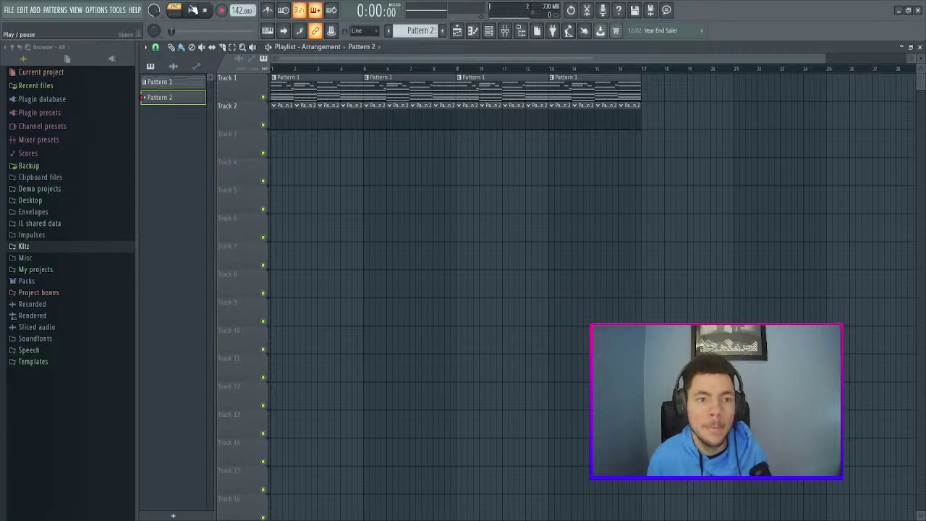
# - Switch playback to song mode and play the arrangement from the start
pyautogui.click(174, 11)
pyautogui.press('space')
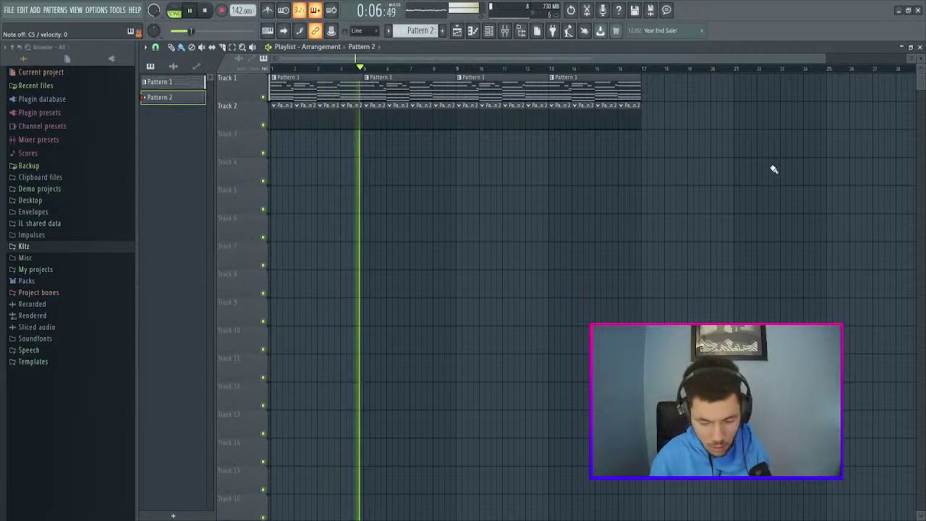
pyautogui.press('space')
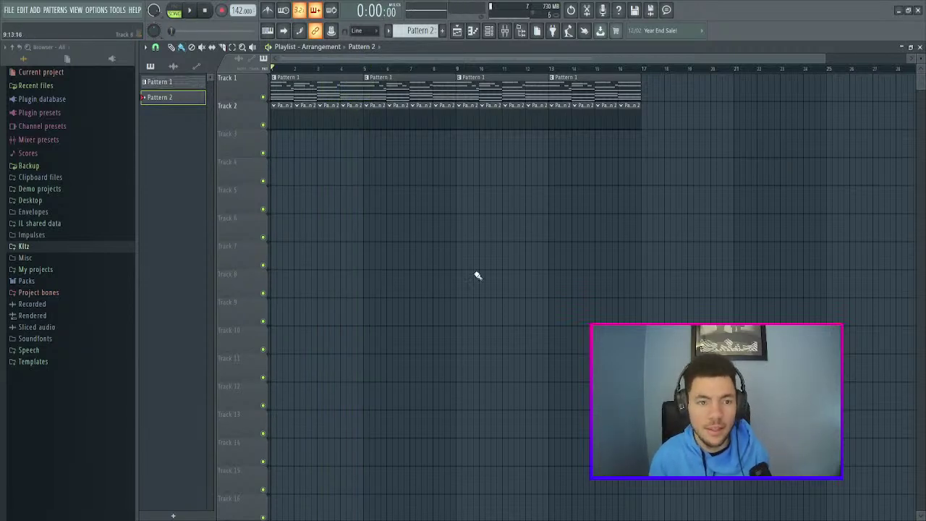
# - Try to record a snare hit live into Pattern 2's Snare - Melo piano roll while the song plays
pyautogui.click(488, 31)
pyautogui.click(290, 377)
pyautogui.press('F7')
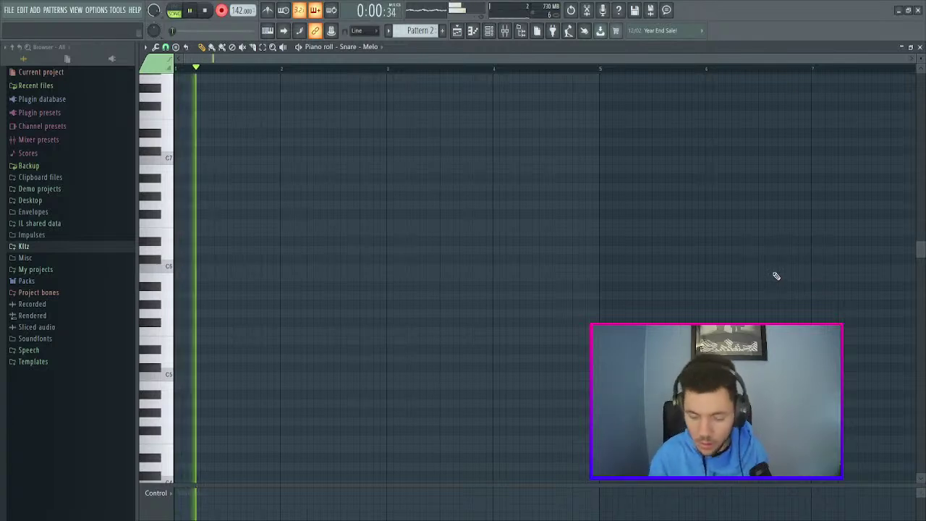
pyautogui.press('space')
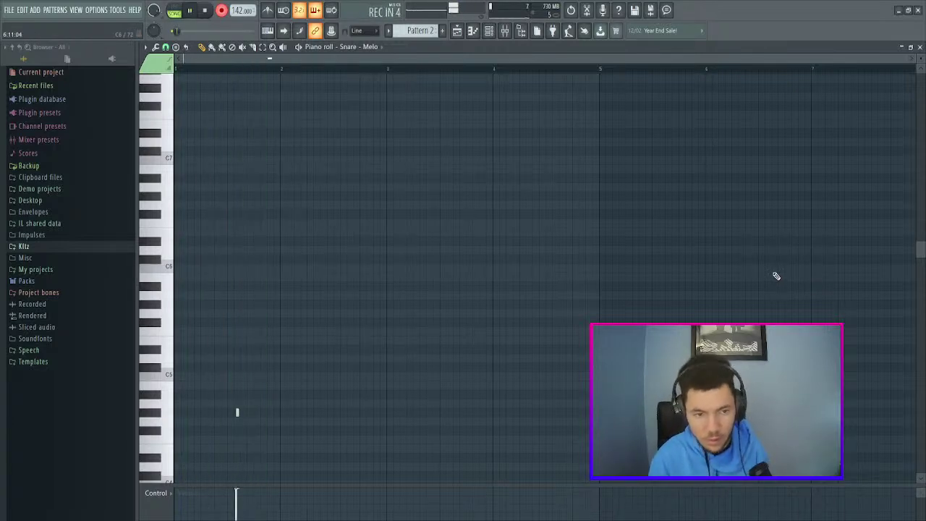
pyautogui.press('space')
pyautogui.click(206, 11)
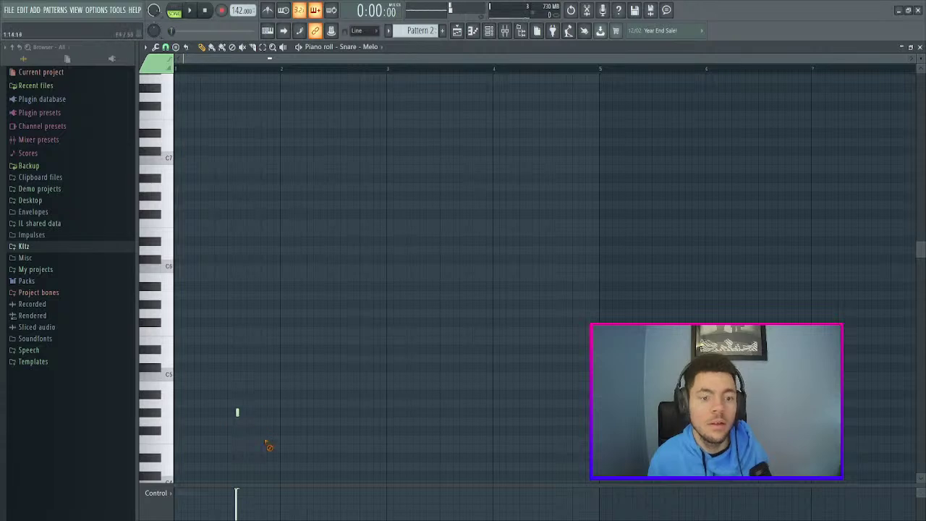
# - Reopen the Snare - Melo piano roll in Pattern 2 and record another take of the snare hit on C5
pyautogui.click(268, 30)
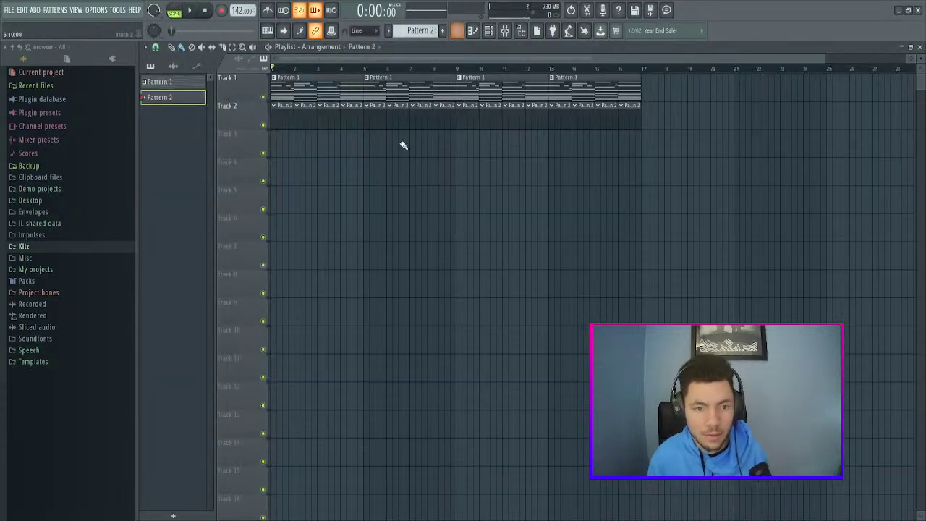
pyautogui.click(487, 31)
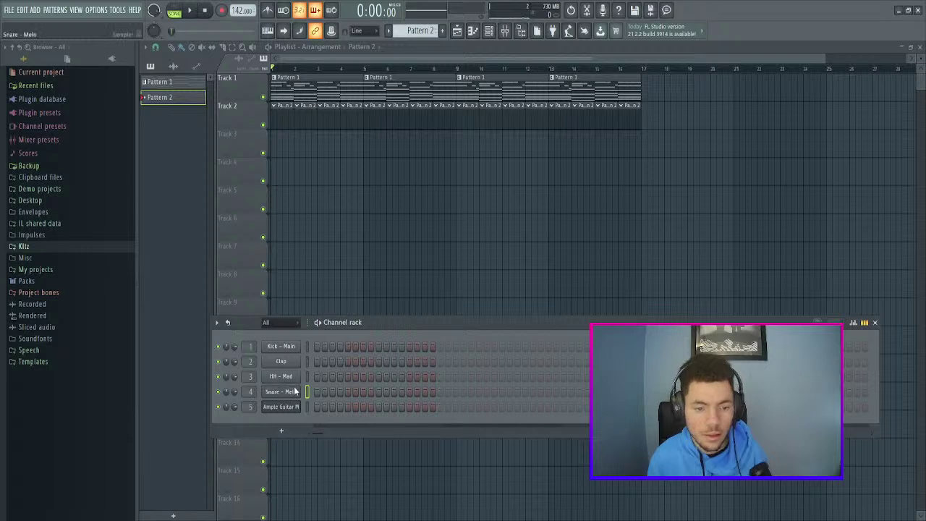
pyautogui.press('F7')
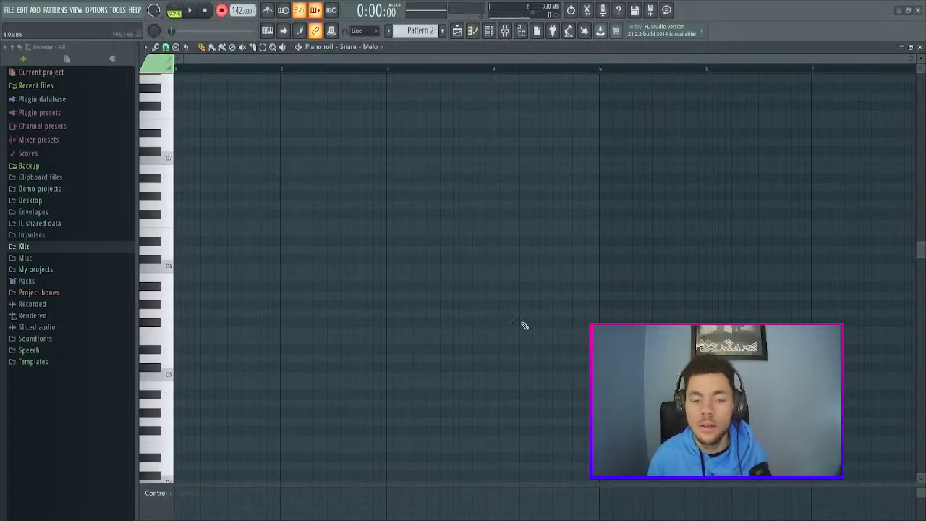
pyautogui.press('space')
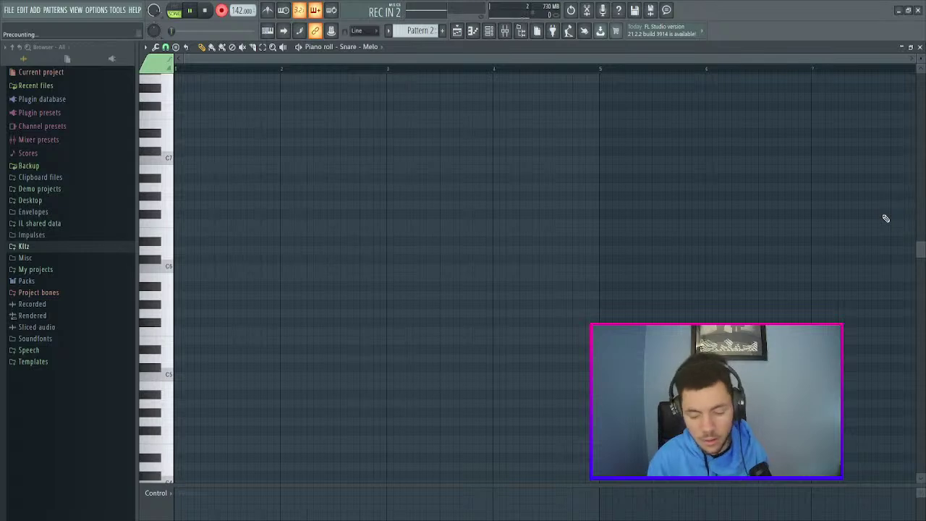
pyautogui.press('space')
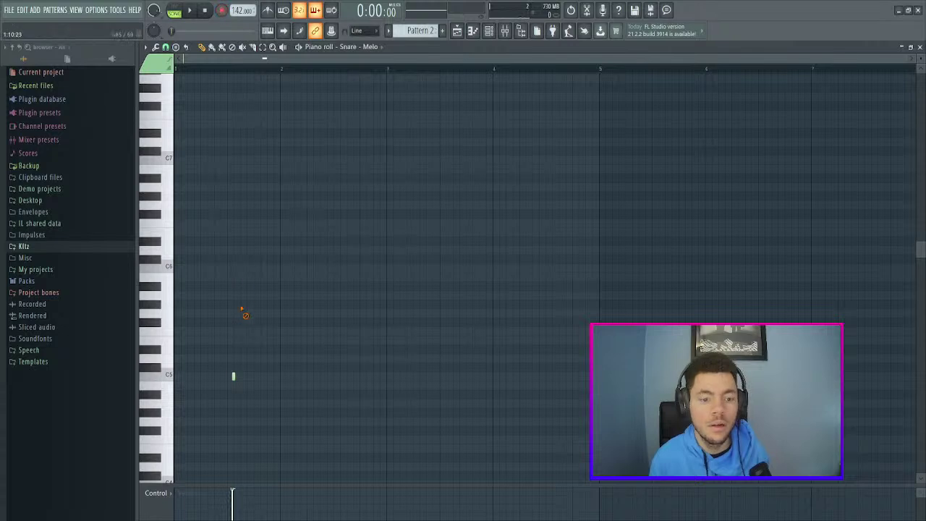
# - Arm recording again and record a fresh C5 snare hit just past the middle of bar 1
pyautogui.click(223, 12)
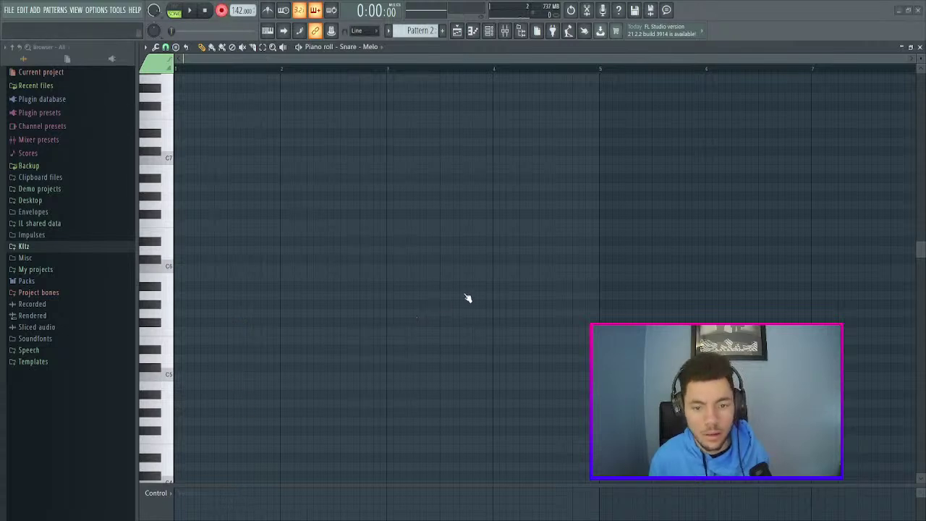
pyautogui.press('space')
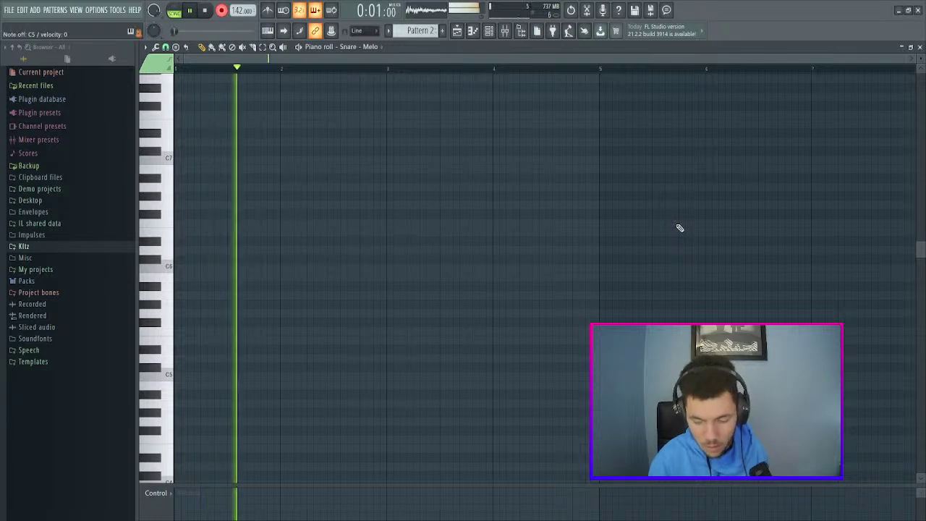
pyautogui.press('space')
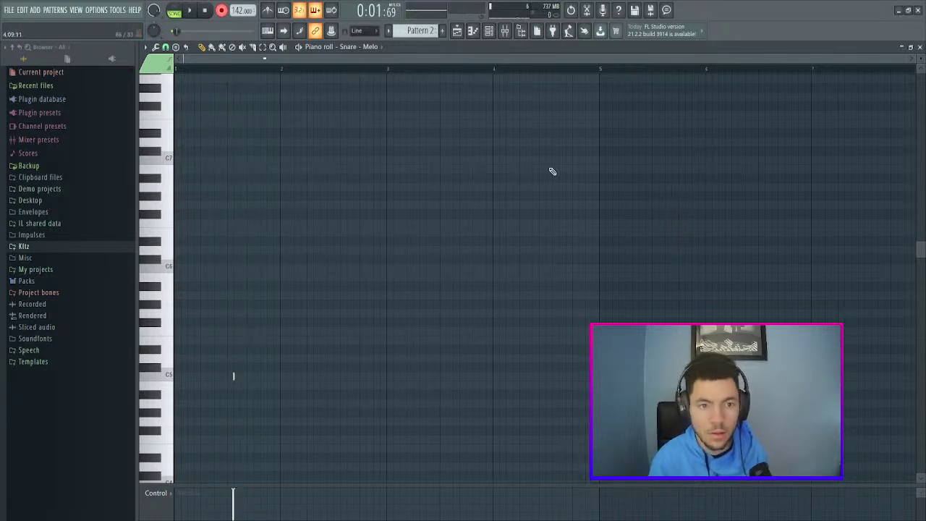
# - Replace the repeated Pattern 2 clips on playlist Track 2 with a single clip stretched to the end of bar 16
pyautogui.click(457, 31)
pyautogui.moveTo(294, 69); pyautogui.dragTo(273, 69)
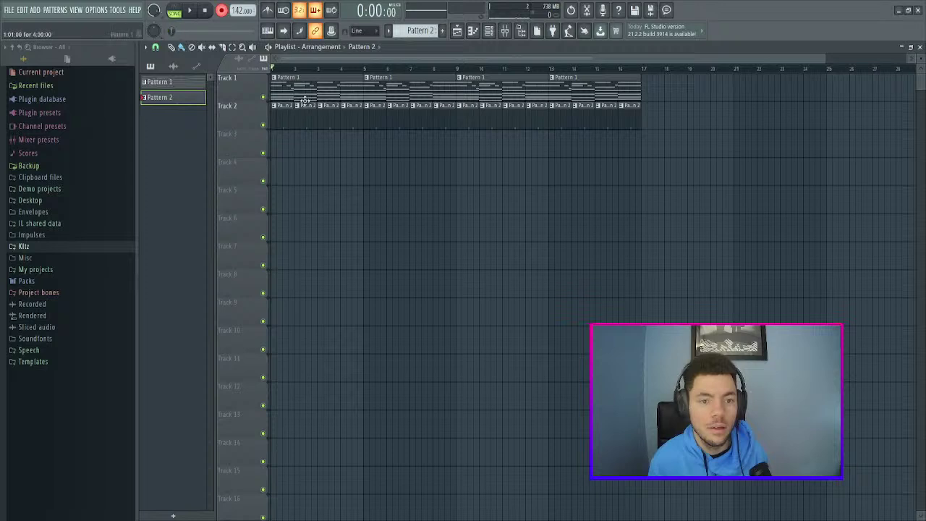
pyautogui.rightClick(309, 118)
pyautogui.rightClick(330, 124)
pyautogui.moveTo(331, 124); pyautogui.dragTo(660, 115)
pyautogui.moveTo(340, 118); pyautogui.dragTo(636, 113)
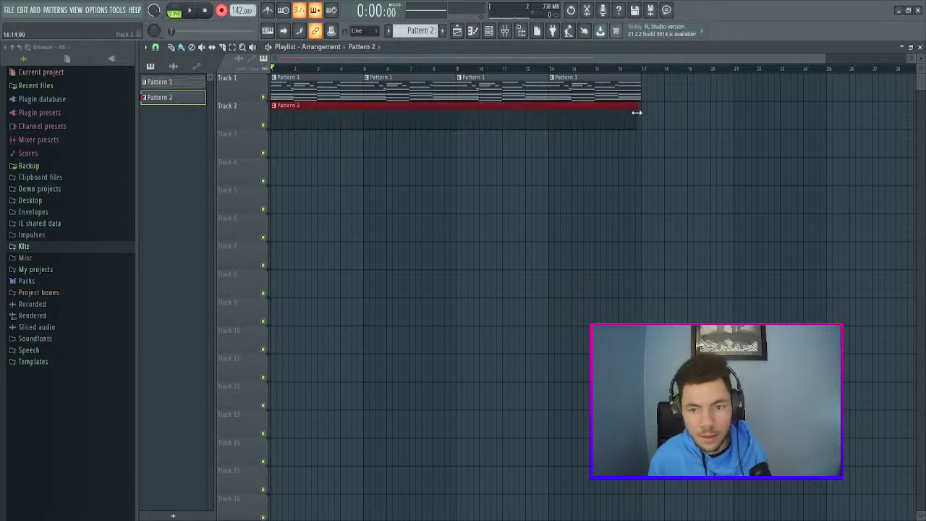
# - Reopen Pattern 2's Snare - Melo piano roll and record a new four-bar take of snare hits on C5
pyautogui.click(489, 31)
pyautogui.click(382, 392)
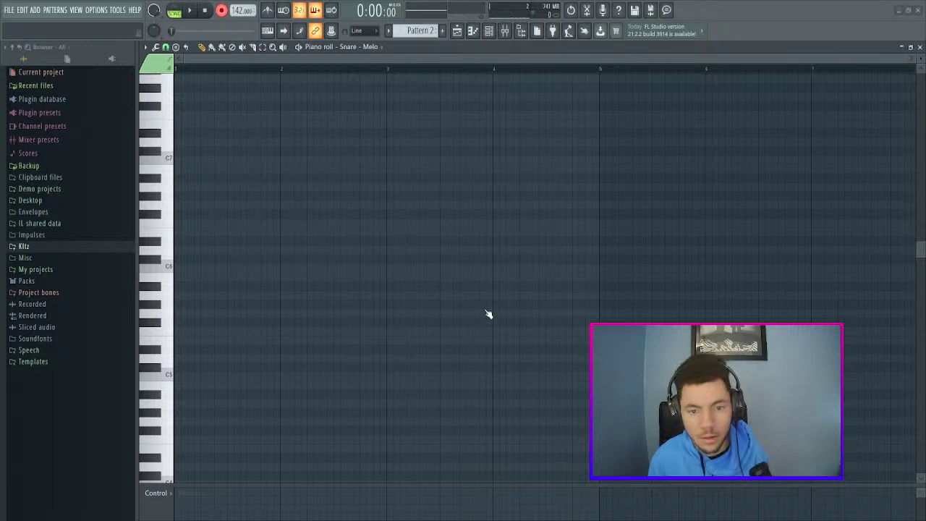
pyautogui.press('space')
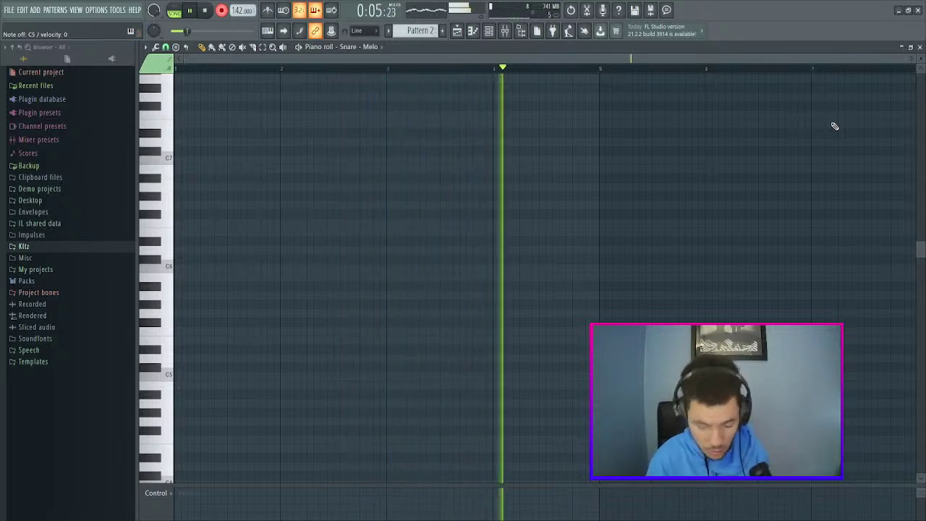
pyautogui.press('space')
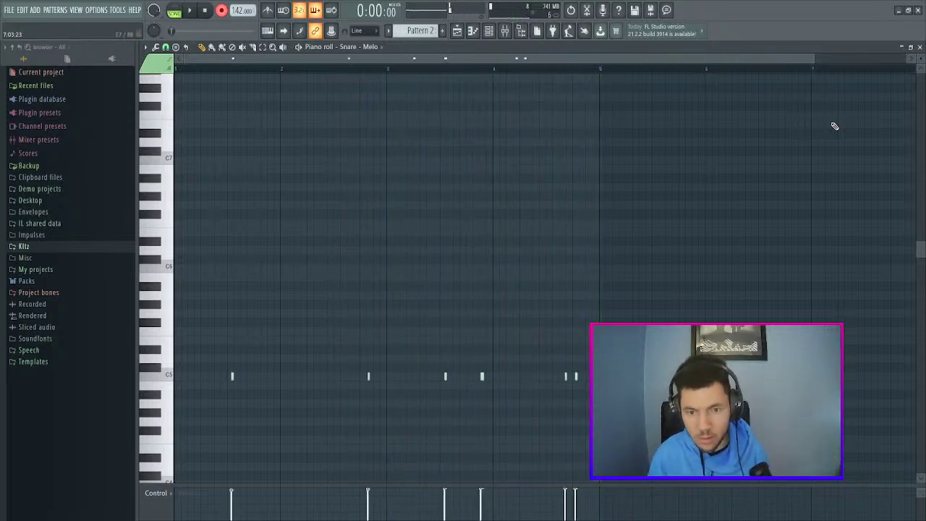
# - Quick-quantize all the recorded snare hits to the current resolution and shift them together one step earlier
pyautogui.moveTo(672, 287); pyautogui.dragTo(174, 435)
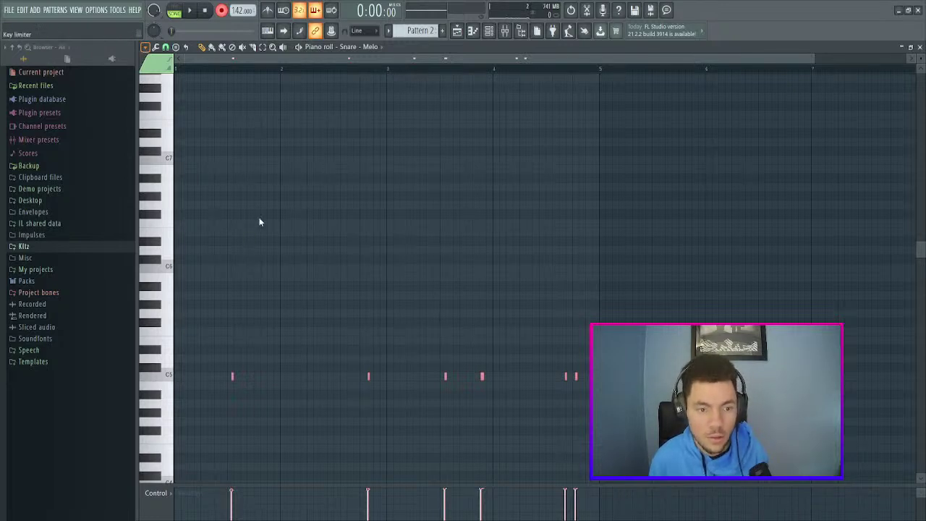
pyautogui.hotkey('ctrl', 'q')
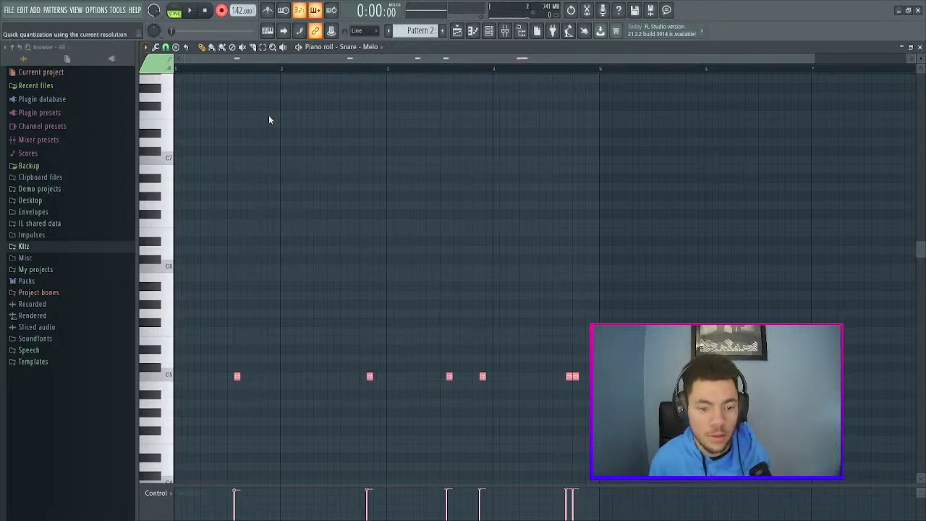
pyautogui.hotkey('ctrl', 'd')
pyautogui.moveTo(681, 282); pyautogui.dragTo(223, 460)
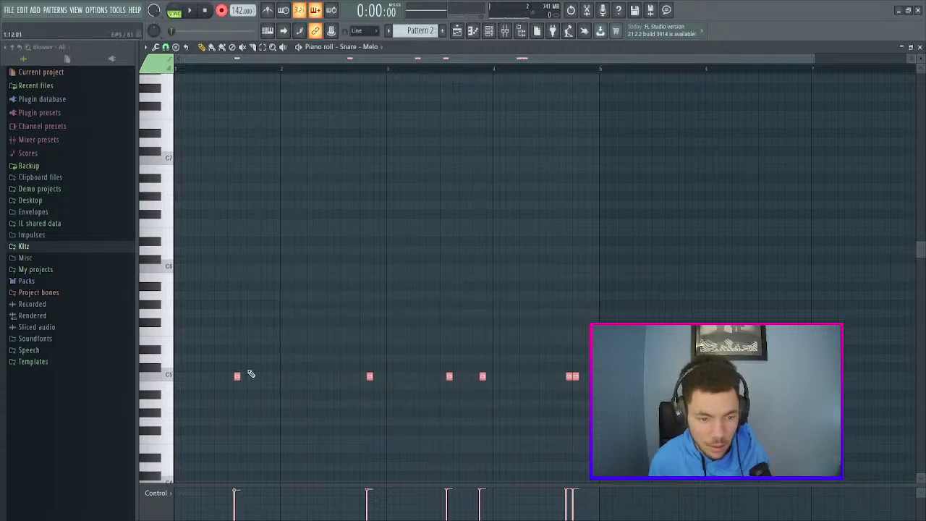
pyautogui.moveTo(235, 377); pyautogui.dragTo(230, 377)
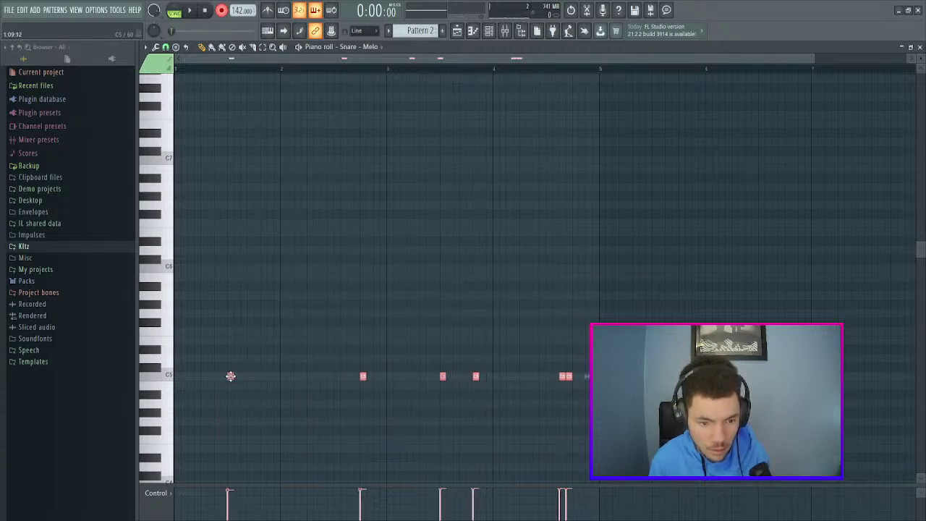
pyautogui.hotkey('ctrl', 'd')
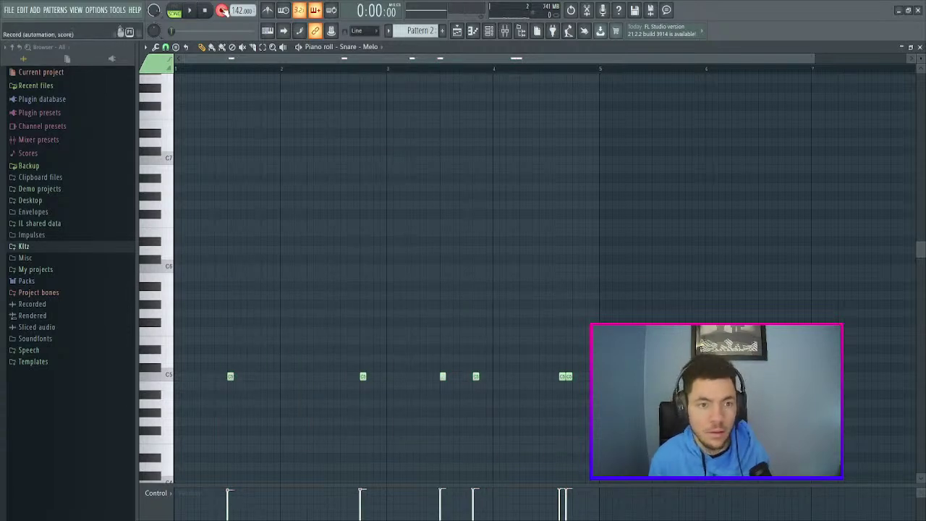
# - Play the arrangement in song mode and reopen the snare notes from Track 2's Pattern 2 clip, clearing the time selection
pyautogui.press('space')
pyautogui.click(457, 33)
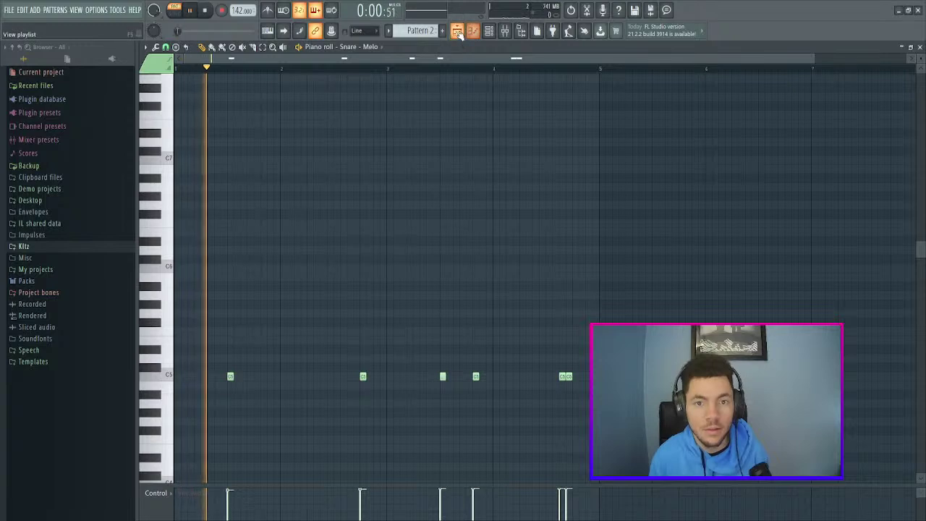
pyautogui.press('space')
pyautogui.press('l')
pyautogui.press('space')
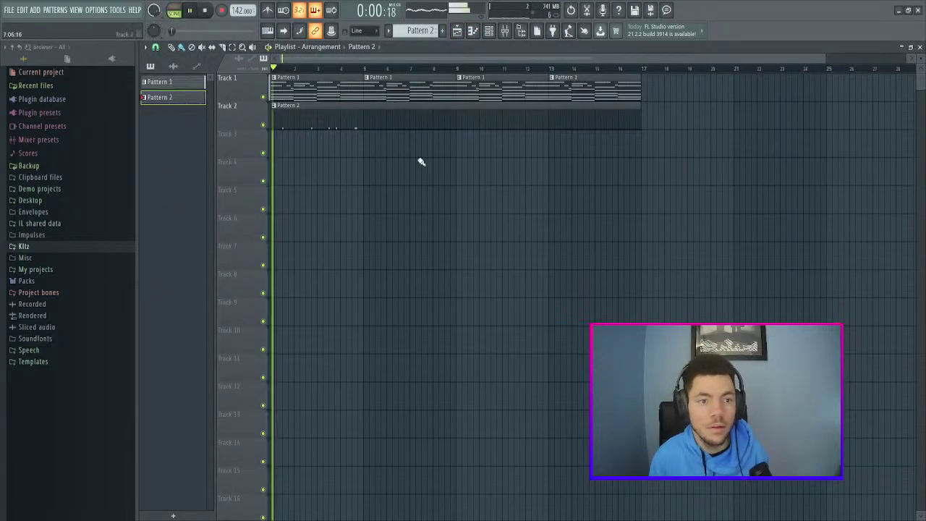
pyautogui.doubleClick(317, 124)
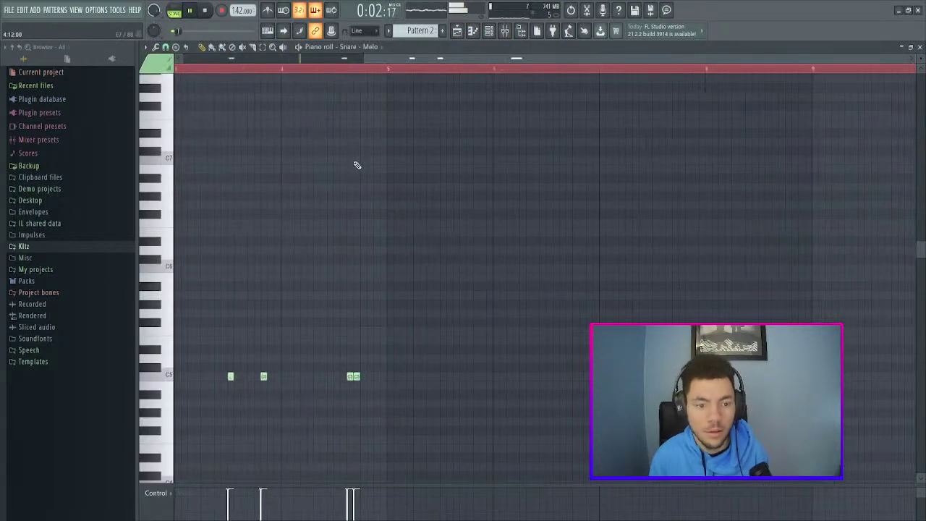
pyautogui.scroll(-4, 431, 58)
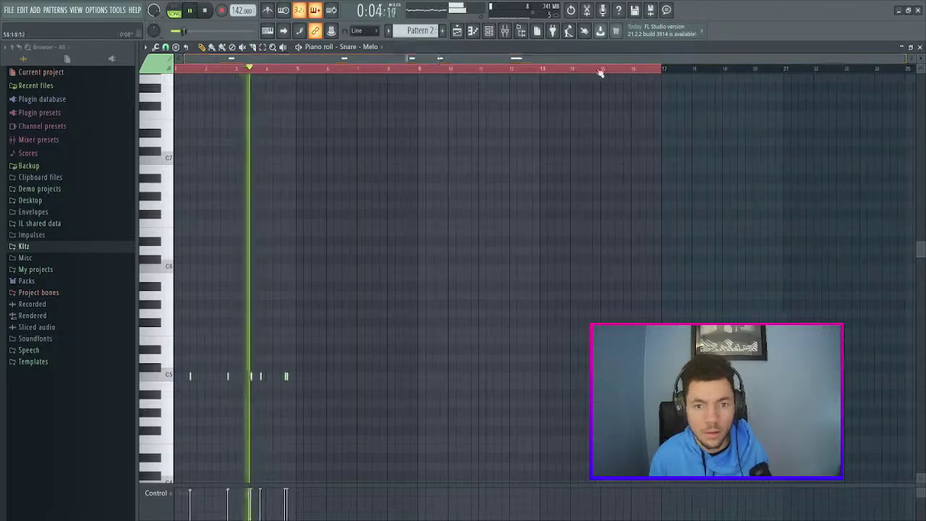
pyautogui.moveTo(666, 70); pyautogui.dragTo(176, 75)
pyautogui.press('space')
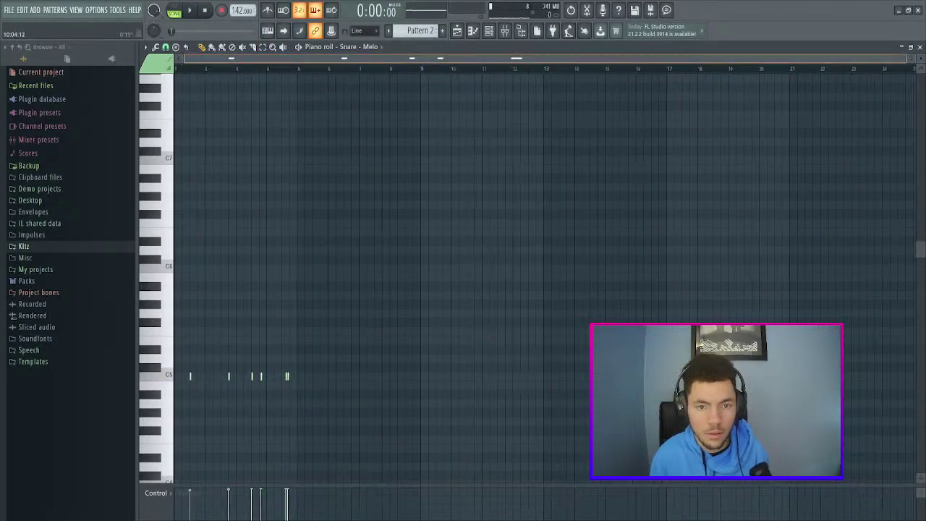
# - Select all the snare hits and replay the song to check their timing across the four bars
pyautogui.scroll(4, 431, 58)
pyautogui.press('space')
pyautogui.press('space')
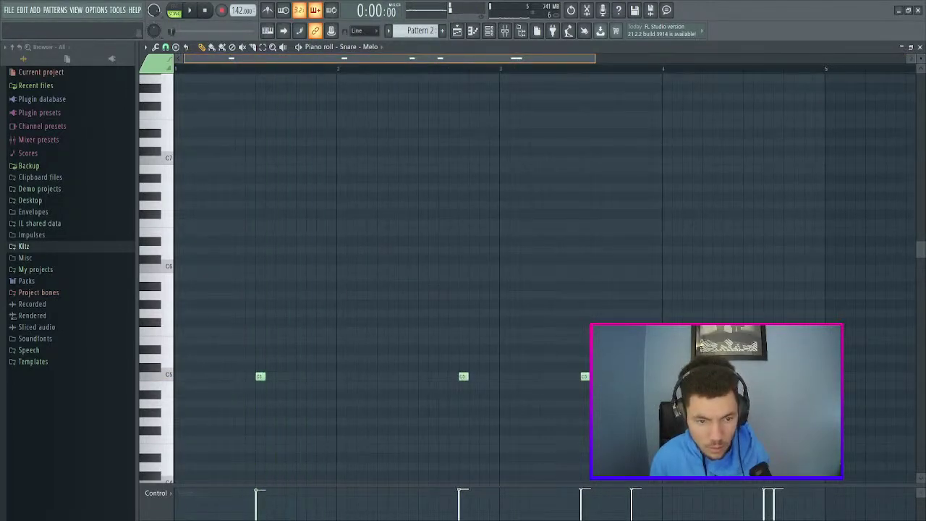
pyautogui.moveTo(858, 303); pyautogui.dragTo(223, 459)
pyautogui.press('space')
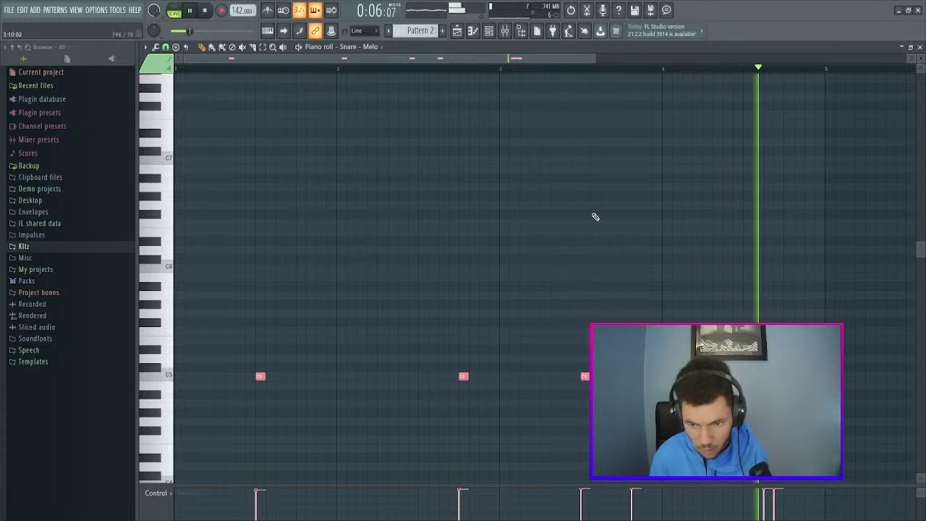
pyautogui.press('space')
pyautogui.rightClick(684, 245)
pyautogui.scroll(-4, 684, 244)
pyautogui.keyDown('ctrl'); pyautogui.moveTo(832, 227); pyautogui.dragTo(170, 362); pyautogui.keyUp('ctrl')
pyautogui.scroll(6, 378, 68)
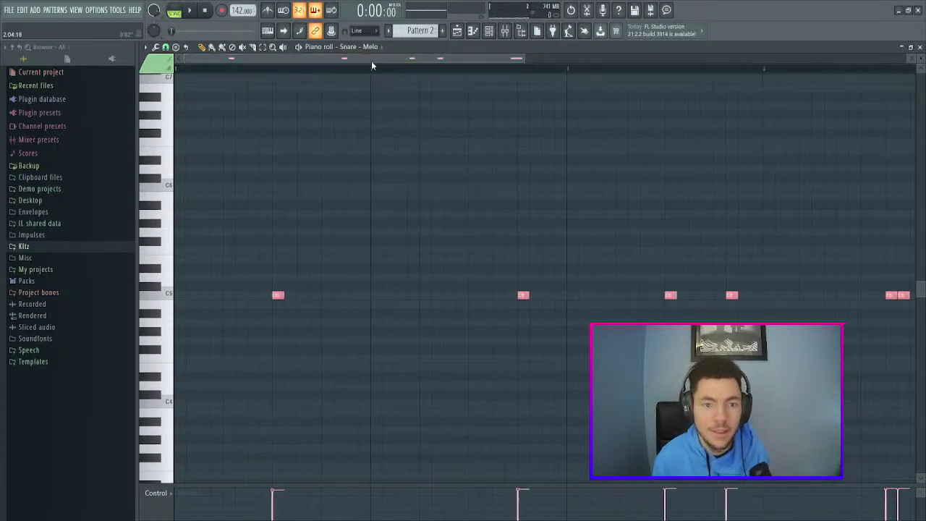
pyautogui.press('space')
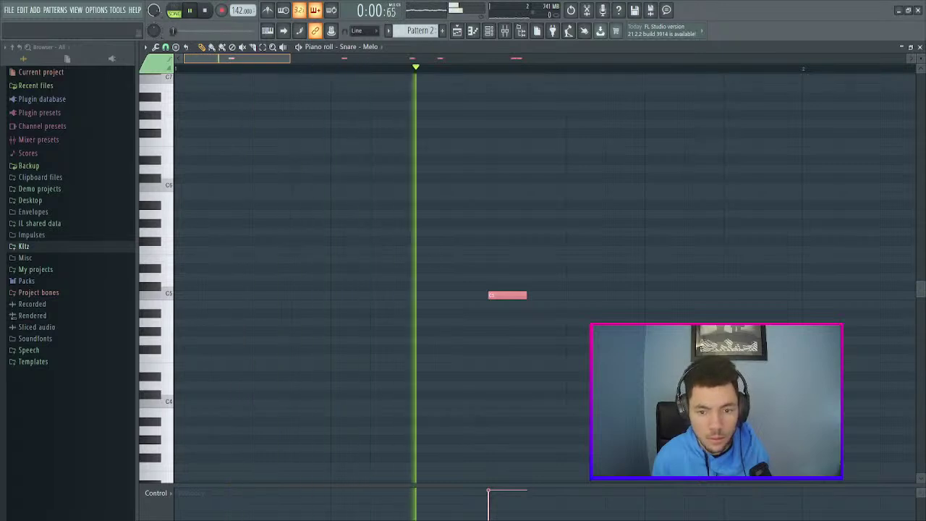
pyautogui.scroll(-2, 545, 279)
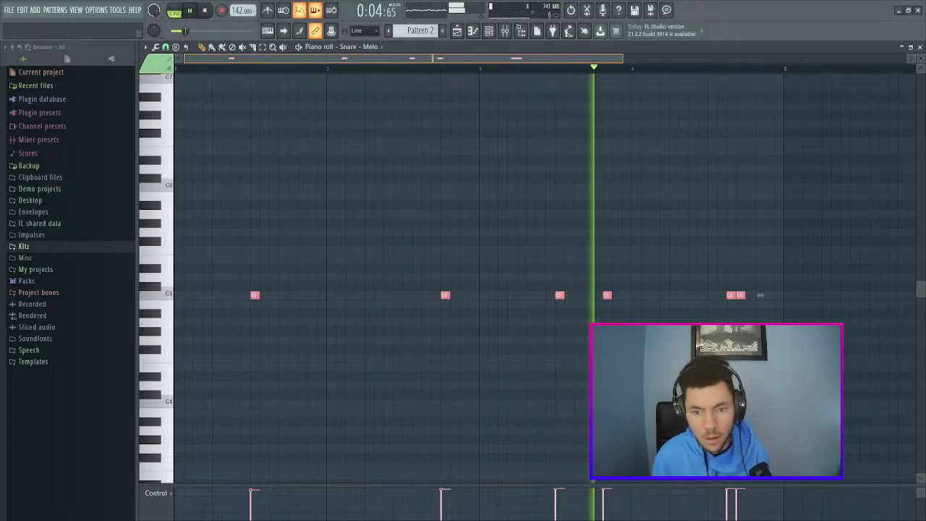
pyautogui.press('space')
# - Move the fourth snare hit one step later and the last two hits two steps later, checking the rhythm by playback
pyautogui.hotkey('ctrl', 'd')
pyautogui.moveTo(601, 295); pyautogui.dragTo(613, 295)
pyautogui.moveTo(764, 275); pyautogui.dragTo(739, 297)
pyautogui.press('space')
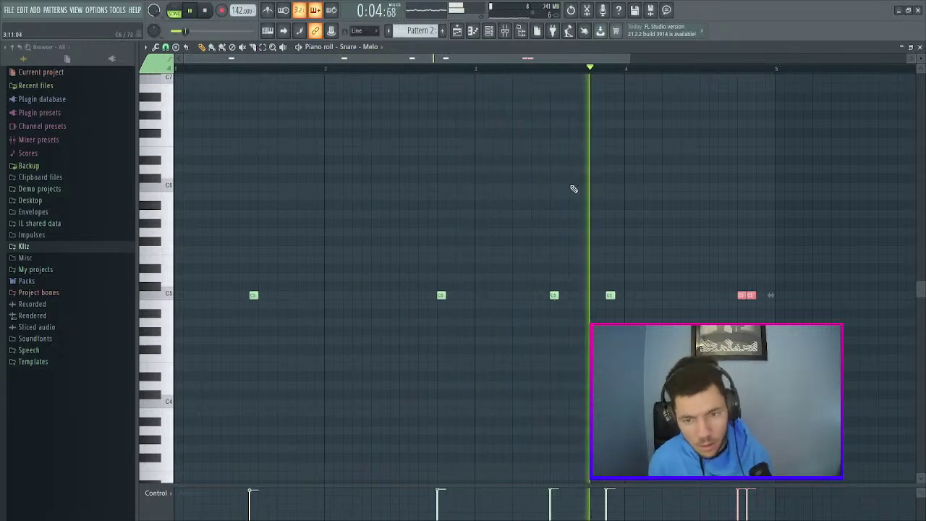
pyautogui.hotkey('ctrl', 'd')
pyautogui.press('space')
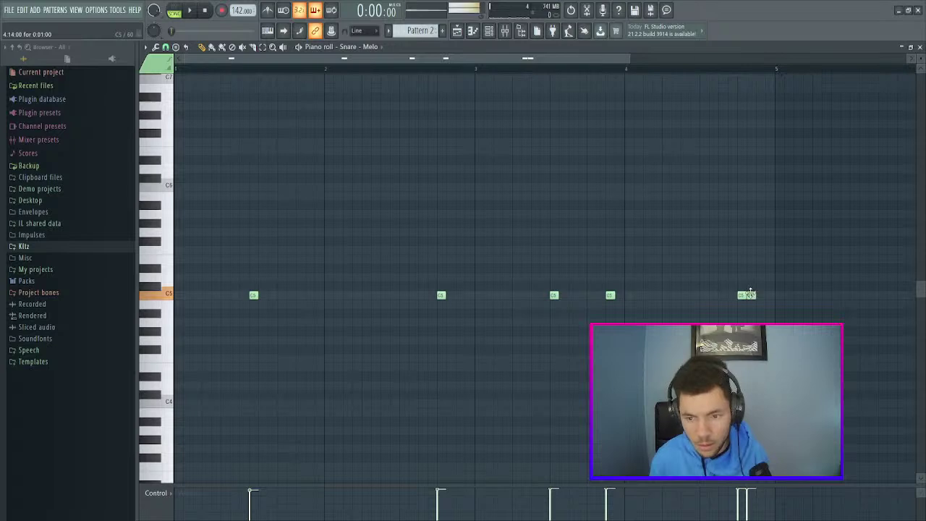
# - Shift the last two snare hits one step earlier and the first of them one further step earlier, checking by playback
pyautogui.scroll(-1, 755, 249)
pyautogui.press('space')
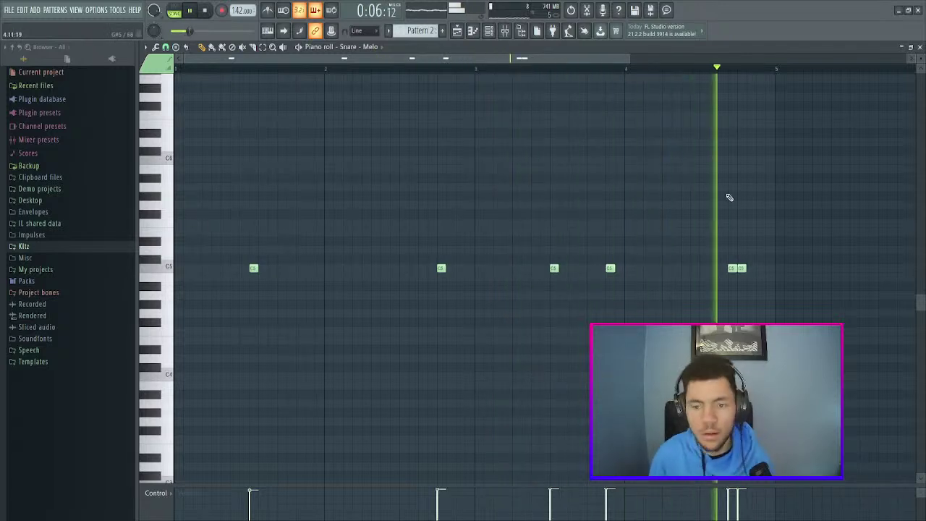
pyautogui.press('space')
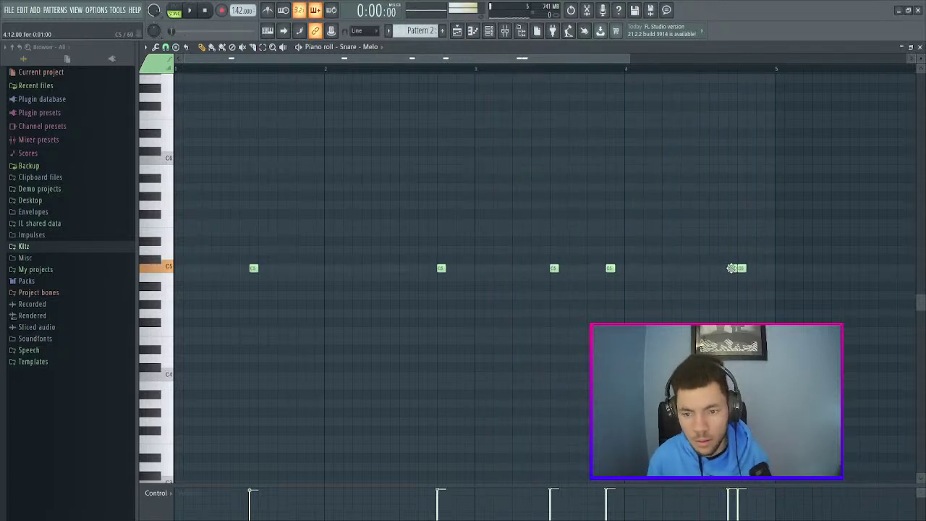
# - Try nudging all the snare hits slightly later off the grid and play the song to hear the feel
pyautogui.moveTo(781, 244); pyautogui.dragTo(293, 285)
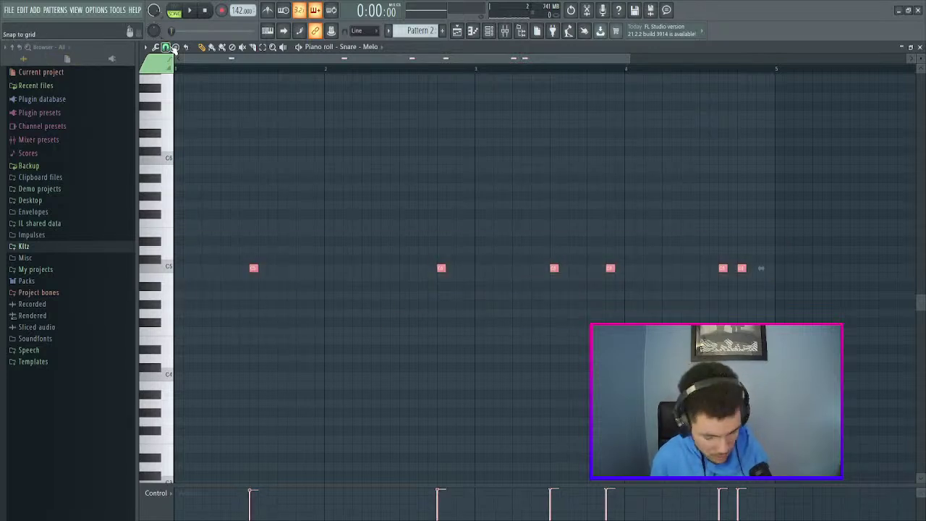
pyautogui.hotkey('shift', 'Right')
pyautogui.hotkey('shift', 'Right')
pyautogui.hotkey('shift', 'Right')
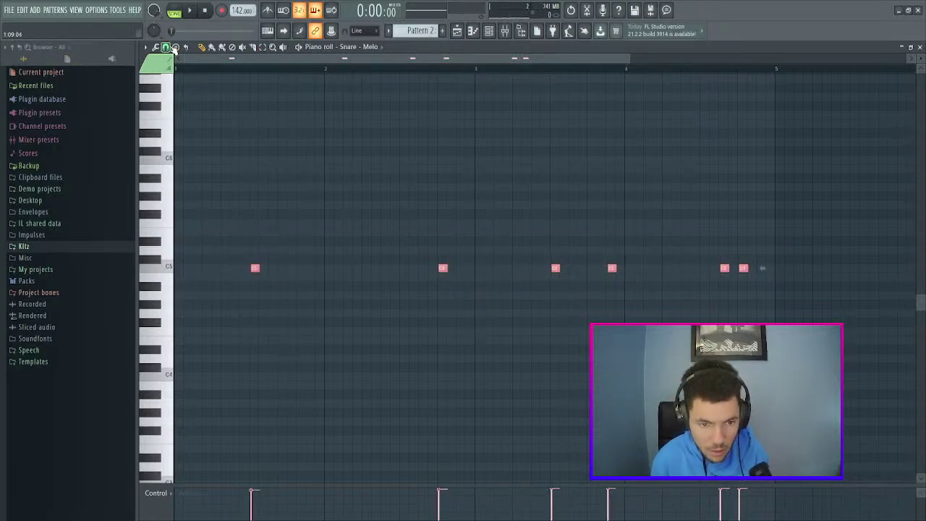
pyautogui.press('space')
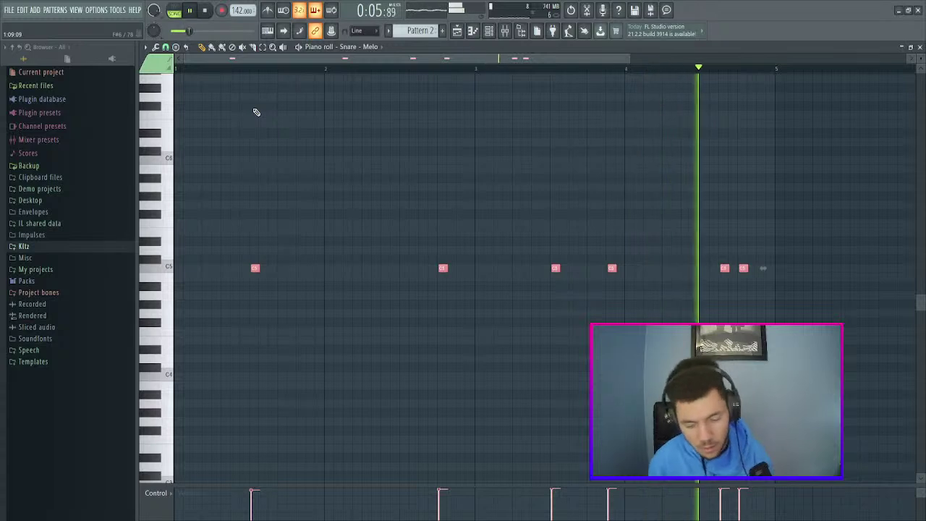
pyautogui.press('space')
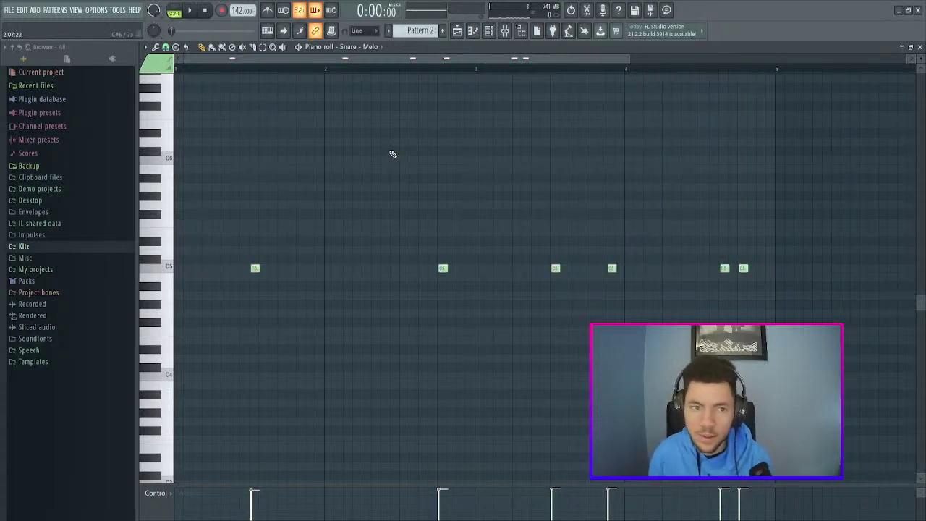
# - Fine-nudge all the snare hits back into line with the grid and deselect them
pyautogui.scroll(-1, 357, 59)
pyautogui.scroll(1, 355, 137)
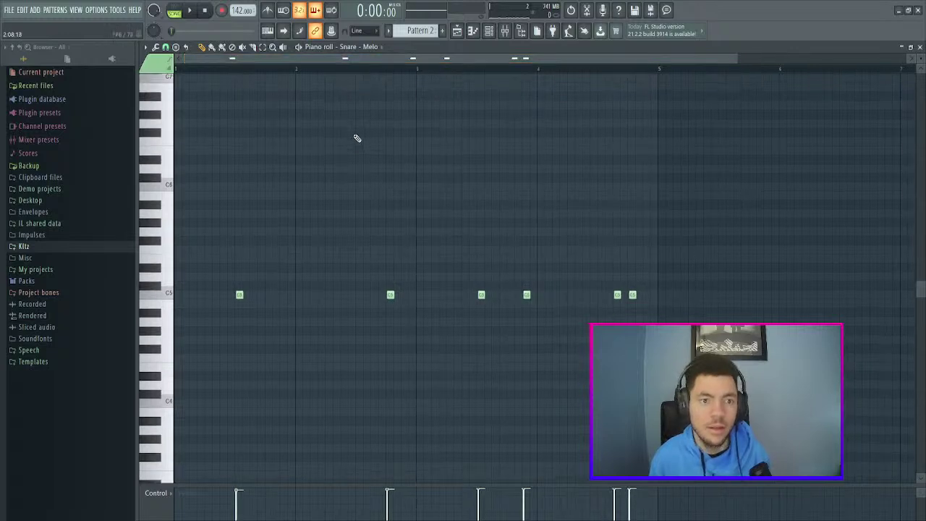
pyautogui.moveTo(695, 237); pyautogui.dragTo(239, 355)
pyautogui.hotkey('shift', 'Left')
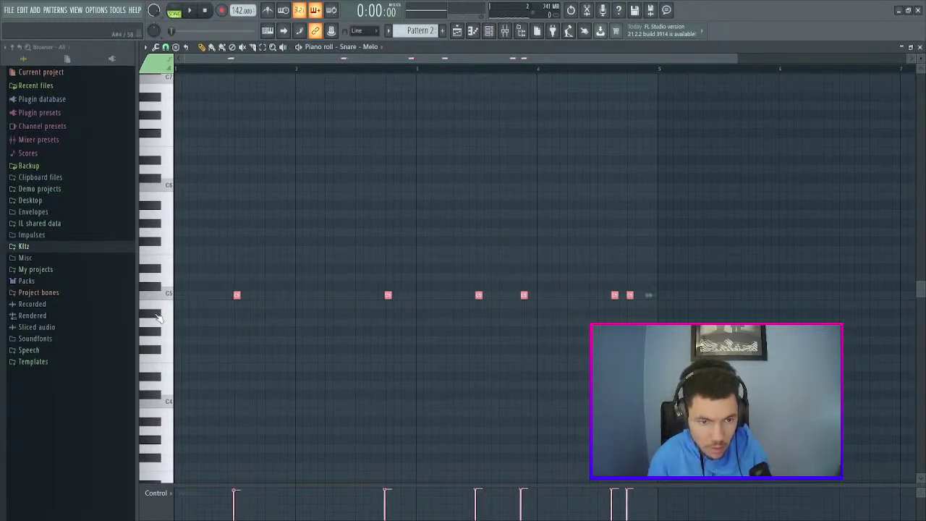
pyautogui.scroll(4, 304, 59)
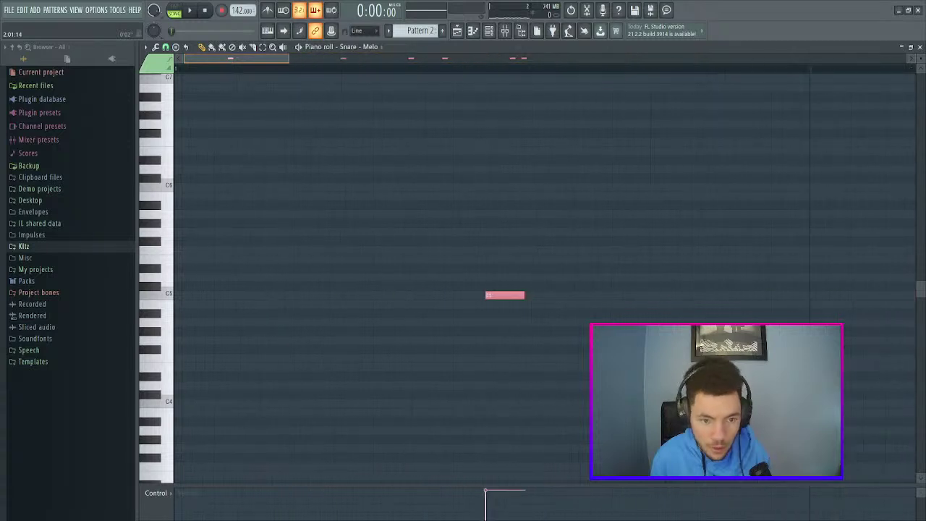
pyautogui.hscroll(3, 304, 75)
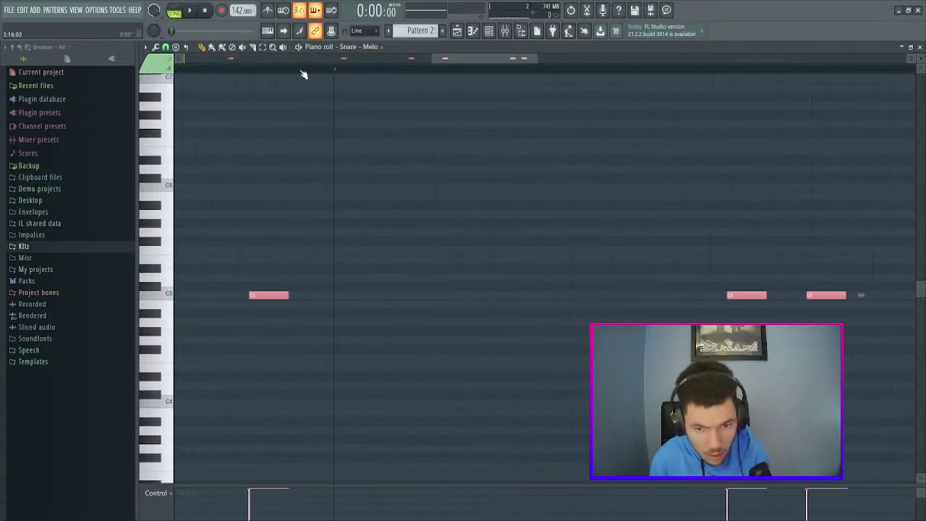
pyautogui.hotkey('shift', 'Right')
pyautogui.hotkey('shift', 'Right')
pyautogui.hotkey('shift', 'Right')
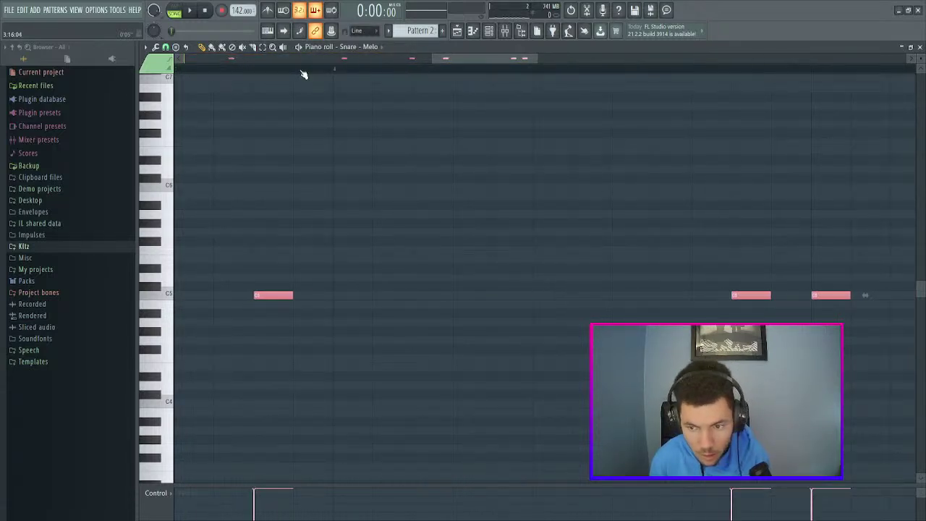
pyautogui.hotkey('ctrl', 'd')
# - Open the Ample Guitar M instrument from the channel rack
pyautogui.press('F6')
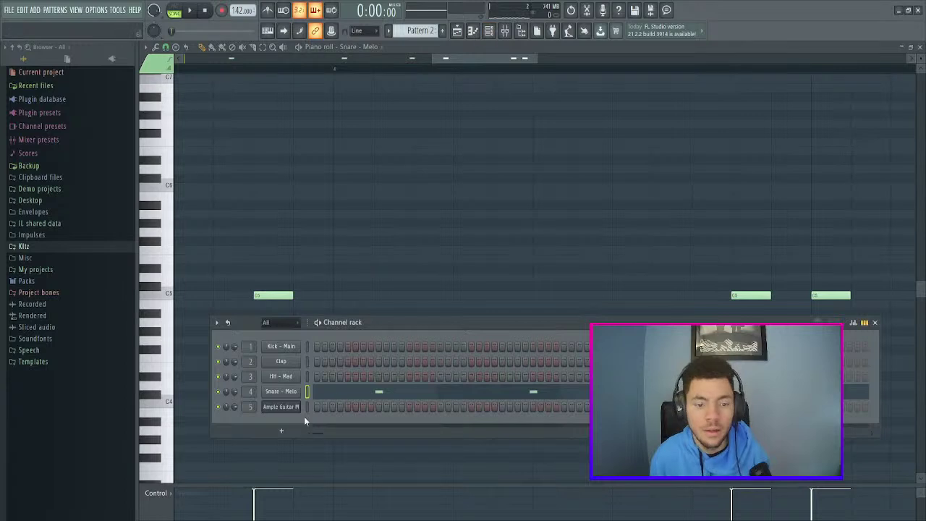
pyautogui.click(293, 408)
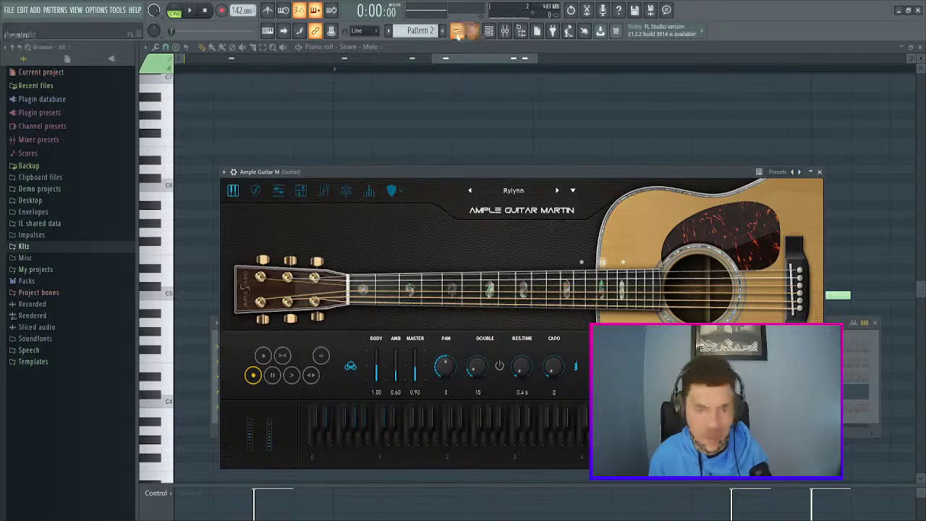
# - Compare the song in the playlist with Track 2 muted and unmuted, playing it back each time
pyautogui.click(457, 31)
pyautogui.click(263, 125)
pyautogui.press('space')
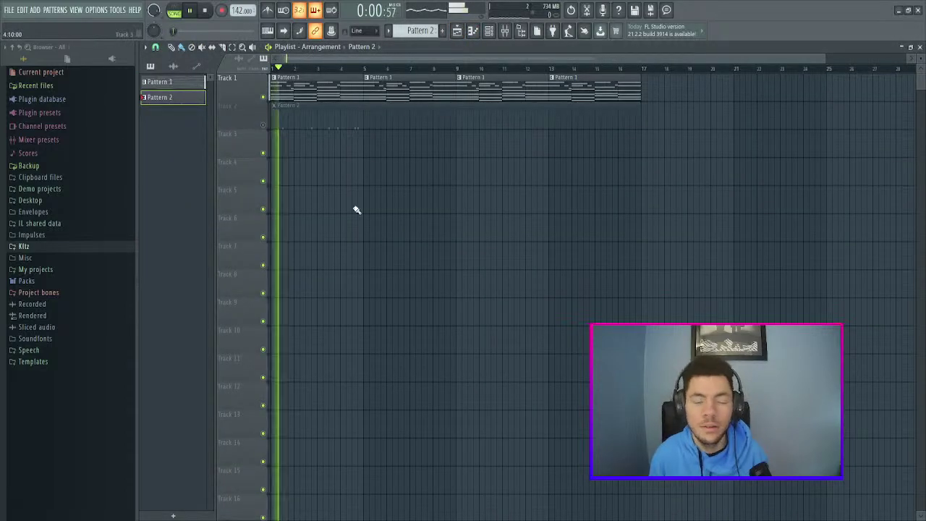
pyautogui.click(264, 126)
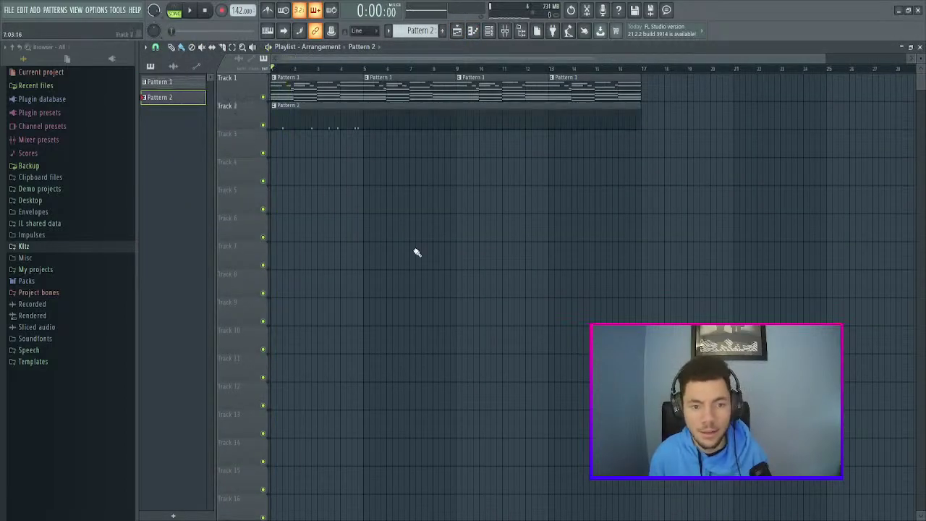
pyautogui.press('space')
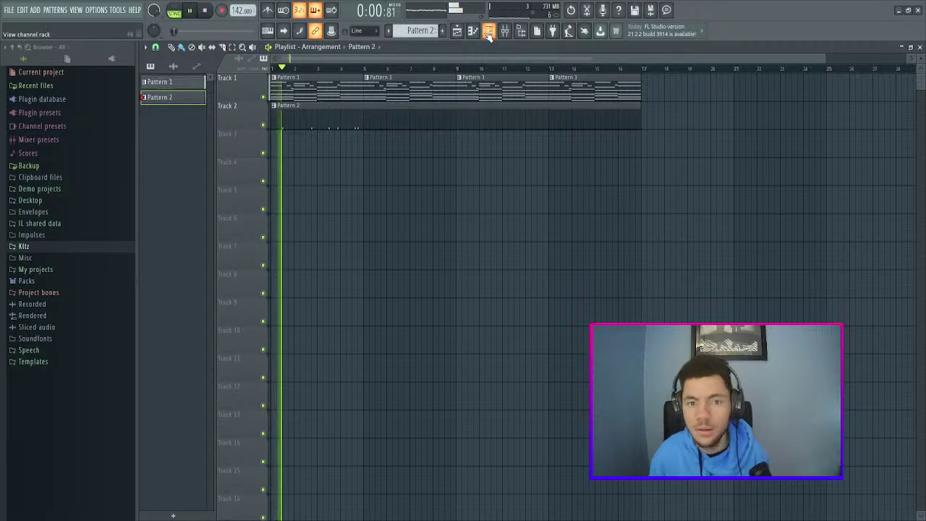
# - Open the Snare - Melo channel's piano roll during playback and stop the song
pyautogui.click(489, 31)
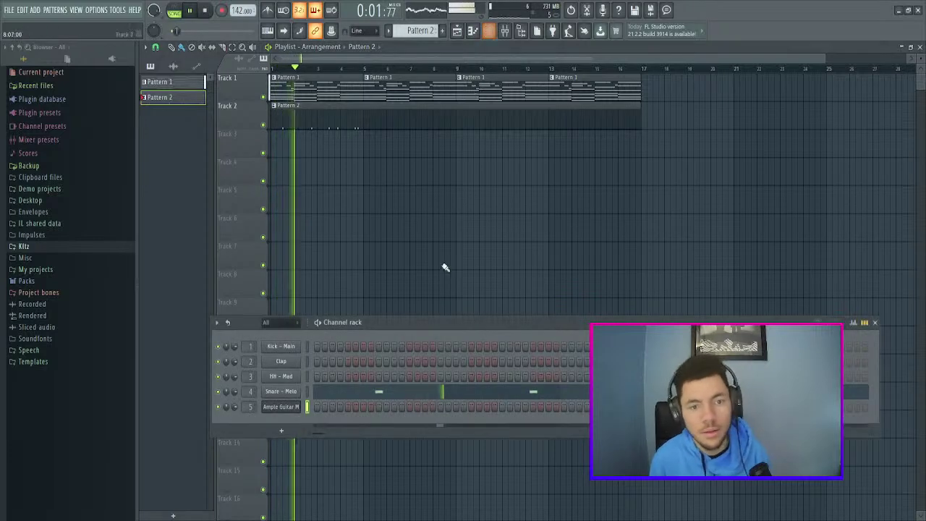
pyautogui.click(430, 399)
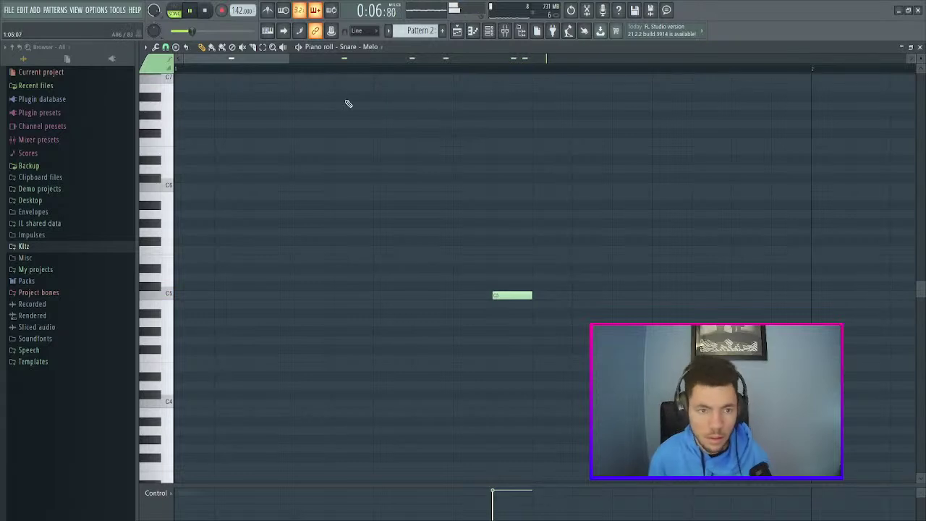
pyautogui.scroll(-5, 252, 64)
pyautogui.press('space')
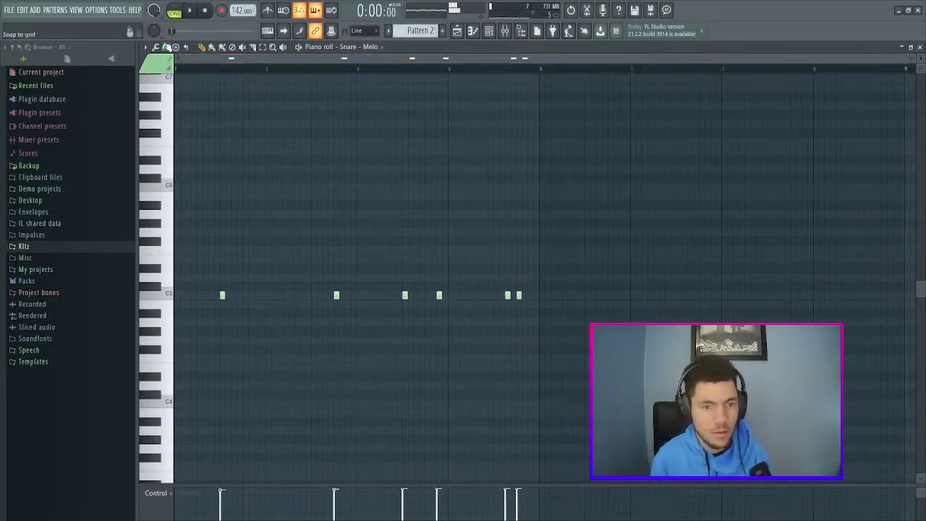
# - Select all the snare hits, play the song to check their timing, deselect them and stop playback
pyautogui.moveTo(624, 220); pyautogui.dragTo(184, 396)
pyautogui.scroll(5, 187, 59)
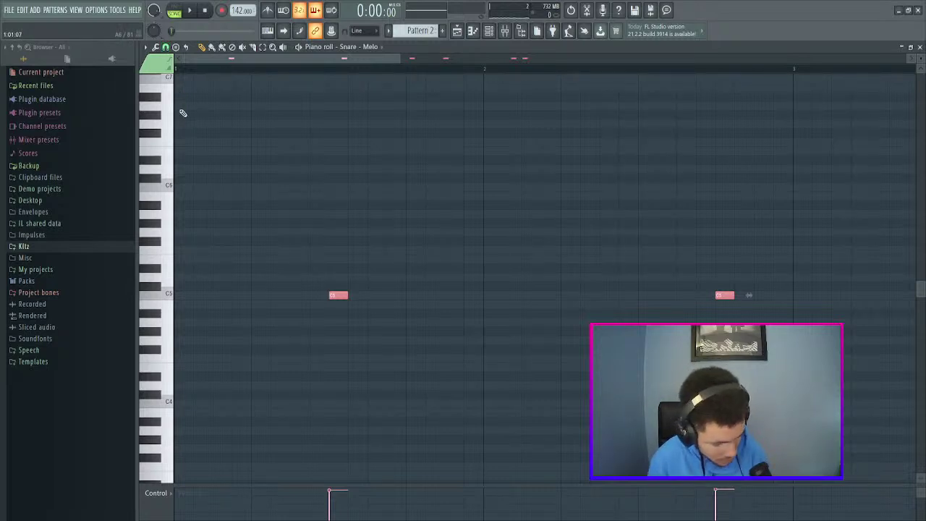
pyautogui.hscroll(4, 184, 114)
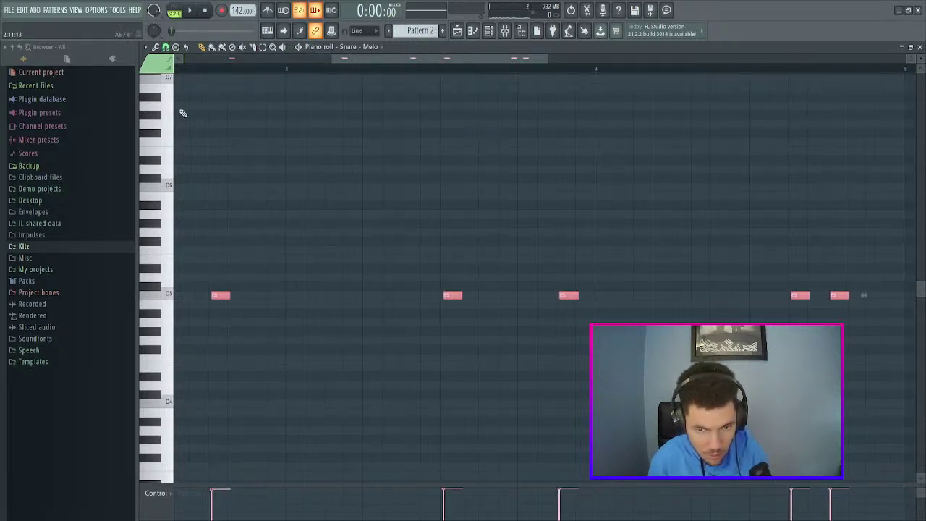
pyautogui.press('space')
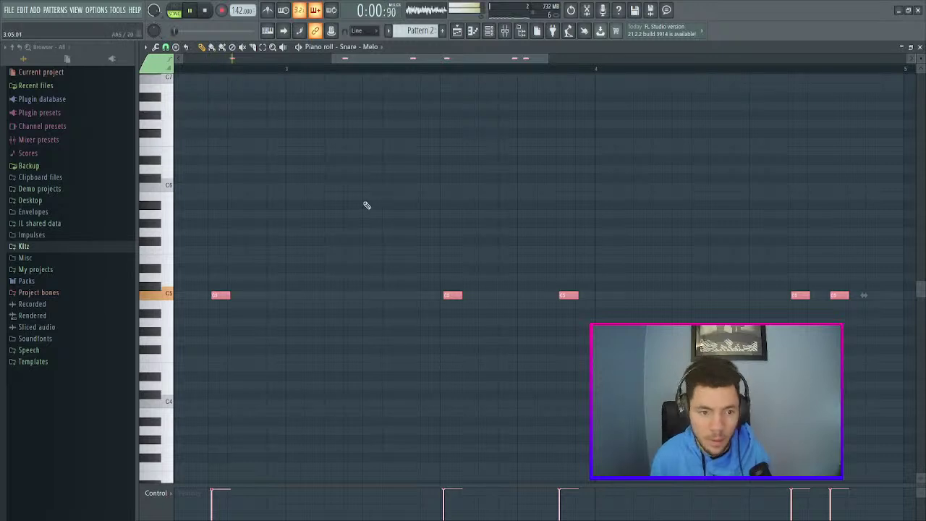
pyautogui.hotkey('ctrl', 'd')
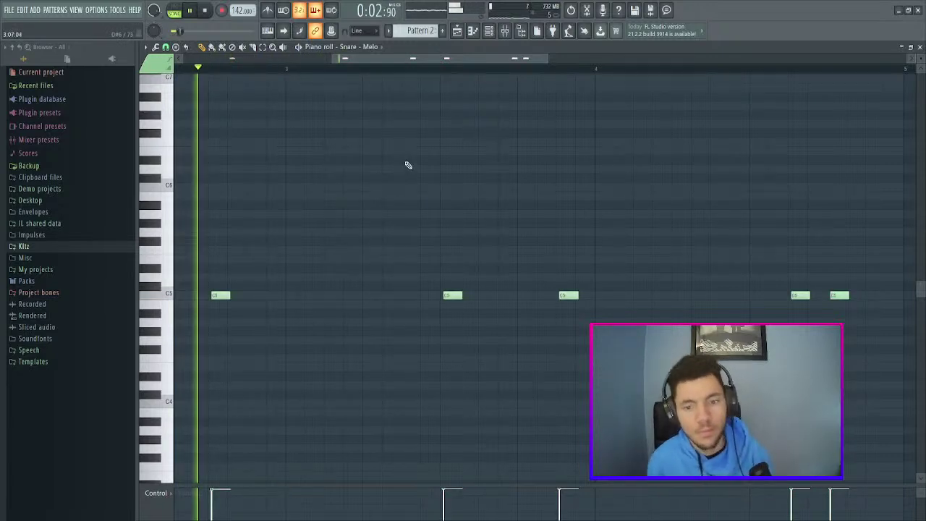
pyautogui.scroll(-3, 437, 60)
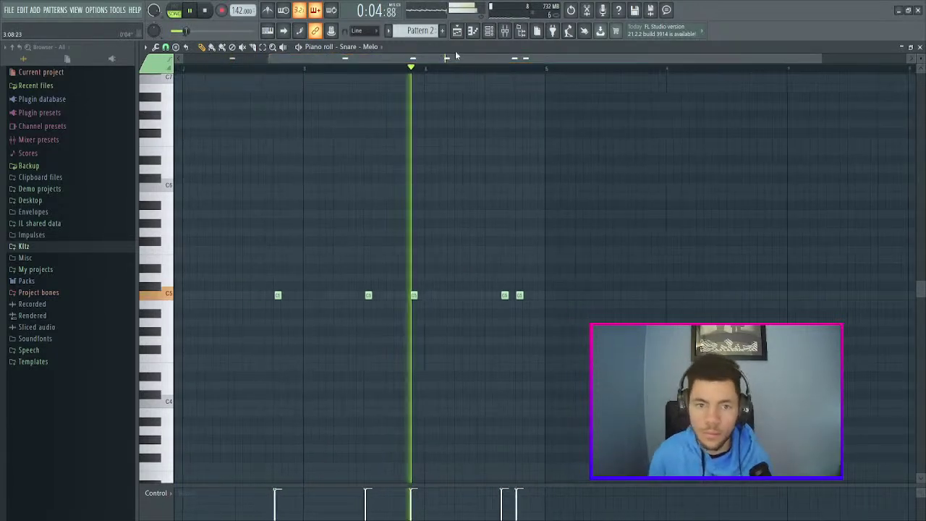
pyautogui.click(491, 32)
pyautogui.press('space')
pyautogui.click(490, 32)
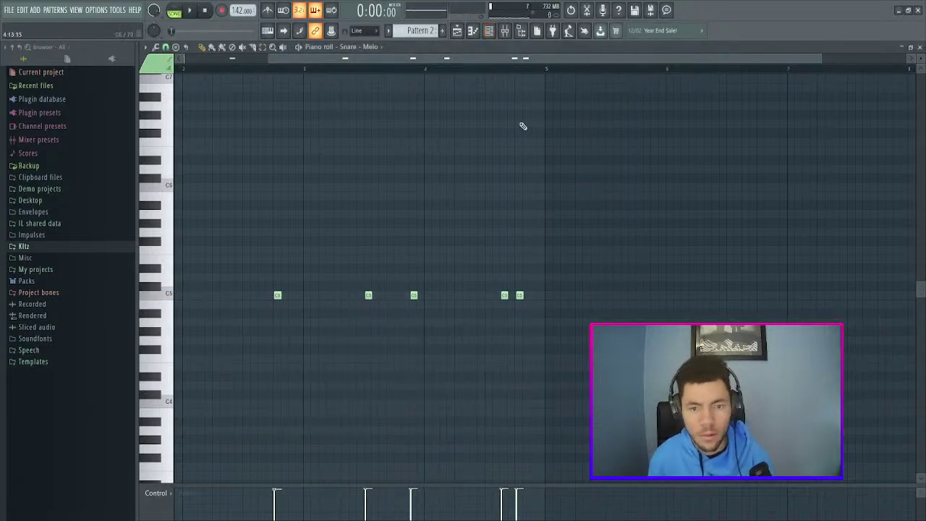
pyautogui.scroll(-3, 490, 57)
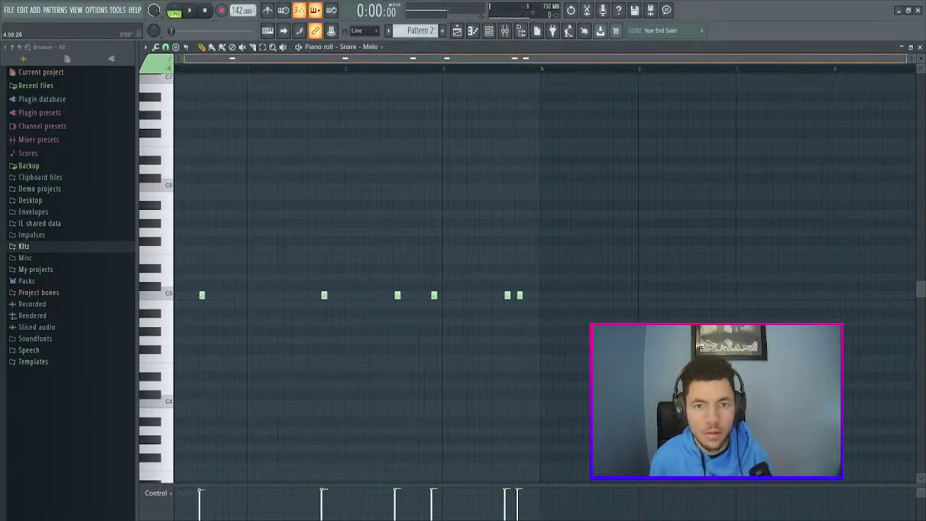
# - Shorten the Pattern 2 clip in the playlist to four bars, repeat it three times alongside the Pattern 1 clips, and play the song
pyautogui.click(460, 33)
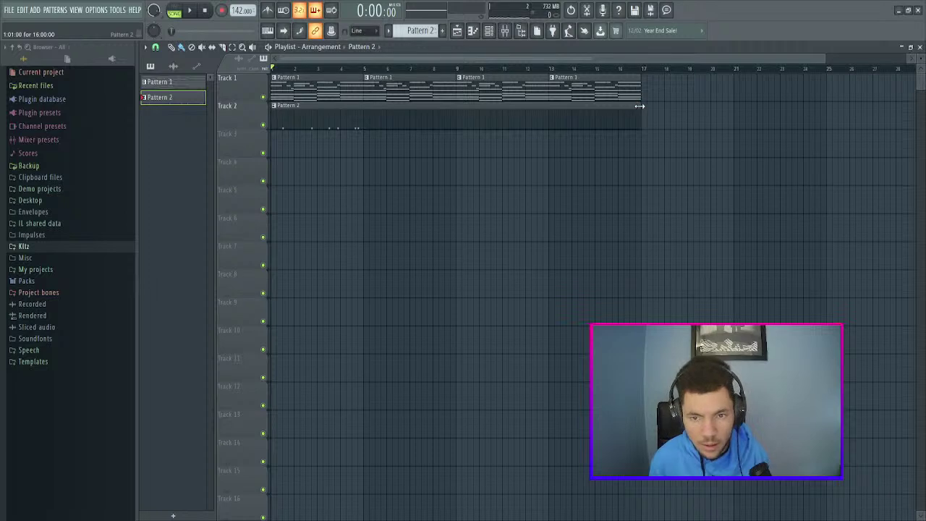
pyautogui.moveTo(640, 107); pyautogui.dragTo(373, 92)
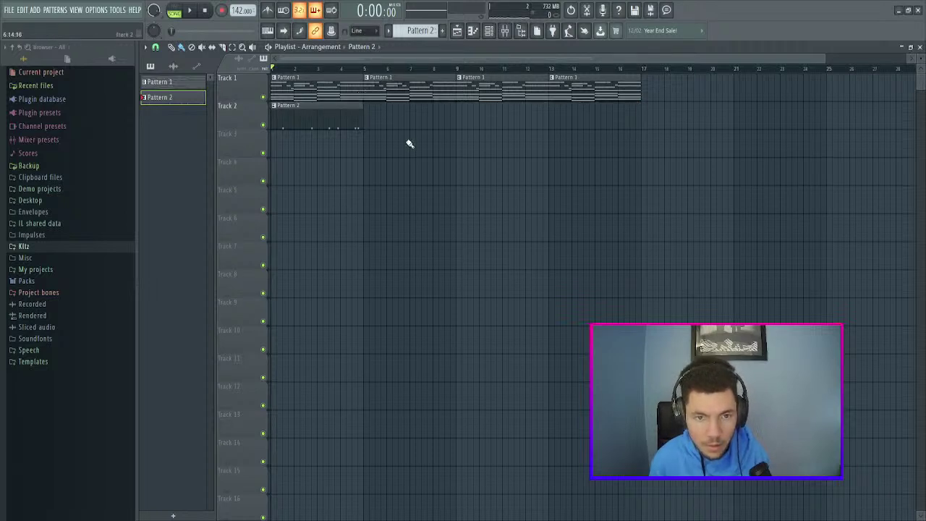
pyautogui.scroll(4, 409, 148)
pyautogui.moveTo(557, 120); pyautogui.dragTo(280, 144)
pyautogui.hotkey('ctrl', 'b')
pyautogui.hotkey('ctrl', 'b')
pyautogui.hotkey('ctrl', 'b')
pyautogui.hotkey('ctrl', 'd')
pyautogui.press('space')
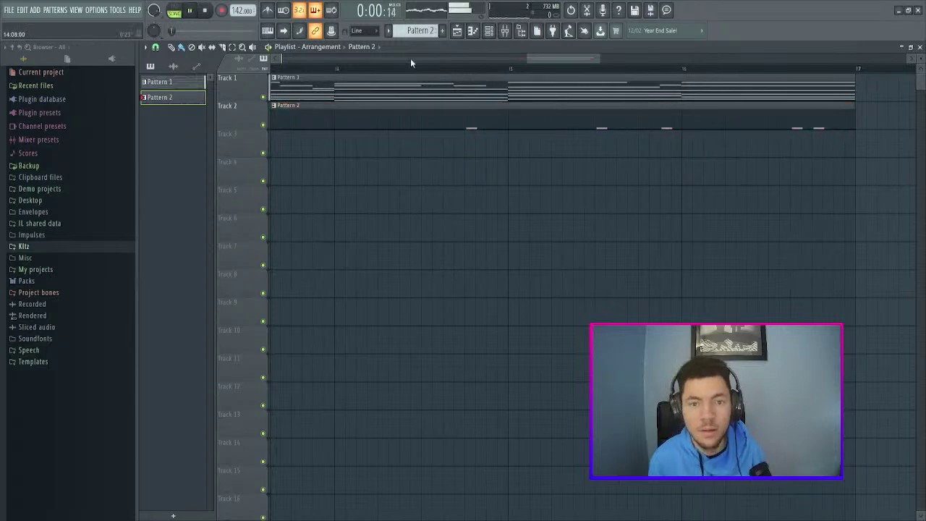
pyautogui.scroll(-4, 550, 114)
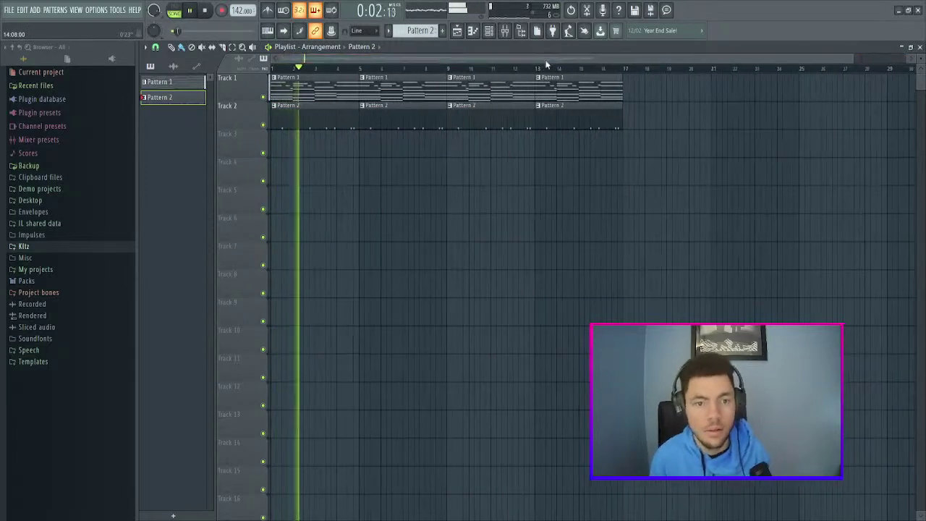
pyautogui.press('space')
# - Open Pattern 1's Ample Guitar M notes in the piano roll, and briefly open and close the instrument window
pyautogui.doubleClick(319, 87)
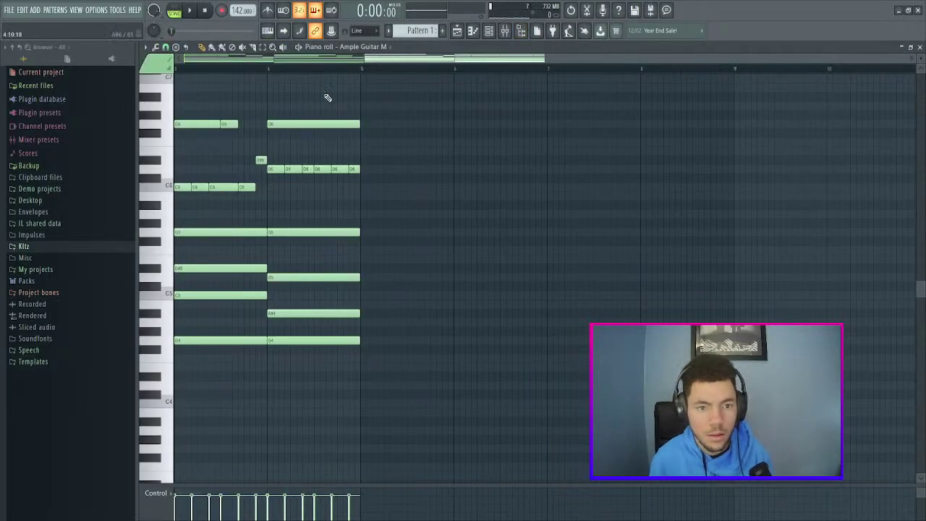
pyautogui.click(488, 32)
pyautogui.click(281, 407)
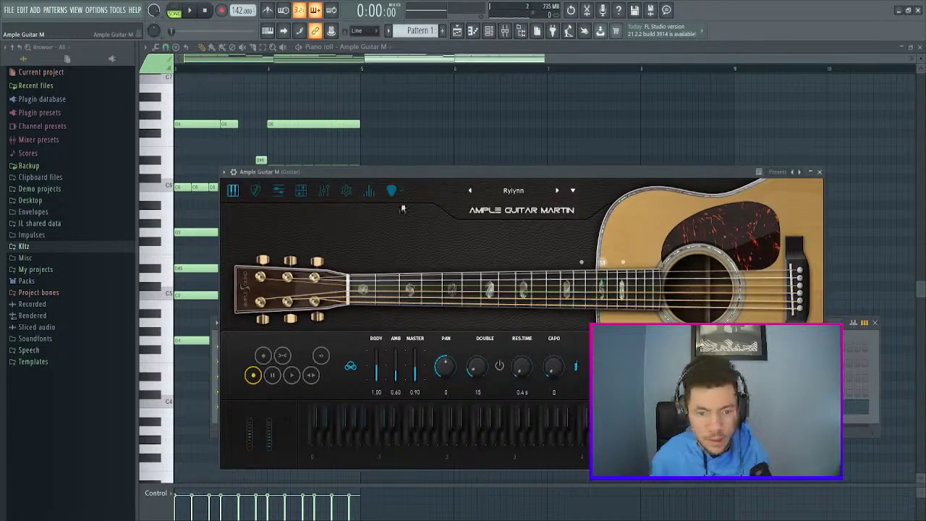
pyautogui.rightClick(437, 118)
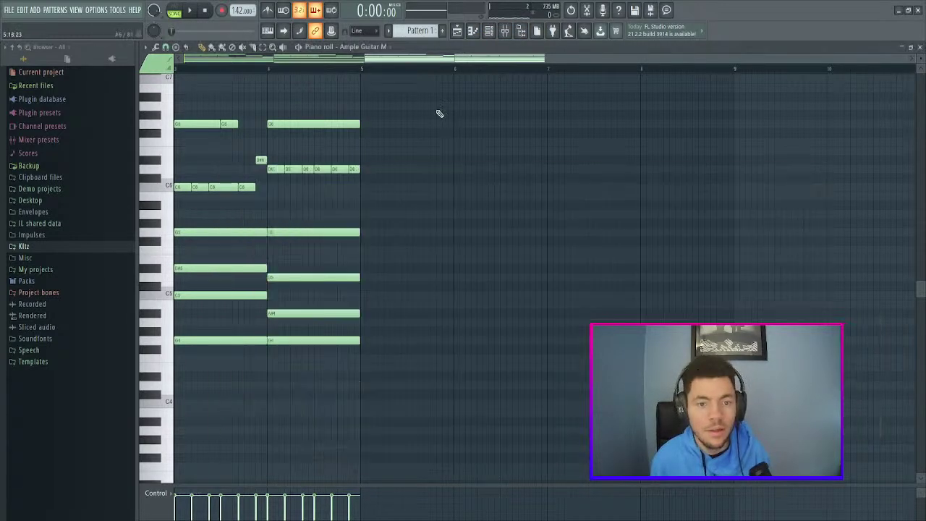
# - Try strumming all the guitar notes with staggered starts and varied velocities, play the result, and undo it
pyautogui.moveTo(445, 63); pyautogui.dragTo(265, 77)
pyautogui.moveTo(839, 102); pyautogui.dragTo(145, 409)
pyautogui.scroll(2, 304, 420)
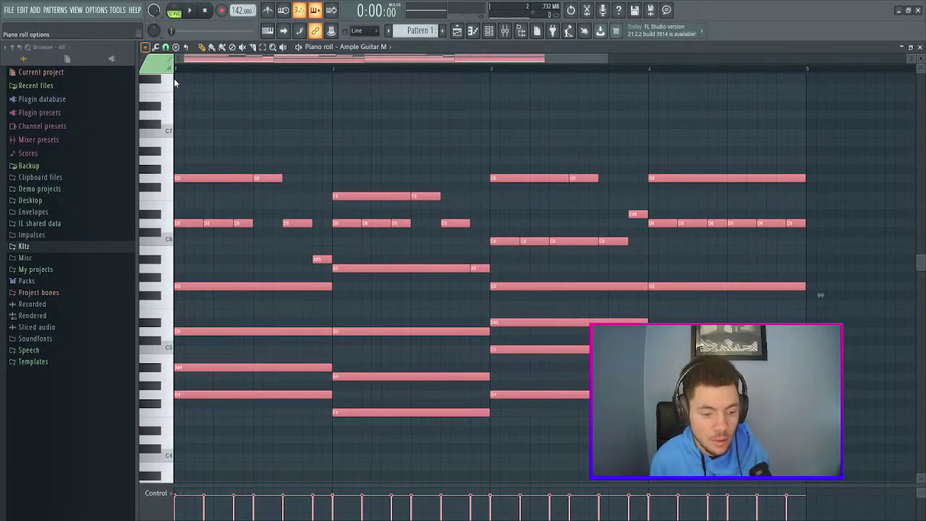
pyautogui.moveTo(247, 199); pyautogui.dragTo(246, 193)
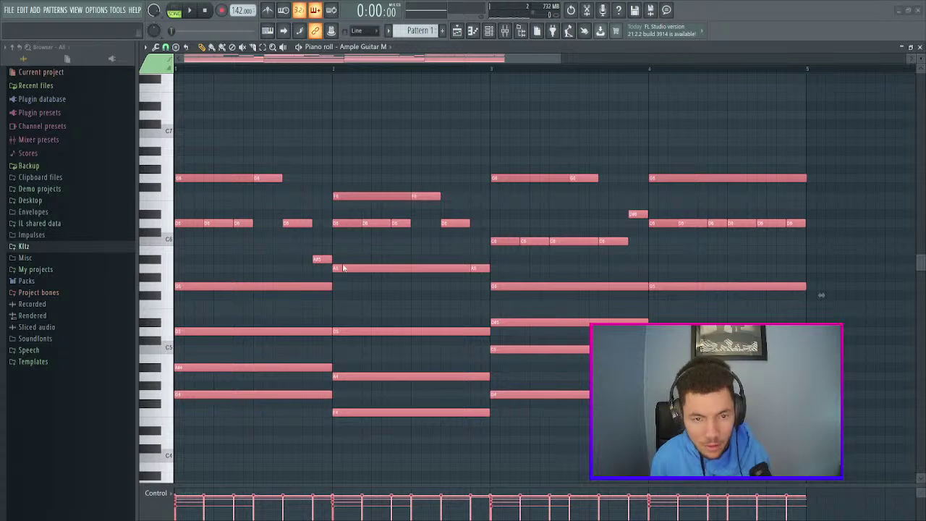
pyautogui.press('space')
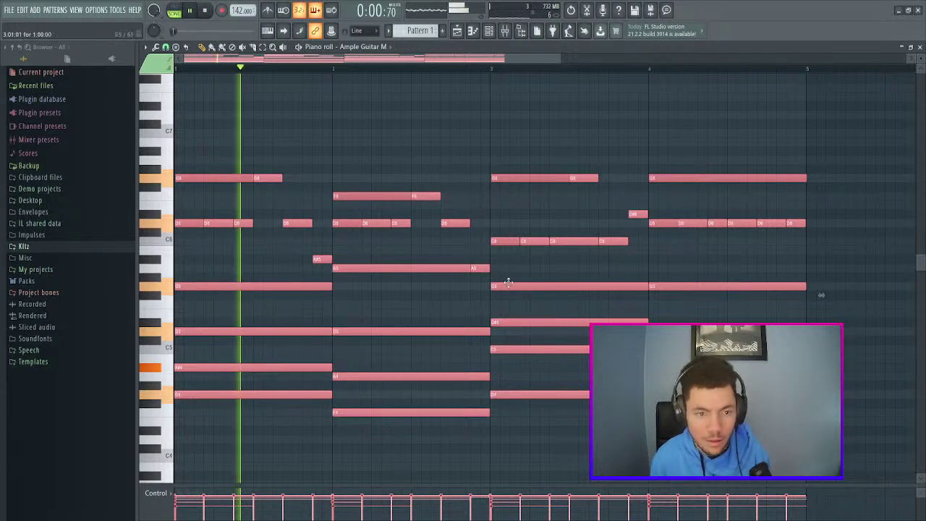
pyautogui.press('space')
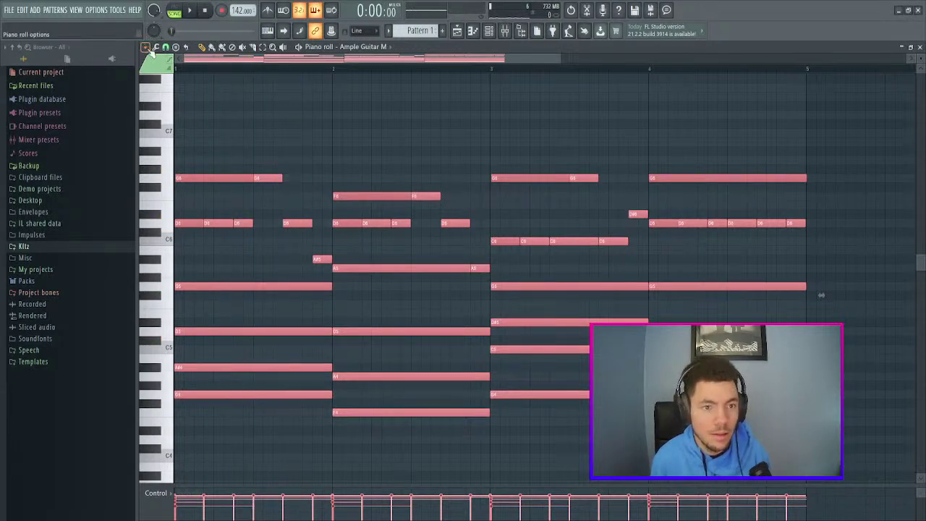
pyautogui.click(30, 25)
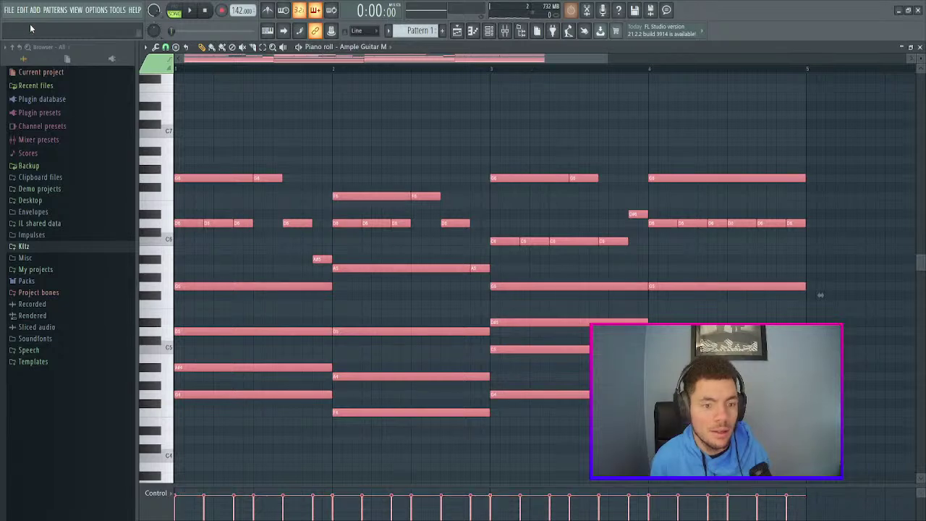
# - Open the mixer and the Ample Guitar M instrument, examine its reverb and delay effects, and play the song
pyautogui.click(505, 34)
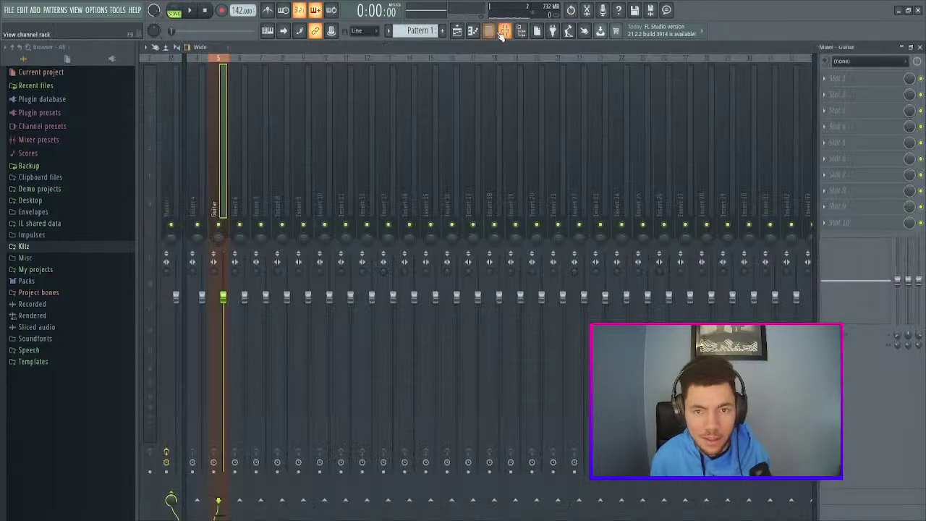
pyautogui.click(490, 31)
pyautogui.click(282, 407)
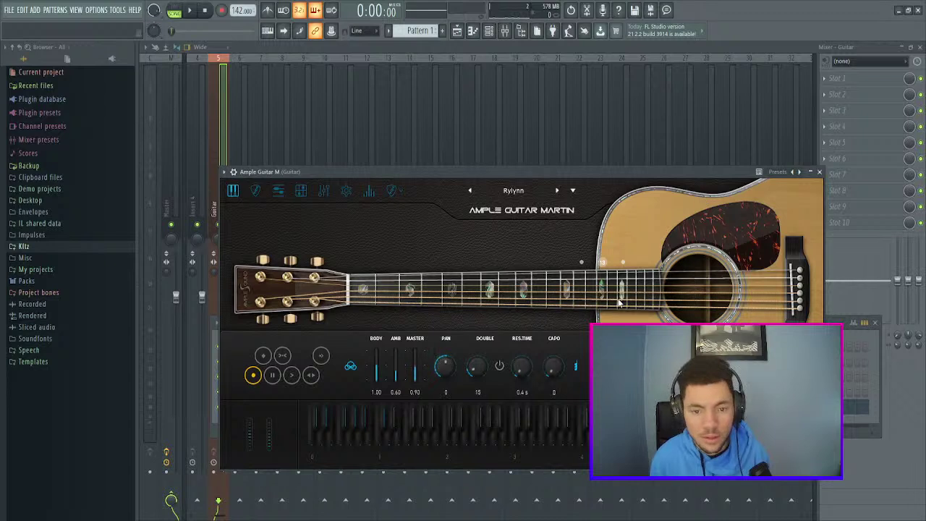
pyautogui.click(323, 192)
pyautogui.click(370, 192)
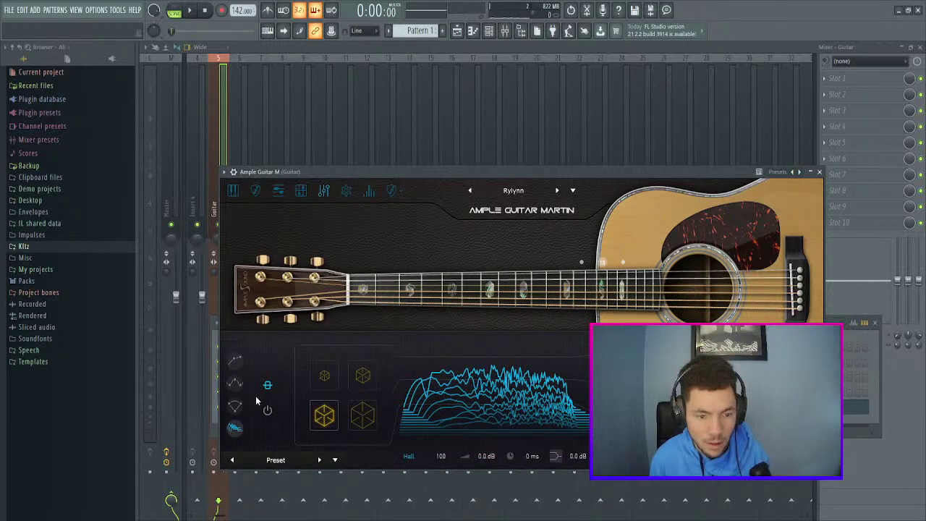
pyautogui.click(230, 410)
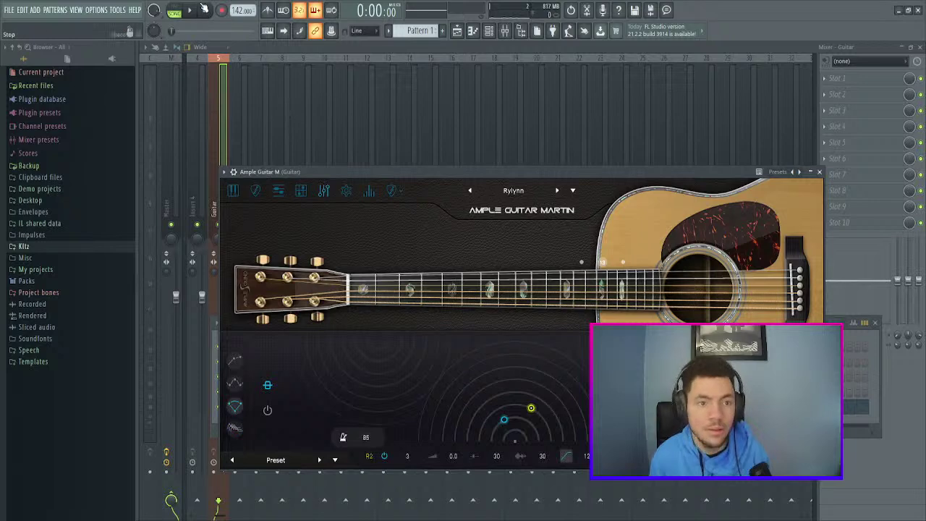
pyautogui.click(189, 10)
pyautogui.click(820, 172)
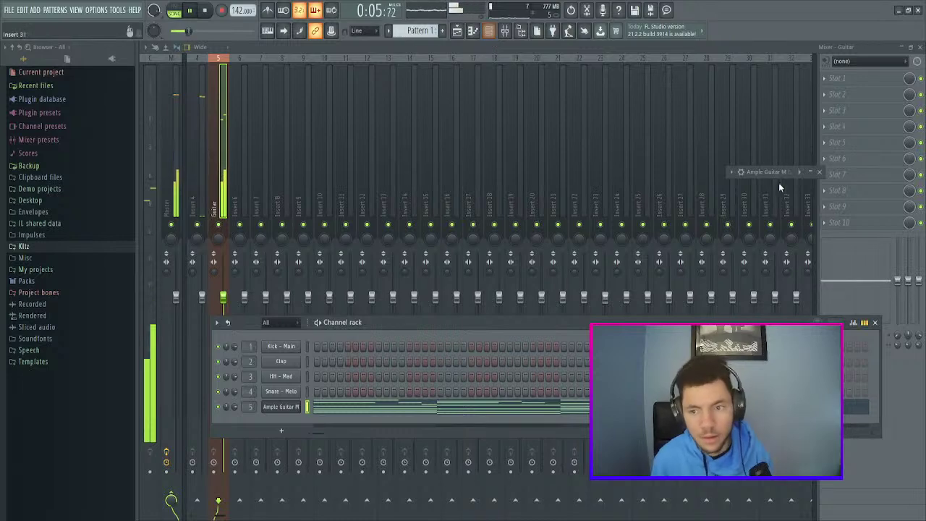
pyautogui.click(810, 172)
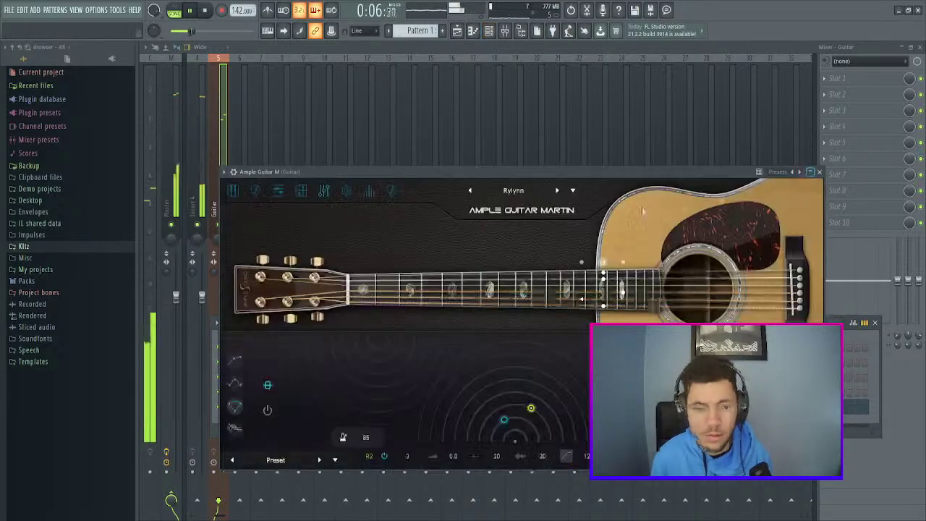
# - Create Pattern 3 and place HH - Mad hits on steps 1, 4, 7, 9, 12 and 15
pyautogui.click(489, 33)
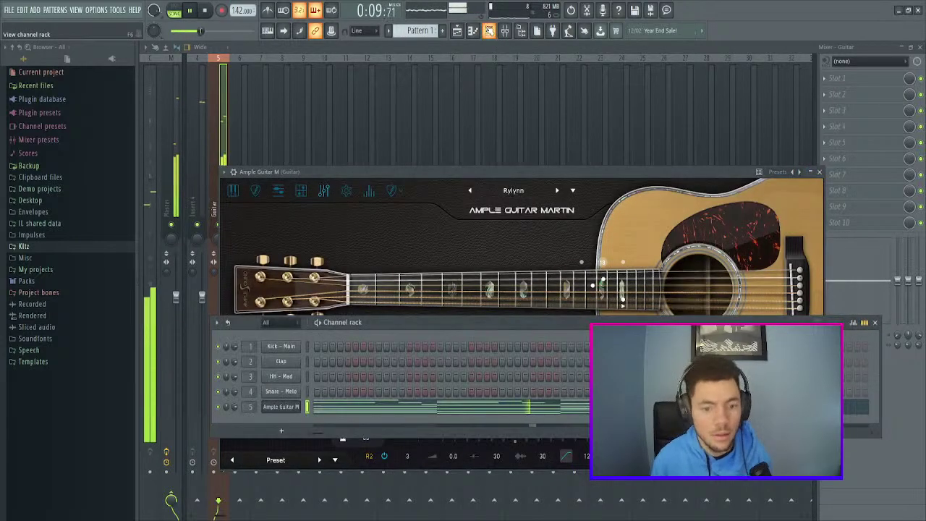
pyautogui.moveTo(391, 322); pyautogui.dragTo(421, 94)
pyautogui.click(443, 31)
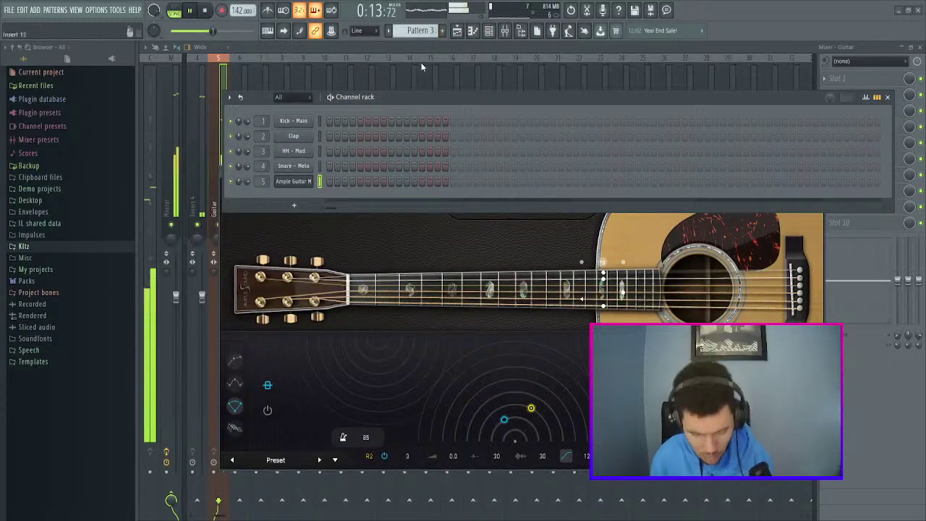
pyautogui.press('space')
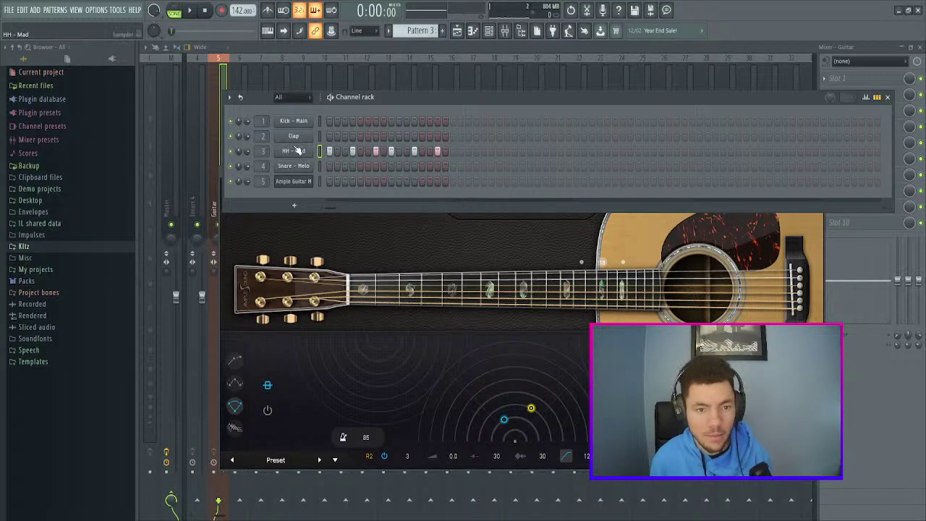
# - Open Pattern 3's HH - Mad notes in the piano roll and duplicate the one-bar hi-hat rhythm into bar 2
pyautogui.press('F7')
pyautogui.scroll(-2, 379, 189)
pyautogui.moveTo(466, 201); pyautogui.dragTo(132, 309)
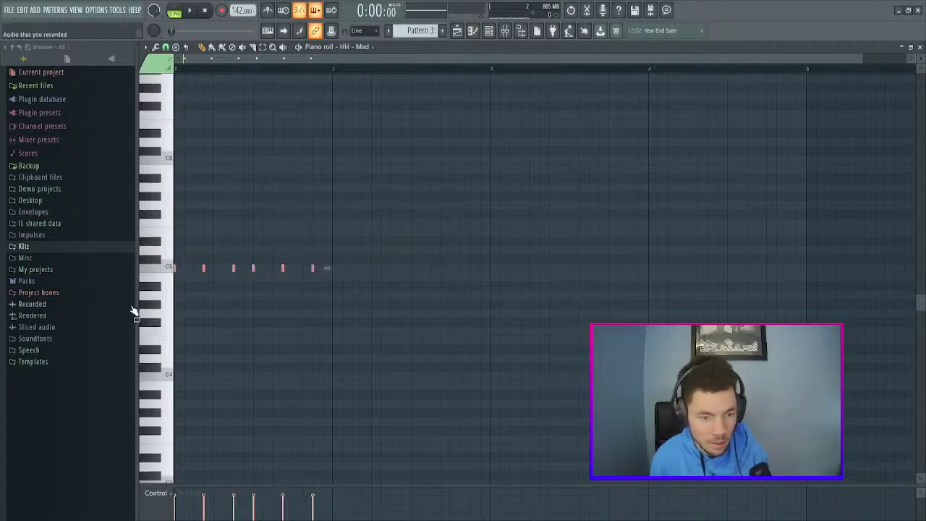
pyautogui.hotkey('ctrl', 'b')
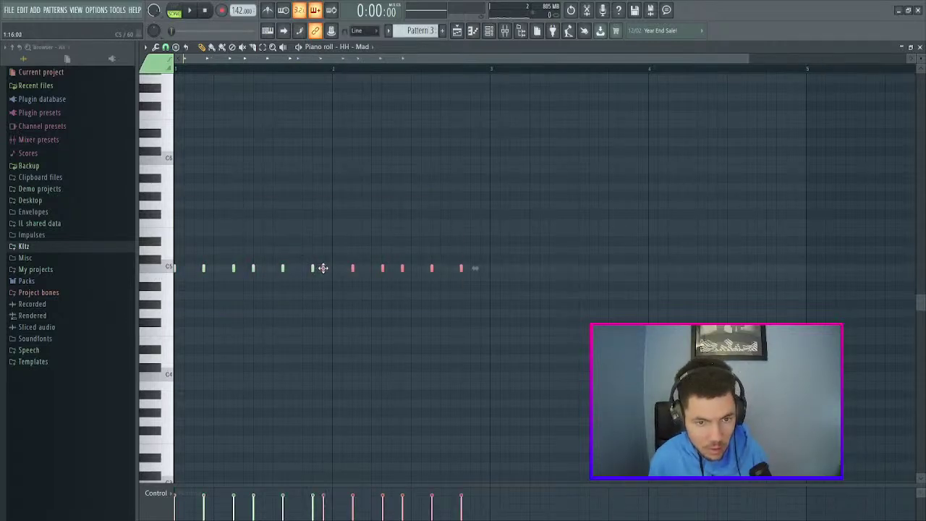
pyautogui.moveTo(323, 269); pyautogui.dragTo(334, 269)
pyautogui.press('Delete')
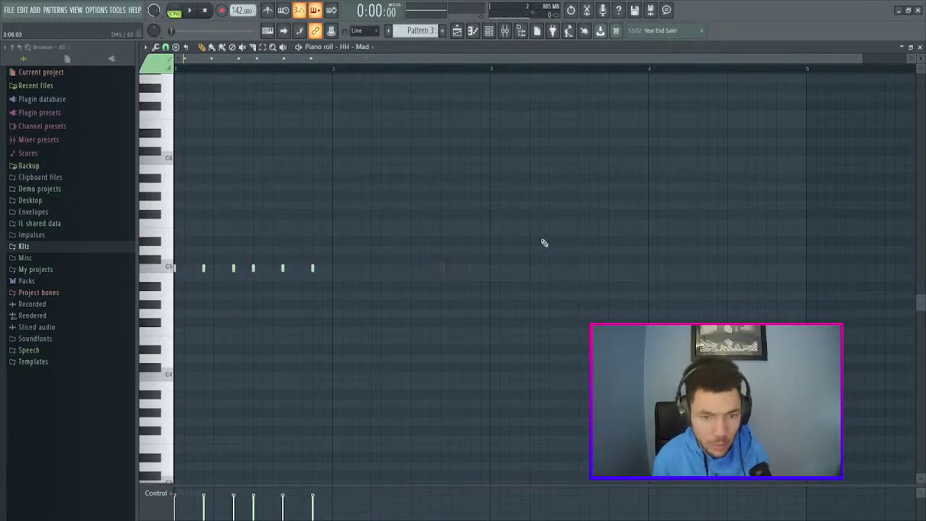
pyautogui.hotkey('ctrl', 'a')
pyautogui.hotkey('ctrl', 'b')
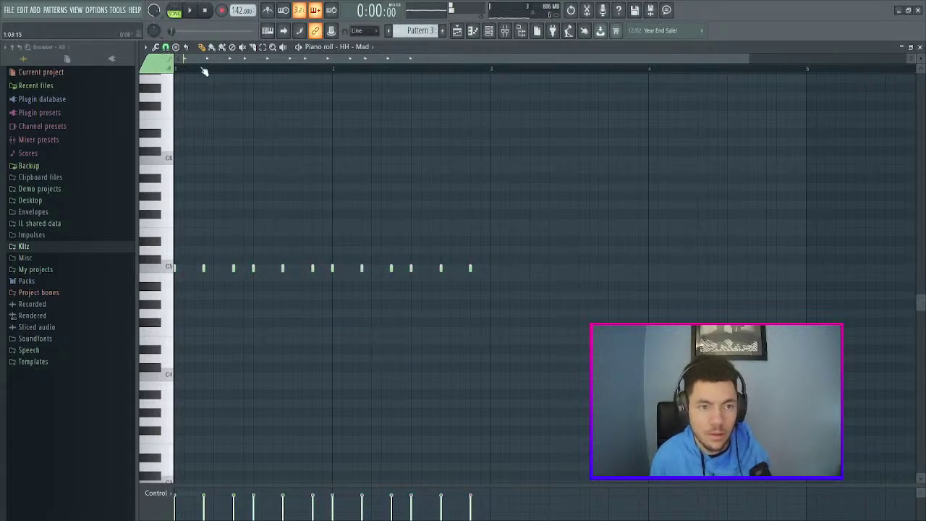
# - Play Pattern 3 on its own and try an extra hi-hat hit on step 3 of bar 2
pyautogui.click(183, 11)
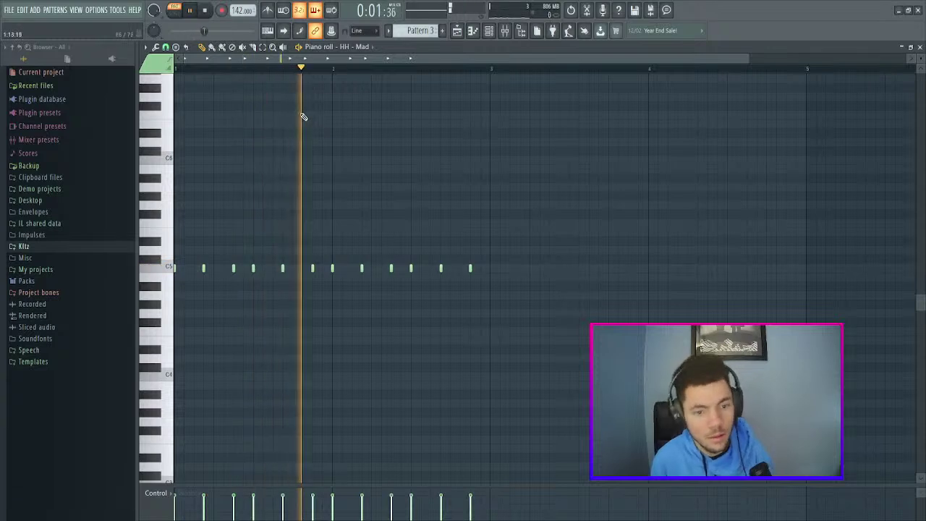
pyautogui.press('space')
pyautogui.press('space')
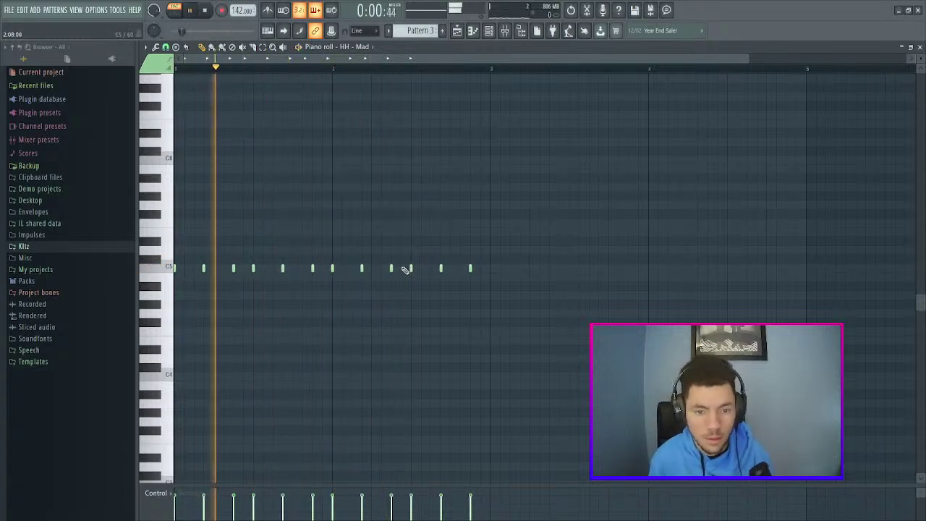
pyautogui.press('space')
pyautogui.press('space')
pyautogui.click(352, 269)
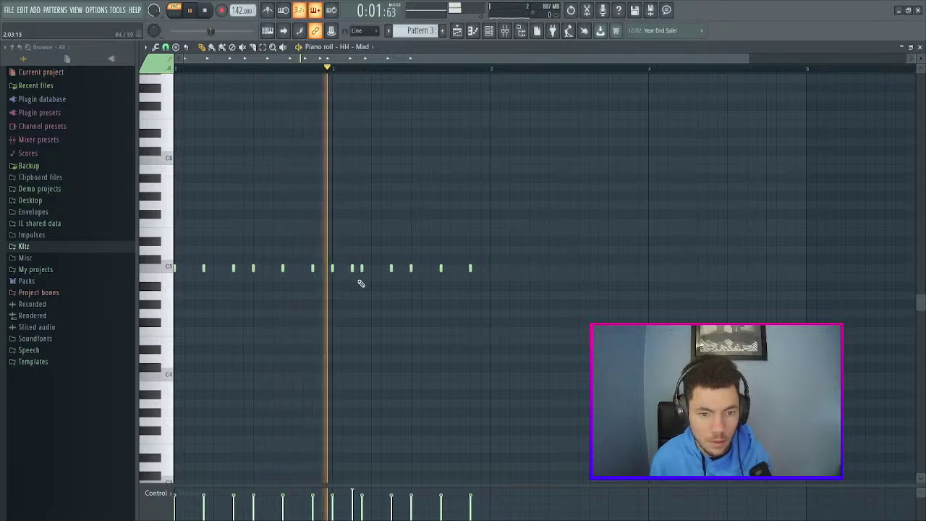
pyautogui.press('space')
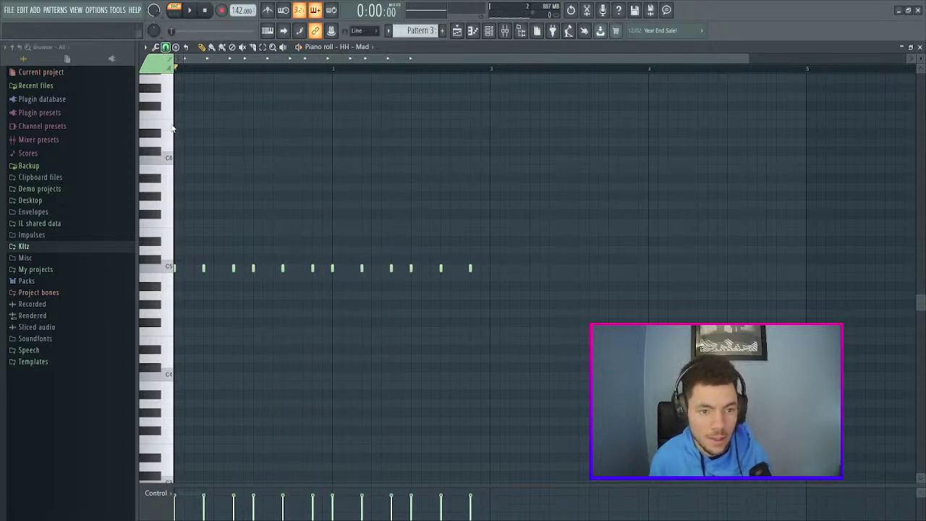
# - Try an extra off-grid hi-hat hit midway between the first two hits of bar 2 and play the pattern
pyautogui.press('space')
pyautogui.press('space')
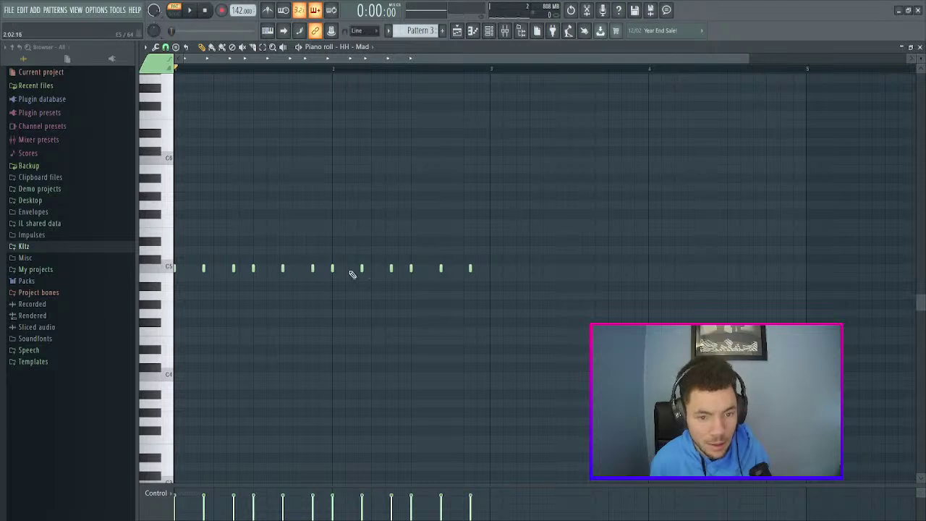
pyautogui.press('space')
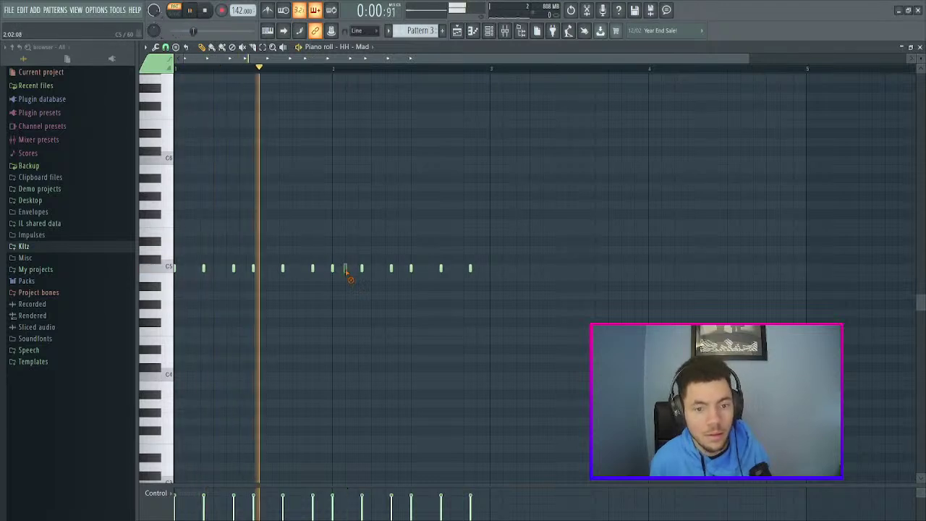
pyautogui.rightClick(345, 268)
pyautogui.press('space')
pyautogui.press('space')
pyautogui.press('space')
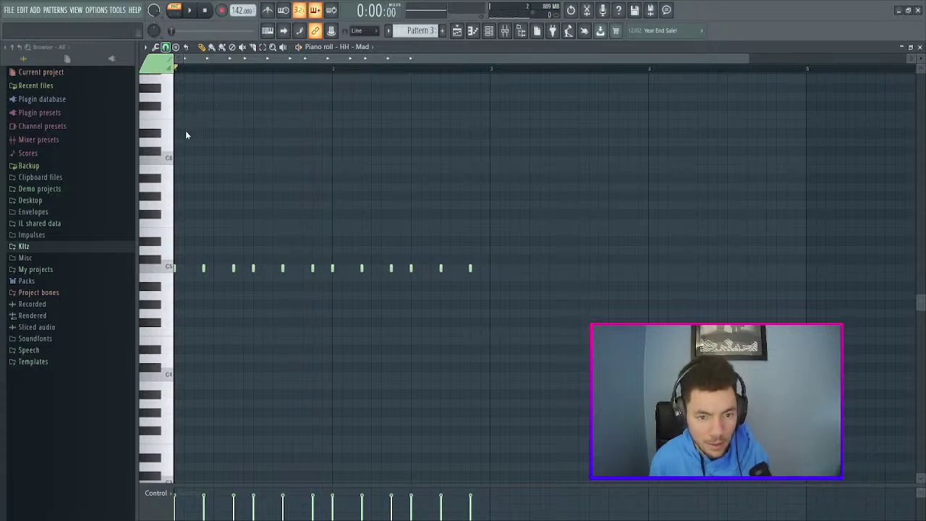
pyautogui.press('space')
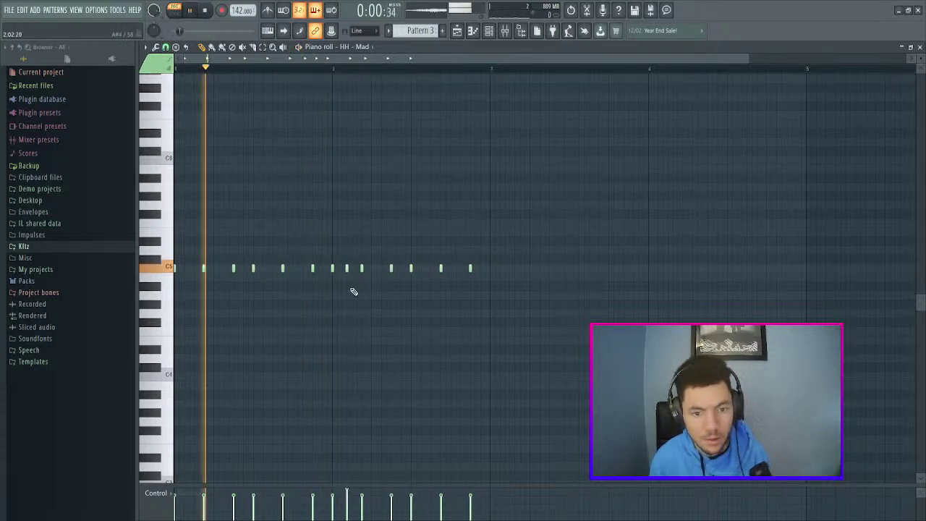
pyautogui.press('space')
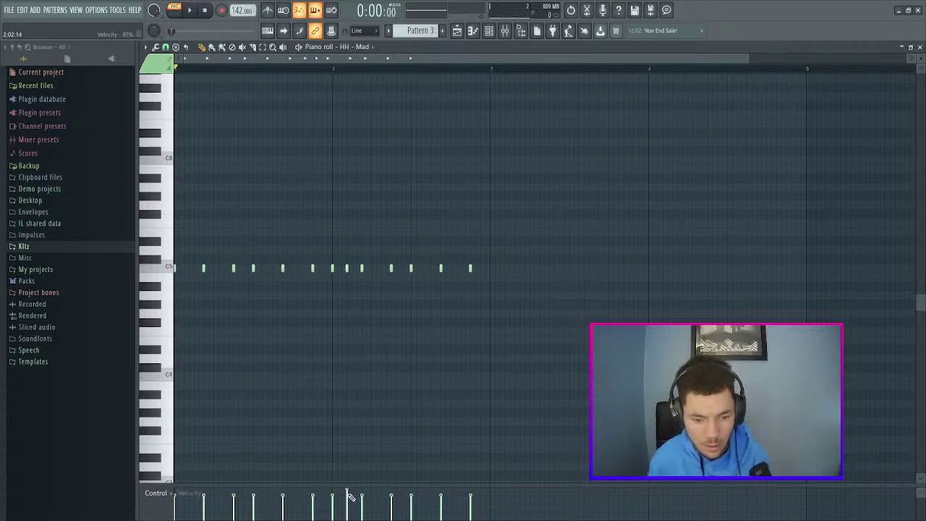
# - Replace the off-grid extra hit with one on step 3 of bar 2 and listen to the pattern
pyautogui.press('space')
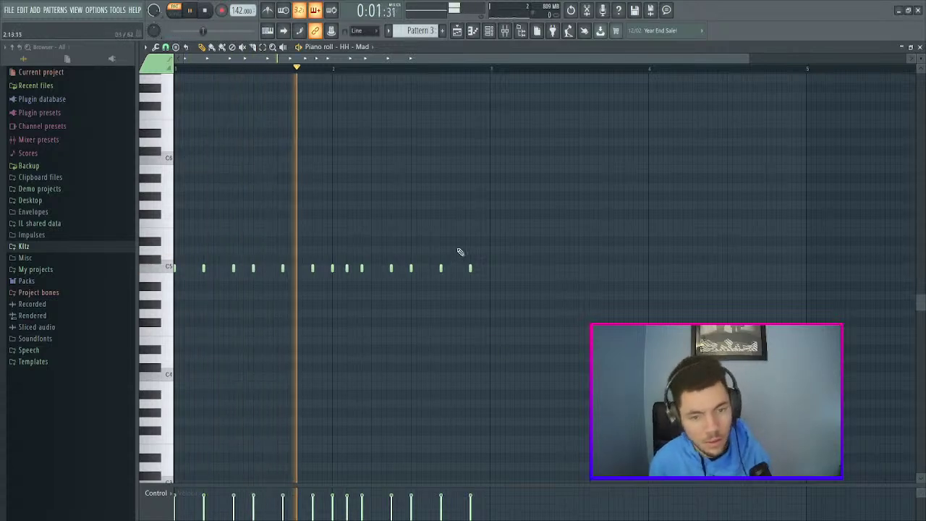
pyautogui.press('space')
pyautogui.press('space')
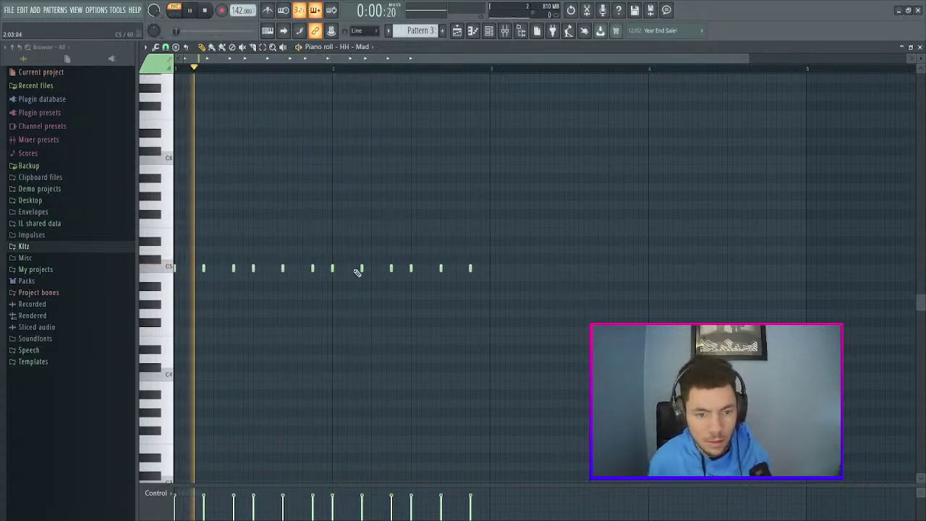
pyautogui.click(353, 269)
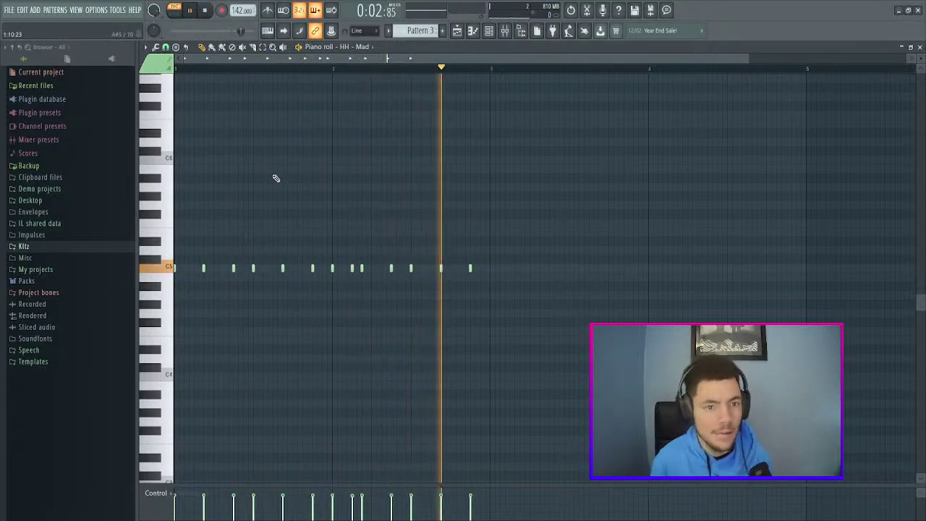
pyautogui.press('space')
# - Fill Track 3 of the playlist with Pattern 3 clips up to bar 17 and play the whole song
pyautogui.click(457, 30)
pyautogui.moveTo(282, 145); pyautogui.dragTo(619, 142)
pyautogui.click(175, 11)
pyautogui.press('space')
pyautogui.press('space')
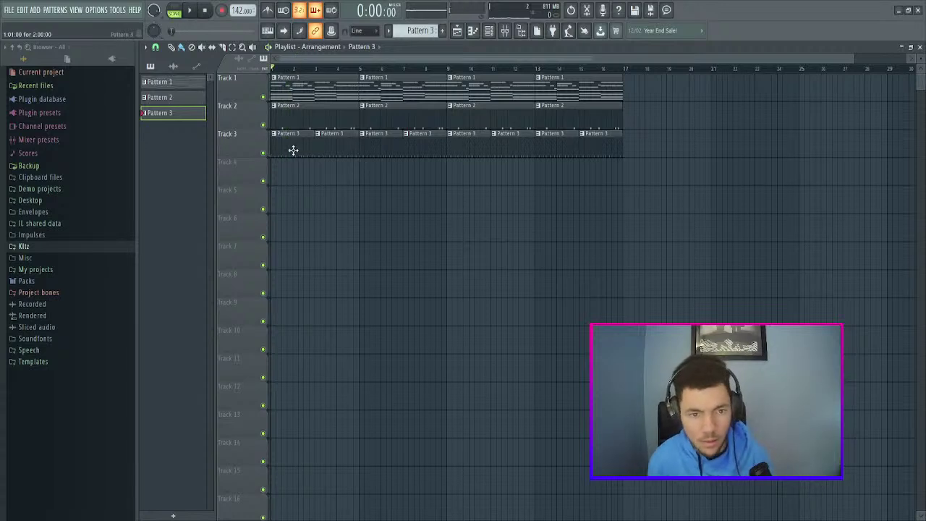
# - Shift all of Pattern 3's HH - Mad notes slightly later and play the song in the playlist
pyautogui.doubleClick(294, 150)
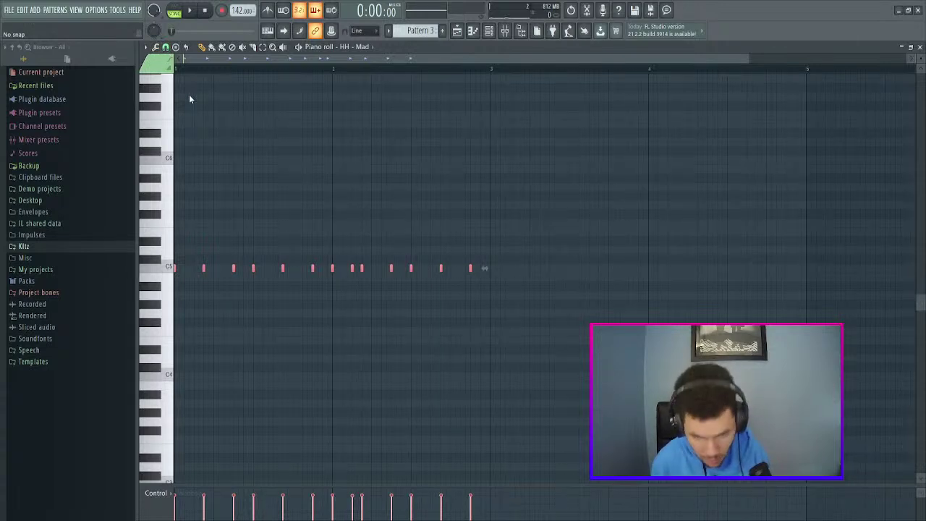
pyautogui.press('space')
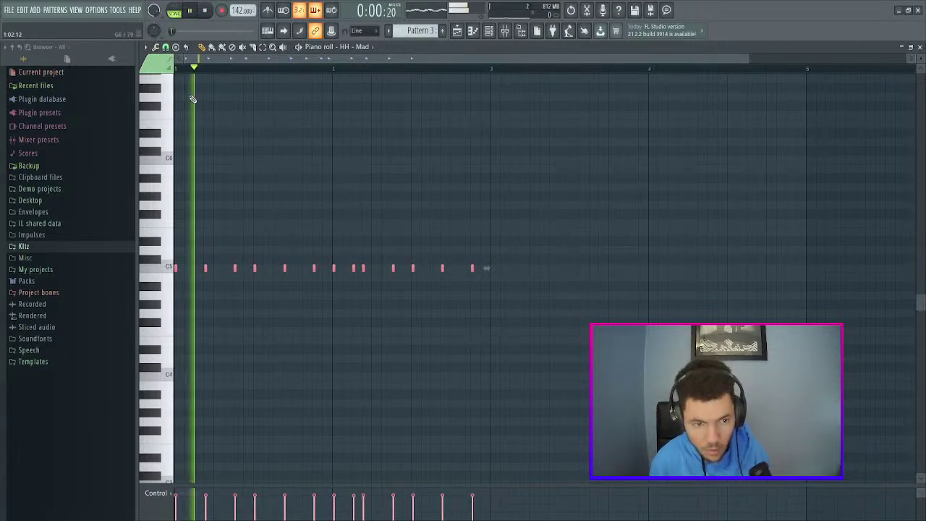
pyautogui.click(457, 30)
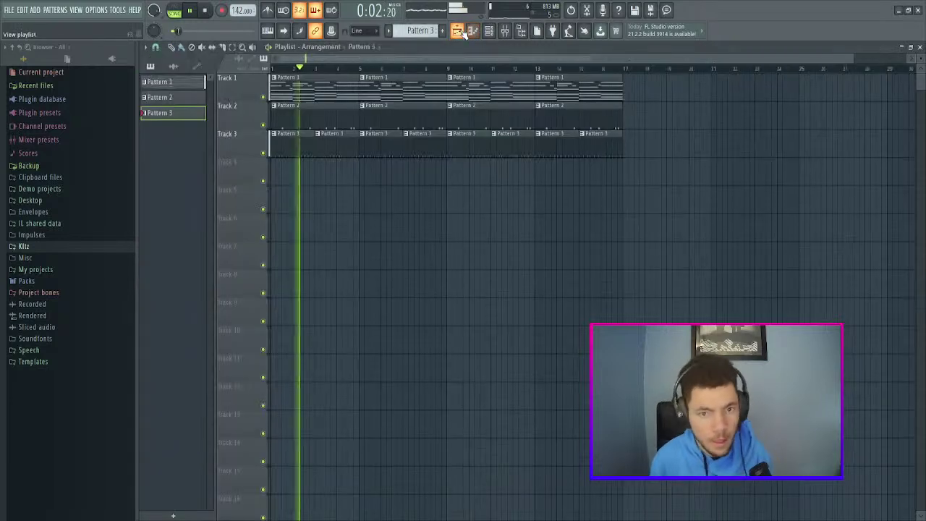
pyautogui.press('space')
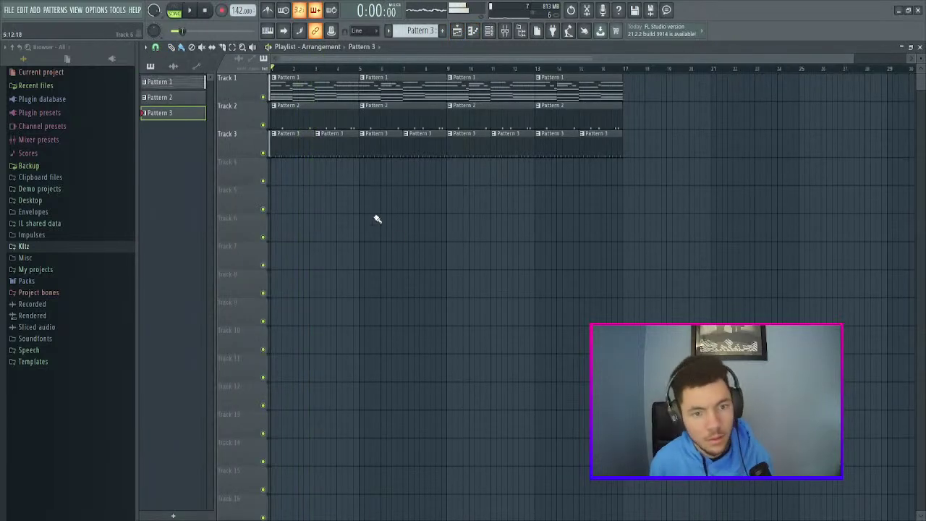
# - Reopen Pattern 3's notes, try extra hi-hat hits between the last four hits of bar 2 during playback, and delete them
pyautogui.doubleClick(300, 148)
pyautogui.scroll(2, 415, 69)
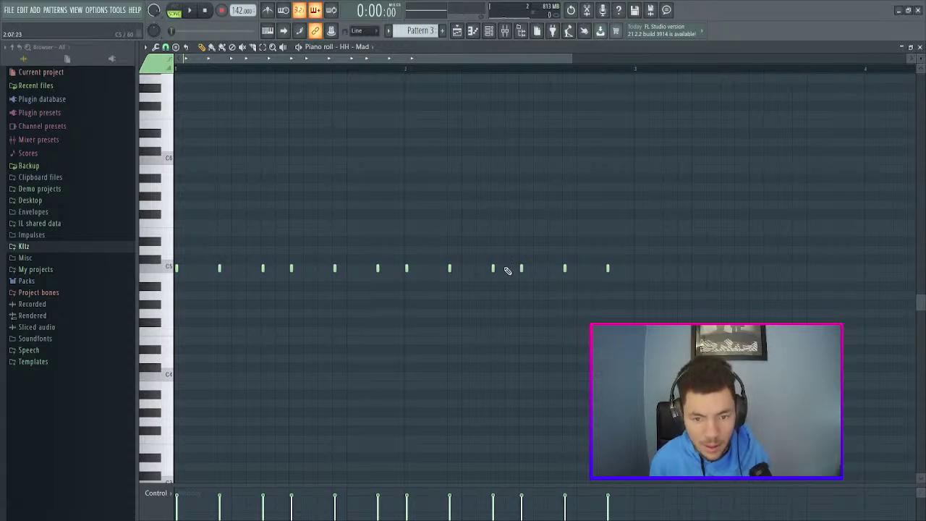
pyautogui.press('space')
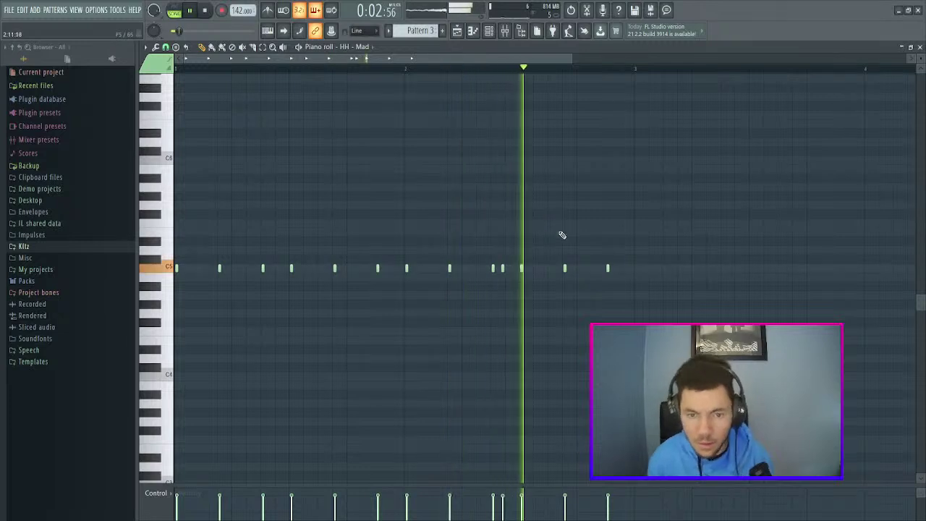
pyautogui.moveTo(505, 269); pyautogui.dragTo(556, 268)
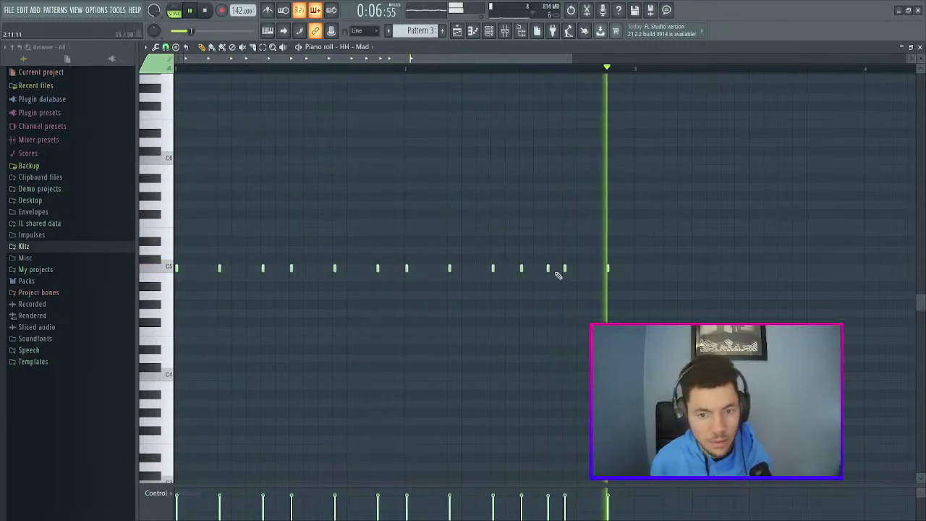
pyautogui.rightClick(548, 268)
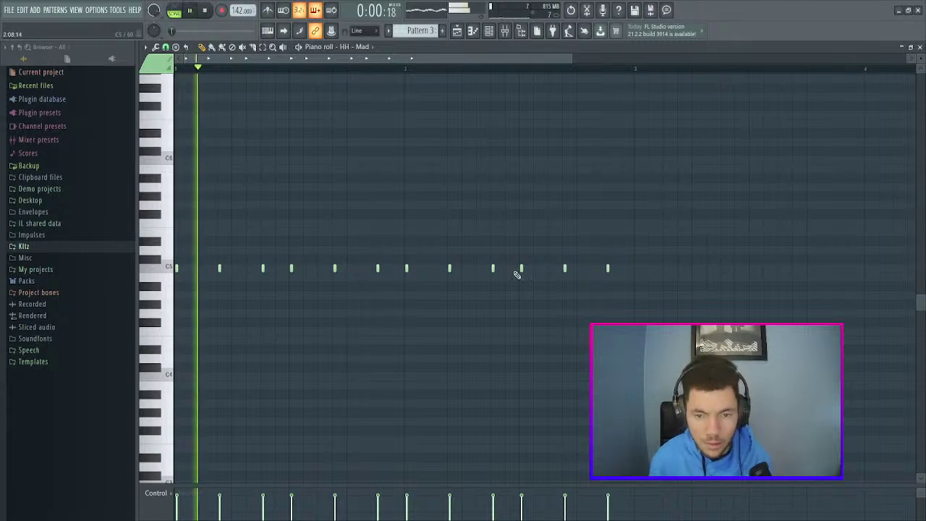
pyautogui.click(597, 268)
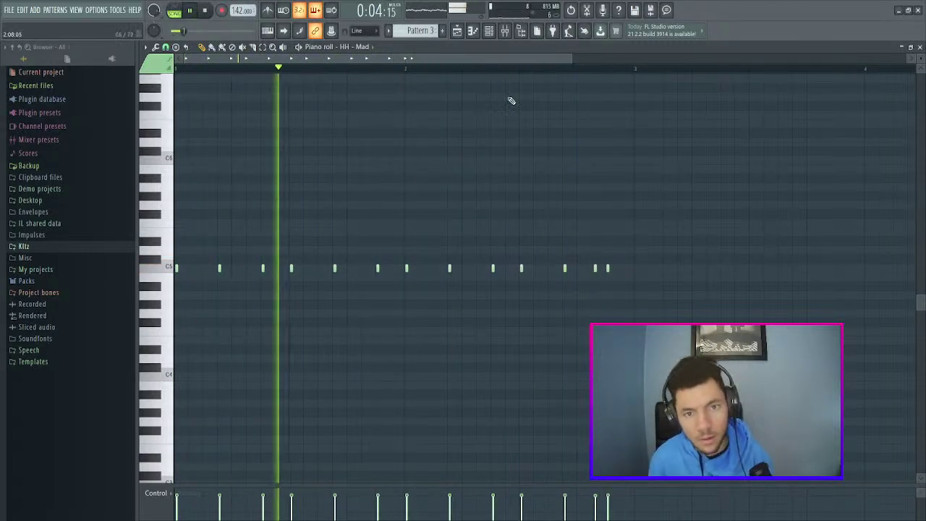
pyautogui.rightClick(596, 268)
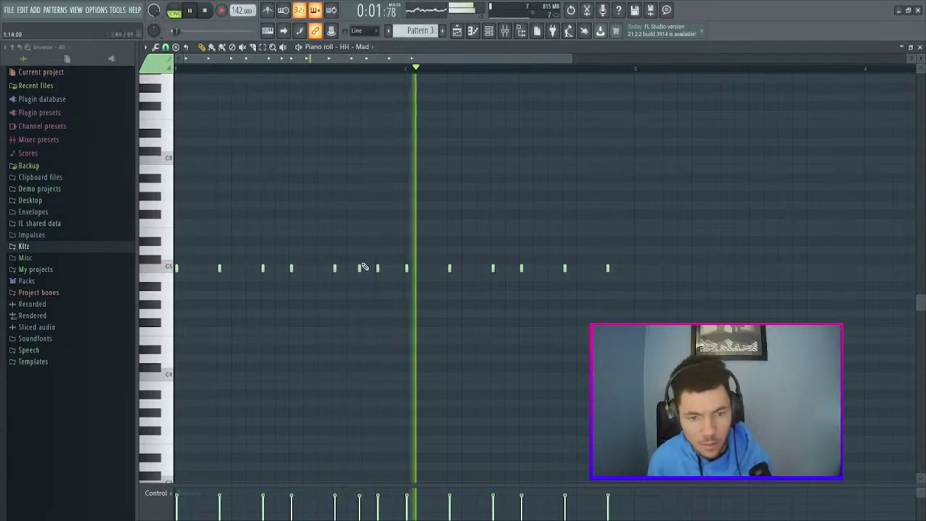
# - Add an extra hi-hat hit between steps 12 and 15 of bar 1, shifting it closer to step 12 while playing the song
pyautogui.click(357, 268)
pyautogui.press('space')
pyautogui.press('space')
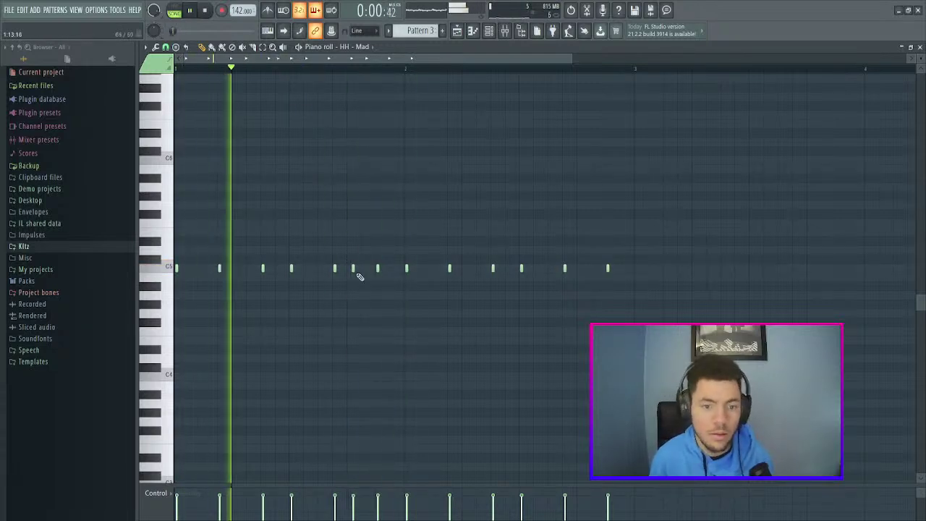
pyautogui.press('space')
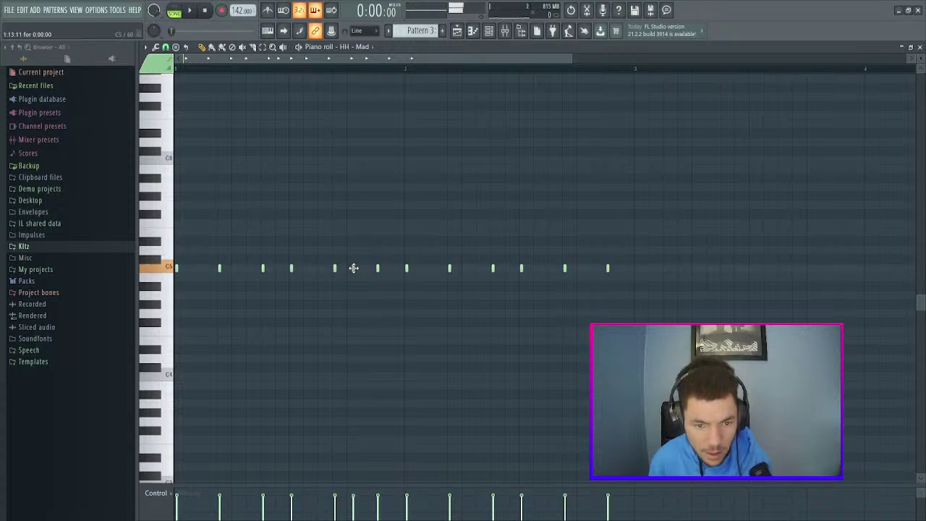
pyautogui.press('space')
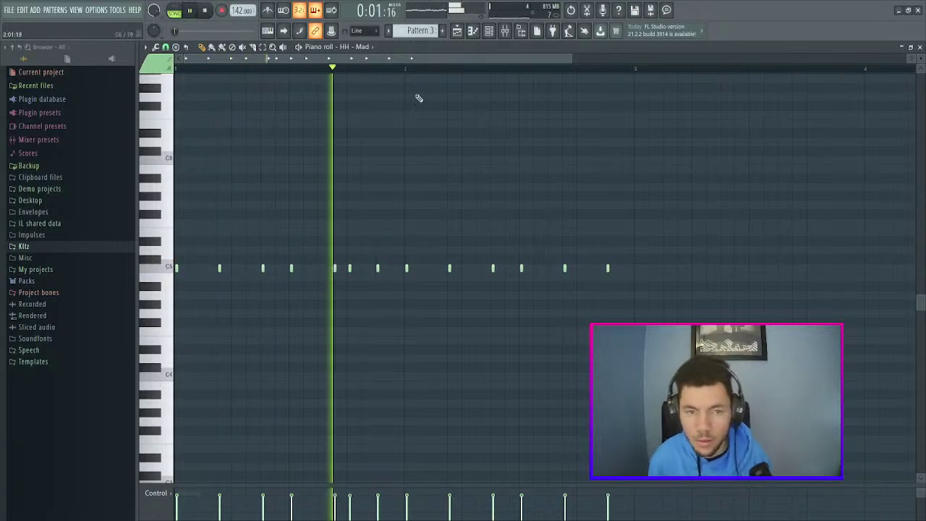
pyautogui.moveTo(410, 61)
pyautogui.mouseDown()
pyautogui.moveTo(418, 102)
pyautogui.moveTo(423, 85)
pyautogui.moveTo(411, 61)
pyautogui.mouseUp()
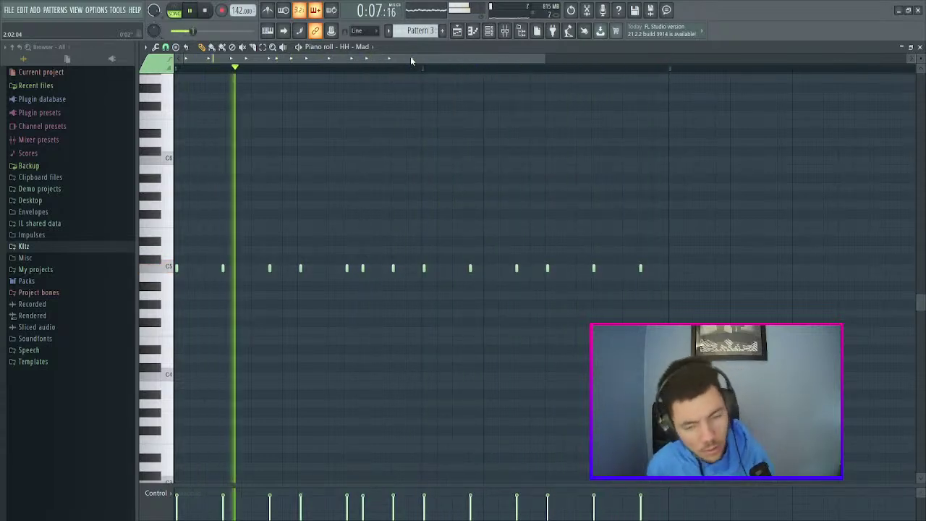
# - Move the extra hi-hat hit to step 16 of bar 1, nudge it slightly later, and play the song
pyautogui.press('space')
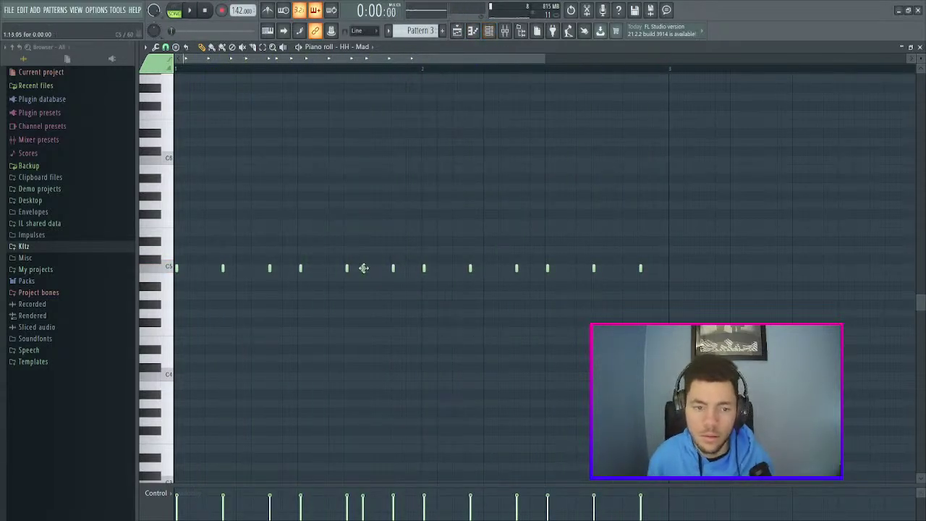
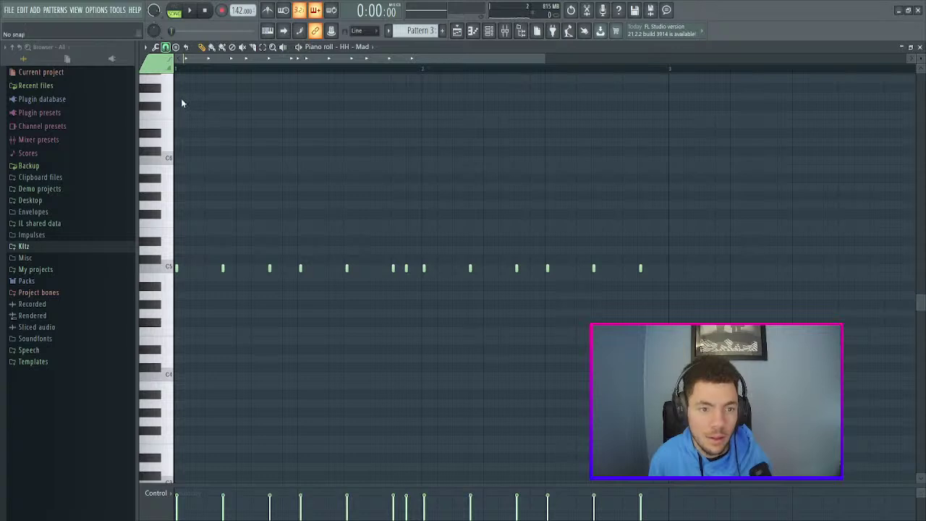
pyautogui.click(406, 268)
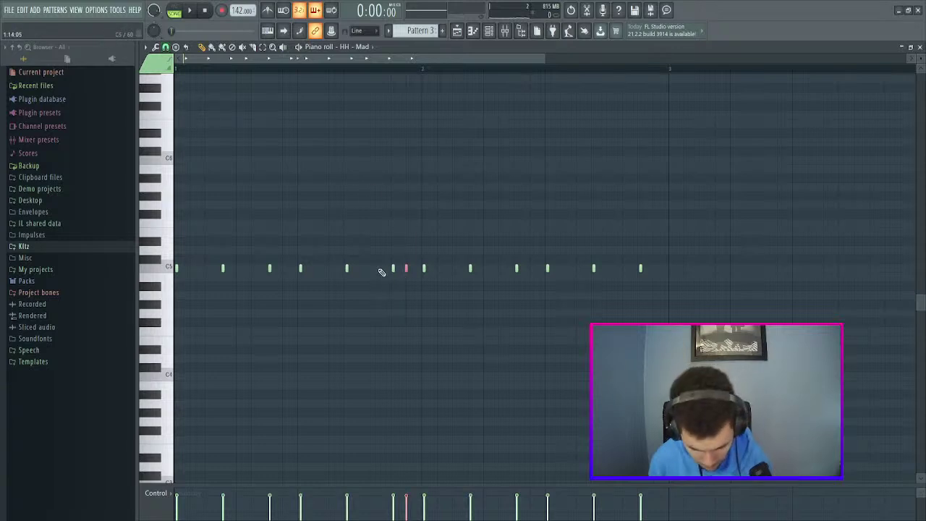
pyautogui.press('space')
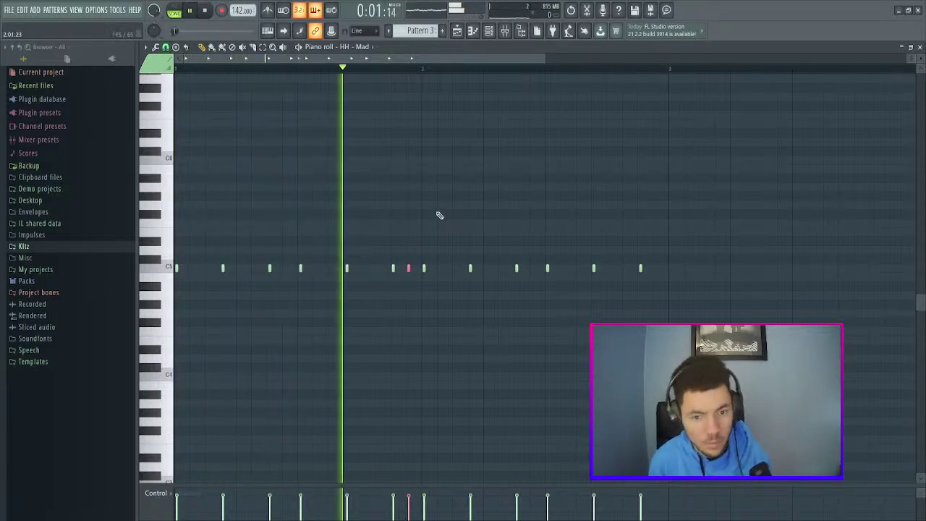
# - Play the song in the playlist, stop it, and create an empty Pattern 4
pyautogui.click(458, 32)
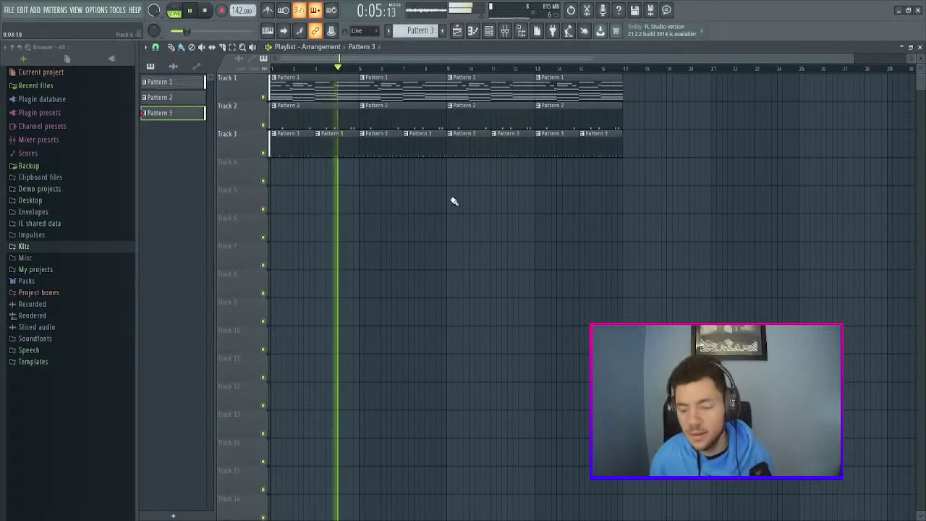
pyautogui.click(490, 32)
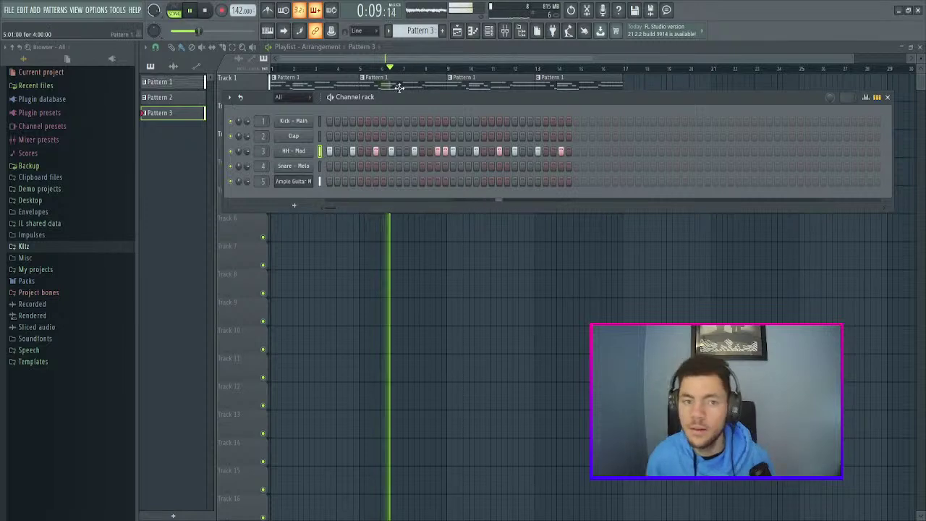
pyautogui.rightClick(509, 271)
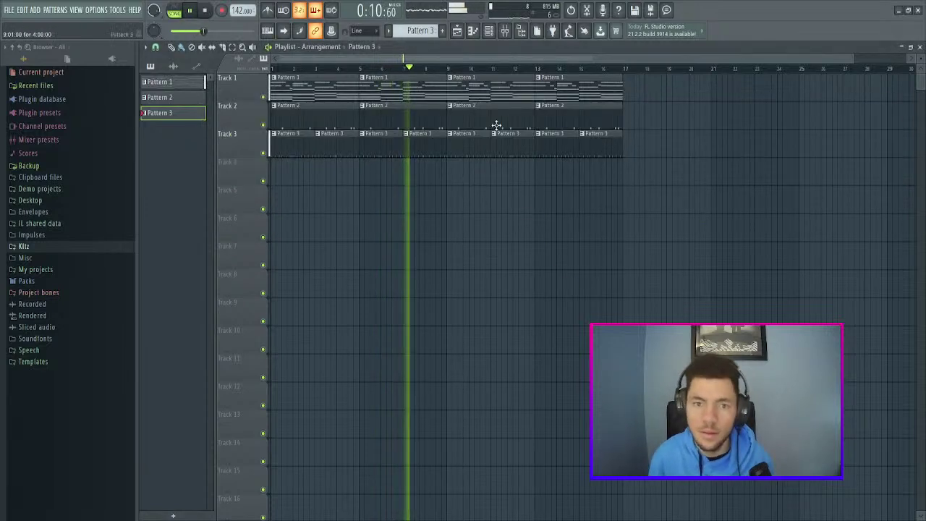
pyautogui.click(490, 32)
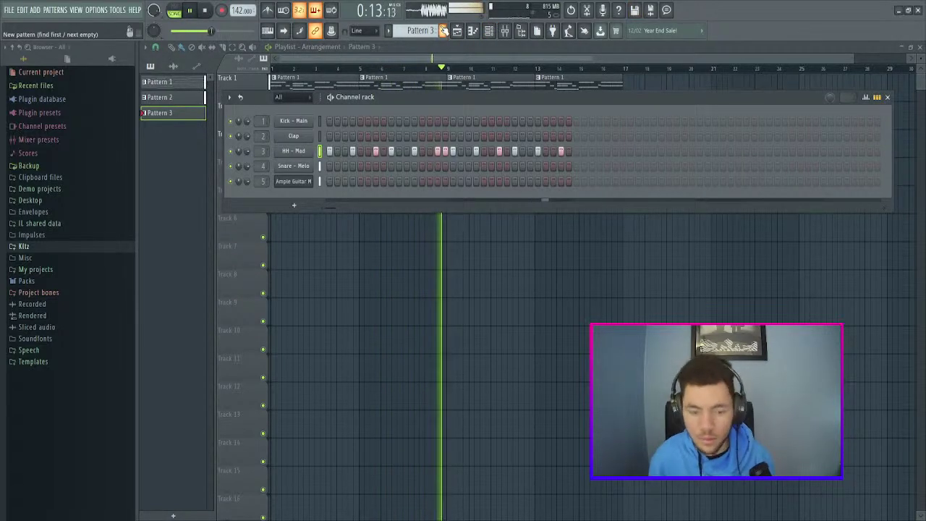
pyautogui.press('space')
pyautogui.press('F4')
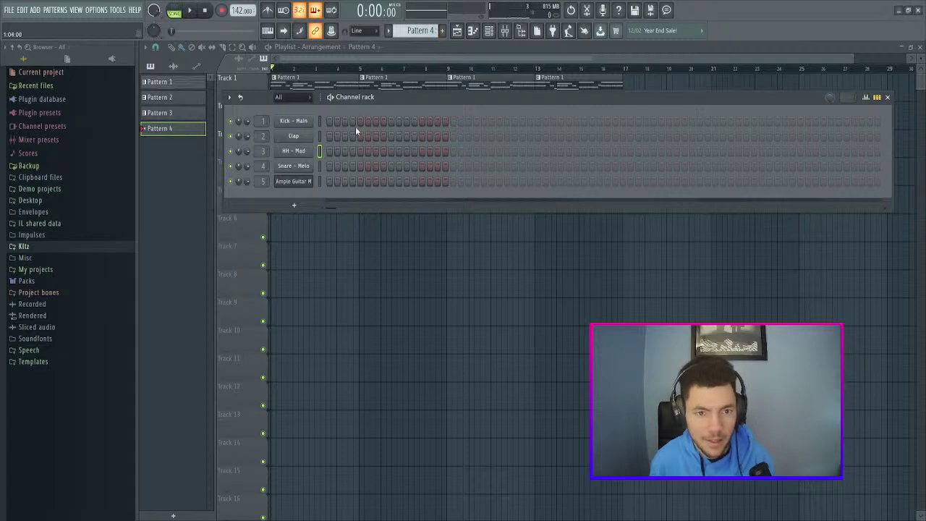
# - Open the Kick - Main channel's piano roll in Pattern 4 and audition a kick rhythm at C5
pyautogui.click(330, 121)
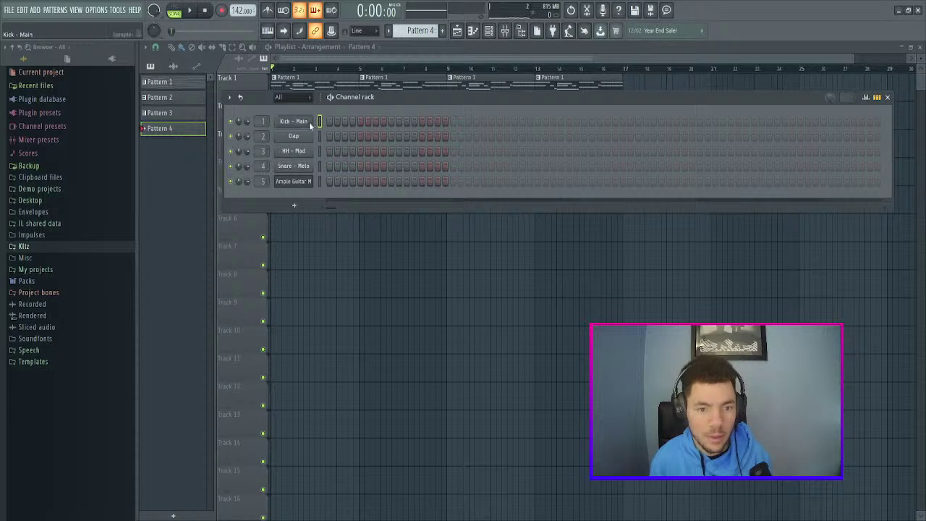
pyautogui.press('F7')
pyautogui.press('z')
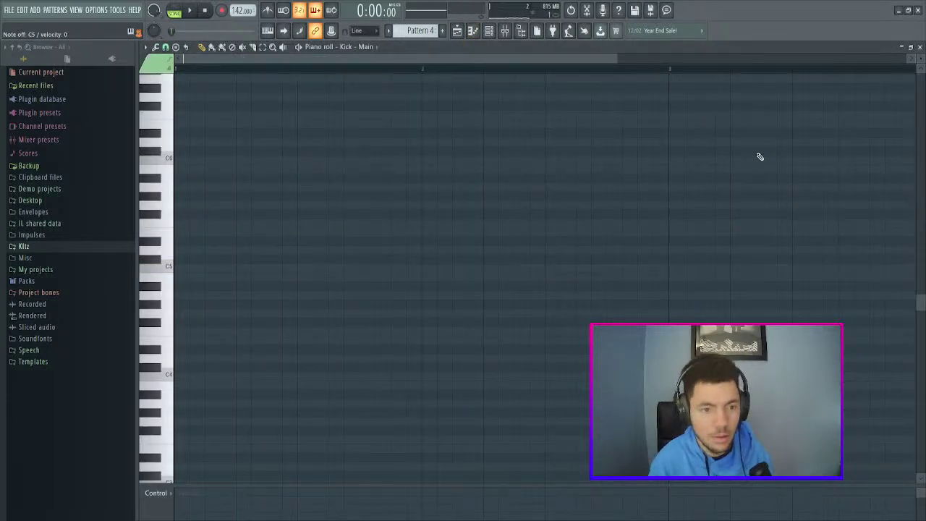
pyautogui.press('z')
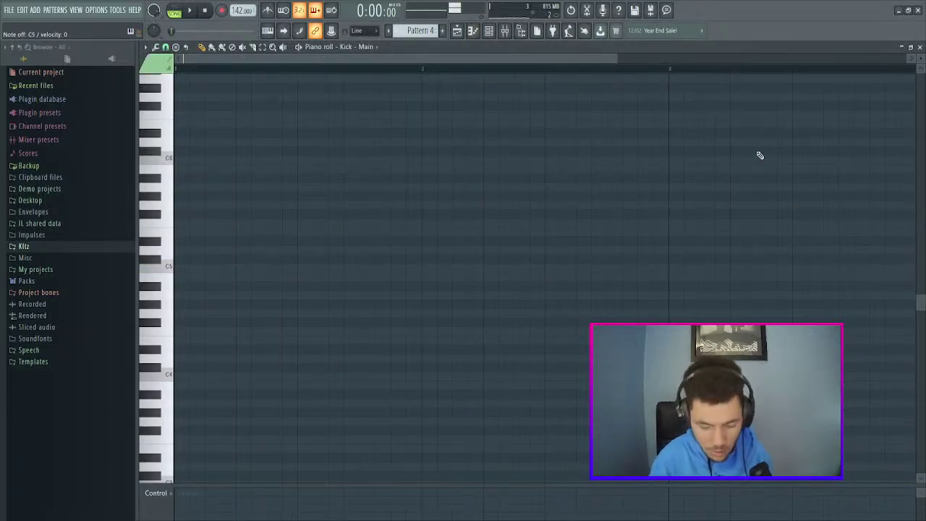
pyautogui.press('z')
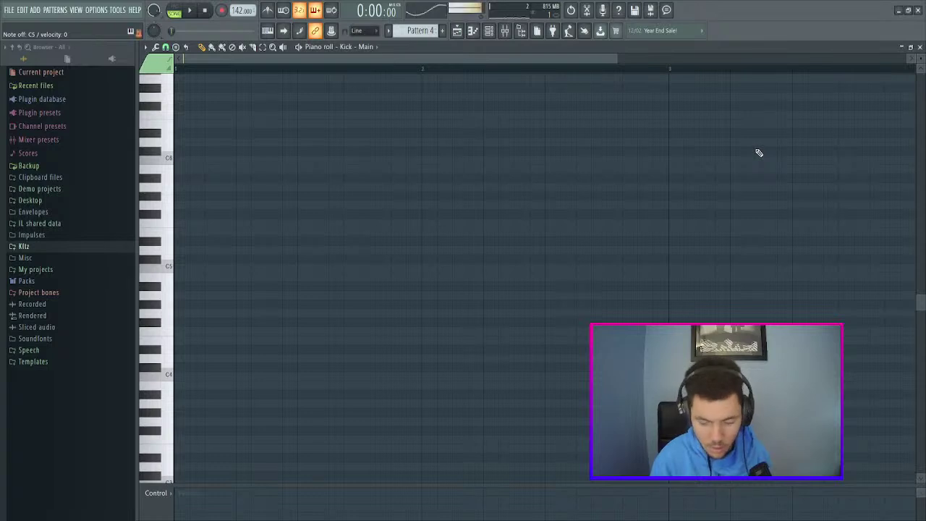
pyautogui.press('z')
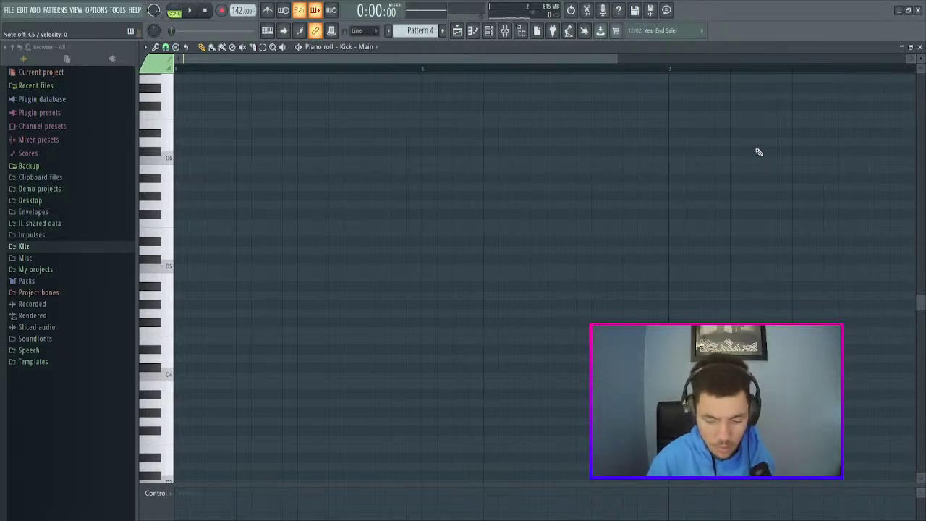
pyautogui.press('z')
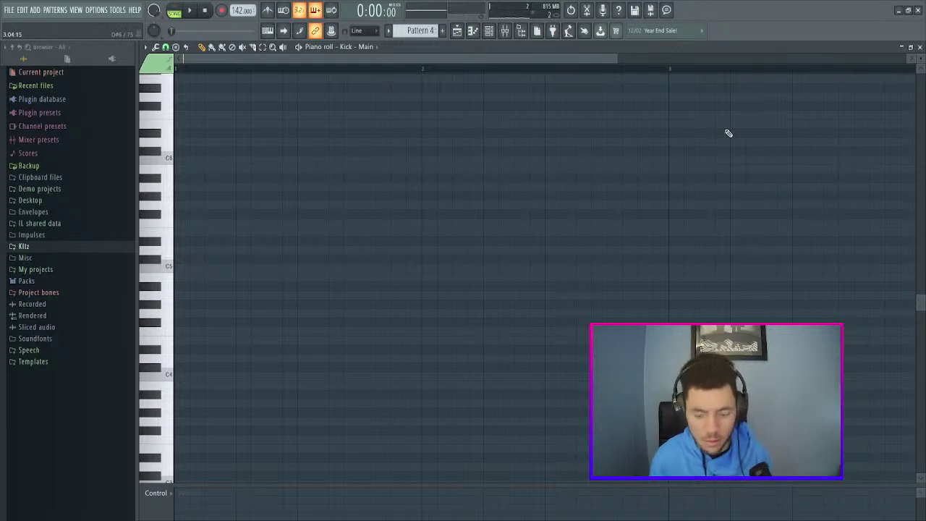
pyautogui.press('z')
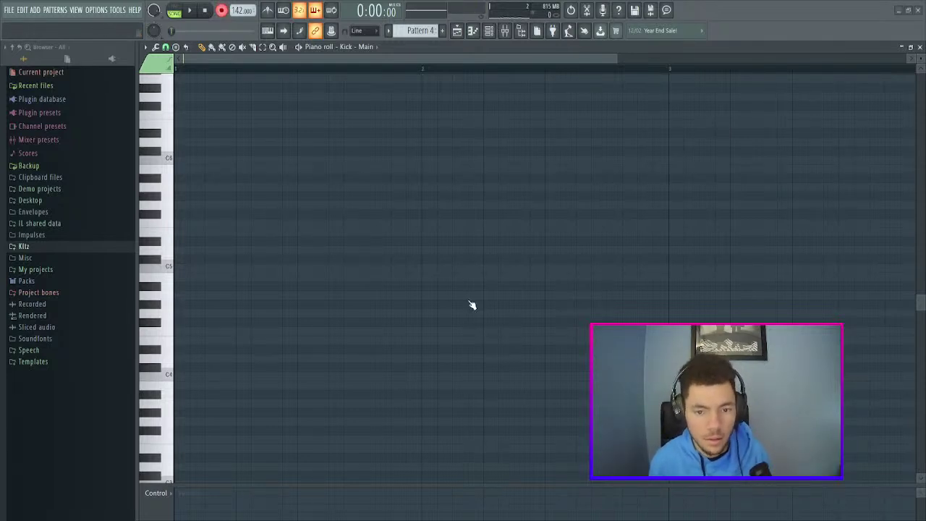
# - Record a live pass of C5 kick hits over the song and quantize all the recorded notes
pyautogui.click(192, 13)
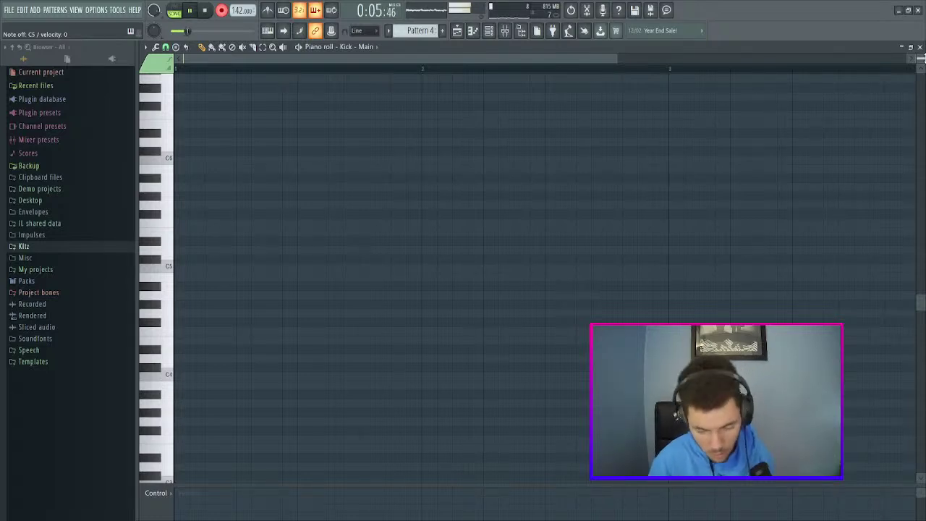
pyautogui.press('space')
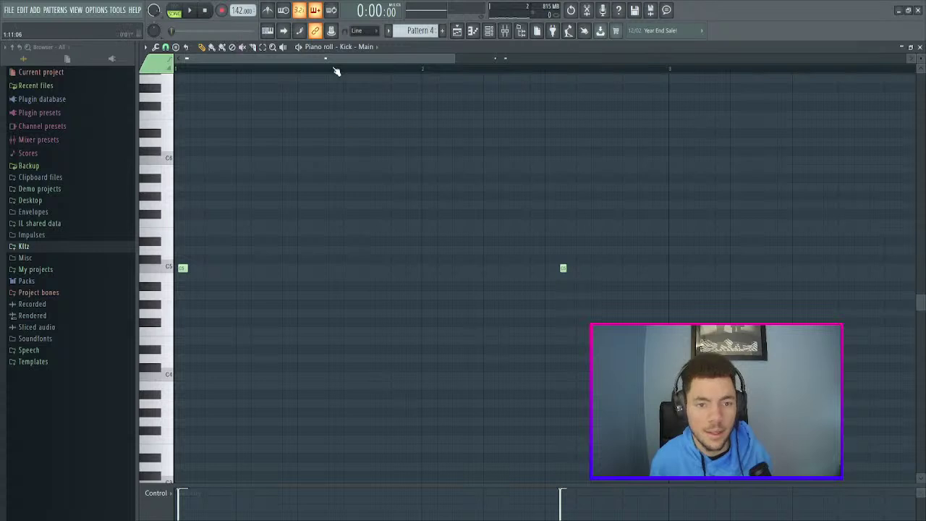
pyautogui.scroll(-9, 337, 59)
pyautogui.scroll(3, 338, 59)
pyautogui.moveTo(697, 184); pyautogui.dragTo(4, 355)
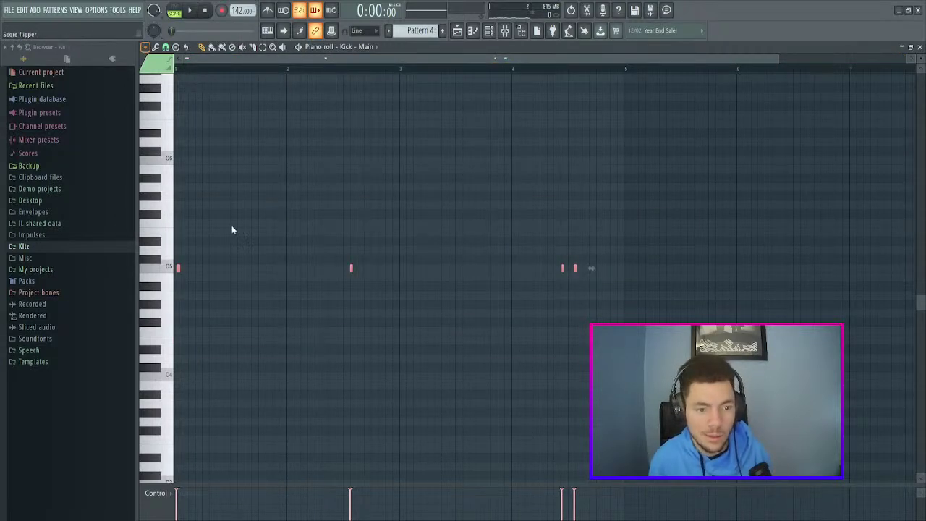
pyautogui.click(244, 133)
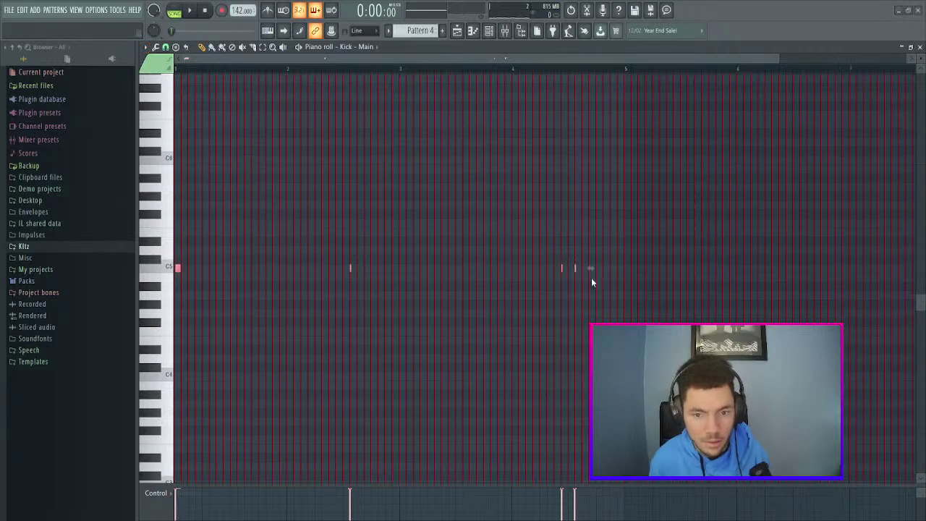
pyautogui.click(702, 282)
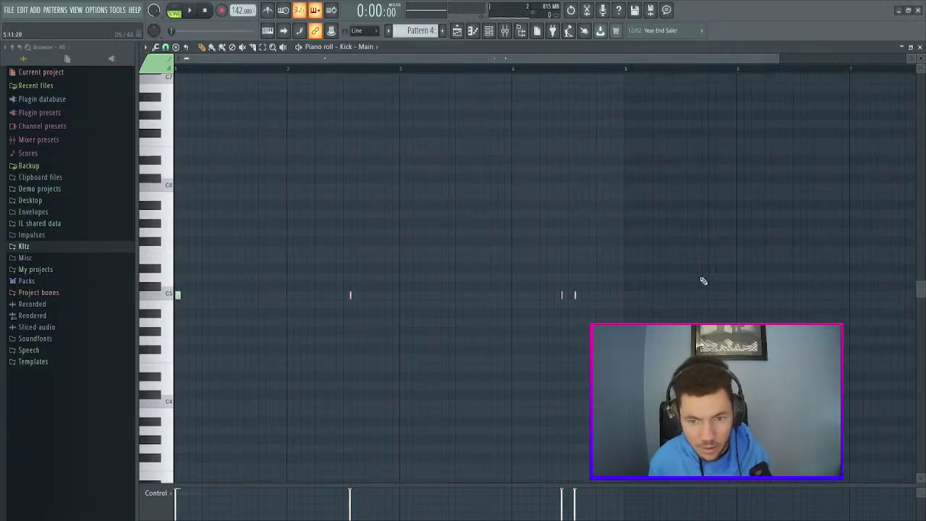
# - Select all the recorded kick notes and shift them slightly earlier so the first one starts on bar 1
pyautogui.scroll(3, 571, 58)
pyautogui.scroll(-2, 869, 217)
pyautogui.moveTo(877, 219); pyautogui.dragTo(7, 407)
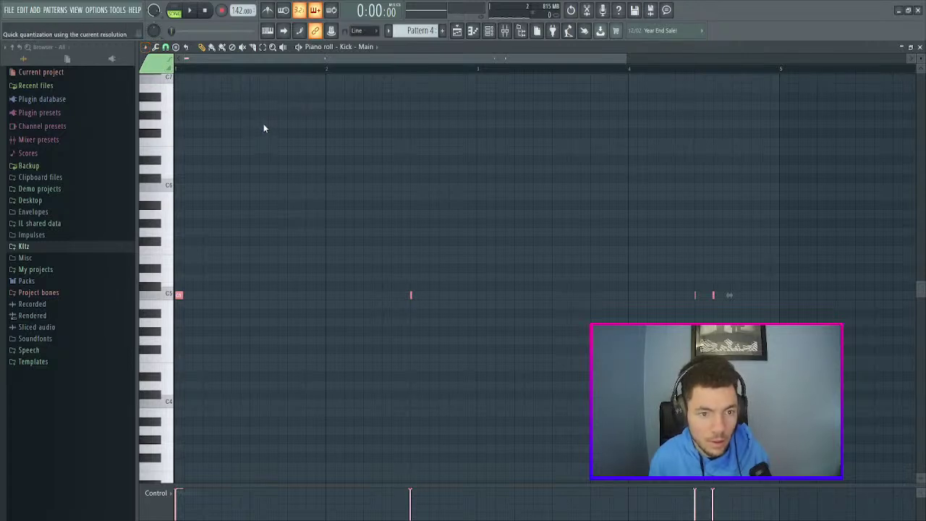
pyautogui.moveTo(178, 294); pyautogui.dragTo(158, 291)
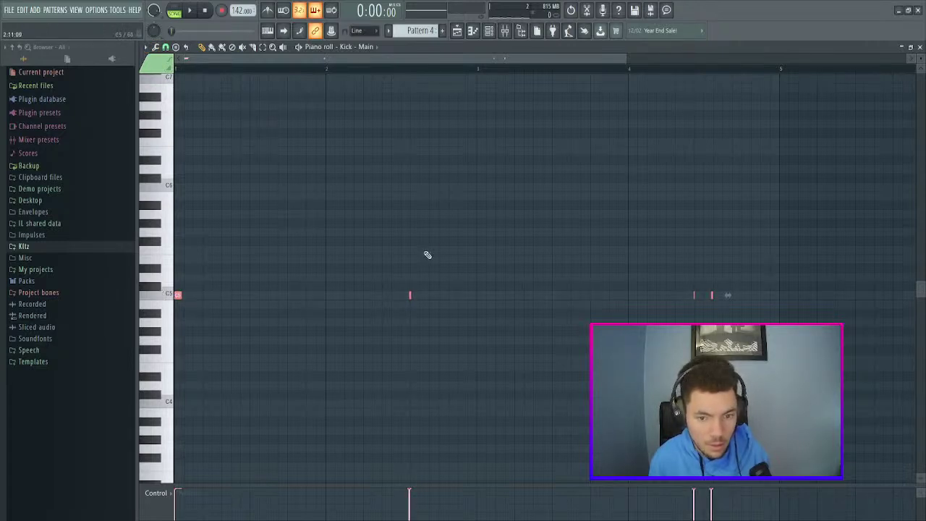
# - Align the later kicks to step 10 of bar 2 and steps 8 and 10 of bar 4, and play the song
pyautogui.scroll(5, 427, 60)
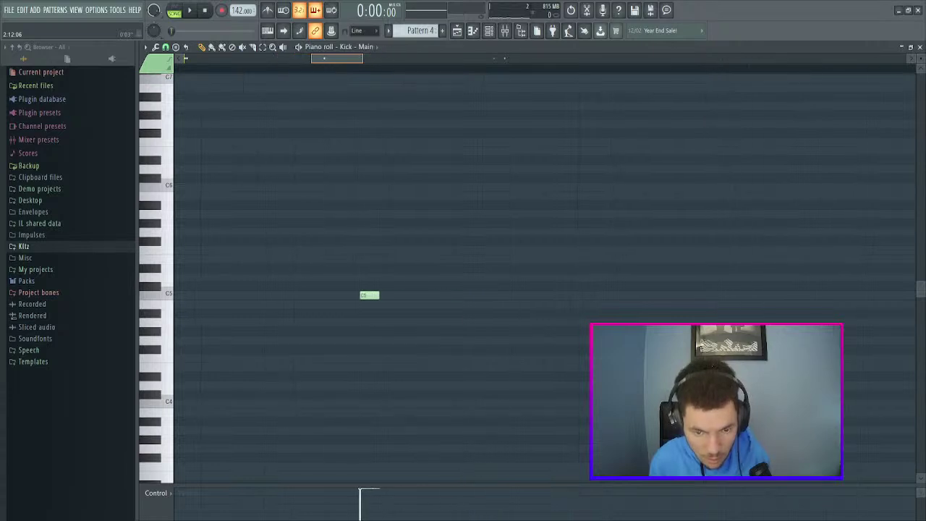
pyautogui.moveTo(365, 297); pyautogui.dragTo(382, 298)
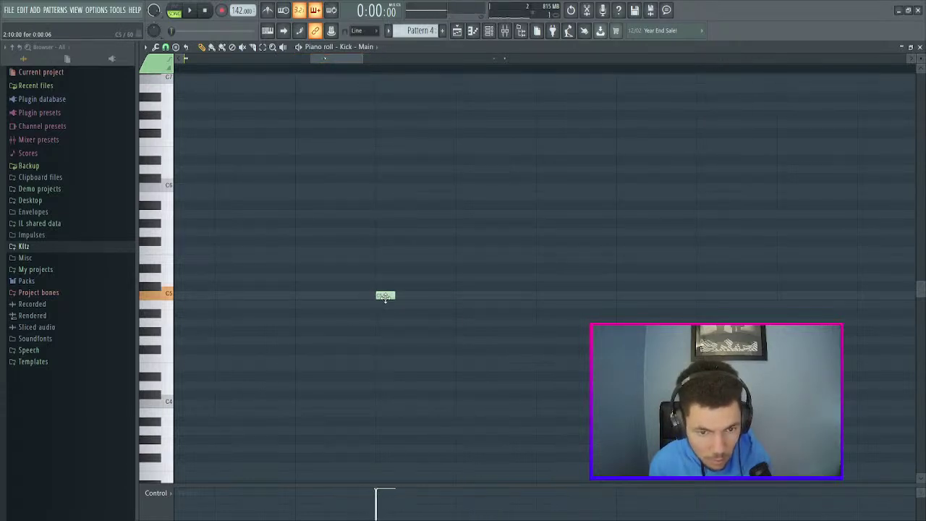
pyautogui.moveTo(344, 60); pyautogui.dragTo(507, 61)
pyautogui.scroll(2, 506, 61)
pyautogui.moveTo(541, 297); pyautogui.dragTo(548, 297)
pyautogui.moveTo(703, 297); pyautogui.dragTo(720, 297)
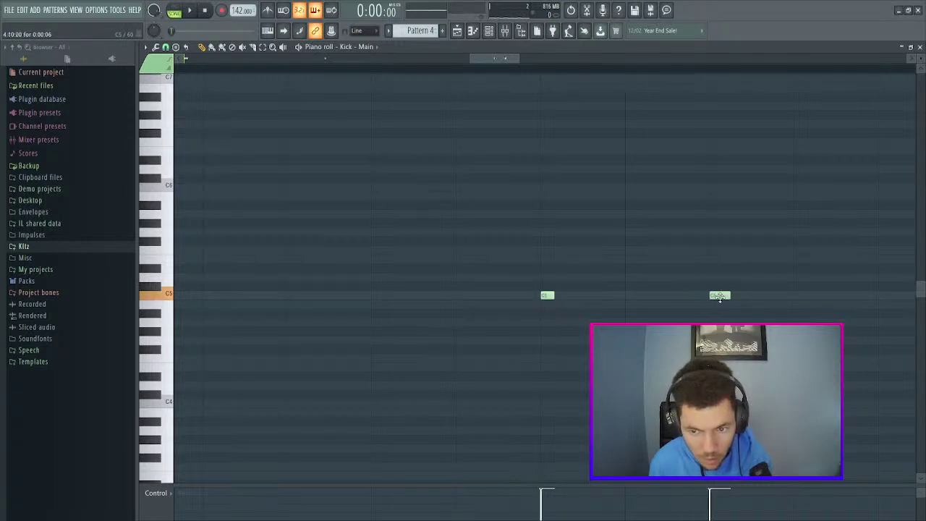
pyautogui.press('space')
pyautogui.scroll(-3, 480, 64)
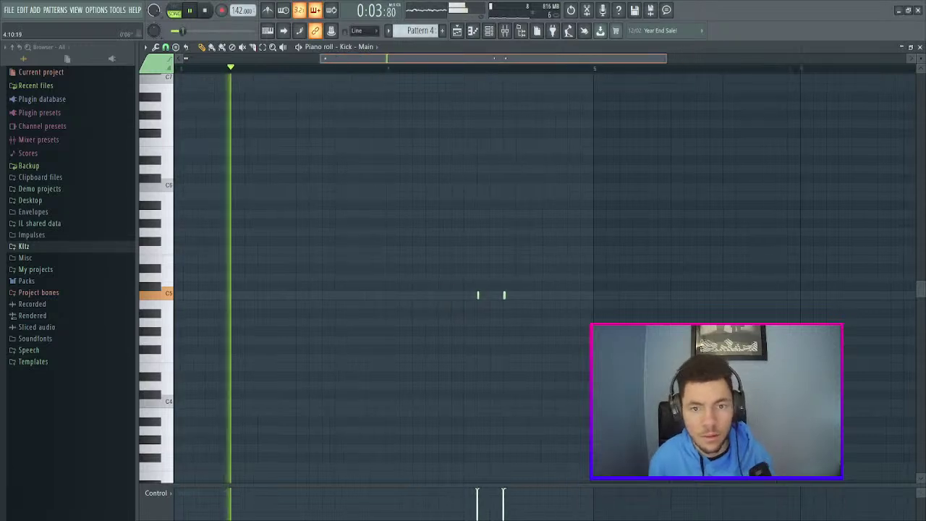
pyautogui.press('space')
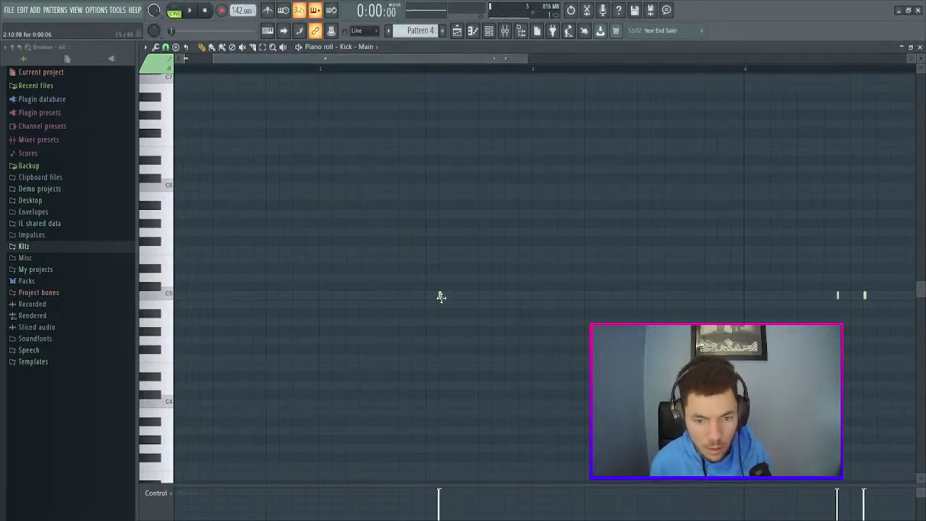
# - Replace the bar 2 kick with one at step 9 and play the song
pyautogui.moveTo(441, 296); pyautogui.dragTo(429, 299)
pyautogui.rightClick(429, 297)
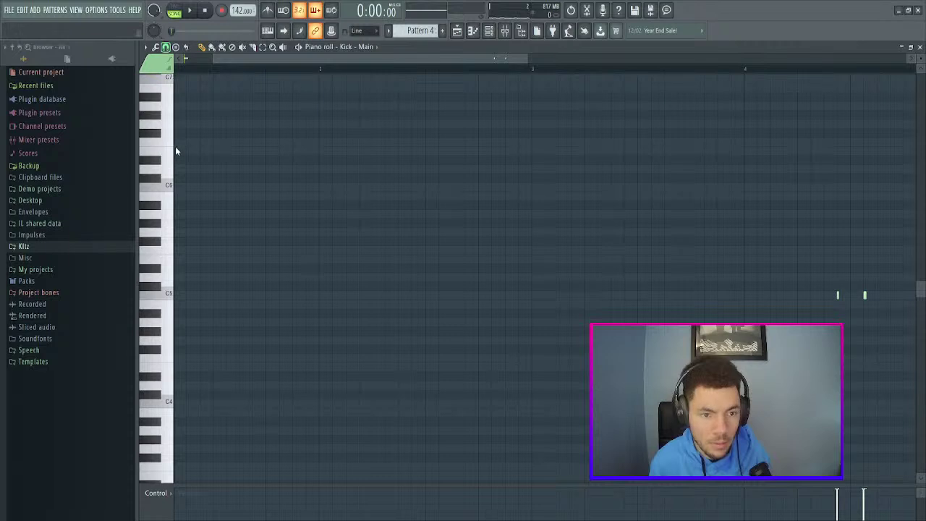
pyautogui.click(427, 304)
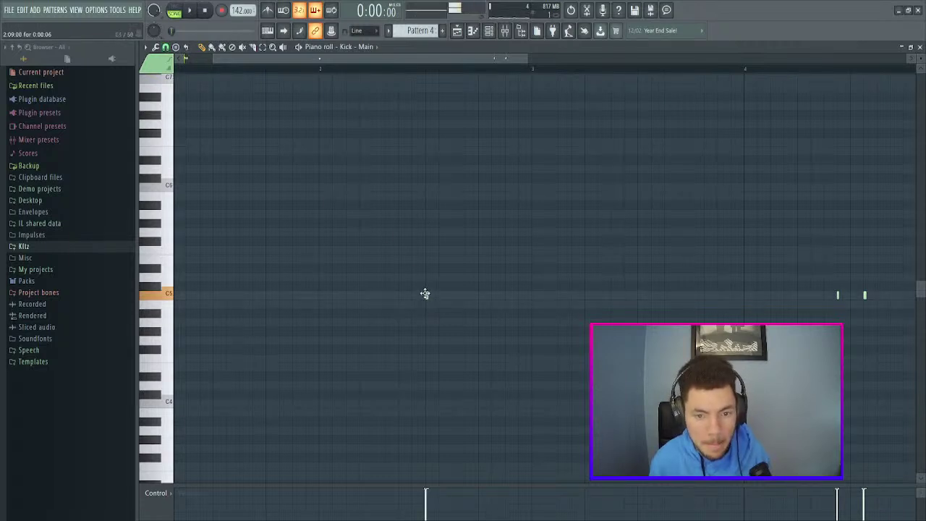
pyautogui.press('space')
pyautogui.scroll(-4, 381, 72)
pyautogui.moveTo(851, 58); pyautogui.dragTo(548, 58)
pyautogui.scroll(-4, 382, 72)
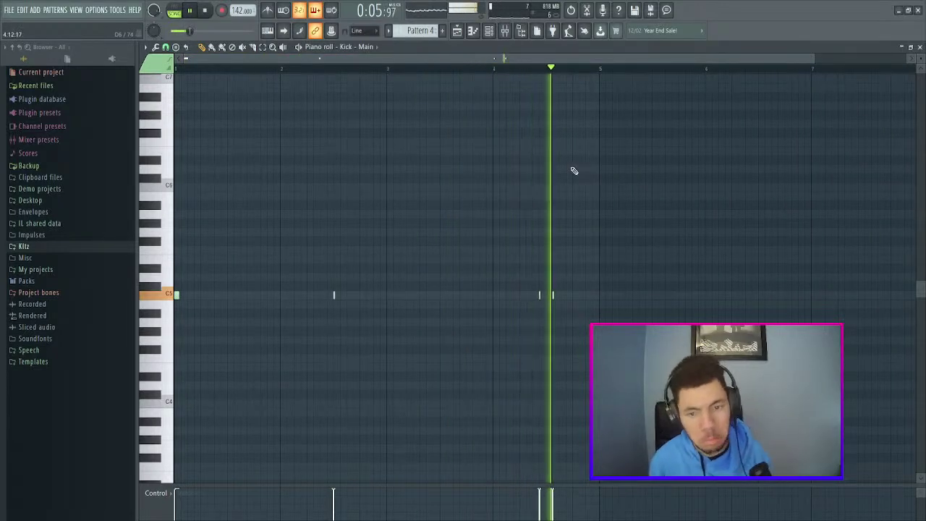
# - Move the two bar 4 kicks one step earlier, to steps 7 and 9, and play the song
pyautogui.press('space')
pyautogui.scroll(1, 512, 59)
pyautogui.scroll(4, 512, 59)
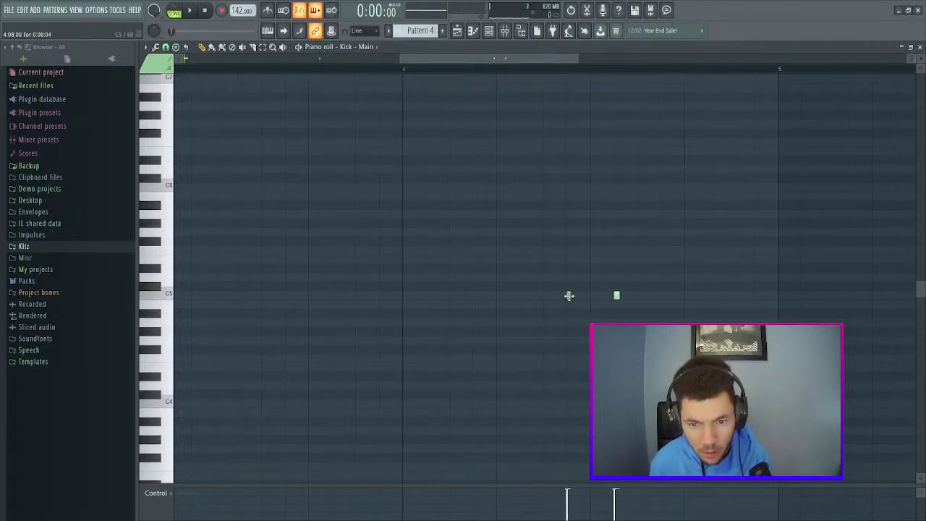
pyautogui.moveTo(614, 295); pyautogui.dragTo(588, 299)
pyautogui.press('space')
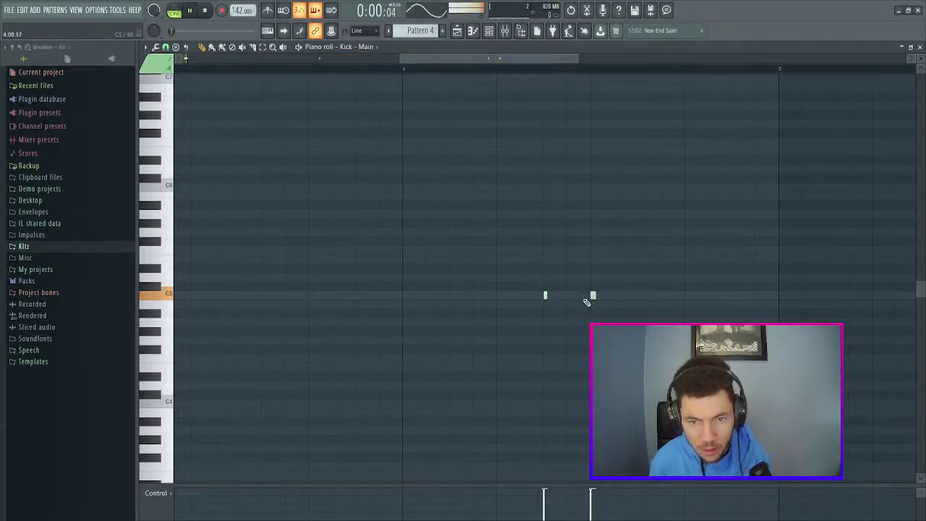
pyautogui.scroll(-4, 494, 75)
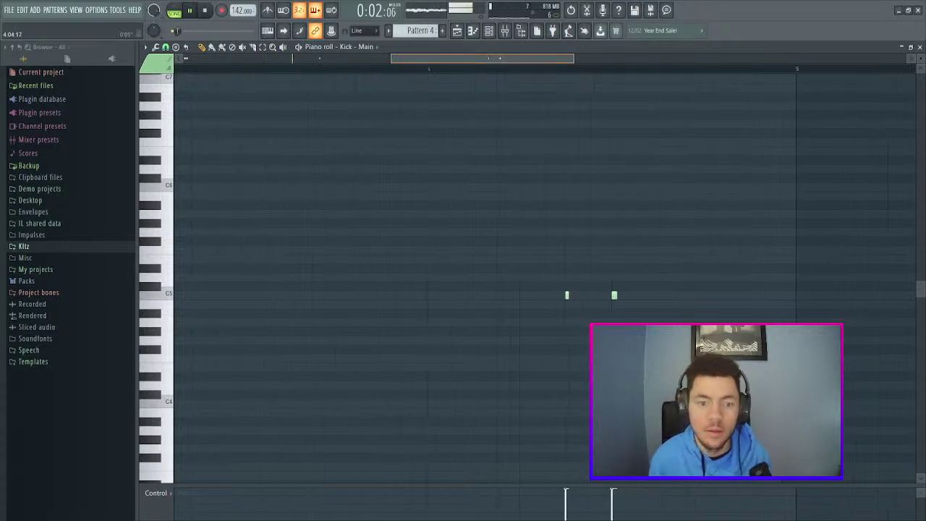
pyautogui.press('space')
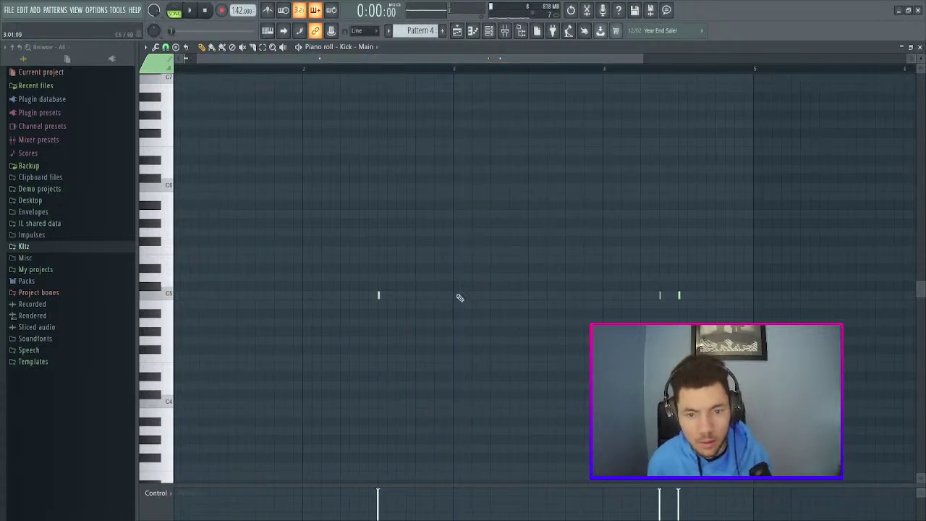
# - Add a kick at step 7 of bar 3 during playback, select all the kick notes, and play the song
pyautogui.press('space')
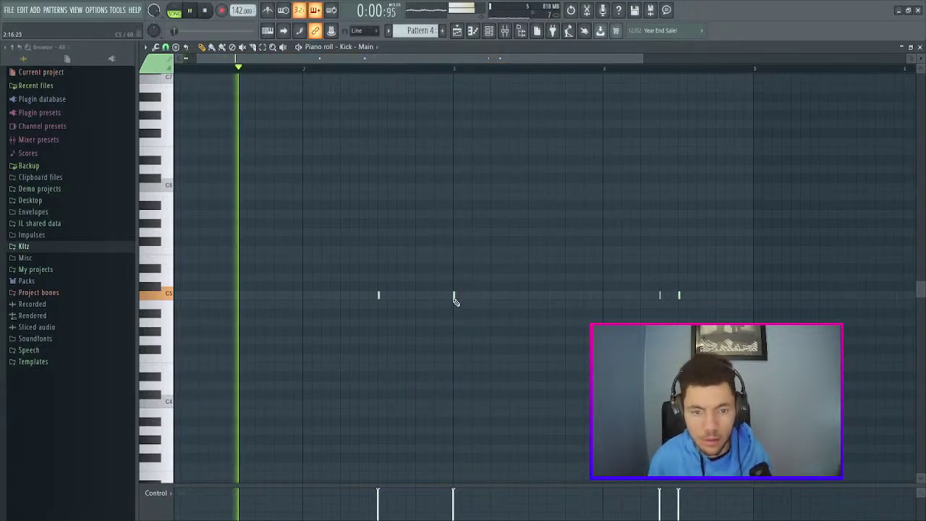
pyautogui.moveTo(454, 297); pyautogui.dragTo(511, 296)
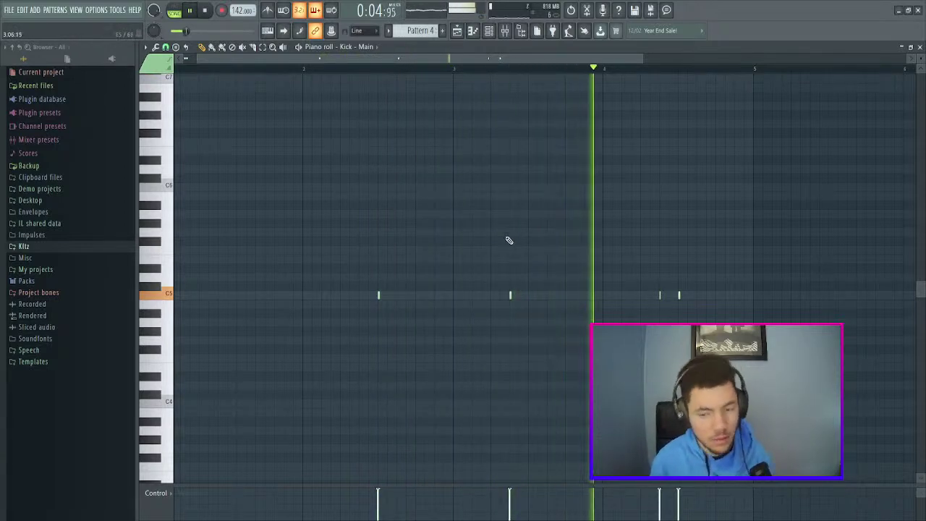
pyautogui.press('space')
pyautogui.moveTo(726, 254); pyautogui.dragTo(167, 351)
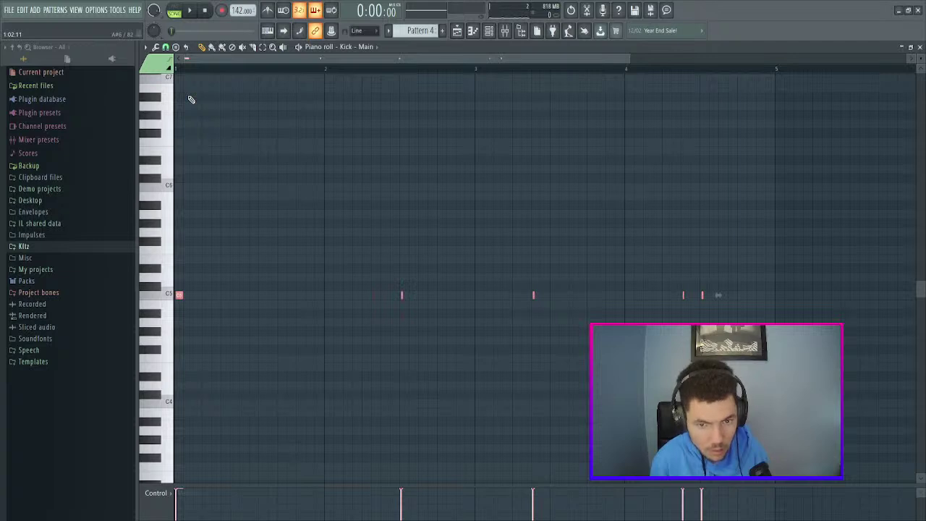
pyautogui.press('space')
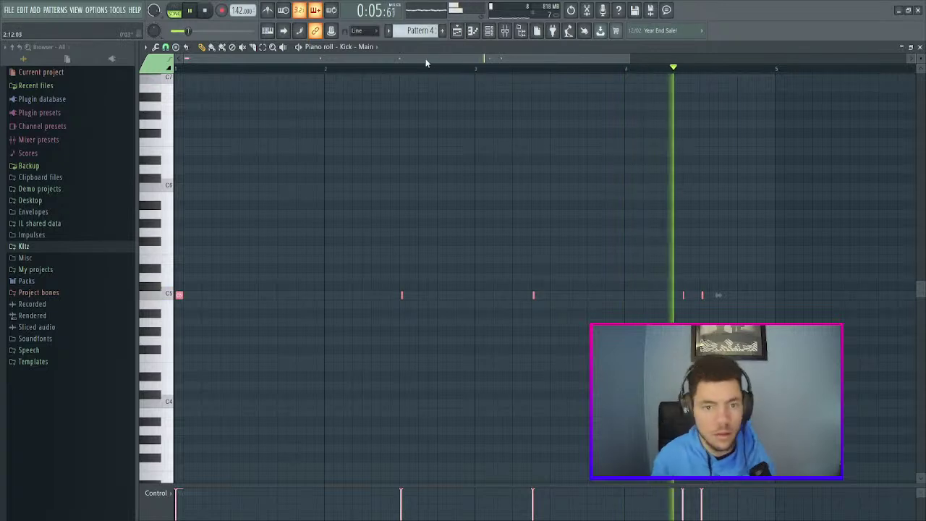
# - Repeat the Pattern 4 clip three more times along Track 4 to fill 16 bars, and play the arrangement
pyautogui.scroll(-2, 429, 60)
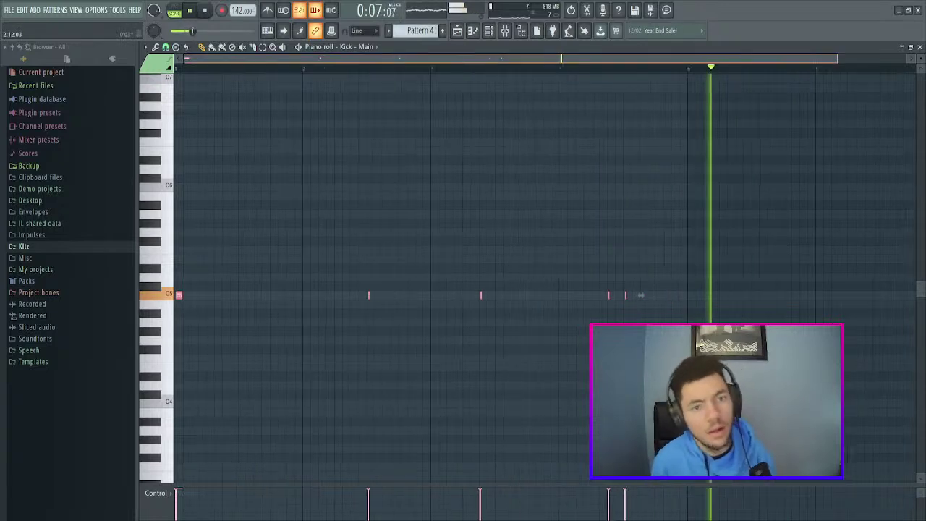
pyautogui.click(457, 32)
pyautogui.press('space')
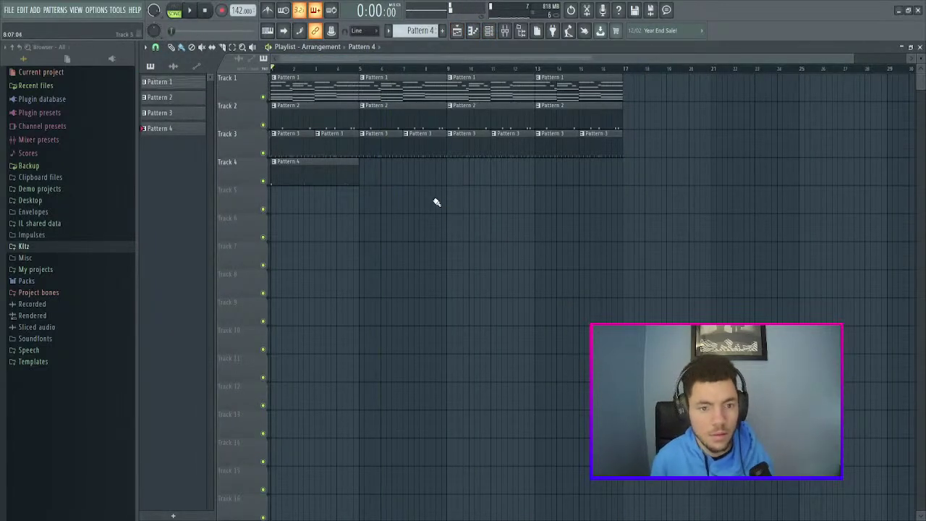
pyautogui.moveTo(414, 197); pyautogui.dragTo(269, 170)
pyautogui.hotkey('ctrl', 'b')
pyautogui.hotkey('ctrl', 'b')
pyautogui.hotkey('ctrl', 'b')
pyautogui.rightClick(410, 267)
pyautogui.press('space')
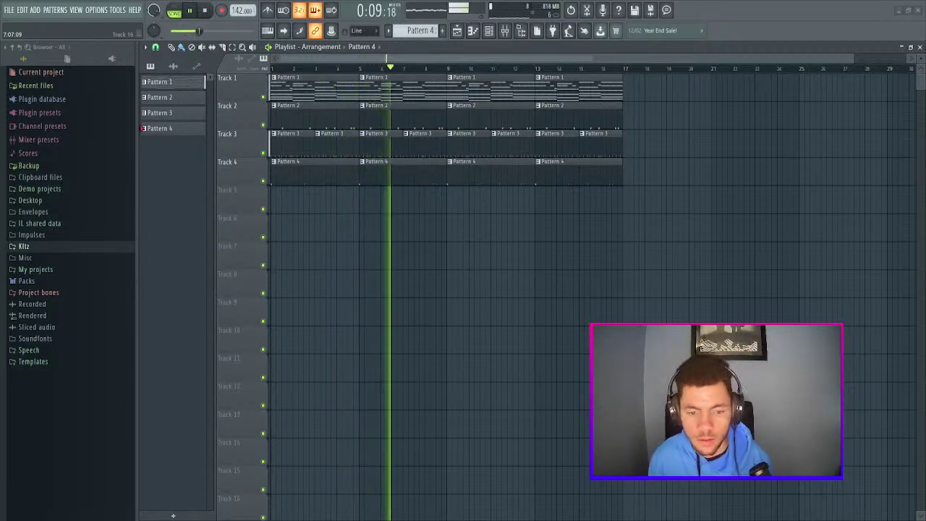
pyautogui.press('space')
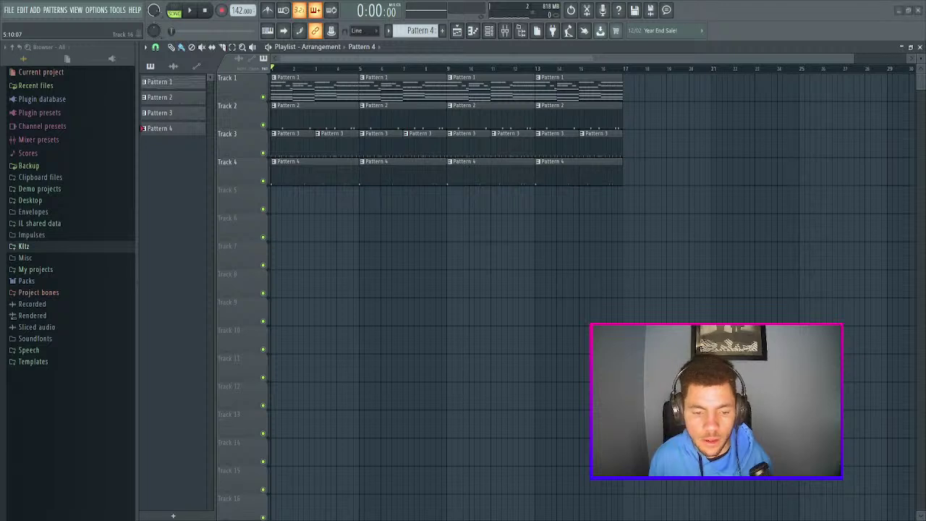
# - Open the 808 folder of the Ultimate NY Drill kit and audition the 808 - Clean and 808 - Basic samples
pyautogui.click(87, 247)
pyautogui.scroll(-5, 80, 261)
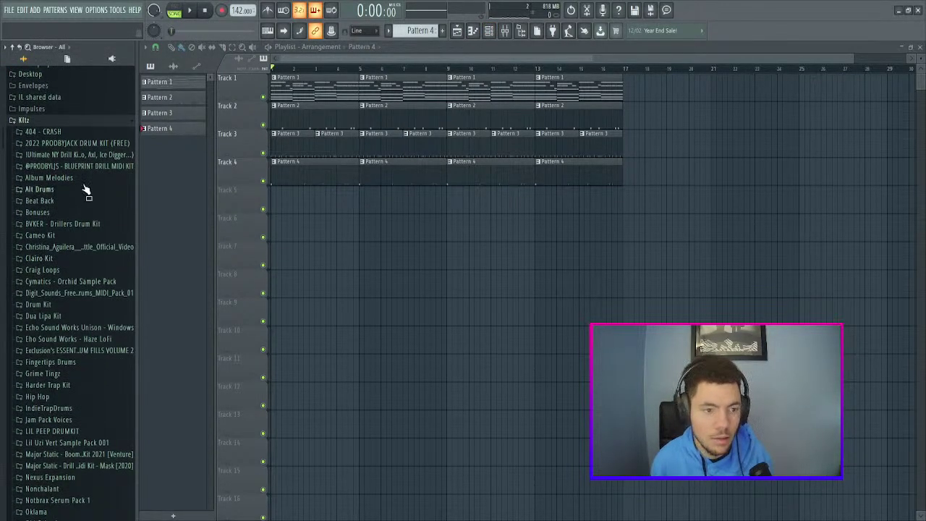
pyautogui.click(86, 165)
pyautogui.scroll(5, 87, 217)
pyautogui.click(87, 292)
pyautogui.click(83, 282)
pyautogui.click(85, 304)
pyautogui.scroll(-5, 83, 350)
pyautogui.scroll(-2, 83, 350)
pyautogui.click(69, 168)
pyautogui.click(75, 159)
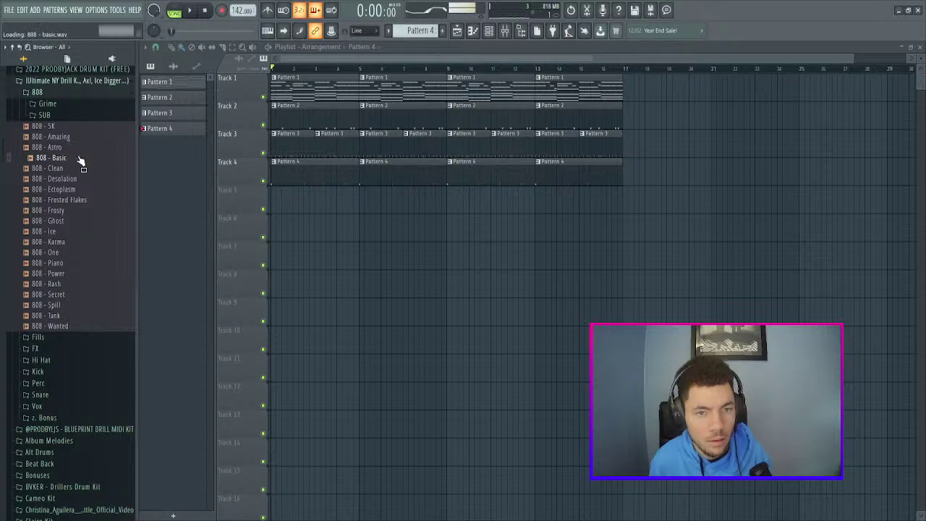
# - Audition the 808 samples from Power up to Ice, and add 808 - Ice as a new channel routed to mixer track 6
pyautogui.click(490, 30)
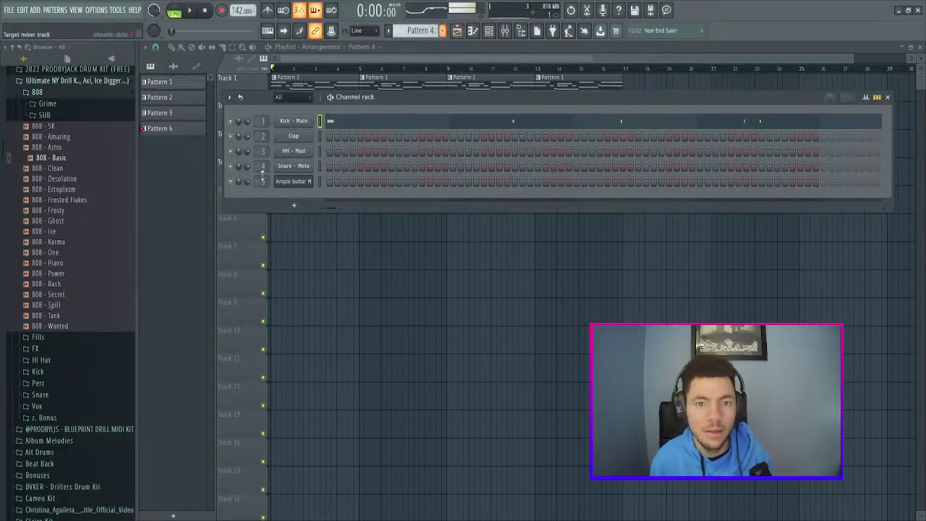
pyautogui.click(69, 273)
pyautogui.click(71, 264)
pyautogui.click(74, 254)
pyautogui.click(75, 243)
pyautogui.click(71, 254)
pyautogui.click(72, 242)
pyautogui.click(73, 234)
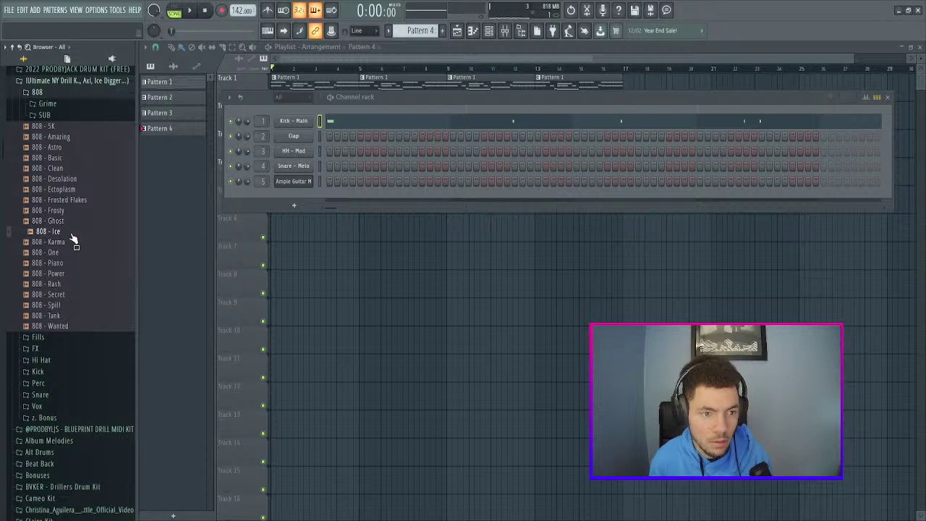
pyautogui.moveTo(72, 239); pyautogui.dragTo(254, 224)
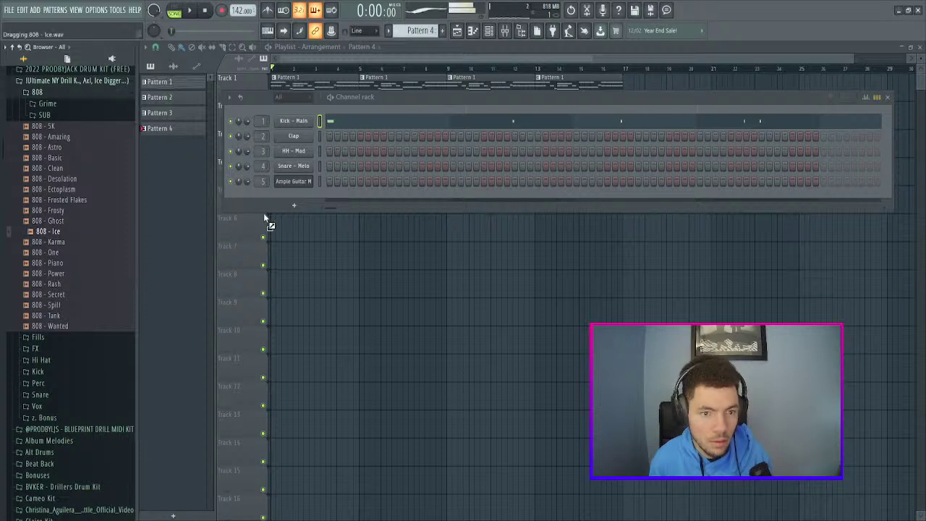
pyautogui.moveTo(288, 197); pyautogui.dragTo(287, 204)
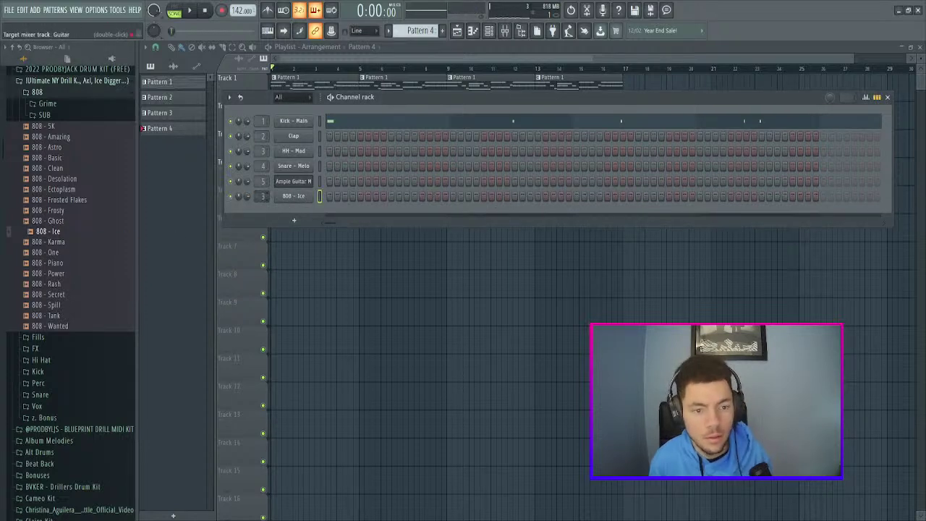
# - Inspect the 808 - Ice sample in Edison and check its root note in the channel settings
pyautogui.press('F7')
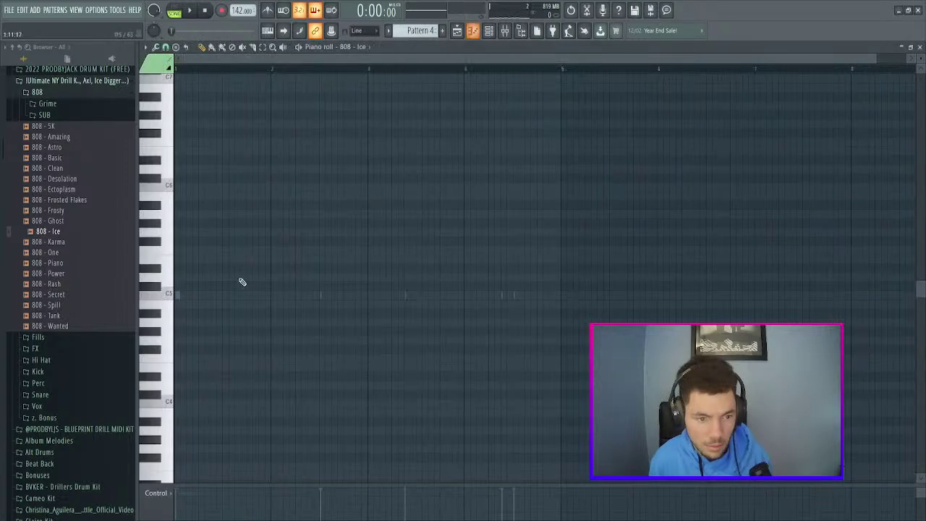
pyautogui.click(490, 31)
pyautogui.click(489, 32)
pyautogui.click(489, 32)
pyautogui.click(293, 196)
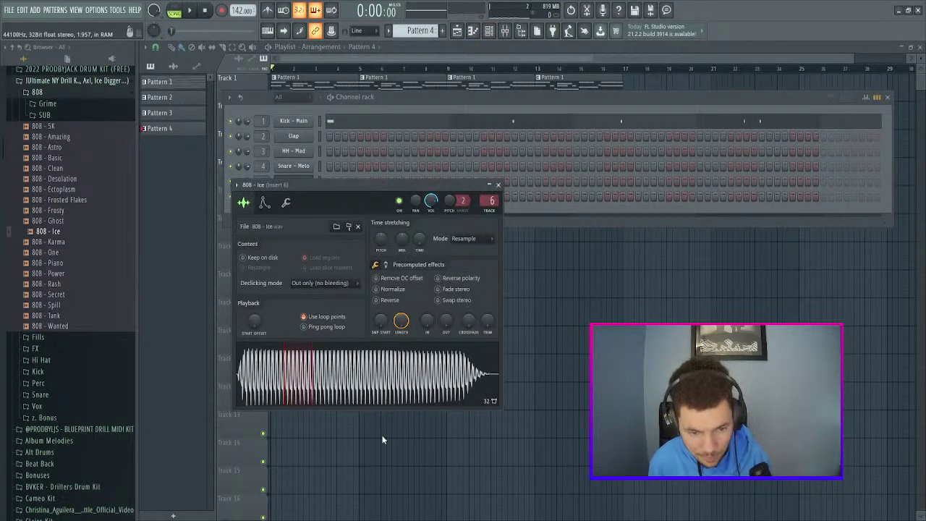
pyautogui.click(391, 397)
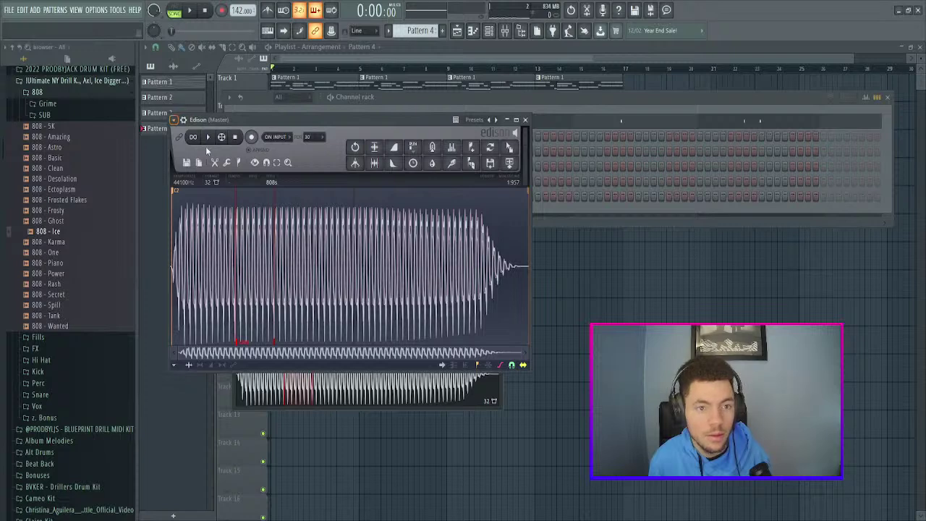
pyautogui.press('Escape')
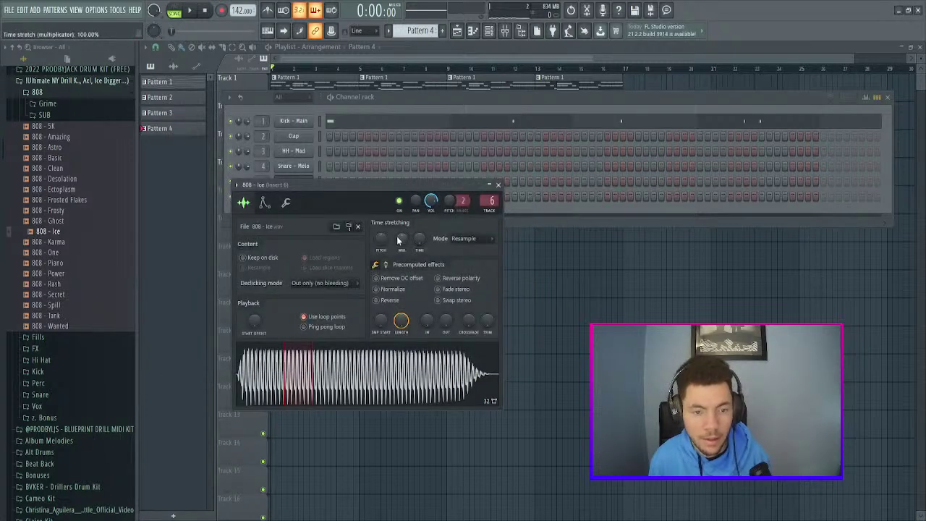
pyautogui.click(265, 203)
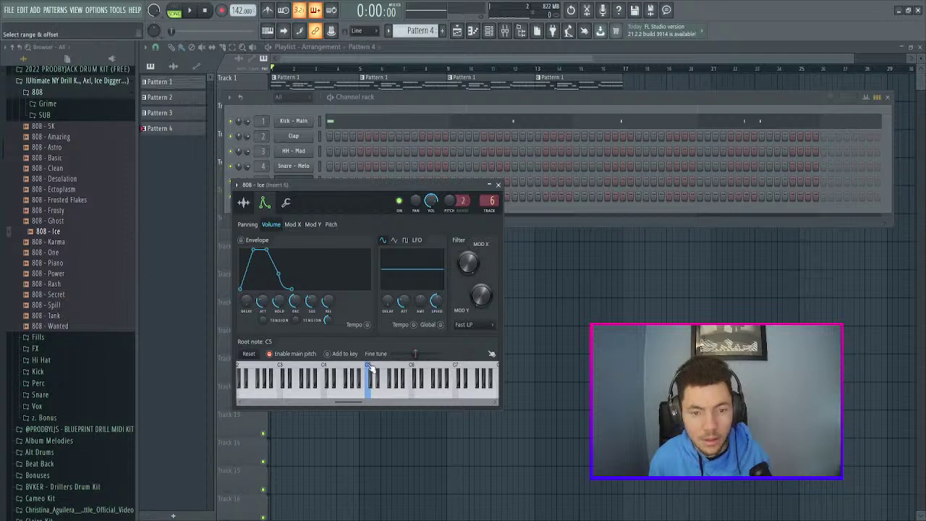
pyautogui.click(497, 185)
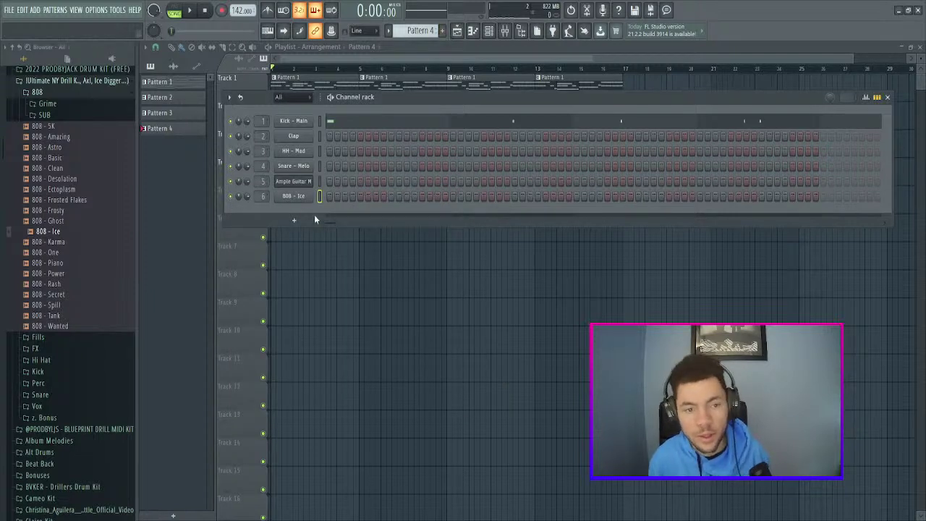
# - Create Pattern 5 and open the 808 MIDI folder of the BLUEPRINT DRILL MIDI KIT
pyautogui.click(444, 31)
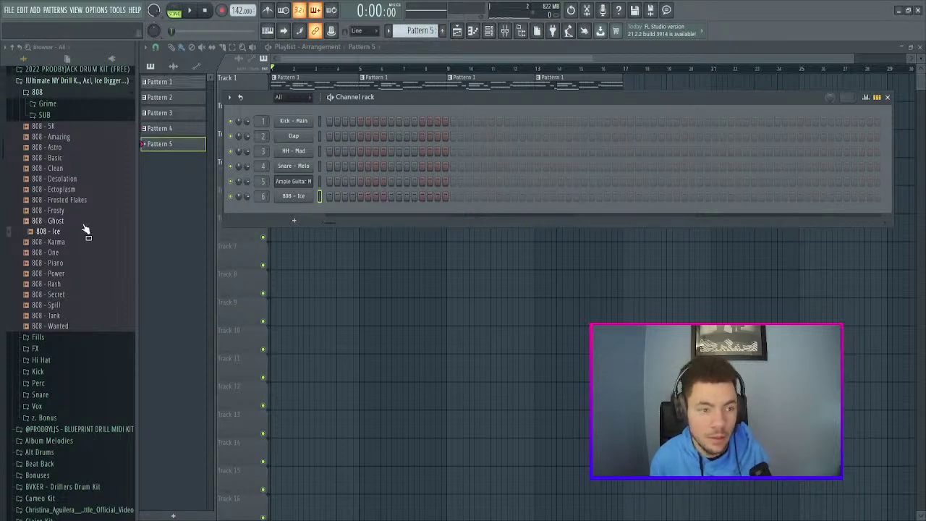
pyautogui.scroll(4, 76, 225)
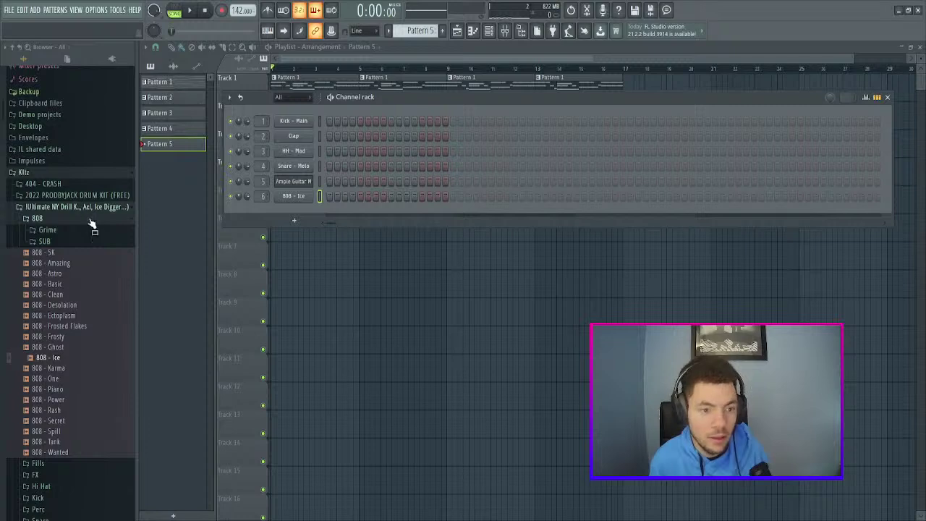
pyautogui.click(88, 219)
pyautogui.click(88, 207)
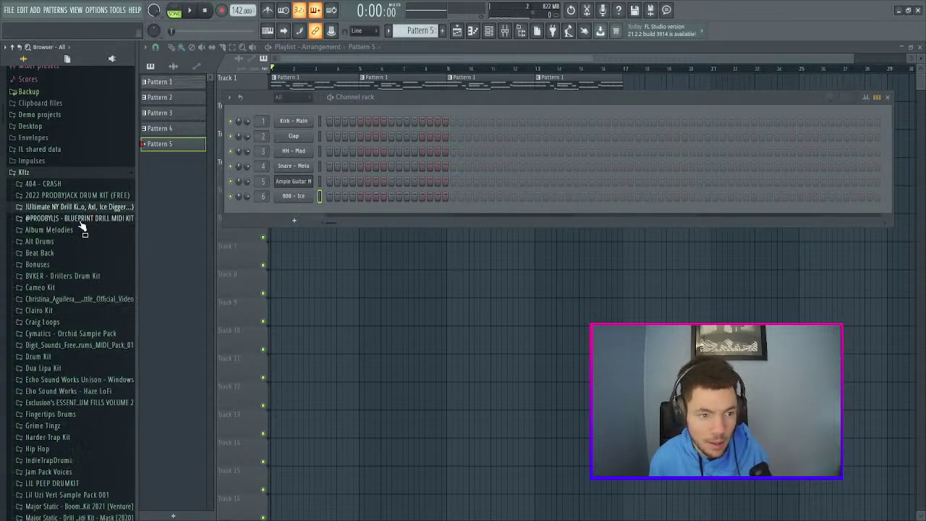
pyautogui.click(87, 219)
pyautogui.click(71, 232)
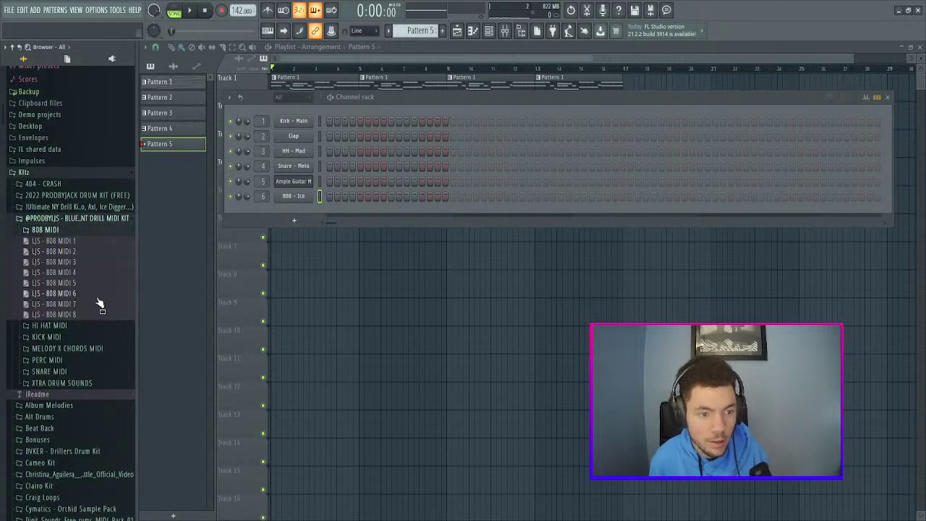
# - Load LJS - 808 MIDI 4 onto the 808 - Ice channel and open that channel's piano roll
pyautogui.moveTo(64, 274); pyautogui.dragTo(294, 275)
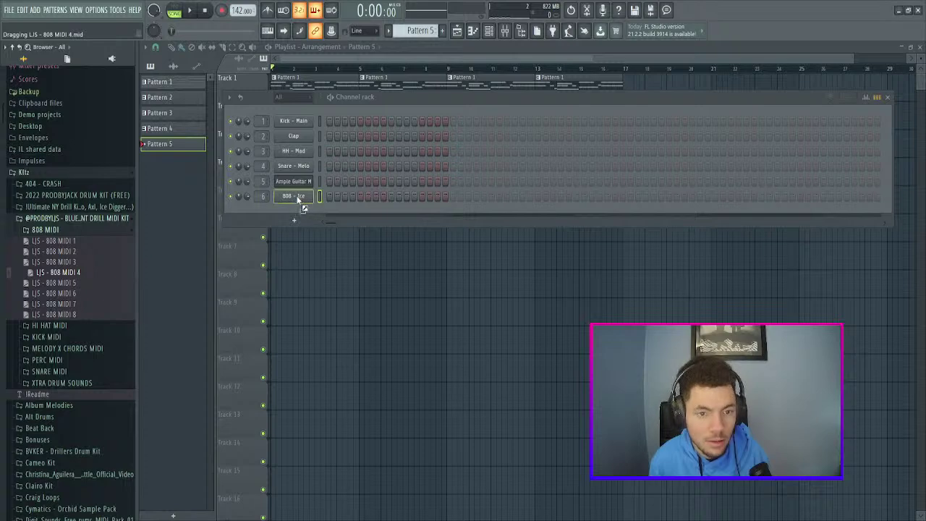
pyautogui.moveTo(298, 197); pyautogui.dragTo(297, 198)
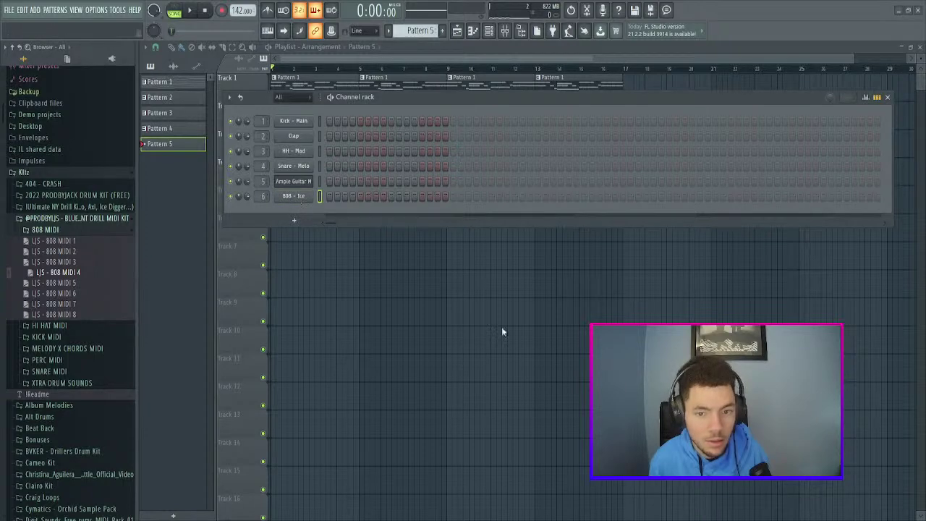
pyautogui.click(395, 198)
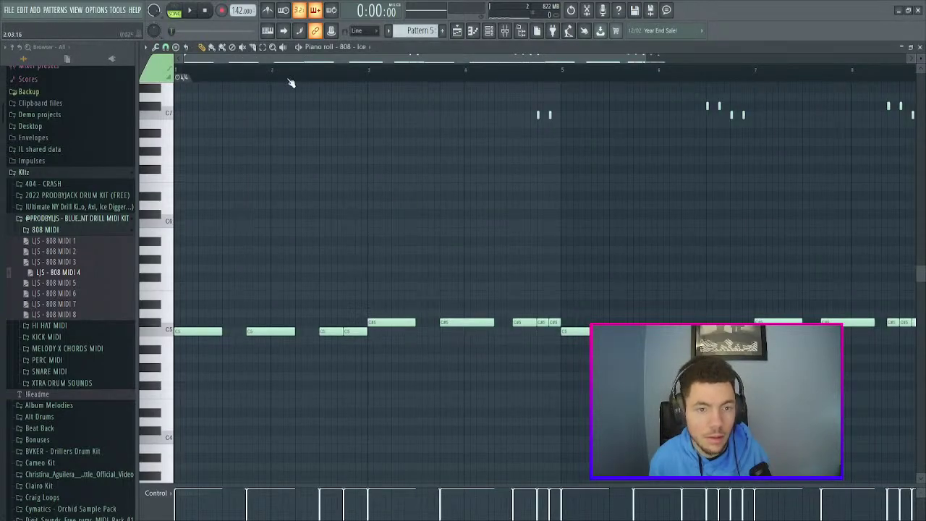
# - Switch playback to pattern mode and listen to the loaded 808 notes
pyautogui.scroll(-3, 291, 69)
pyautogui.click(175, 11)
pyautogui.press('space')
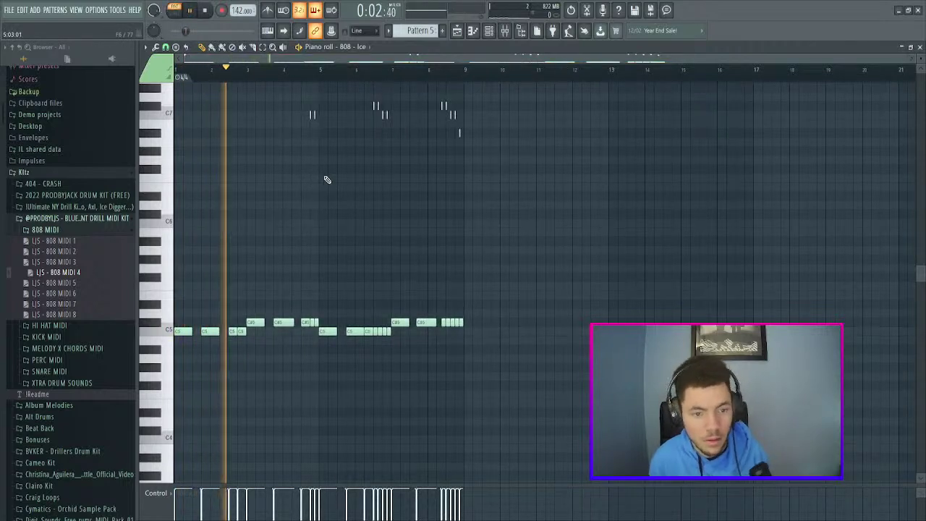
pyautogui.scroll(3, 339, 205)
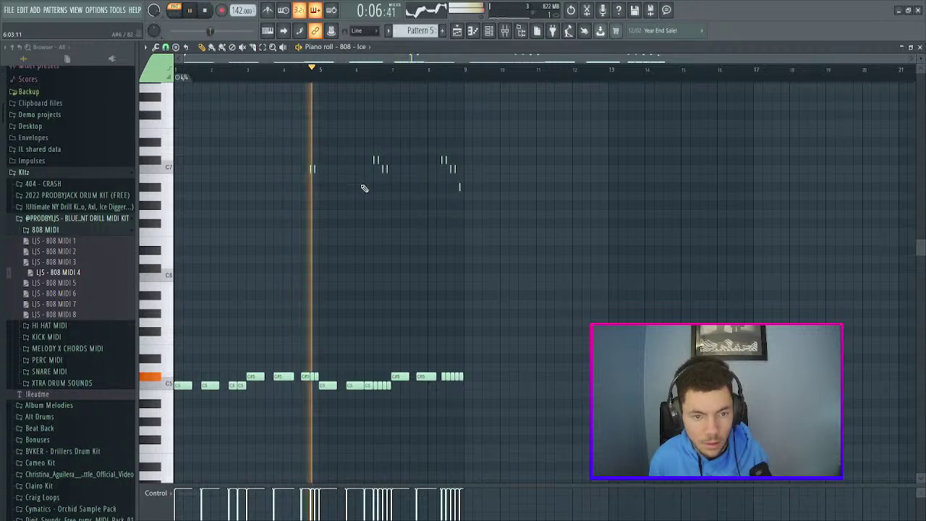
pyautogui.press('space')
# - Replace the 808 - Ice notes with LJS - 808 MIDI 2 and listen to the whole pattern
pyautogui.moveTo(64, 251); pyautogui.dragTo(253, 243)
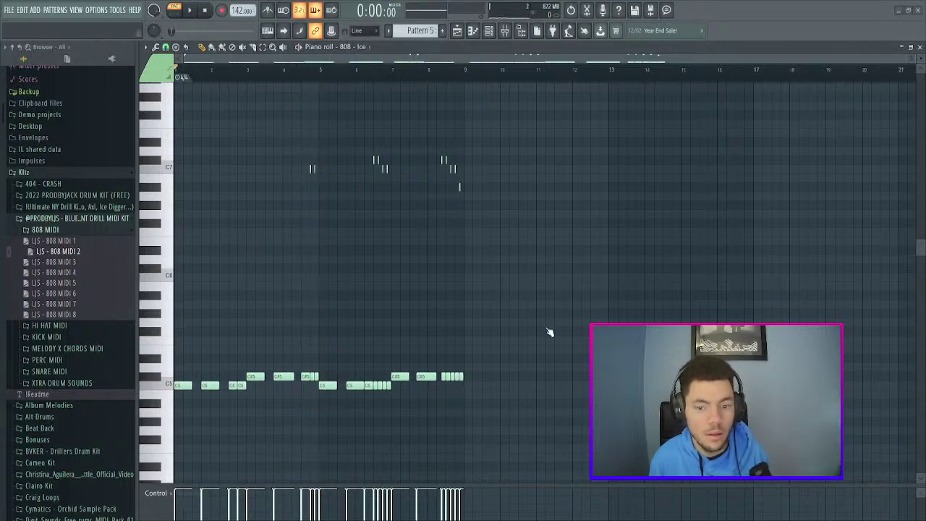
pyautogui.press('space')
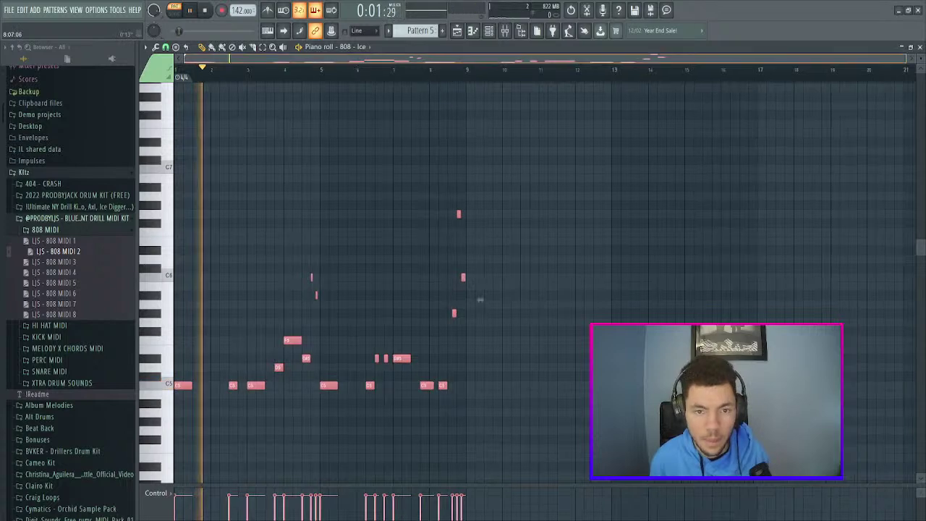
pyautogui.scroll(3, 446, 70)
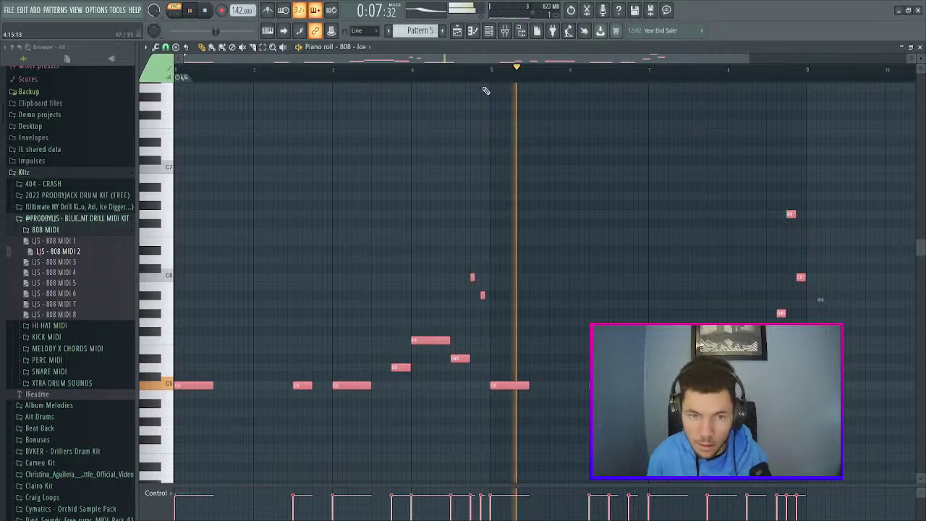
pyautogui.scroll(-2, 479, 61)
pyautogui.scroll(4, 479, 61)
pyautogui.scroll(-4, 609, 299)
pyautogui.moveTo(609, 299); pyautogui.dragTo(593, 300)
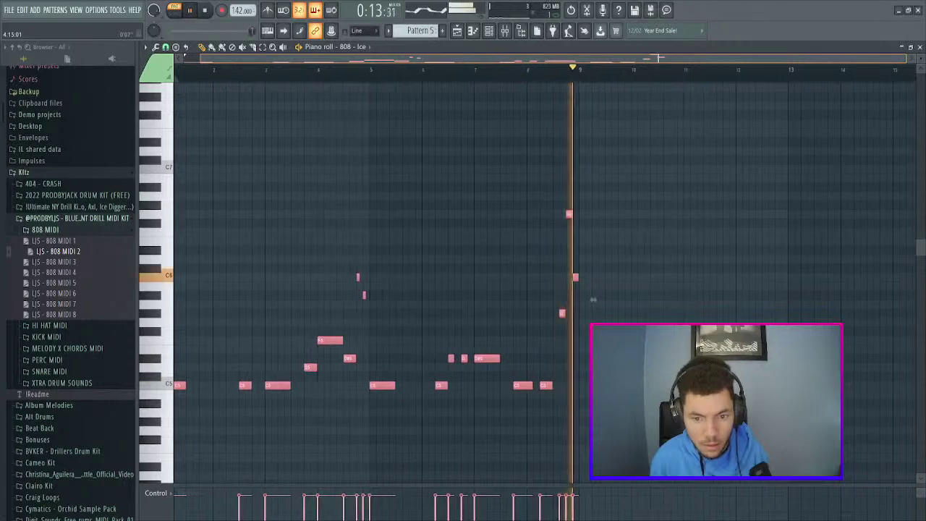
pyautogui.scroll(5, 593, 299)
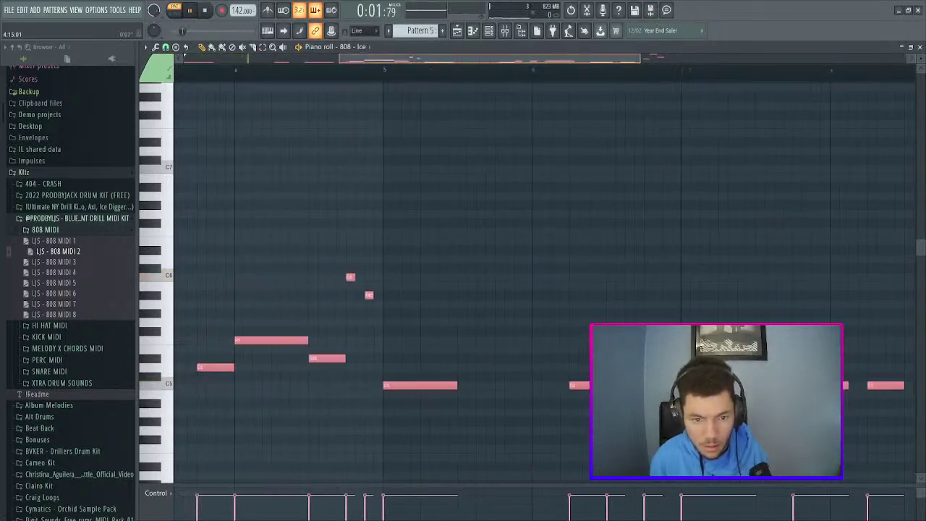
pyautogui.scroll(-4, 499, 132)
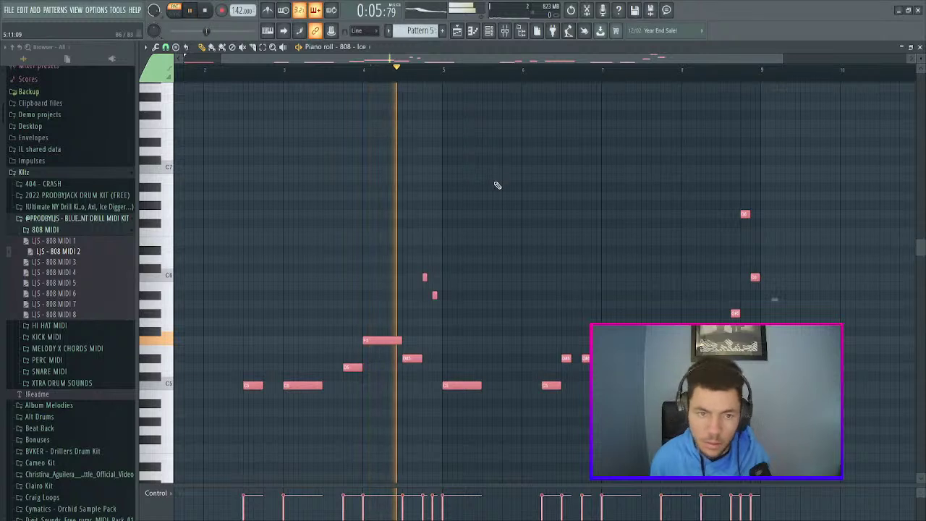
pyautogui.press('space')
# - Delete the F5 note at the start of bar 4 and extend the preceding D5 note into bar 4
pyautogui.rightClick(379, 340)
pyautogui.moveTo(362, 367)
pyautogui.mouseDown()
pyautogui.moveTo(384, 369)
pyautogui.moveTo(361, 369)
pyautogui.mouseUp()
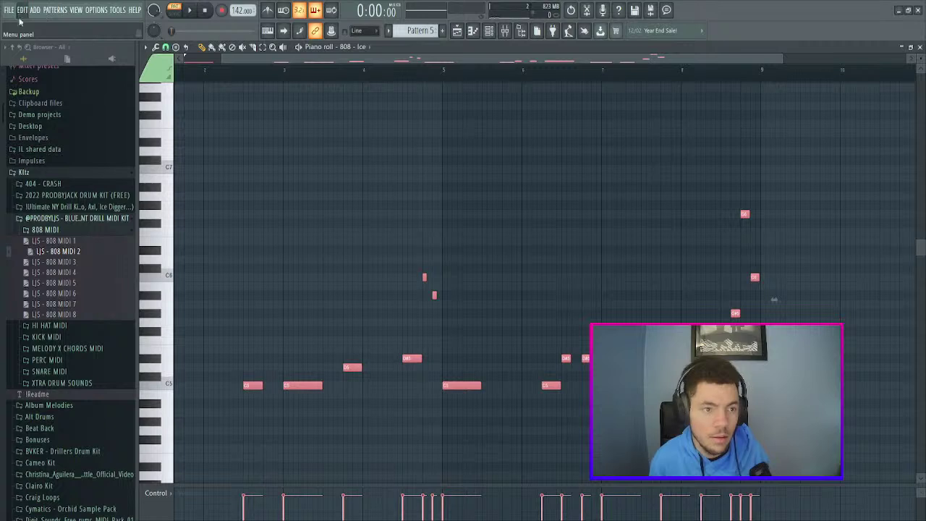
pyautogui.hotkey('ctrl', 'a')
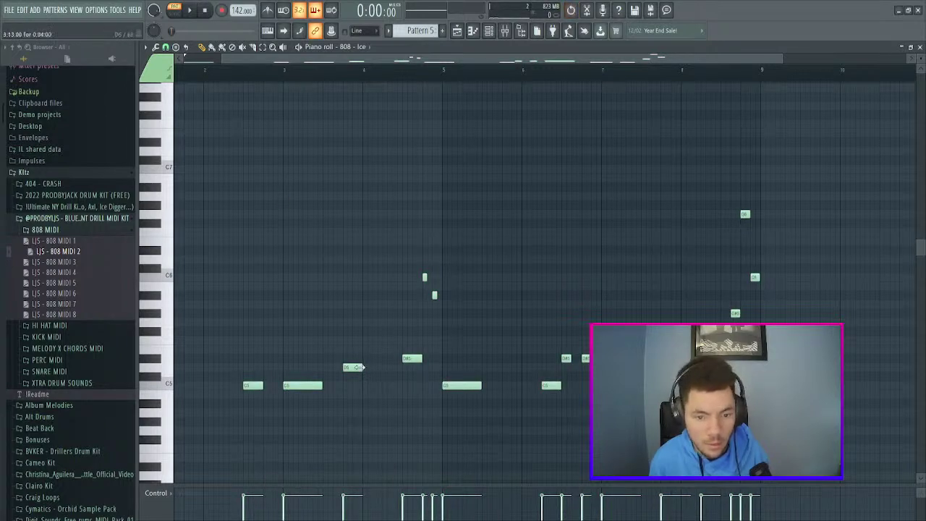
pyautogui.moveTo(363, 368); pyautogui.dragTo(384, 373)
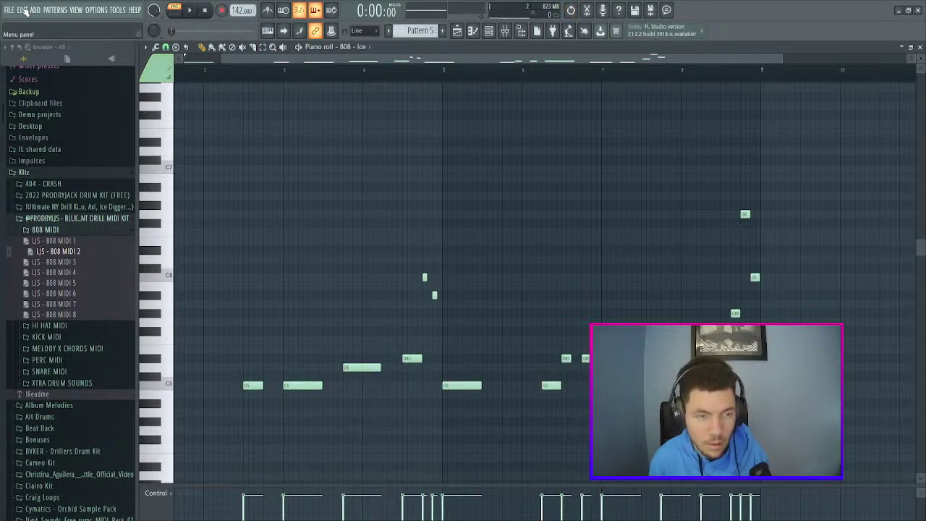
pyautogui.hotkey('ctrl', 'z')
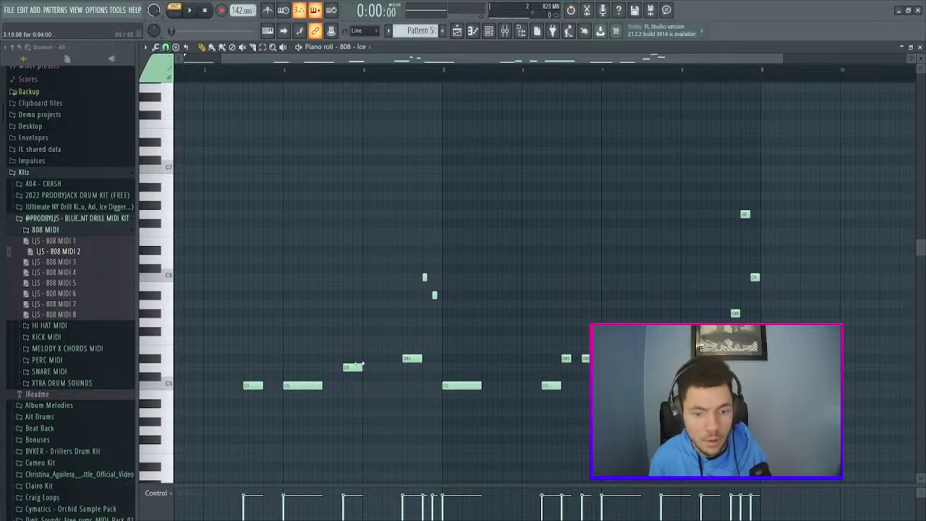
pyautogui.moveTo(362, 370); pyautogui.dragTo(379, 374)
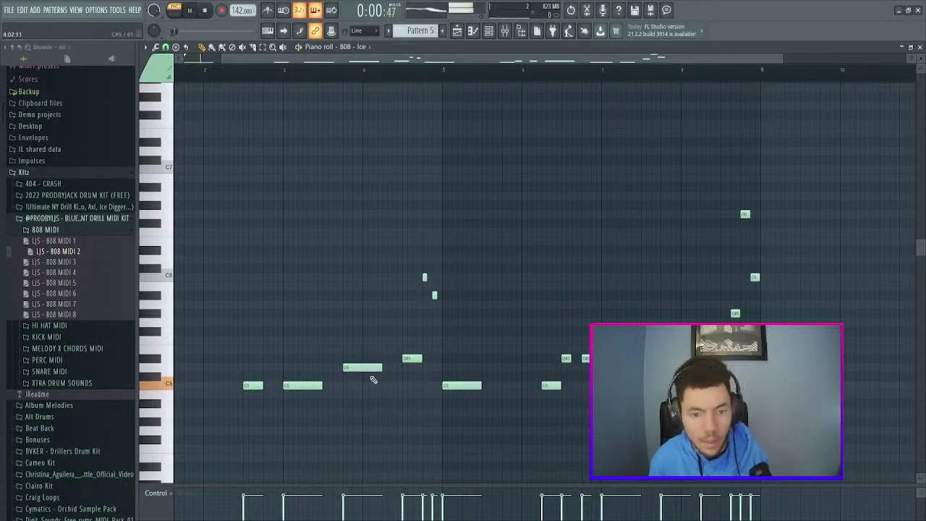
# - Lengthen the first C5 note to fill bar 1, and extend the following C5 and D5 notes to meet their next notes
pyautogui.scroll(-3, 281, 330)
pyautogui.moveTo(194, 388); pyautogui.dragTo(261, 391)
pyautogui.press('space')
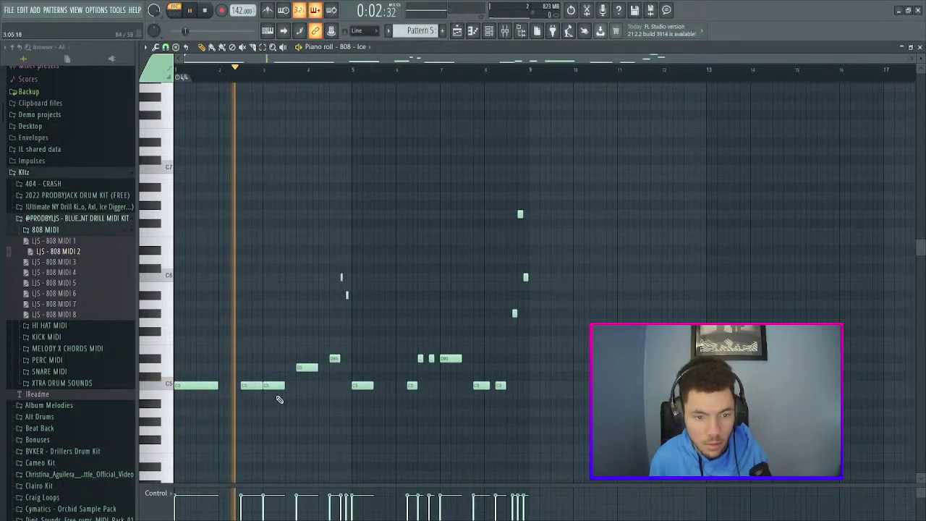
pyautogui.moveTo(286, 388); pyautogui.dragTo(331, 371)
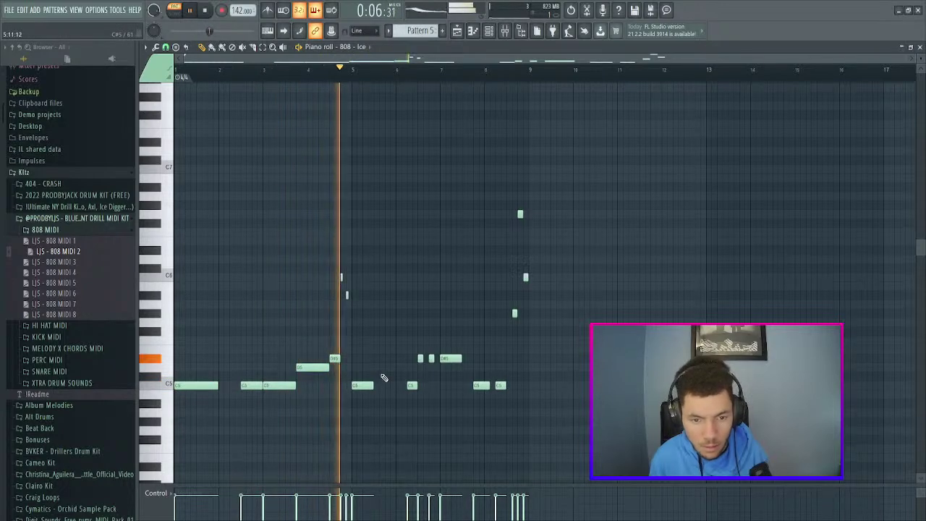
pyautogui.press('space')
# - Lengthen the C5 note at bar 5 to about three quarters of a bar, keeping the first C5 note ending at bar 2
pyautogui.scroll(5, 569, 280)
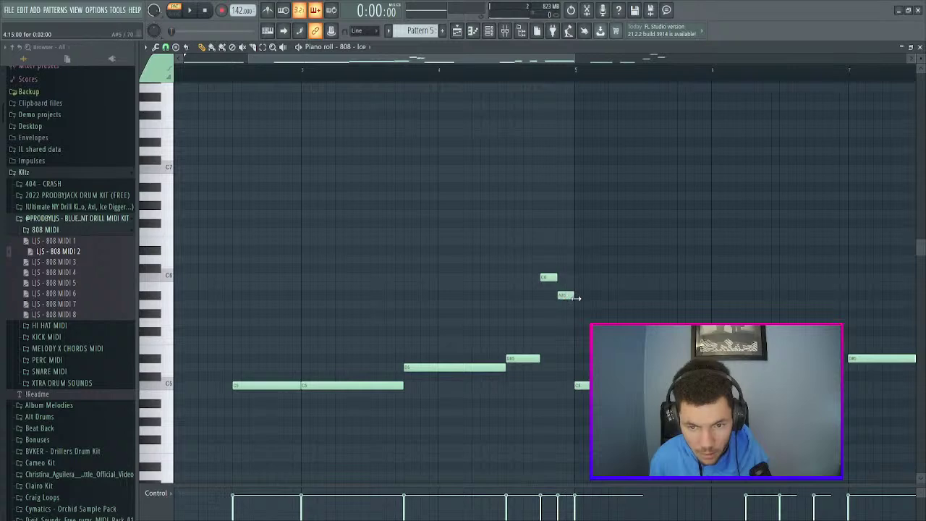
pyautogui.hscroll(4, 484, 87)
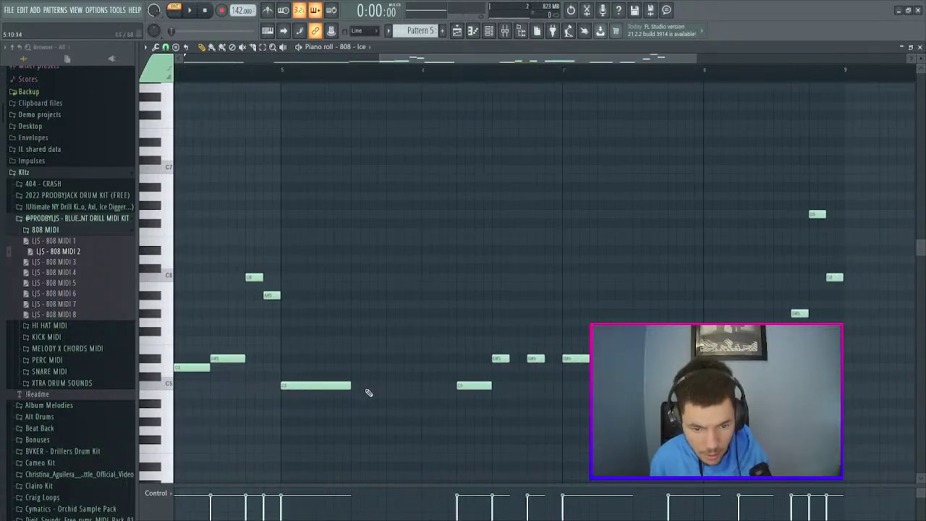
pyautogui.moveTo(353, 384); pyautogui.dragTo(451, 391)
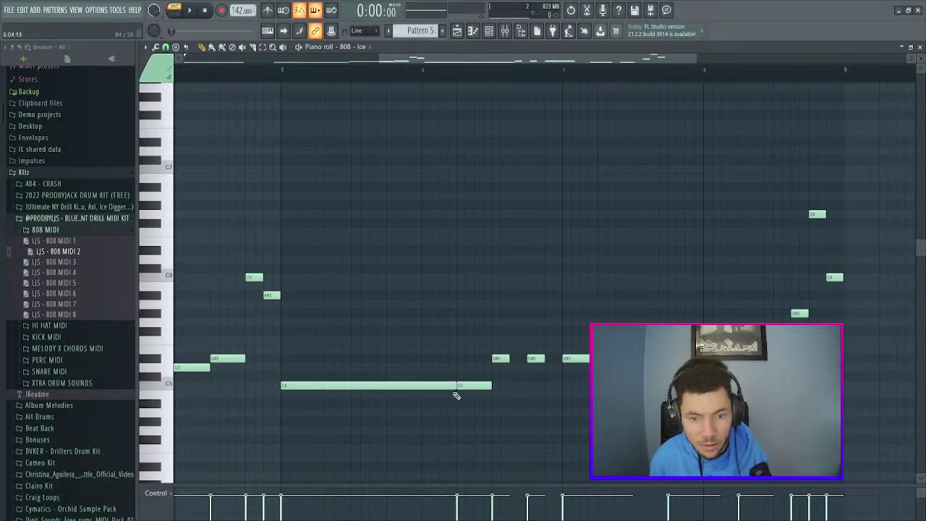
pyautogui.moveTo(393, 62); pyautogui.dragTo(295, 354)
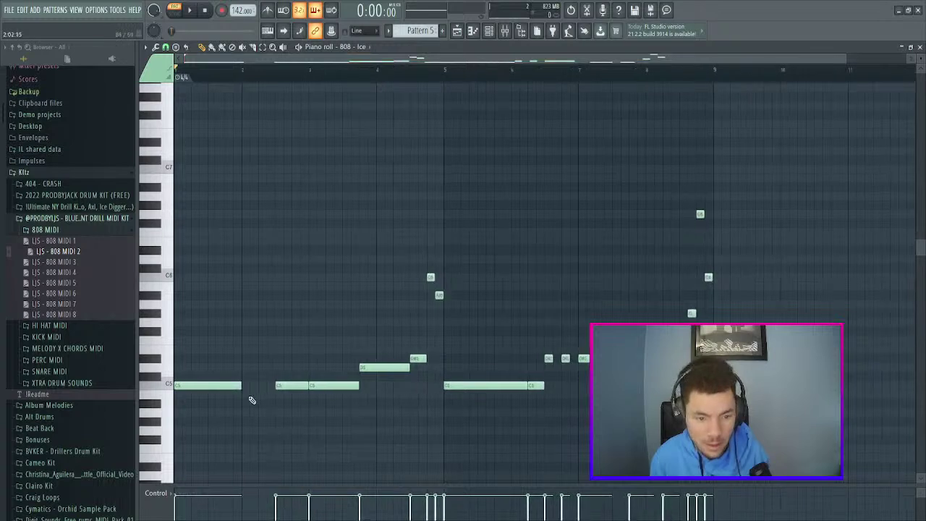
pyautogui.moveTo(241, 386); pyautogui.dragTo(274, 393)
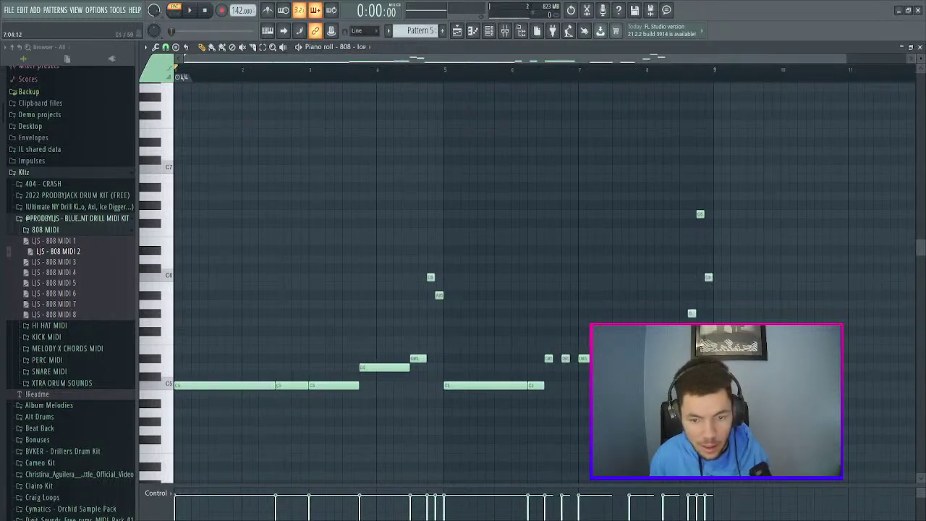
pyautogui.moveTo(269, 383); pyautogui.dragTo(252, 391)
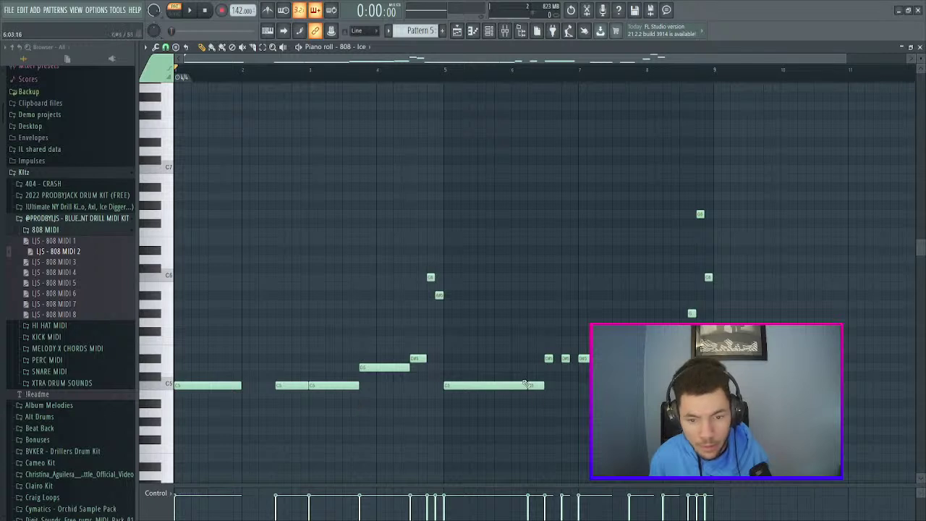
pyautogui.moveTo(513, 388); pyautogui.dragTo(491, 393)
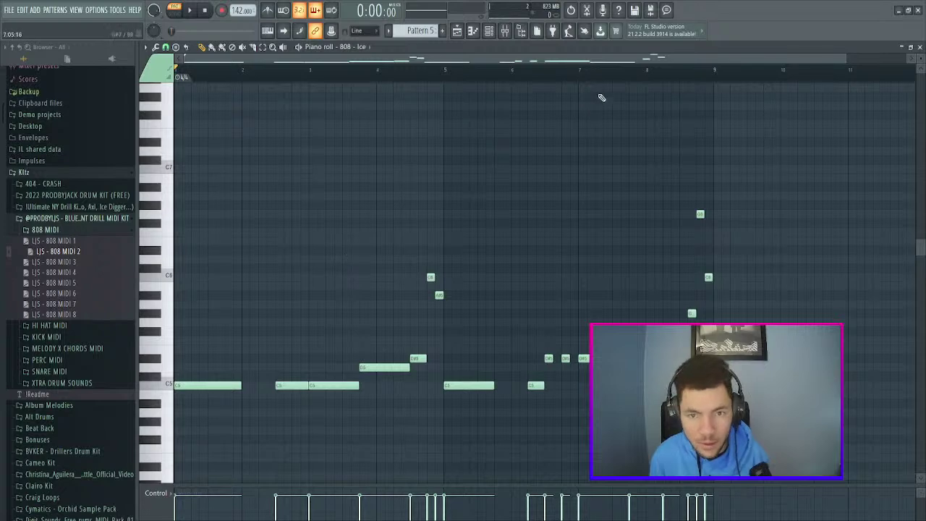
# - Extend the long D#5 note at bar 7 and the C5 notes after it until each meets the next note
pyautogui.scroll(5, 590, 65)
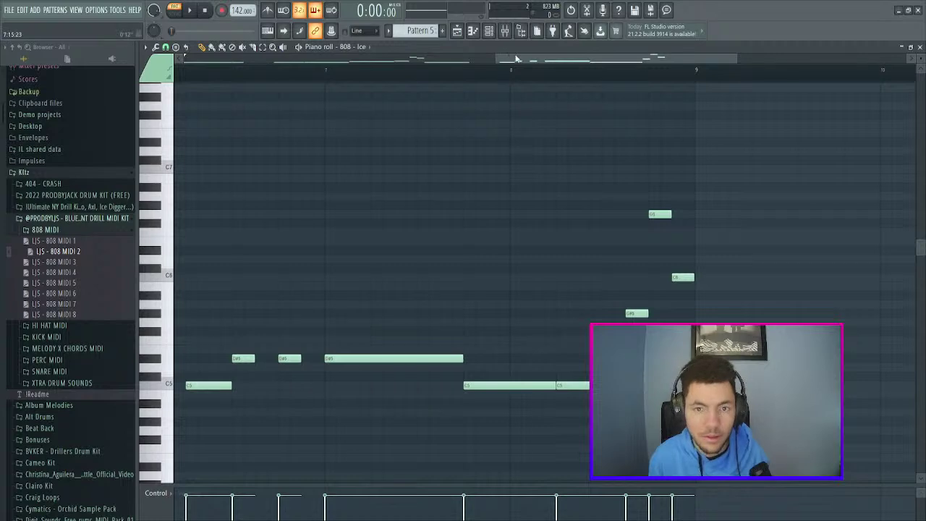
pyautogui.scroll(-4, 516, 58)
pyautogui.click(488, 30)
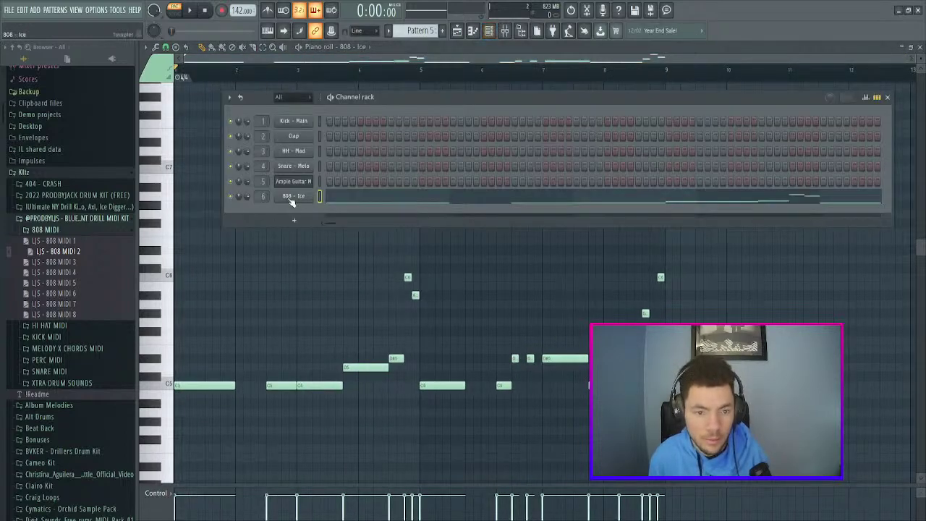
pyautogui.press('F6')
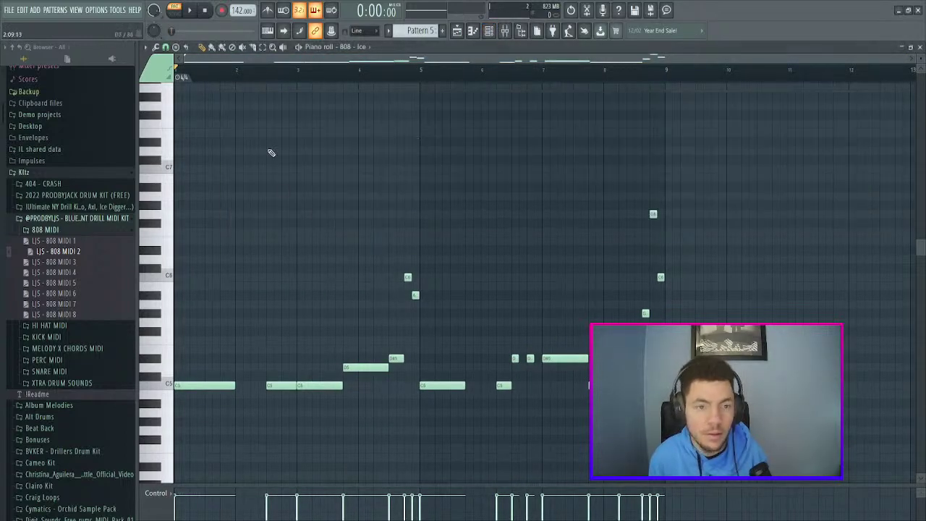
# - Play the pattern, extend the two short D#5 notes in bar 6 to close their gaps, and listen again
pyautogui.press('space')
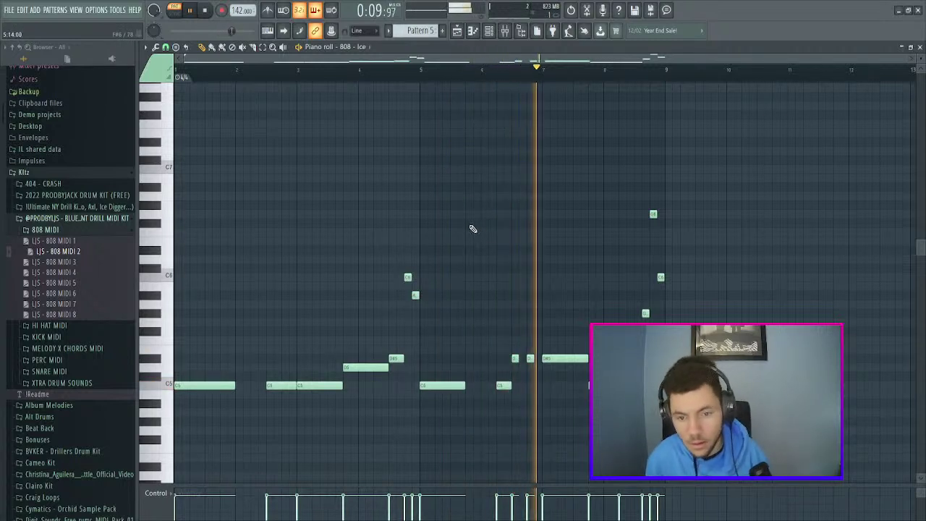
pyautogui.press('space')
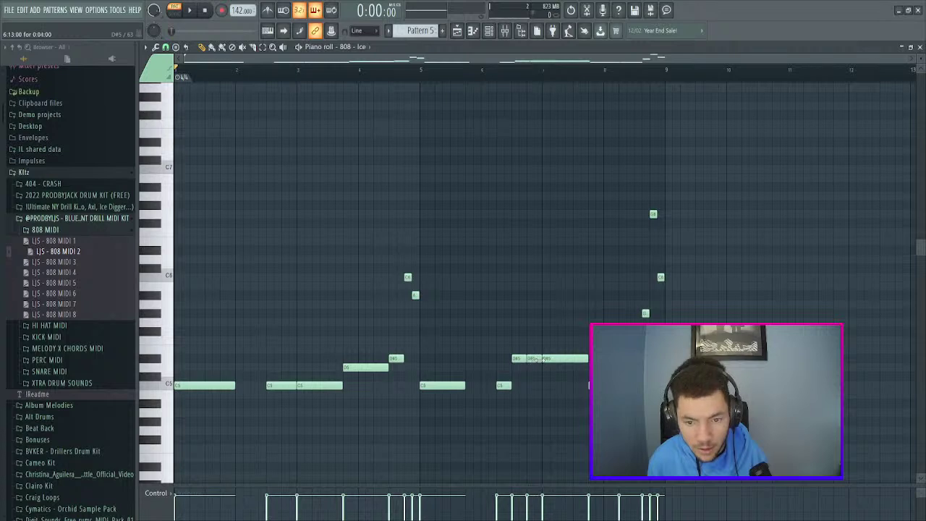
pyautogui.click(421, 69)
pyautogui.press('space')
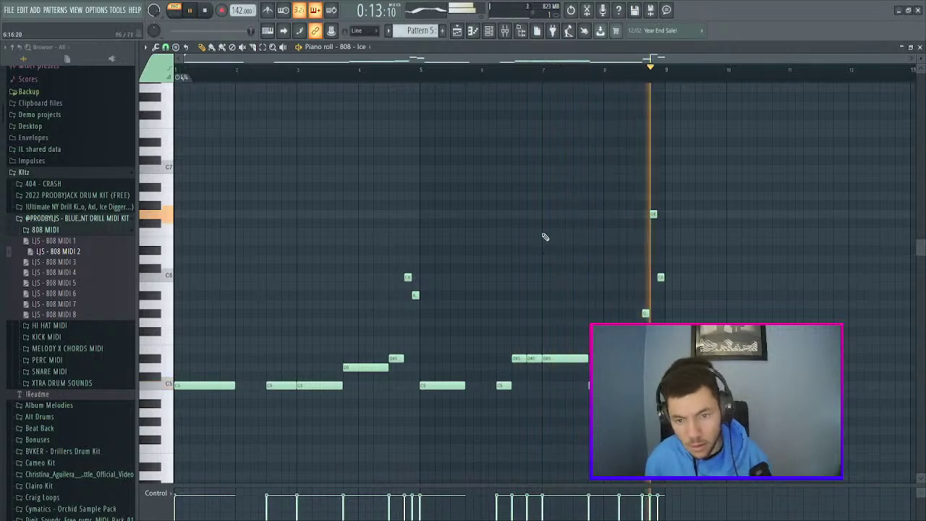
pyautogui.press('space')
# - Select all the 808 notes and transpose them down five semitones, moving the C5 root notes to G4
pyautogui.hotkey('ctrl', 'a')
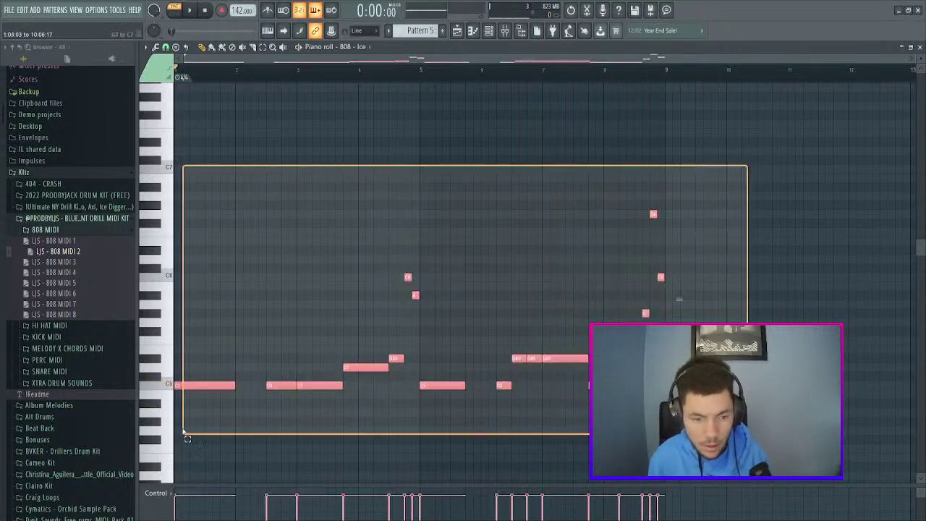
pyautogui.scroll(-1, 361, 201)
pyautogui.scroll(-4, 355, 185)
pyautogui.press('Down')
pyautogui.press('Down')
pyautogui.press('Down')
pyautogui.press('Down')
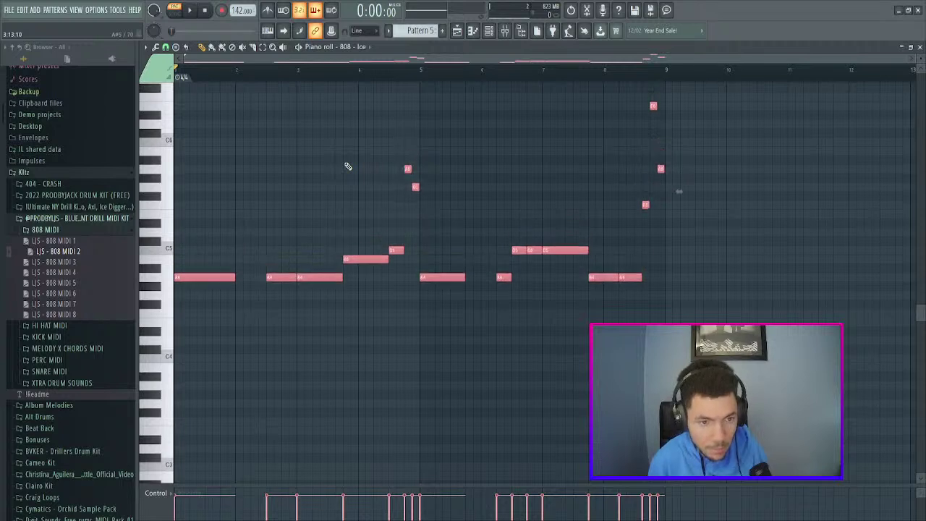
pyautogui.hotkey('ctrl', 'd')
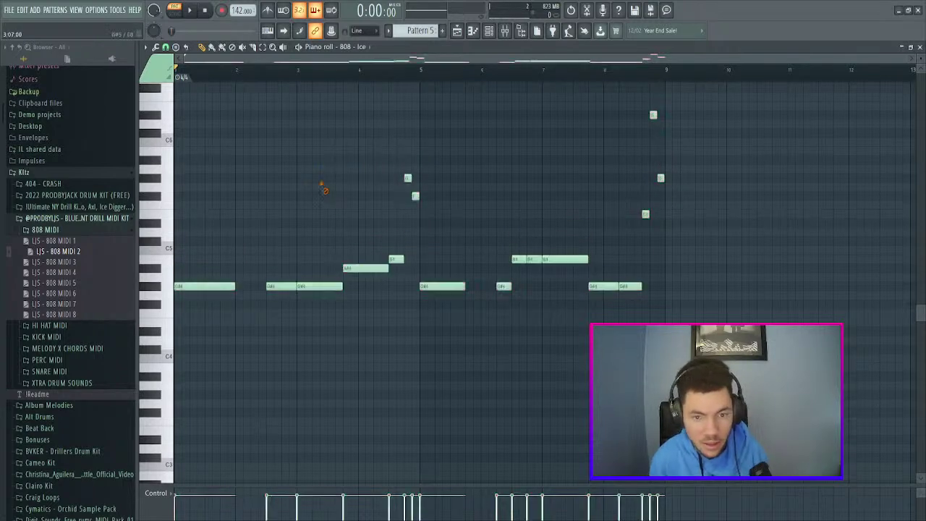
pyautogui.moveTo(730, 103); pyautogui.dragTo(76, 369)
pyautogui.press('Down')
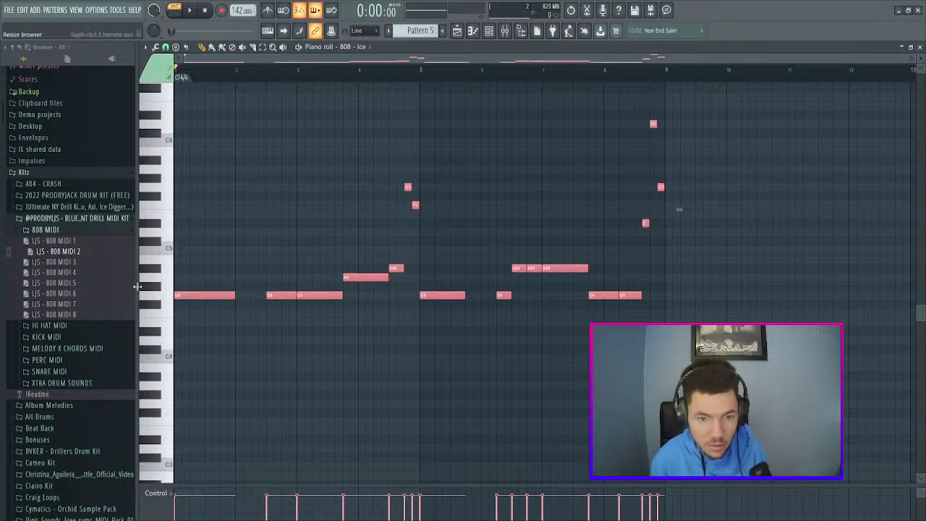
# - Deselect the transposed 808 notes, play Pattern 5 through its eight bars, and collapse the open kit folder in the browser
pyautogui.hotkey('ctrl', 'd')
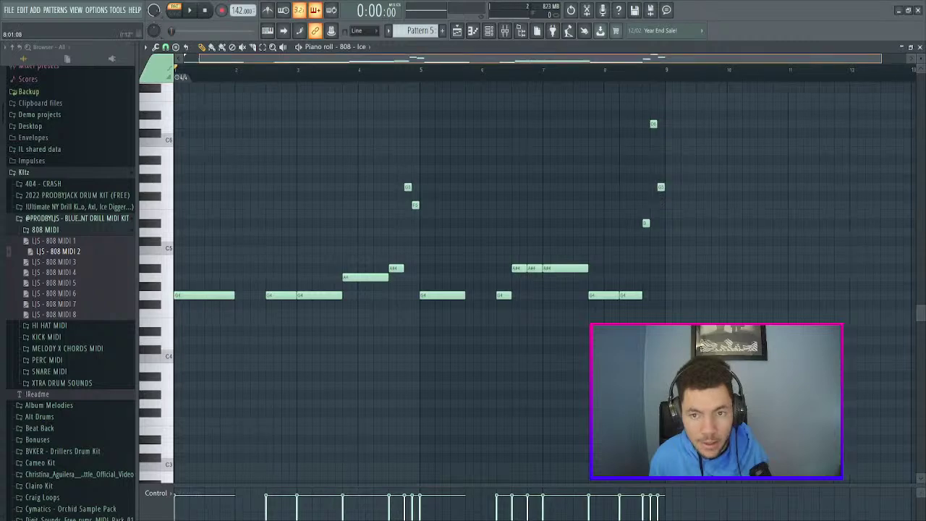
pyautogui.scroll(5, 608, 59)
pyautogui.scroll(-6, 608, 59)
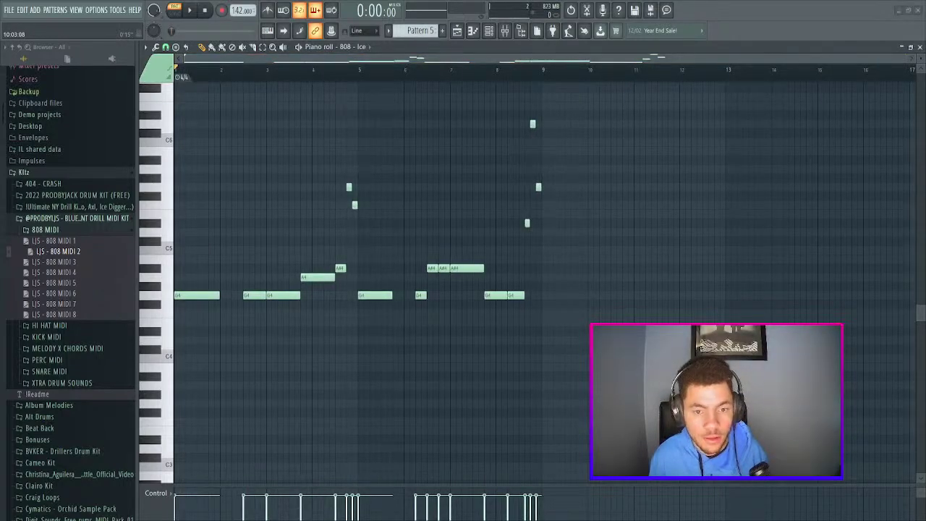
pyautogui.press('space')
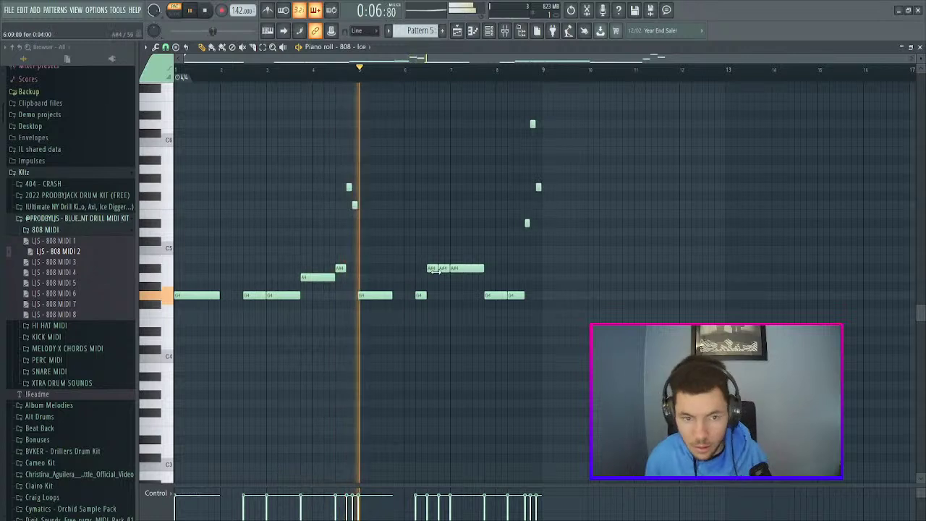
pyautogui.click(122, 176)
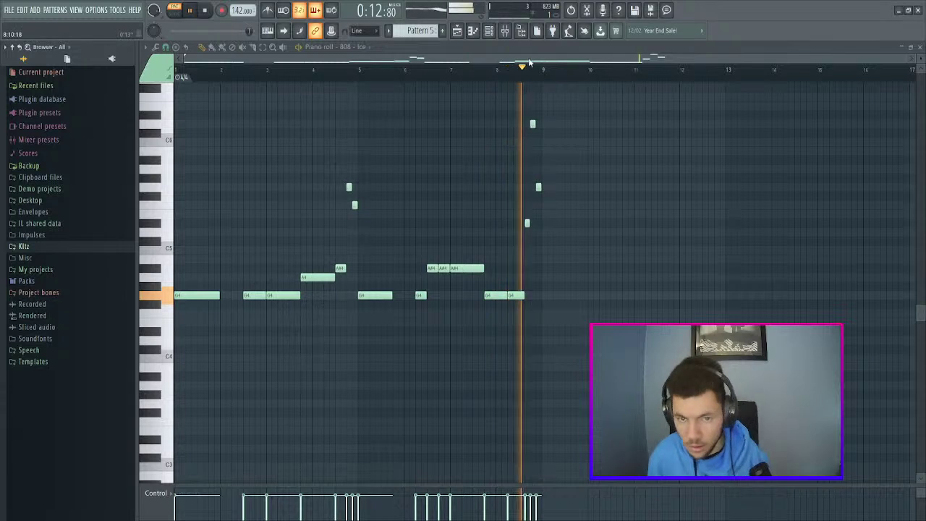
pyautogui.press('space')
# - Place Pattern 5 on Track 5 of the playlist twice, at bars 1 and 9, filling the arrangement to bar 17
pyautogui.click(458, 31)
pyautogui.click(291, 210)
pyautogui.moveTo(374, 202)
pyautogui.mouseDown()
pyautogui.moveTo(600, 190)
pyautogui.moveTo(589, 191)
pyautogui.mouseUp()
# - Mute Track 1 and play the first eight bars of the arrangement to hear the drums with the 808
pyautogui.click(264, 98)
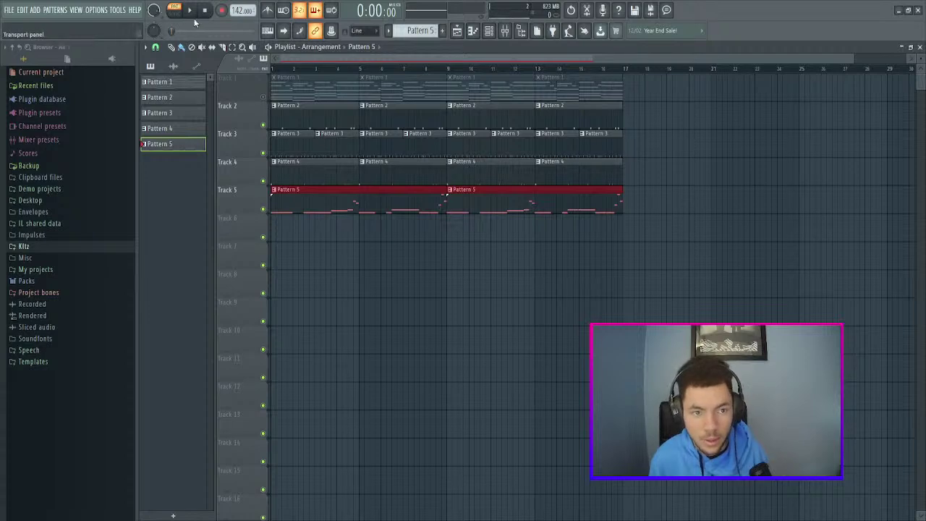
pyautogui.press('space')
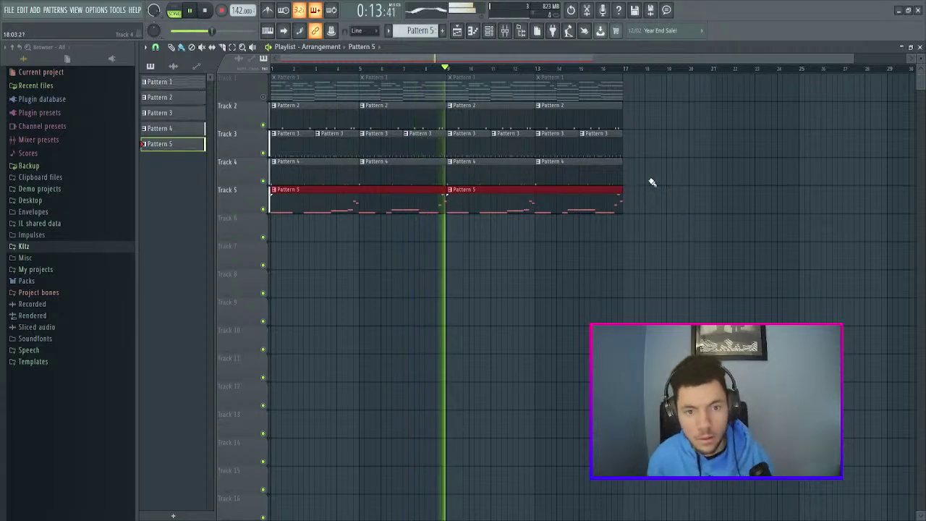
pyautogui.press('space')
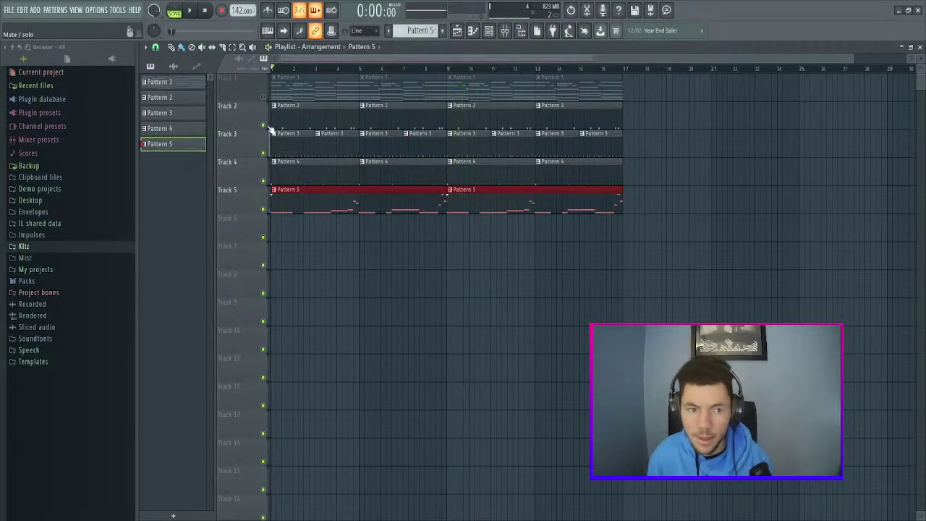
# - Mute Tracks 2, 3 and 4, unmute Track 1, deselect the clips, and play the melody with only the 808
pyautogui.click(263, 126)
pyautogui.click(263, 154)
pyautogui.click(265, 181)
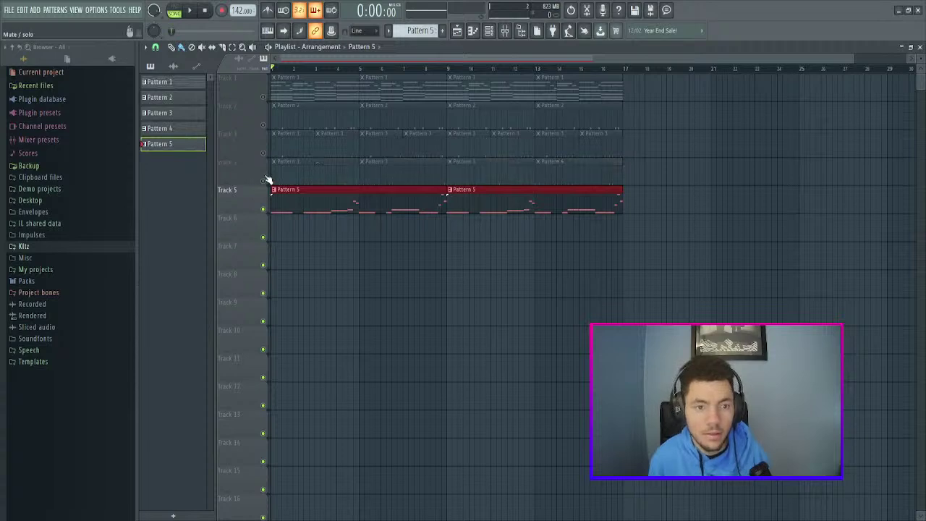
pyautogui.click(264, 98)
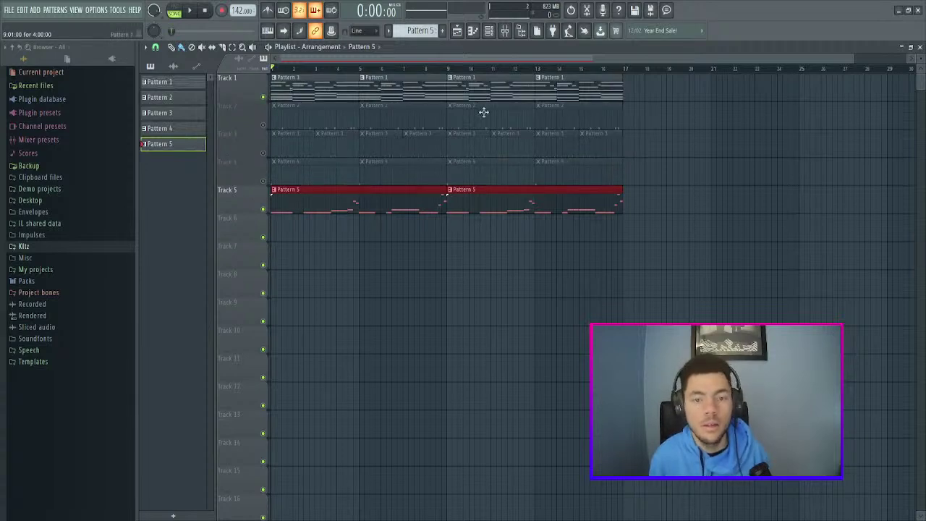
pyautogui.keyDown('ctrl'); pyautogui.click(715, 178); pyautogui.keyUp('ctrl')
pyautogui.press('space')
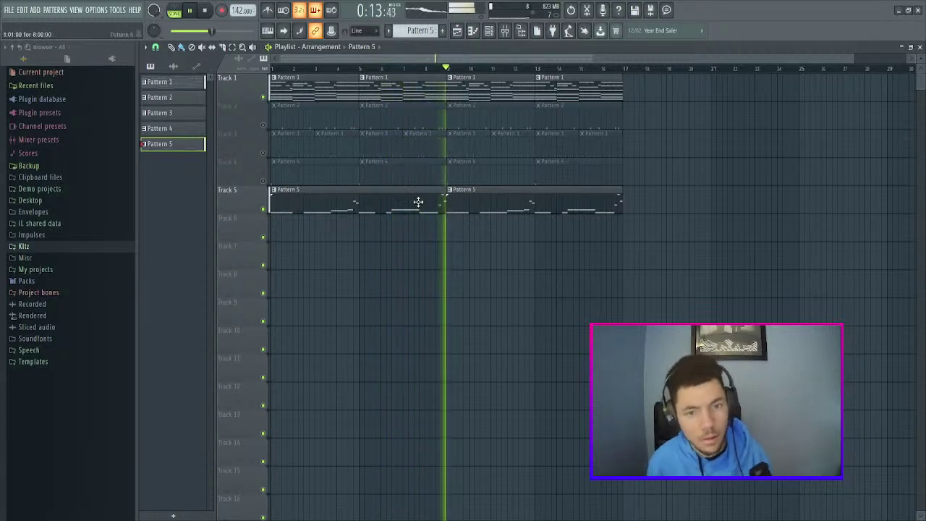
pyautogui.press('space')
# - Open the 808 notes of Pattern 5 from its Track 5 clip and bring the whole bassline into view
pyautogui.doubleClick(317, 206)
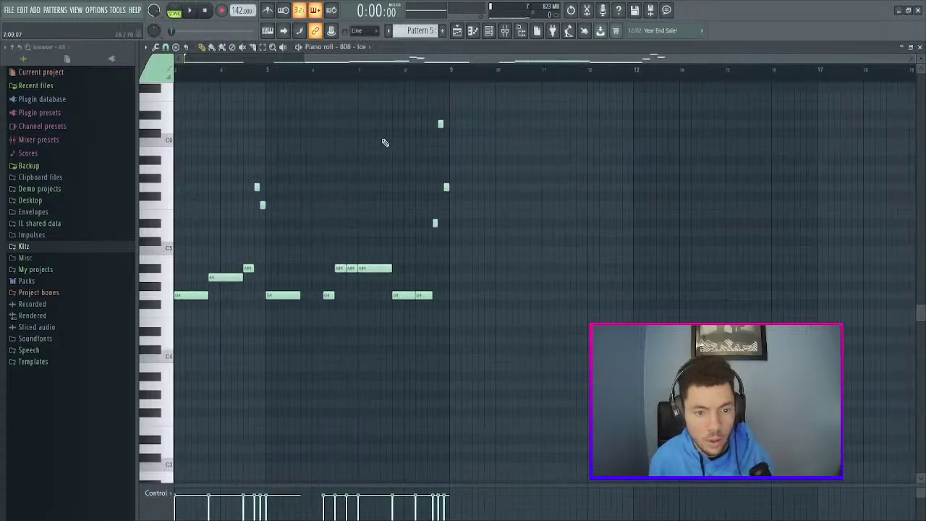
pyautogui.scroll(-2, 412, 60)
pyautogui.scroll(1, 411, 61)
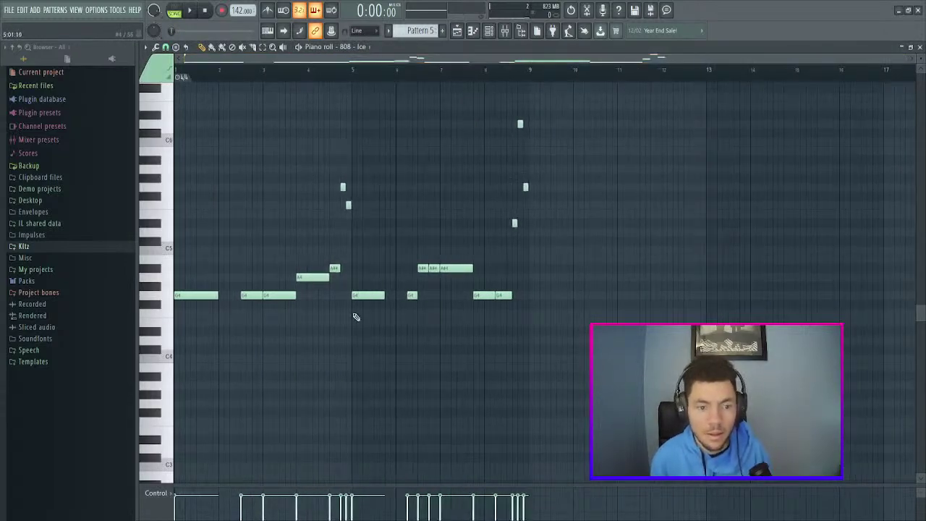
# - Add Fruity parametric EQ 2 to the Guitar mixer track with the "room for 808" preset and raise the band 1 high-pass to 250 Hz
pyautogui.click(489, 31)
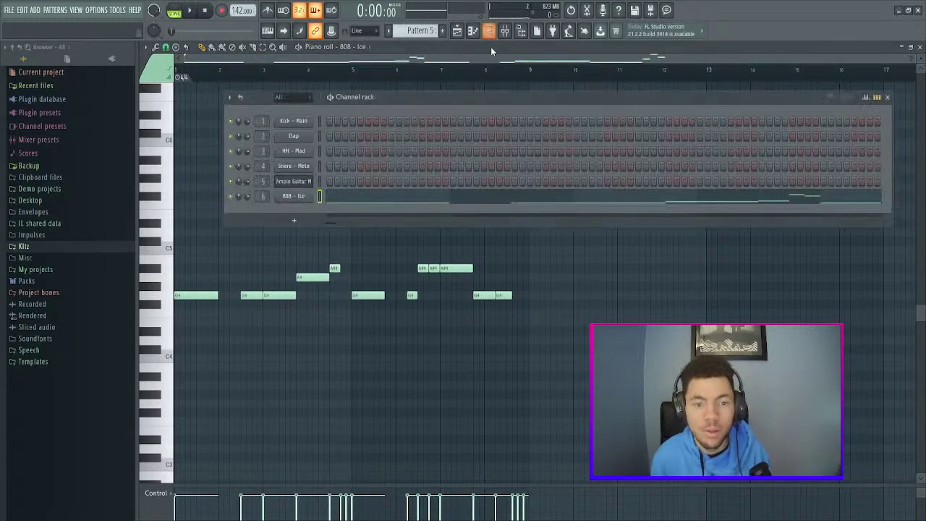
pyautogui.click(505, 31)
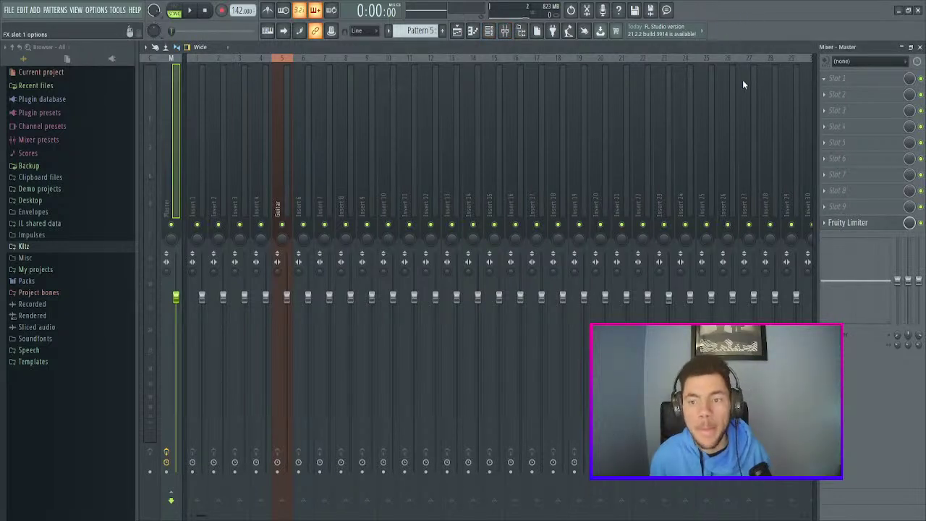
pyautogui.click(283, 124)
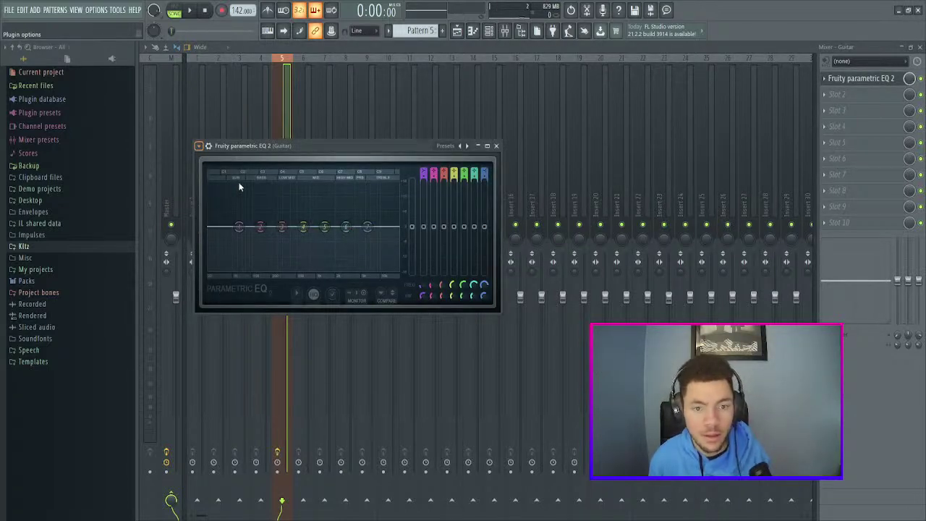
pyautogui.moveTo(267, 228); pyautogui.dragTo(270, 226)
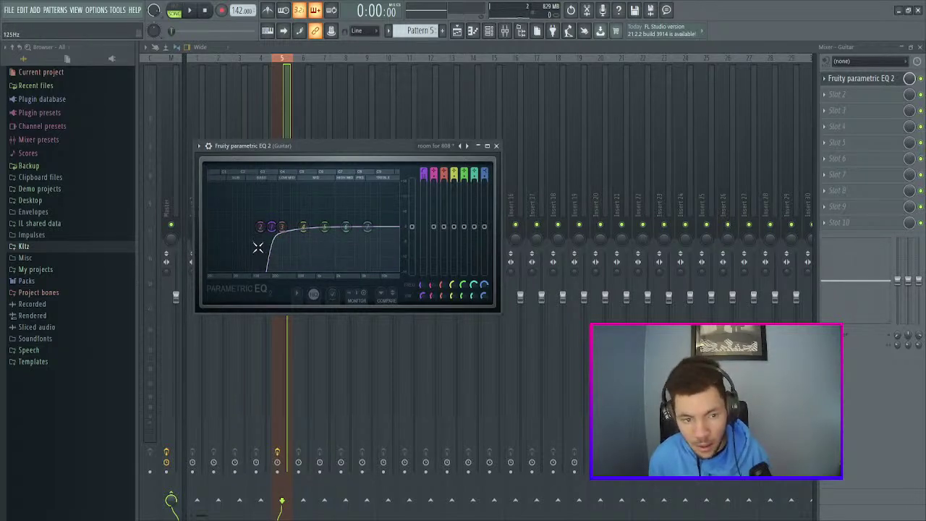
pyautogui.moveTo(272, 226); pyautogui.dragTo(276, 227)
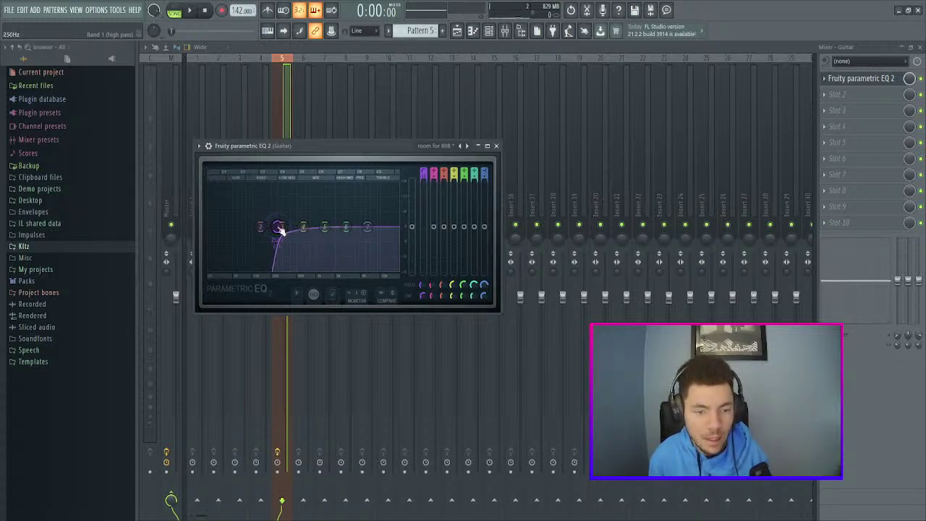
pyautogui.moveTo(276, 238); pyautogui.dragTo(267, 252)
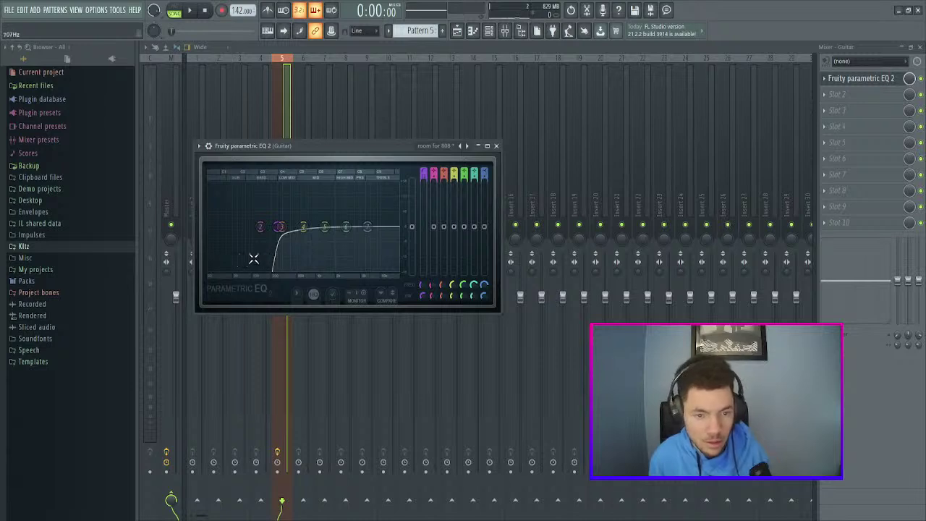
# - Play the arrangement to hear the equalized guitar against the 808, close the EQ window, and stop playback
pyautogui.click(191, 11)
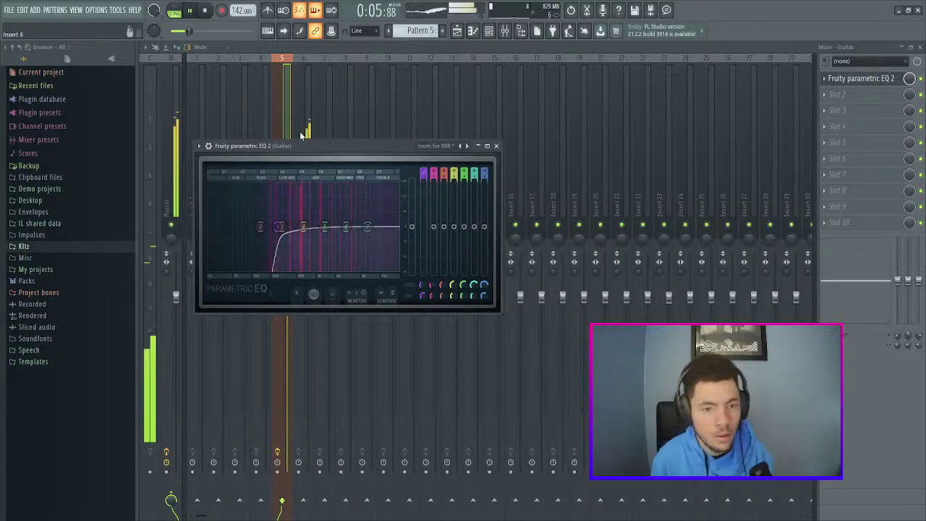
pyautogui.click(284, 108)
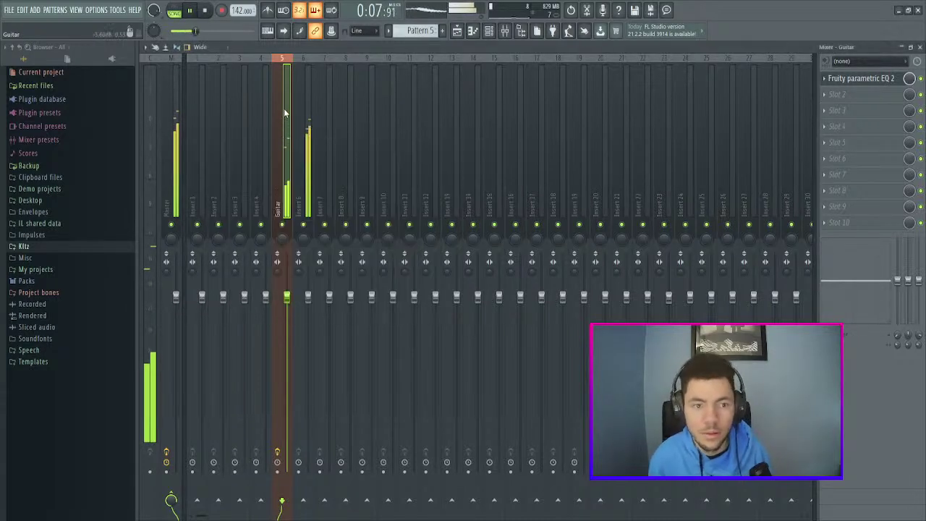
pyautogui.press('space')
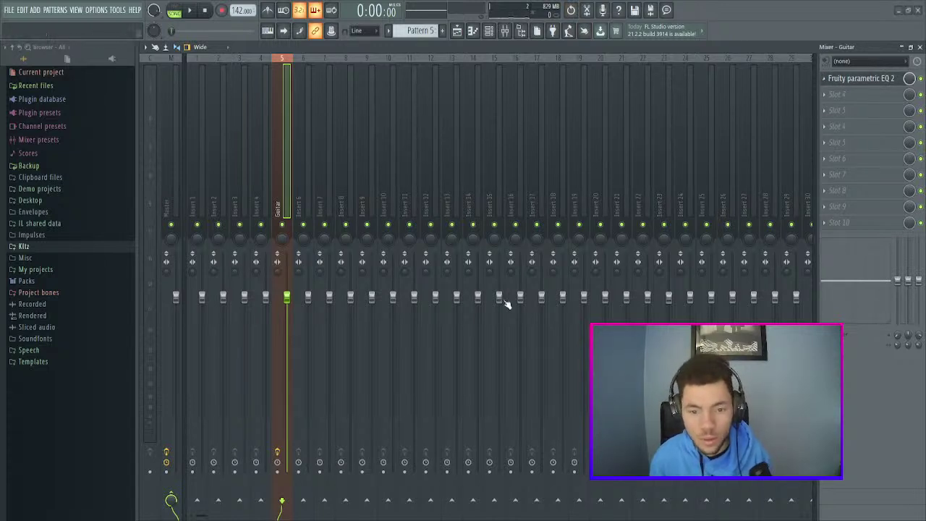
# - Remove the guitar's EQ and load an effects chain with Fruity parametric EQ 2, Maximus, EQUO, Fruity Love Philter and Soundgoodizer on mixer track 5
pyautogui.hotkey('ctrl', 'z')
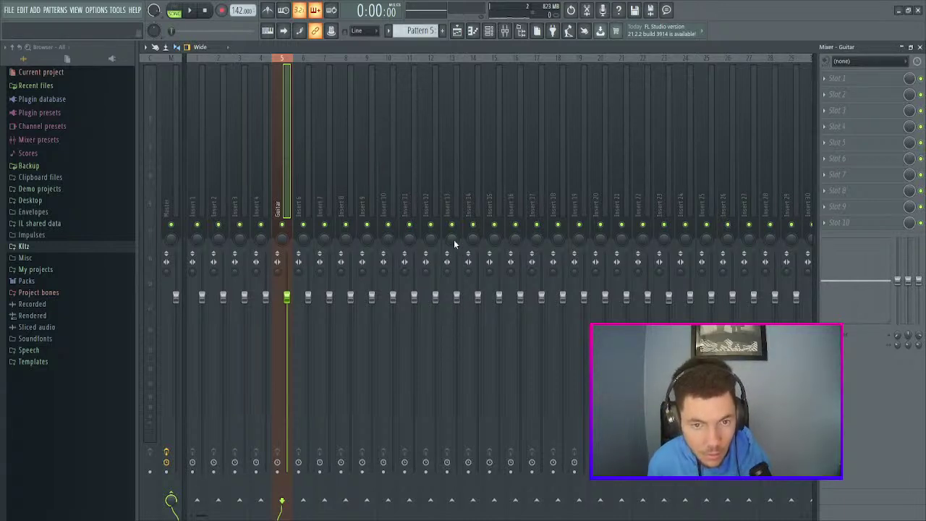
pyautogui.hotkey('ctrl', 'z')
pyautogui.hotkey('ctrl', 'z')
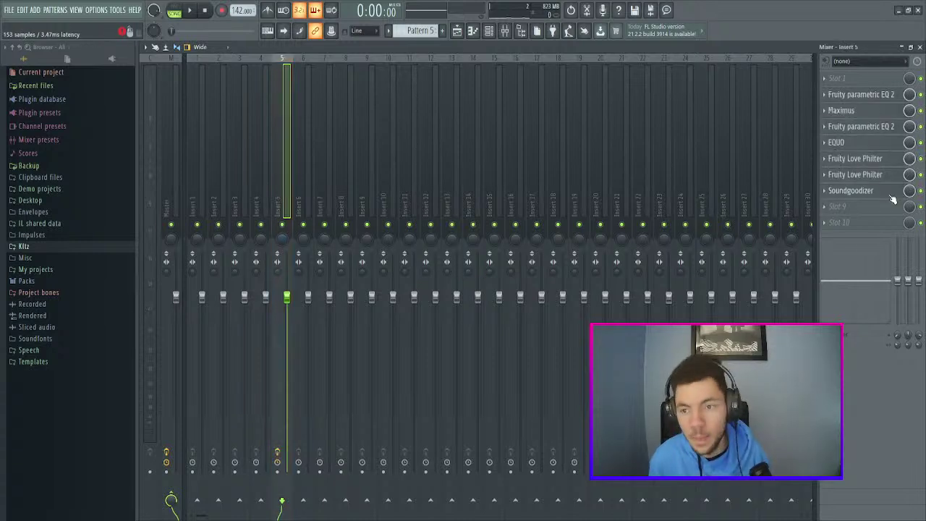
# - Inspect the slot 2 Fruity parametric EQ 2 curve on Insert 5, listen briefly to the chain, and close the EQ
pyautogui.click(865, 95)
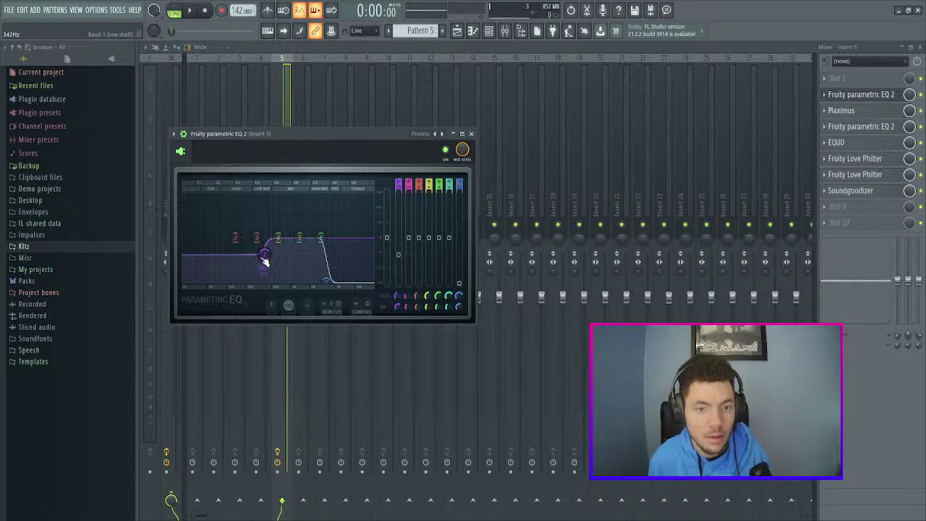
pyautogui.press('space')
pyautogui.press('space')
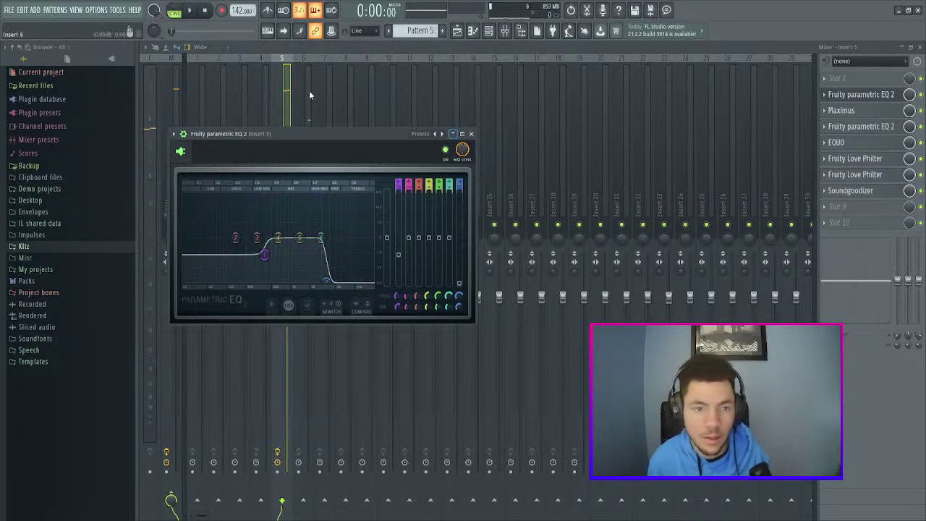
pyautogui.press('Escape')
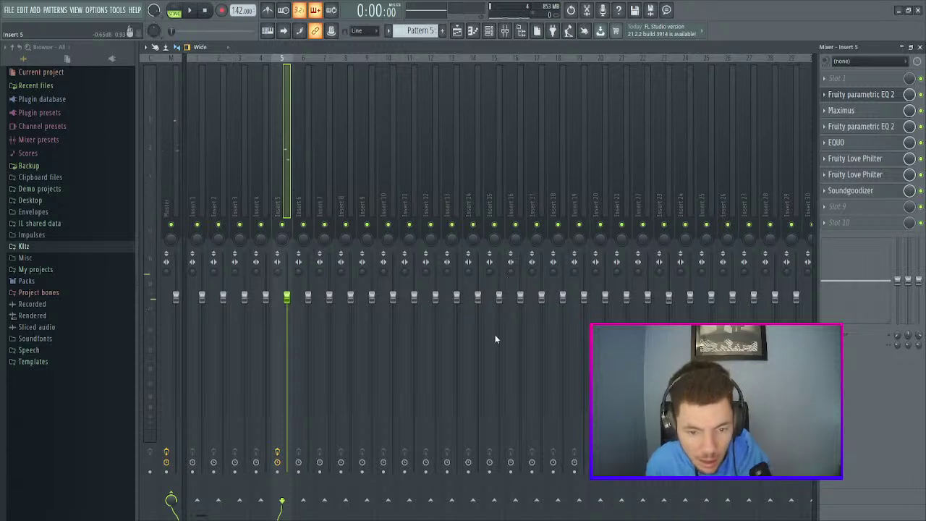
# - Swap Insert 5's effects for a chain of Fruity parametric EQ 2, Decapitator, Fruity Compressor, Fruity Filter and PanMan, and listen briefly
pyautogui.hotkey('ctrl', 'z')
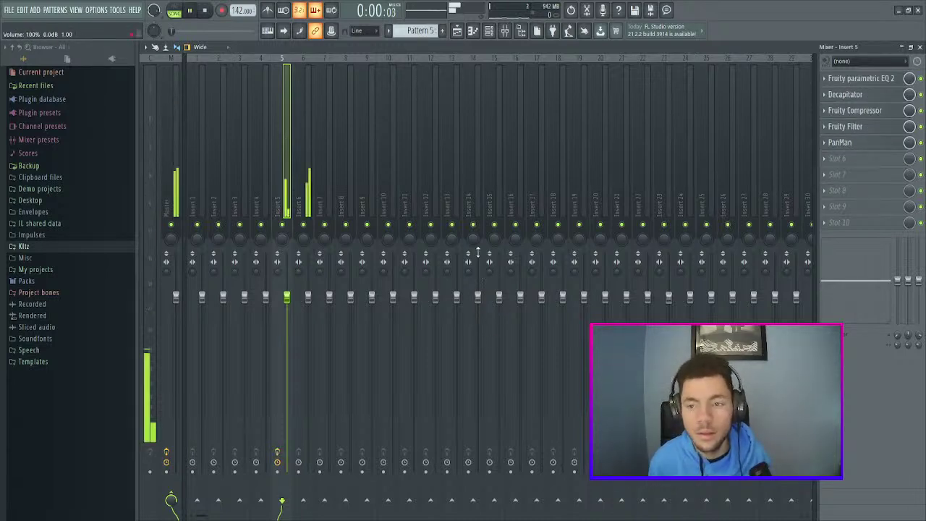
pyautogui.press('space')
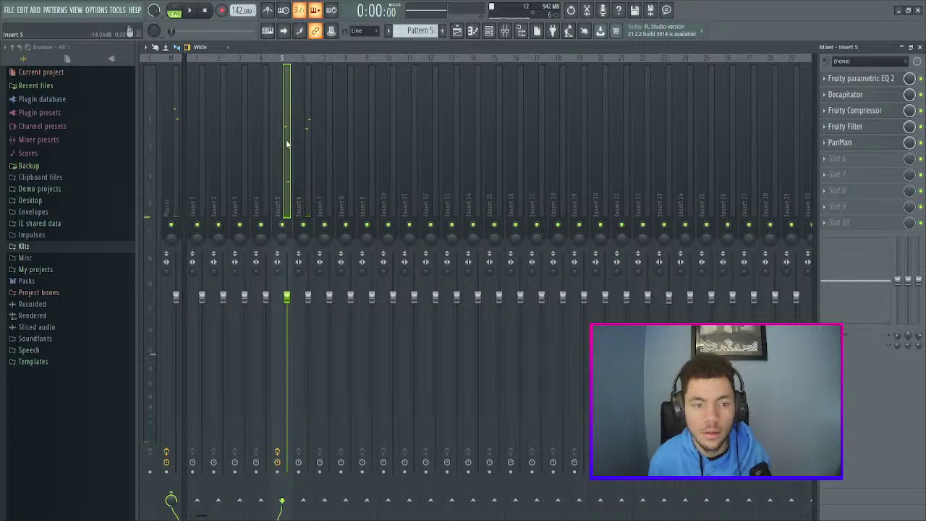
# - Check the PanMan effect on Insert 5 and remove it from slot 5
pyautogui.click(848, 127)
pyautogui.click(839, 143)
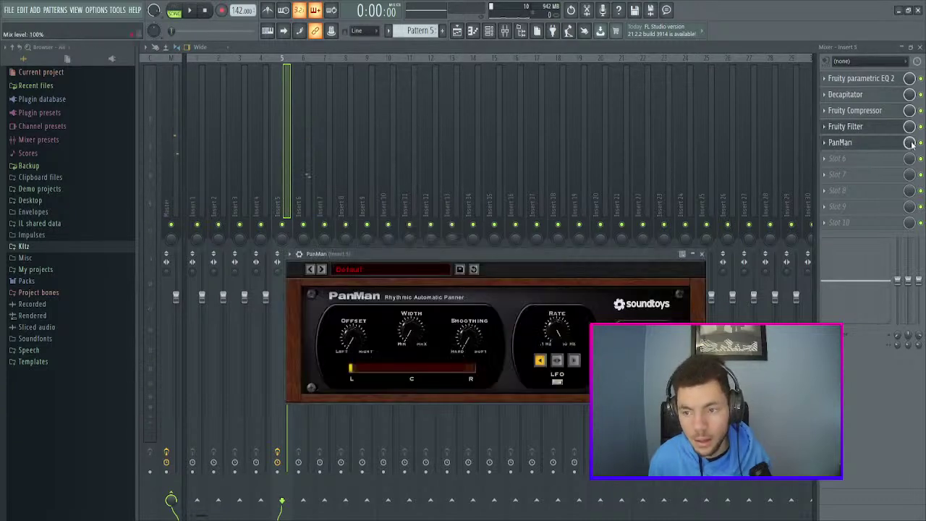
pyautogui.click(837, 143)
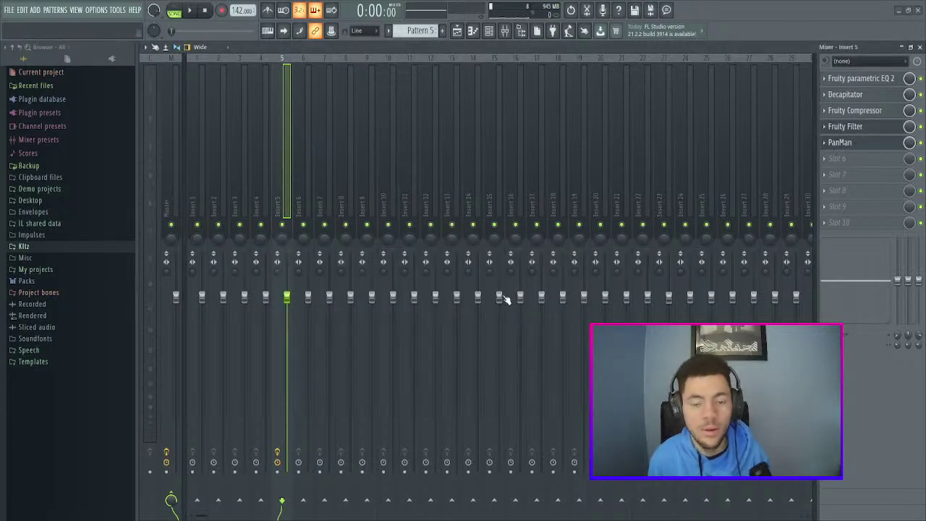
pyautogui.hotkey('ctrl', 'z')
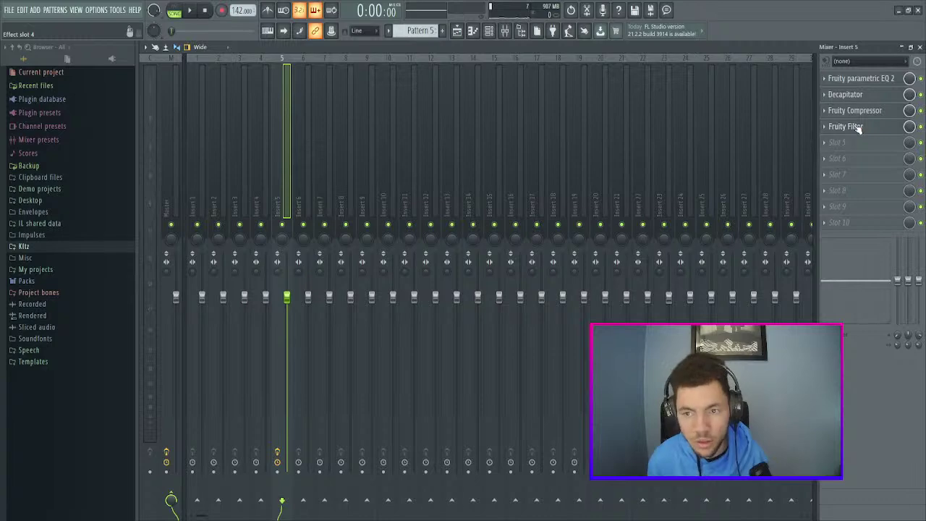
# - Raise the band 1 high-pass in Insert 5's Fruity parametric EQ 2 to 250 Hz
pyautogui.click(872, 94)
pyautogui.click(872, 78)
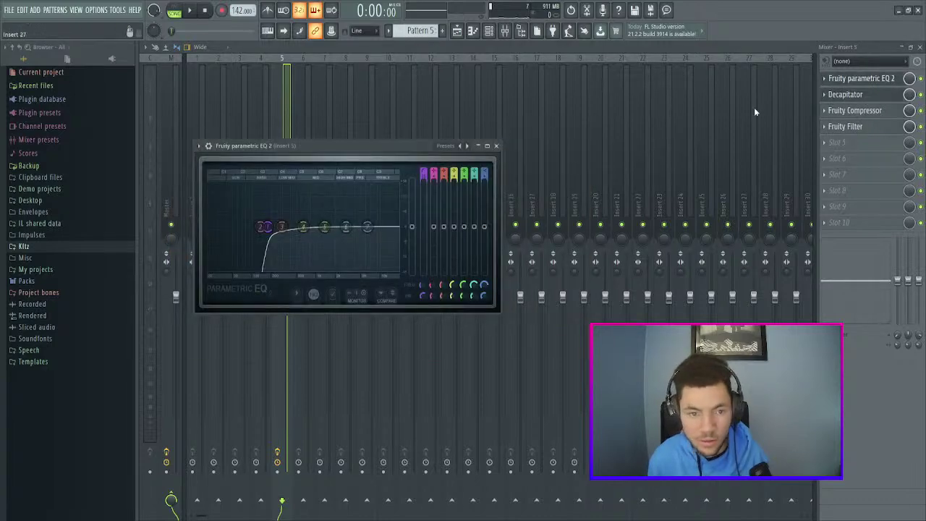
pyautogui.moveTo(265, 226); pyautogui.dragTo(276, 226)
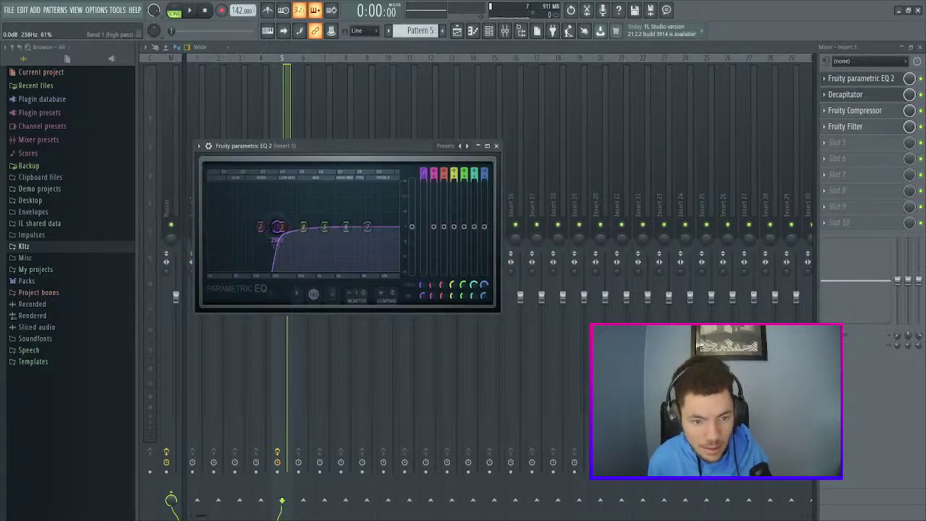
# - Replace Decapitator in slot 2 of Insert 5 with Radiator, set its bass to -2.4 dB, and close the plugin window
pyautogui.click(869, 95)
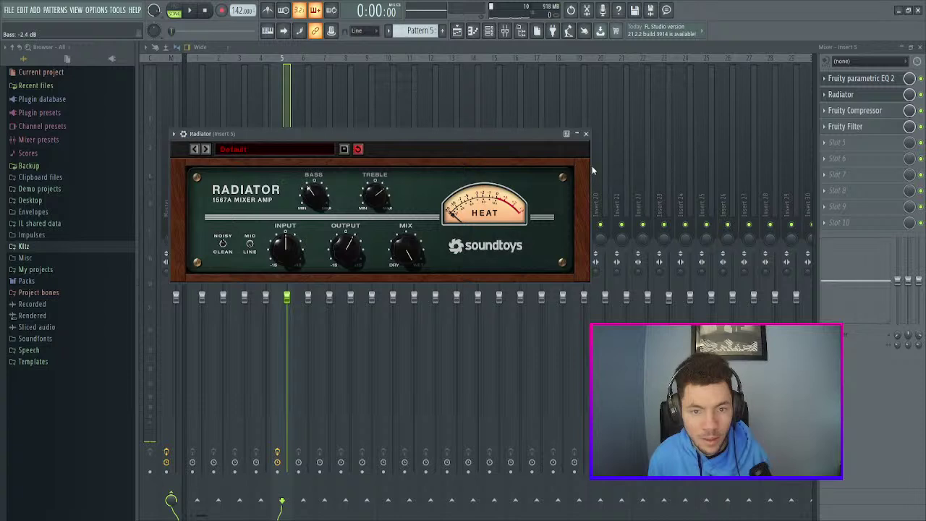
pyautogui.click(587, 133)
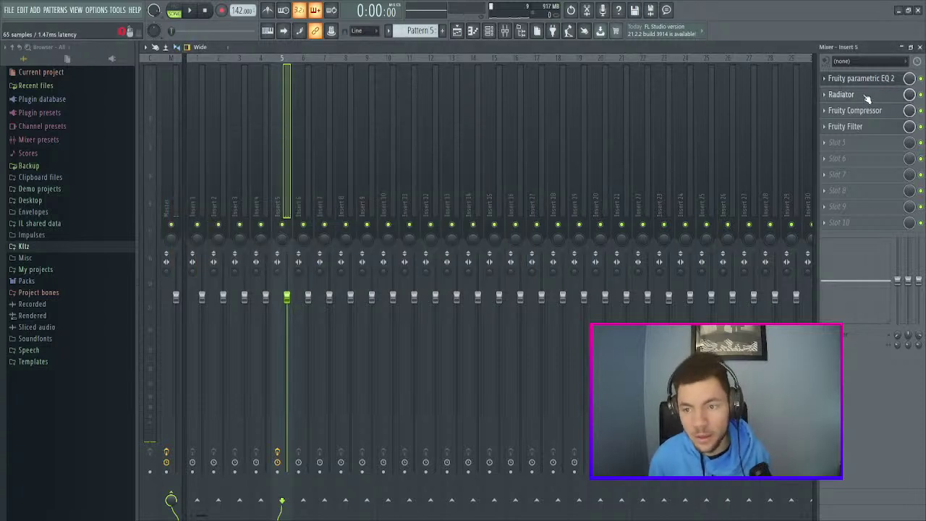
# - Listen briefly, check the Fruity Filter on Insert 5, and lower its slot mix level to 31%
pyautogui.press('space')
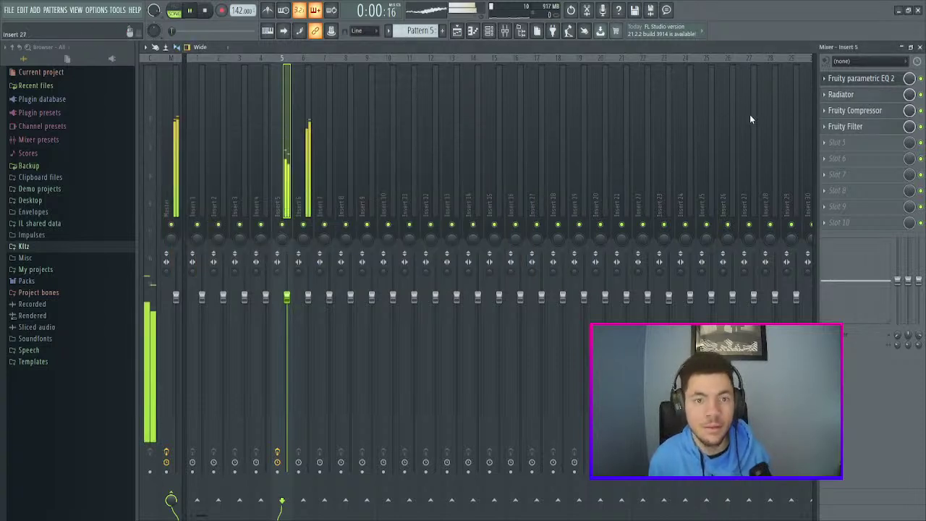
pyautogui.press('space')
pyautogui.click(847, 127)
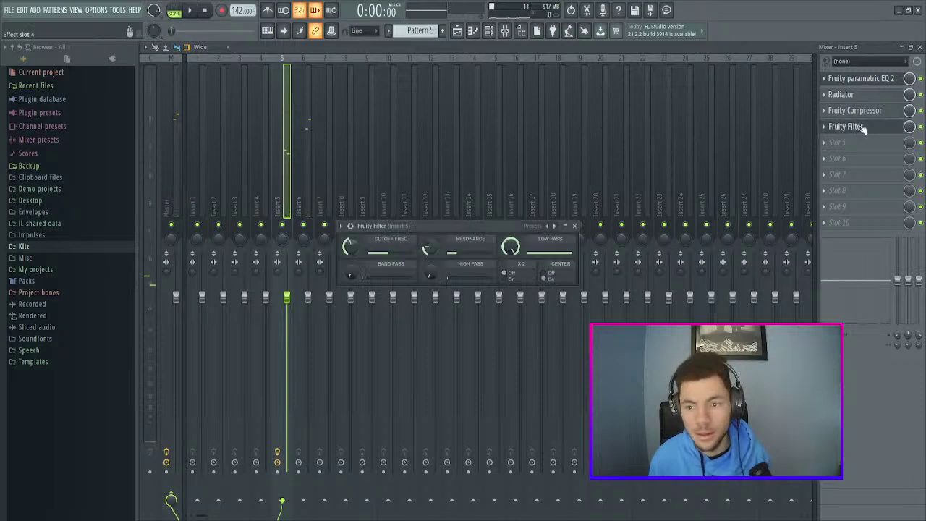
pyautogui.moveTo(910, 127); pyautogui.dragTo(909, 134)
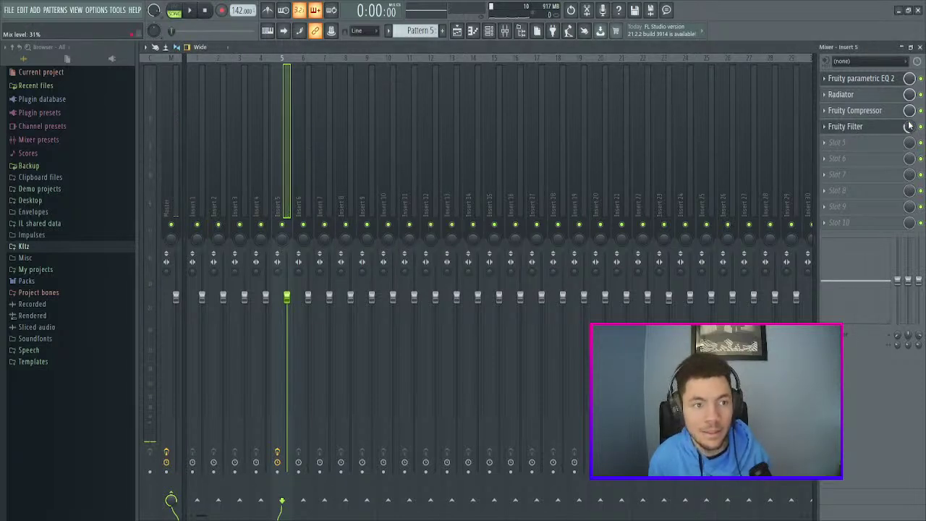
# - Play back the song and compare the levels of the melody on Insert 5 and the 808 on Insert 6
pyautogui.press('space')
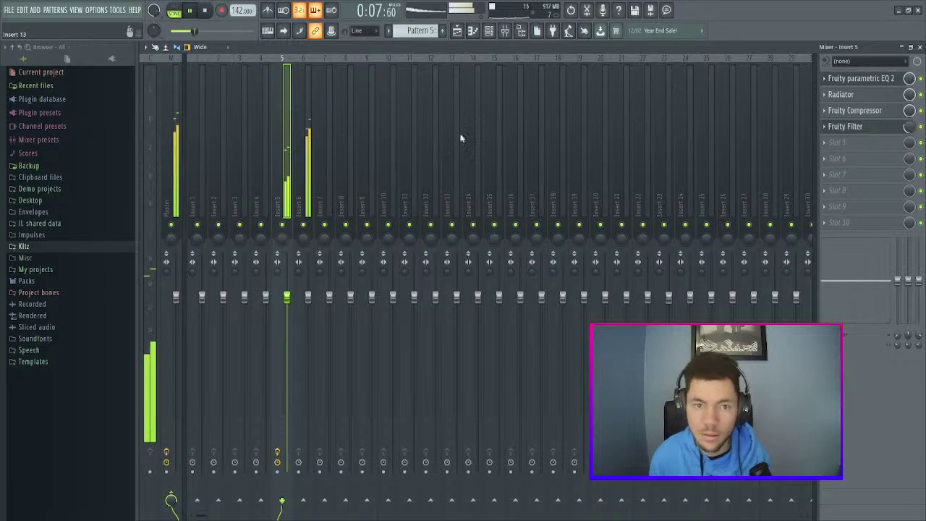
pyautogui.click(306, 137)
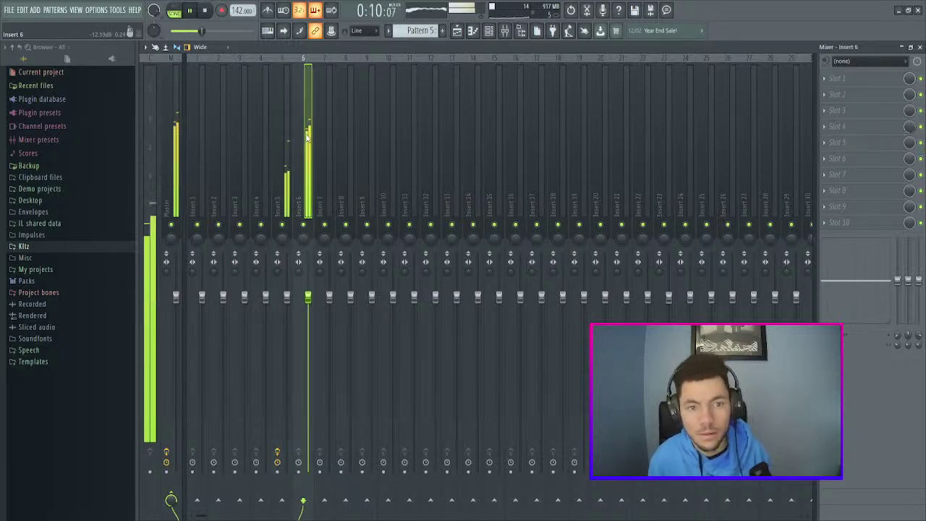
pyautogui.click(281, 109)
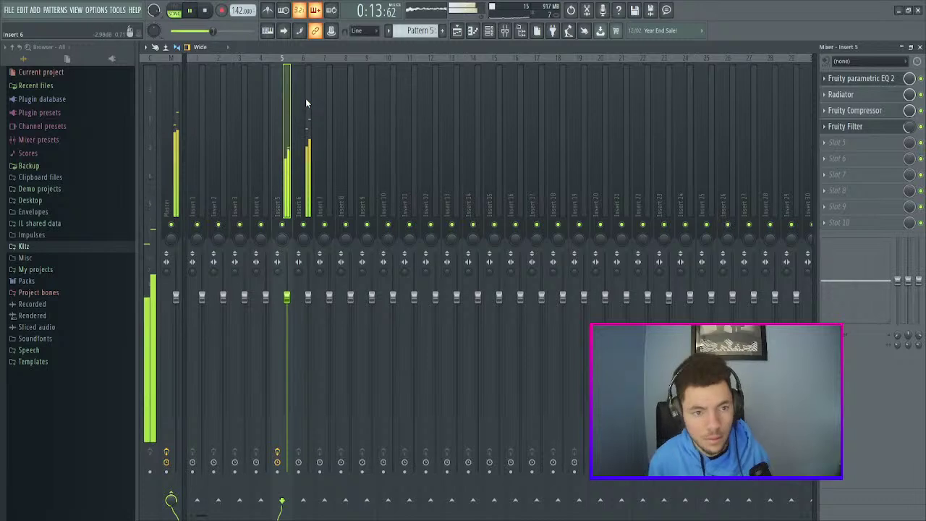
pyautogui.press('space')
pyautogui.click(307, 133)
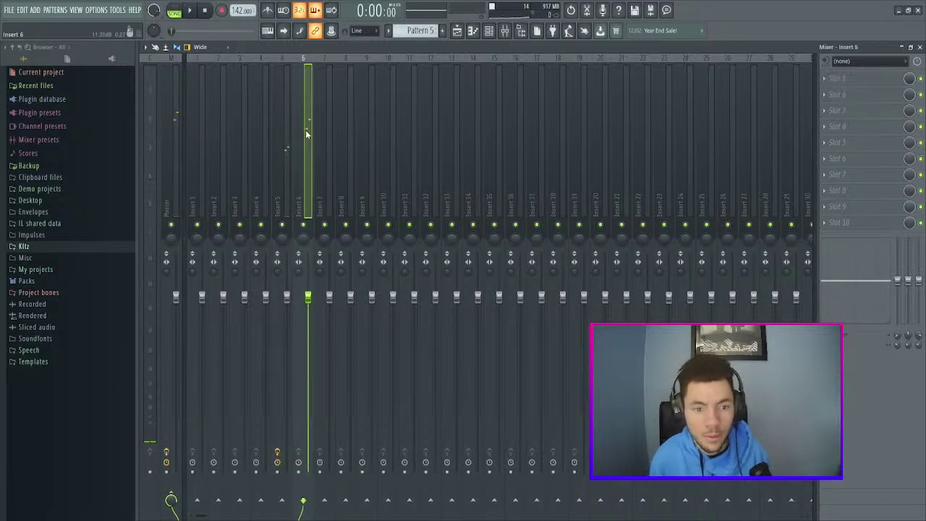
# - Audition the Kick - Main channel, load Sausage Fattener in slot 1 of Insert 1, and adjust its Fatness
pyautogui.click(200, 137)
pyautogui.click(490, 31)
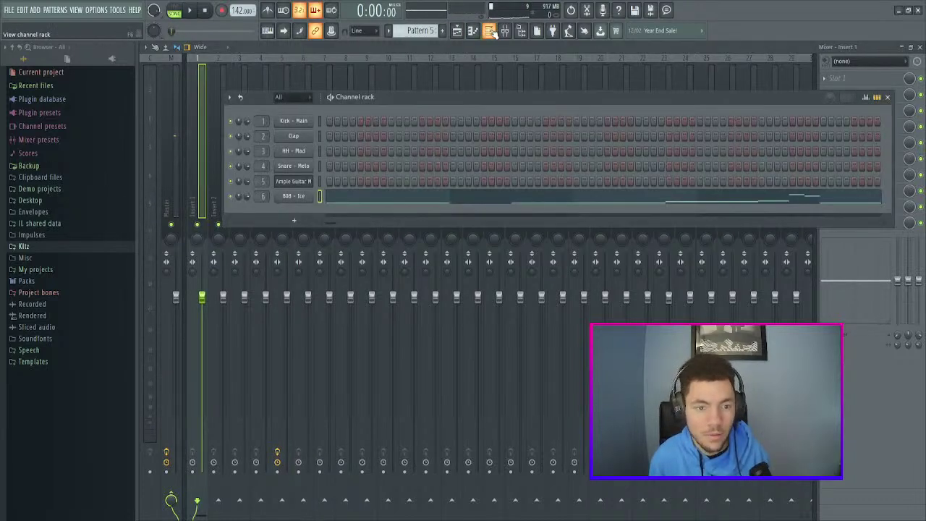
pyautogui.click(294, 121)
pyautogui.click(436, 120)
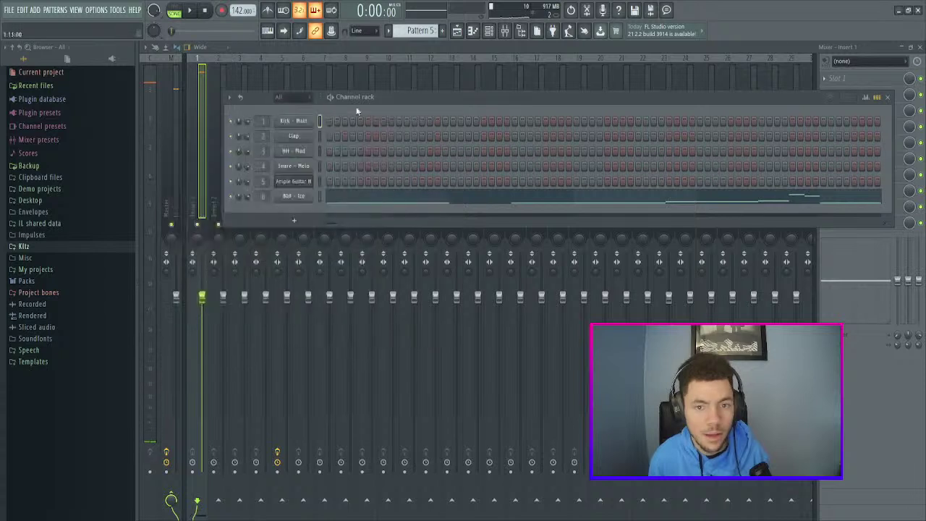
pyautogui.click(203, 92)
pyautogui.click(875, 81)
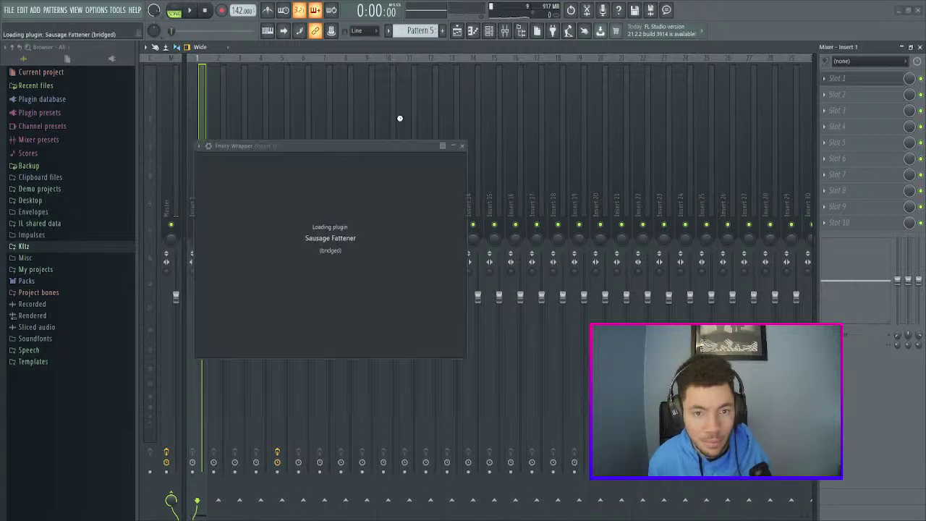
pyautogui.moveTo(385, 210); pyautogui.dragTo(385, 203)
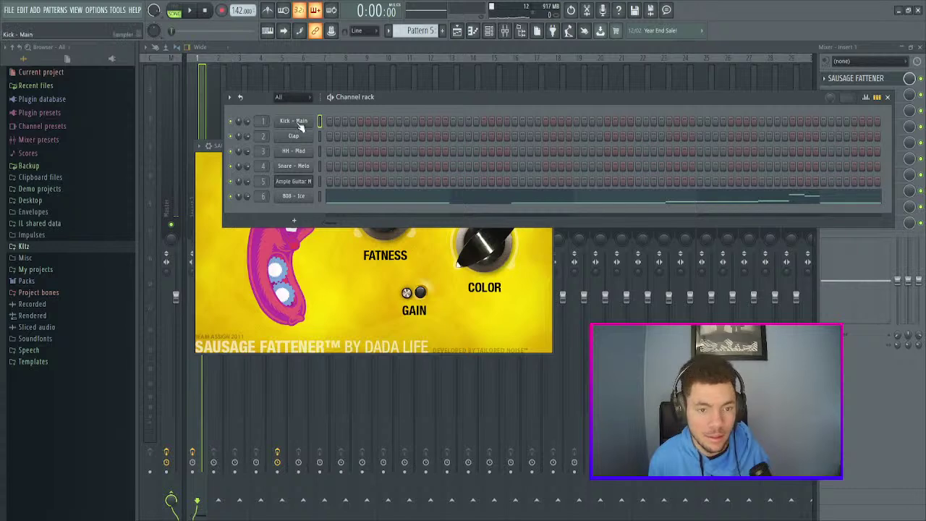
# - Audition the Kick - Main sample through Sausage Fattener and close the sampler, channel rack and plugin windows
pyautogui.click(293, 121)
pyautogui.click(202, 316)
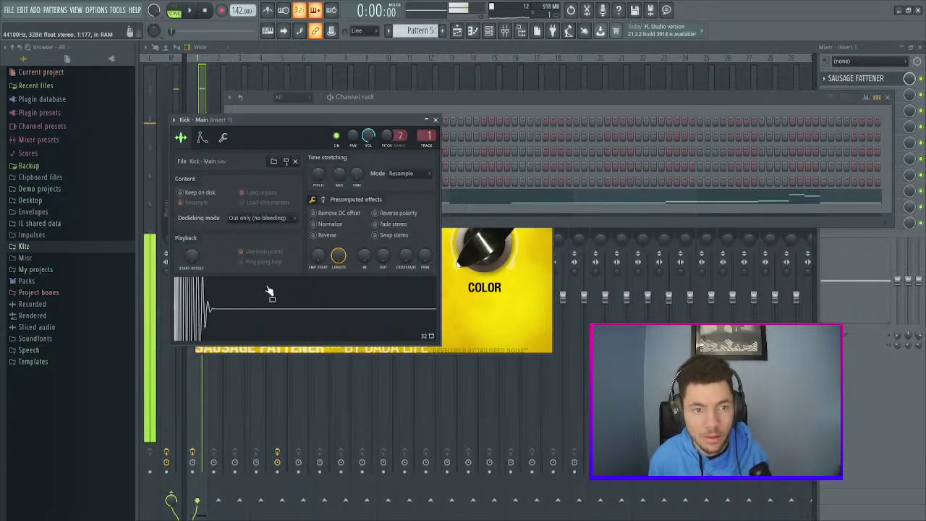
pyautogui.click(435, 119)
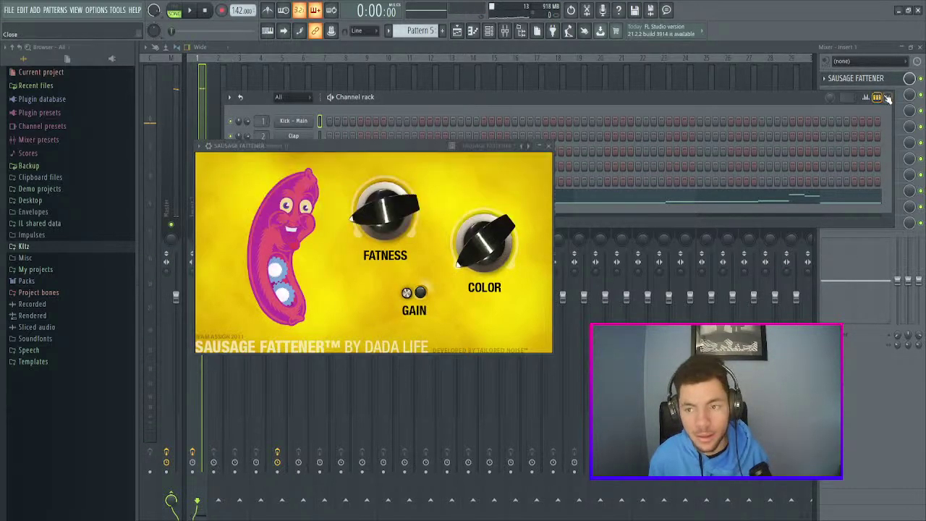
pyautogui.click(887, 97)
# - Add Fruity parametric EQ 2 to slot 2 of Insert 1 and cut the kick's highs with a steep band 7 low-pass
pyautogui.click(841, 92)
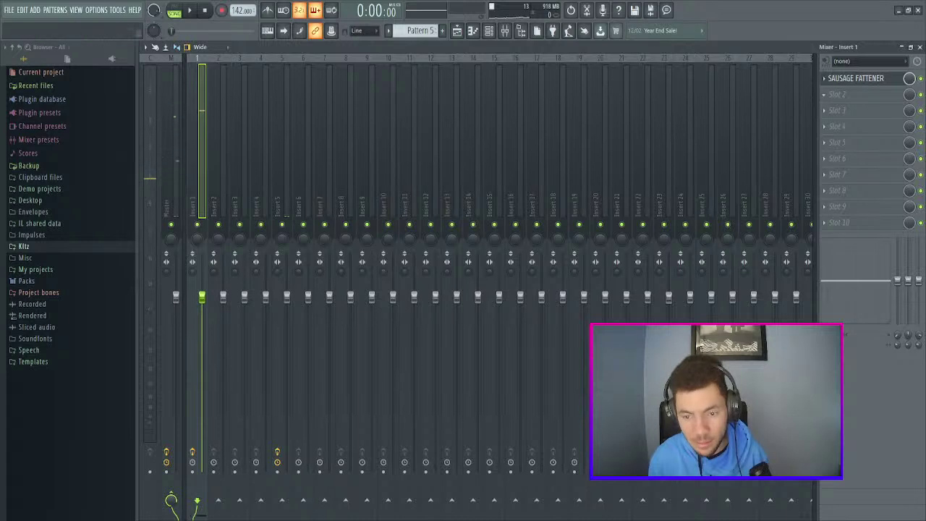
pyautogui.click(470, 331)
pyautogui.moveTo(391, 240); pyautogui.dragTo(364, 271)
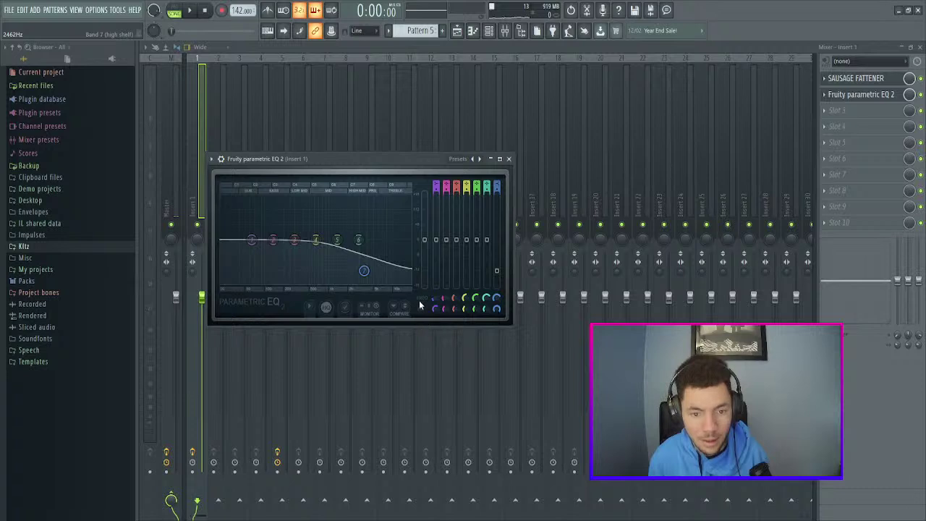
pyautogui.middleClick(364, 271)
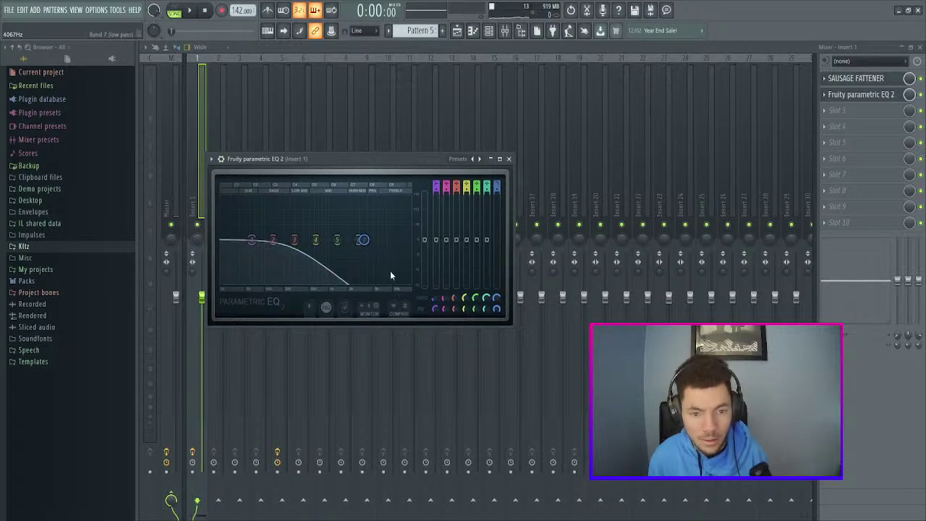
pyautogui.moveTo(363, 241); pyautogui.dragTo(415, 247)
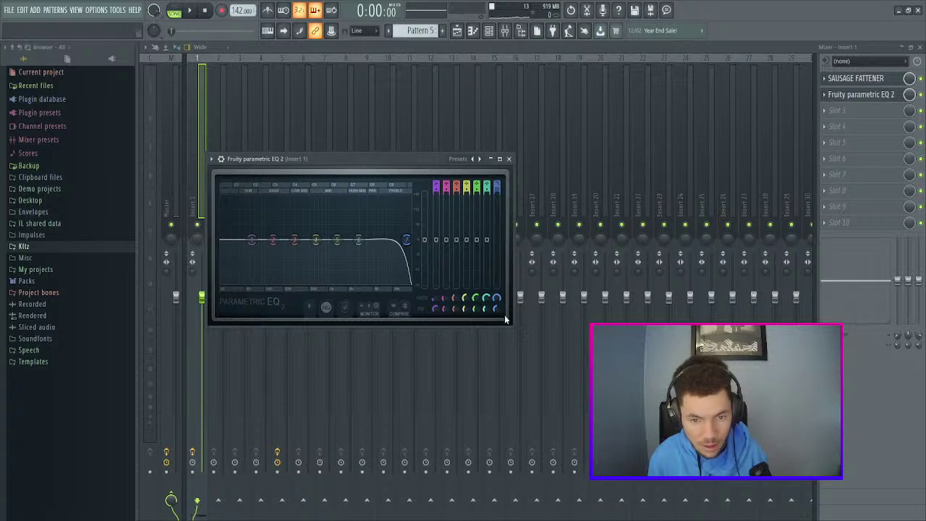
pyautogui.scroll(-2, 406, 245)
pyautogui.scroll(4, 404, 245)
pyautogui.moveTo(409, 243); pyautogui.dragTo(378, 241)
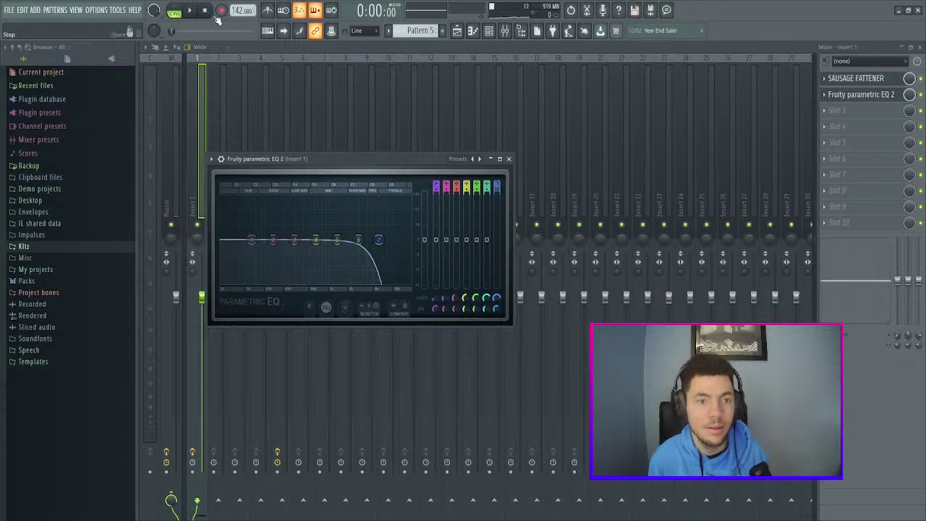
# - Audition the kick sample with the low-pass EQ applied and close the sampler, channel rack and EQ windows
pyautogui.click(489, 30)
pyautogui.click(293, 134)
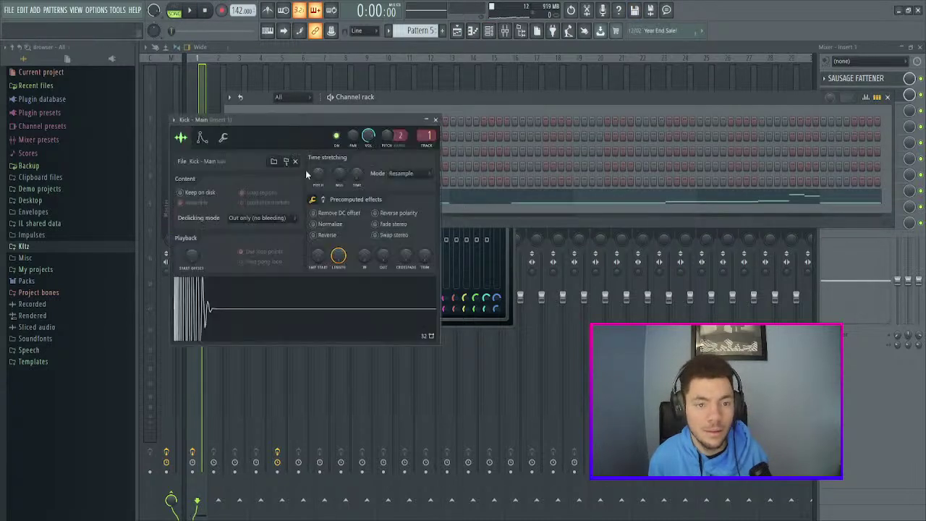
pyautogui.click(300, 308)
pyautogui.click(302, 317)
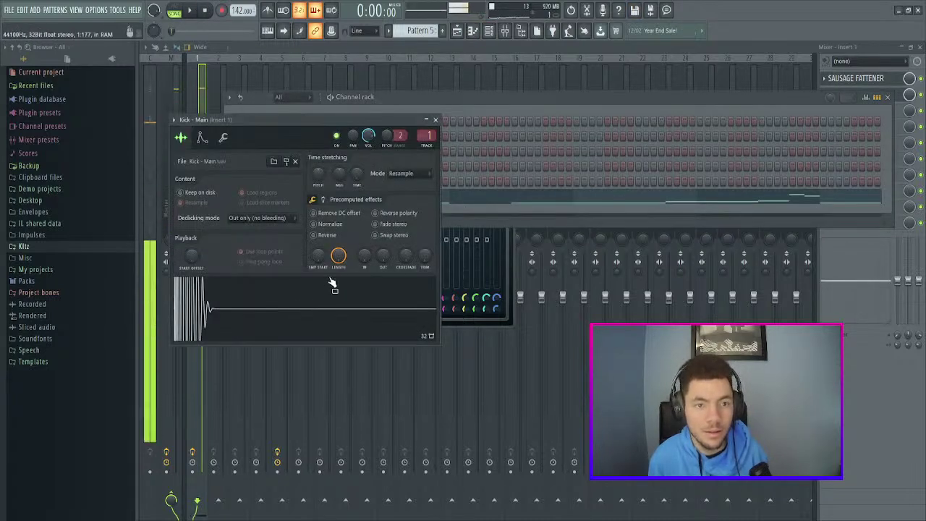
pyautogui.click(436, 120)
pyautogui.click(888, 97)
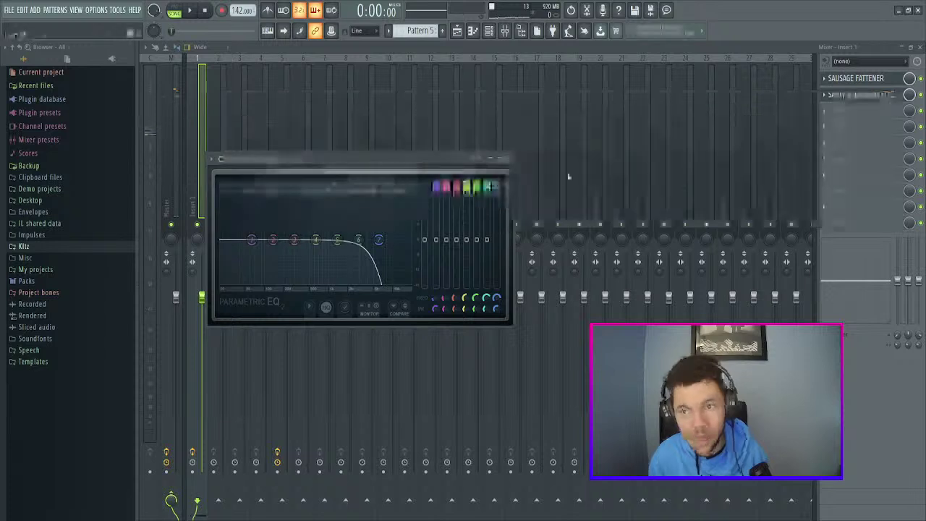
pyautogui.click(510, 159)
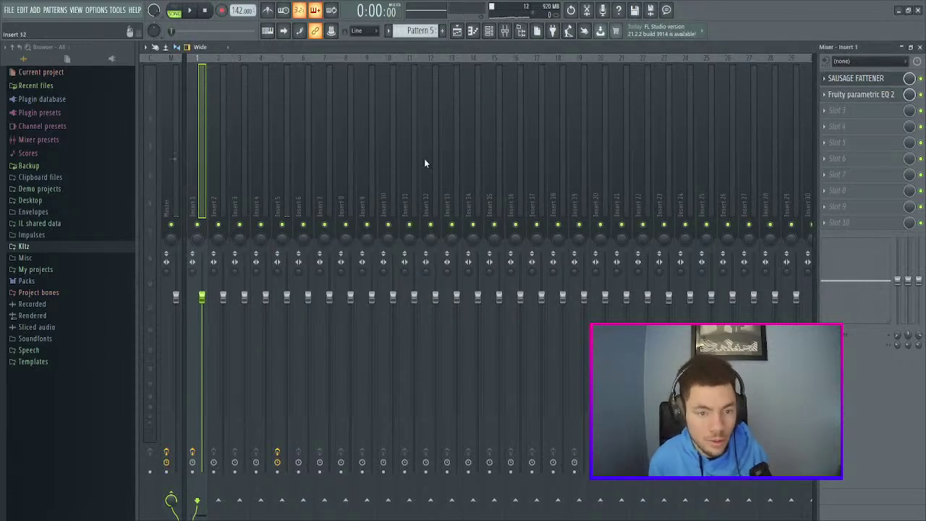
# - Name mixer track 5 Guitar in red and mixer track 10 Drum Bus in purple
pyautogui.click(388, 148)
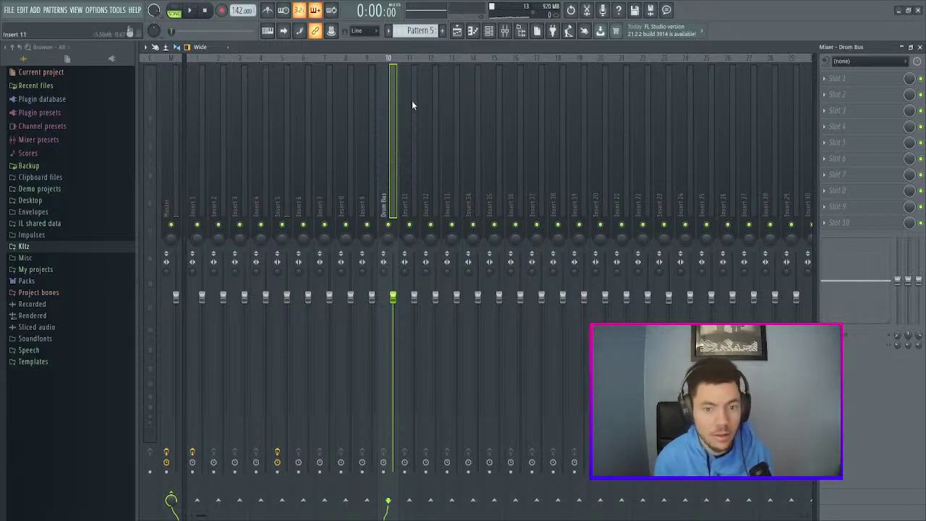
pyautogui.click(274, 135)
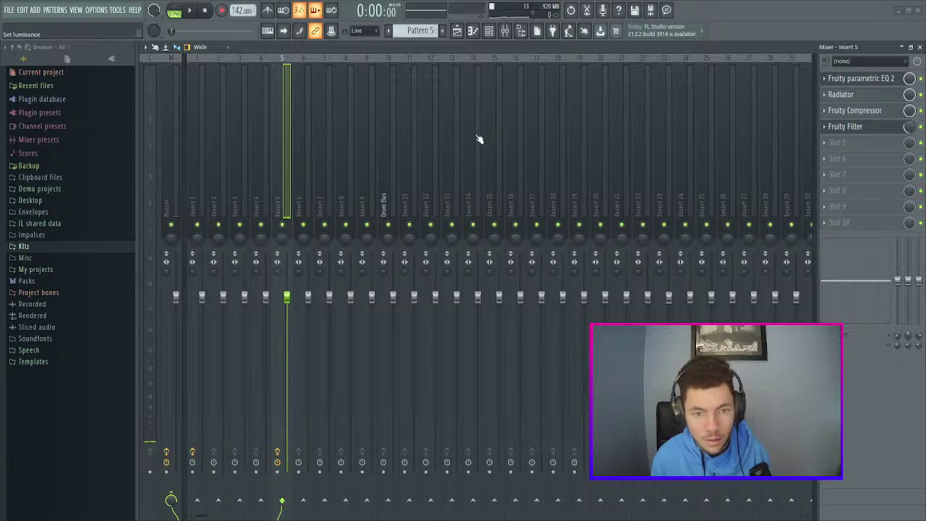
pyautogui.hotkey('ctrl', 'l')
pyautogui.click(385, 146)
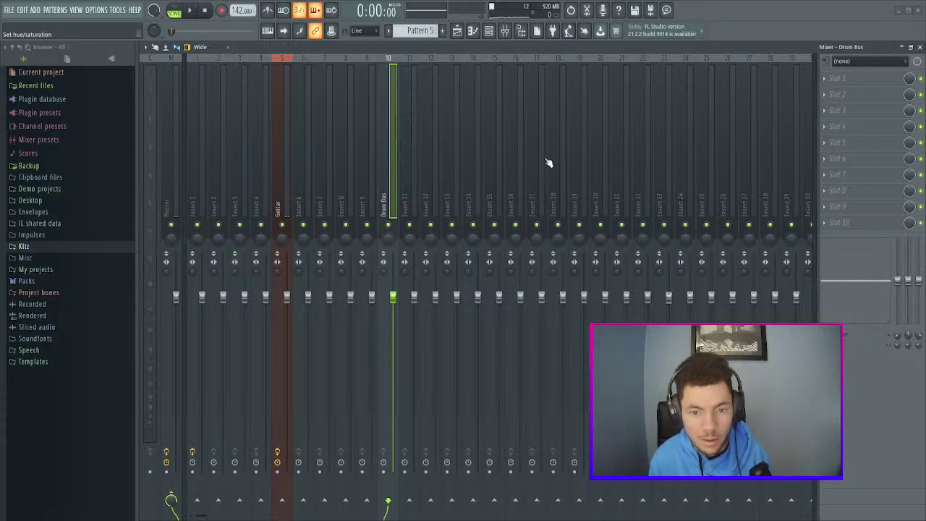
pyautogui.click(586, 300)
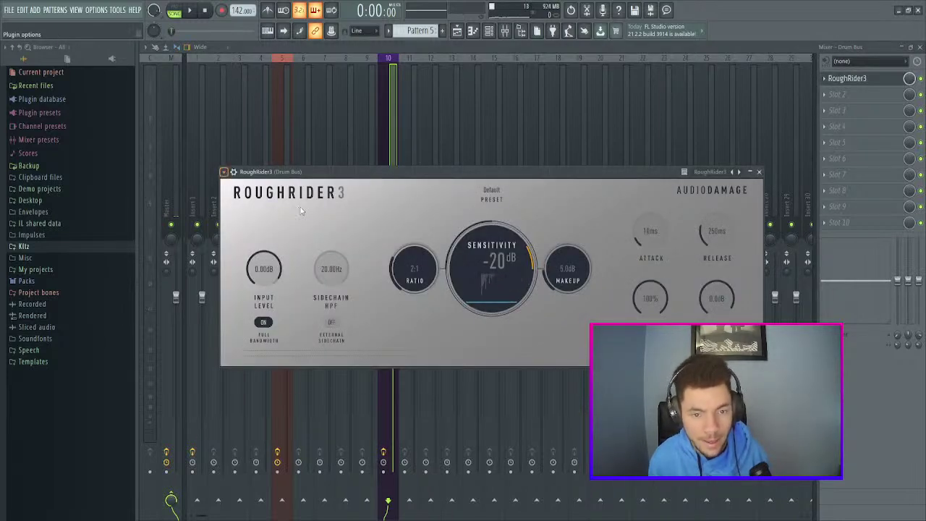
# - Load RoughRider3 on the Drum Bus with the OG - 01 - New York Parallel preset and set its makeup to 4.6 dB
pyautogui.click(390, 272)
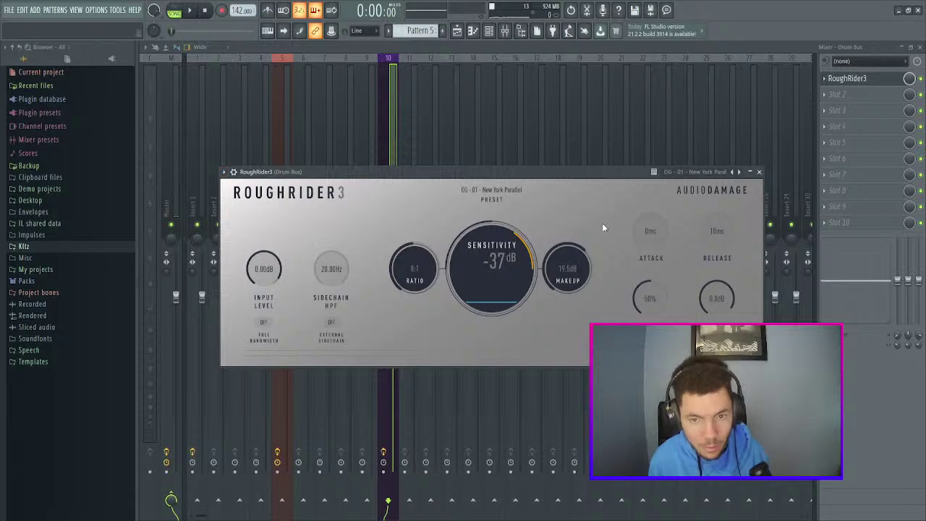
pyautogui.moveTo(572, 257); pyautogui.dragTo(534, 270)
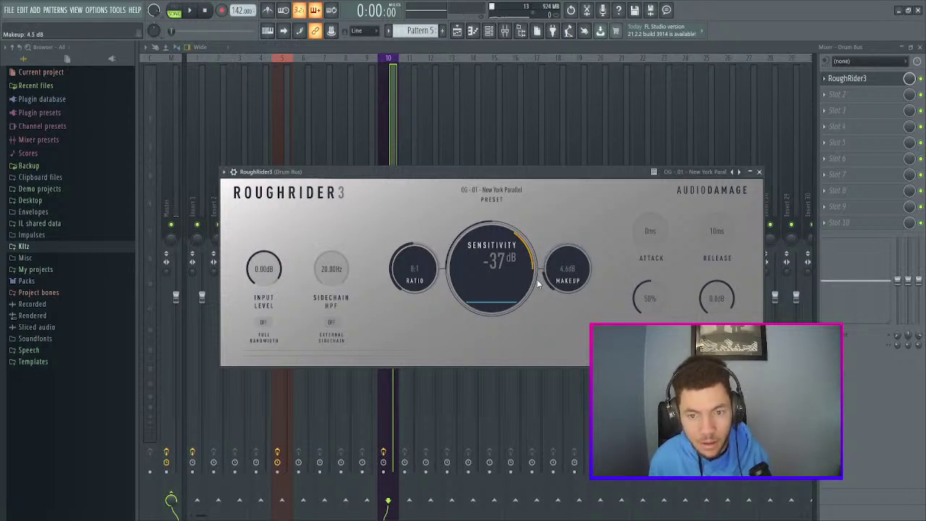
pyautogui.click(760, 172)
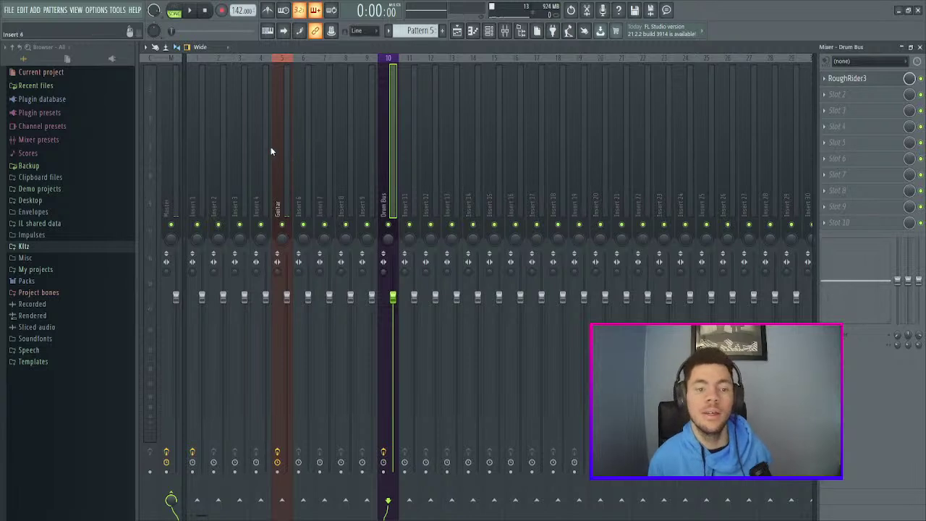
# - Name and colour mixer tracks 1, 4 and 3 as Kick in green, Snare in yellow and Hi Hats in teal
pyautogui.click(193, 141)
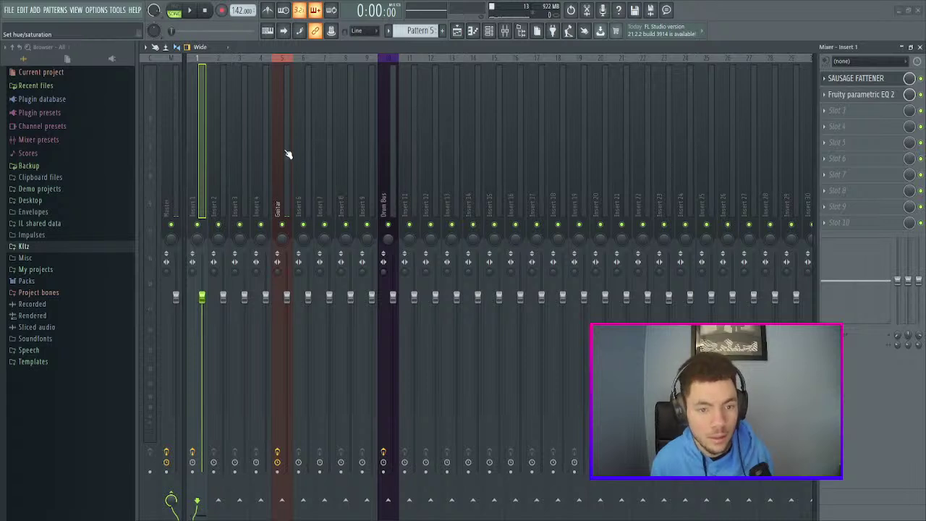
pyautogui.press('Return')
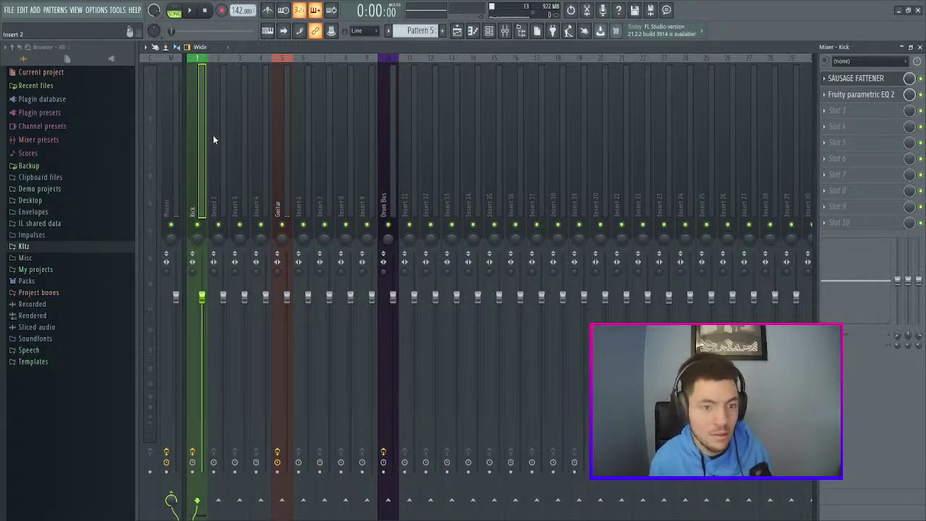
pyautogui.click(216, 135)
pyautogui.click(489, 31)
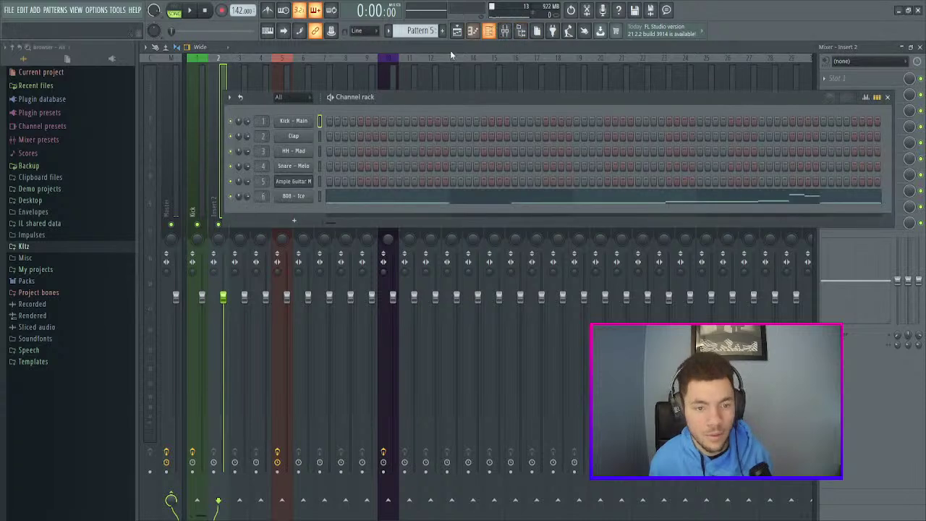
pyautogui.click(257, 71)
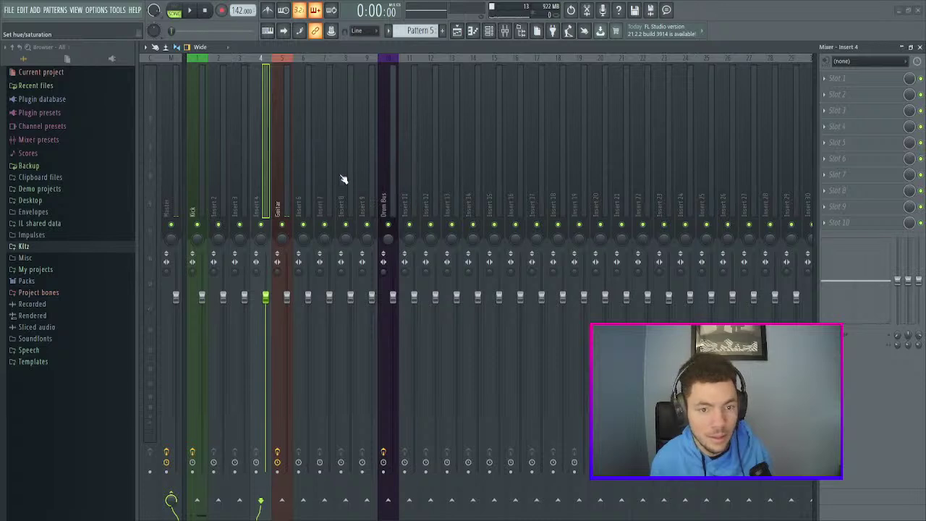
pyautogui.hotkey('ctrl', 'l')
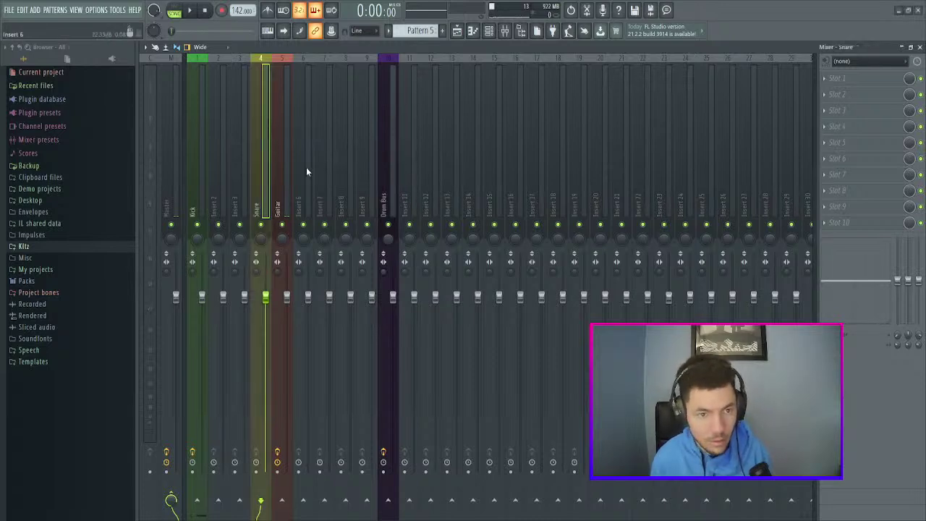
pyautogui.click(236, 135)
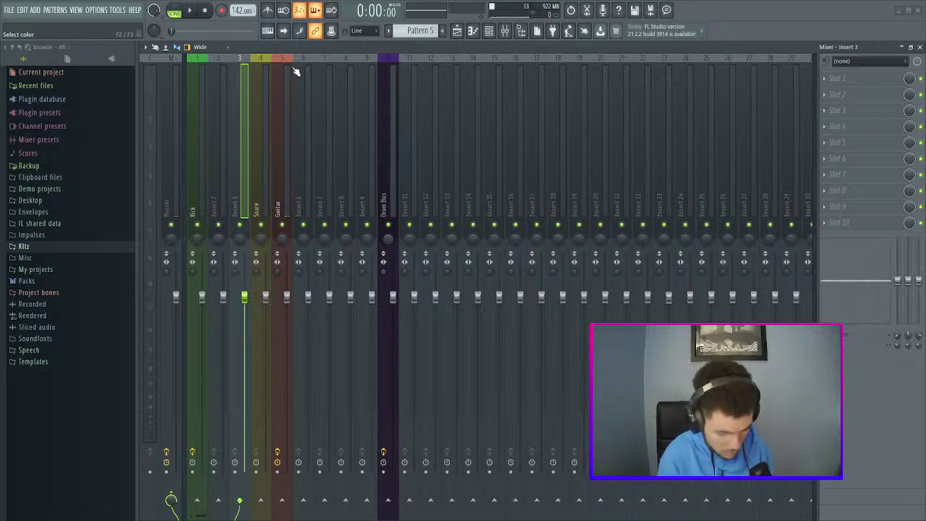
pyautogui.hotkey('ctrl', 'l')
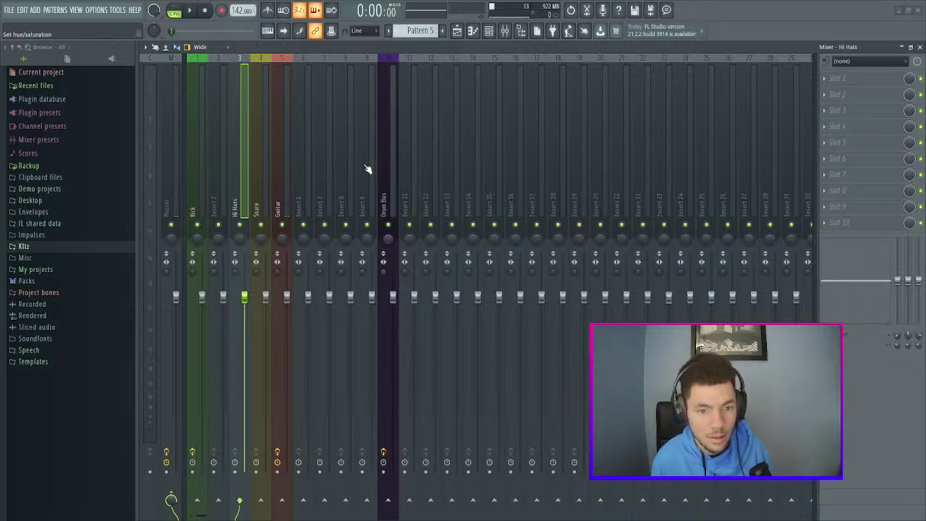
# - Route the Snare, Kick and Hi Hats mixer tracks to the Drum Bus
pyautogui.click(262, 187)
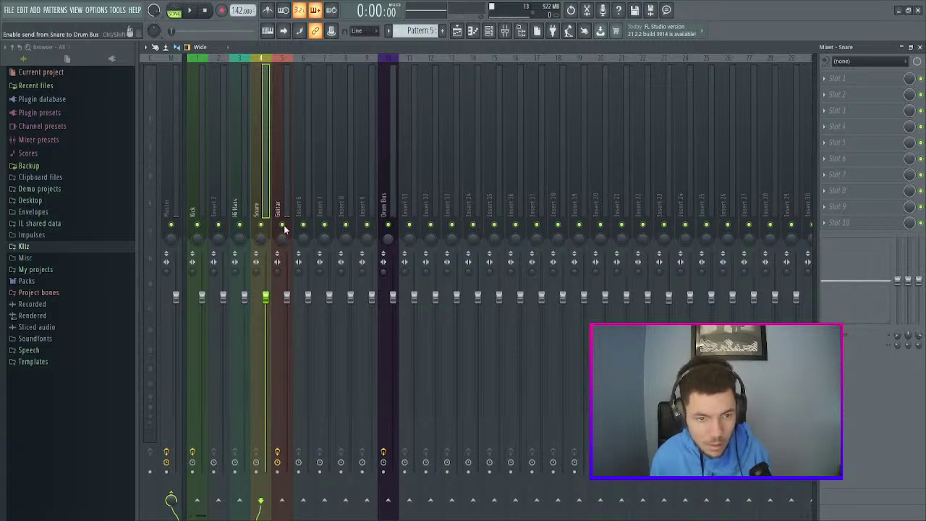
pyautogui.click(388, 499)
pyautogui.click(194, 196)
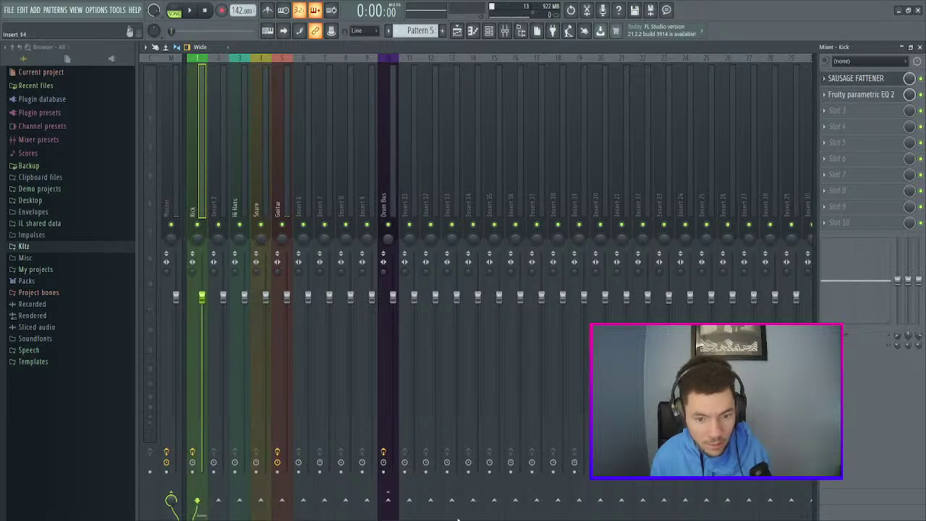
pyautogui.click(387, 499)
pyautogui.click(234, 188)
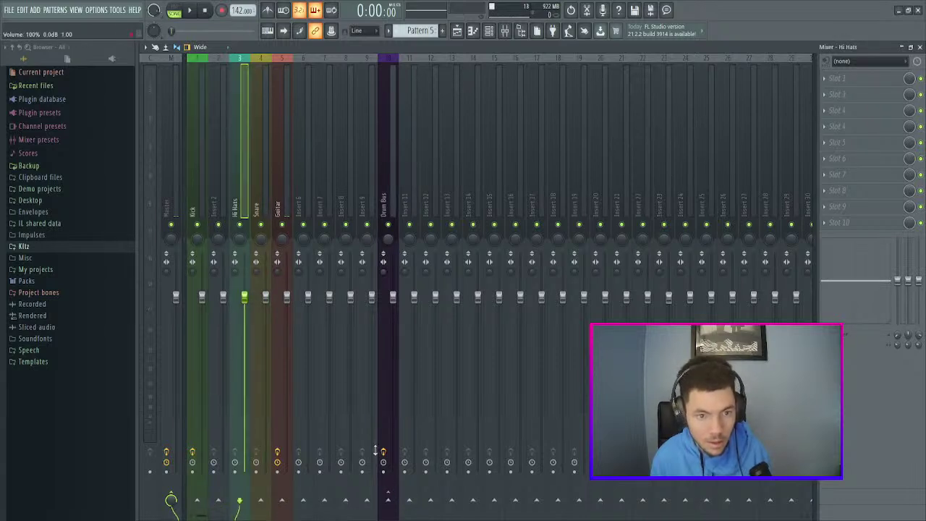
pyautogui.click(388, 500)
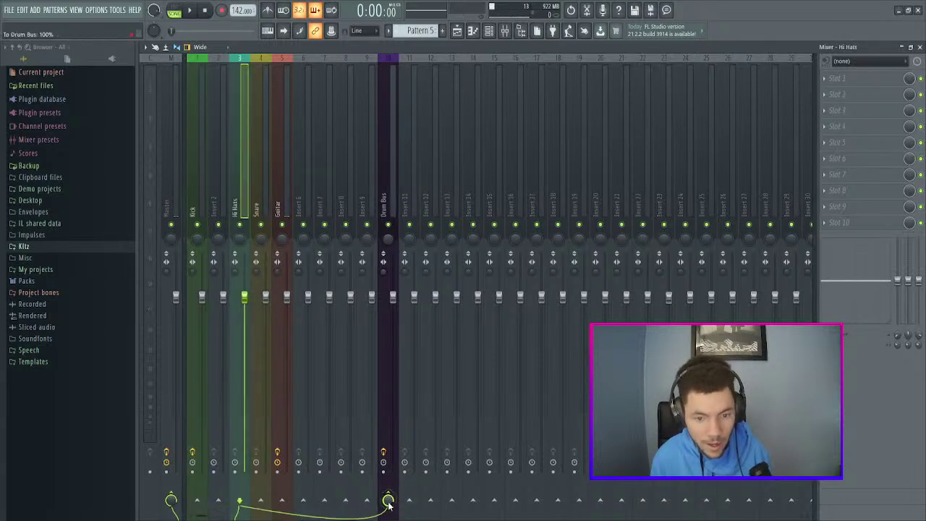
# - Add Fruity send to slot 10 of the Snare, Hi Hats and Kick tracks, with the Kick sending to track 2
pyautogui.click(262, 184)
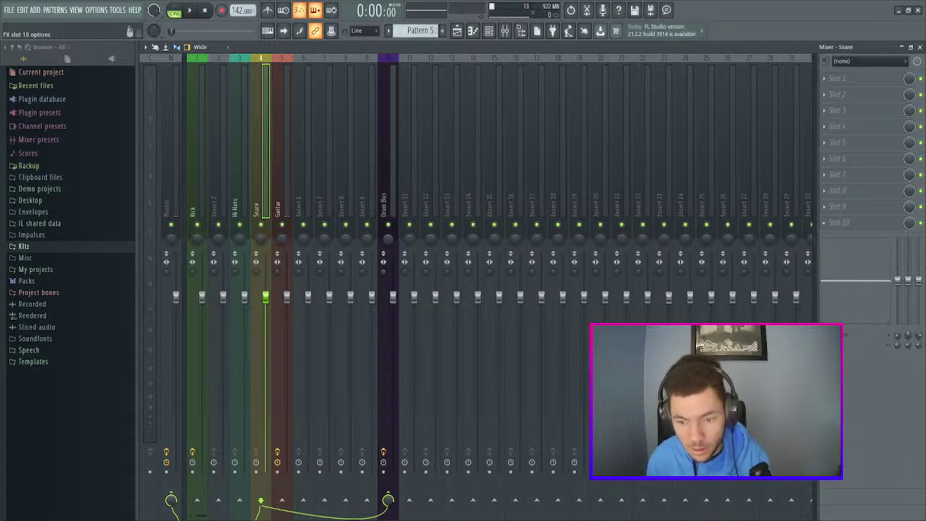
pyautogui.click(422, 311)
pyautogui.click(232, 175)
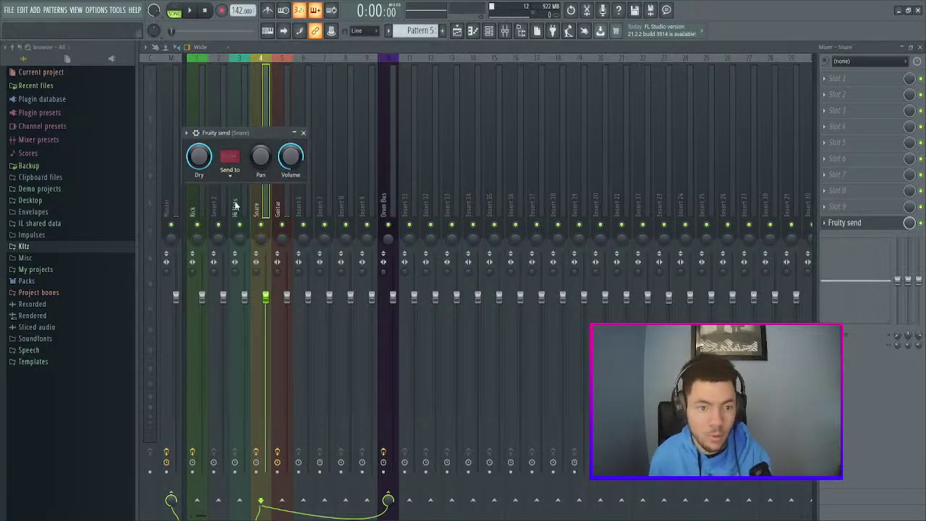
pyautogui.click(303, 133)
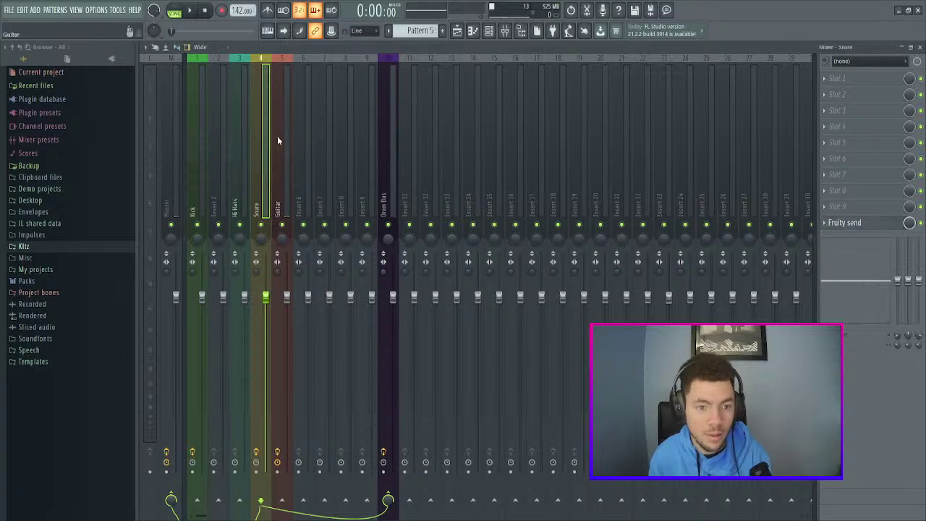
pyautogui.click(236, 117)
pyautogui.click(824, 223)
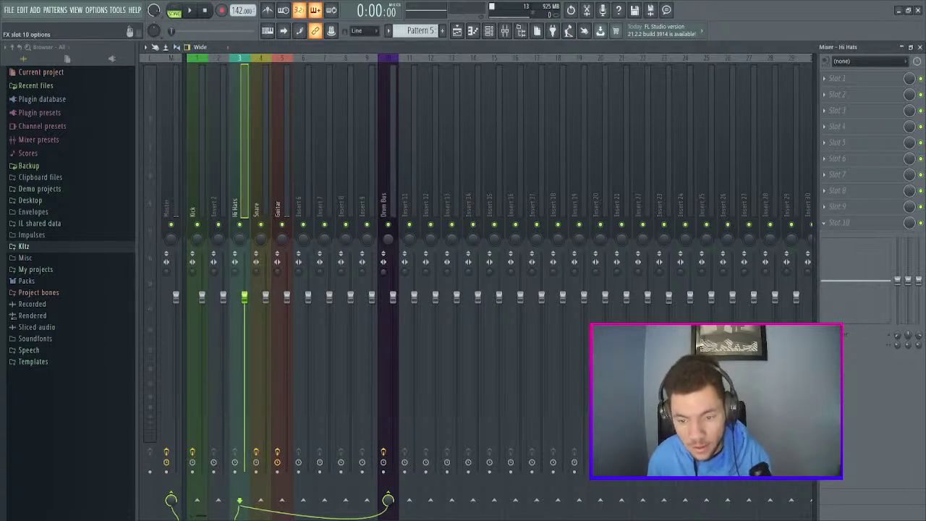
pyautogui.click(574, 425)
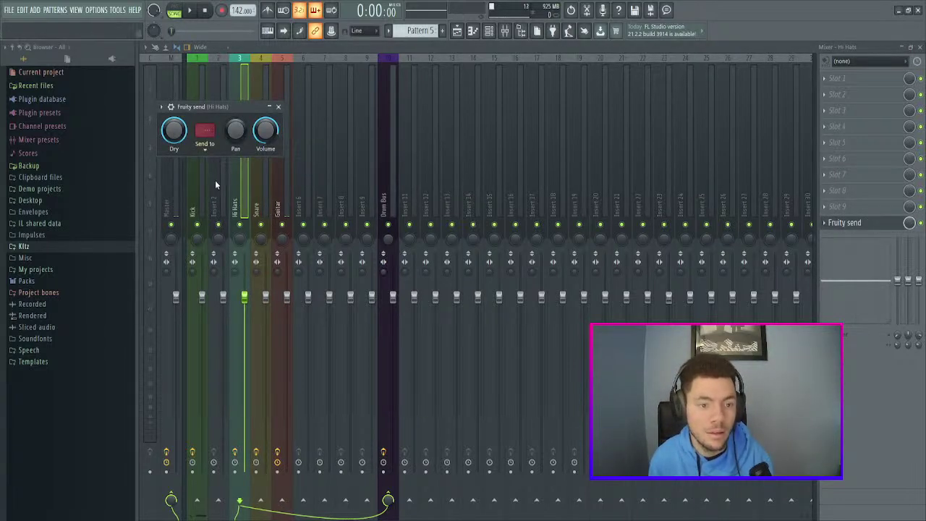
pyautogui.click(278, 107)
pyautogui.click(192, 105)
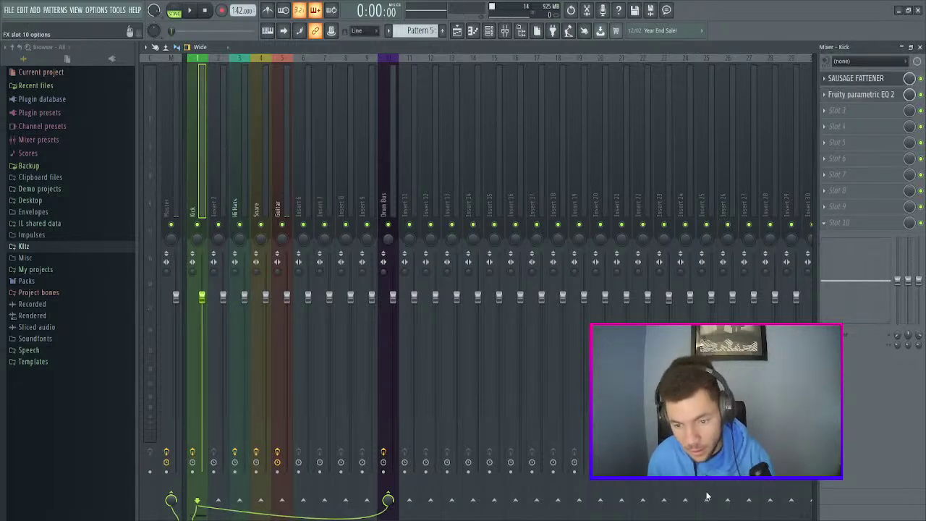
pyautogui.click(707, 468)
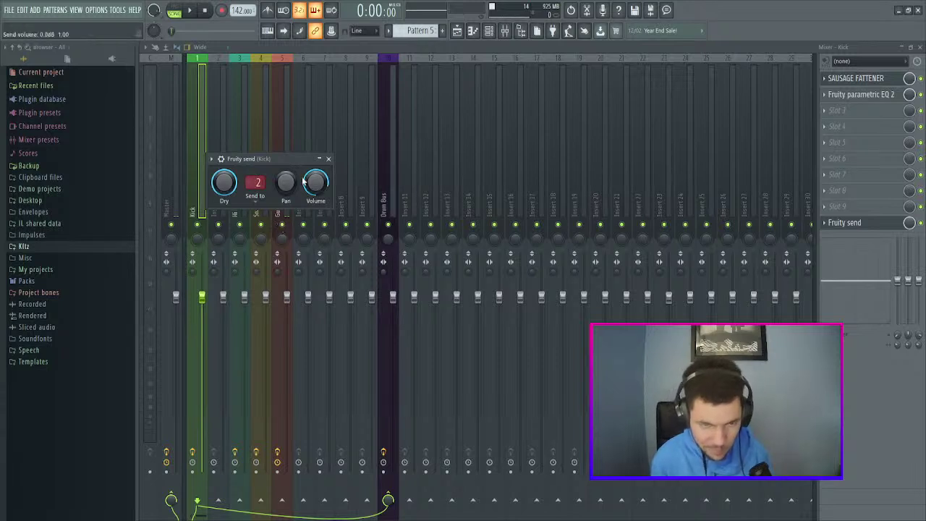
pyautogui.click(328, 158)
# - Add Fruity parametric EQ 2 to slot 1 of the Snare track and slightly boost band 3
pyautogui.click(392, 166)
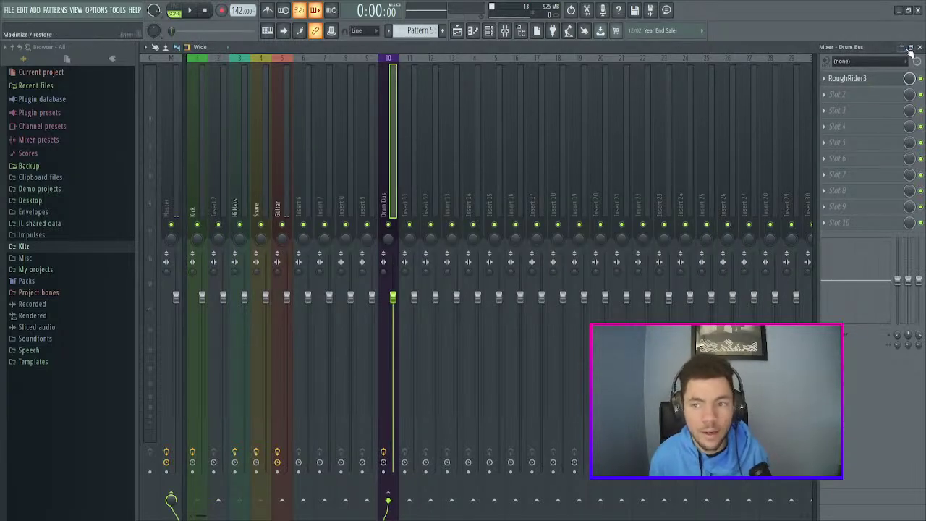
pyautogui.click(203, 101)
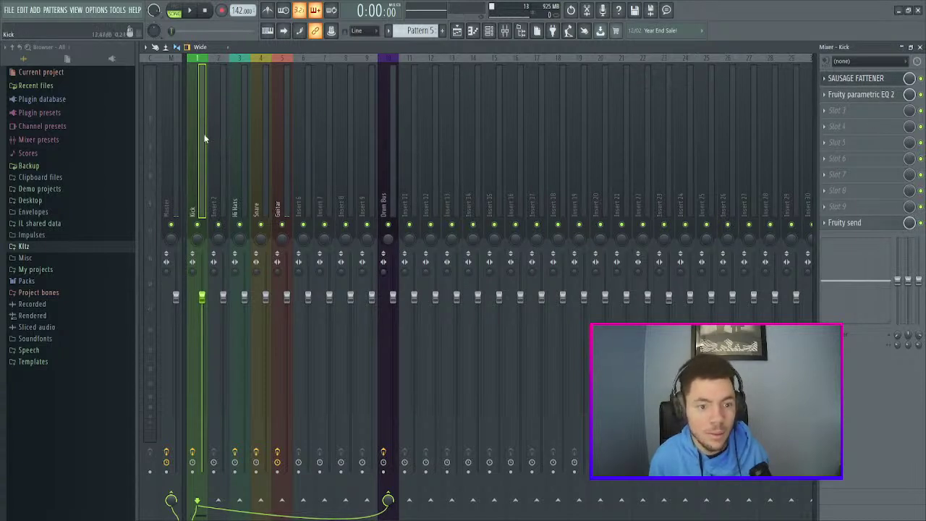
pyautogui.click(263, 127)
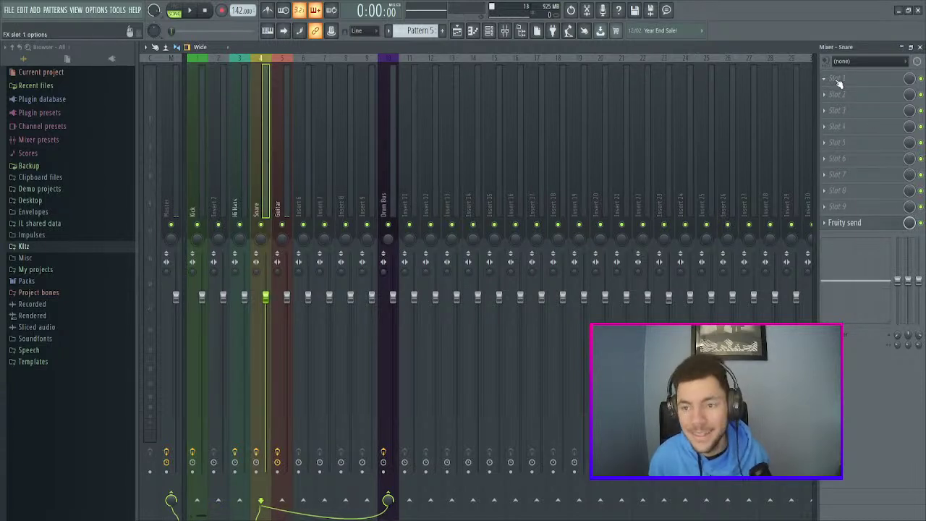
pyautogui.click(459, 319)
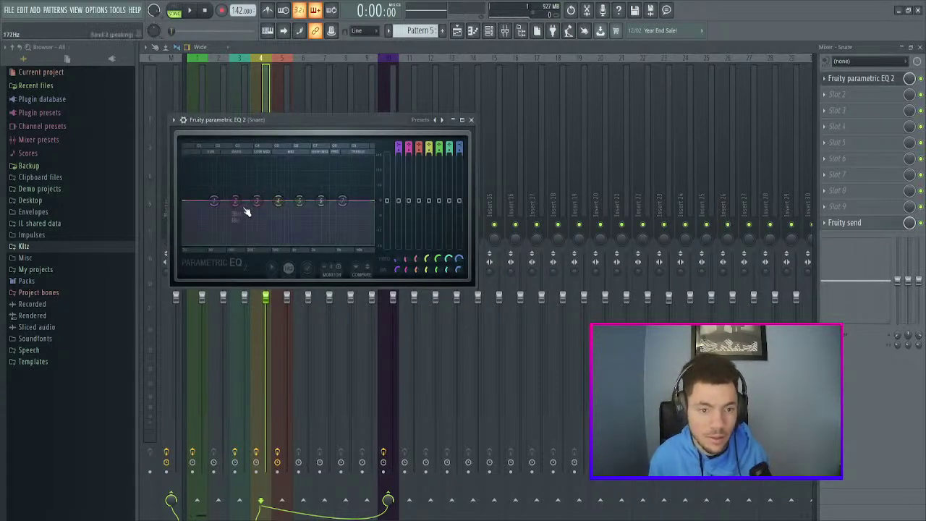
pyautogui.moveTo(265, 207); pyautogui.dragTo(325, 197)
pyautogui.click(471, 119)
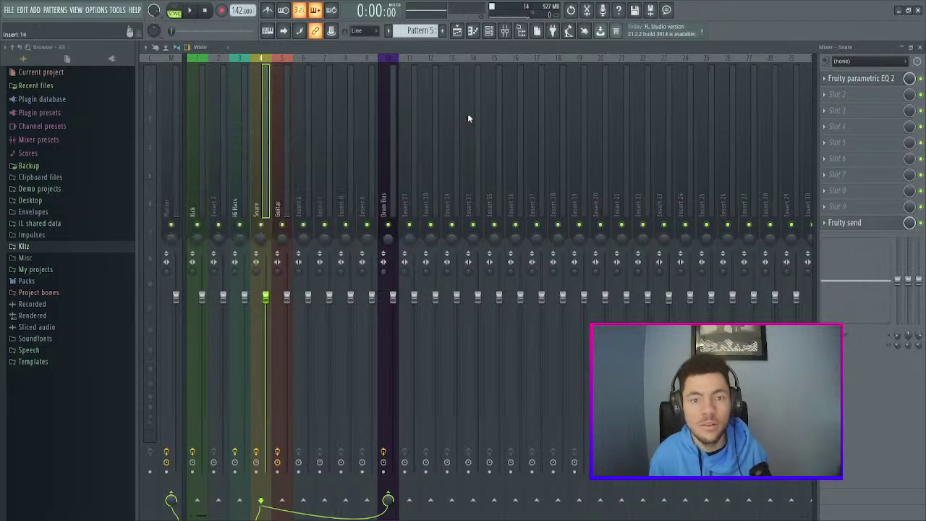
# - Enable only playlist tracks 2, 3 and 4 and play the drums while checking their mixer levels
pyautogui.click(459, 32)
pyautogui.click(264, 97)
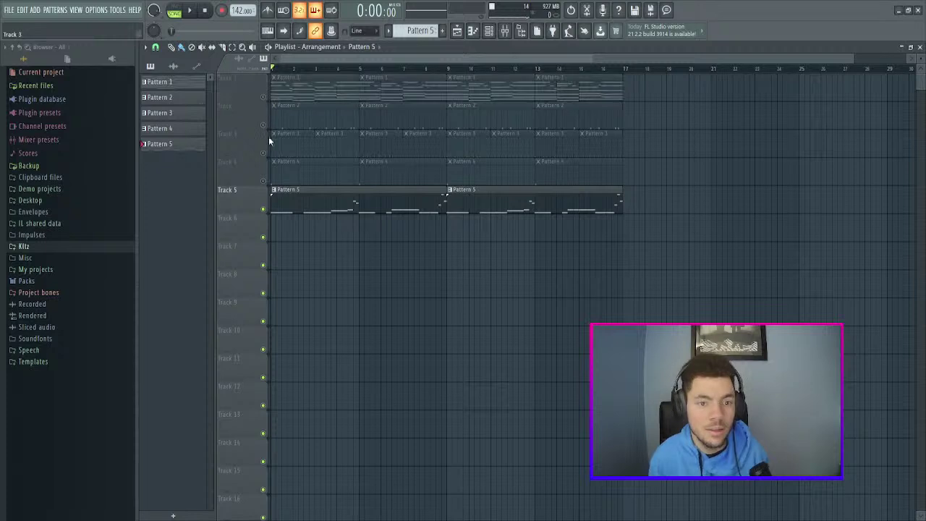
pyautogui.click(263, 209)
pyautogui.click(262, 181)
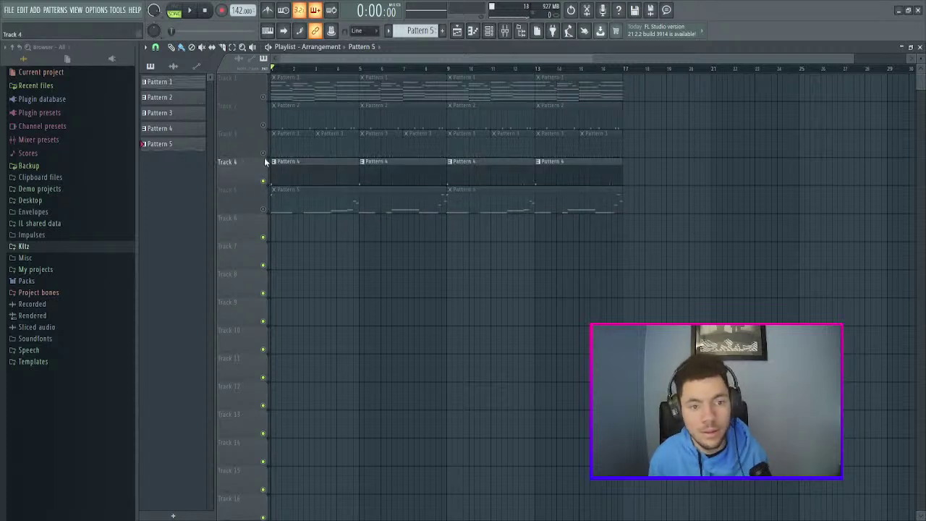
pyautogui.click(263, 153)
pyautogui.click(262, 125)
pyautogui.click(190, 10)
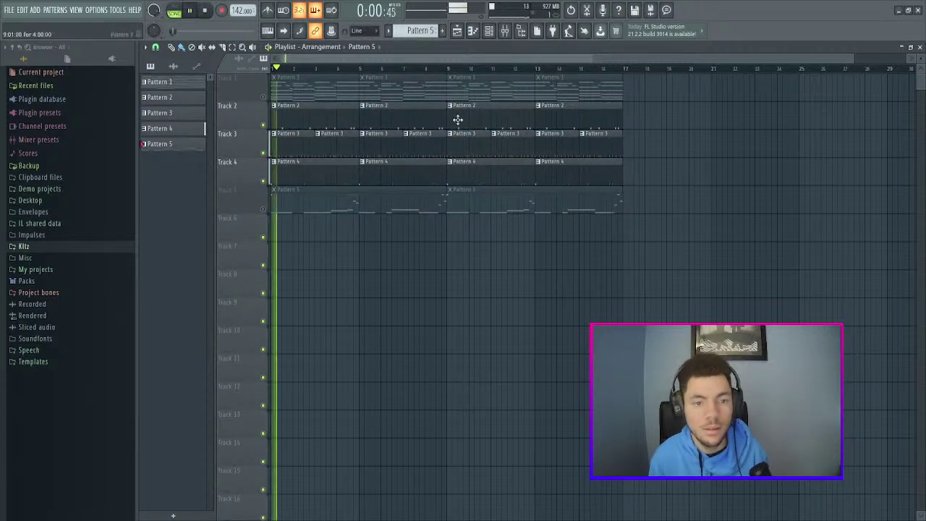
pyautogui.click(520, 31)
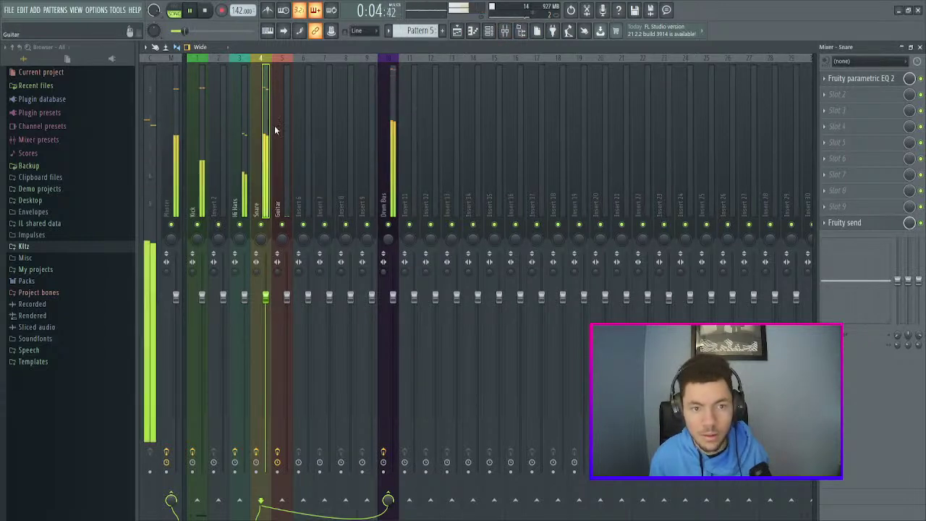
pyautogui.click(490, 35)
pyautogui.press('space')
# - Raise band 6 of the Snare's parametric EQ into a tall narrow peak and start playback to hear it
pyautogui.click(278, 67)
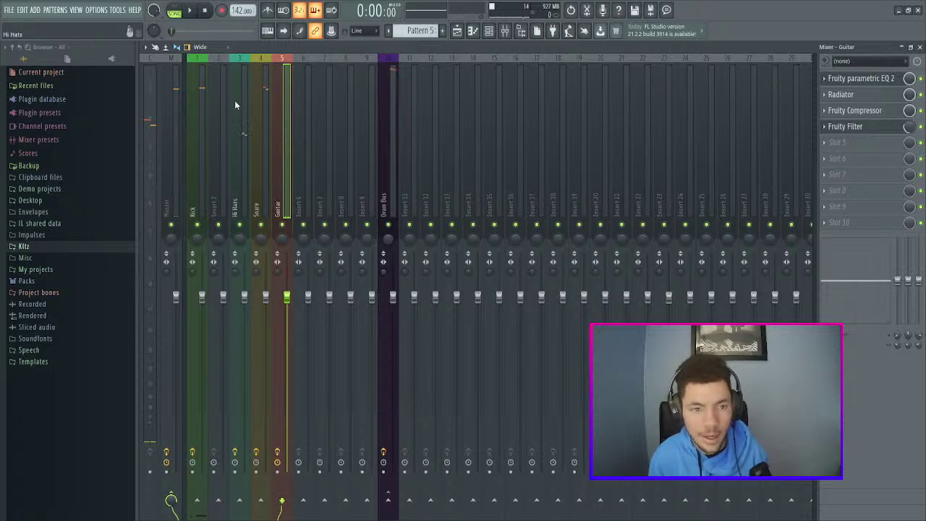
pyautogui.click(264, 108)
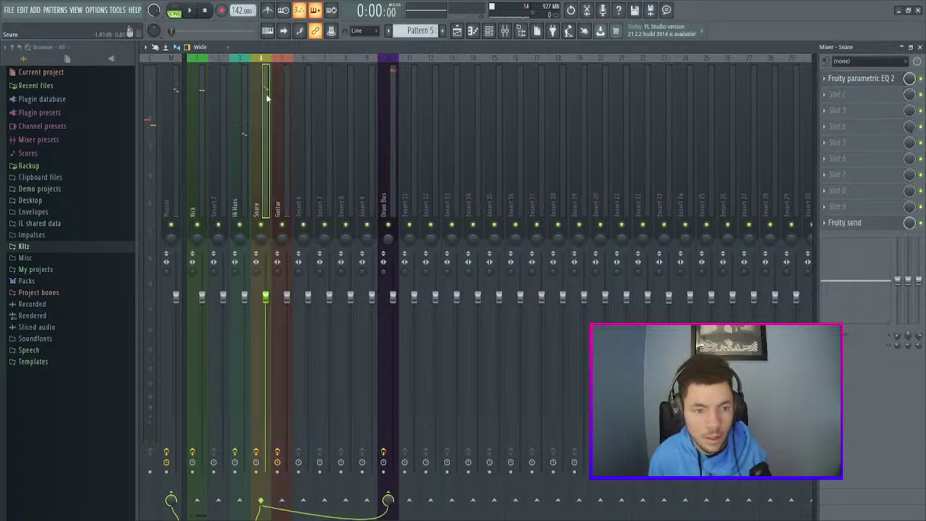
pyautogui.click(862, 79)
pyautogui.moveTo(322, 184); pyautogui.dragTo(325, 163)
pyautogui.scroll(-3, 326, 173)
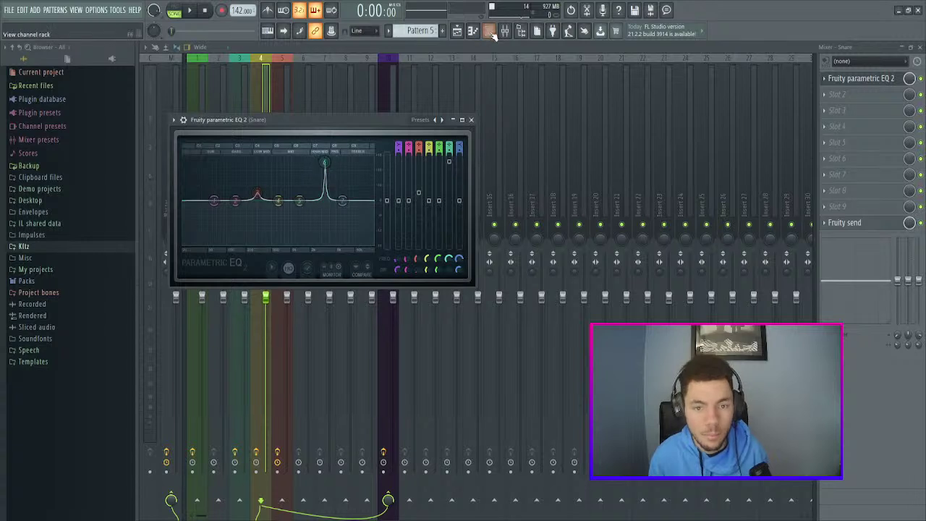
pyautogui.press('F6')
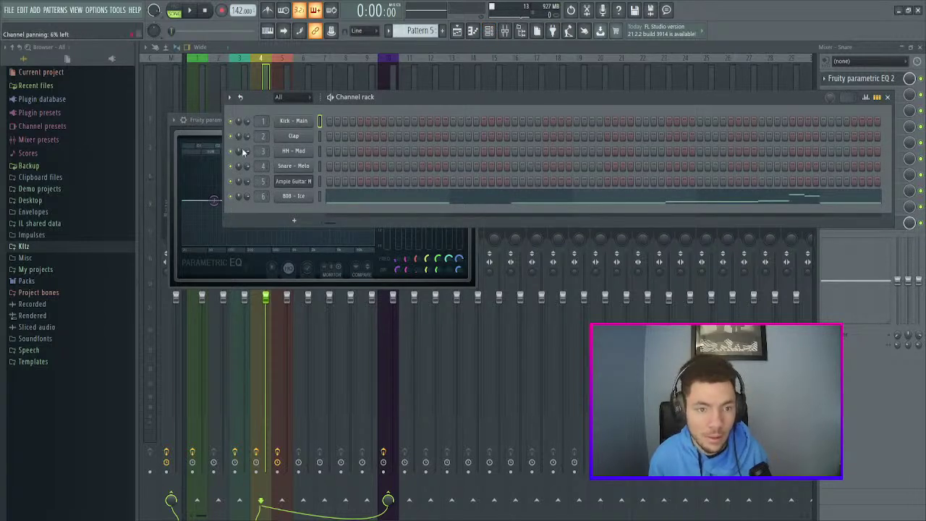
pyautogui.press('space')
pyautogui.click(218, 123)
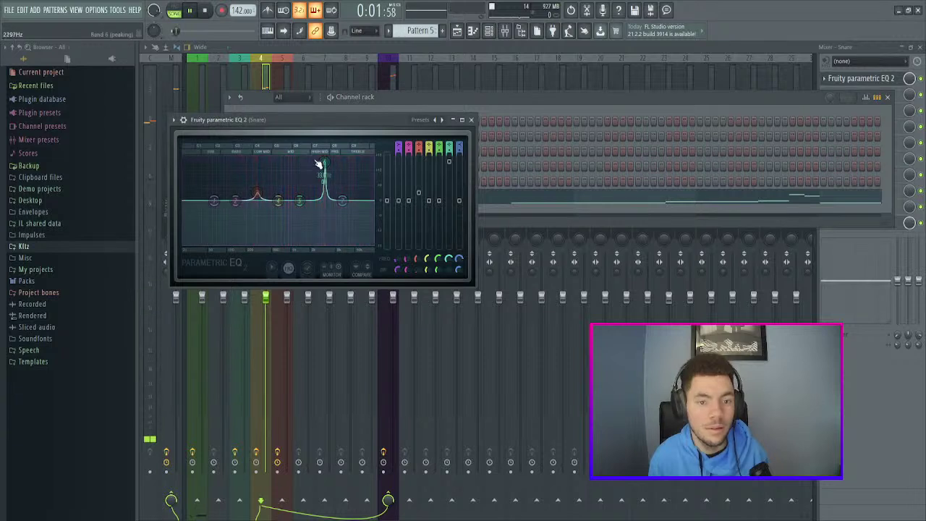
# - Cut the Snare EQ's band 6 with a wide dip, boost band 3 by about 8.8 dB at 280 Hz, and stop playback
pyautogui.moveTo(326, 163); pyautogui.dragTo(323, 227)
pyautogui.moveTo(257, 195); pyautogui.dragTo(256, 180)
pyautogui.scroll(2, 258, 184)
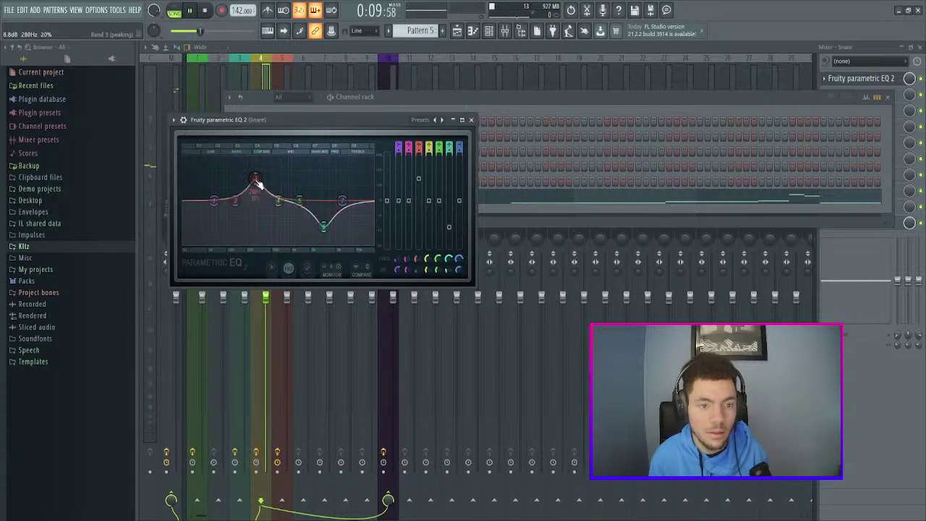
pyautogui.scroll(-1, 258, 184)
pyautogui.click(471, 120)
pyautogui.press('space')
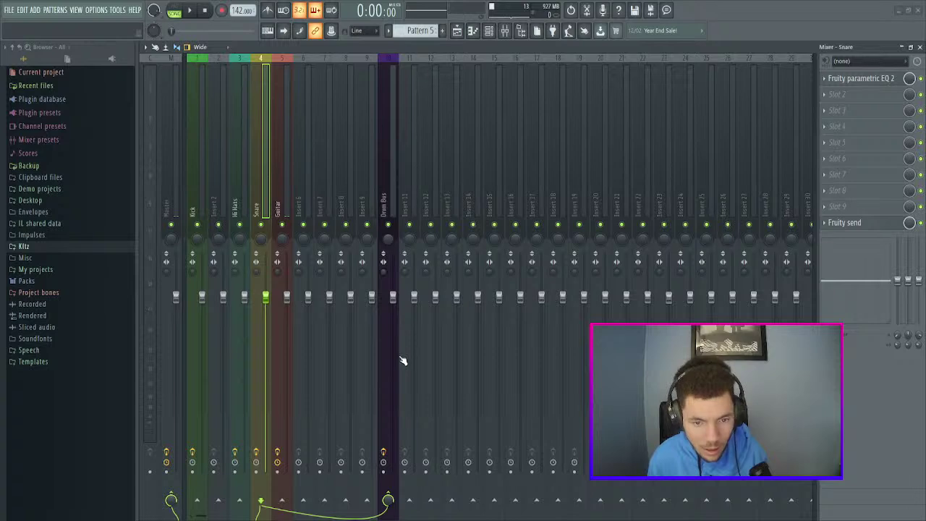
# - Add Pancz to the Snare track and move it above Fruity parametric EQ 2 into slot 1
pyautogui.click(384, 288)
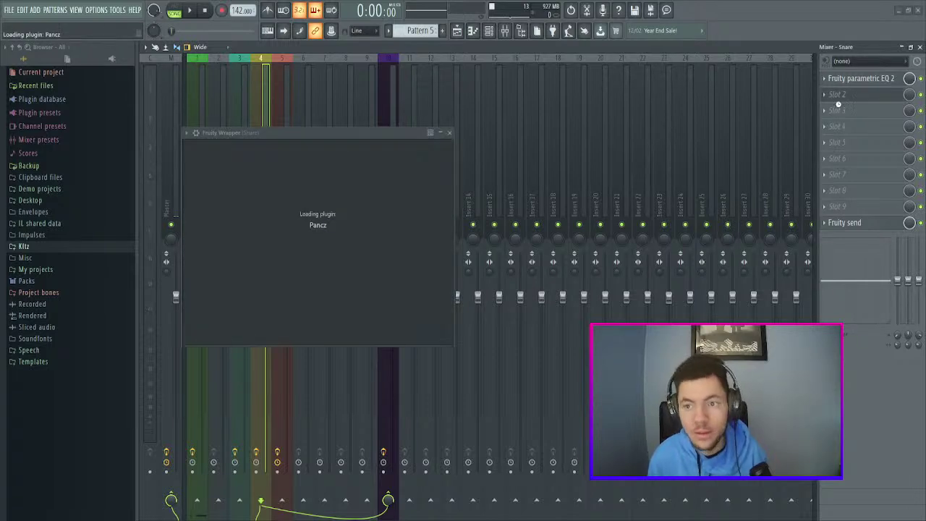
pyautogui.click(831, 94)
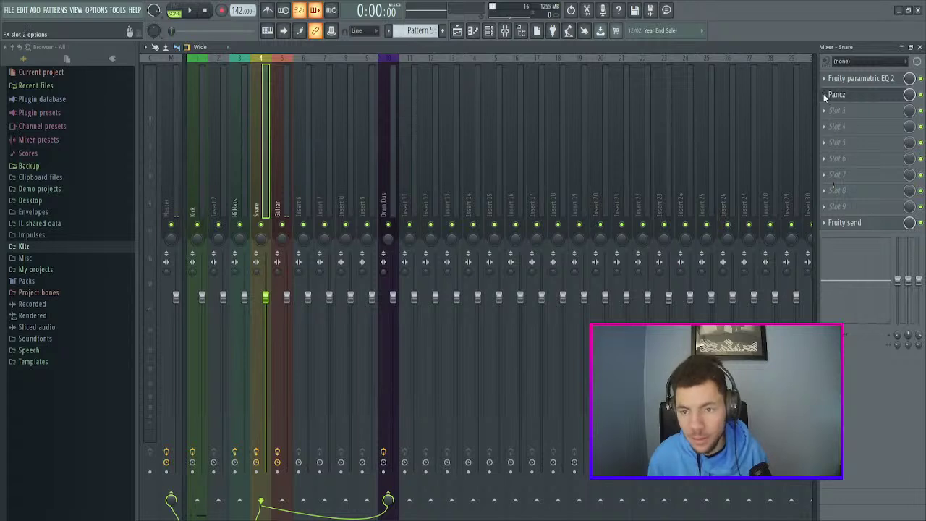
pyautogui.moveTo(832, 95); pyautogui.dragTo(851, 79)
# - Load the Snappy Snare preset in the Snare's Pancz and play the drums to hear it
pyautogui.click(849, 79)
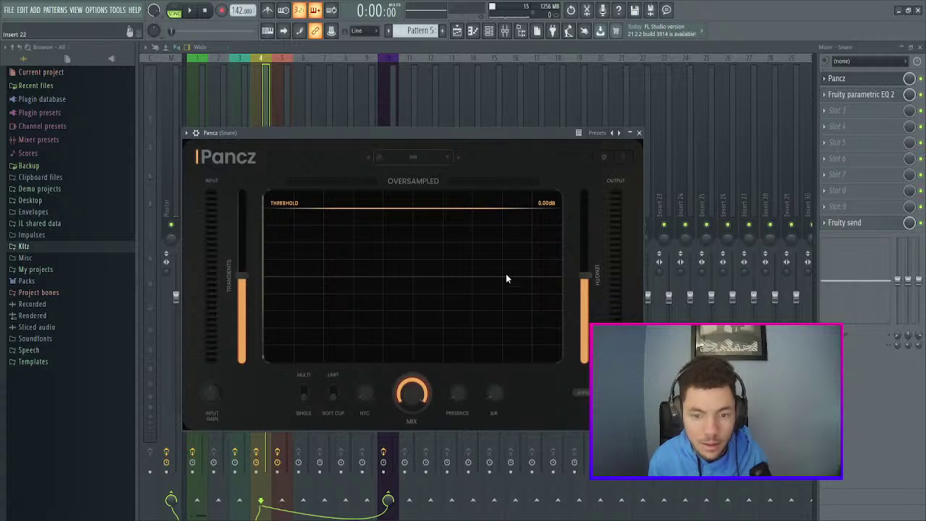
pyautogui.press('space')
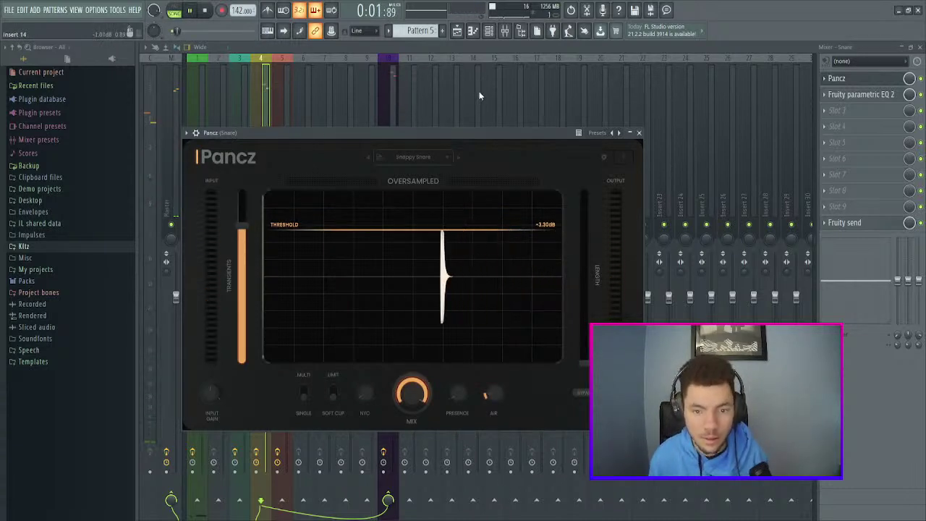
pyautogui.click(639, 133)
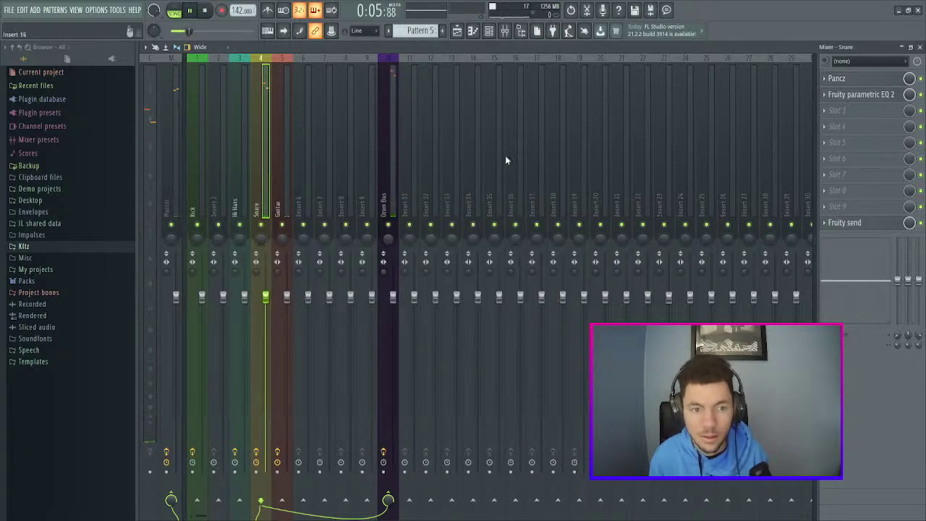
pyautogui.press('F5')
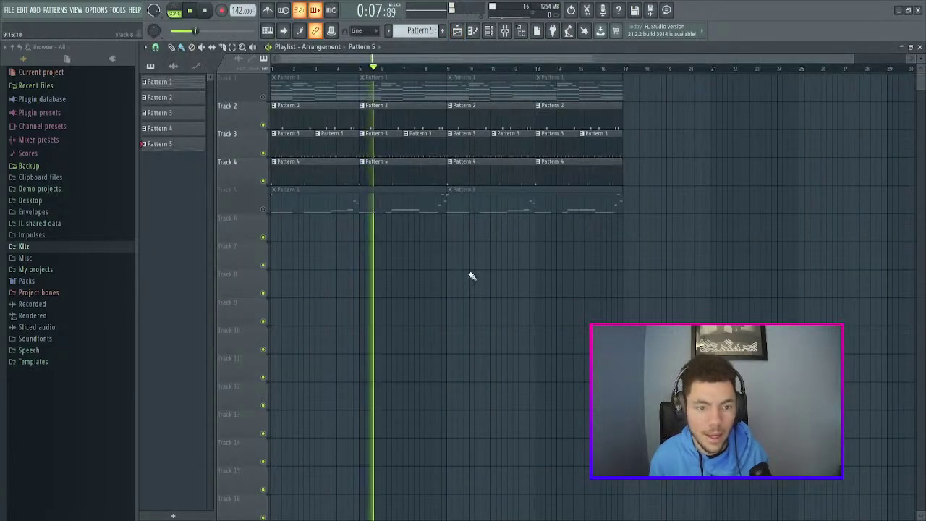
pyautogui.press('F6')
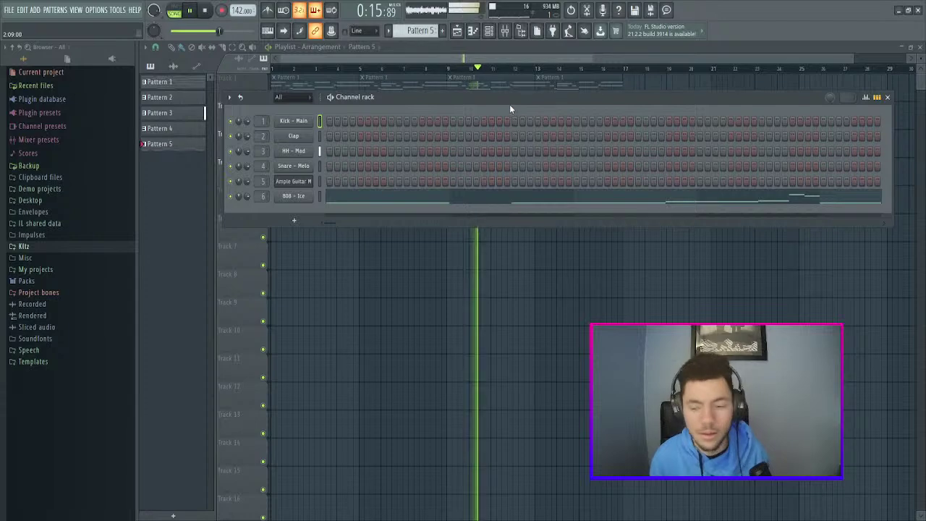
pyautogui.press('space')
# - Add OrilRiver with the Little Room preset to Snare slot 3, set its mix level to 20%, and play the drums
pyautogui.click(504, 31)
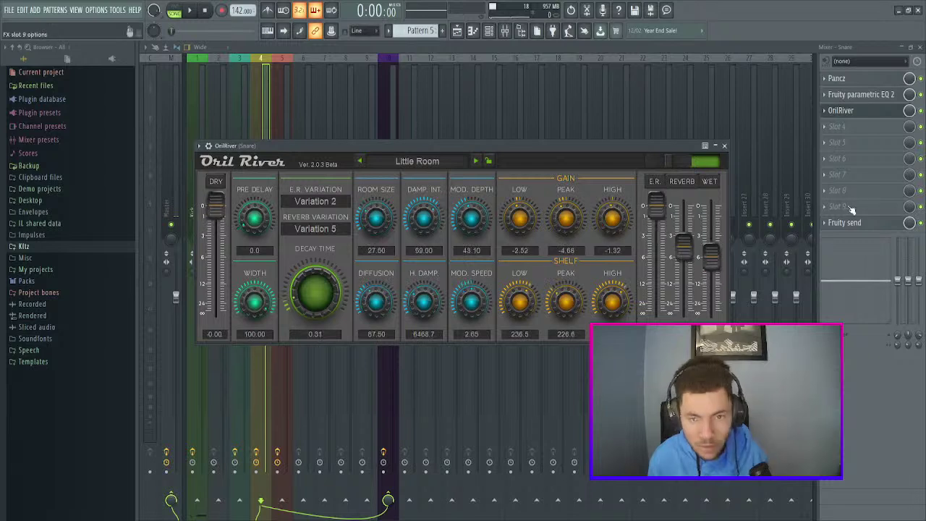
pyautogui.moveTo(909, 110); pyautogui.dragTo(909, 150)
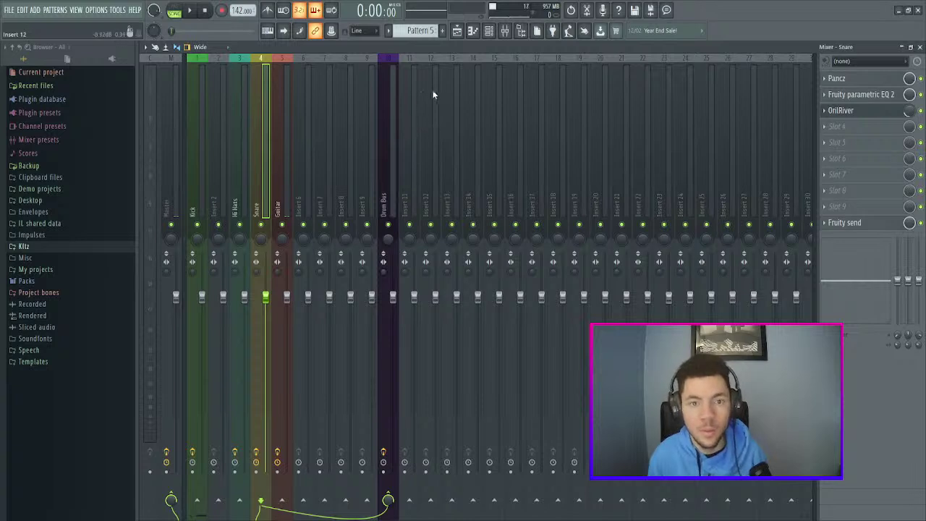
pyautogui.press('space')
pyautogui.press('space')
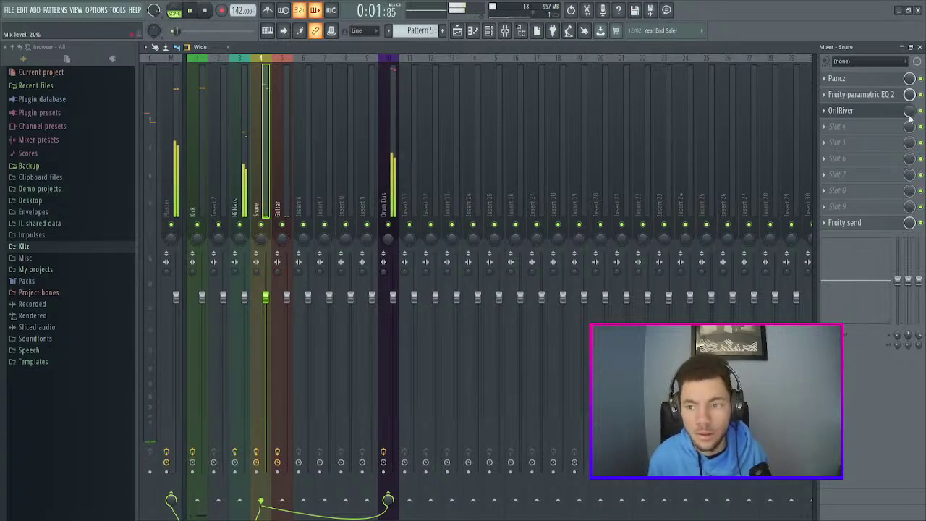
pyautogui.press('space')
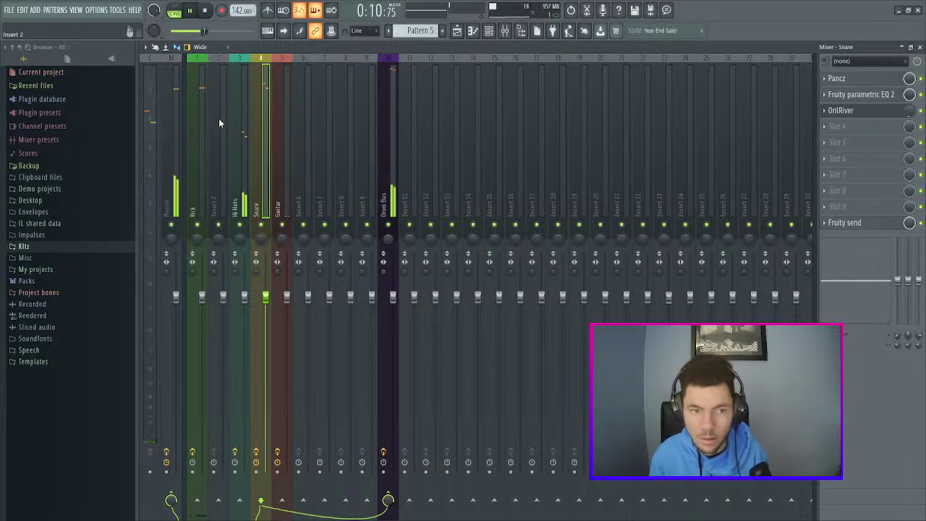
# - Stop playback, name mixer insert 6 "808" and colour it pinkish red
pyautogui.click(294, 133)
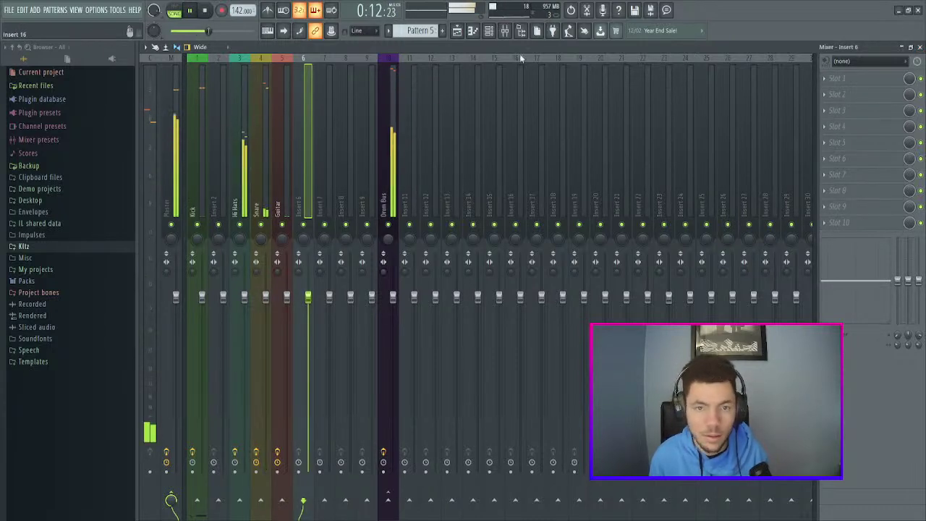
pyautogui.press('space')
pyautogui.click(490, 30)
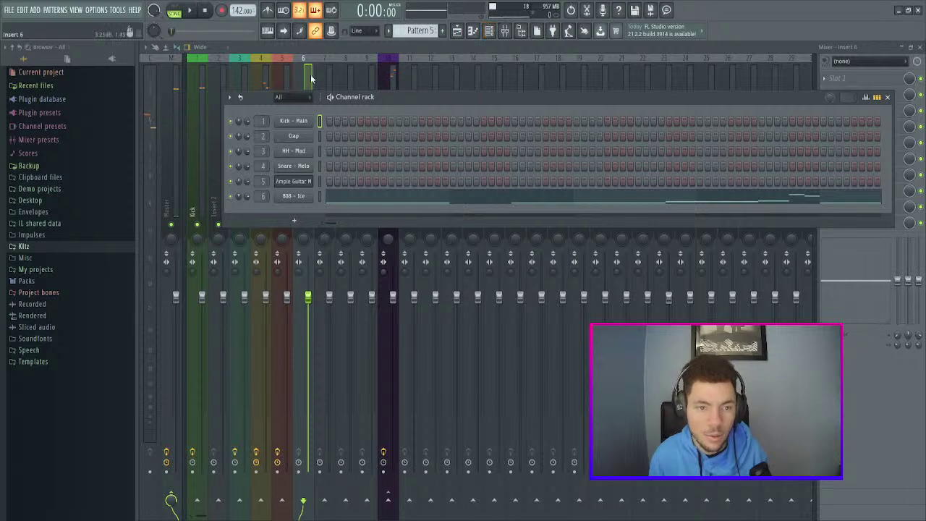
pyautogui.click(489, 31)
pyautogui.press('F2')
pyautogui.write('808')
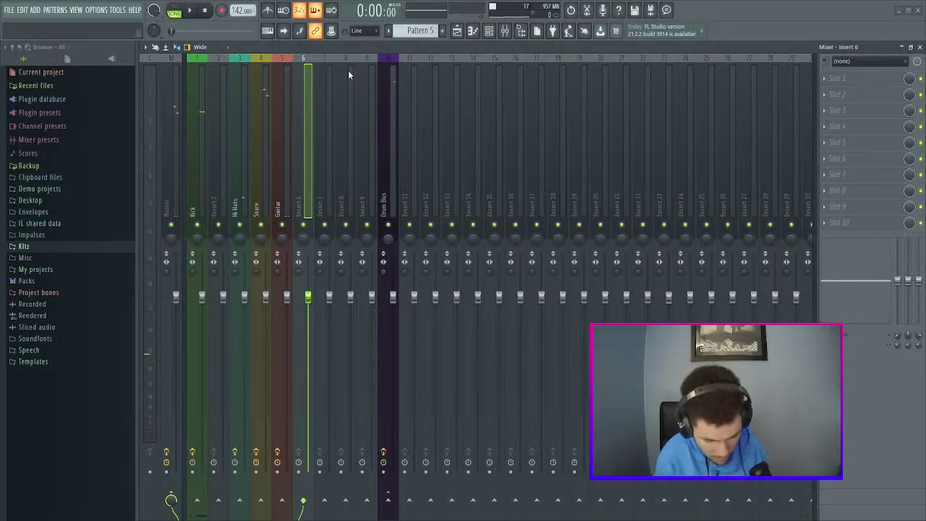
pyautogui.press('Return')
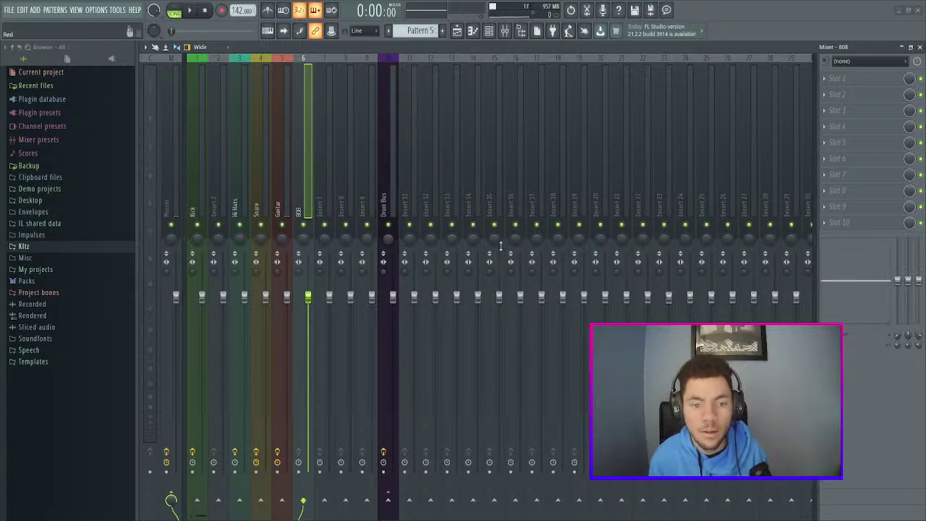
pyautogui.press('Return')
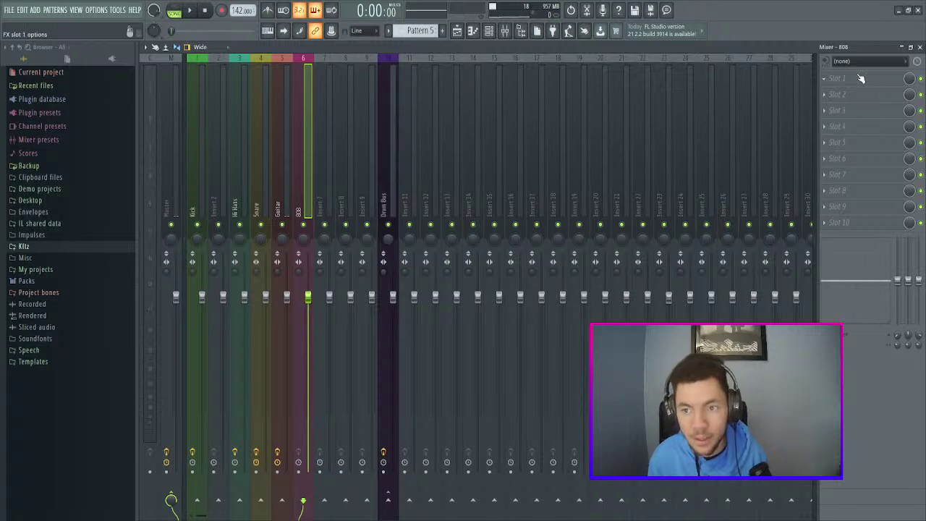
# - Add Fruity Limiter to slot 10 of the 808 track and load its sidechain kick preset
pyautogui.click(823, 224)
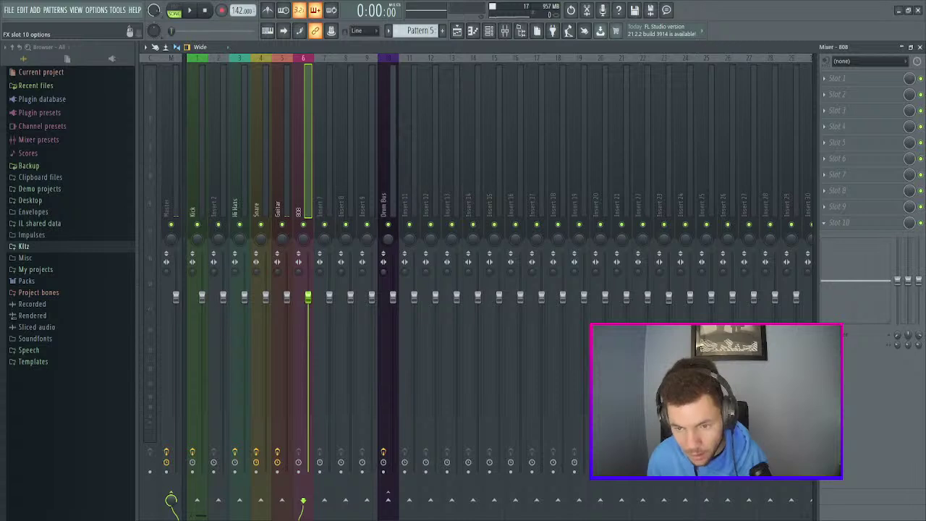
pyautogui.click(694, 252)
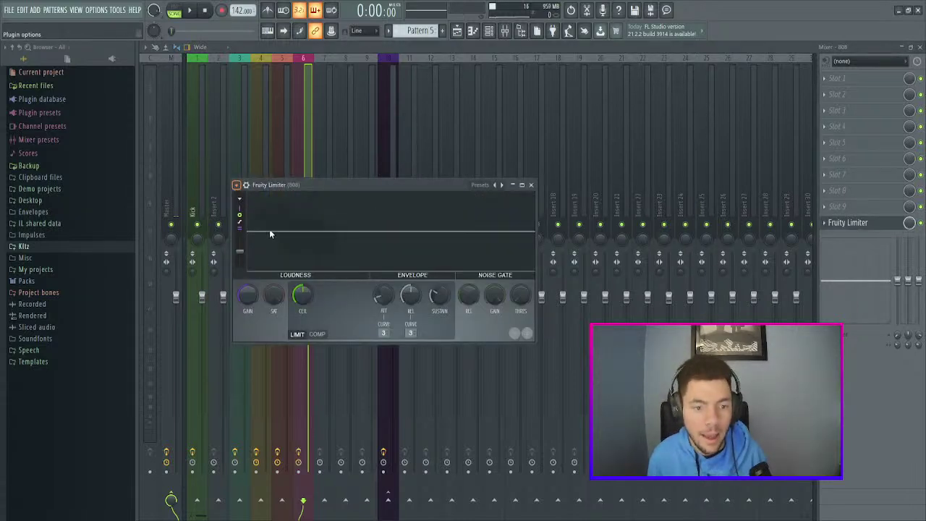
pyautogui.click(376, 339)
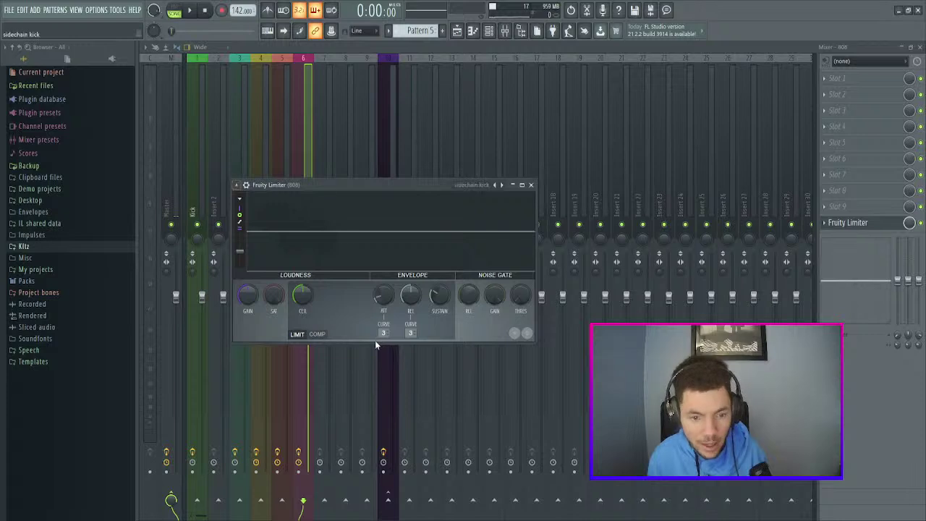
pyautogui.click(535, 189)
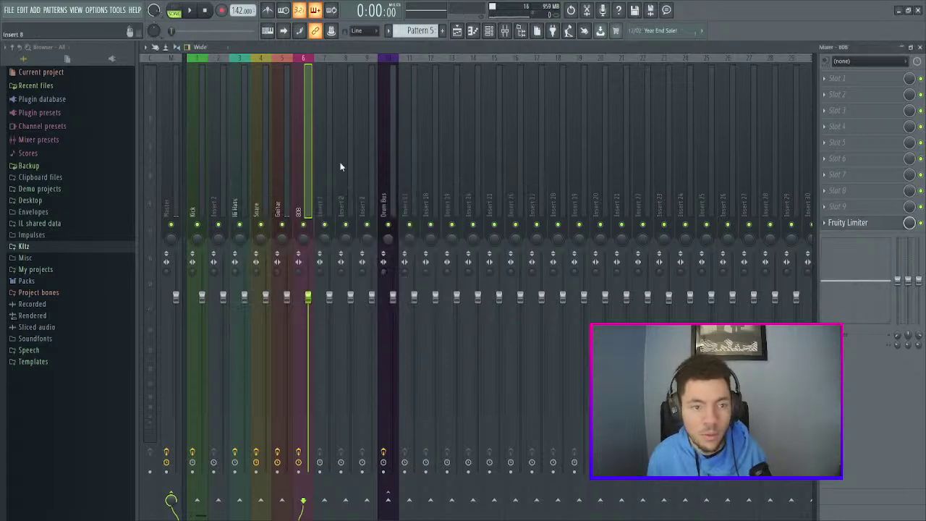
# - Sidechain the Kick mixer track to the 808 track, and reselect the 808 track
pyautogui.click(200, 131)
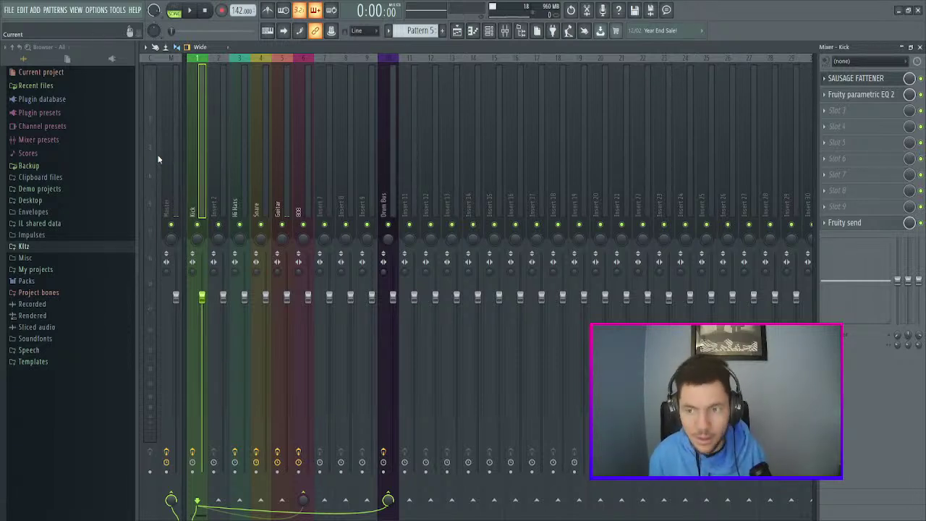
pyautogui.click(909, 47)
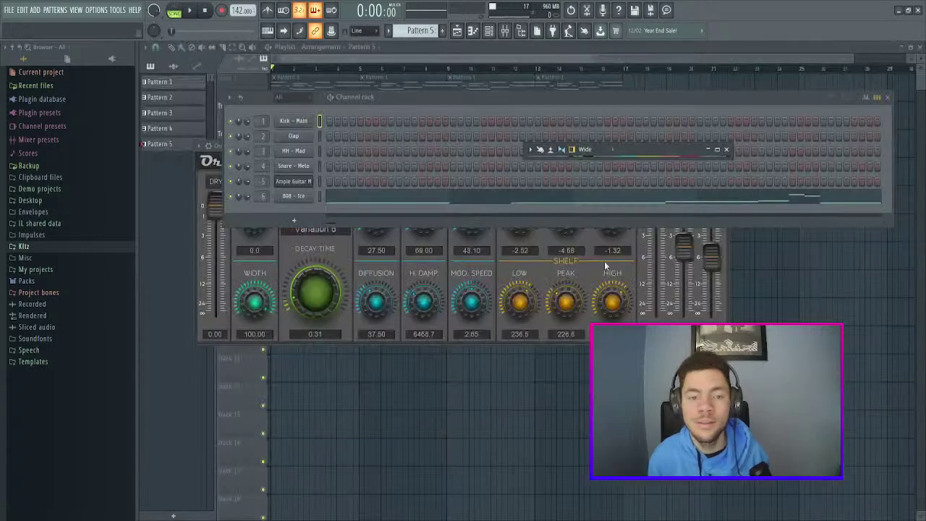
pyautogui.click(718, 150)
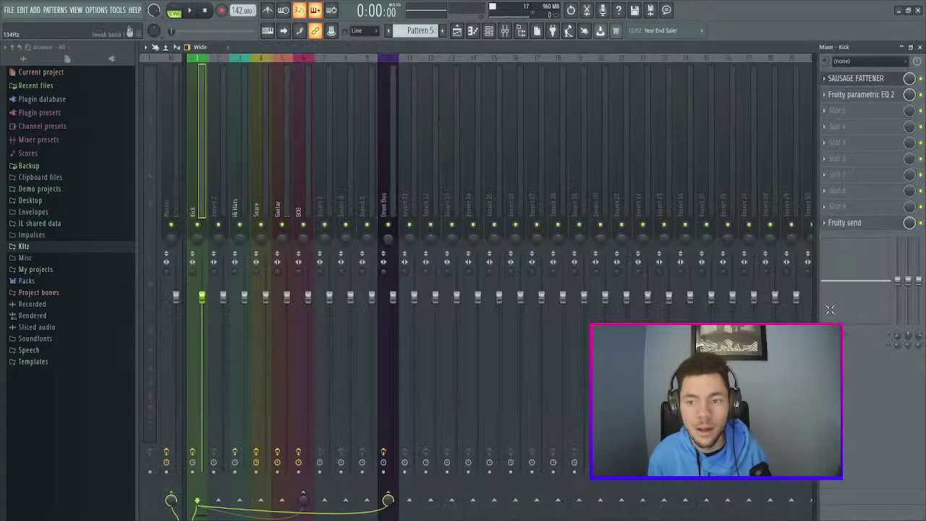
pyautogui.click(302, 149)
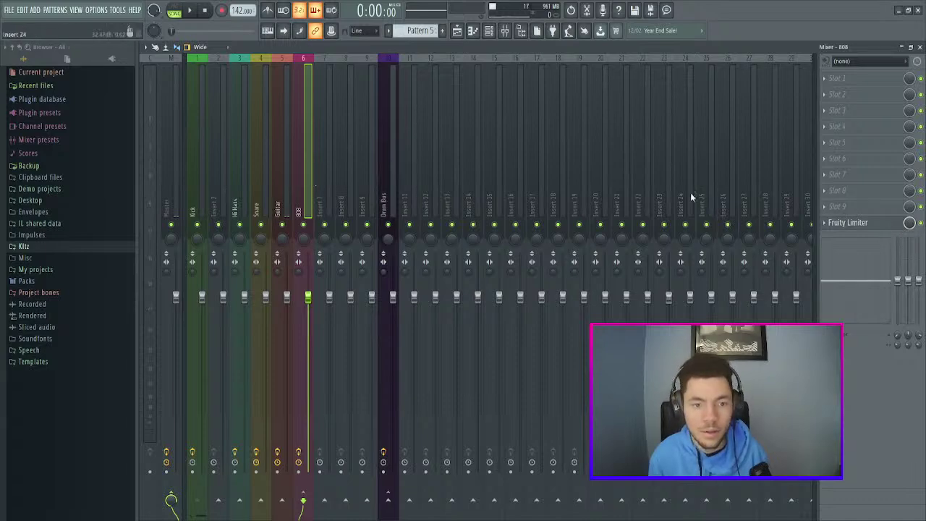
# - Enable only playlist tracks 4 and 5 and play them to hear the kick with the 808
pyautogui.click(903, 48)
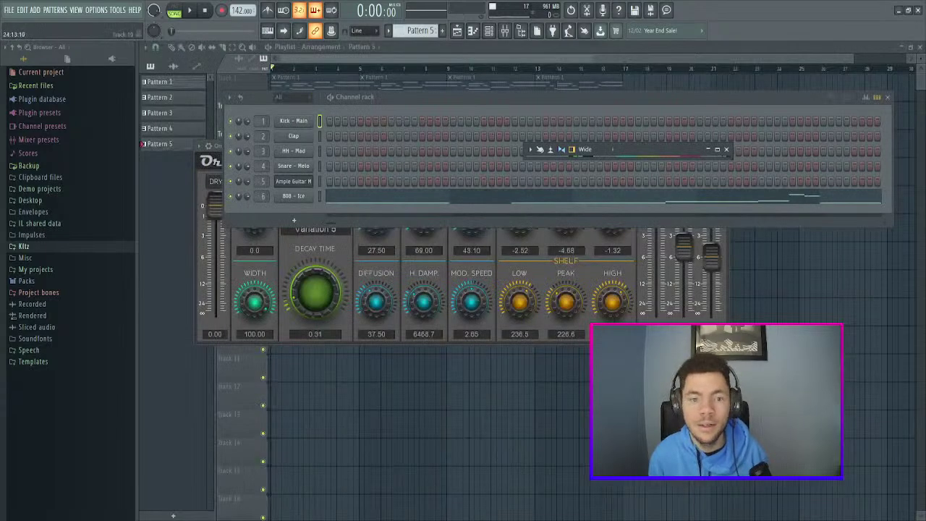
pyautogui.press('F5')
pyautogui.click(263, 153)
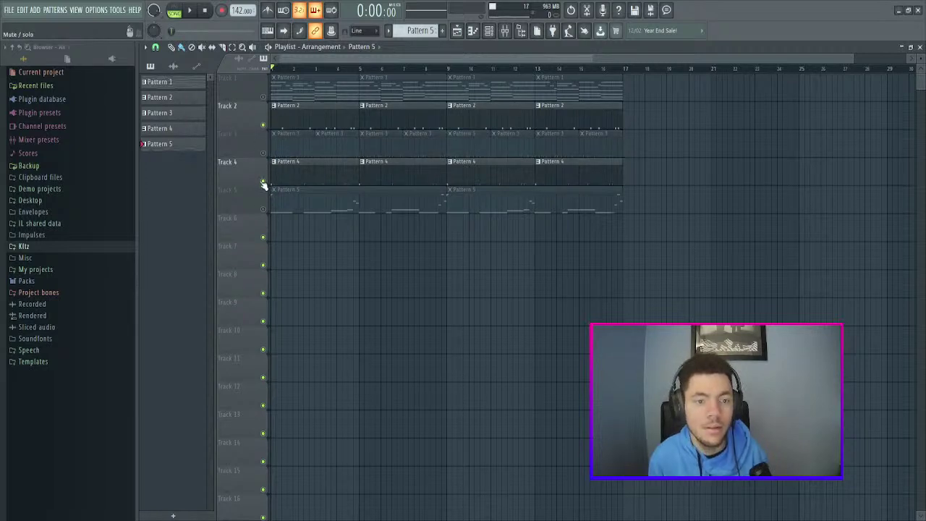
pyautogui.click(263, 182)
pyautogui.press('space')
pyautogui.press('space')
pyautogui.click(264, 125)
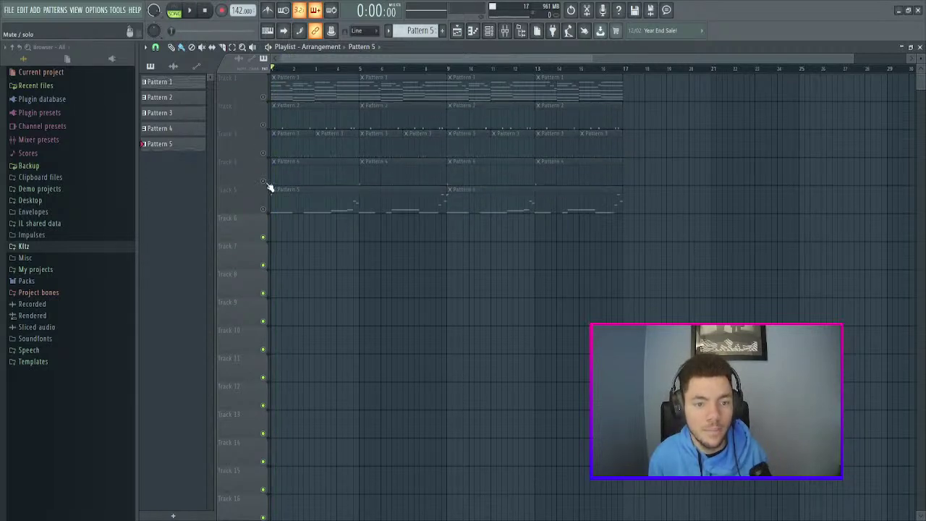
pyautogui.click(264, 181)
pyautogui.click(263, 210)
pyautogui.press('space')
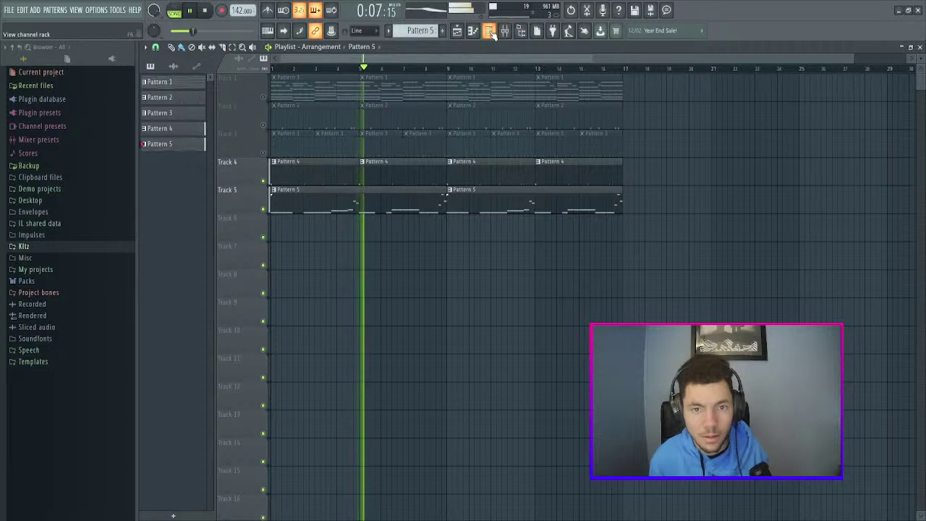
pyautogui.press('space')
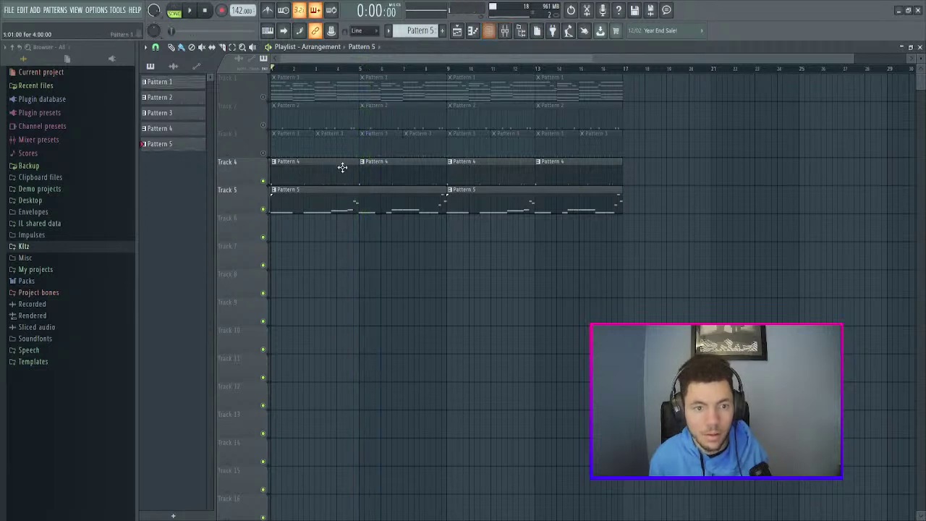
# - Check the 808 track in the mixer and replay the kick and 808 together with the Channel rack in view
pyautogui.click(490, 33)
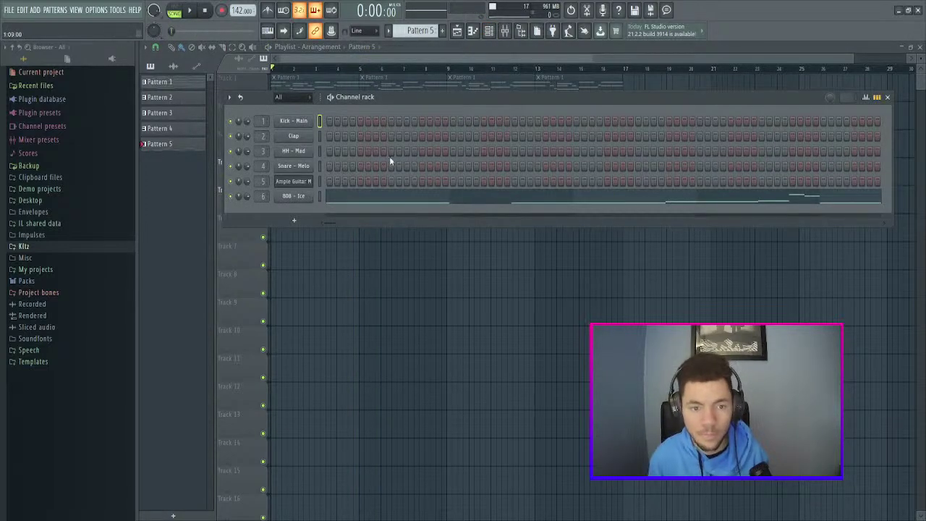
pyautogui.click(504, 30)
pyautogui.click(718, 151)
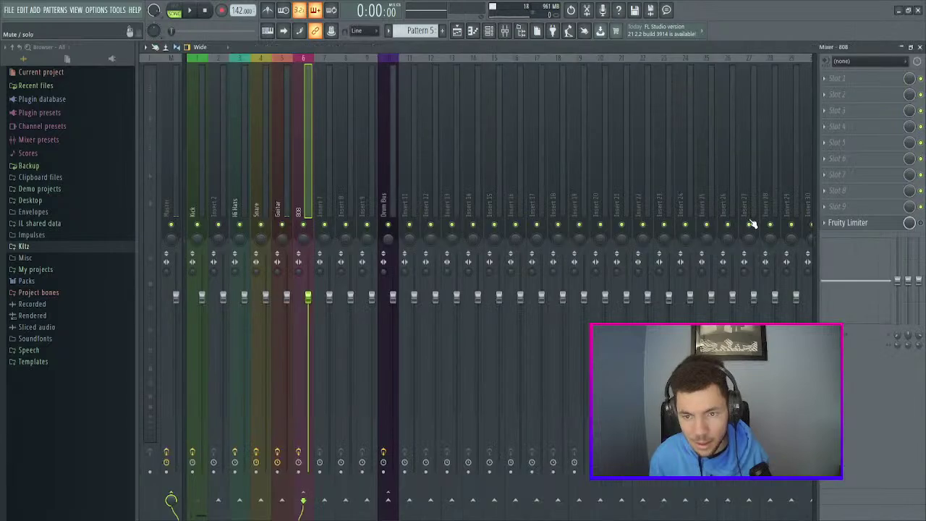
pyautogui.click(912, 46)
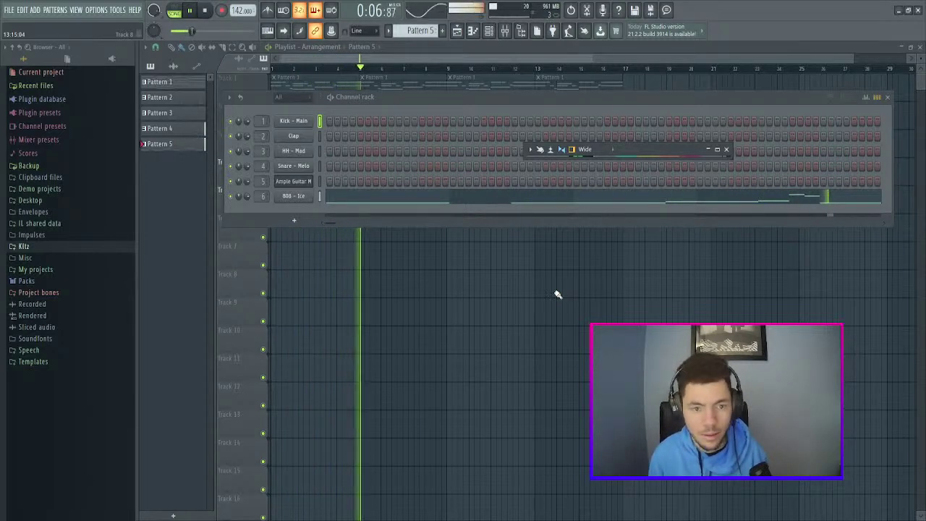
pyautogui.press('space')
# - Enable the 808 - Ice channel's volume envelope with a 0% release time and open its piano roll
pyautogui.click(305, 198)
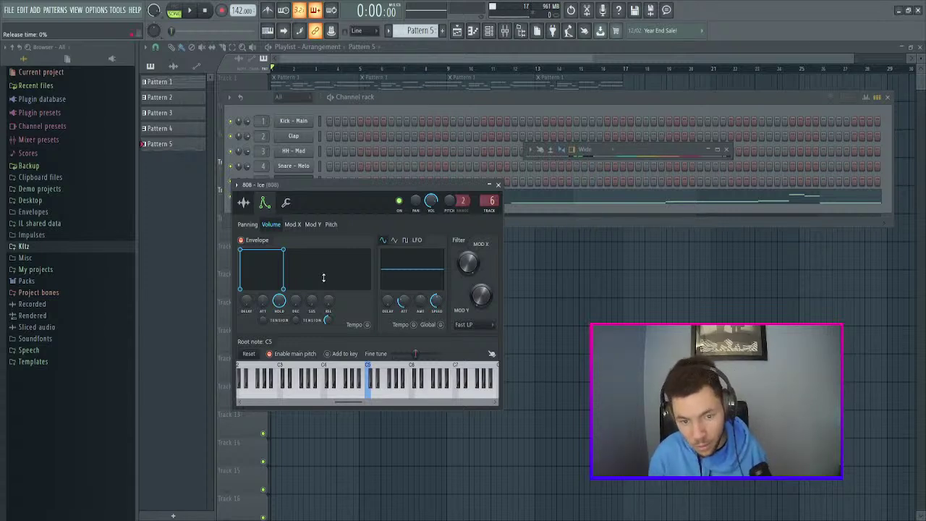
pyautogui.click(500, 186)
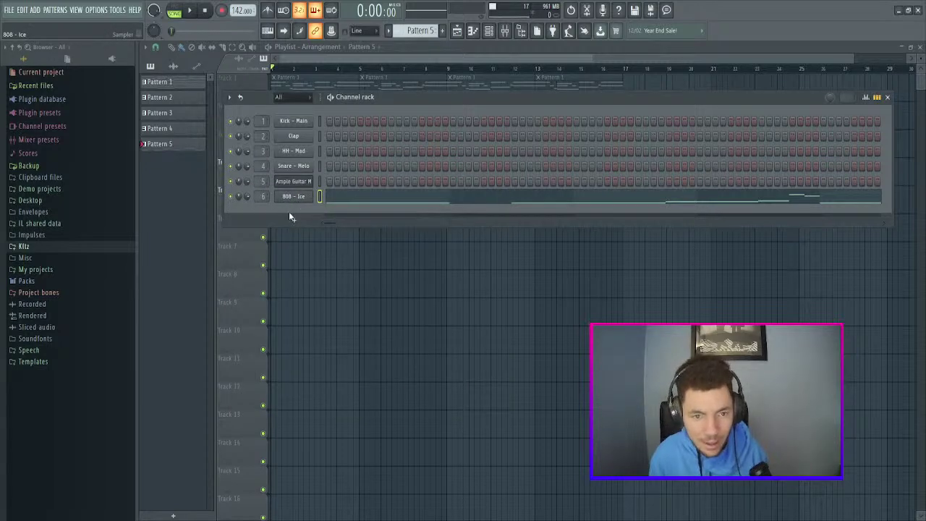
pyautogui.click(362, 197)
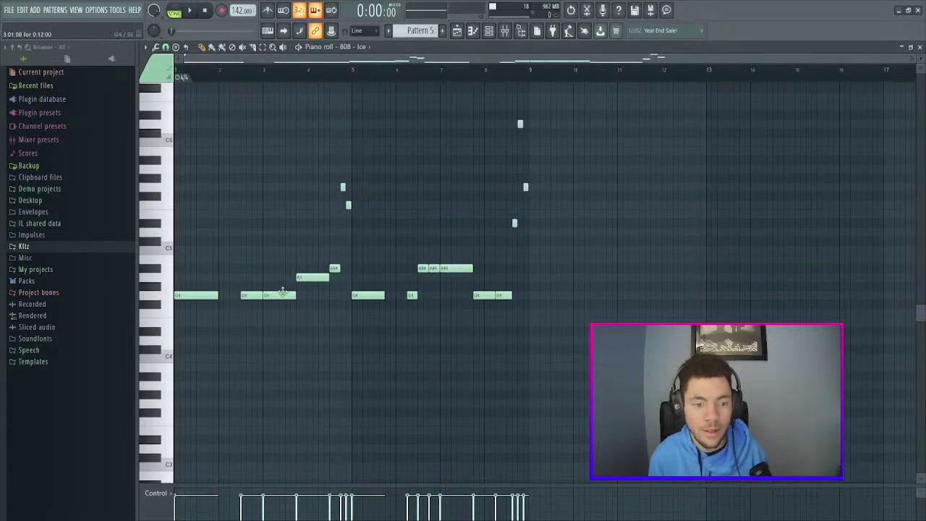
pyautogui.scroll(4, 437, 305)
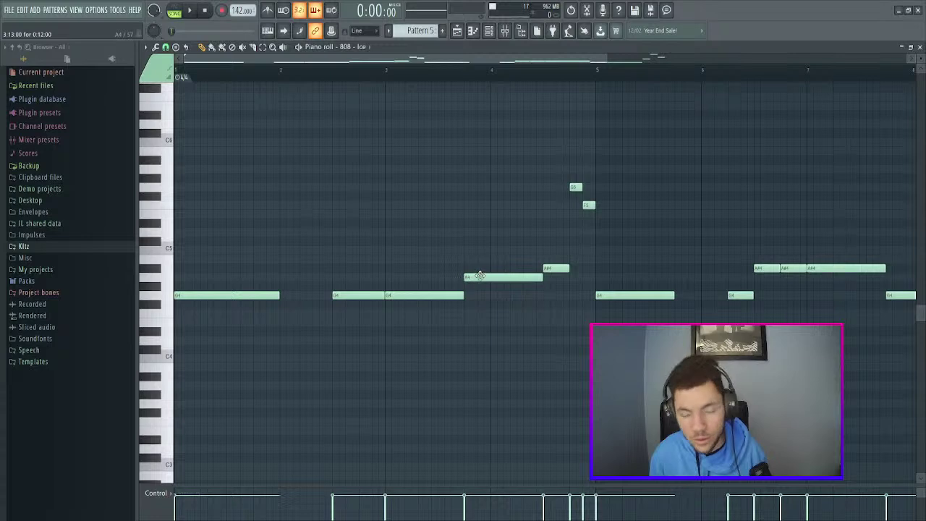
pyautogui.scroll(-3, 505, 62)
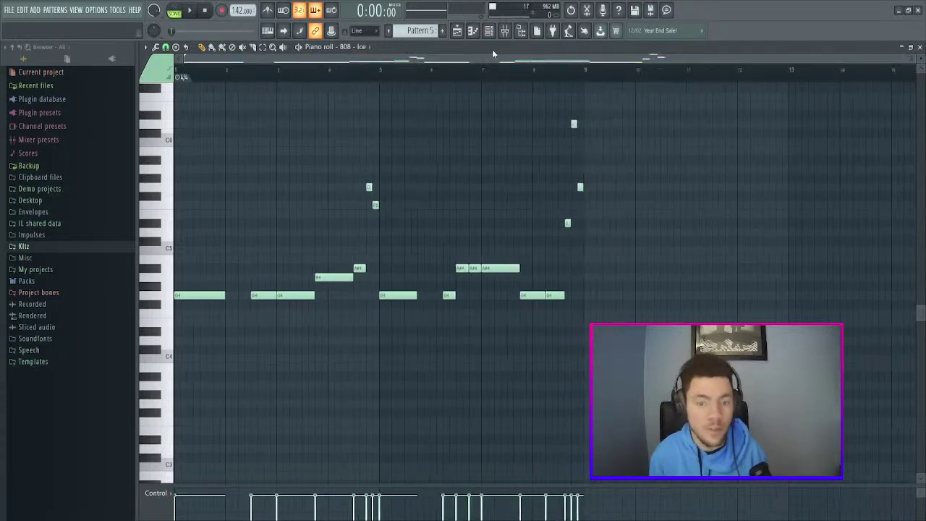
pyautogui.scroll(2, 374, 199)
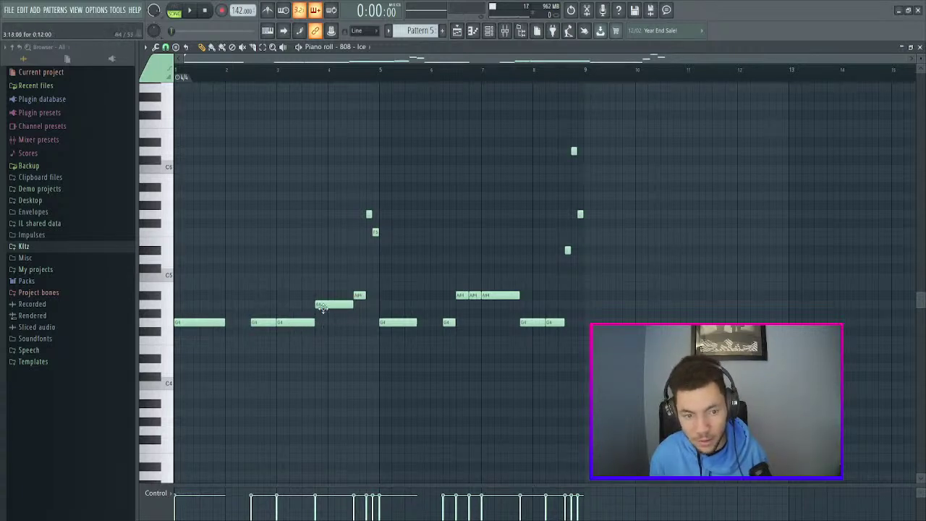
# - Play the arrangement from the playlist and re-enable tracks 3 and 2 alongside the kick and 808
pyautogui.click(457, 31)
pyautogui.press('space')
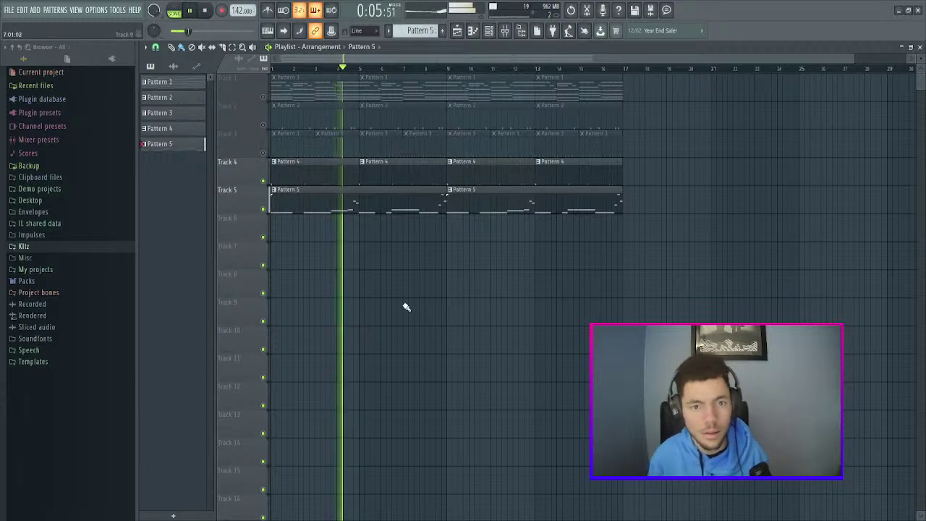
pyautogui.click(264, 154)
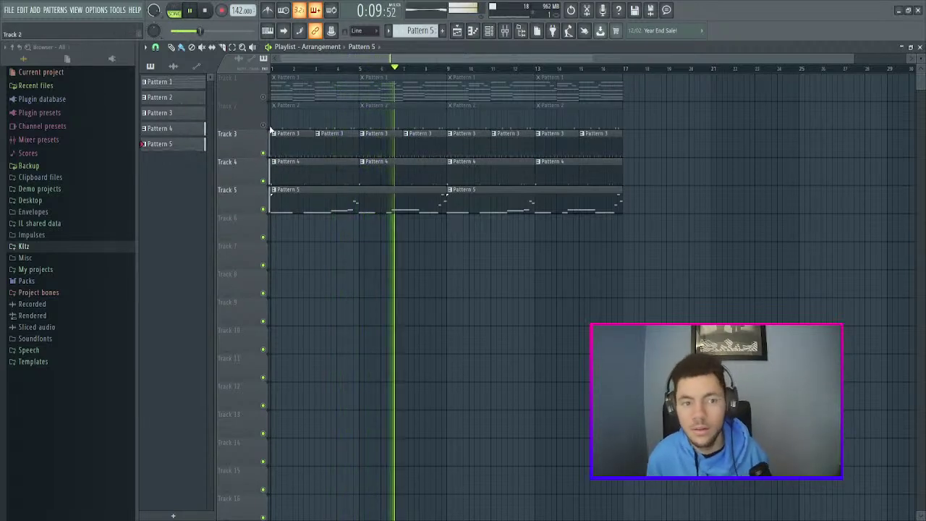
pyautogui.click(264, 126)
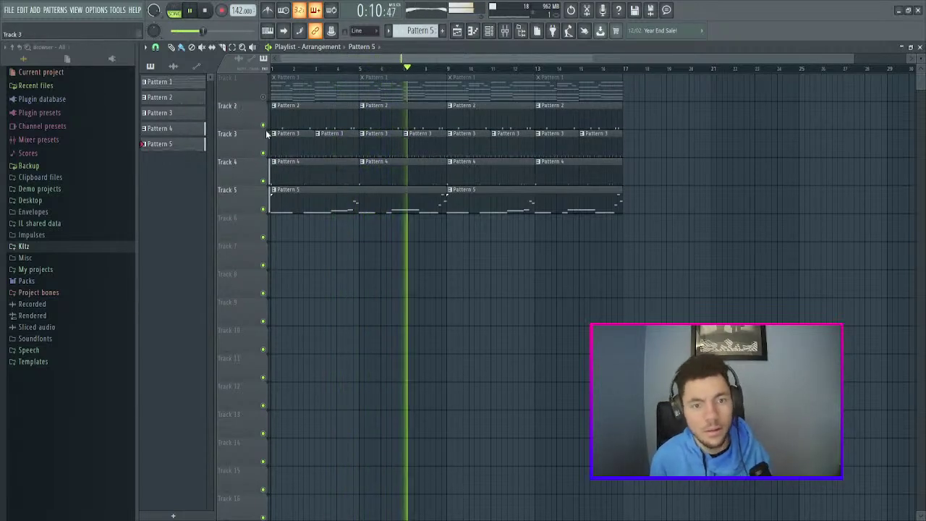
# - Stop playback and remove the OrilRiver reverb from slot 3 of the Snare mixer track
pyautogui.click(505, 31)
pyautogui.click(719, 151)
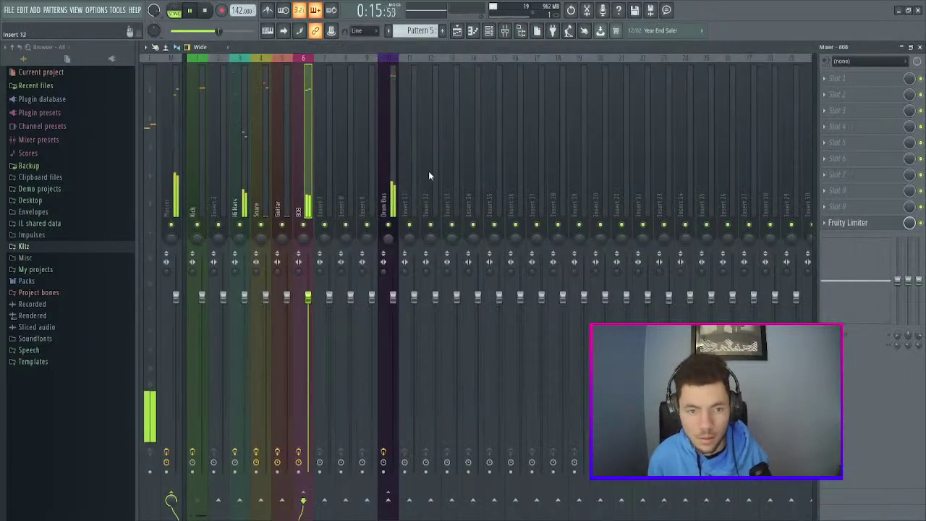
pyautogui.click(266, 166)
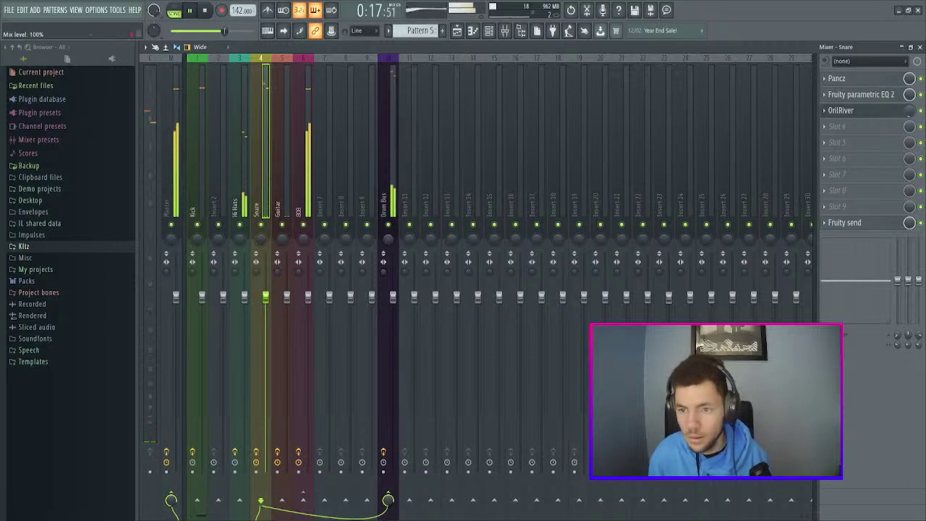
pyautogui.press('space')
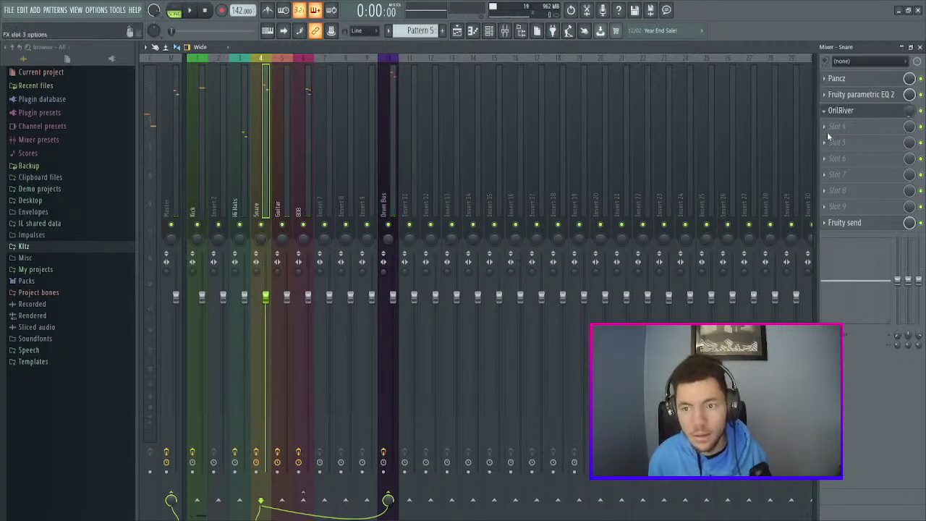
pyautogui.hotkey('ctrl', 'z')
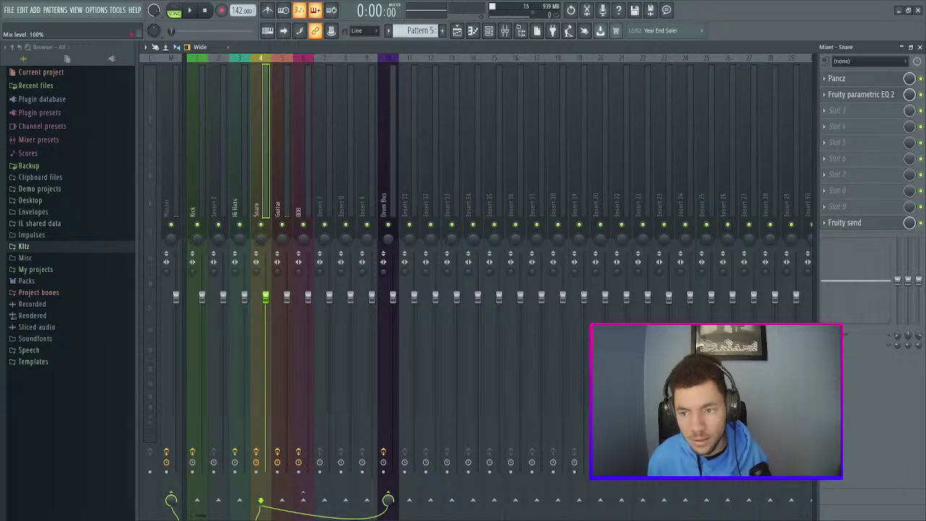
# - Show the Channel rack, open the Ultimate NY Drill kit's Snare folder under Kitz, and audition Snare - Hyper
pyautogui.click(489, 32)
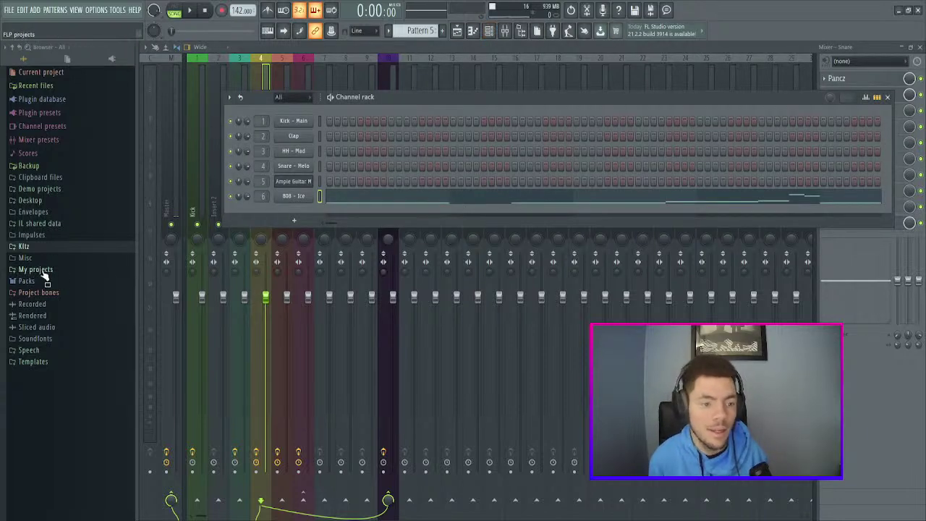
pyautogui.click(51, 248)
pyautogui.click(80, 282)
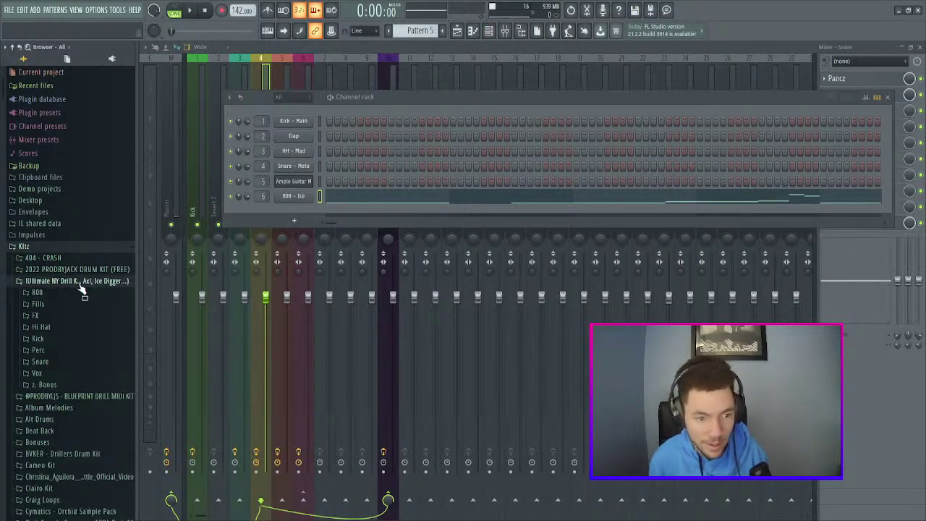
pyautogui.click(72, 363)
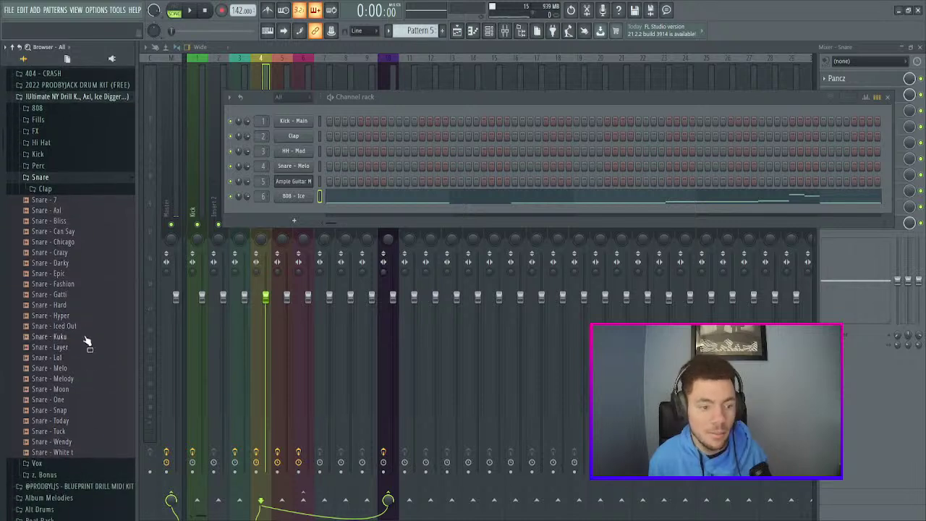
pyautogui.click(81, 315)
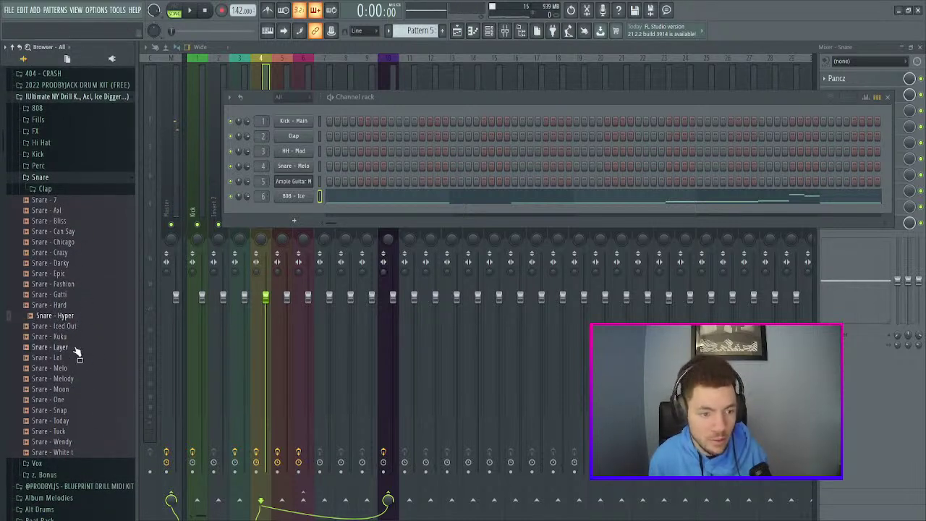
# - Replace the Snare - Melo sample with Snare - Layer, play the beat with it, and close the sampler and Channel rack
pyautogui.click(81, 353)
pyautogui.moveTo(80, 353); pyautogui.dragTo(100, 350)
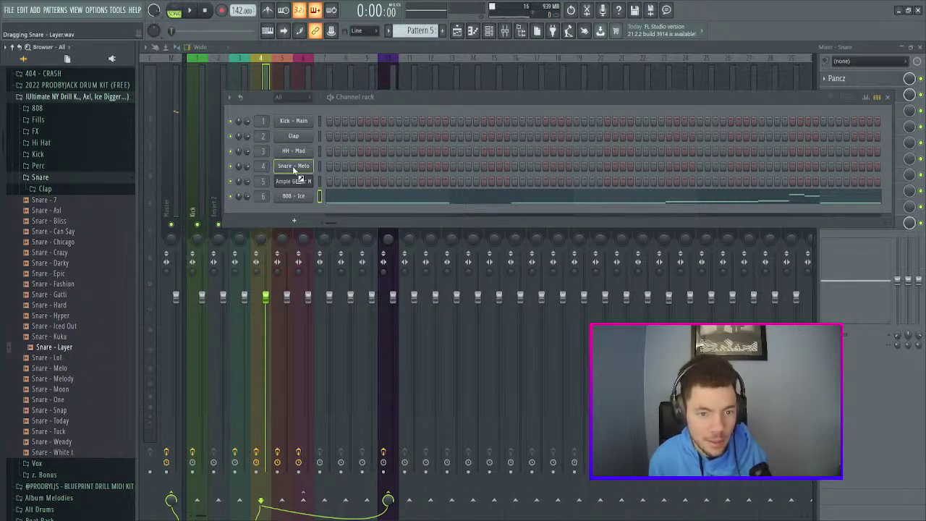
pyautogui.moveTo(292, 165); pyautogui.dragTo(291, 166)
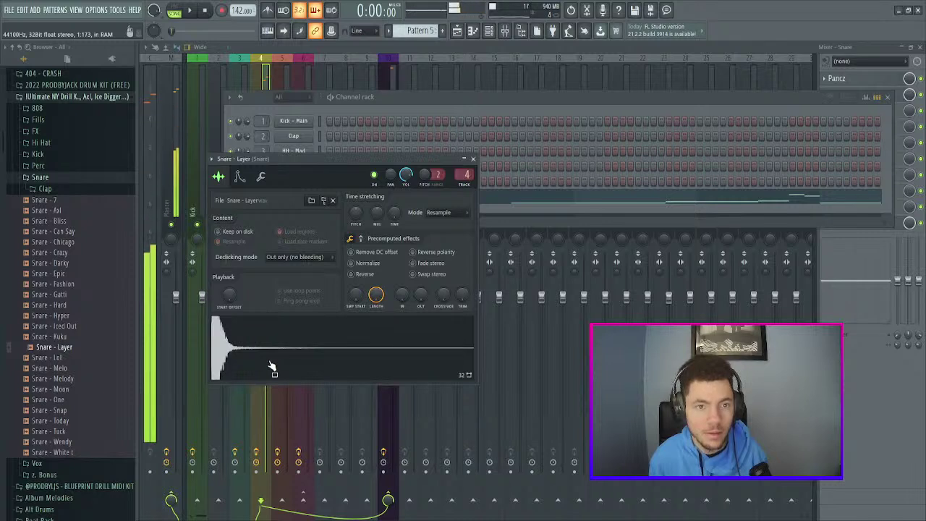
pyautogui.press('space')
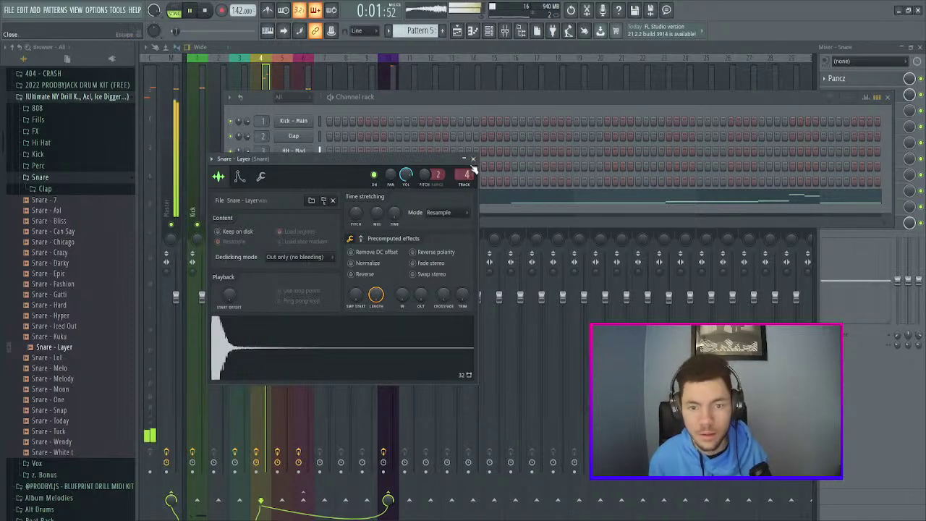
pyautogui.click(473, 158)
pyautogui.click(888, 96)
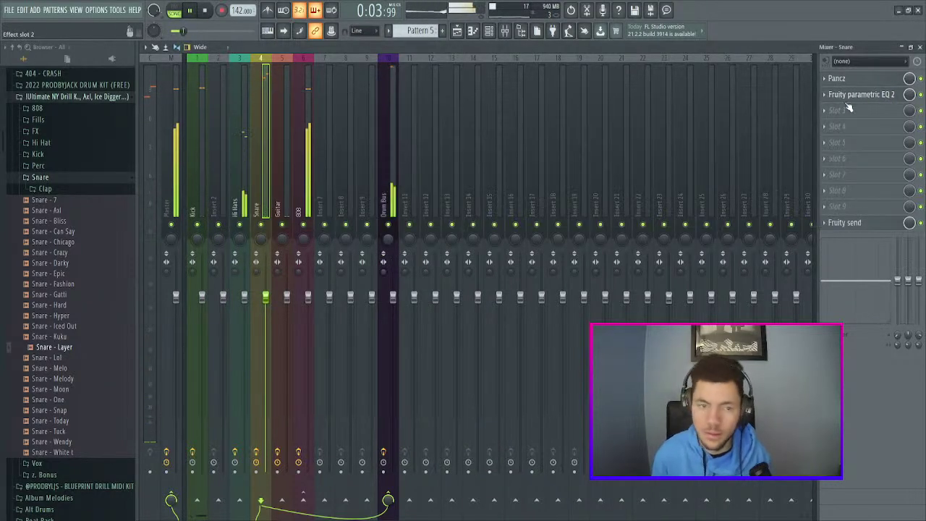
# - Return to the playlist, re-enable track 1, and play the full arrangement from the start
pyautogui.click(920, 46)
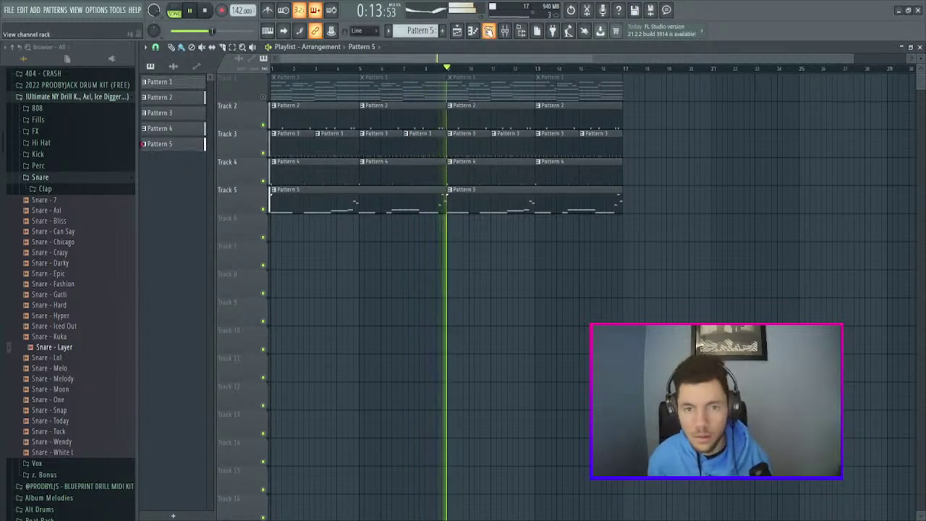
pyautogui.press('space')
pyautogui.click(264, 97)
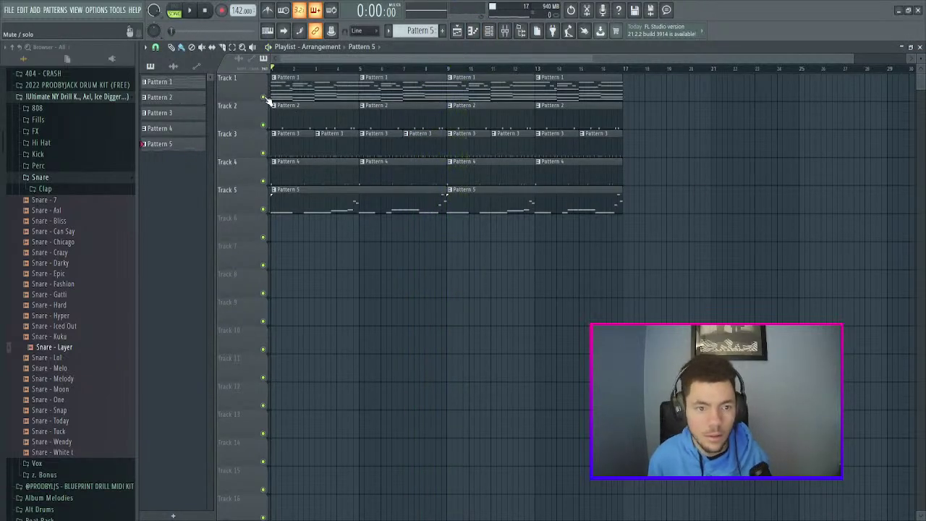
pyautogui.click(191, 12)
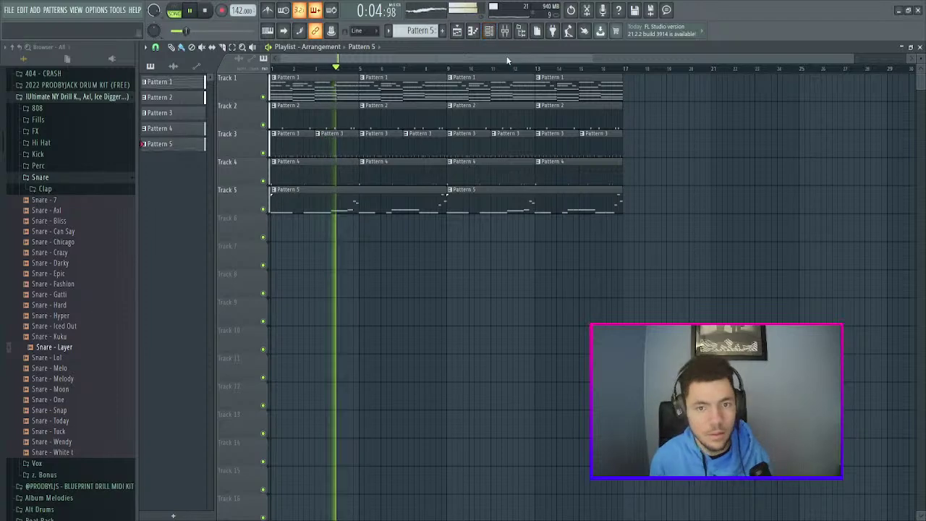
pyautogui.scroll(2, 509, 58)
pyautogui.scroll(1, 500, 61)
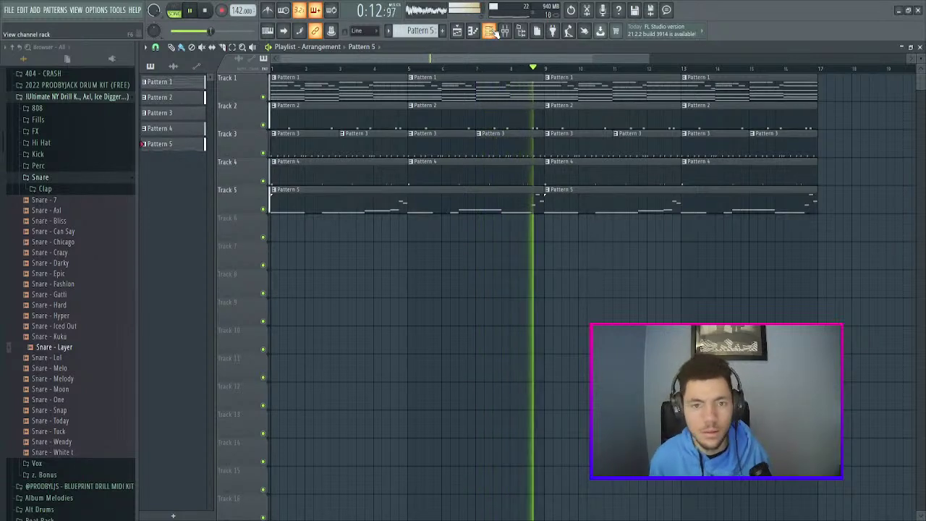
# - Stop playback, show the Channel rack, and audition the Layer, Snap, One and Today samples in the kit's Snare folder
pyautogui.click(490, 32)
pyautogui.press('space')
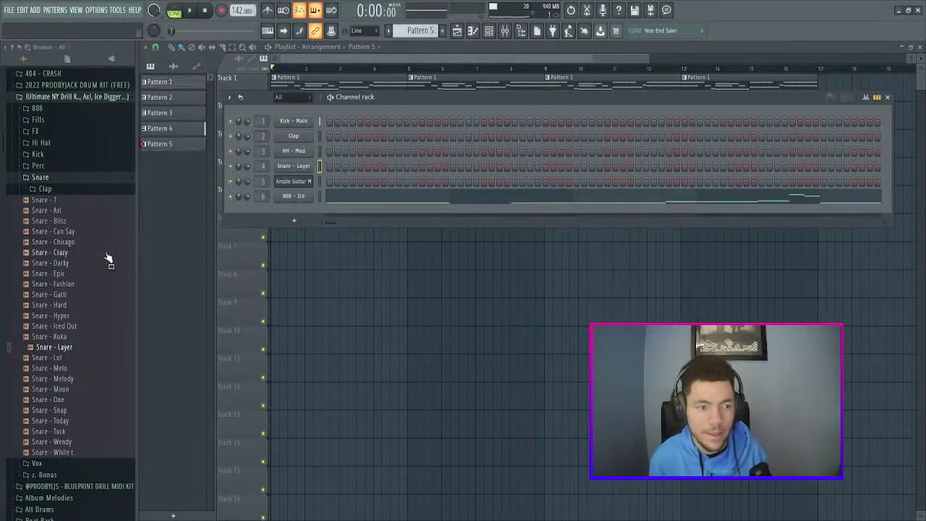
pyautogui.click(74, 349)
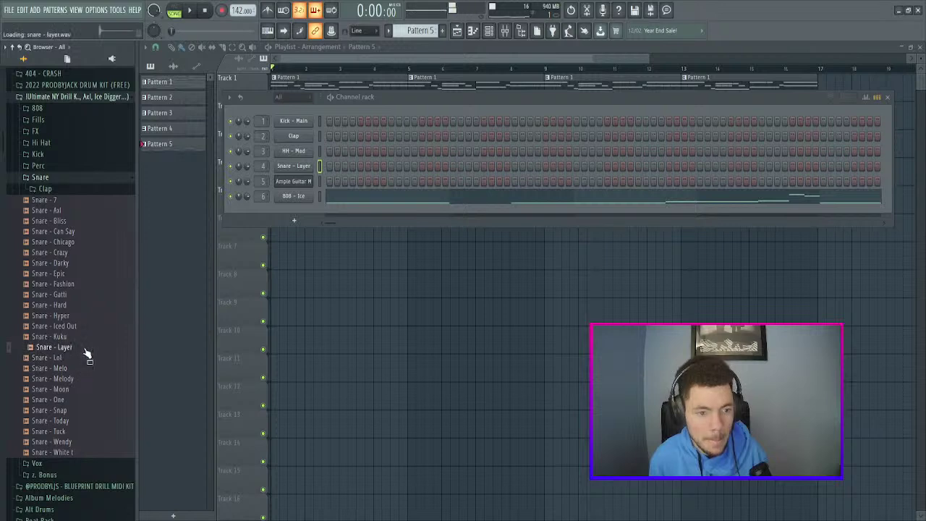
pyautogui.click(67, 410)
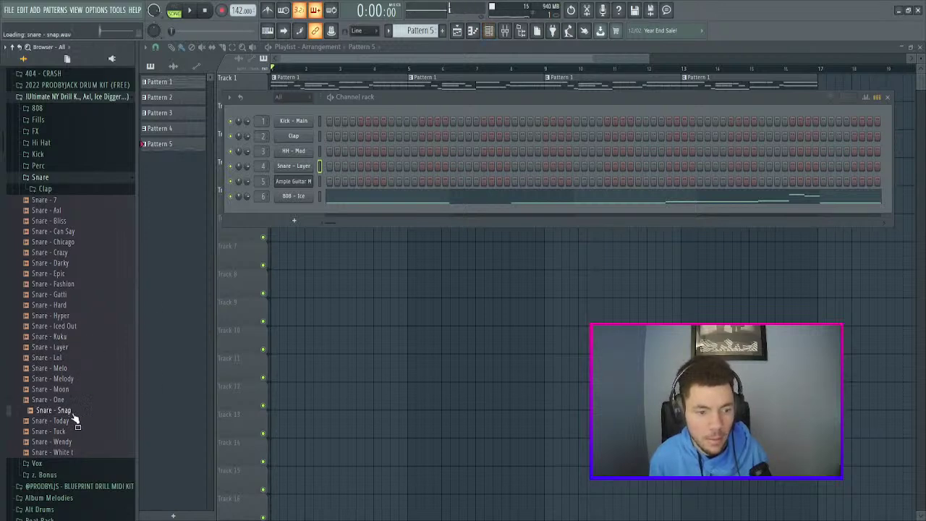
pyautogui.click(79, 421)
pyautogui.click(83, 401)
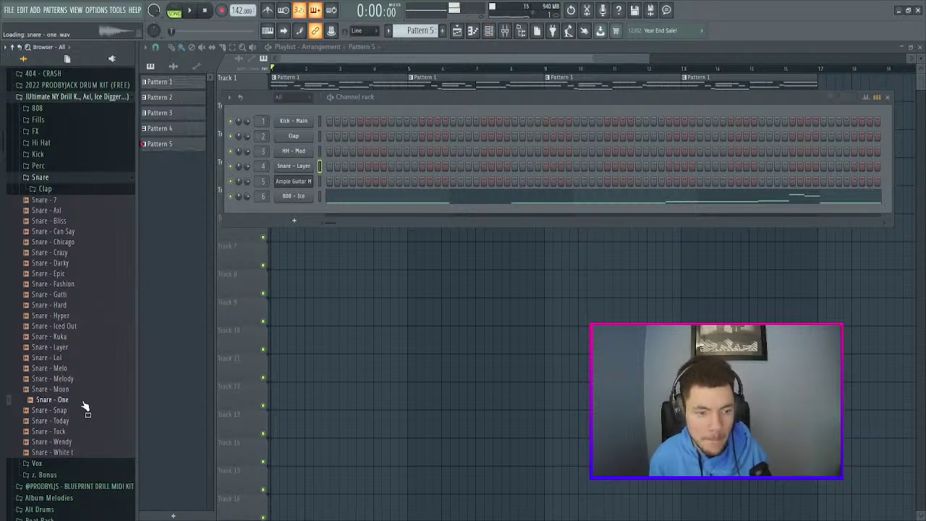
pyautogui.click(66, 420)
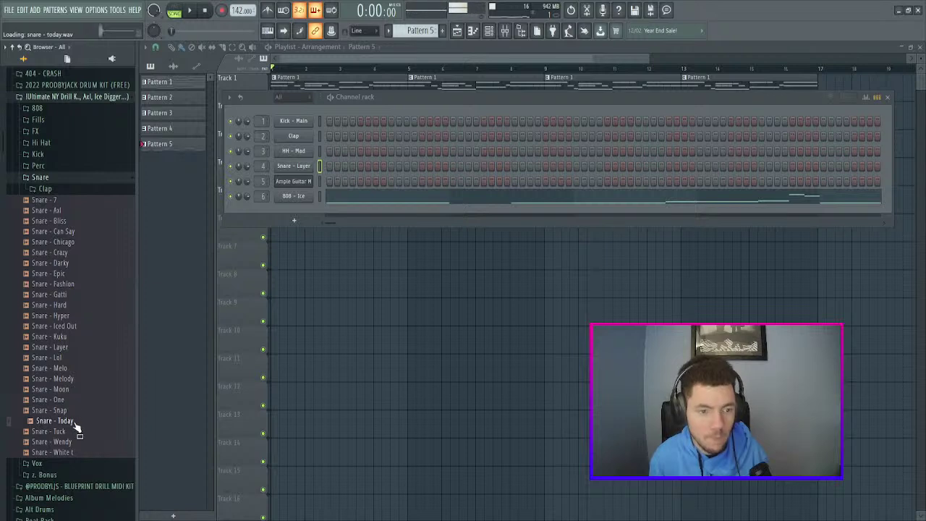
# - Load Snare - Today onto the Snare - Layer channel and play the beat briefly to hear it
pyautogui.moveTo(287, 175); pyautogui.dragTo(298, 176)
pyautogui.click(301, 166)
pyautogui.press('space')
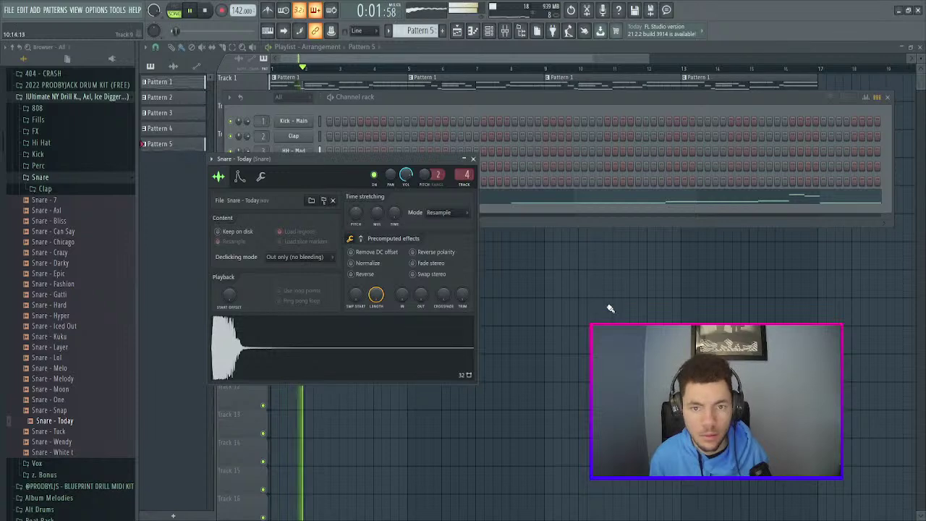
pyautogui.press('space')
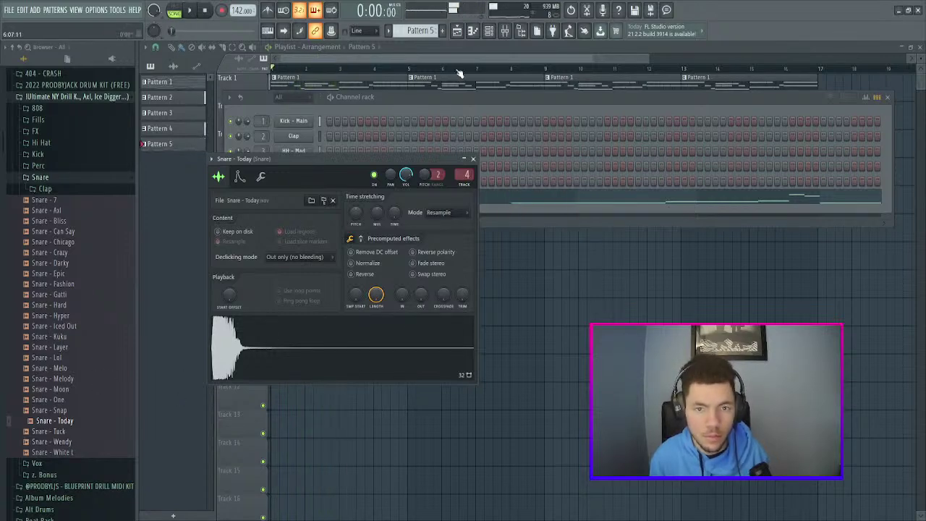
# - Open Pancz on the Snare mixer track, try the Clean & Controlled preset, and switch to Beefy Snare while checking playback
pyautogui.click(513, 34)
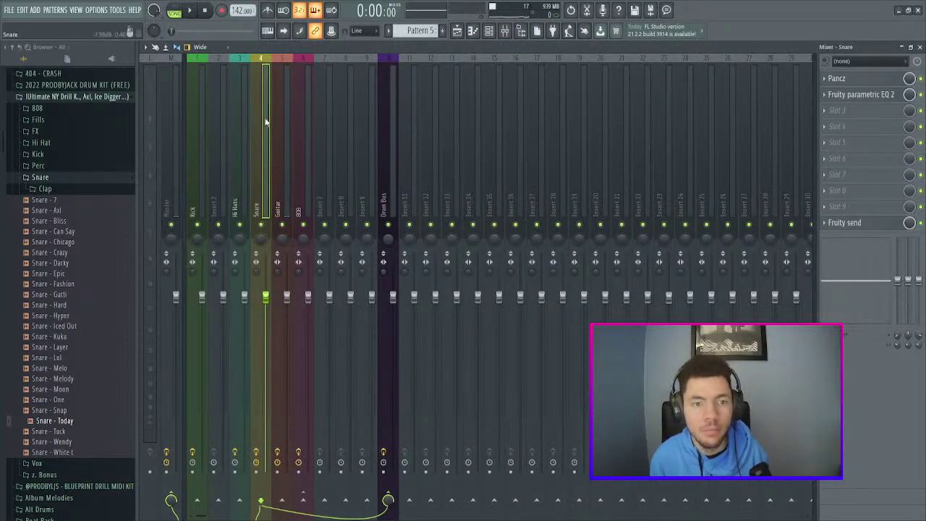
pyautogui.click(838, 80)
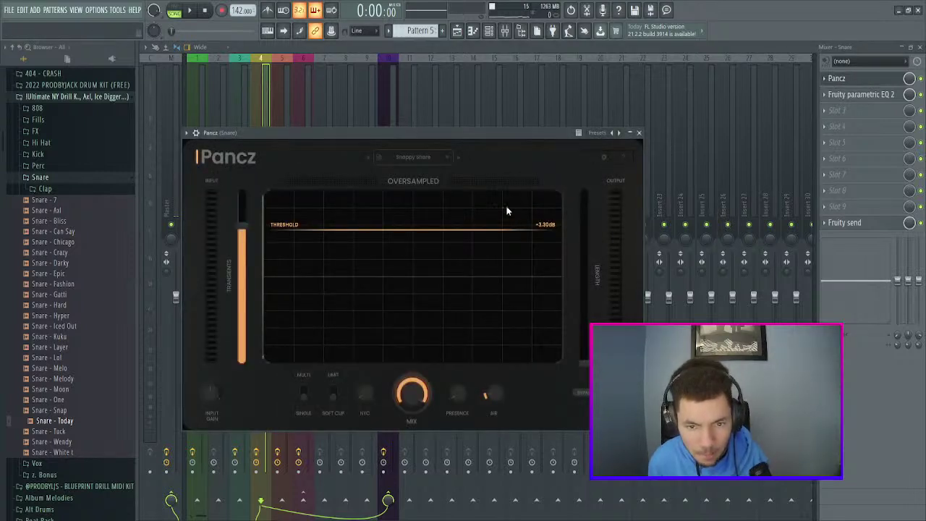
pyautogui.press('space')
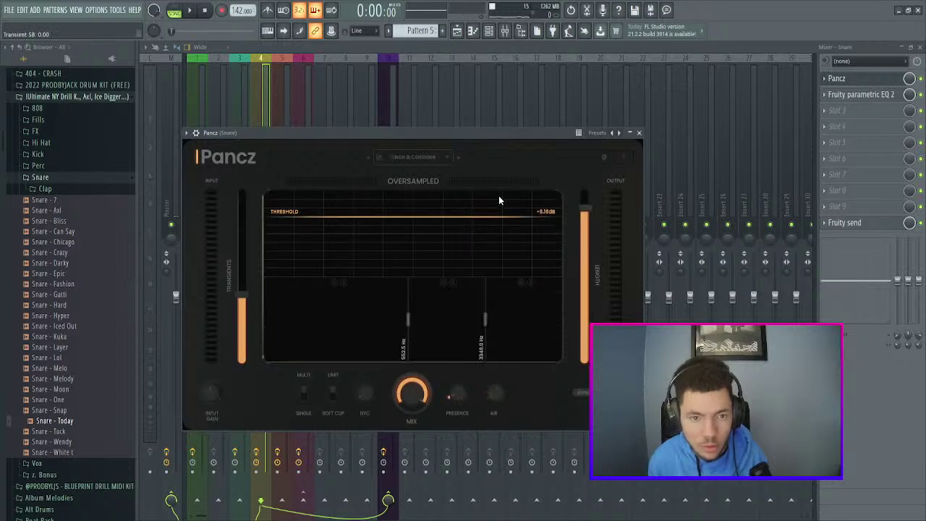
pyautogui.press('space')
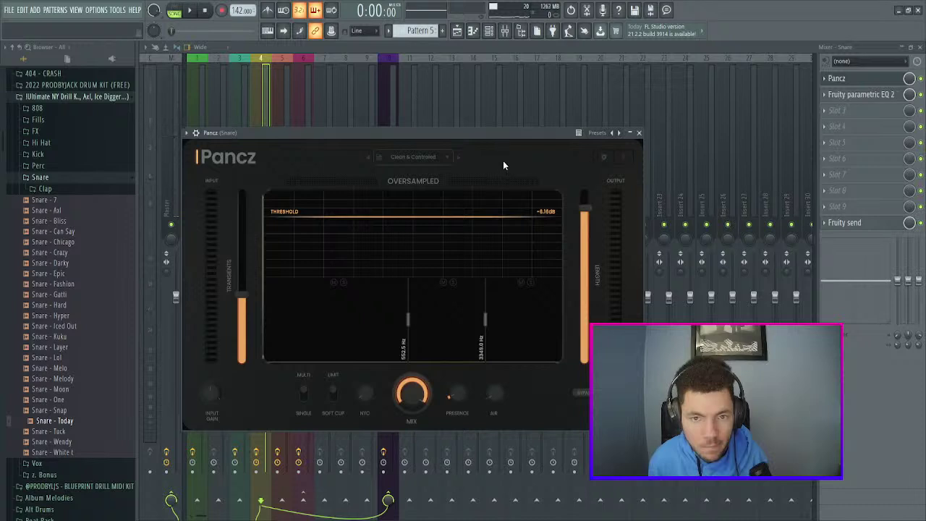
pyautogui.click(501, 129)
pyautogui.press('space')
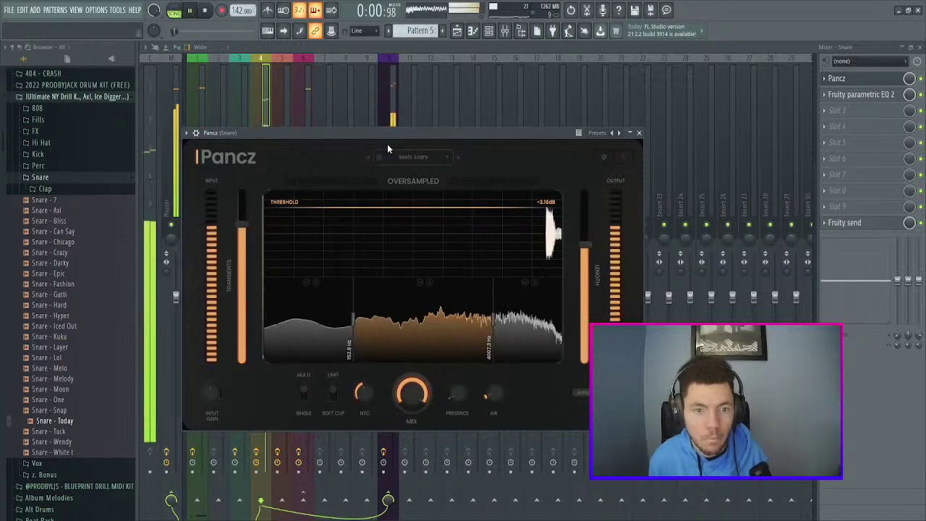
pyautogui.press('space')
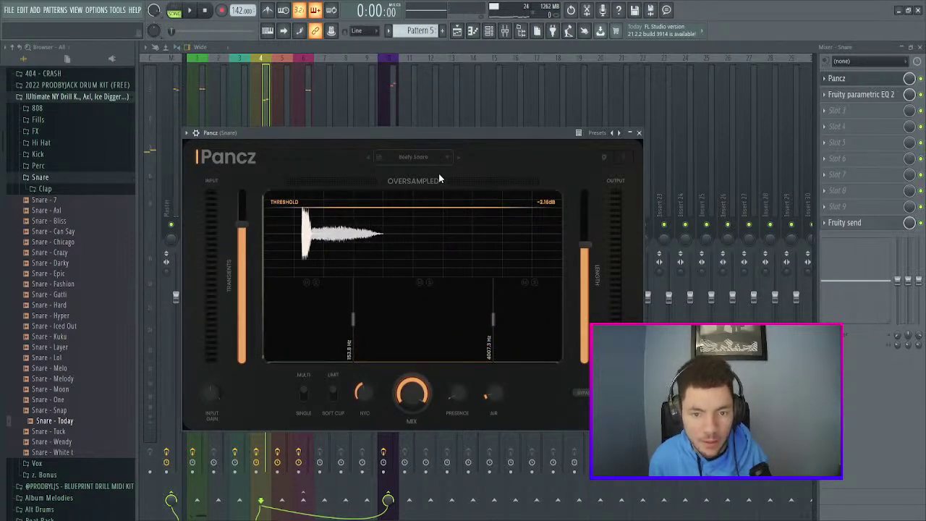
# - Compare the Add Punch & Flavour, Increase Dynamics and Knock Dynamic presets in Pancz during playback, returning to Increase Dynamics
pyautogui.press('space')
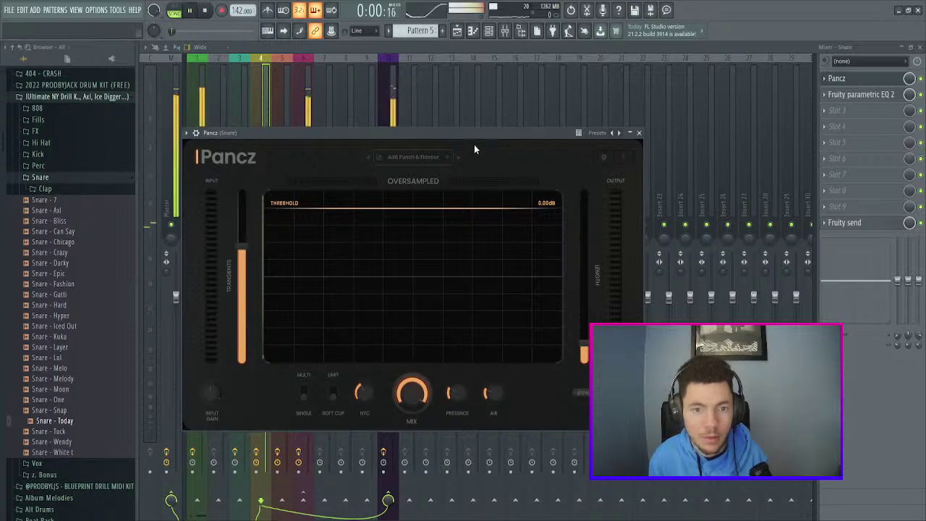
pyautogui.press('space')
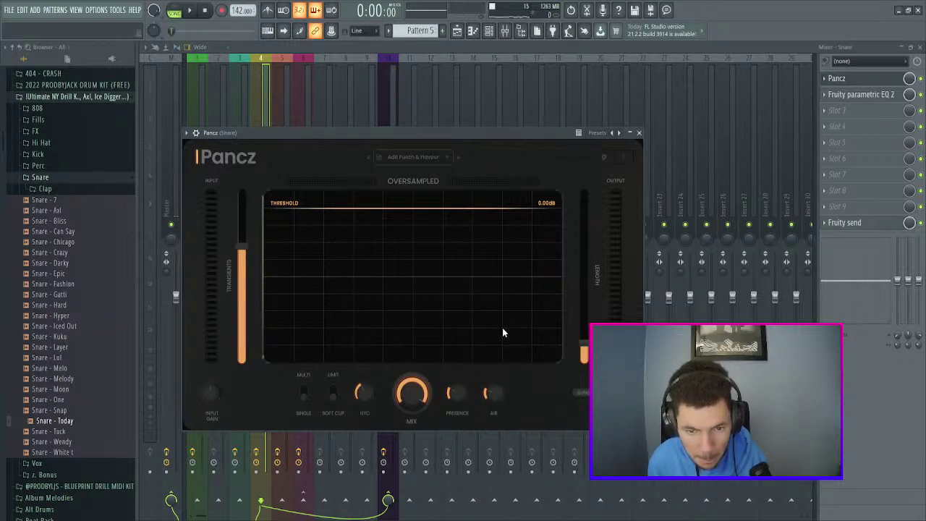
pyautogui.press('space')
pyautogui.click(458, 157)
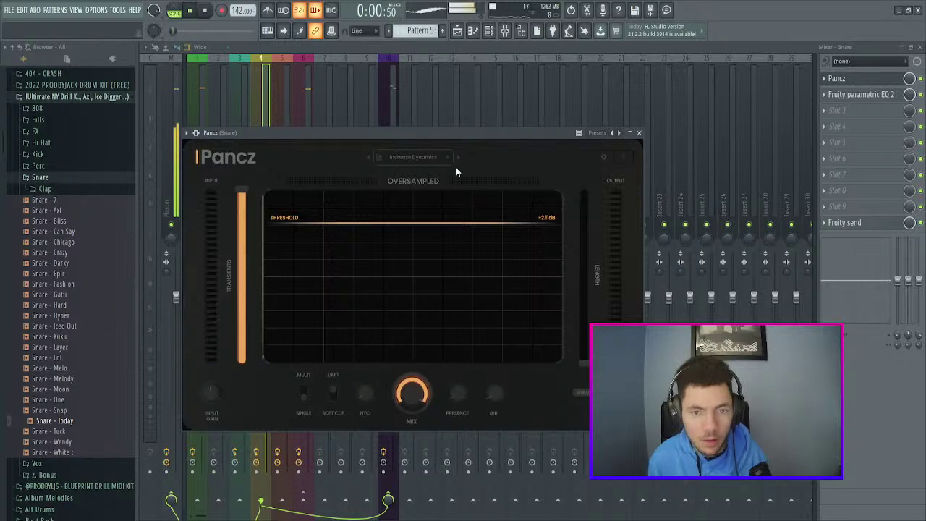
pyautogui.click(459, 159)
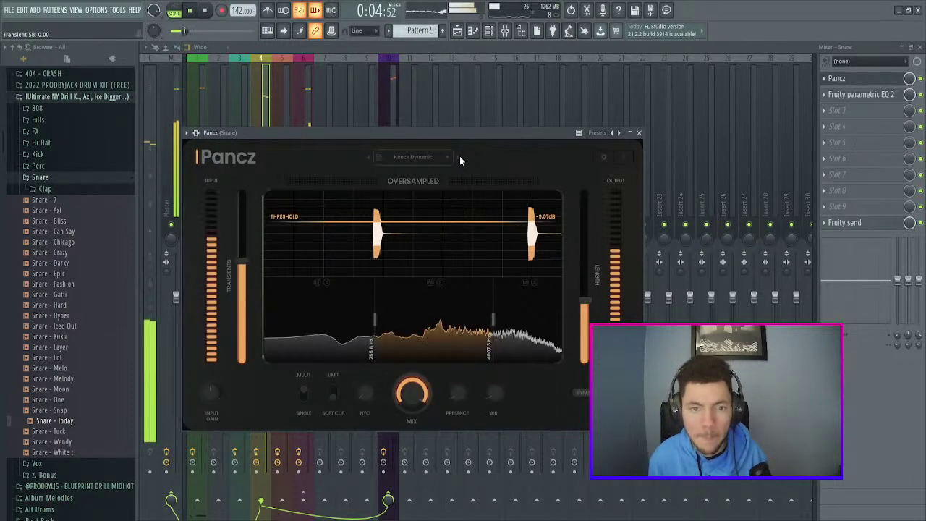
pyautogui.click(372, 158)
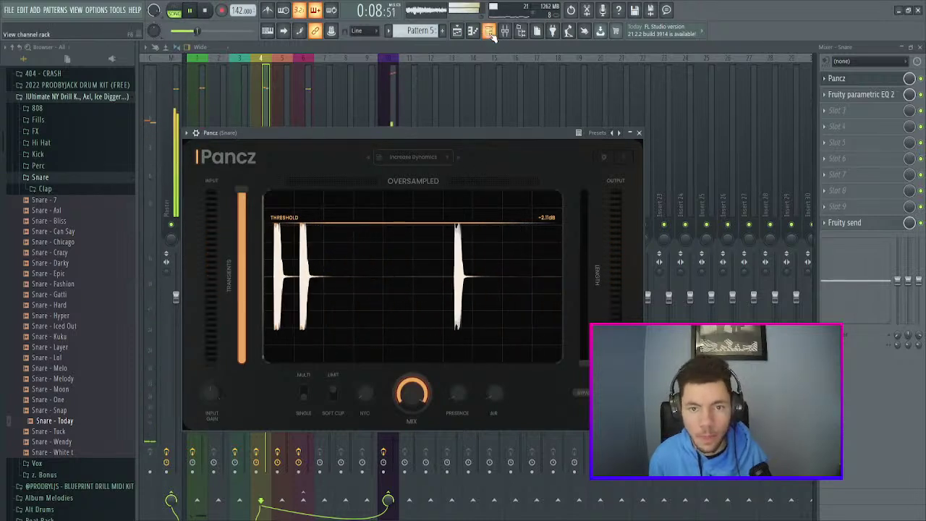
# - Audition Snare - Snap, replace the Snare - Today sample with Snare - Layer in the Channel rack, and listen to the beat
pyautogui.press('F6')
pyautogui.press('space')
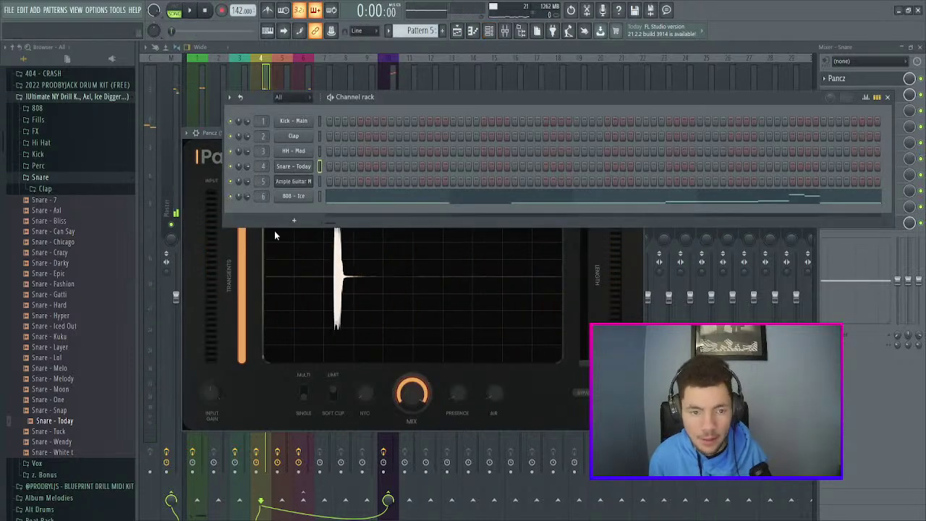
pyautogui.click(76, 410)
pyautogui.click(72, 349)
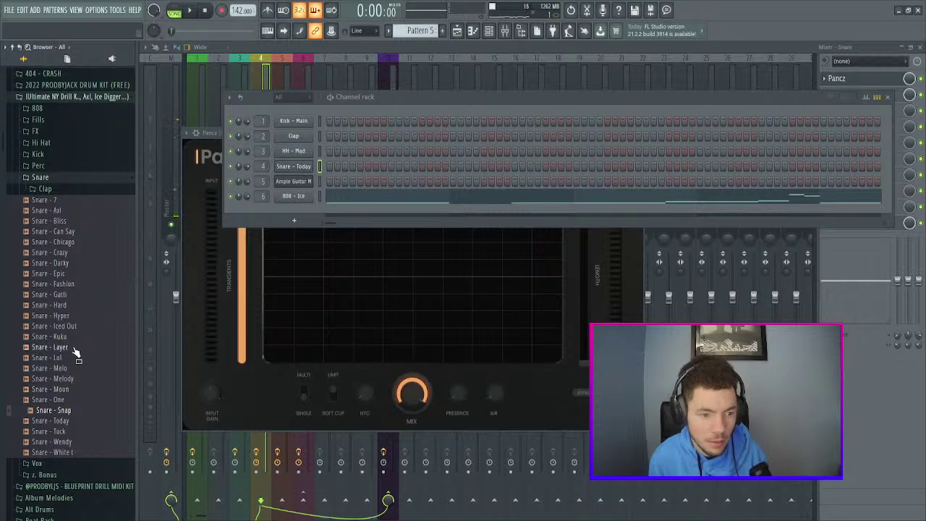
pyautogui.press('space')
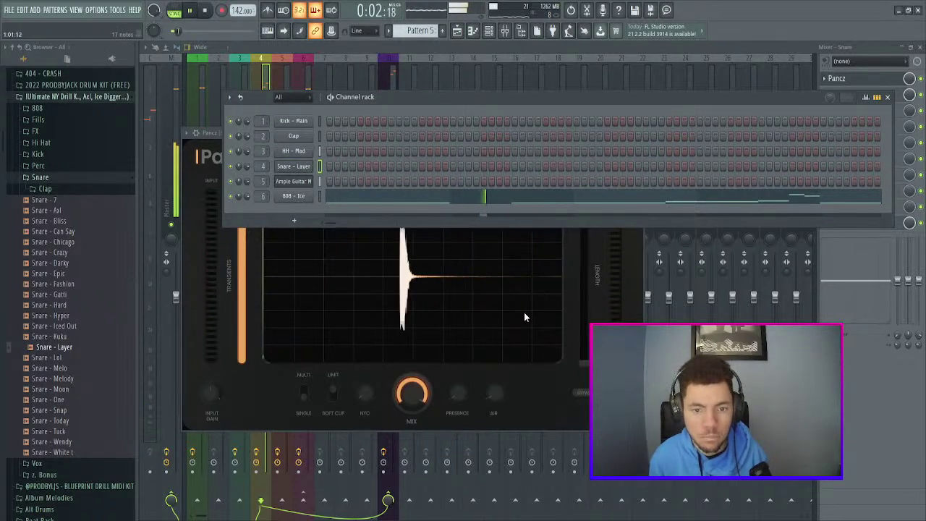
pyautogui.click(543, 385)
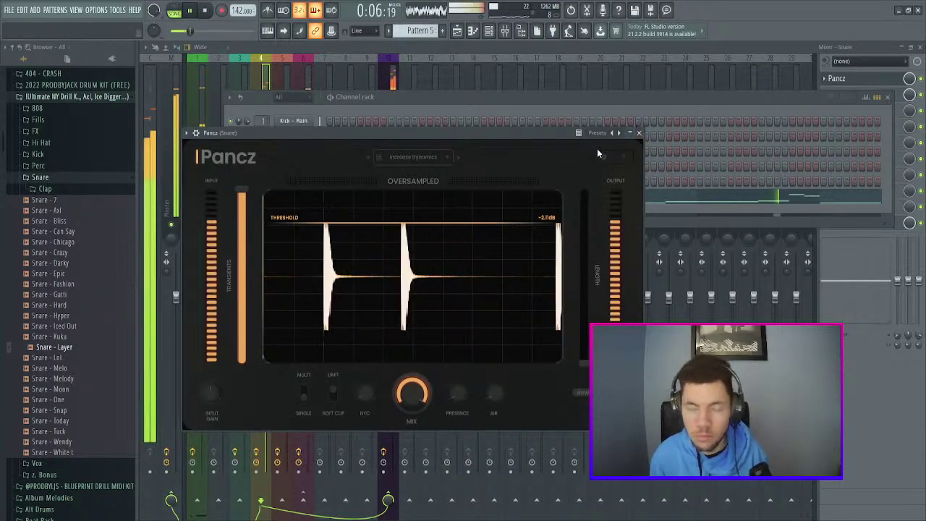
pyautogui.press('space')
# - Audition the snares from Bliss to Epic, load Snare - Epic onto the Snare - Layer channel, and play the beat briefly
pyautogui.click(66, 221)
pyautogui.moveTo(354, 137); pyautogui.dragTo(459, 247)
pyautogui.click(63, 232)
pyautogui.click(72, 241)
pyautogui.click(76, 253)
pyautogui.click(78, 263)
pyautogui.click(79, 273)
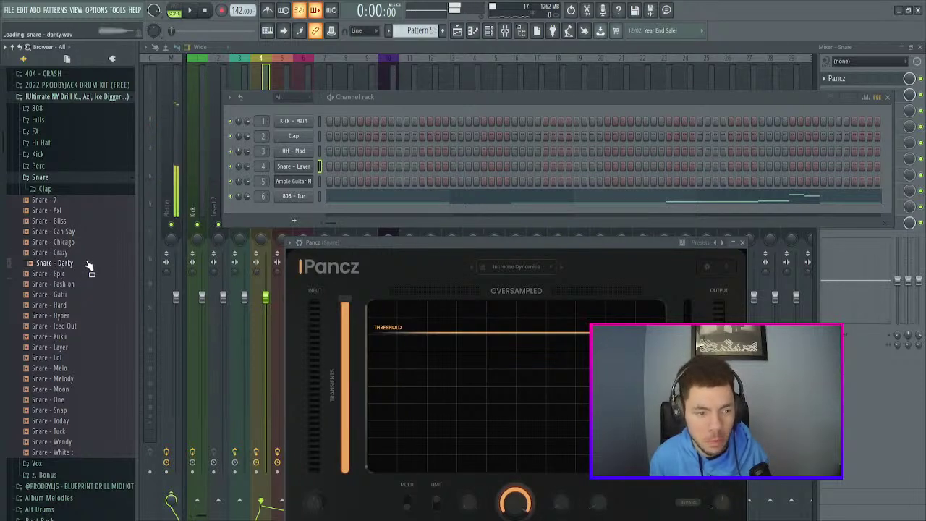
pyautogui.moveTo(303, 178); pyautogui.dragTo(298, 176)
pyautogui.press('space')
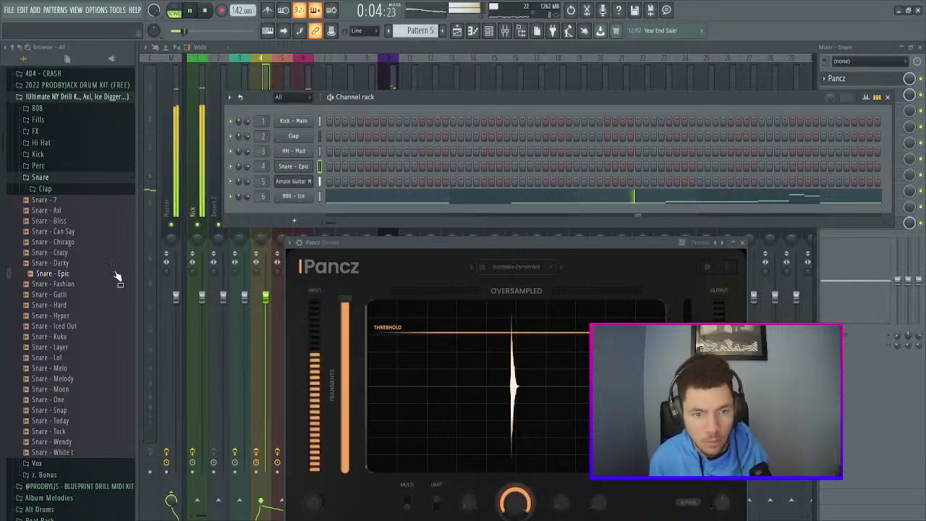
pyautogui.press('space')
# - Audition the Fashion and Layer snares and add Snare - Layer as a new channel below 808 - Ice
pyautogui.click(75, 288)
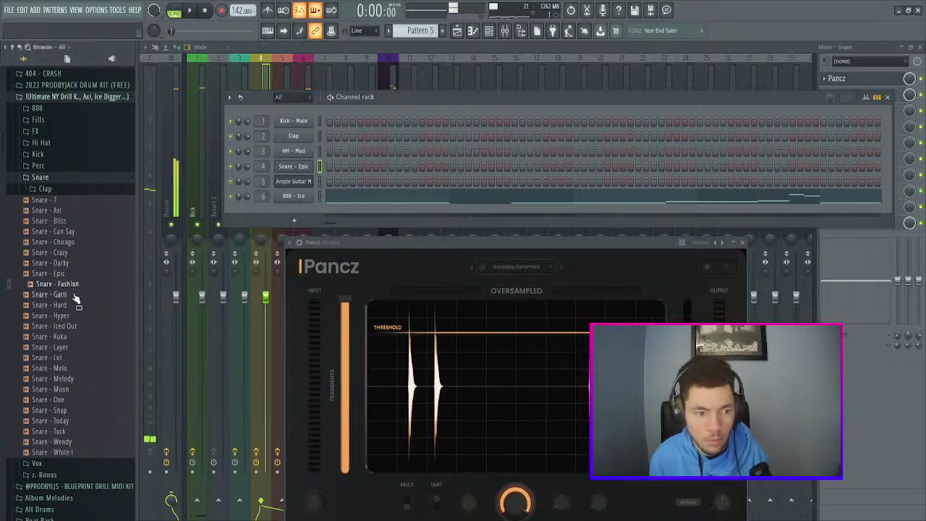
pyautogui.click(80, 346)
pyautogui.click(58, 351)
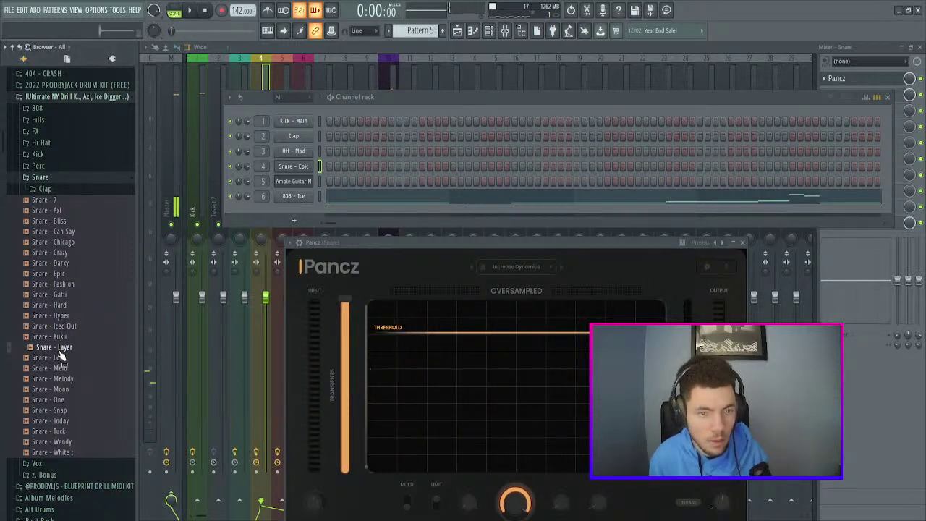
pyautogui.moveTo(295, 214); pyautogui.dragTo(295, 219)
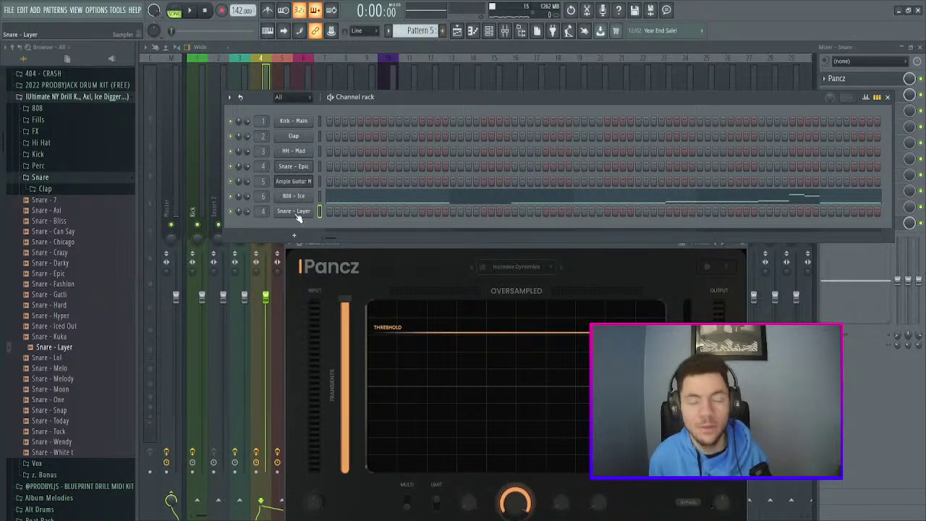
# - Switch to Pattern 2 and copy the Snare - Epic notes onto the Snare - Layer channel
pyautogui.scroll(2, 421, 30)
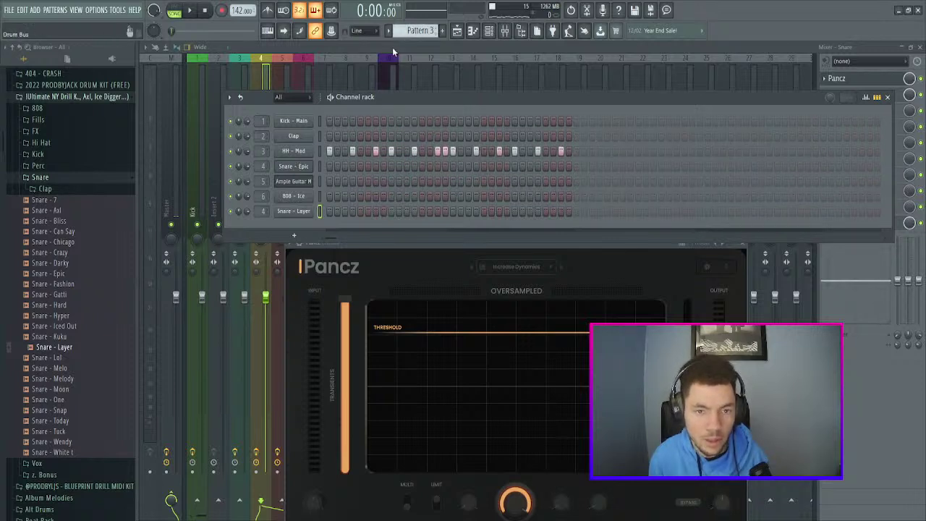
pyautogui.scroll(1, 421, 31)
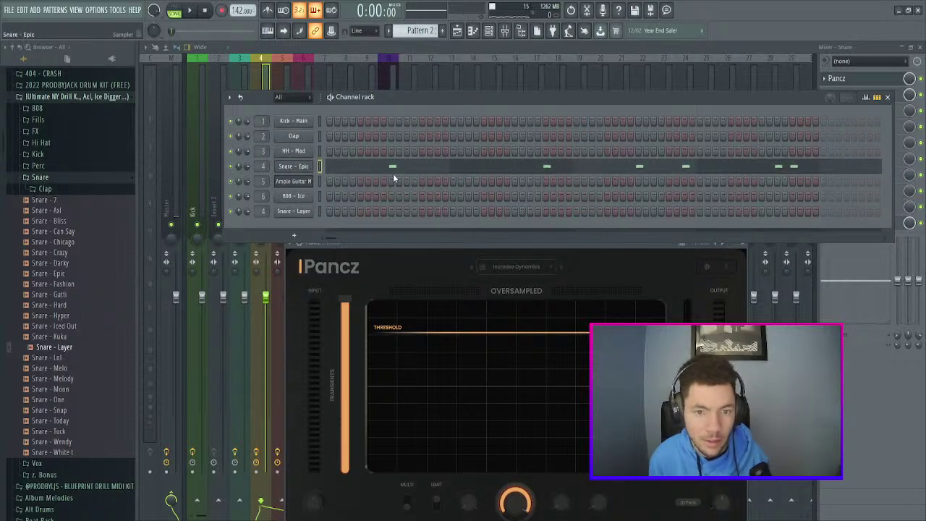
pyautogui.hotkey('ctrl', 'v')
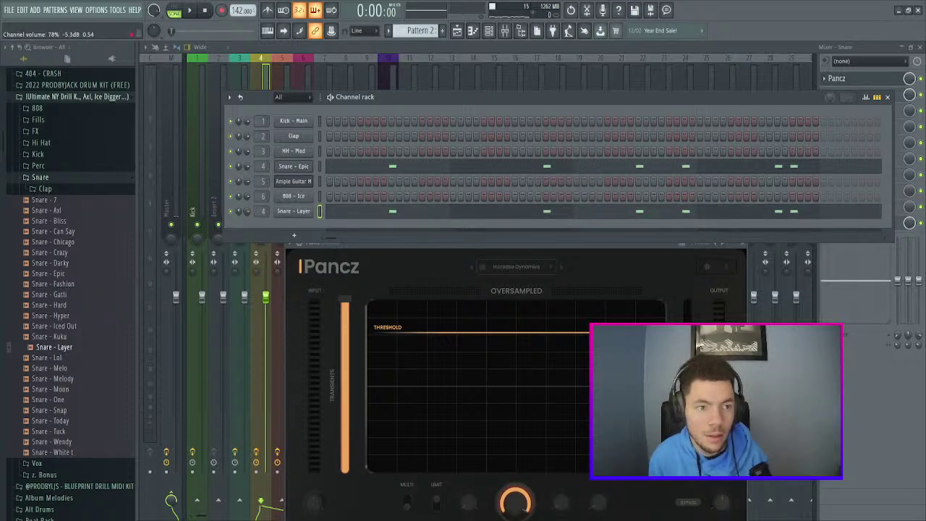
# - Scale the velocities of all Snare - Layer notes in the piano roll down to about half and listen to the result
pyautogui.click(372, 213)
pyautogui.scroll(-6, 427, 238)
pyautogui.moveTo(449, 85); pyautogui.dragTo(2, 179)
pyautogui.moveTo(907, 58); pyautogui.dragTo(257, 58)
pyautogui.moveTo(376, 487); pyautogui.dragTo(333, 157)
pyautogui.scroll(-5, 264, 70)
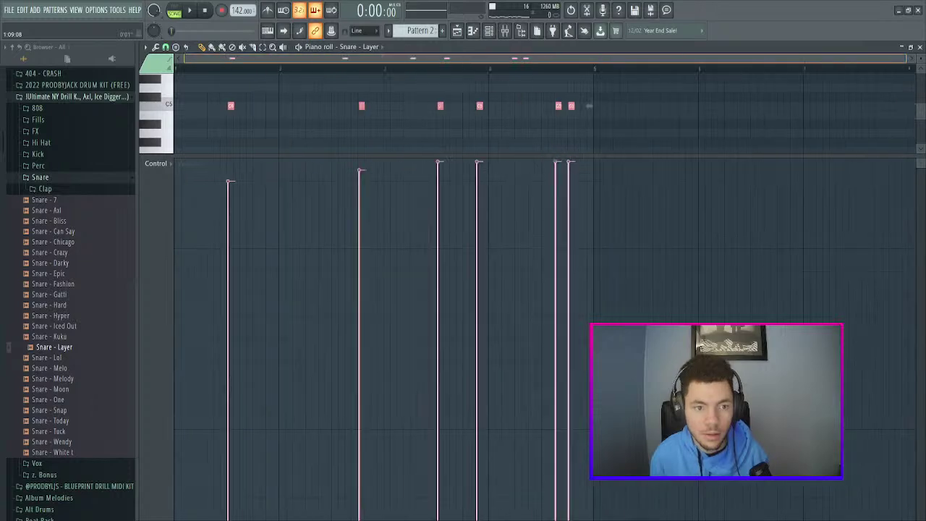
pyautogui.moveTo(273, 157); pyautogui.dragTo(282, 273)
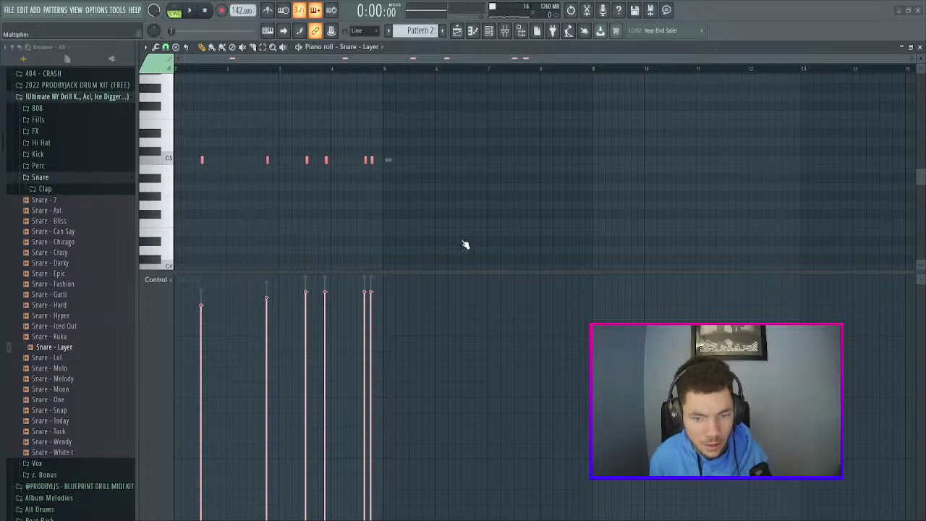
pyautogui.press('space')
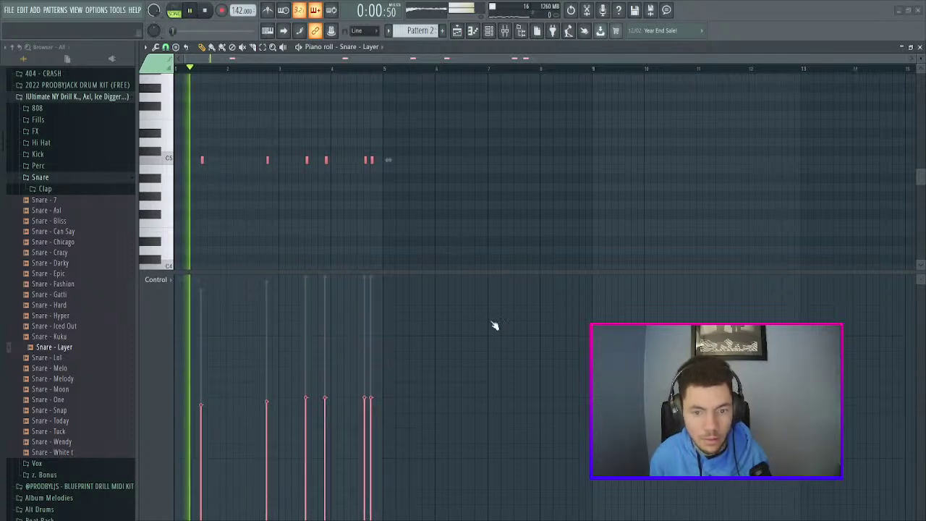
pyautogui.moveTo(468, 252)
pyautogui.mouseDown()
pyautogui.moveTo(468, 225)
pyautogui.moveTo(467, 256)
pyautogui.mouseUp()
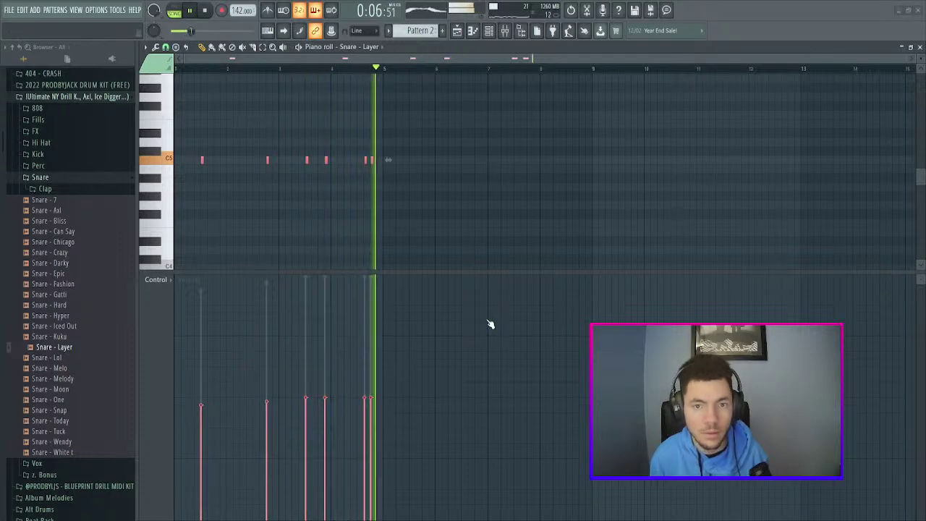
# - Open the Snare - Epic notes in the piano roll, raise their velocities to near maximum, and play the beat
pyautogui.press('F6')
pyautogui.press('space')
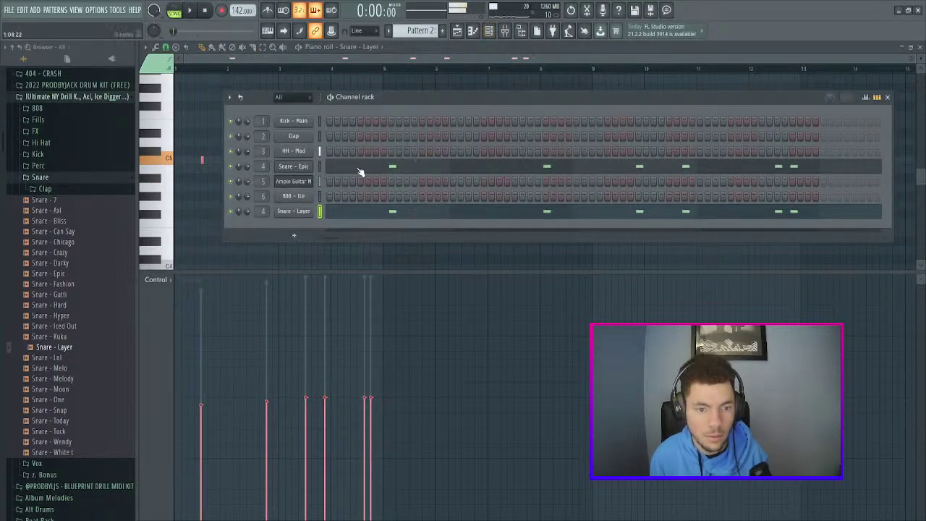
pyautogui.click(360, 169)
pyautogui.moveTo(434, 149); pyautogui.dragTo(175, 201)
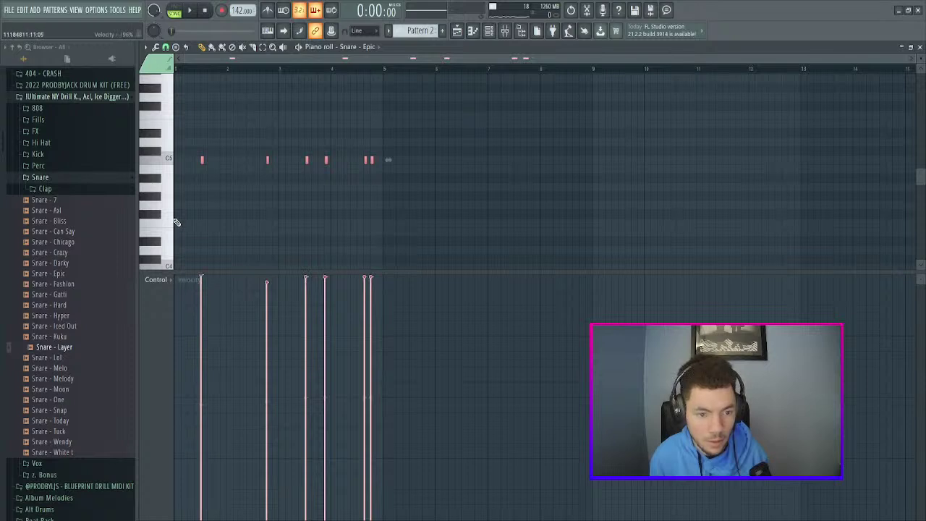
pyautogui.press('space')
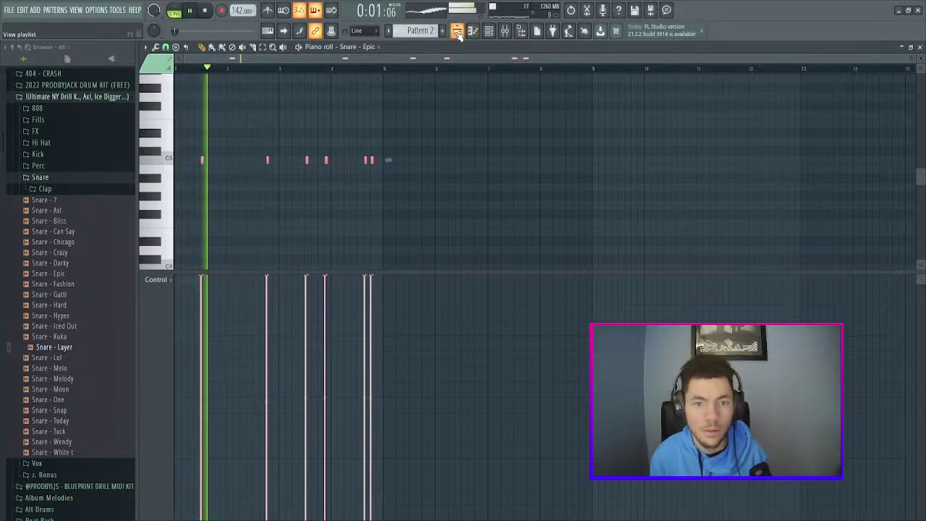
# - Mute the 808 - Ice channel and listen to the layered snares with the mixer shown
pyautogui.click(490, 31)
pyautogui.press('space')
pyautogui.press('space')
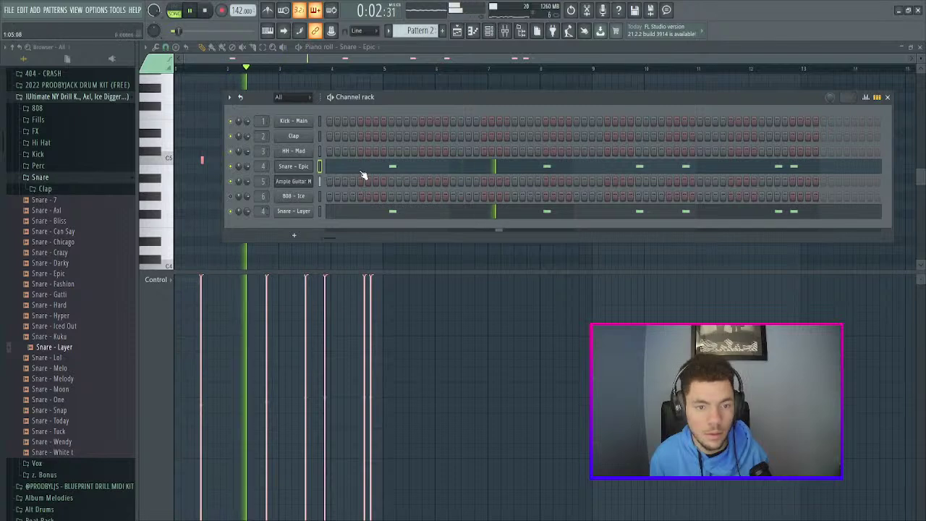
pyautogui.click(514, 32)
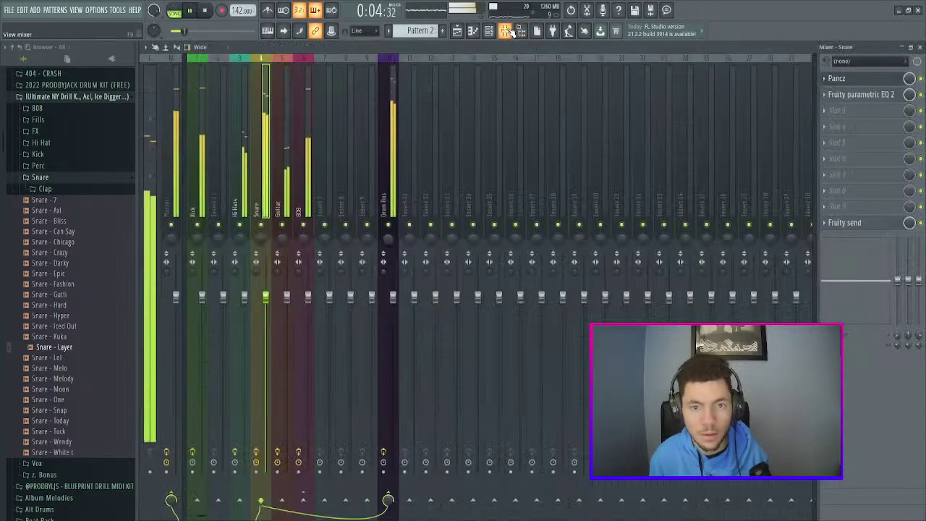
pyautogui.press('space')
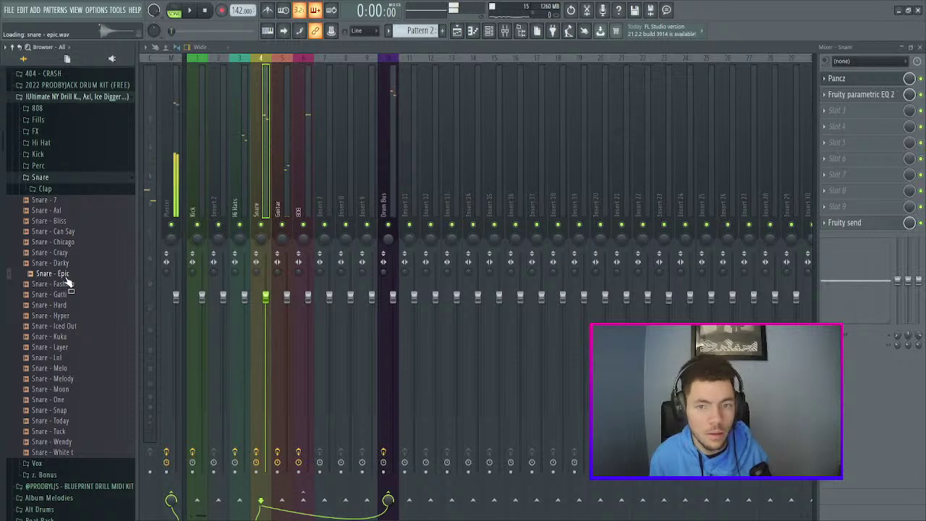
# - Switch Pancz on the Snare mixer track to the Snappy Snare preset and start playback
pyautogui.click(860, 78)
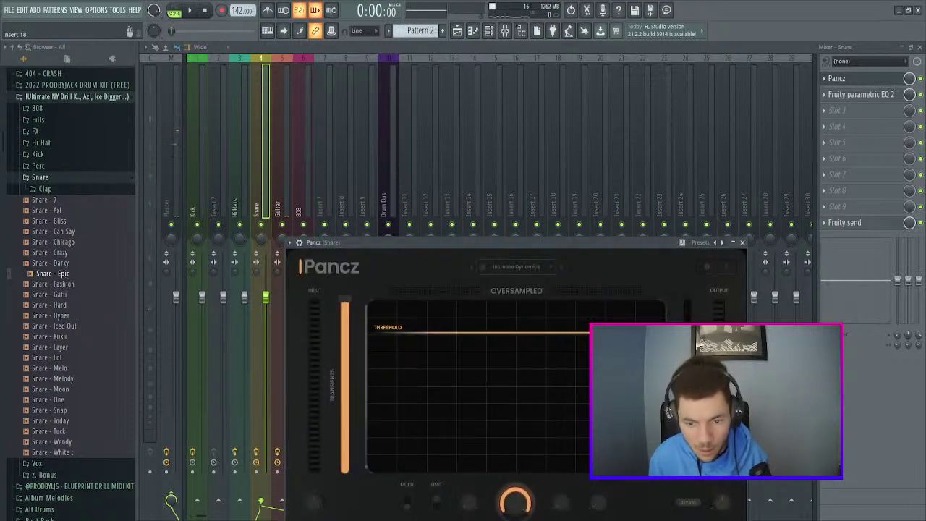
pyautogui.click(551, 266)
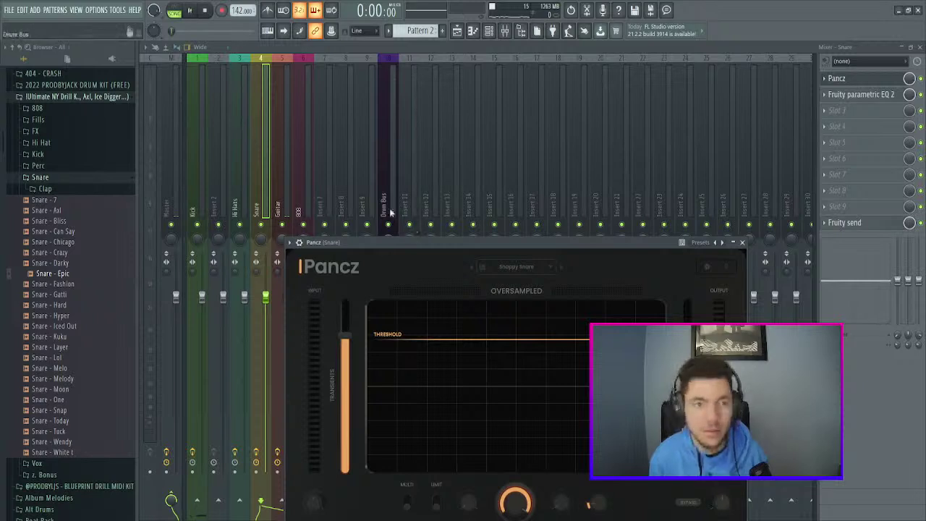
pyautogui.press('space')
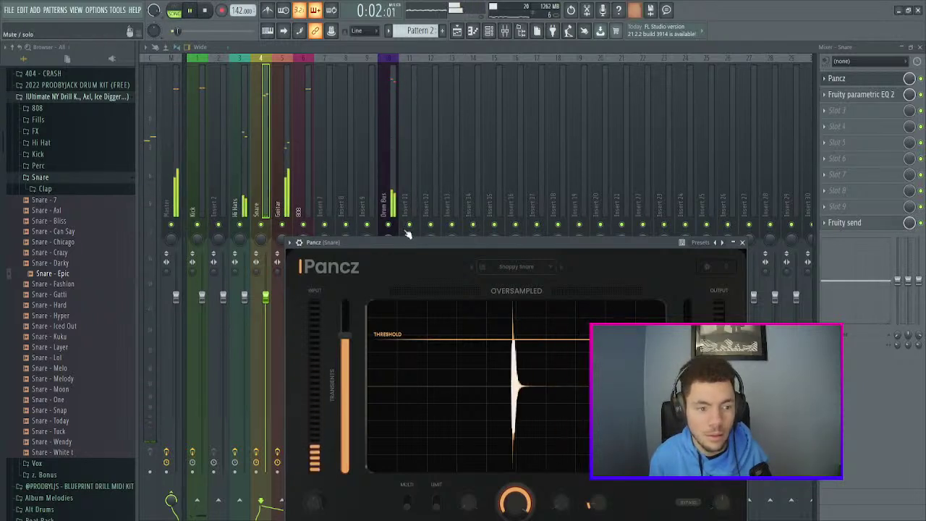
# - Unmute the 808 - Ice channel, close the Channel rack, and listen to the full mix
pyautogui.click(494, 35)
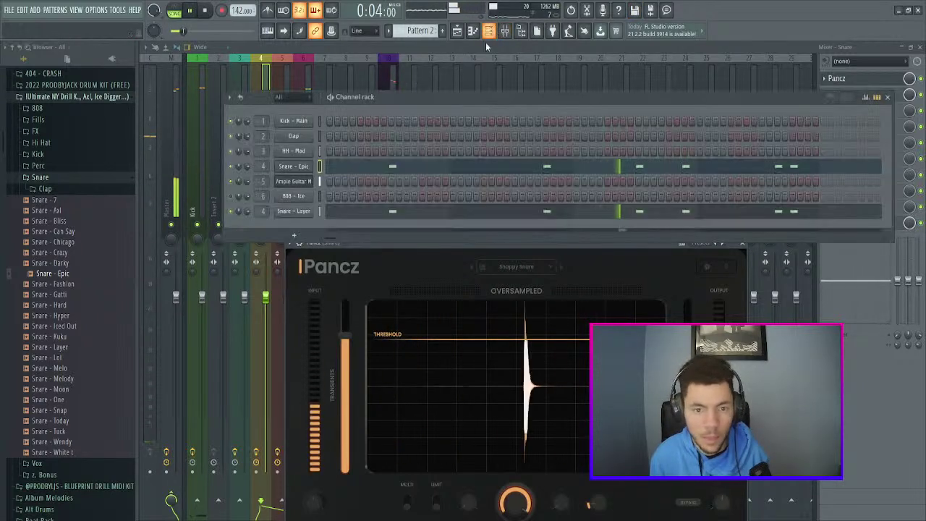
pyautogui.click(230, 196)
pyautogui.click(888, 97)
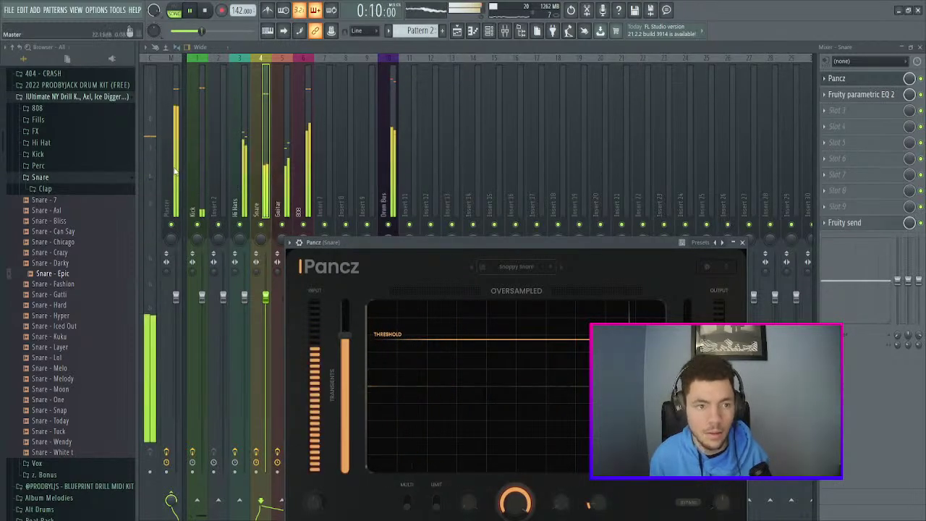
pyautogui.press('space')
# - Add OrilRiver in slot 3 of the Snare mixer track, choose the Little Room preset, and play the beat
pyautogui.click(834, 116)
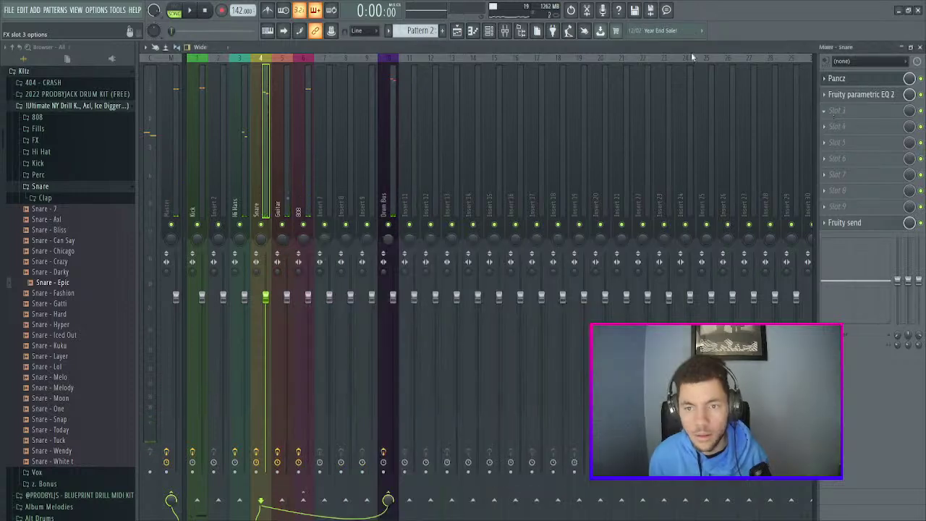
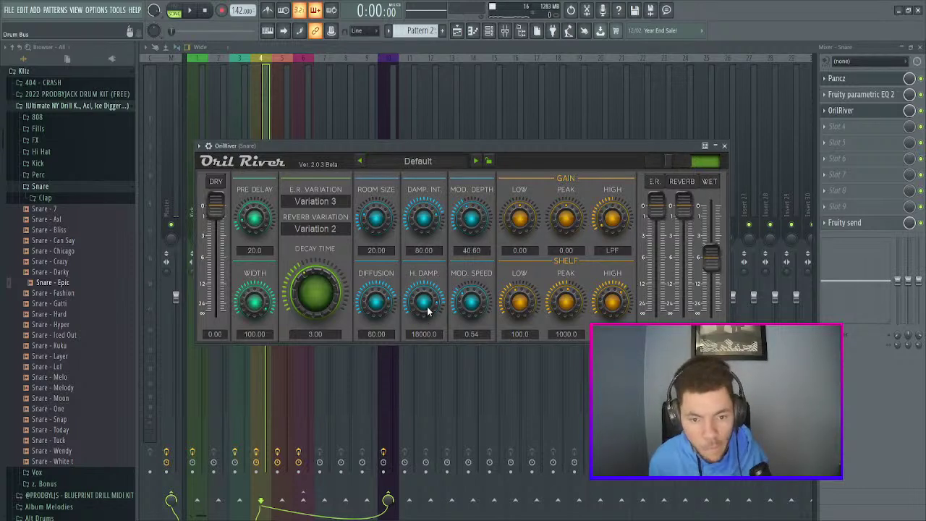
pyautogui.click(418, 189)
pyautogui.press('space')
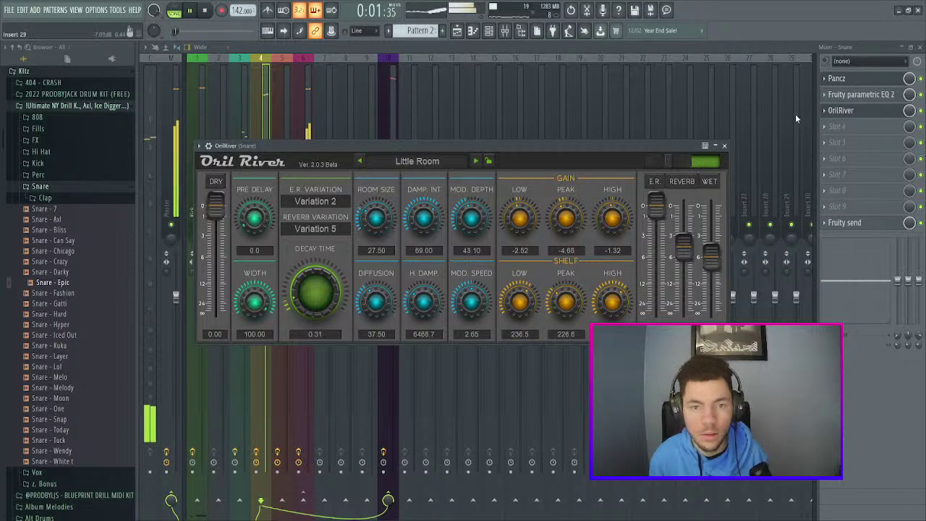
# - Lower OrilRiver's mix level on the Snare mixer track to 7% while the beat plays, and collapse the Kitz folder
pyautogui.moveTo(910, 110); pyautogui.dragTo(910, 170)
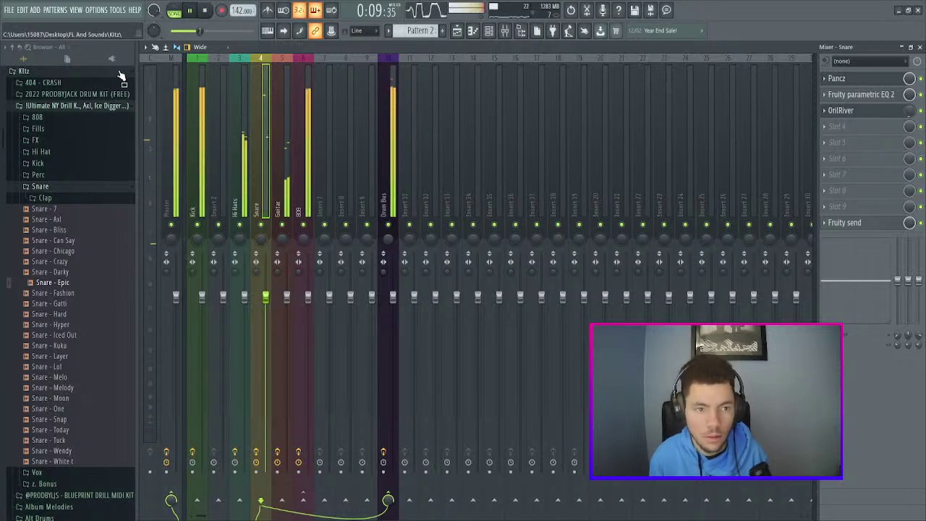
pyautogui.click(920, 47)
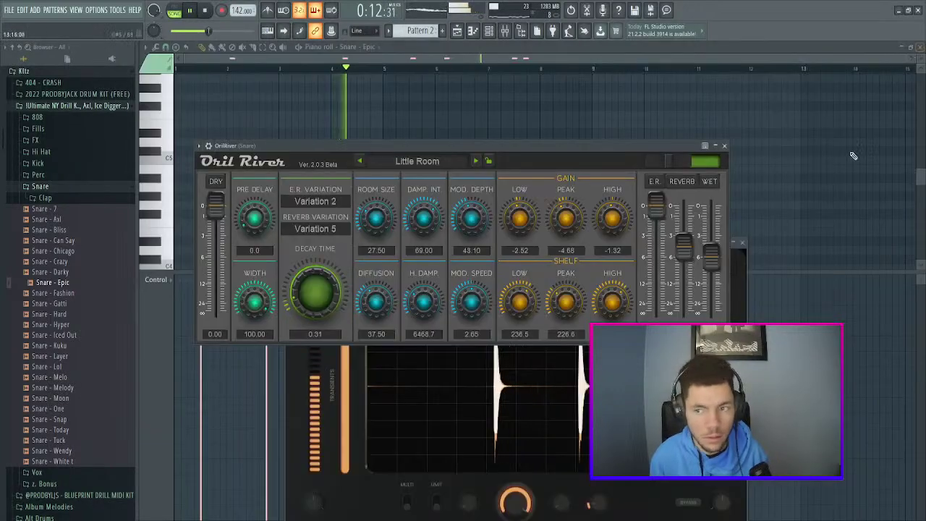
pyautogui.click(457, 33)
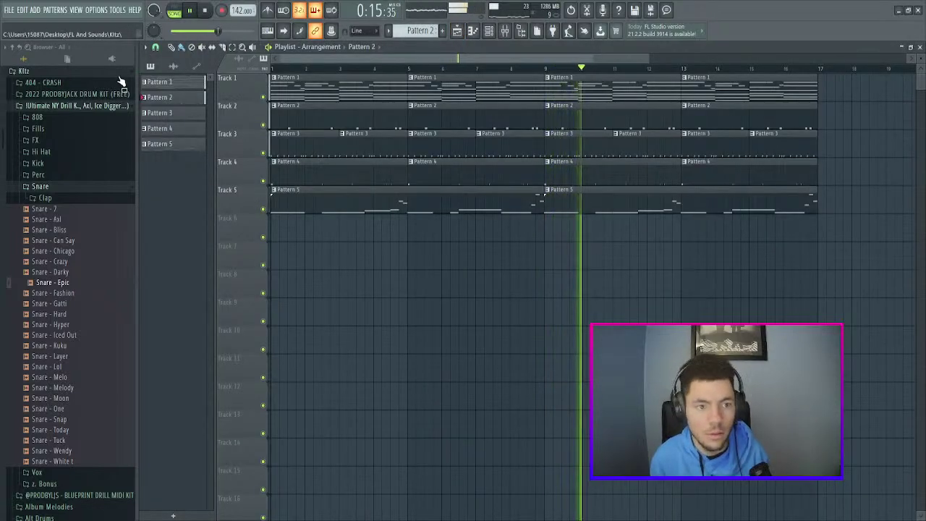
pyautogui.click(116, 71)
pyautogui.click(506, 31)
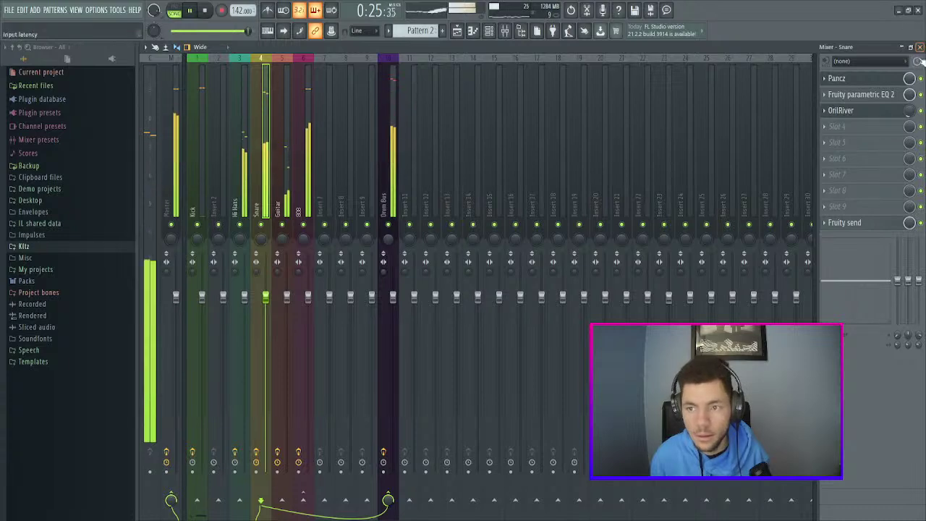
pyautogui.moveTo(910, 110); pyautogui.dragTo(910, 114)
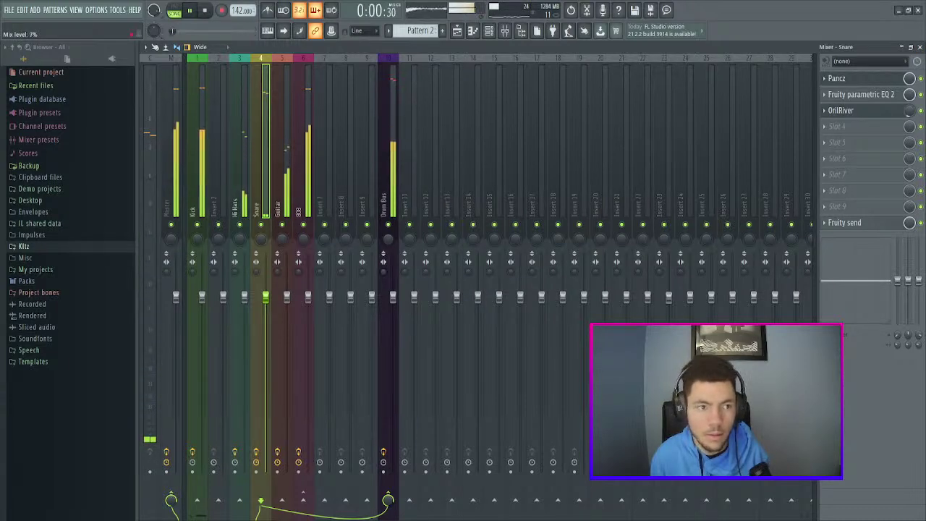
# - Look over the pattern arrangement in the playlist as the beat plays, and stop playback
pyautogui.press('F5')
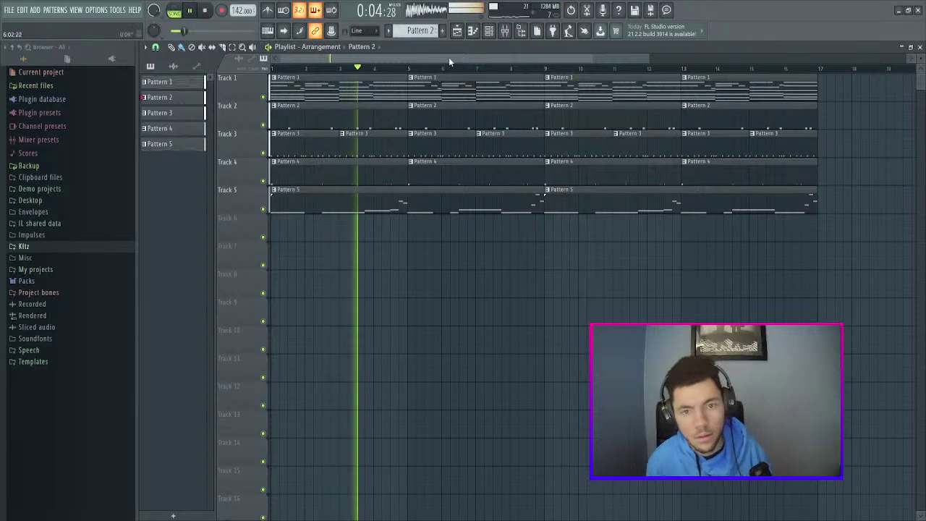
pyautogui.moveTo(449, 57); pyautogui.dragTo(454, 57)
pyautogui.scroll(-2, 449, 58)
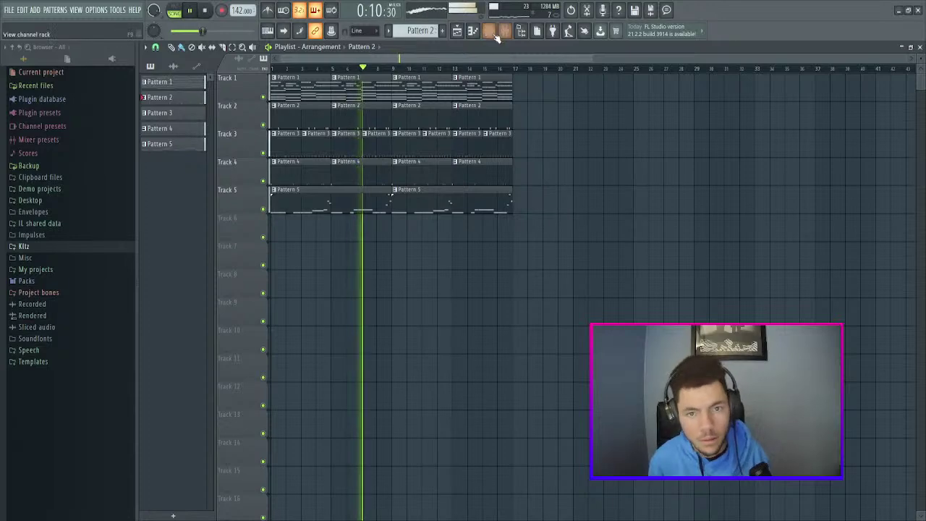
pyautogui.scroll(2, 507, 58)
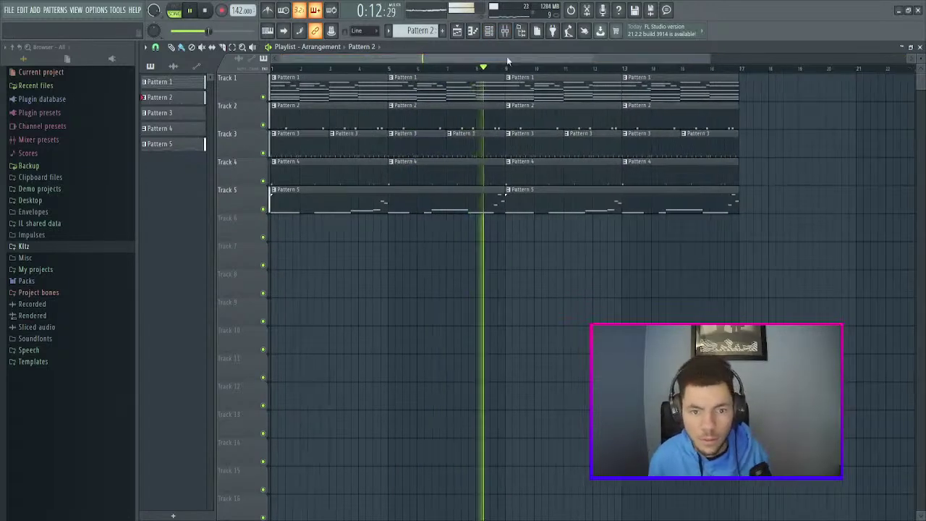
pyautogui.press('space')
# - Add Sausage Fattener in slot 1 of the 808 mixer track, raise its Fatness and Color slightly, and play the beat
pyautogui.click(504, 30)
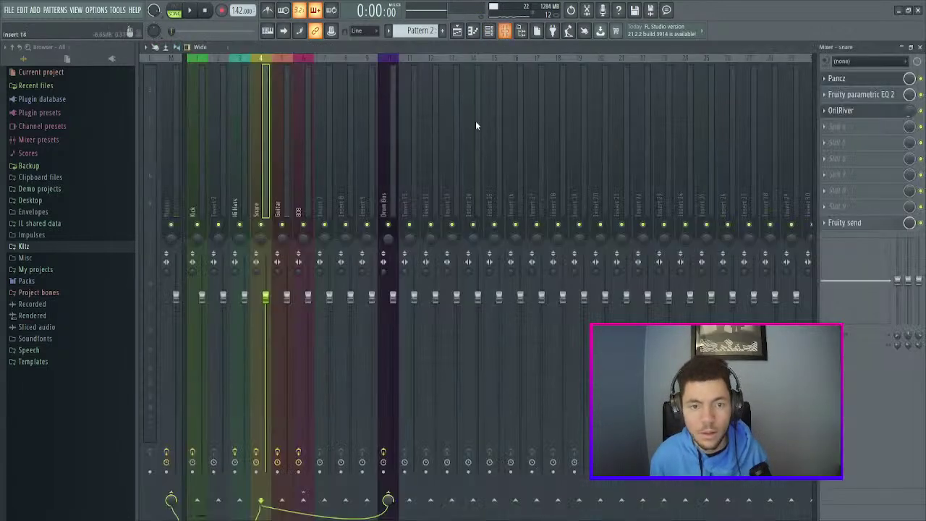
pyautogui.click(291, 115)
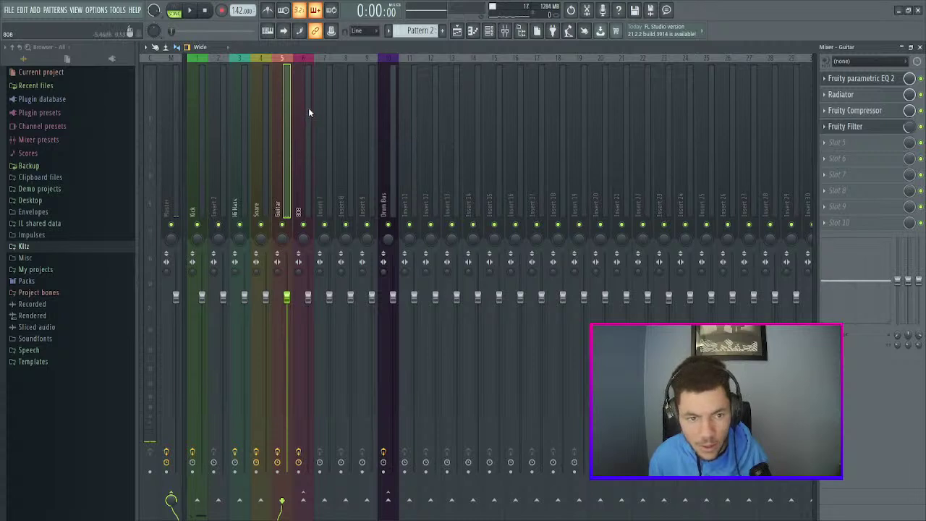
pyautogui.click(309, 112)
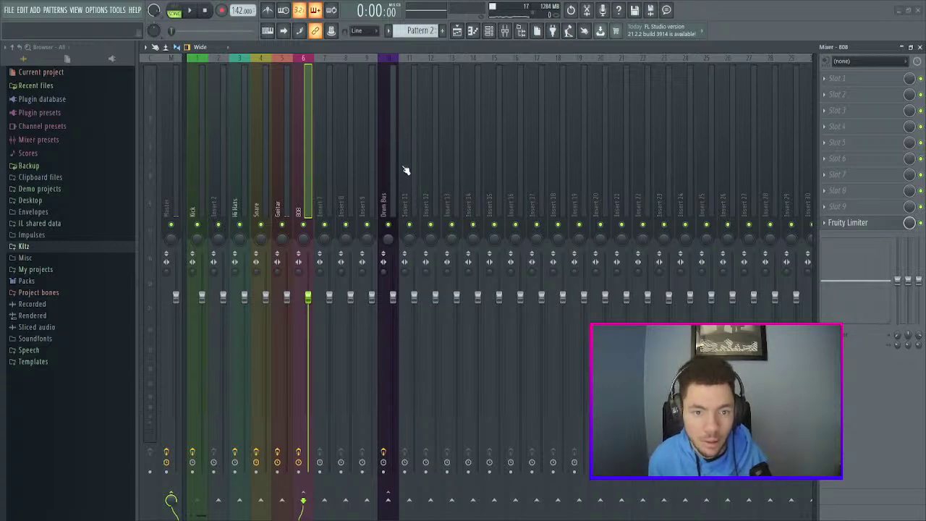
pyautogui.moveTo(410, 237); pyautogui.dragTo(410, 231)
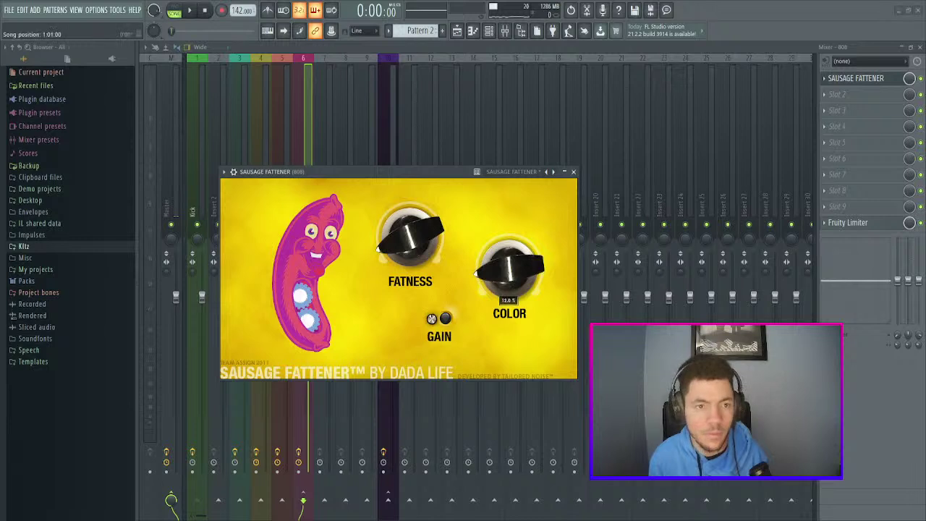
pyautogui.press('space')
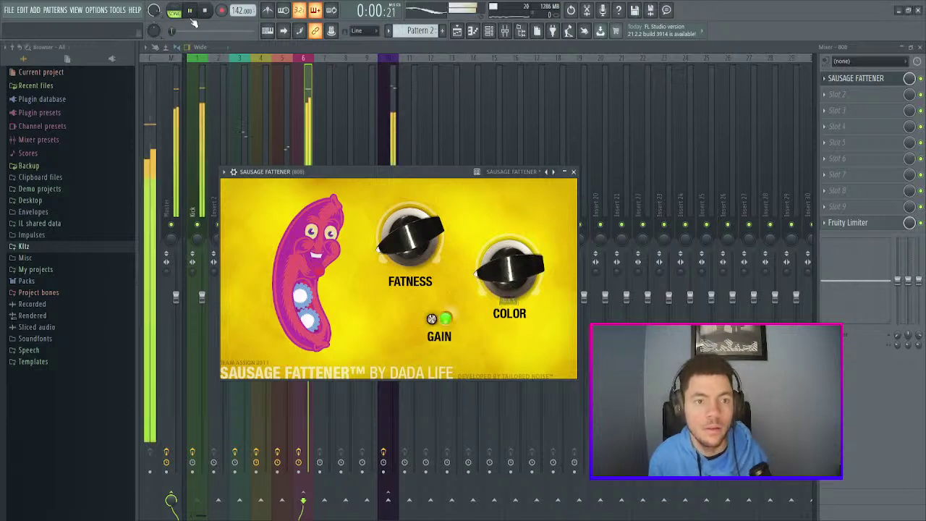
pyautogui.click(574, 172)
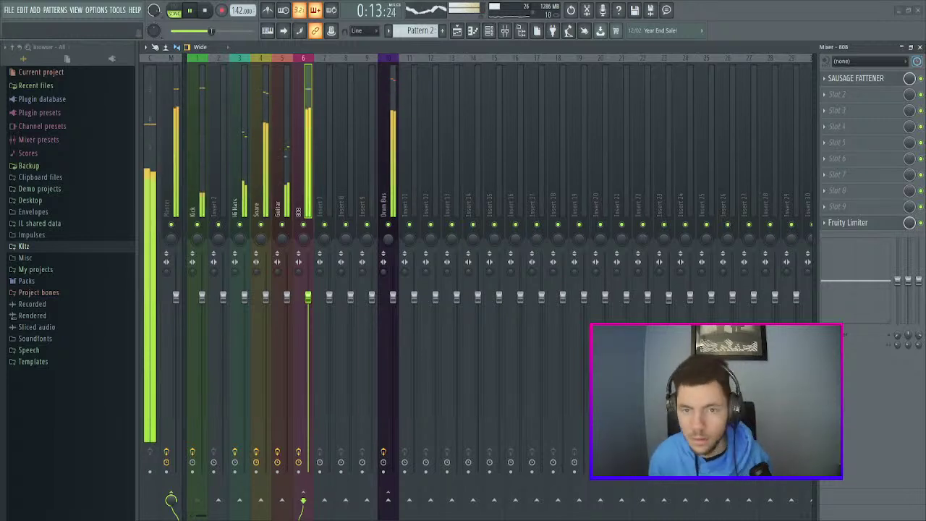
# - Remove OrilRiver from slot 3 of the Snare mixer track and stop playback
pyautogui.click(264, 136)
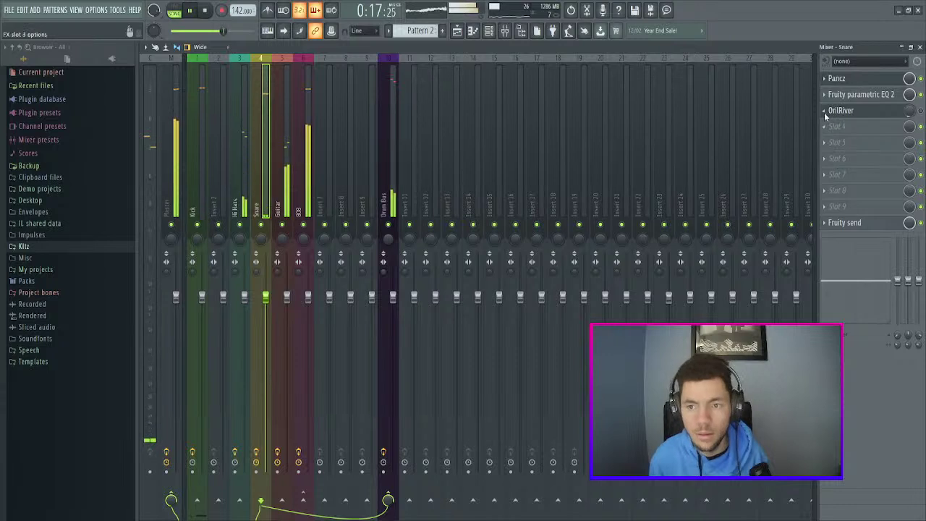
pyautogui.press('space')
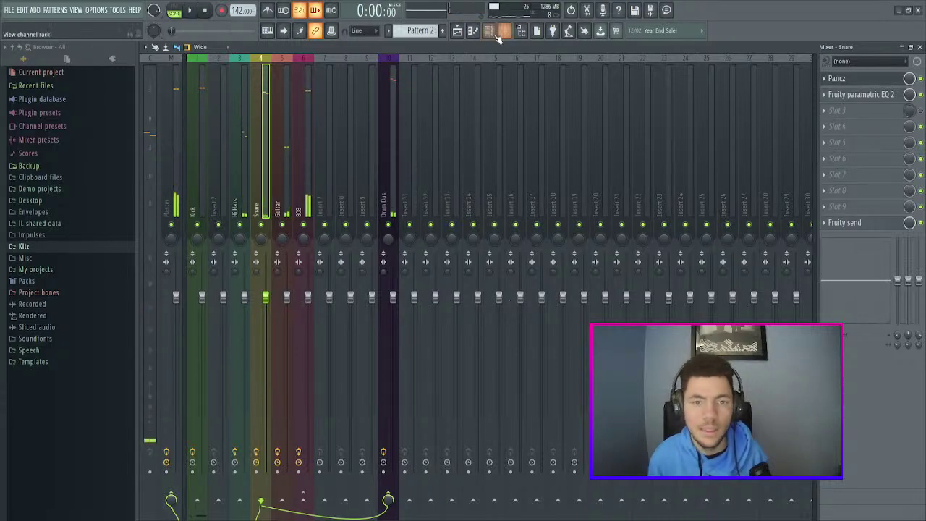
# - Show the Channel rack and audition snare samples from the Ultimate NY Drill kit's Snare folder
pyautogui.click(489, 31)
pyautogui.click(88, 259)
pyautogui.click(78, 258)
pyautogui.click(75, 248)
pyautogui.scroll(-7, 87, 355)
pyautogui.scroll(3, 97, 304)
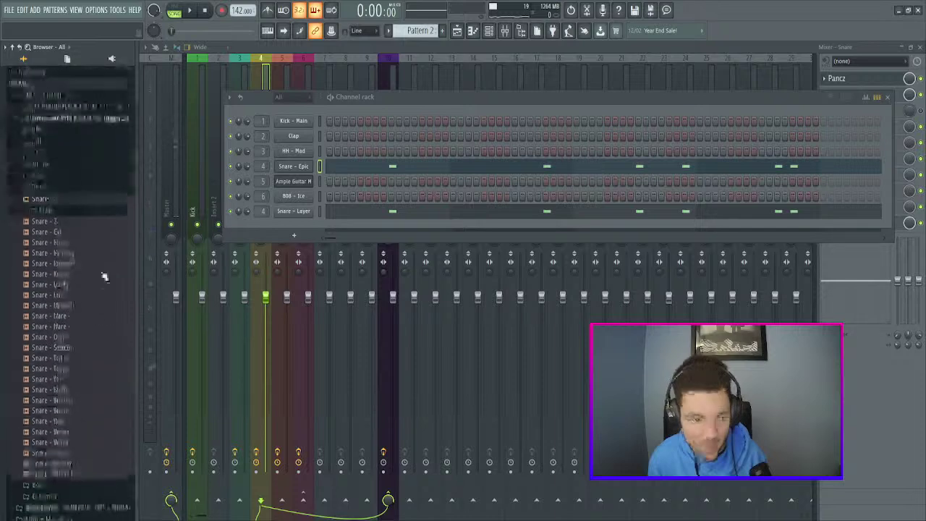
pyautogui.click(74, 270)
pyautogui.click(81, 280)
pyautogui.click(77, 260)
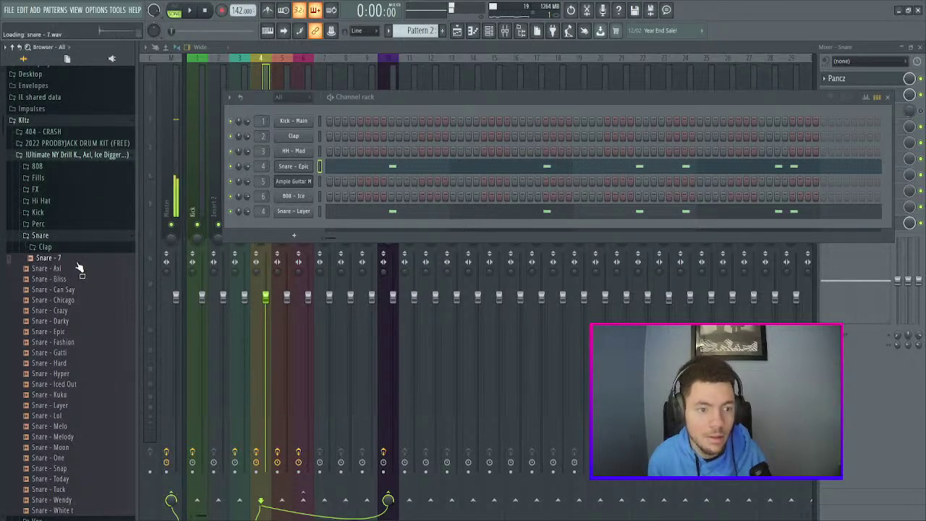
# - Browse the drum kits and open the Claps & Snares folder of WGS - Drill Waves (Free Drum Kit) inside the Trap folder
pyautogui.click(86, 156)
pyautogui.click(101, 165)
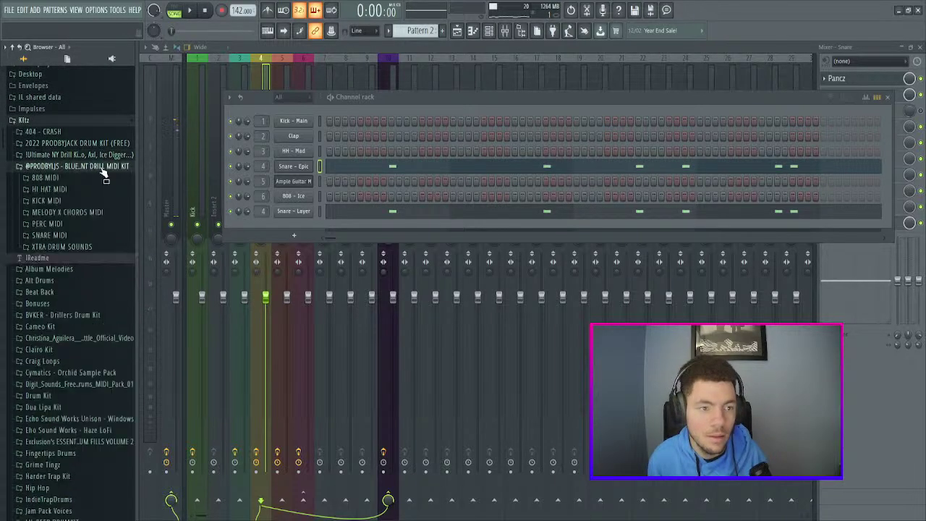
pyautogui.click(103, 167)
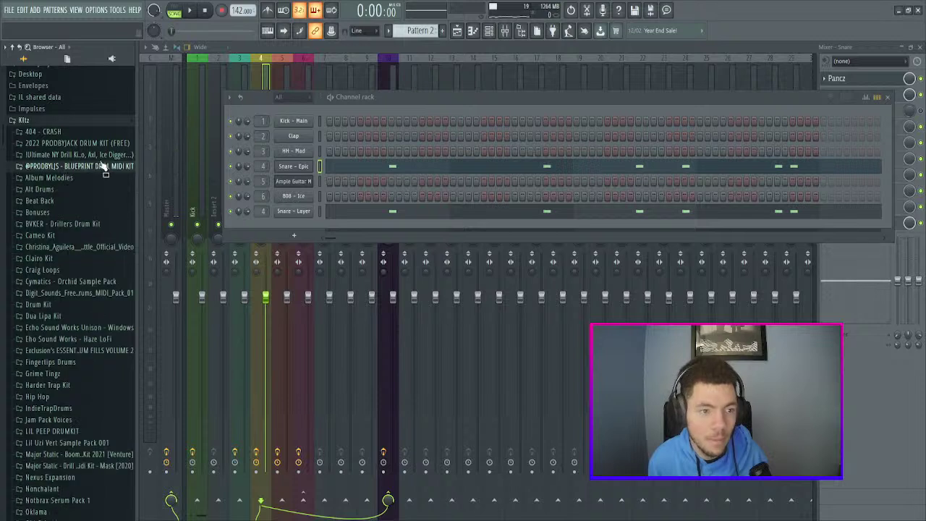
pyautogui.scroll(-3, 90, 270)
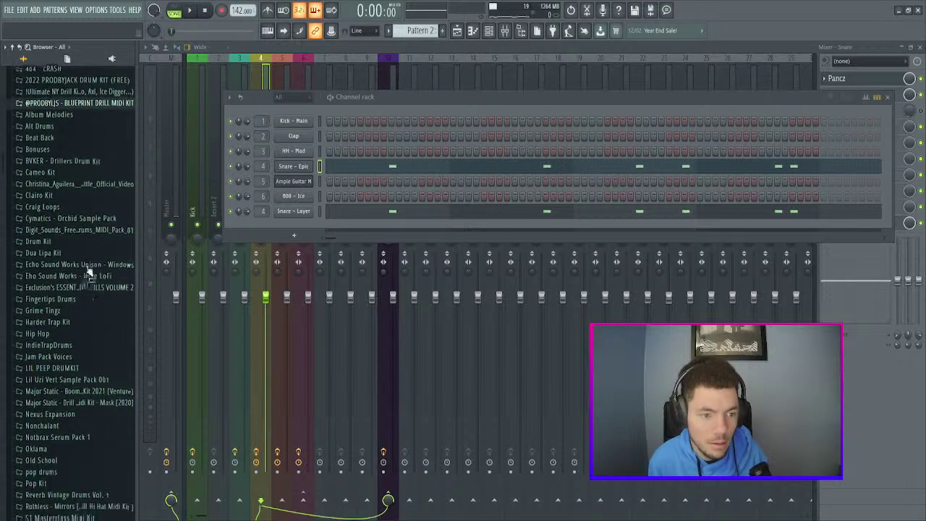
pyautogui.scroll(-9, 96, 296)
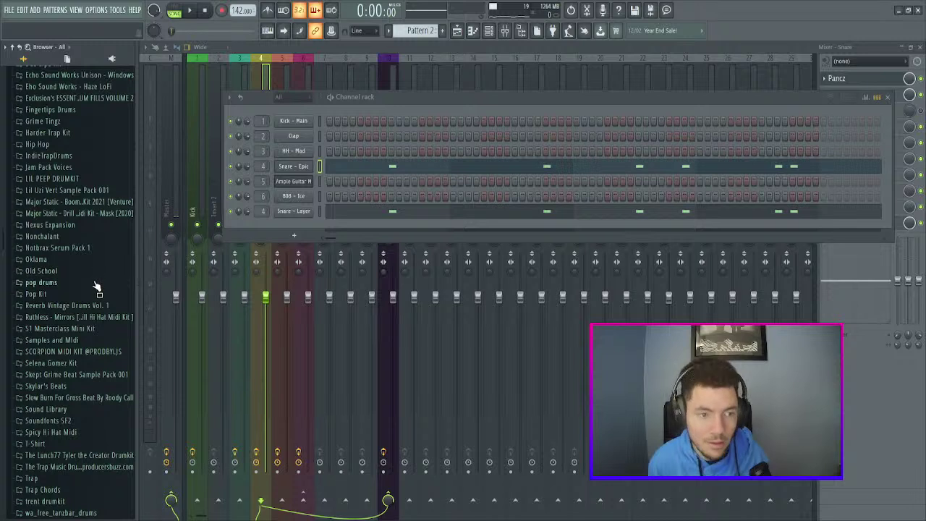
pyautogui.scroll(3, 99, 289)
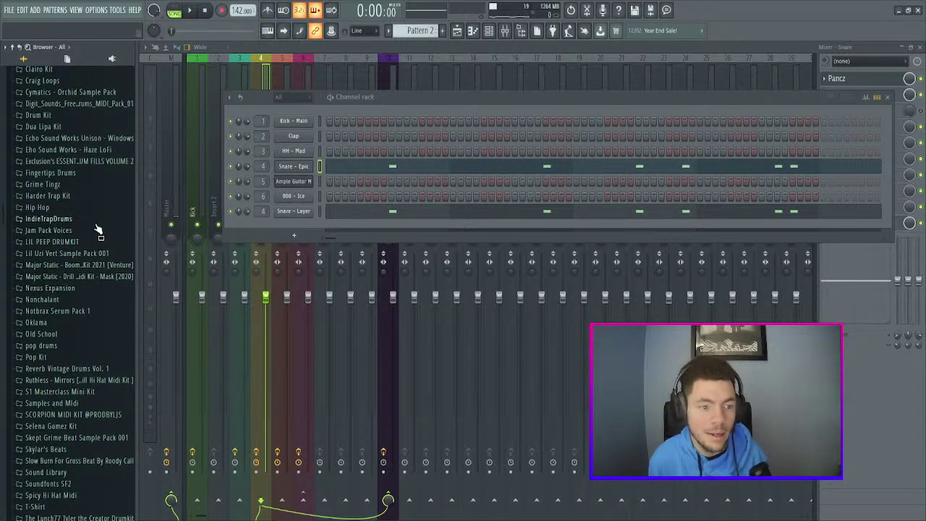
pyautogui.scroll(-9, 93, 270)
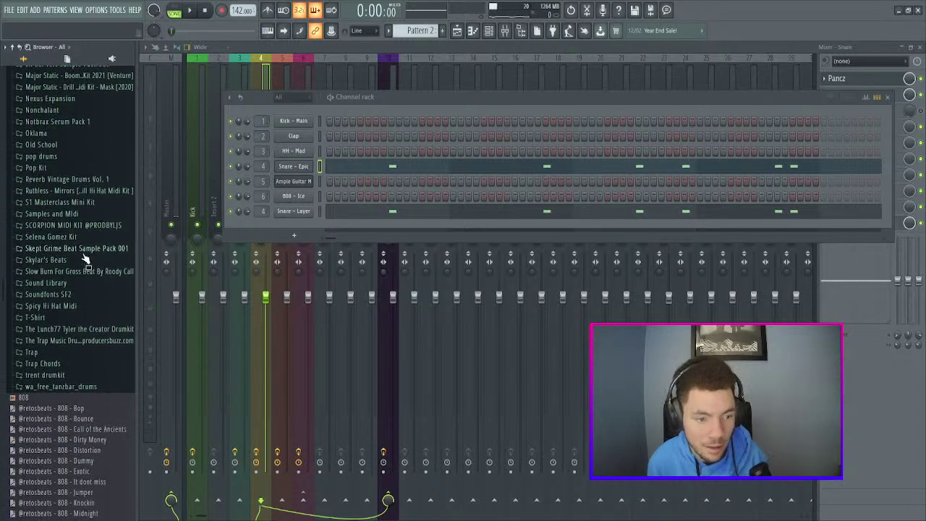
pyautogui.click(69, 353)
pyautogui.click(87, 366)
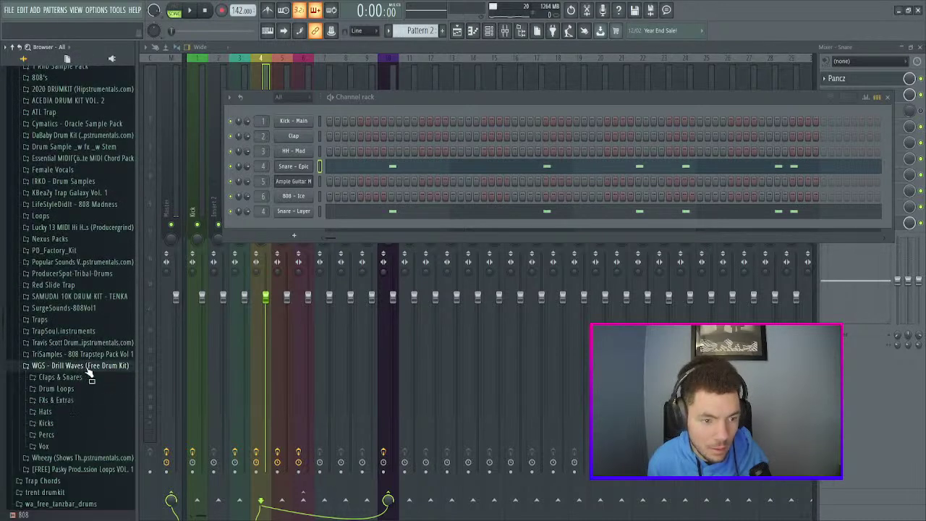
pyautogui.click(85, 378)
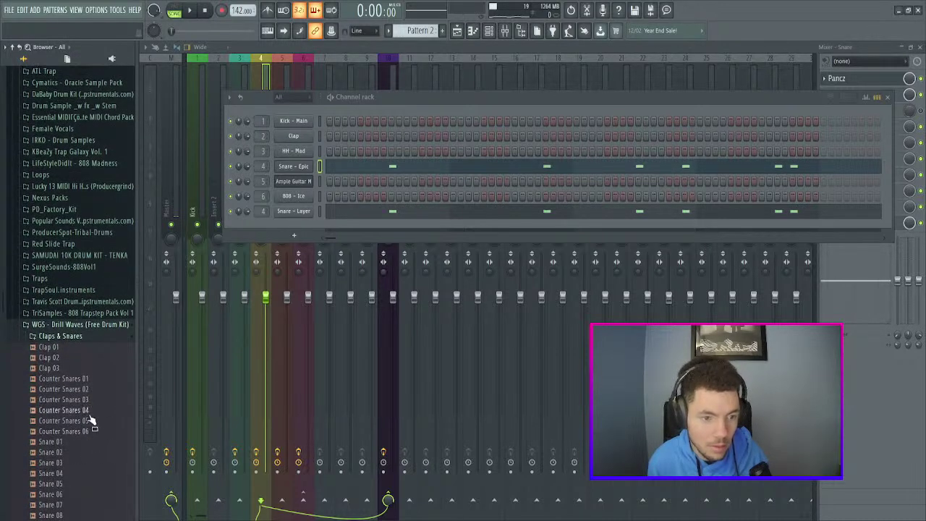
# - Audition several of the WGS - Drill Waves snare samples, including Snare 06
pyautogui.scroll(-5, 87, 420)
pyautogui.click(74, 334)
pyautogui.click(72, 318)
pyautogui.click(70, 328)
pyautogui.click(79, 368)
pyautogui.click(80, 379)
pyautogui.click(82, 390)
pyautogui.click(77, 359)
pyautogui.click(79, 370)
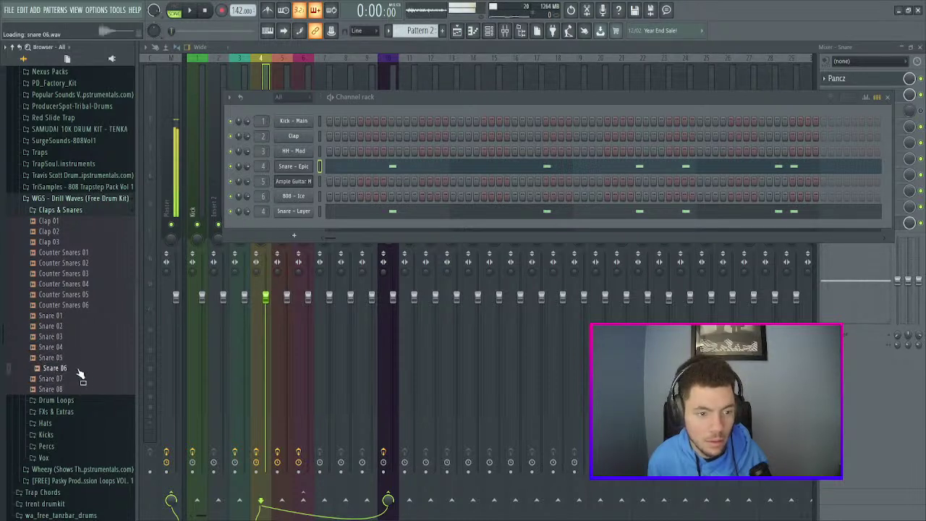
# - Replace the samples on the Snare - Epic and Snare - Layer channels with Snare 06, listening to the snare soloed
pyautogui.press('space')
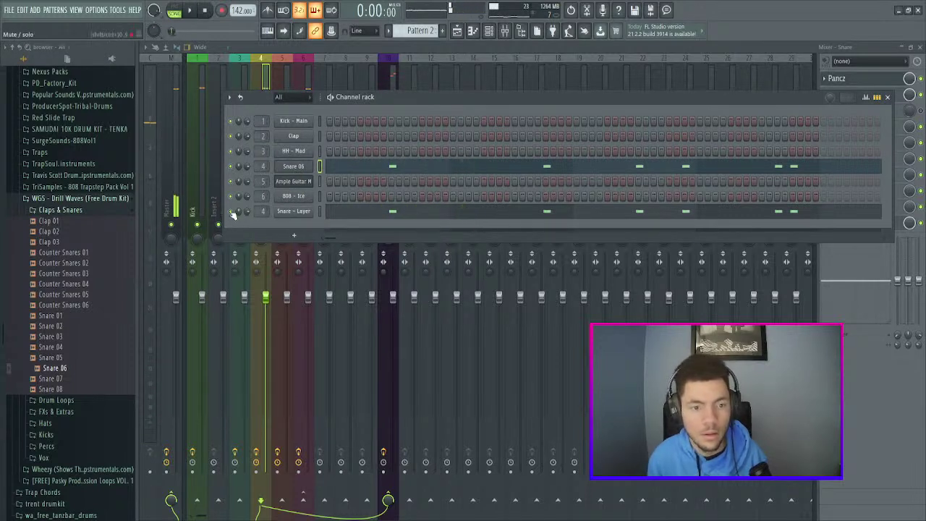
pyautogui.press('space')
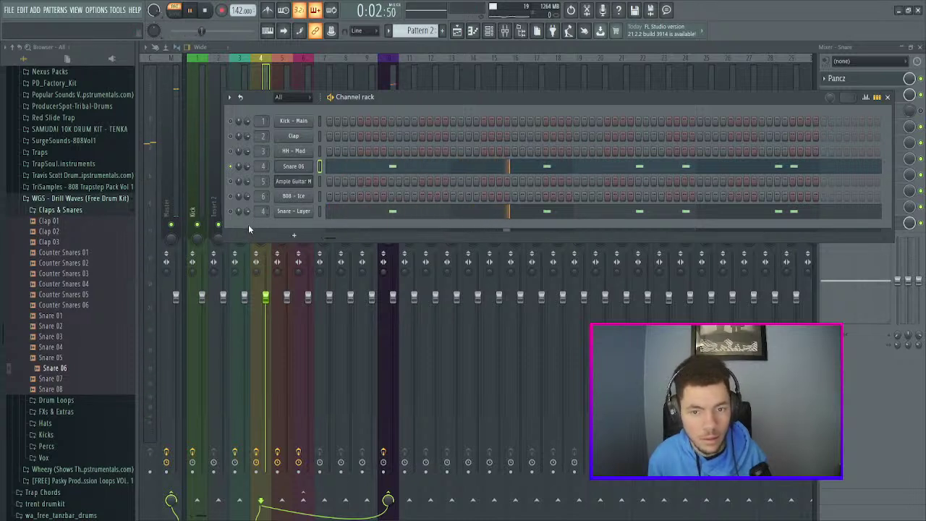
pyautogui.moveTo(64, 369); pyautogui.dragTo(280, 250)
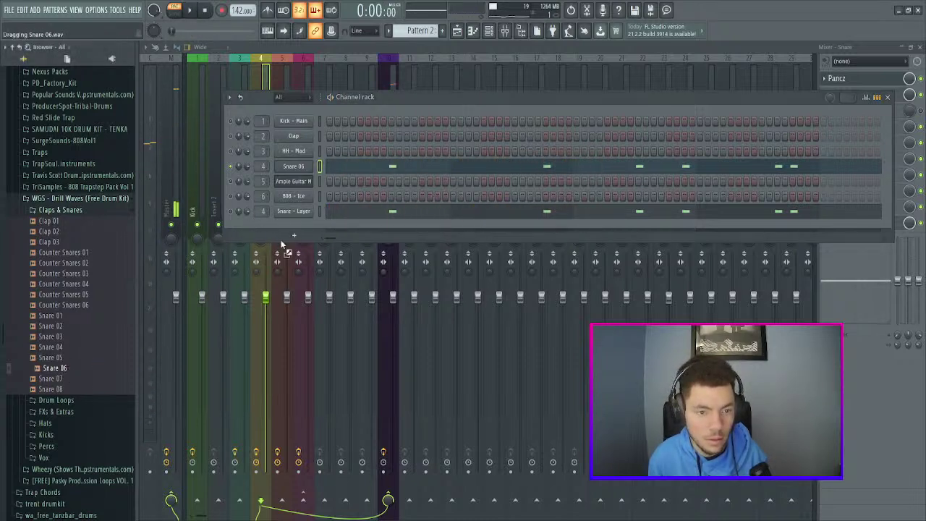
pyautogui.moveTo(292, 216); pyautogui.dragTo(293, 212)
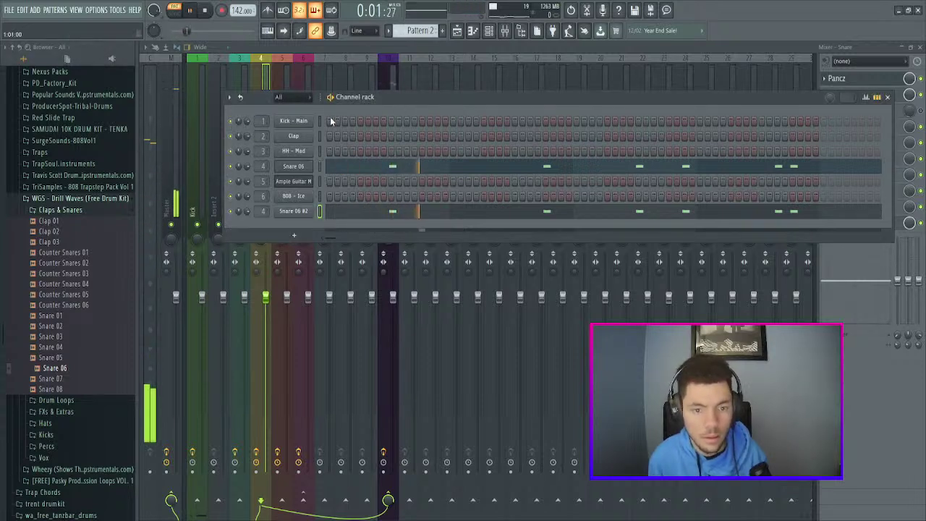
# - Play the full arrangement in Song mode and open the Snare 06 #2 channel's notes in the Piano roll
pyautogui.click(457, 31)
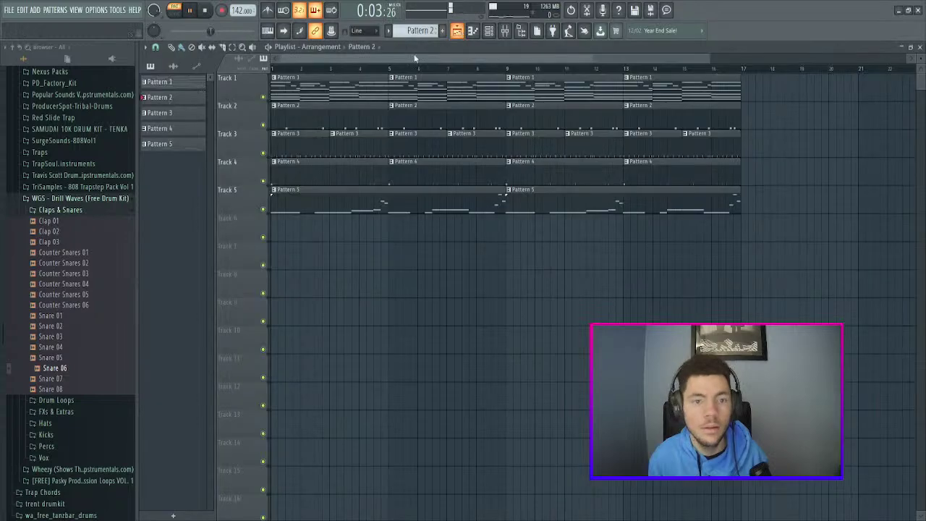
pyautogui.click(175, 11)
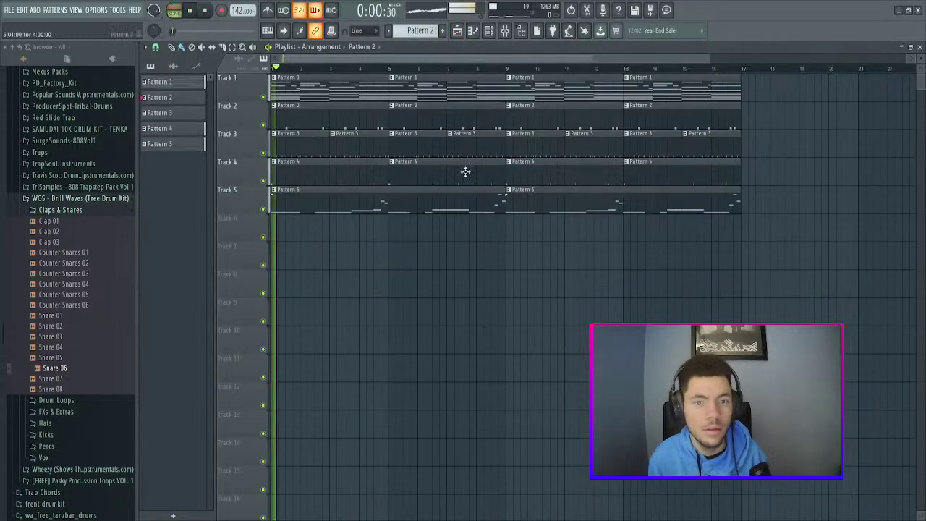
pyautogui.click(489, 30)
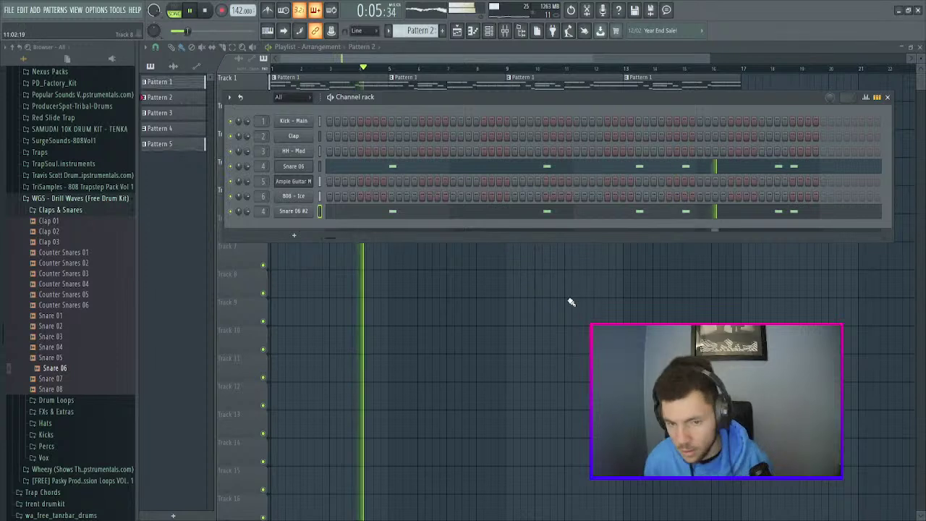
pyautogui.click(348, 211)
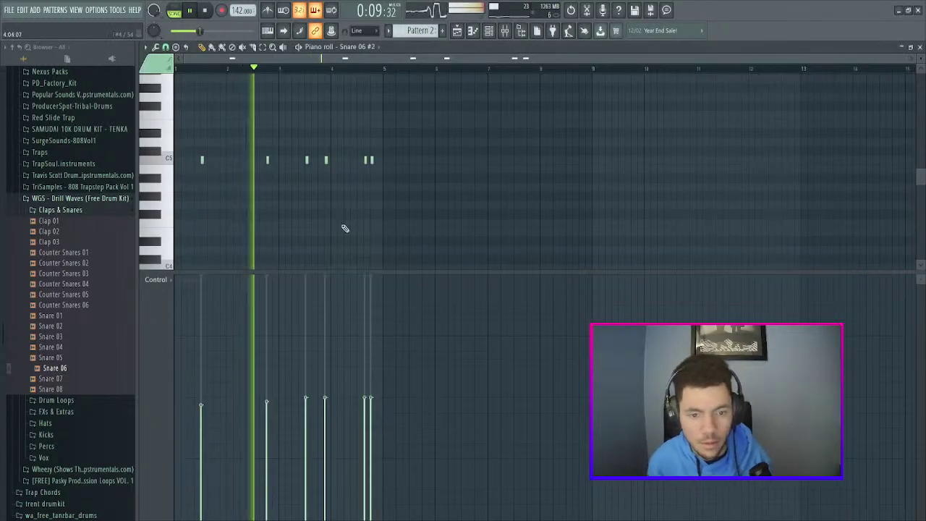
# - Try lower and higher velocities on all notes of the Snare 06 #2 channel during playback
pyautogui.hotkey('ctrl', 'a')
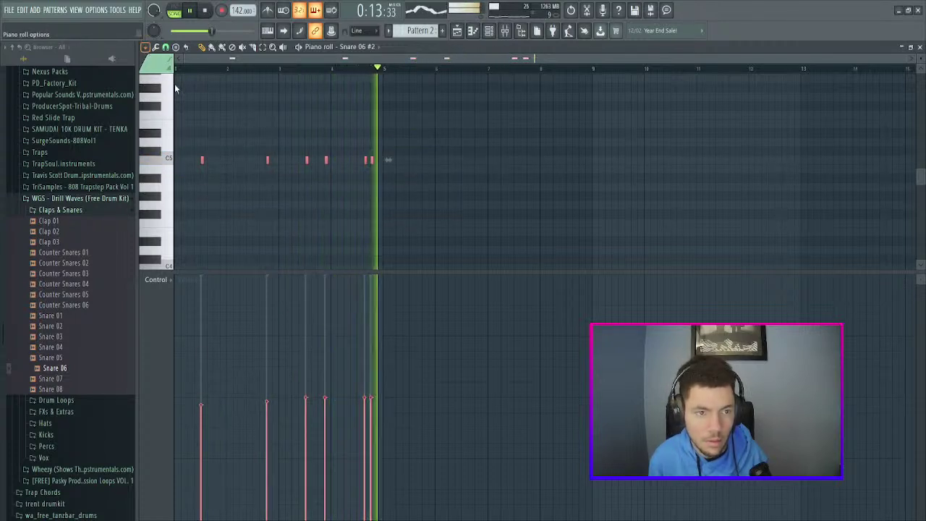
pyautogui.scroll(-3, 220, 421)
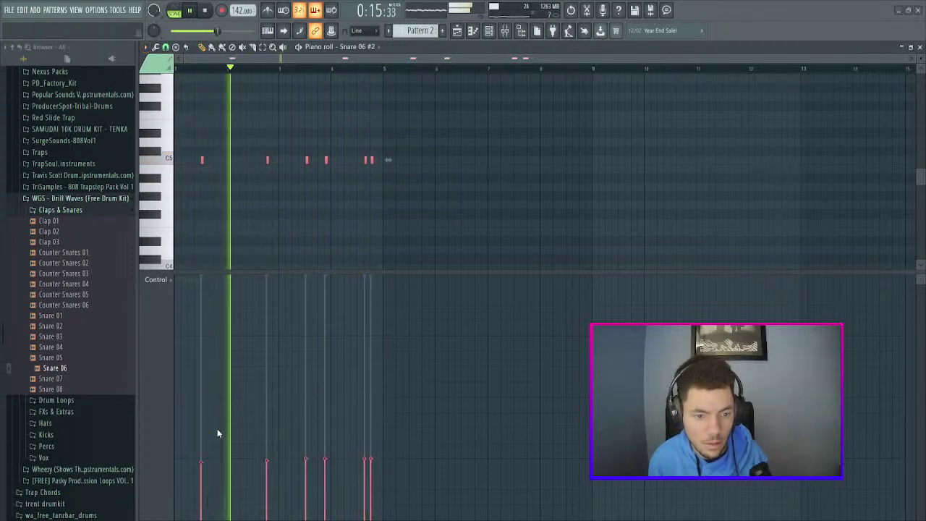
pyautogui.moveTo(469, 252); pyautogui.dragTo(469, 208)
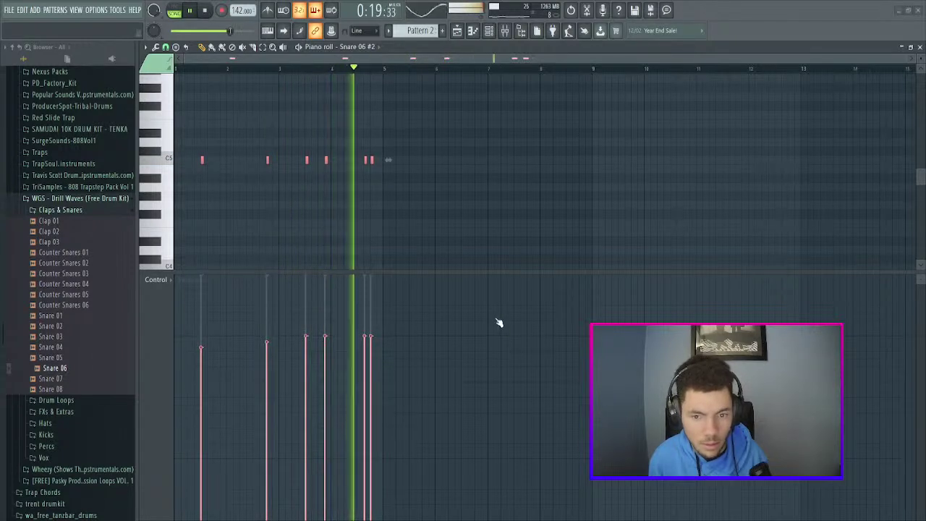
# - Mute and delete the Snare 06 #2 channel, and open the Snare 06 channel's notes in the Piano roll
pyautogui.click(472, 30)
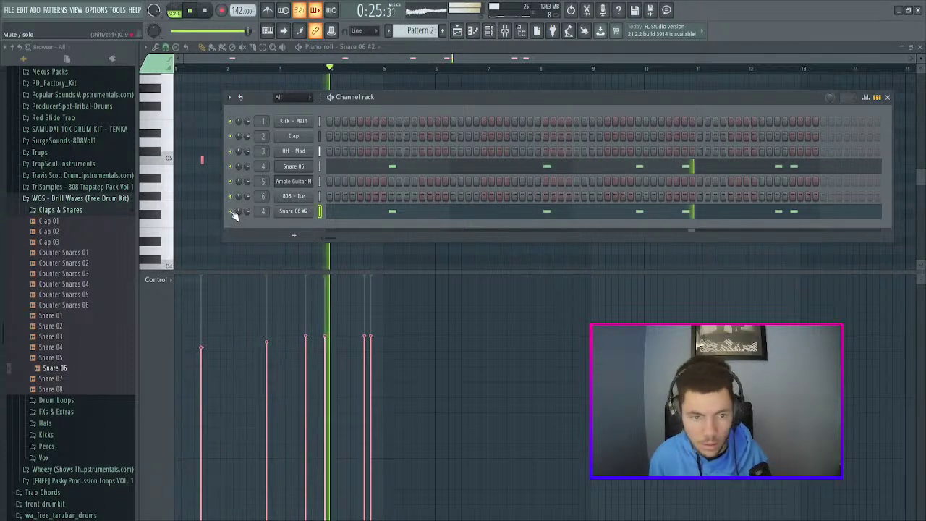
pyautogui.press('space')
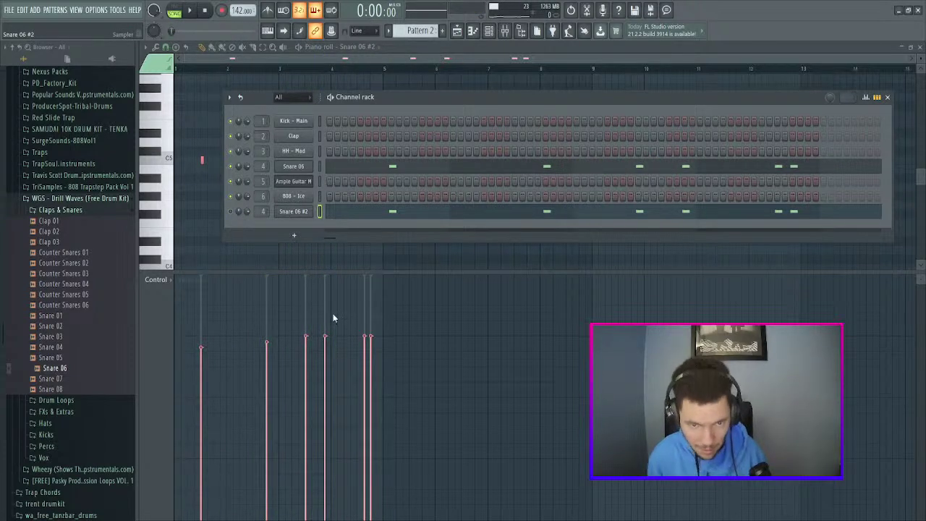
pyautogui.hotkey('alt', 'Delete')
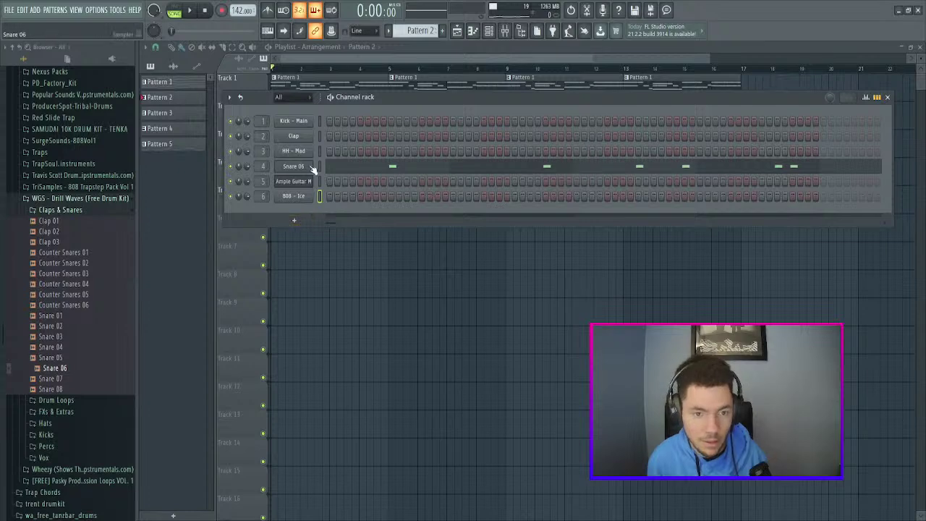
pyautogui.click(362, 167)
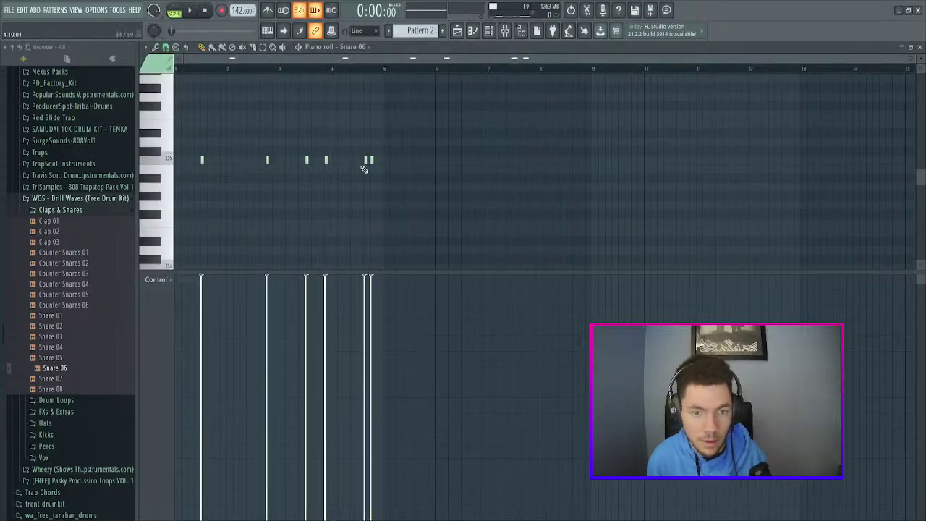
# - Play the arrangement with the mixer in view and close the Snare track's Sausage Fattener window
pyautogui.click(506, 32)
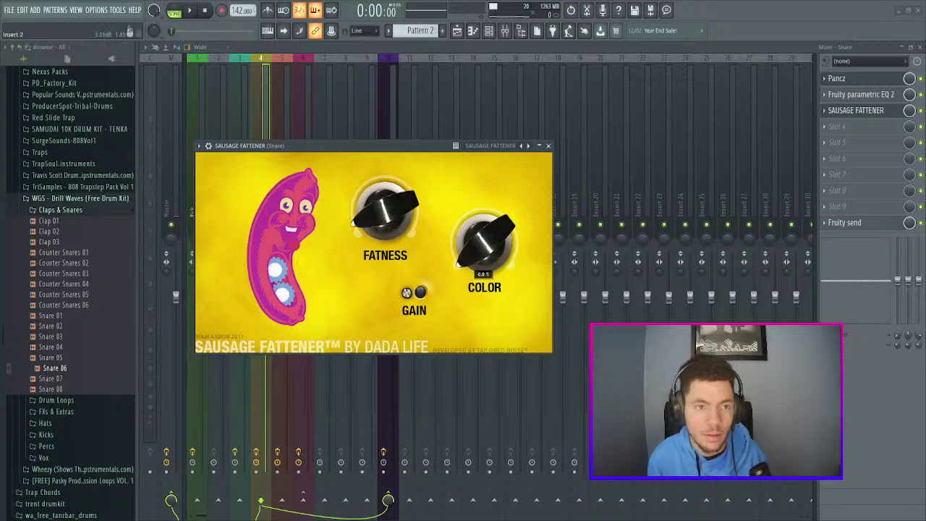
pyautogui.press('space')
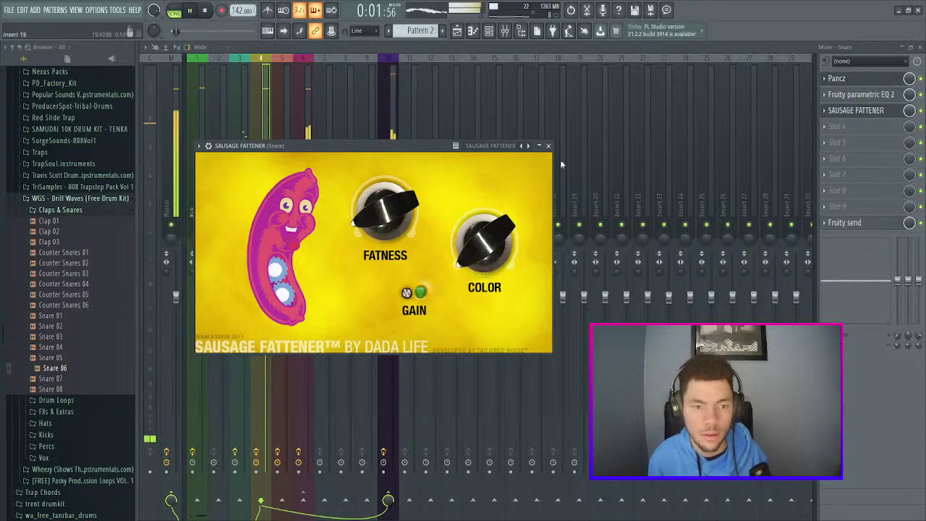
pyautogui.click(548, 145)
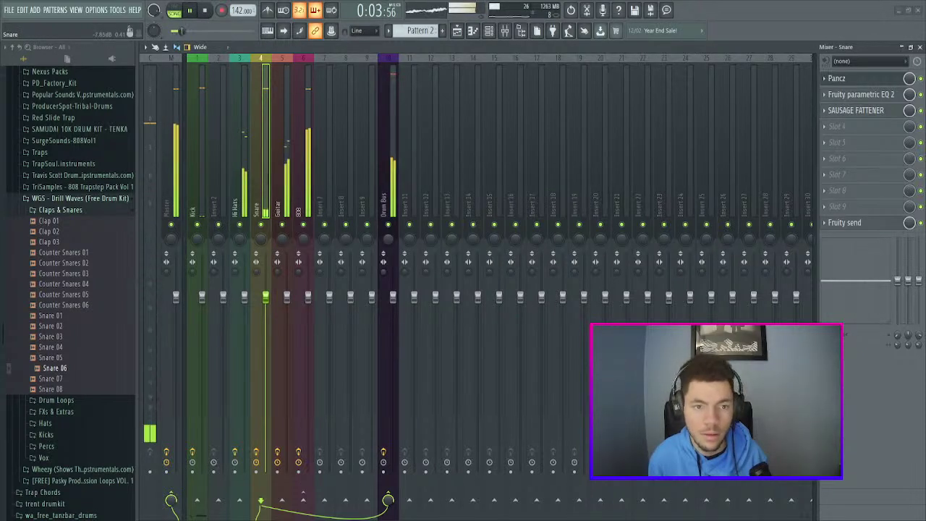
# - Collapse the WGS - Drill Waves (Free Drum Kit) folder and its parent Trap folder in the browser
pyautogui.click(98, 197)
pyautogui.scroll(4, 83, 202)
pyautogui.scroll(1, 82, 204)
pyautogui.click(134, 141)
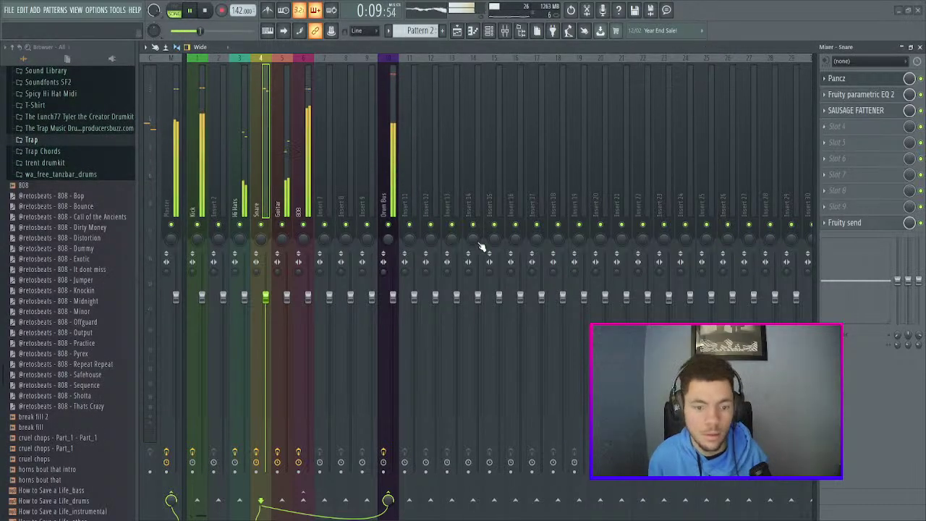
# - Add OrilRiver to slot 4 of the Snare mixer track and load its Little Room preset
pyautogui.click(388, 93)
pyautogui.press('space')
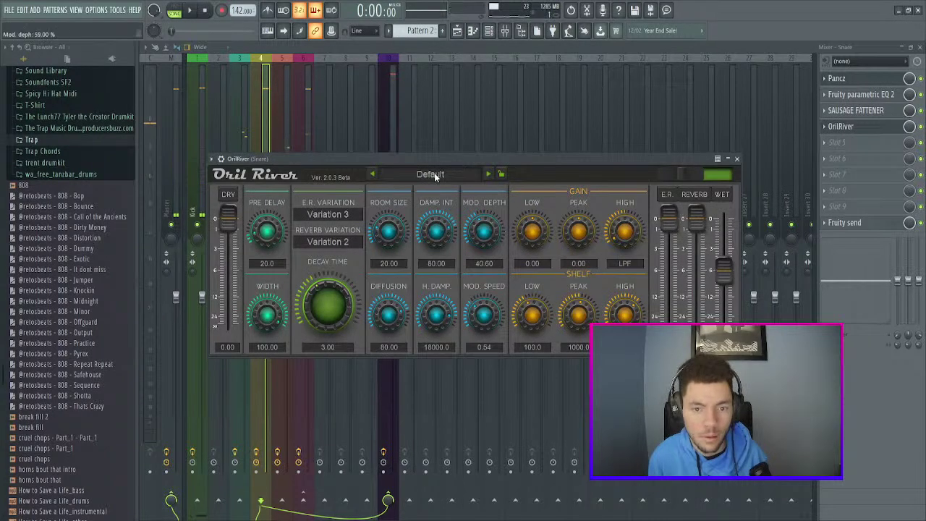
pyautogui.scroll(-1, 435, 175)
pyautogui.click(488, 174)
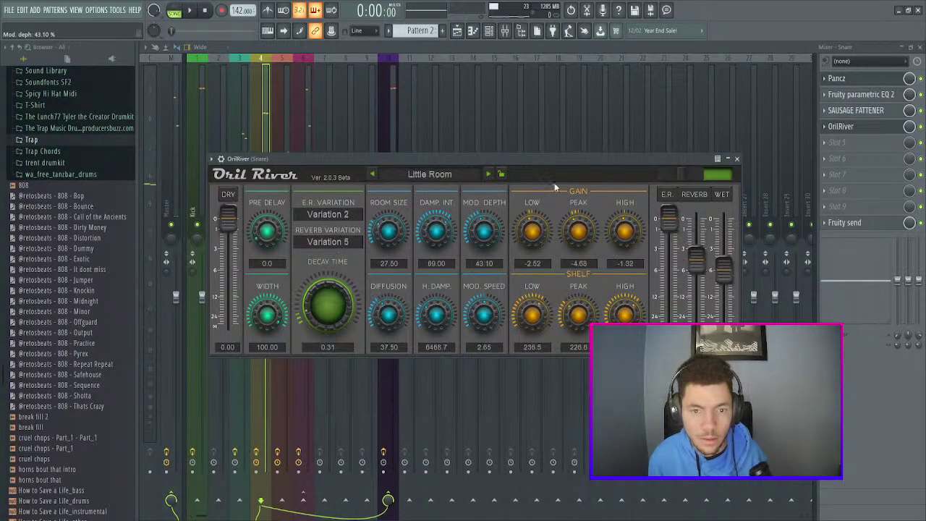
# - Lower OrilRiver's mix level on the Snare track to about 6% and play the beat briefly
pyautogui.moveTo(909, 126); pyautogui.dragTo(909, 167)
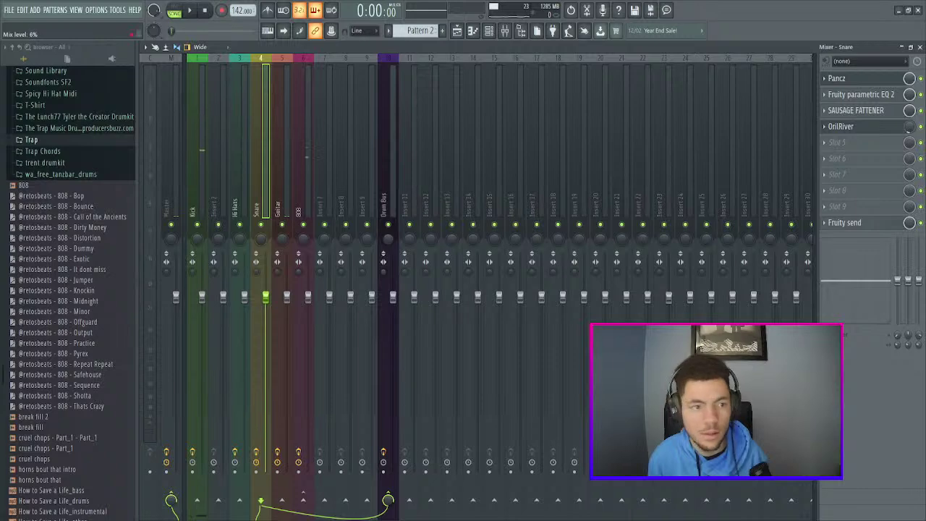
pyautogui.scroll(-1, 910, 128)
pyautogui.press('space')
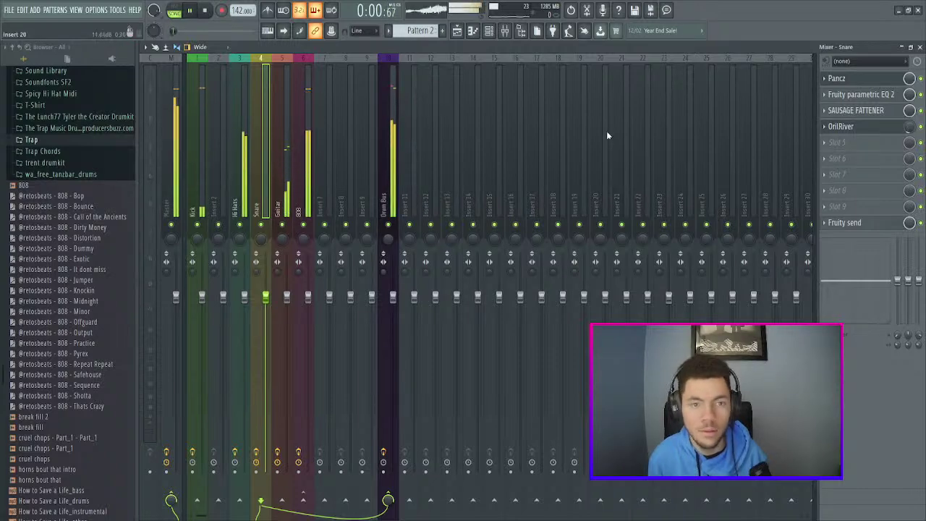
pyautogui.press('space')
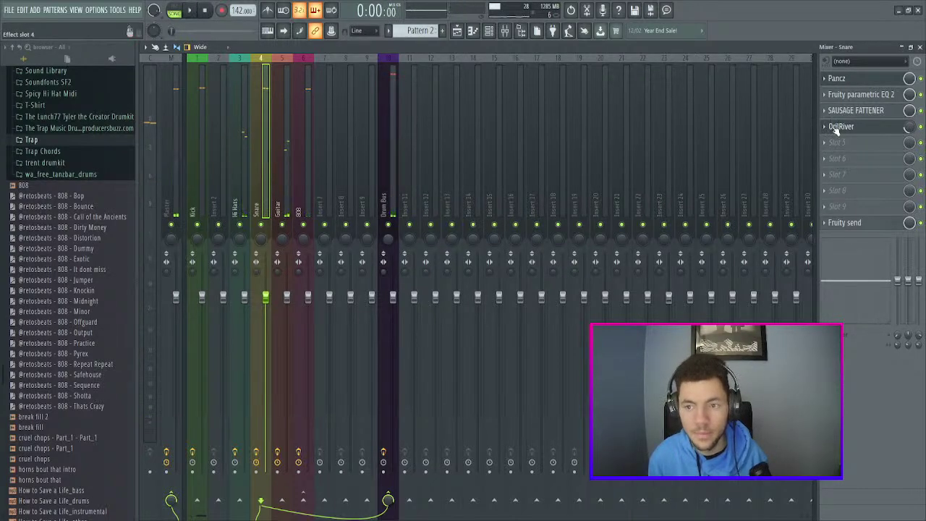
# - Switch the Snare's OrilRiver to the Snare Hall preset and reduce its mix level to about 4% during playback
pyautogui.click(844, 128)
pyautogui.click(373, 174)
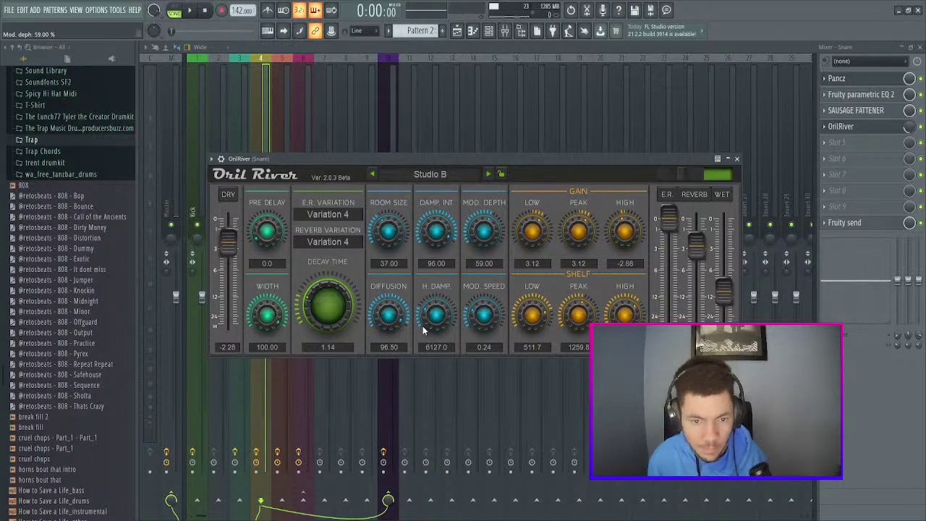
pyautogui.press('space')
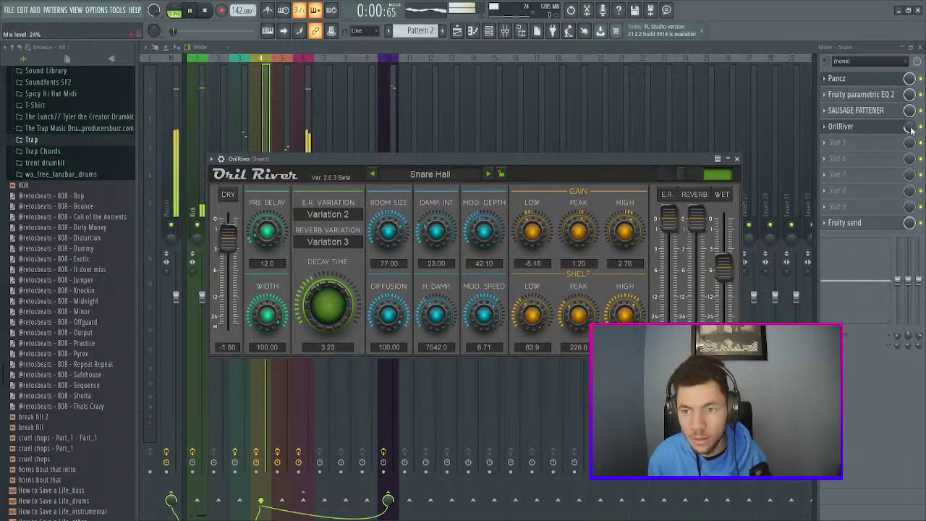
pyautogui.press('Escape')
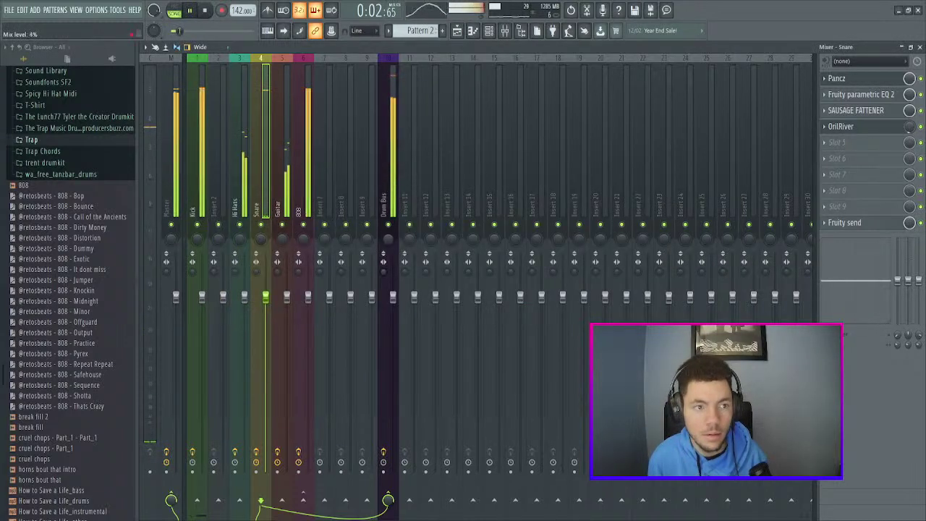
pyautogui.moveTo(909, 127); pyautogui.dragTo(912, 130)
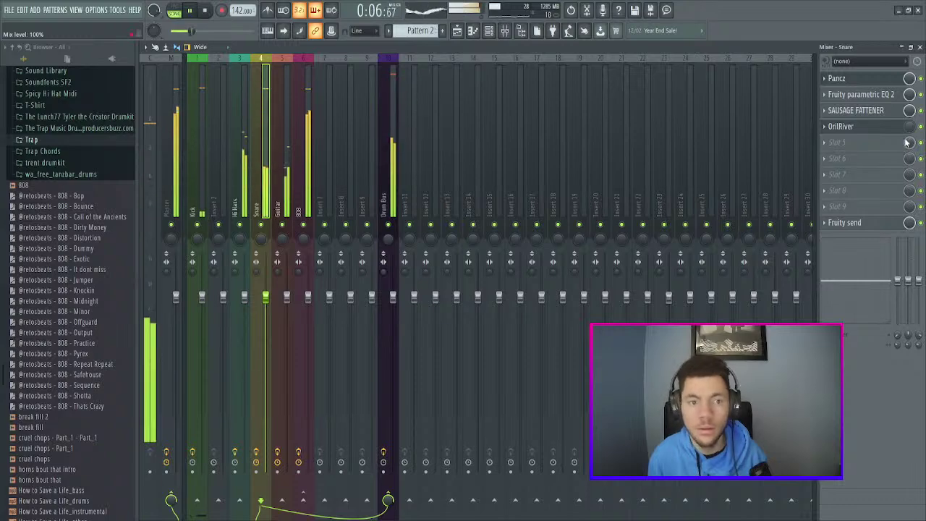
# - Lower the wet level of the Snare's OrilRiver to about -46 dB and readjust its mix level while listening
pyautogui.click(874, 129)
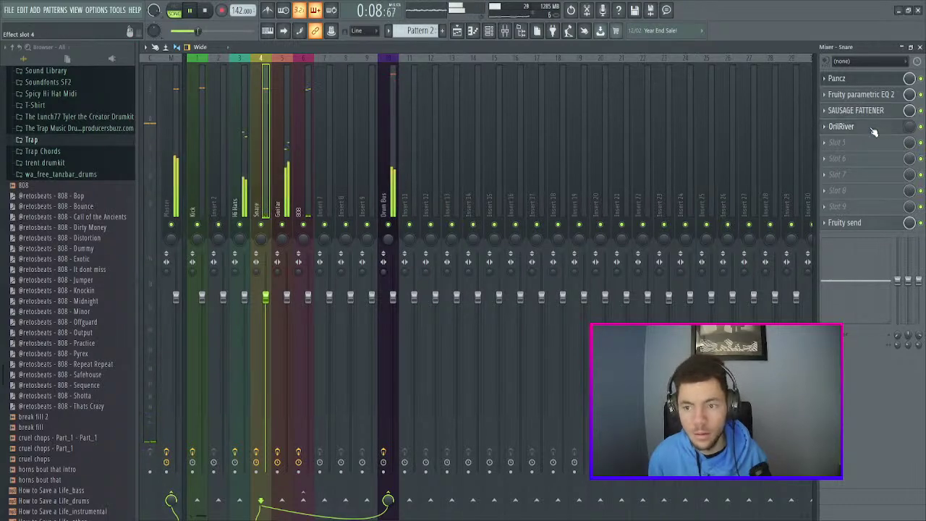
pyautogui.press('space')
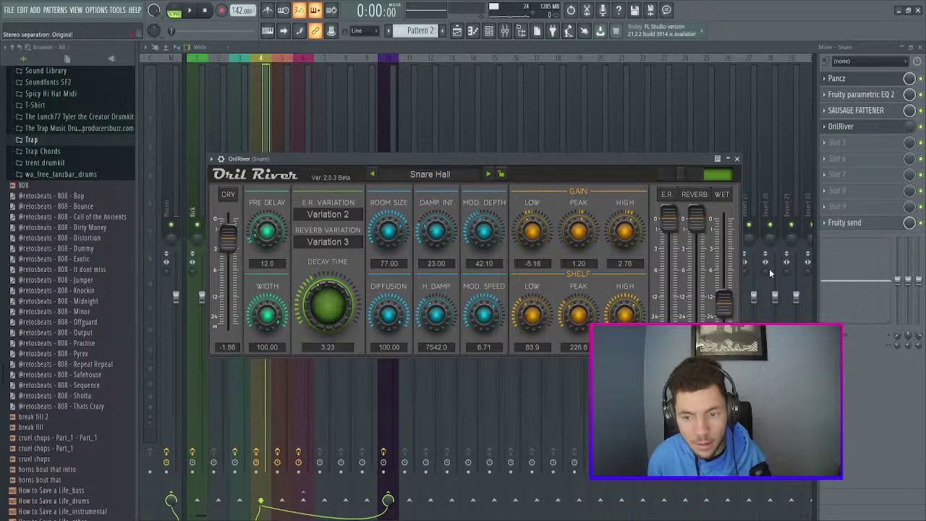
pyautogui.moveTo(909, 128); pyautogui.dragTo(910, 79)
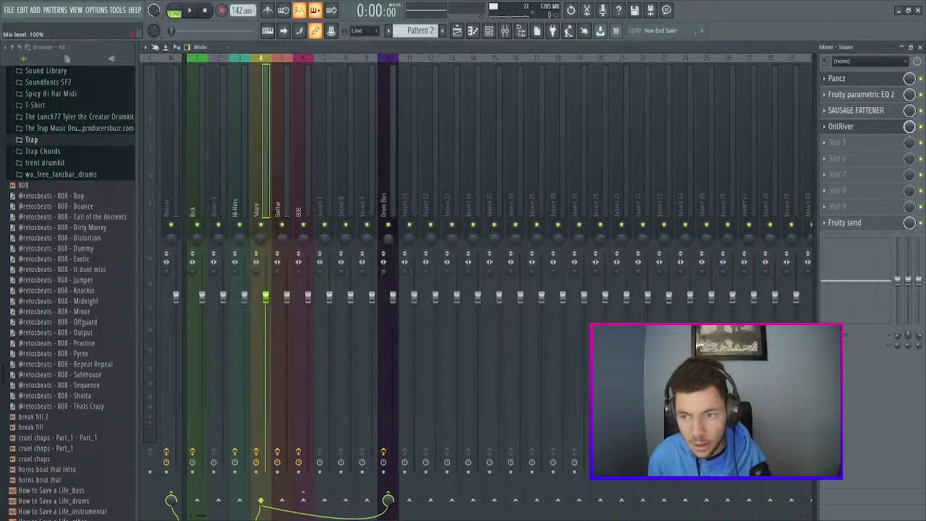
pyautogui.click(872, 128)
pyautogui.press('space')
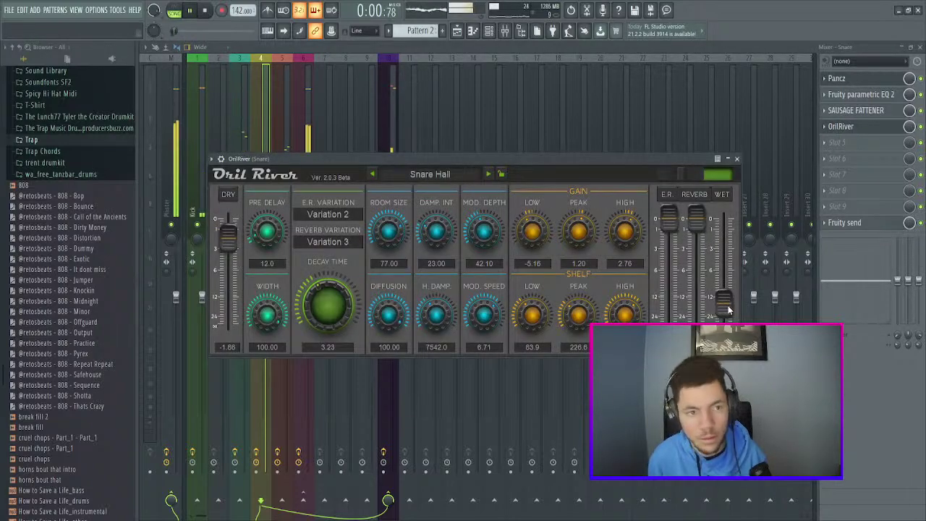
pyautogui.moveTo(726, 305); pyautogui.dragTo(724, 317)
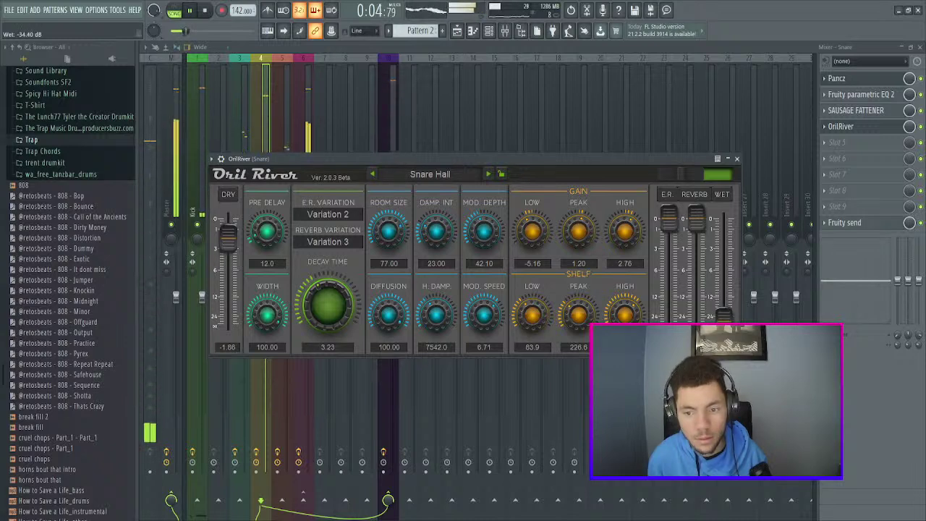
pyautogui.moveTo(724, 318); pyautogui.dragTo(724, 316)
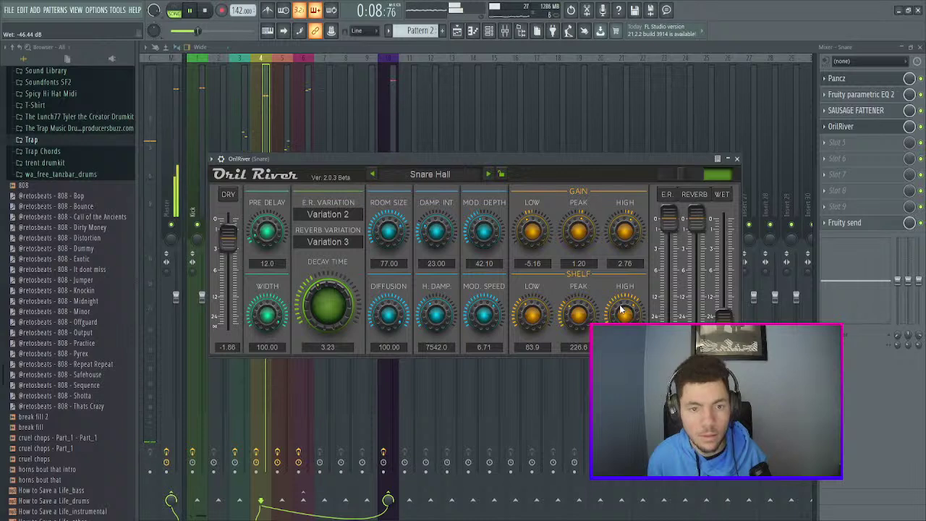
pyautogui.moveTo(909, 126); pyautogui.dragTo(909, 155)
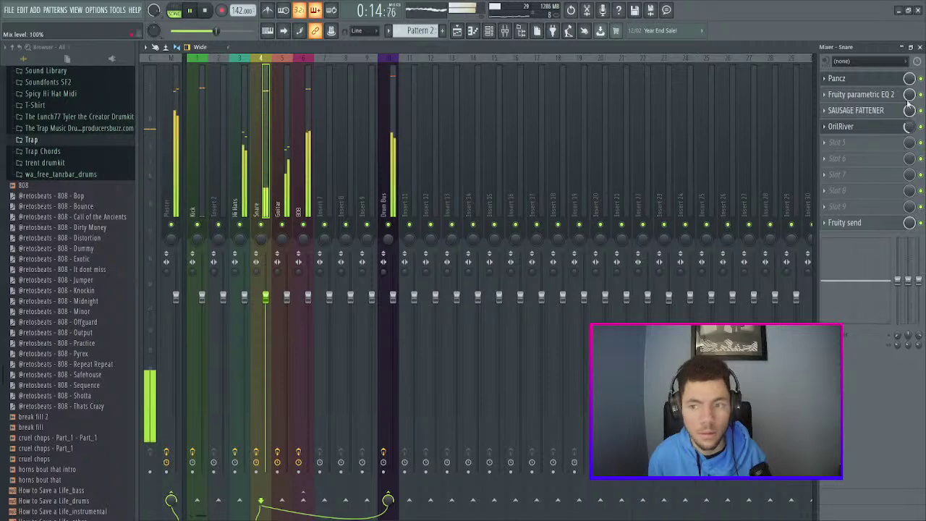
pyautogui.press('space')
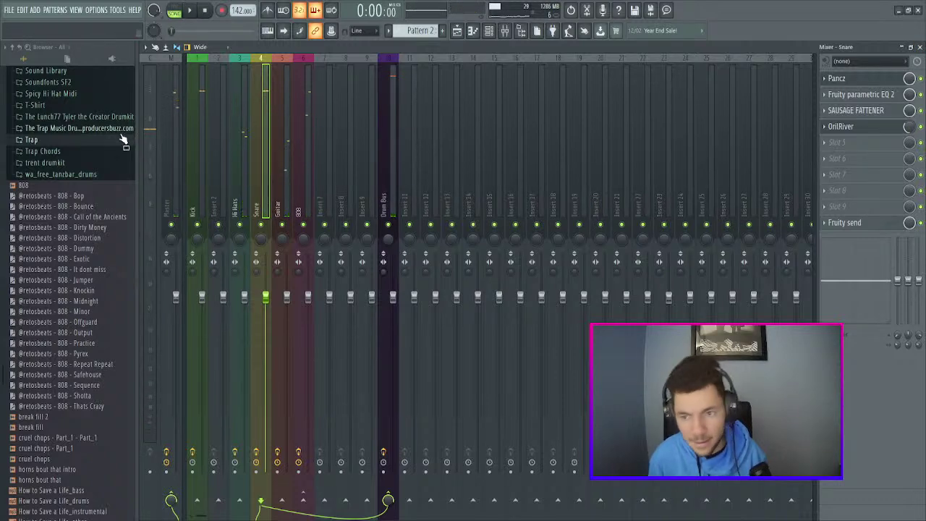
# - Collapse the Kitz folder in the browser and play the arrangement with the Playlist in view
pyautogui.scroll(10, 96, 125)
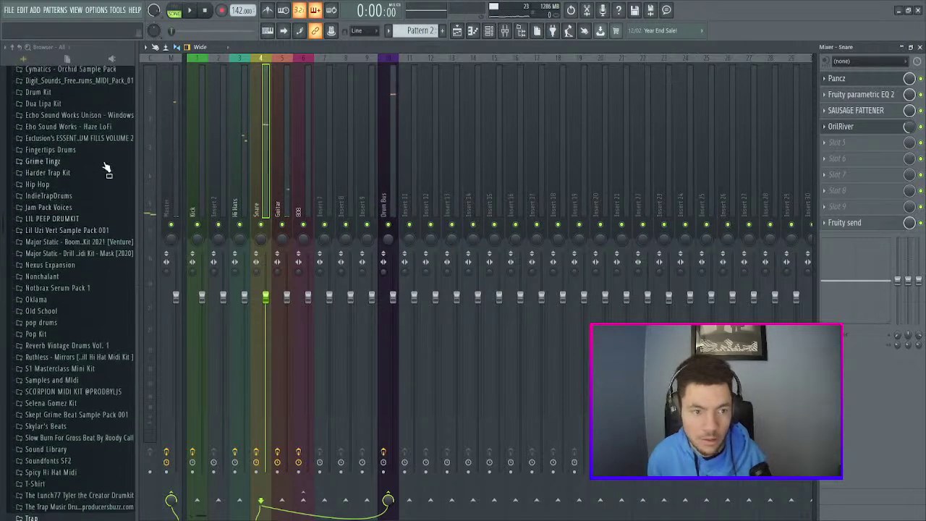
pyautogui.click(98, 98)
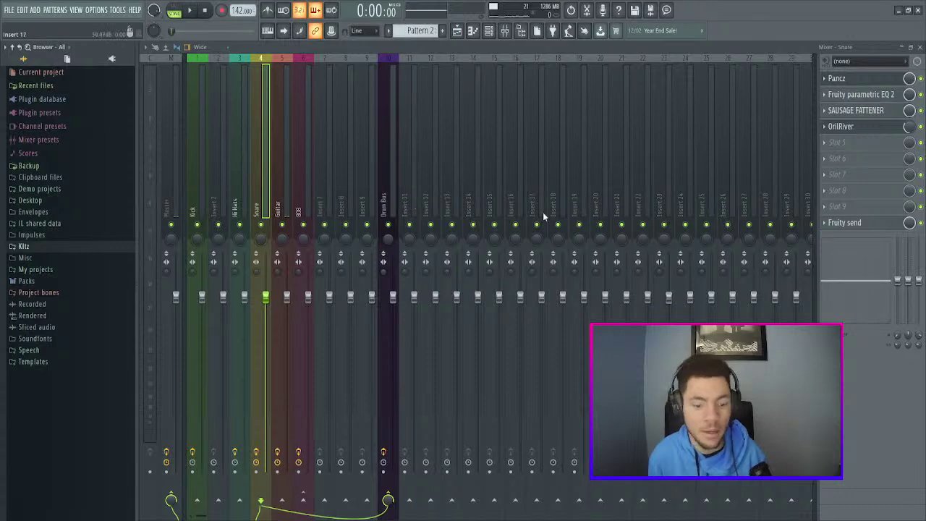
pyautogui.press('space')
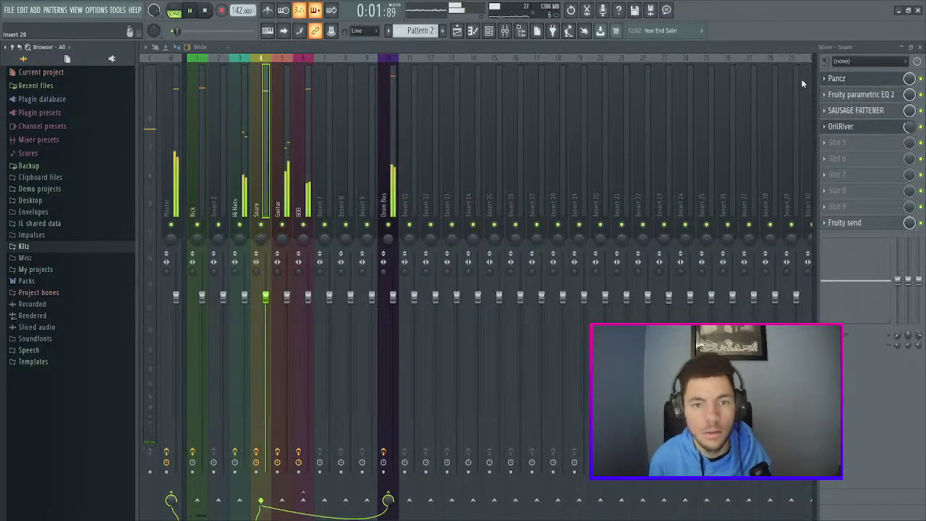
pyautogui.click(920, 47)
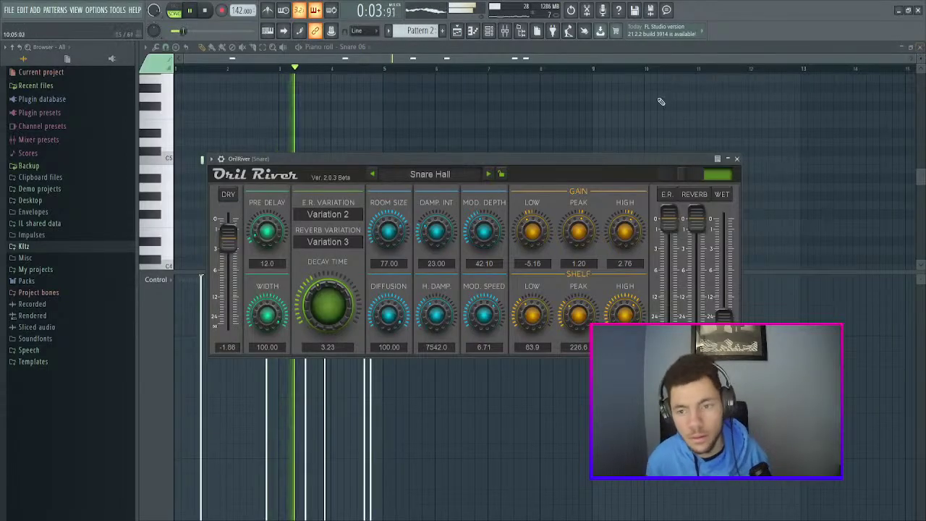
pyautogui.click(458, 31)
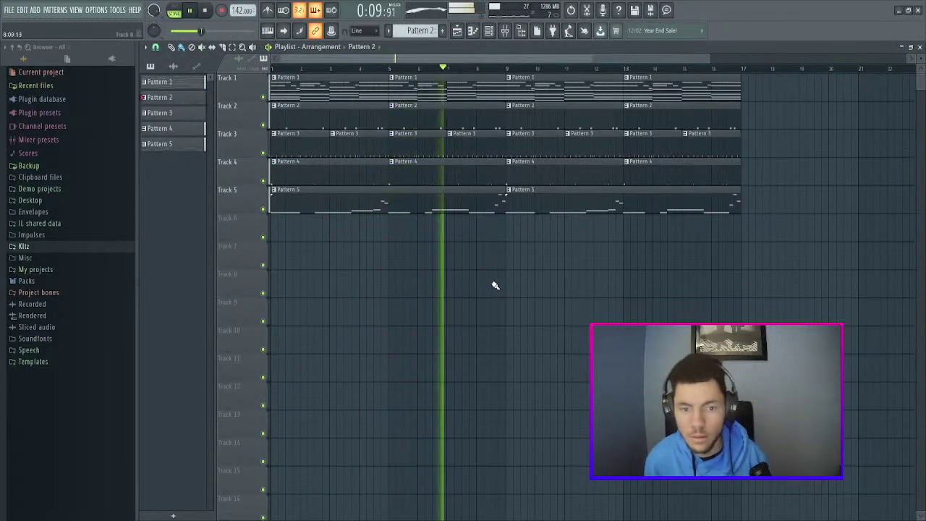
# - Stop playback and open Pattern 5's 808 - Ice notes in the Piano roll, showing the whole pattern
pyautogui.press('space')
pyautogui.click(445, 200)
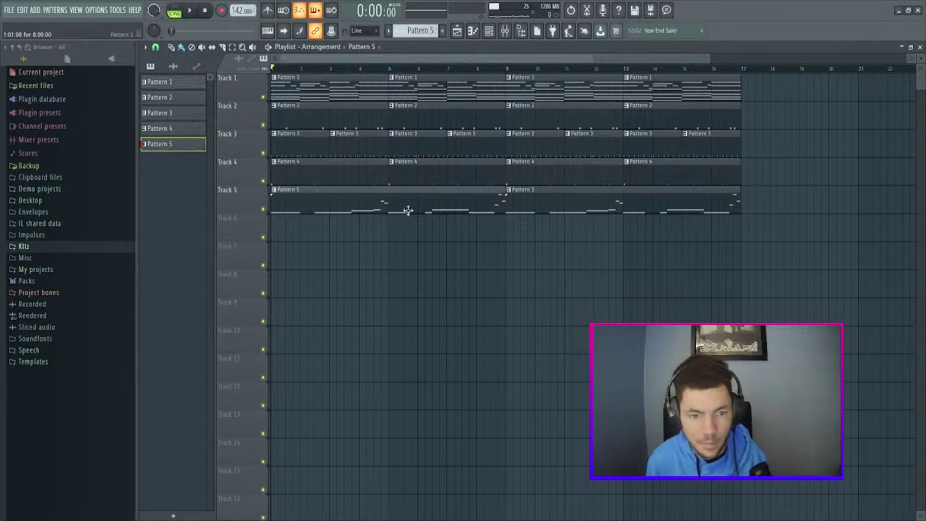
pyautogui.doubleClick(434, 203)
pyautogui.moveTo(547, 57); pyautogui.dragTo(239, 61)
pyautogui.scroll(3, 547, 136)
pyautogui.scroll(-3, 462, 234)
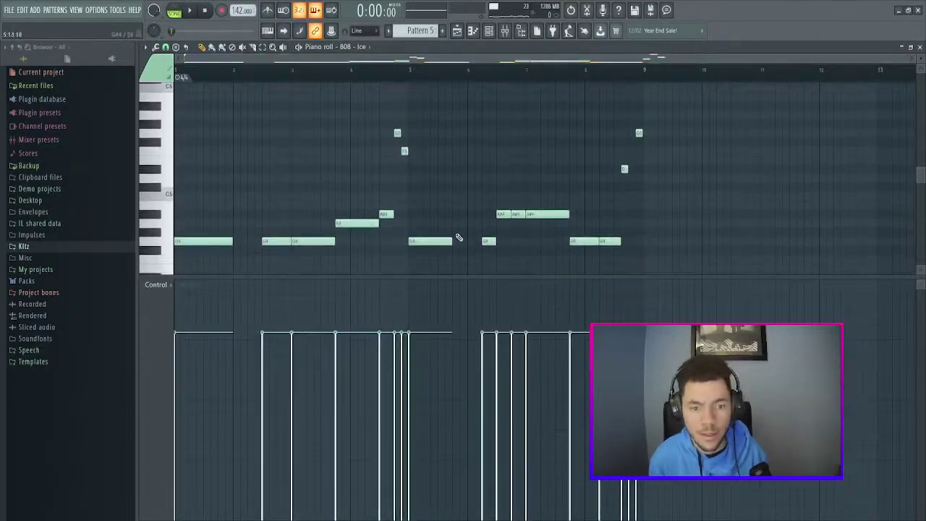
# - Enlarge the note grid, lower the middle of the three consecutive A#4 notes in bar 6 to A4, and audition the change
pyautogui.moveTo(437, 279); pyautogui.dragTo(437, 483)
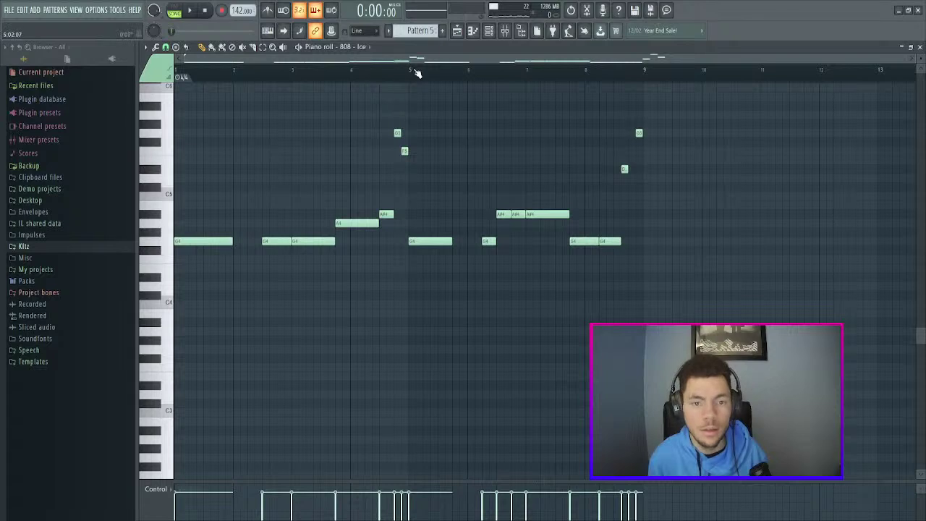
pyautogui.press('space')
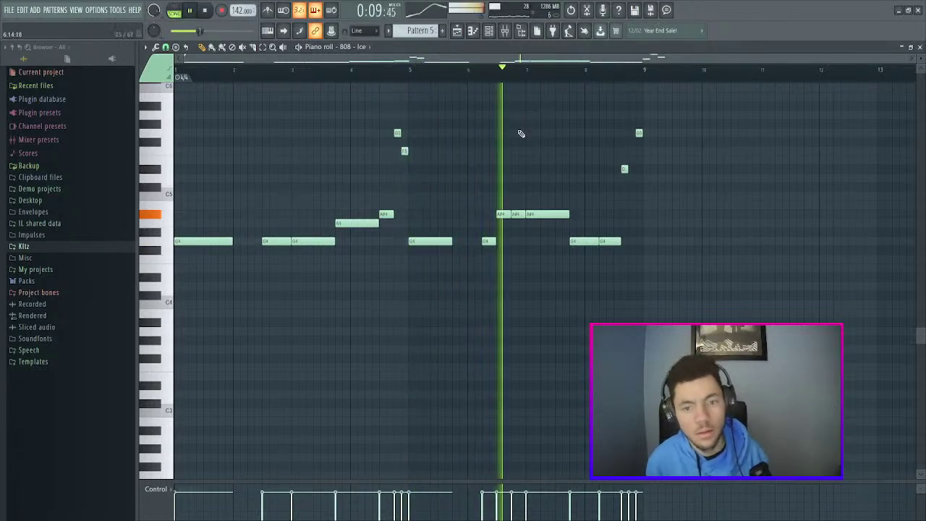
pyautogui.press('space')
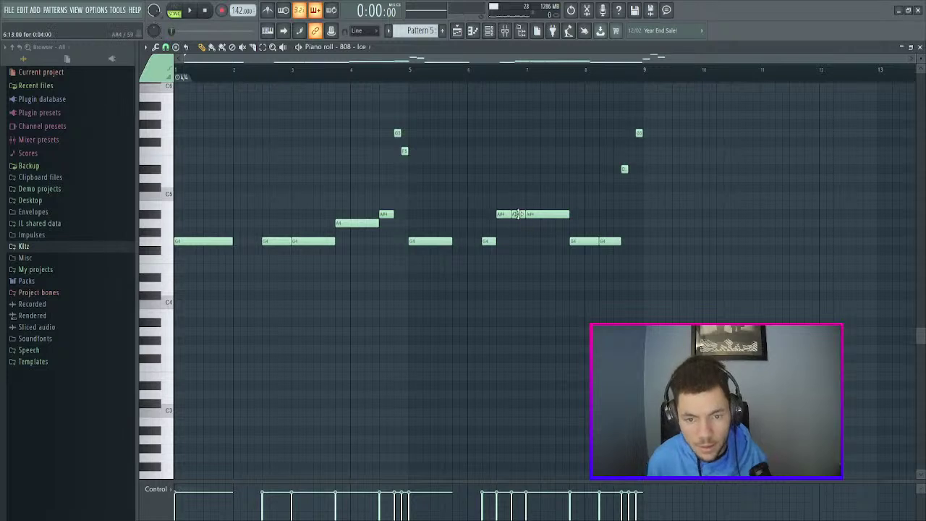
pyautogui.moveTo(518, 214); pyautogui.dragTo(518, 225)
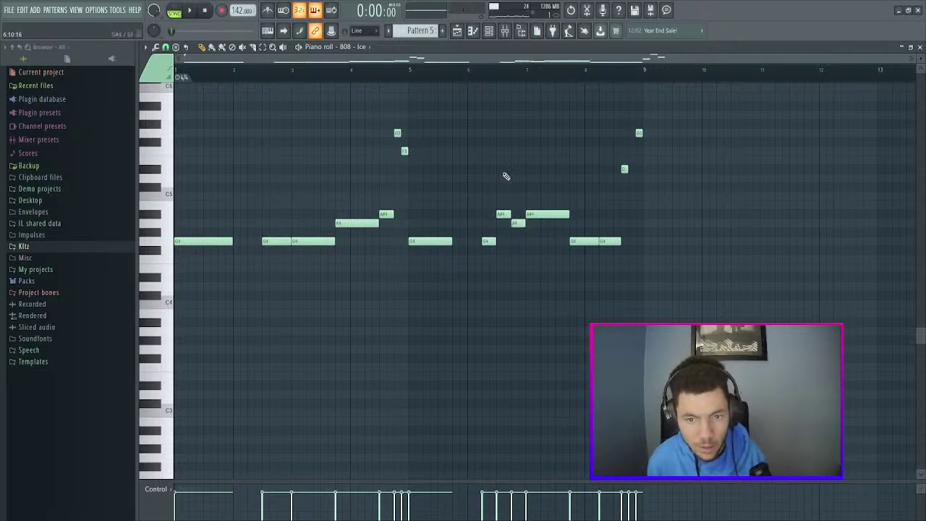
pyautogui.press('space')
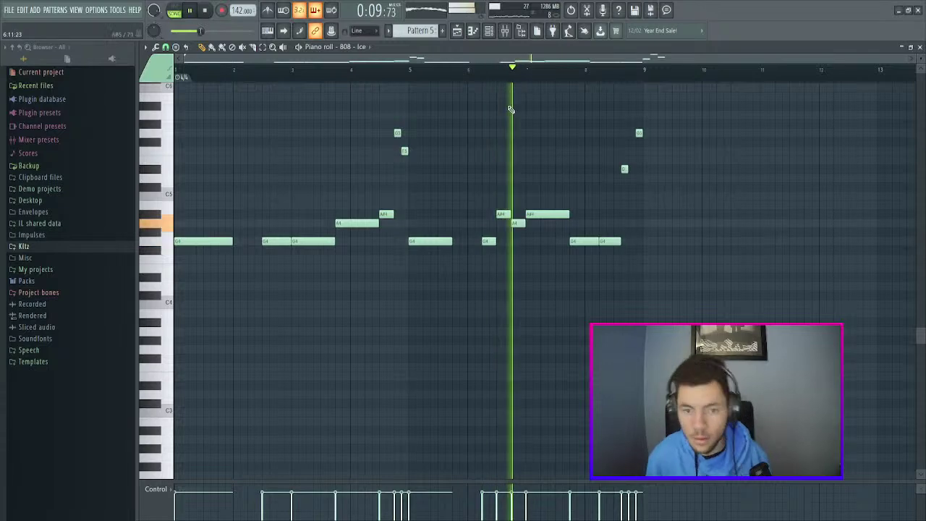
pyautogui.press('space')
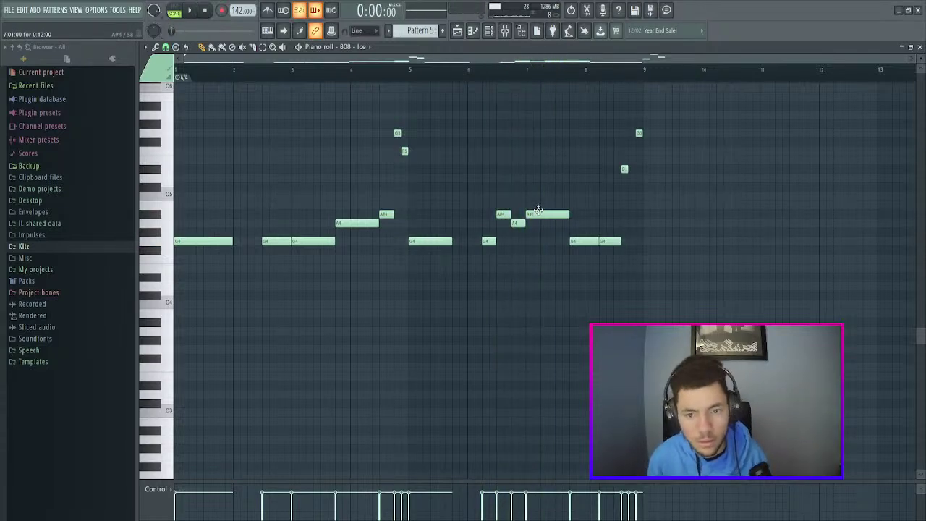
# - Enable slide notes and add two short slides in bar 6, at A#5 above the A#4 note and A5 above the A4 note
pyautogui.scroll(4, 514, 109)
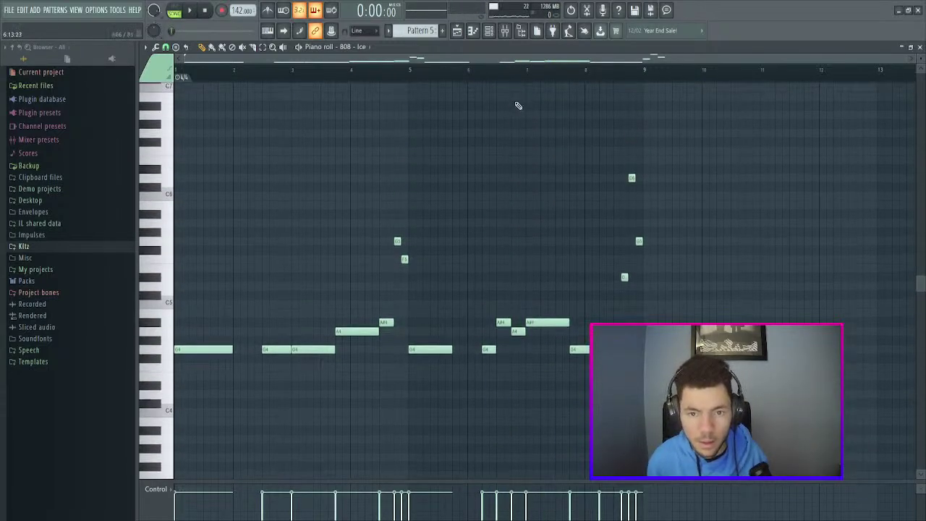
pyautogui.keyDown('ctrl'); pyautogui.scroll(3, 518, 110); pyautogui.keyUp('ctrl')
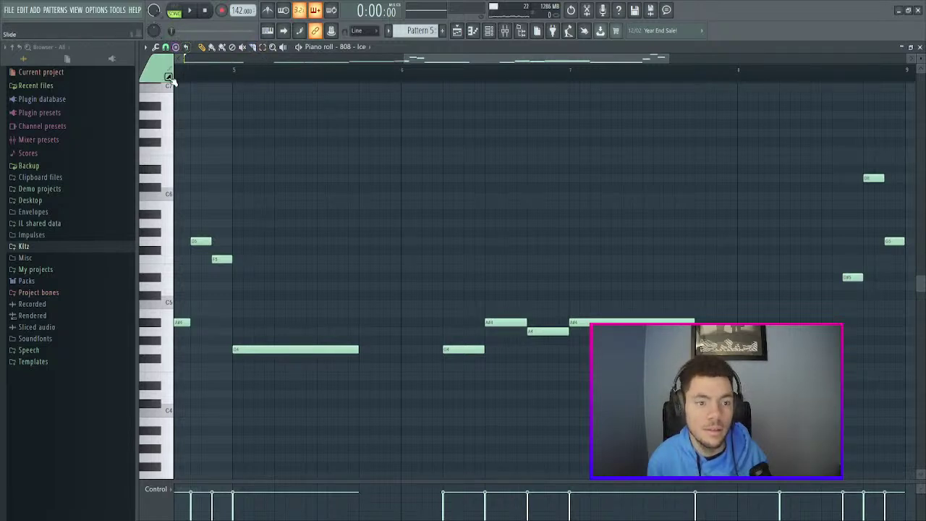
pyautogui.click(483, 288)
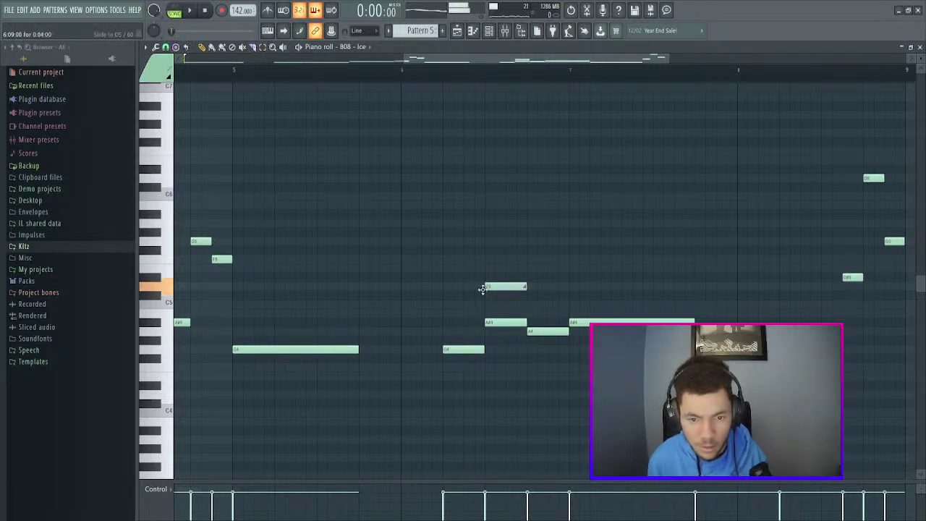
pyautogui.moveTo(505, 288); pyautogui.dragTo(505, 224)
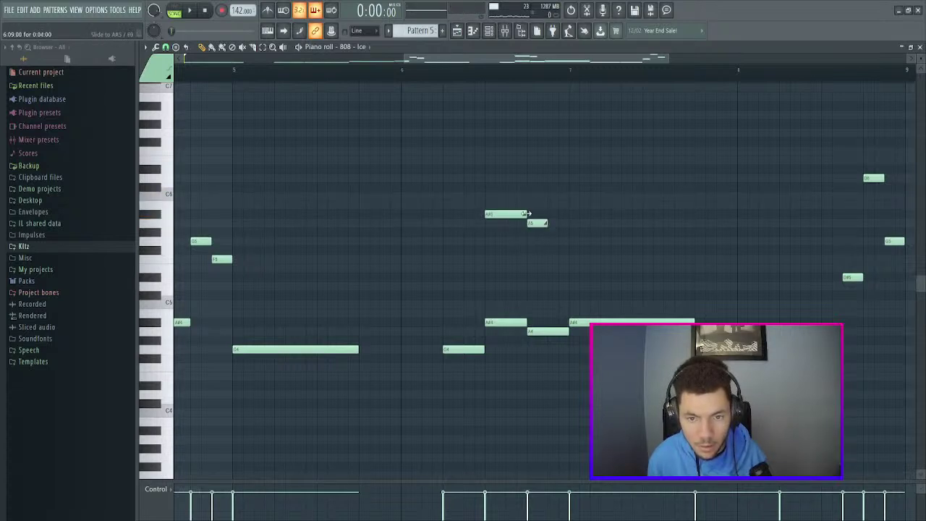
pyautogui.press('space')
pyautogui.press('space')
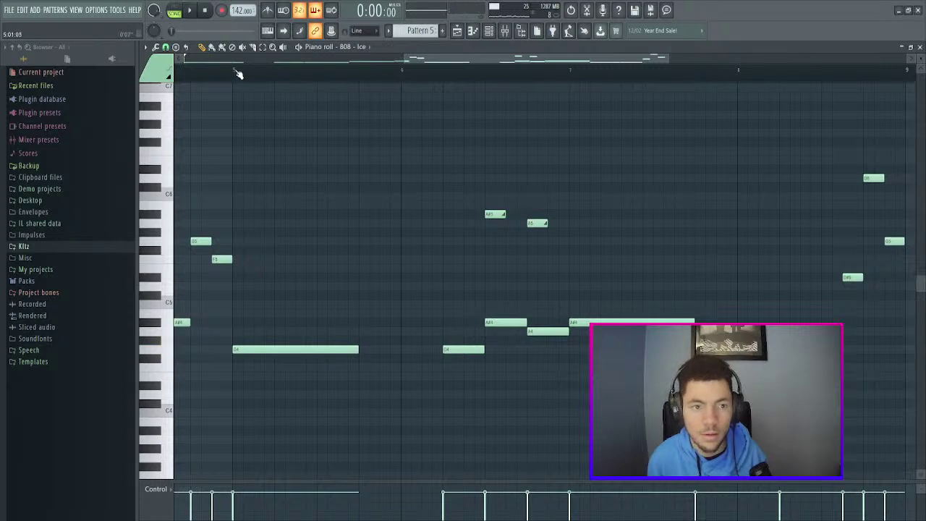
# - Audition Pattern 5's 808 slides in pattern mode and play the full arrangement in song mode with the Playlist in view
pyautogui.press('space')
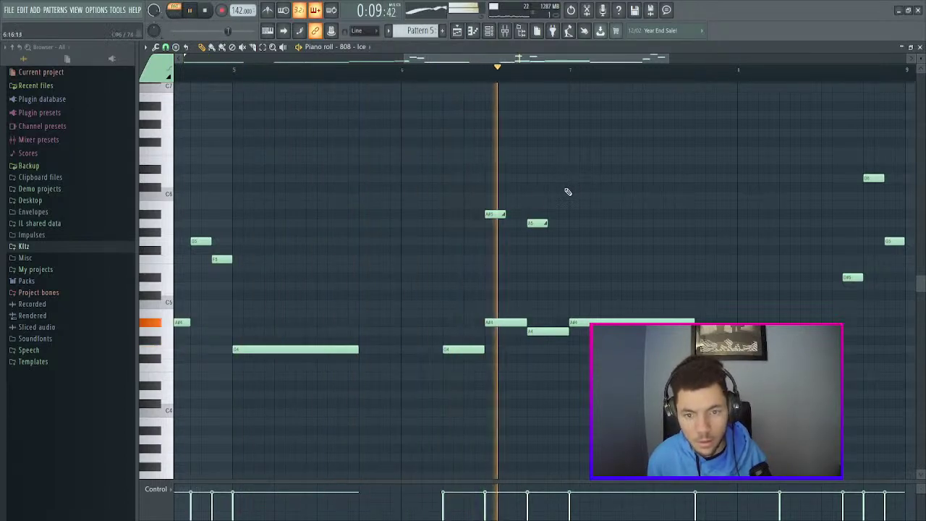
pyautogui.scroll(-3, 432, 65)
pyautogui.press('space')
pyautogui.click(197, 12)
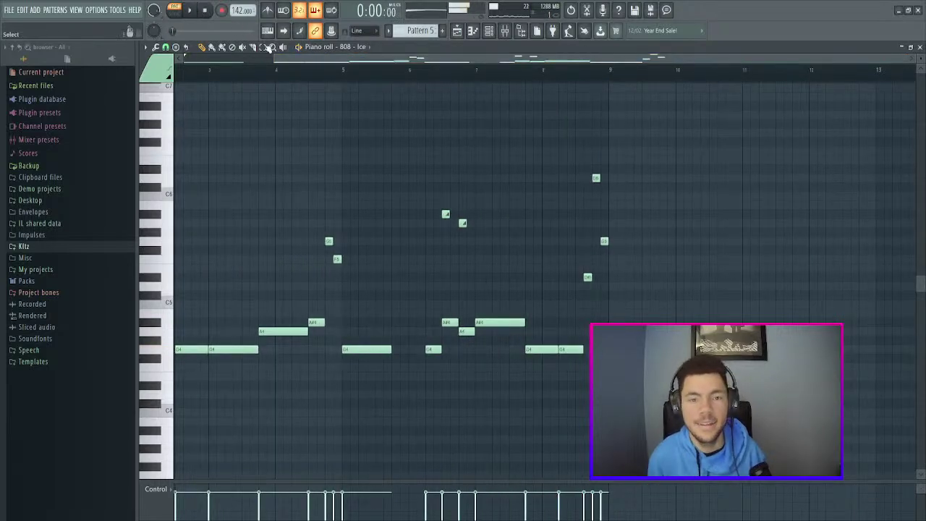
pyautogui.click(457, 33)
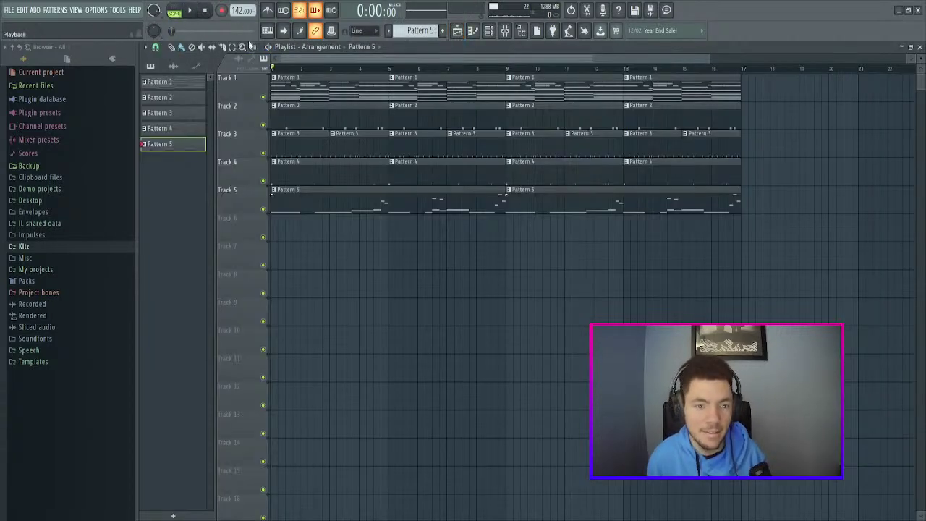
pyautogui.press('space')
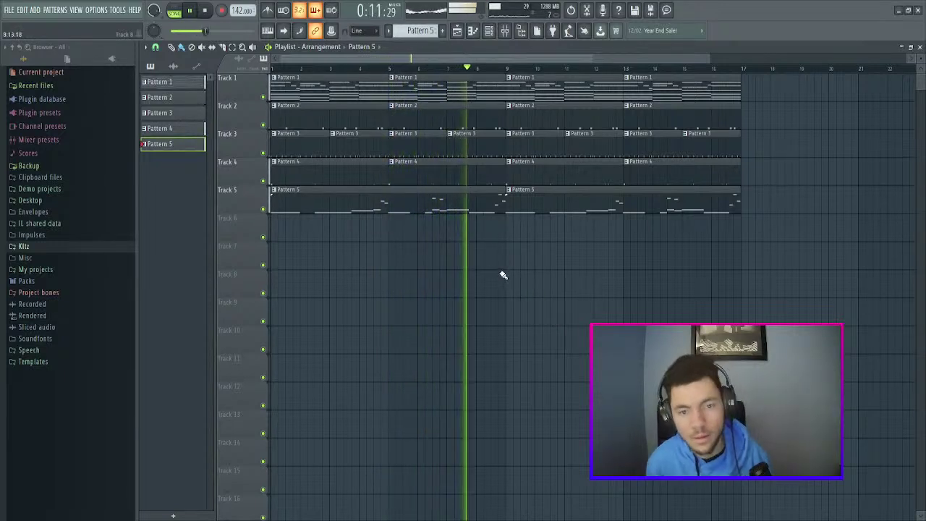
pyautogui.press('space')
# - Reopen Pattern 5's 808 - Ice notes, lower the two bar 6 slide notes to G5 and F5, and listen to the result
pyautogui.doubleClick(434, 205)
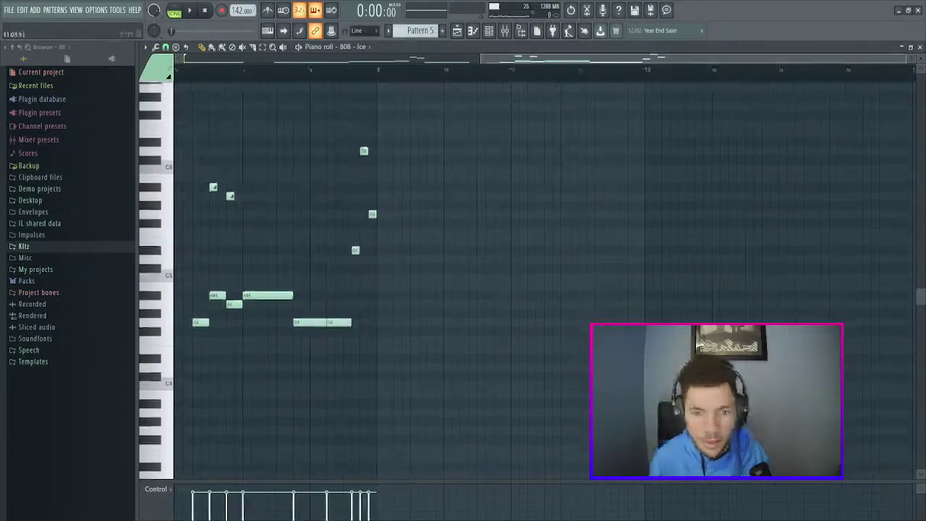
pyautogui.scroll(3, 527, 68)
pyautogui.moveTo(443, 58); pyautogui.dragTo(508, 59)
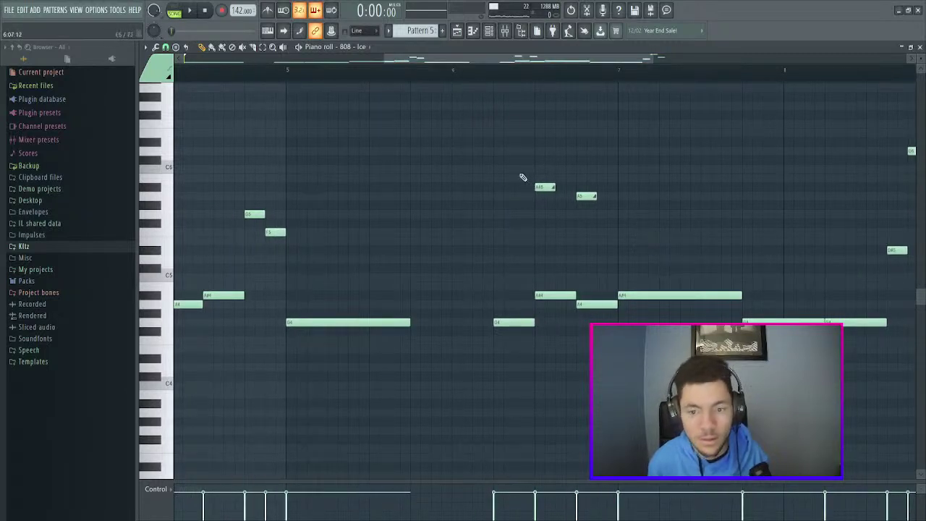
pyautogui.moveTo(465, 60)
pyautogui.mouseDown()
pyautogui.moveTo(478, 61)
pyautogui.moveTo(455, 61)
pyautogui.mouseUp()
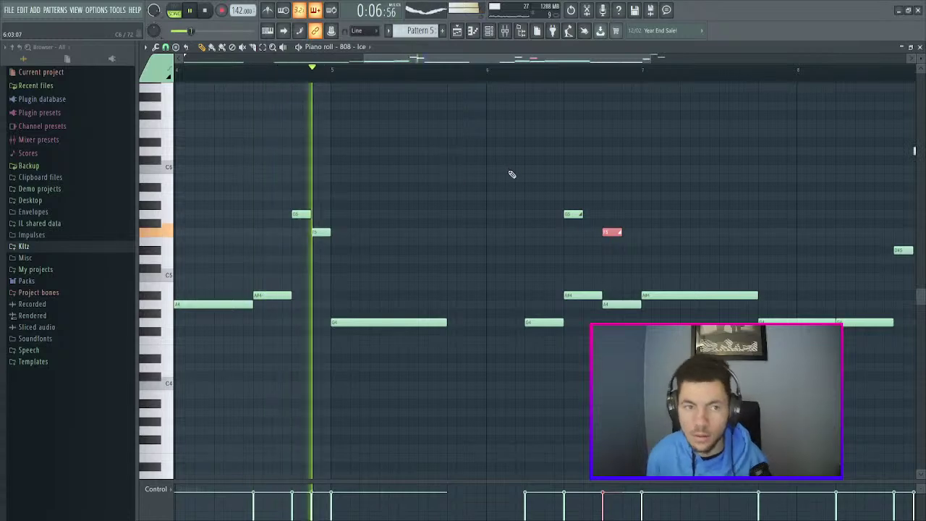
pyautogui.keyDown('ctrl'); pyautogui.click(647, 114); pyautogui.keyUp('ctrl')
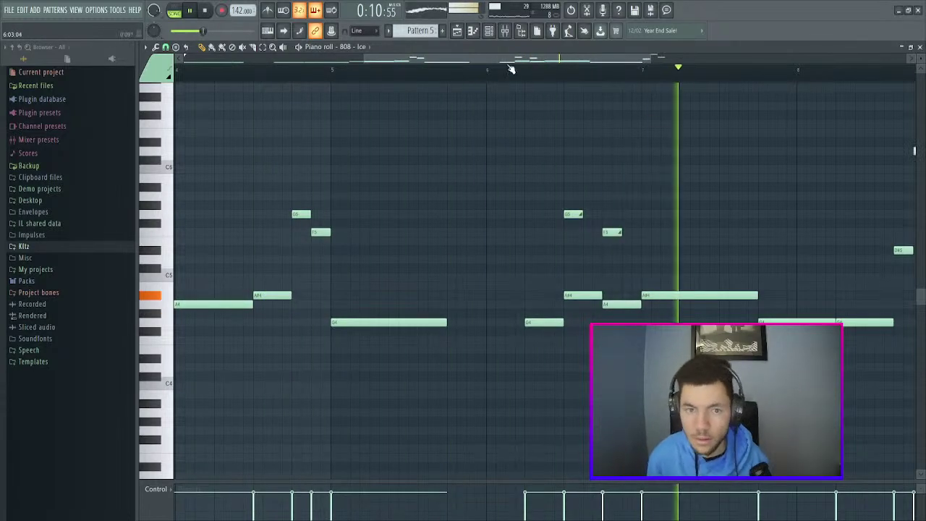
pyautogui.scroll(-3, 512, 73)
pyautogui.press('space')
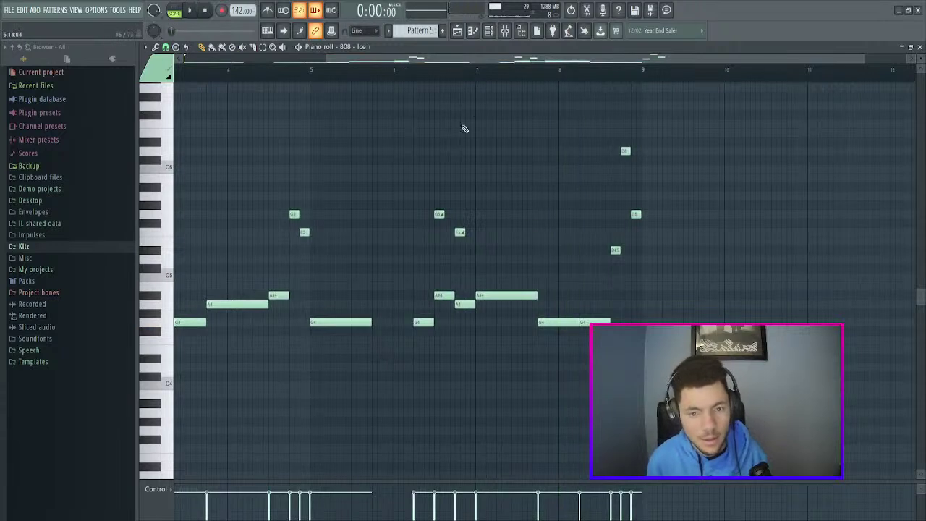
# - Try lowering the long 808 note at bar 7 to F4 and audition the line from bar 5
pyautogui.scroll(4, 492, 71)
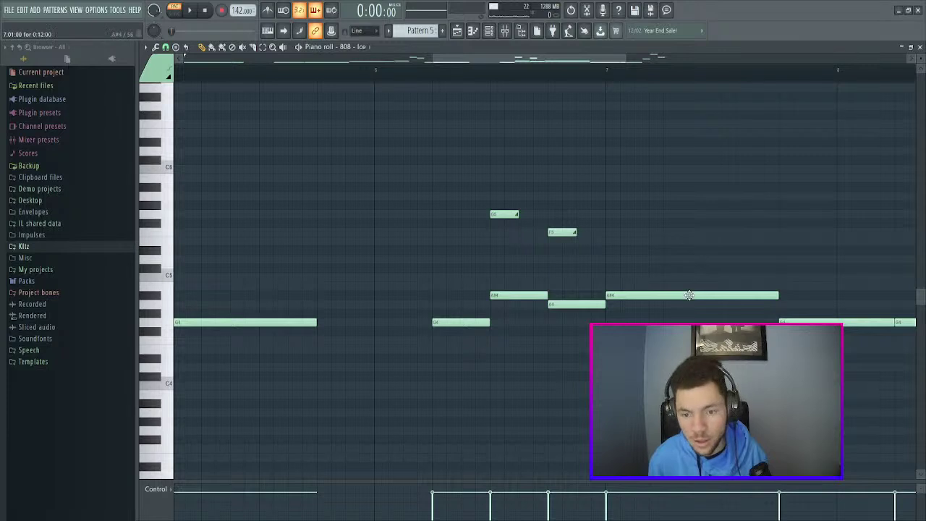
pyautogui.press('space')
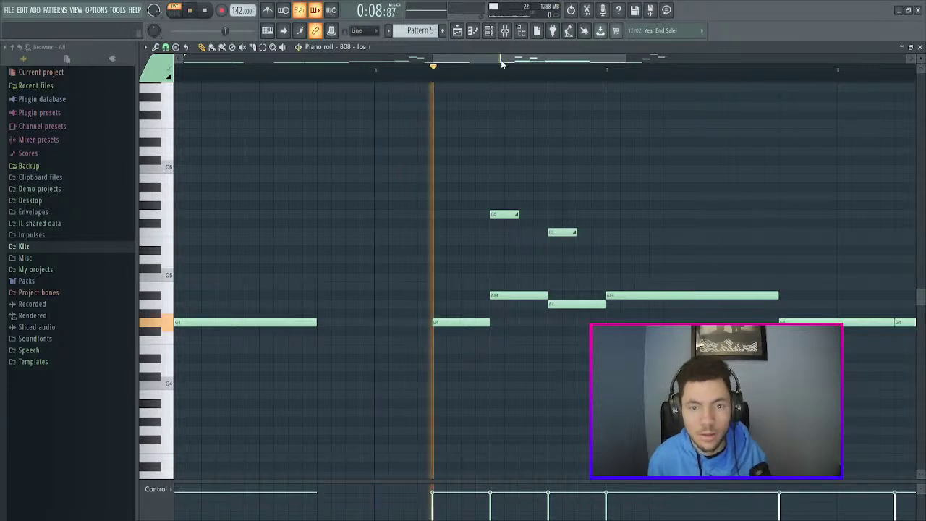
pyautogui.press('space')
pyautogui.scroll(-4, 502, 64)
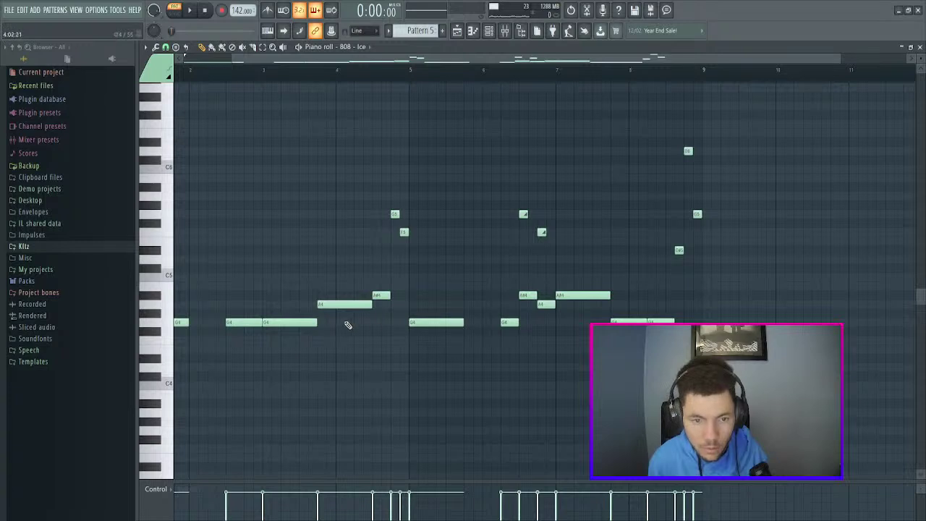
pyautogui.moveTo(585, 298); pyautogui.dragTo(584, 347)
pyautogui.press('space')
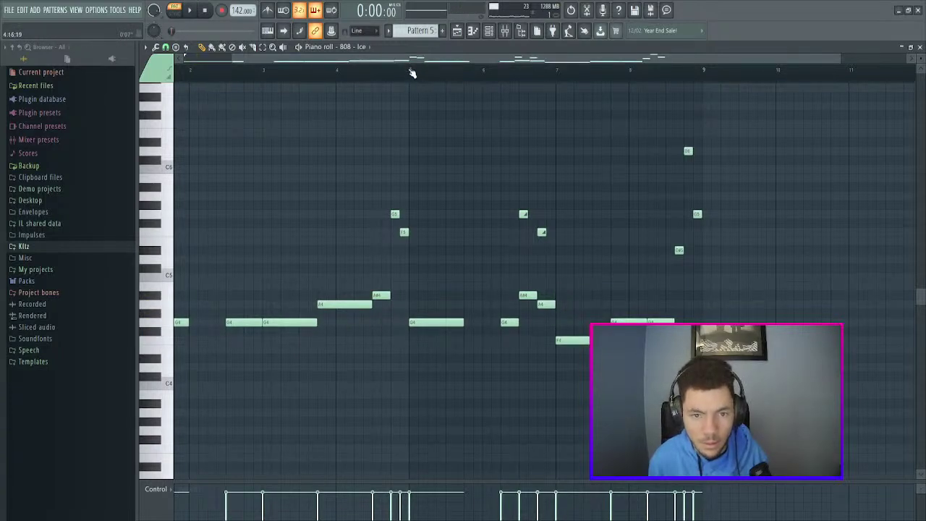
pyautogui.click(411, 72)
pyautogui.press('space')
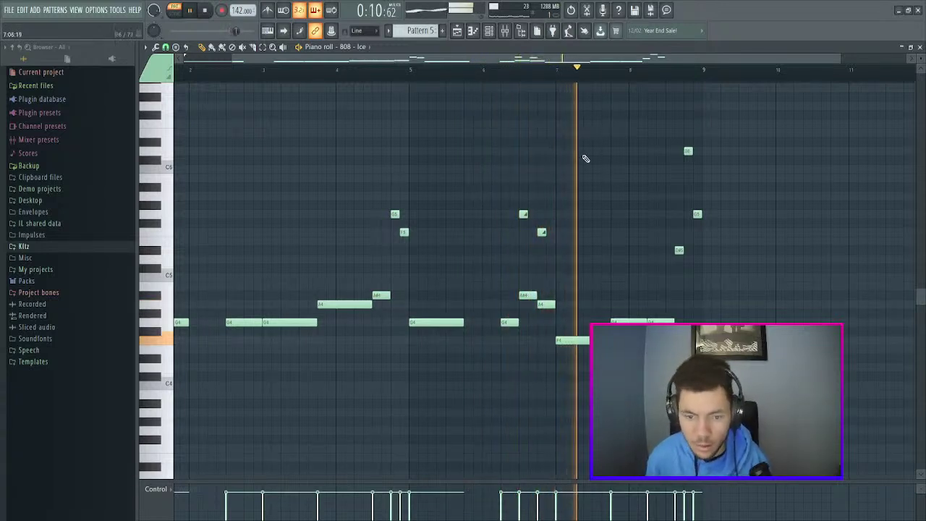
pyautogui.press('space')
# - Try the long 808 note at bar 7 on A4 instead and play it back from bar 5
pyautogui.moveTo(587, 343); pyautogui.dragTo(590, 304)
pyautogui.click(409, 68)
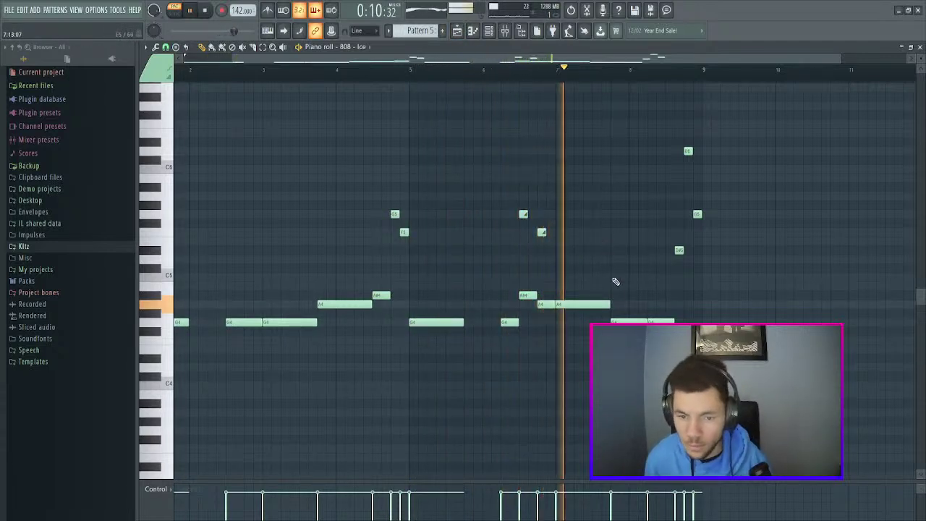
pyautogui.press('space')
# - Move the long 808 note at bar 7 to G4 and the two notes following it to A4, auditioning from bar 5
pyautogui.moveTo(589, 304); pyautogui.dragTo(587, 324)
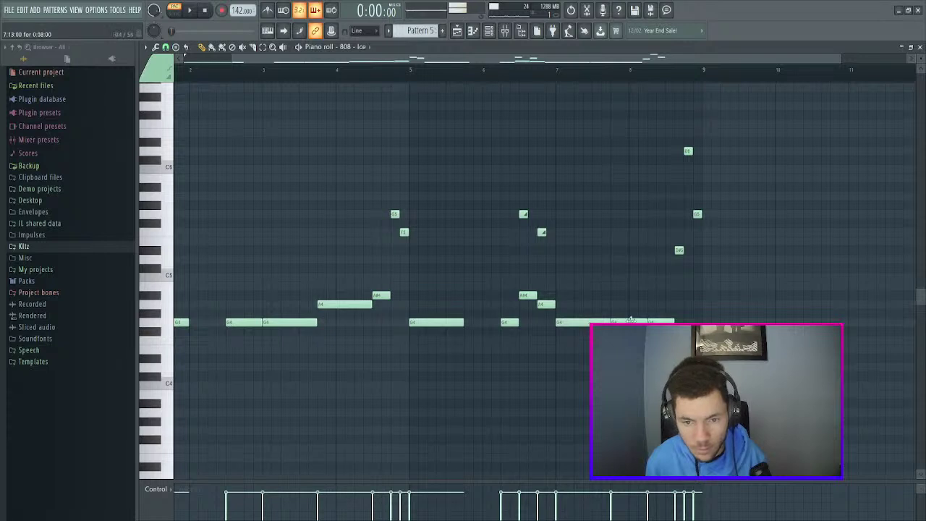
pyautogui.moveTo(708, 321); pyautogui.dragTo(629, 307)
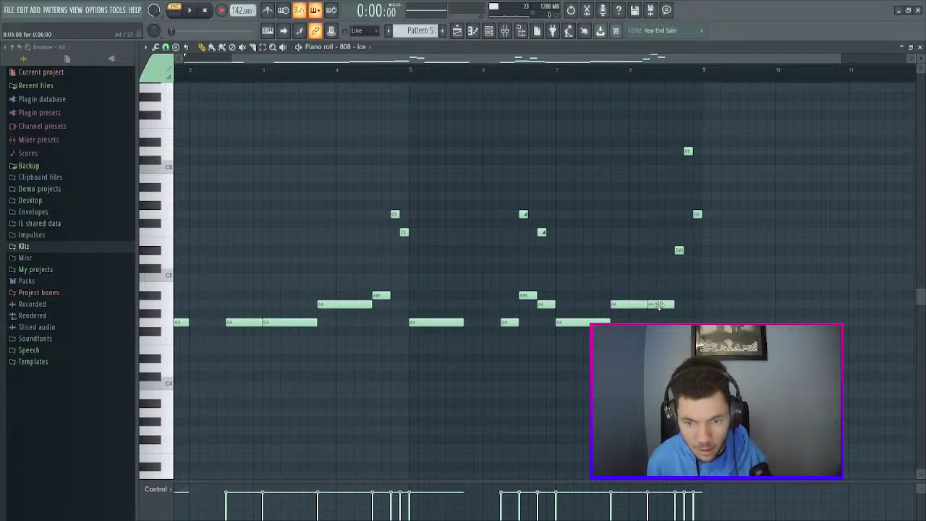
pyautogui.click(411, 70)
pyautogui.press('space')
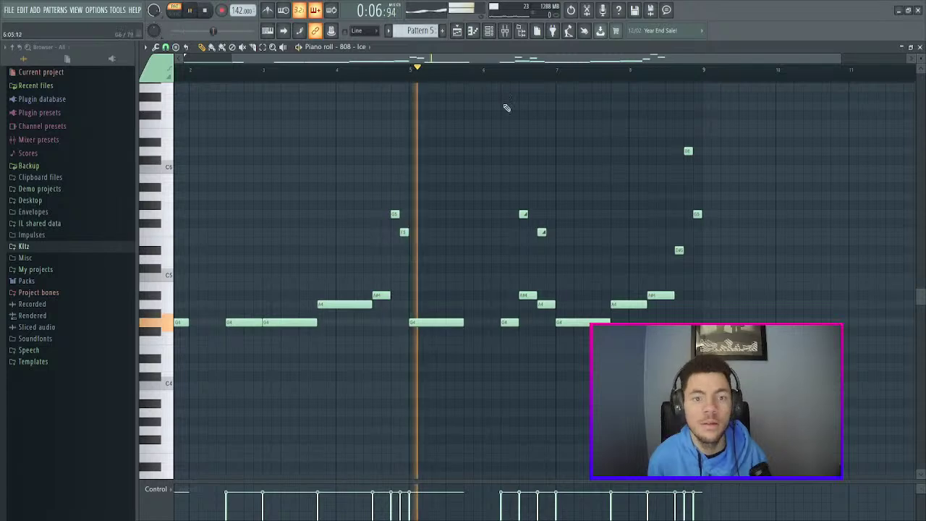
pyautogui.scroll(3, 558, 73)
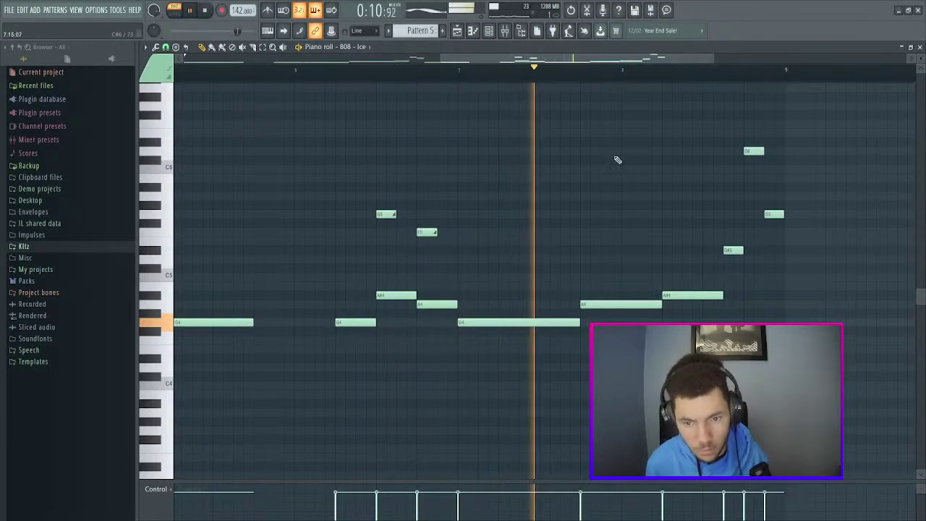
pyautogui.press('space')
pyautogui.moveTo(688, 299); pyautogui.dragTo(699, 305)
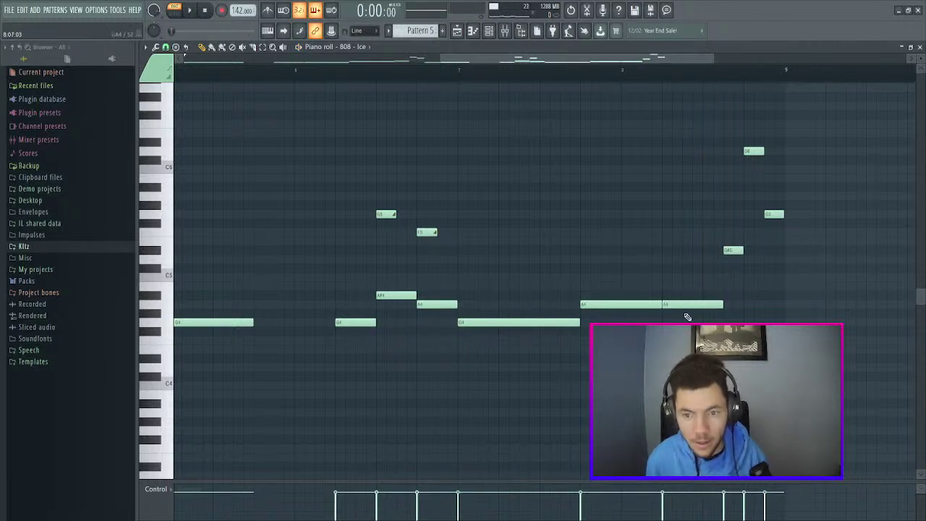
# - Lower the second-to-last 808 note in bar 8 to D#5, add a slide note on D#6 above it, and play it back
pyautogui.scroll(1, 790, 278)
pyautogui.scroll(2, 637, 71)
pyautogui.moveTo(646, 58); pyautogui.dragTo(700, 58)
pyautogui.scroll(3, 572, 318)
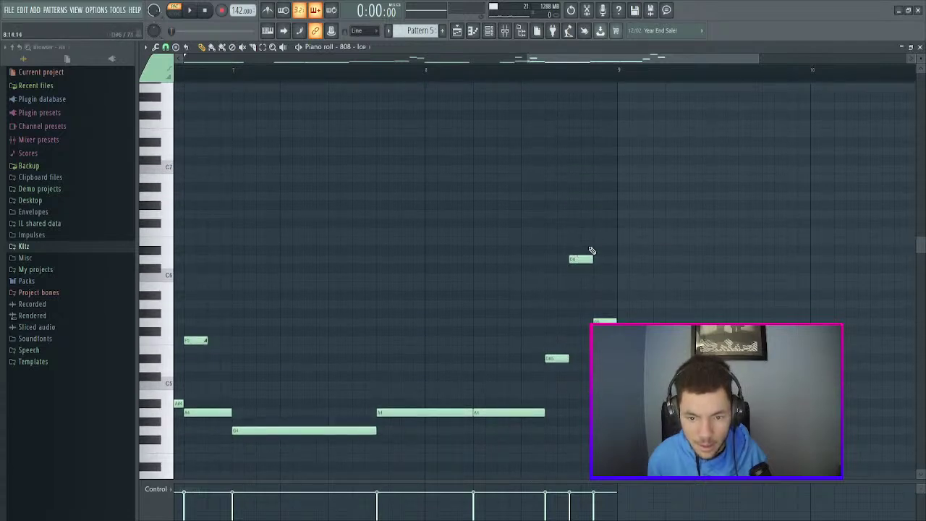
pyautogui.moveTo(582, 266); pyautogui.dragTo(581, 315)
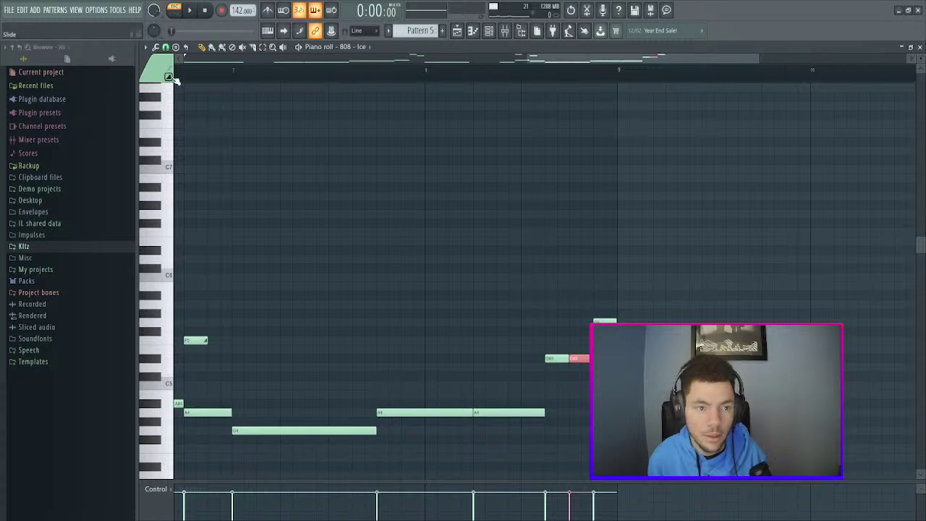
pyautogui.click(577, 253)
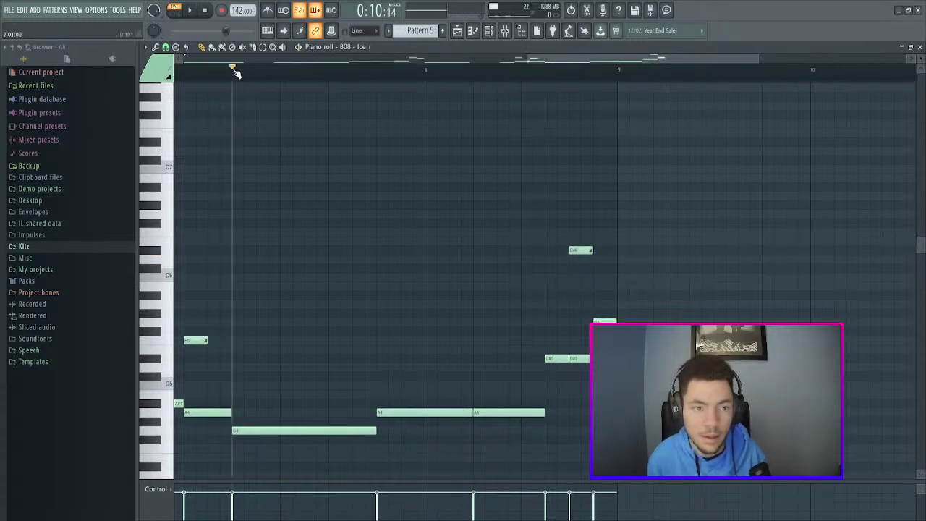
pyautogui.press('space')
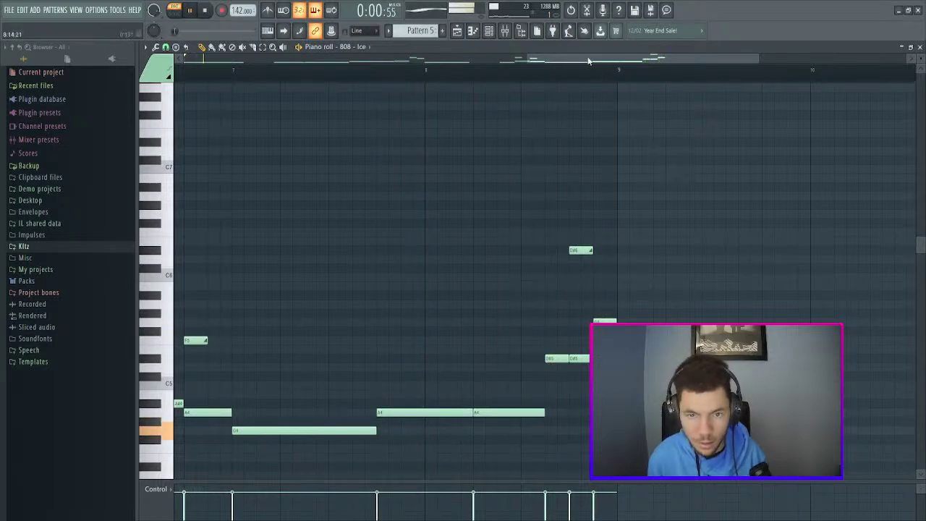
pyautogui.scroll(-6, 589, 58)
pyautogui.press('space')
# - Return to the playlist and play the whole arrangement in song mode
pyautogui.click(467, 33)
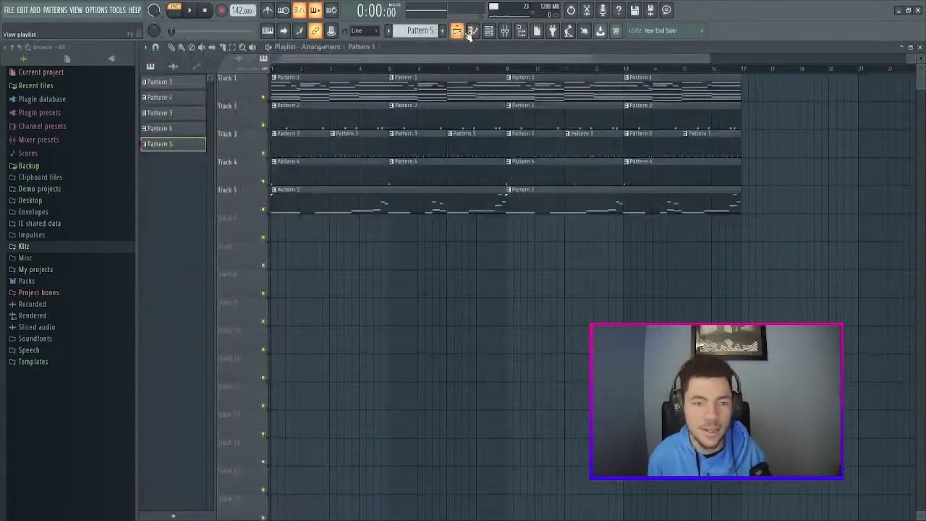
pyautogui.click(174, 9)
pyautogui.press('space')
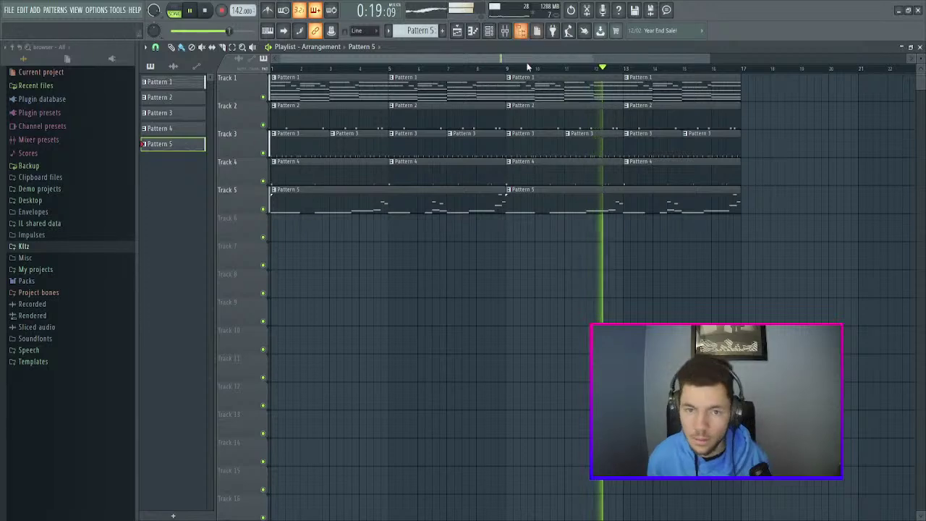
pyautogui.scroll(-2, 531, 59)
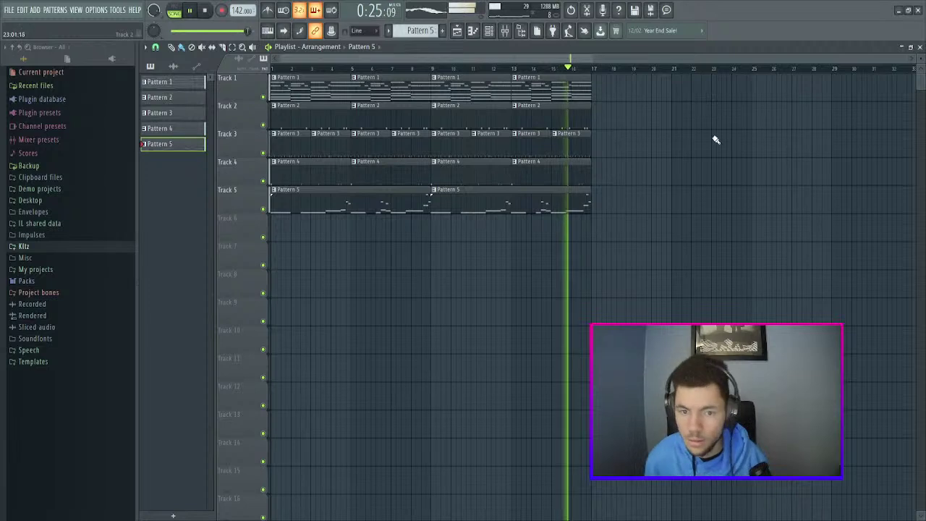
pyautogui.press('space')
# - Try duplicating the hi-hat Pattern 3 as Pattern 4, with the channel rack displayed
pyautogui.click(489, 31)
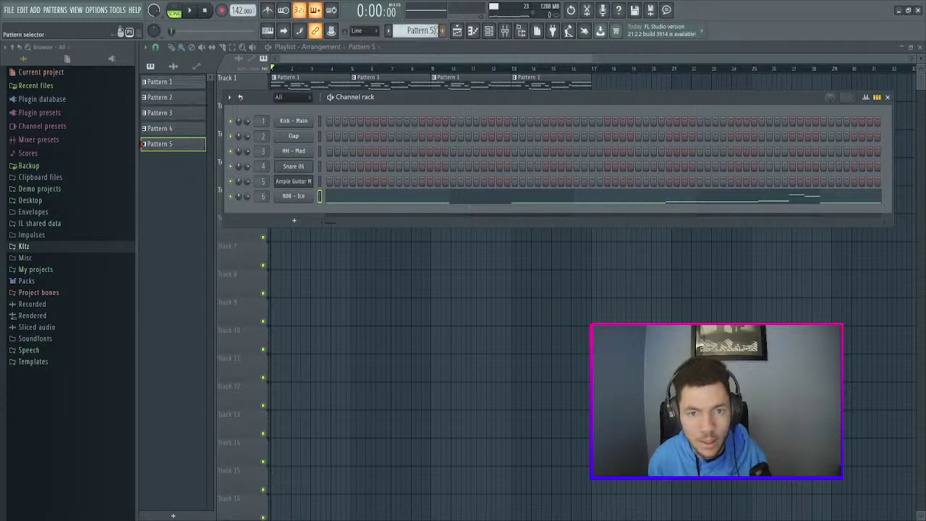
pyautogui.click(444, 31)
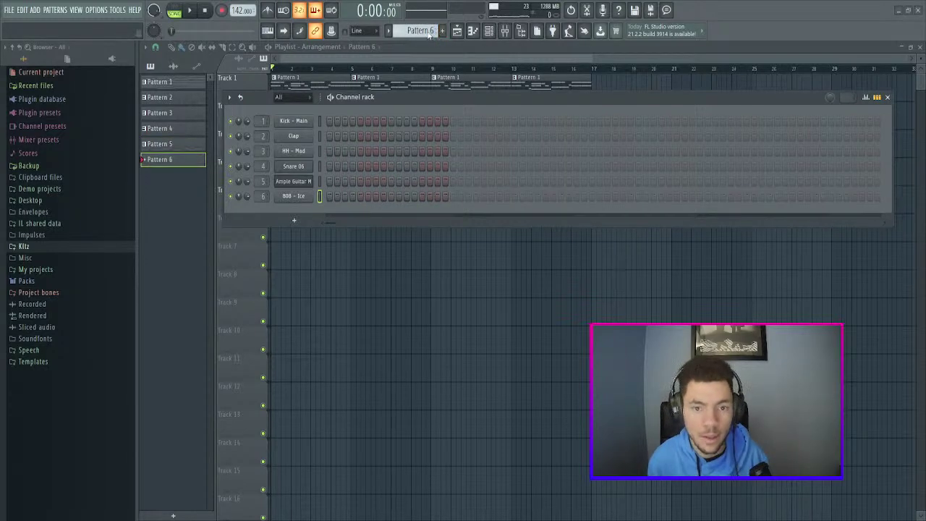
pyautogui.scroll(-3, 420, 30)
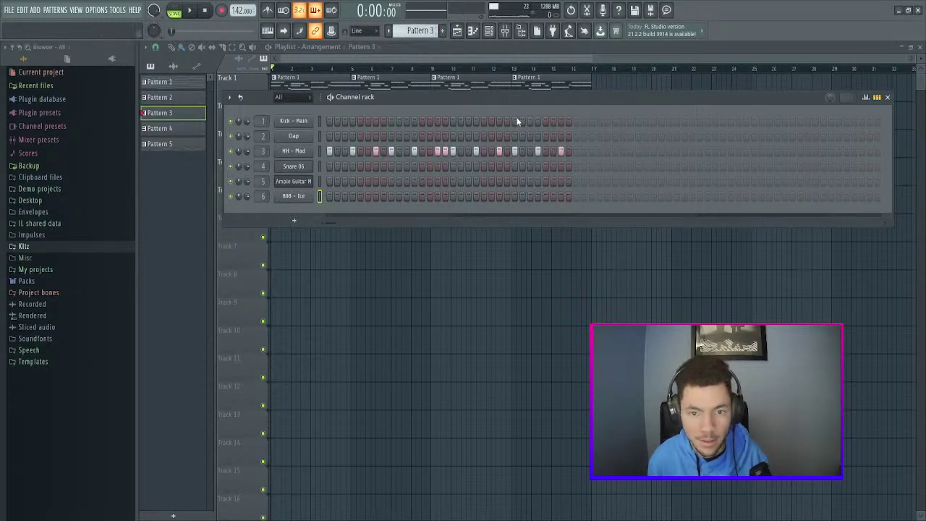
pyautogui.press('+')
pyautogui.press('F7')
pyautogui.click(486, 27)
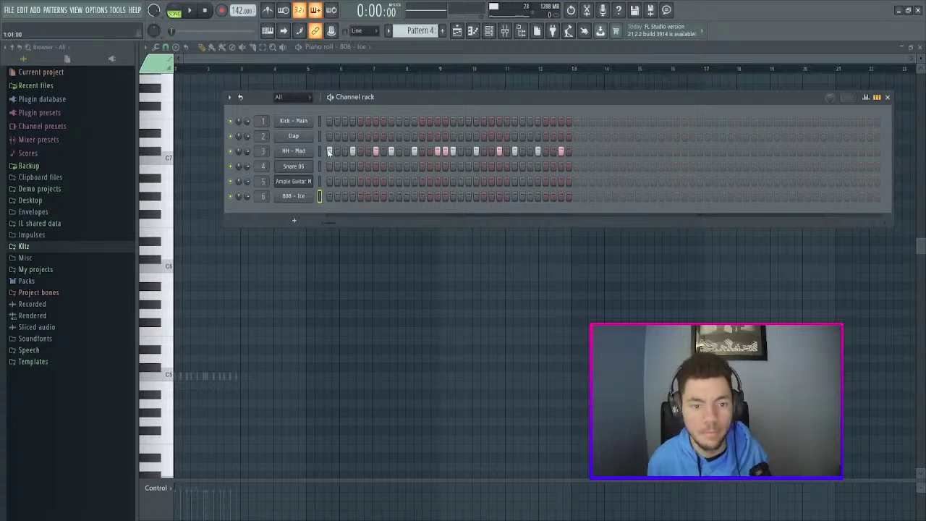
# - Switch back to Pattern 3 and open the HH - Mad channel in the piano roll
pyautogui.moveTo(425, 33)
pyautogui.mouseDown()
pyautogui.moveTo(424, 24)
pyautogui.moveTo(431, 31)
pyautogui.mouseUp()
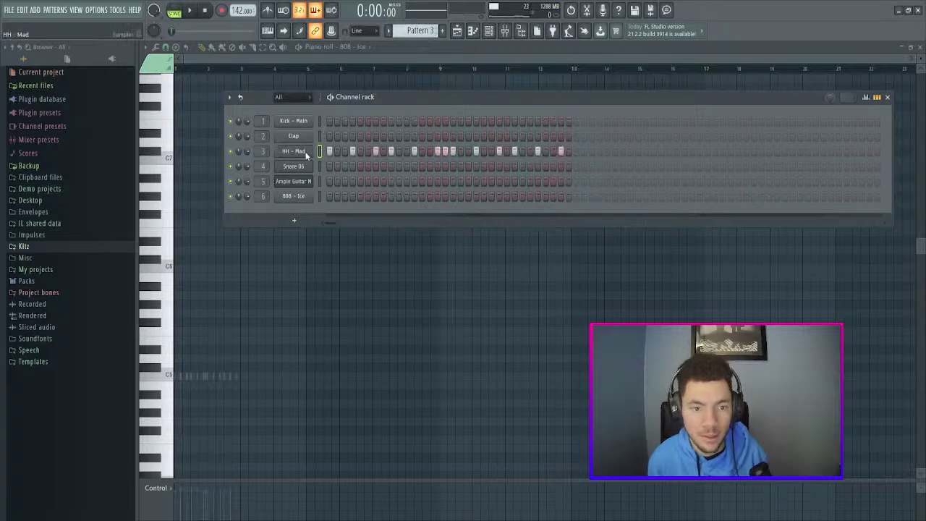
pyautogui.click(305, 155)
pyautogui.press('F7')
# - Slightly randomize the velocities of all the hi-hat notes, with the velocity lane enlarged, and audition the pattern
pyautogui.scroll(5, 507, 58)
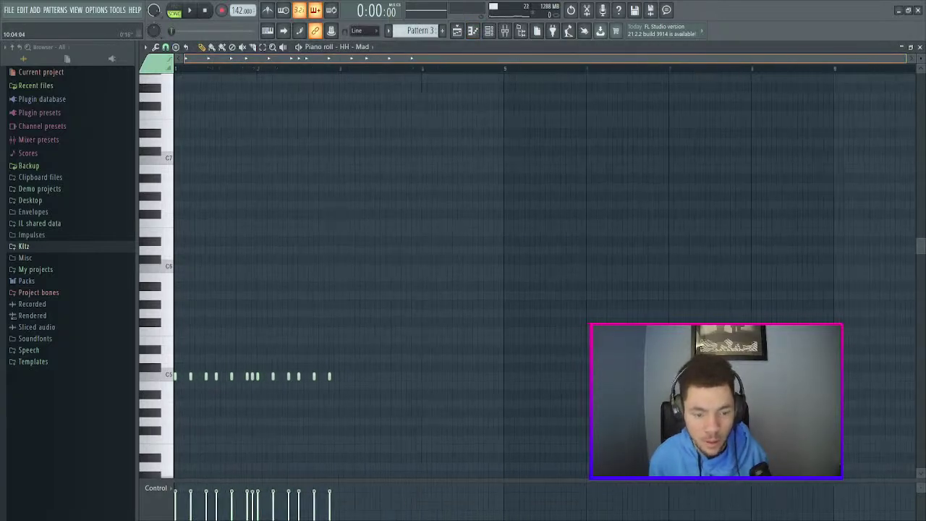
pyautogui.scroll(-2, 514, 267)
pyautogui.scroll(-2, 512, 267)
pyautogui.scroll(1, 511, 253)
pyautogui.moveTo(540, 238); pyautogui.dragTo(61, 409)
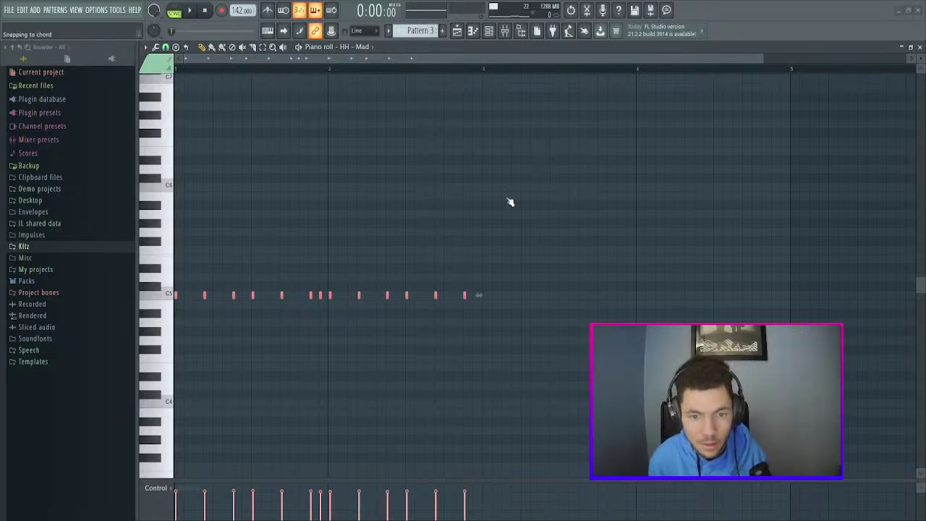
pyautogui.moveTo(440, 312); pyautogui.dragTo(440, 304)
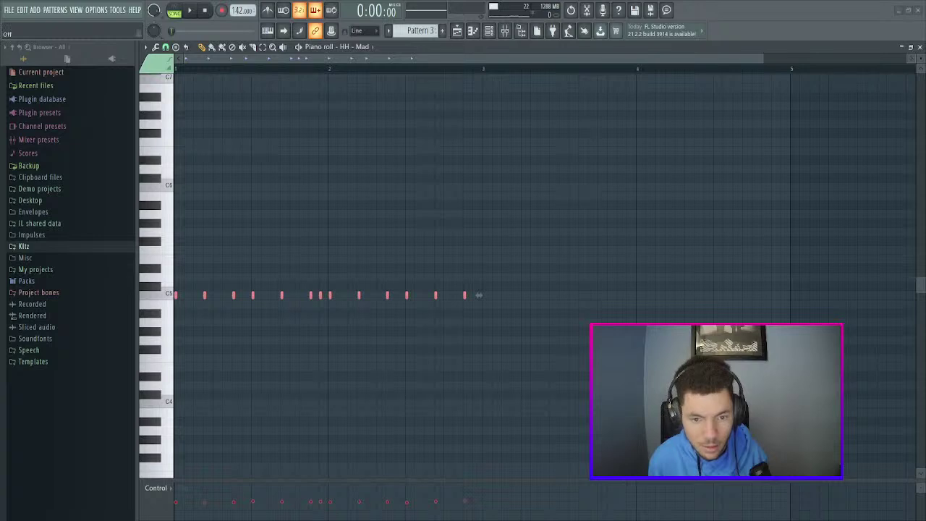
pyautogui.scroll(10, 450, 316)
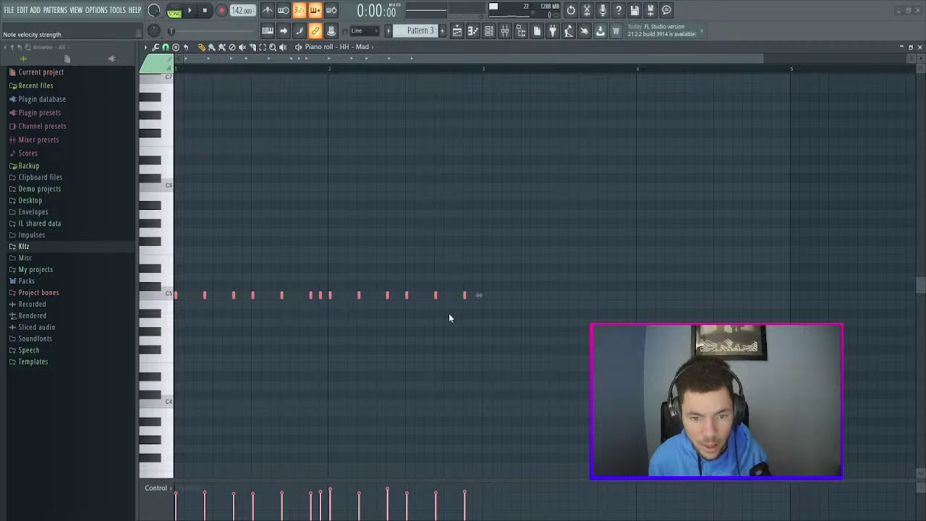
pyautogui.moveTo(489, 482); pyautogui.dragTo(496, 281)
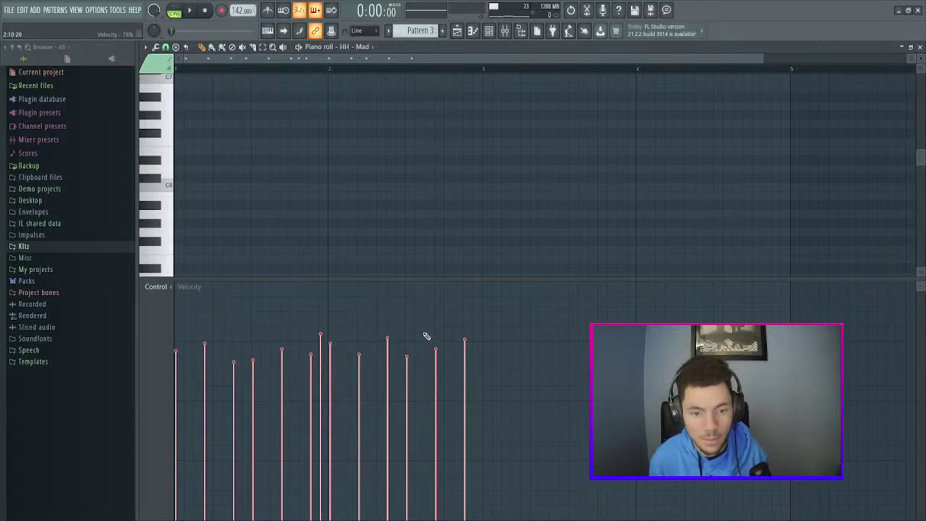
pyautogui.press('space')
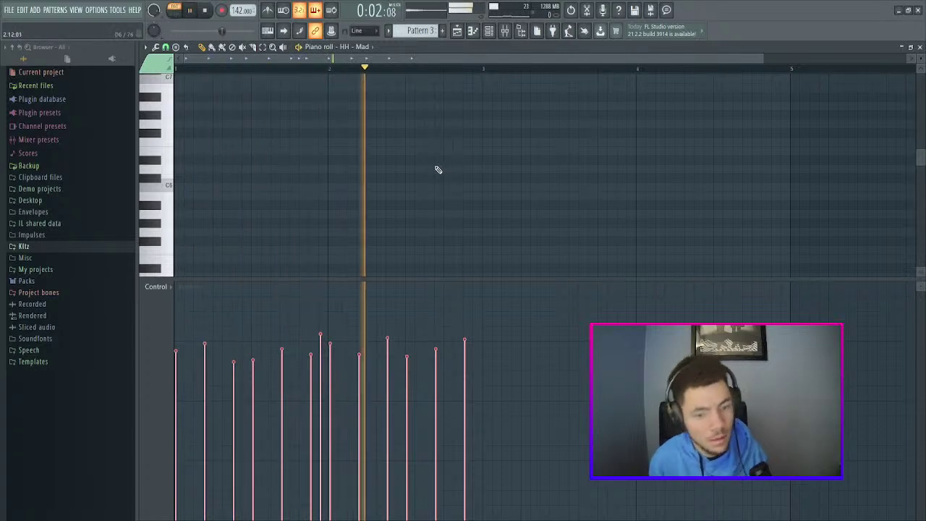
pyautogui.press('space')
# - Duplicate the hi-hat Pattern 3 as Pattern 4 and show its notes in the piano roll
pyautogui.click(488, 31)
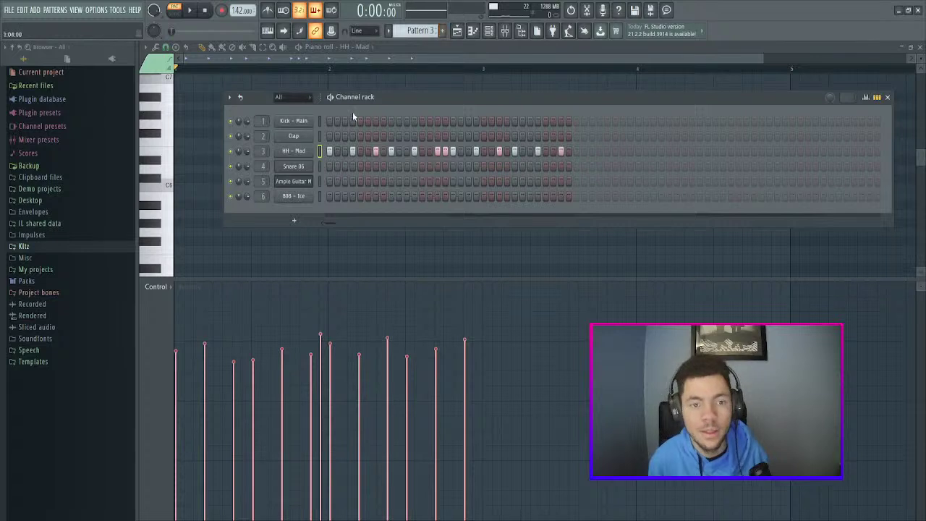
pyautogui.press('+')
pyautogui.press('F6')
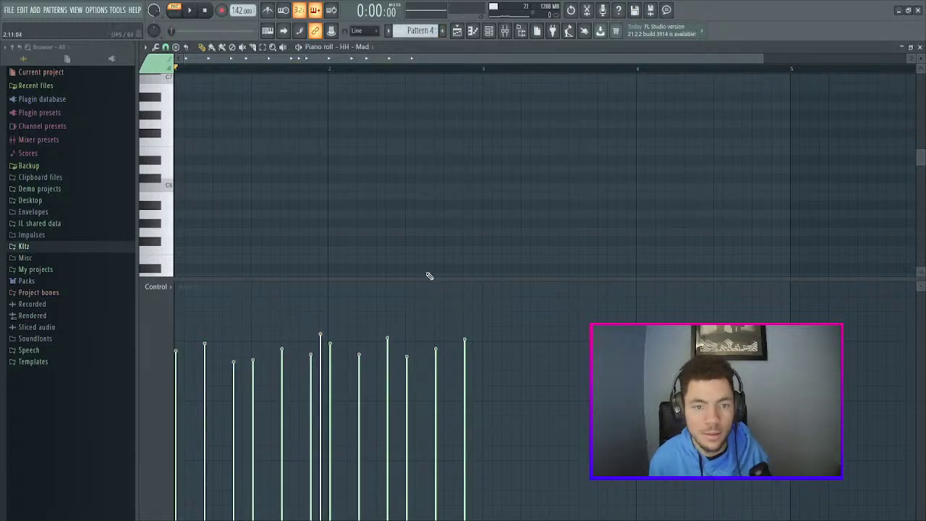
# - Thin out the Pattern 4 hi-hats by deleting three notes around the start of bar 2, with the velocity lane reduced, and audition the pattern
pyautogui.moveTo(421, 275); pyautogui.dragTo(428, 388)
pyautogui.scroll(4, 419, 72)
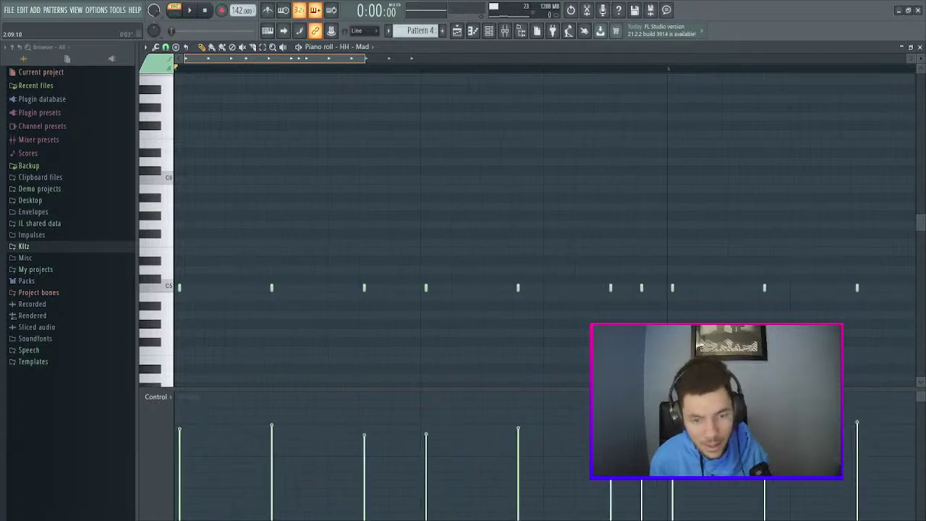
pyautogui.scroll(-3, 419, 72)
pyautogui.scroll(1, 355, 209)
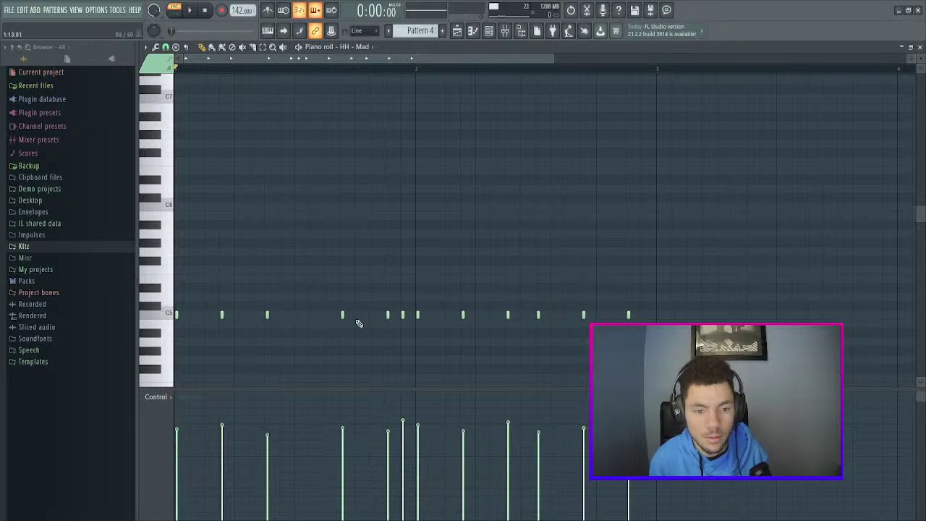
pyautogui.press('space')
pyautogui.press('space')
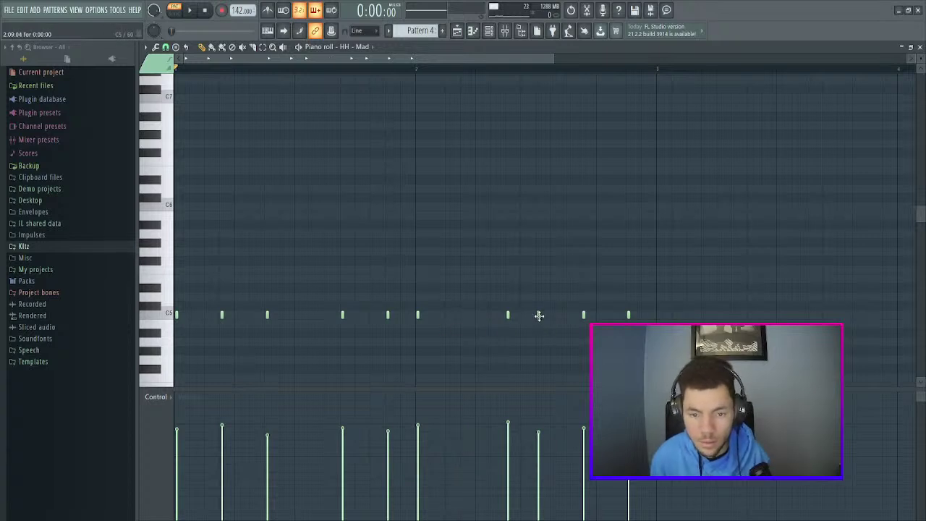
pyautogui.press('space')
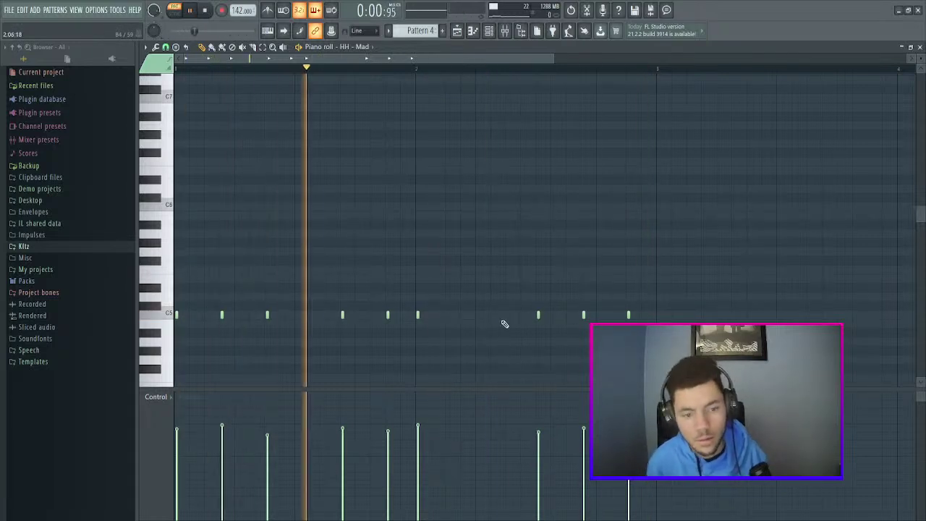
# - In the playlist, place Pattern 4 after the first Pattern 3 clip on Track 3 and delete the remaining Pattern 3 clips
pyautogui.click(456, 31)
pyautogui.press('space')
pyautogui.scroll(5, 464, 194)
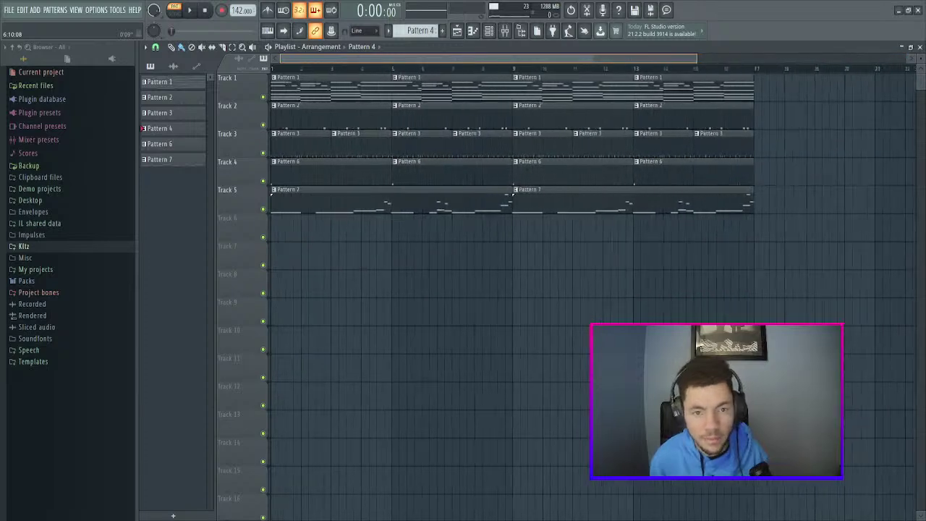
pyautogui.scroll(-2, 464, 194)
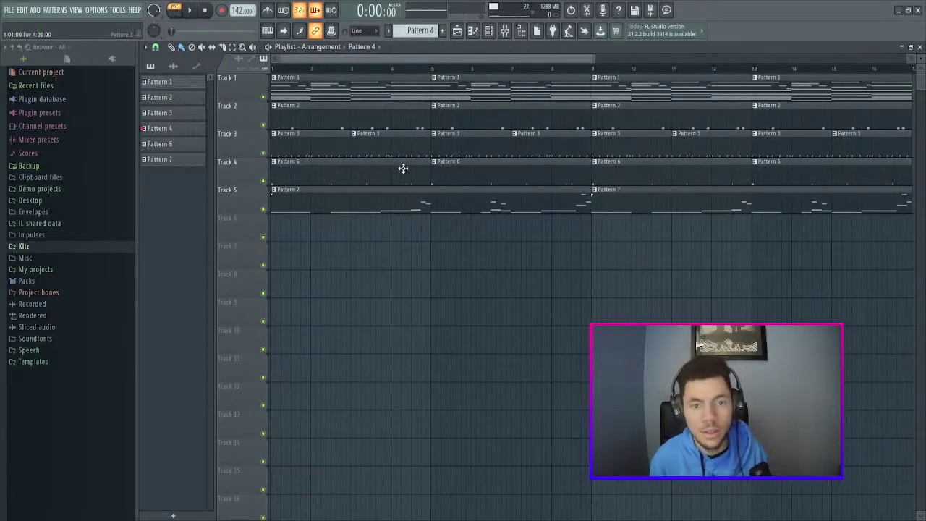
pyautogui.click(421, 289)
pyautogui.moveTo(421, 289); pyautogui.dragTo(381, 138)
pyautogui.scroll(-3, 444, 61)
pyautogui.rightClick(377, 142)
pyautogui.rightClick(408, 151)
pyautogui.rightClick(447, 151)
pyautogui.rightClick(486, 150)
pyautogui.rightClick(525, 151)
pyautogui.rightClick(563, 151)
# - Duplicate the Pattern 3 and Pattern 4 clip pair three times to fill Track 3 through bar 16, and play the arrangement
pyautogui.moveTo(456, 152); pyautogui.dragTo(264, 159)
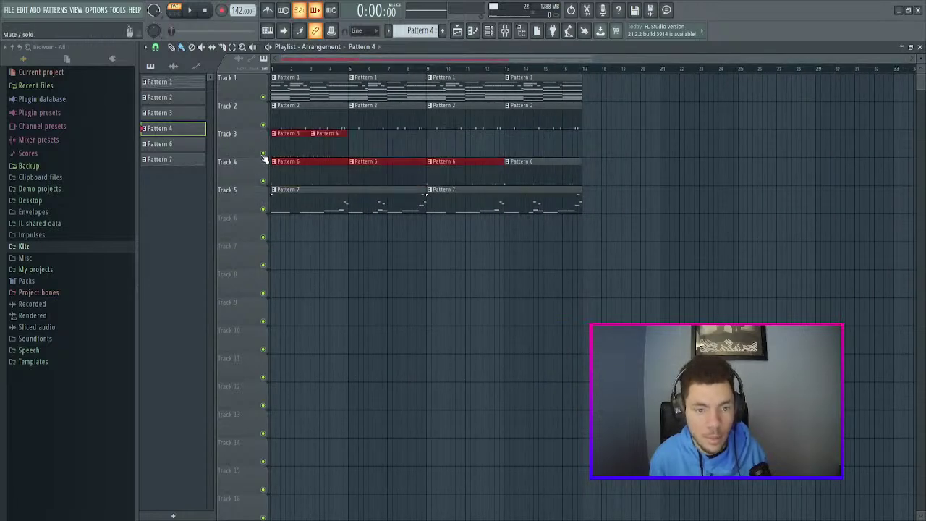
pyautogui.moveTo(389, 149); pyautogui.dragTo(239, 145)
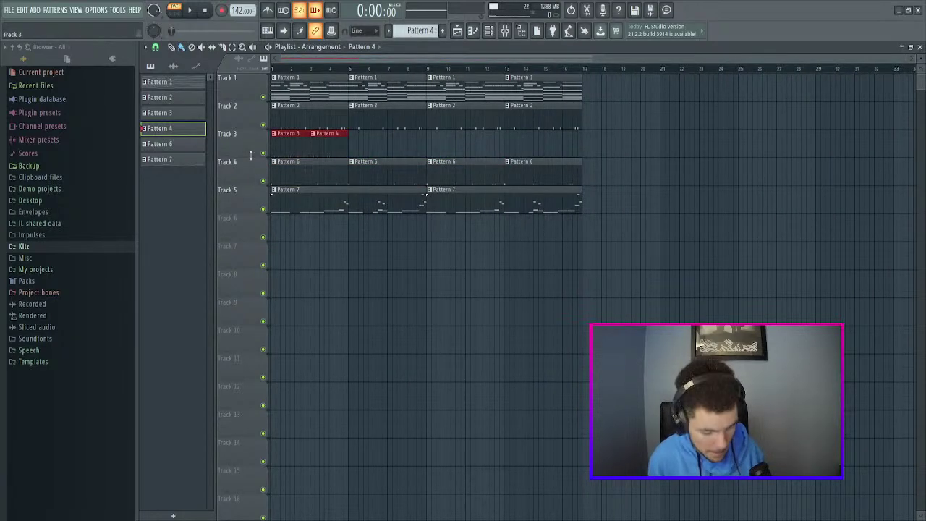
pyautogui.hotkey('ctrl', 'b')
pyautogui.hotkey('ctrl', 'b')
pyautogui.hotkey('ctrl', 'b')
pyautogui.click(542, 285)
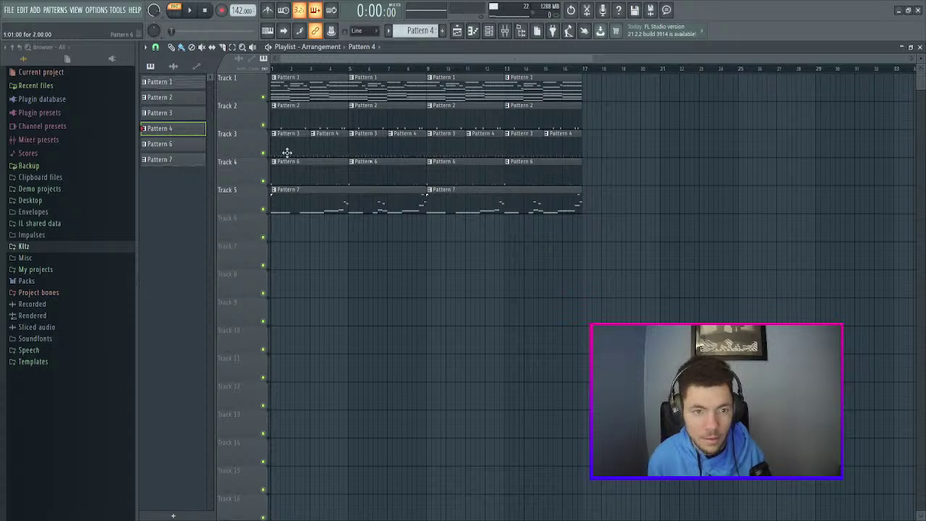
pyautogui.click(188, 12)
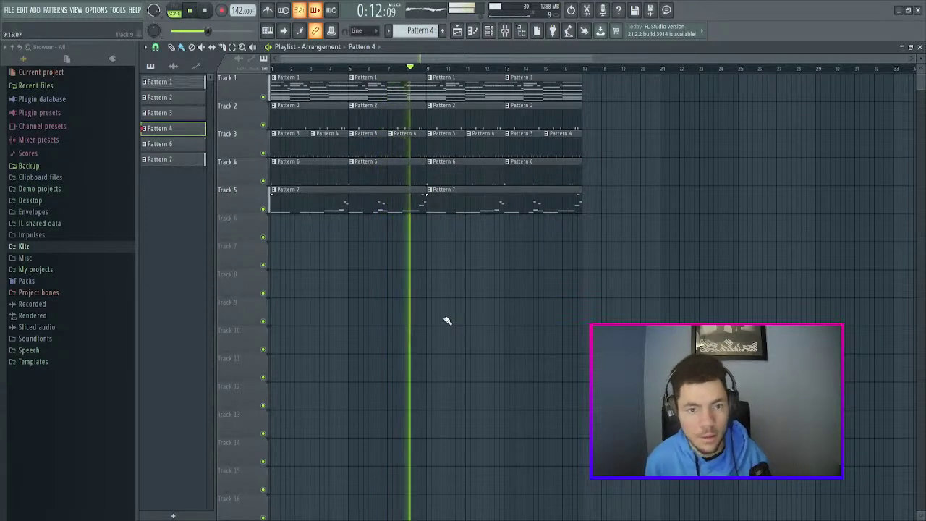
pyautogui.press('space')
# - Add the OrilRiver reverb to the Hi Hats mixer insert and audition its Little Room preset
pyautogui.click(473, 30)
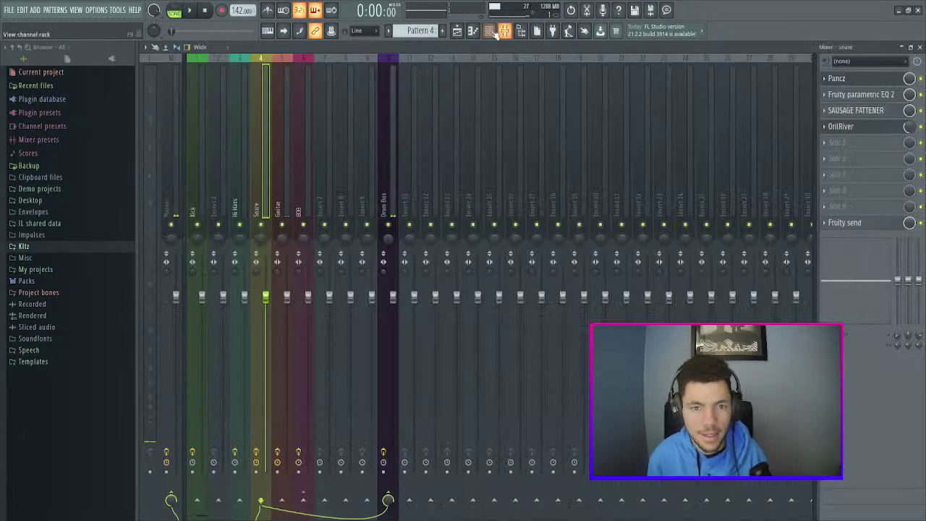
pyautogui.click(237, 133)
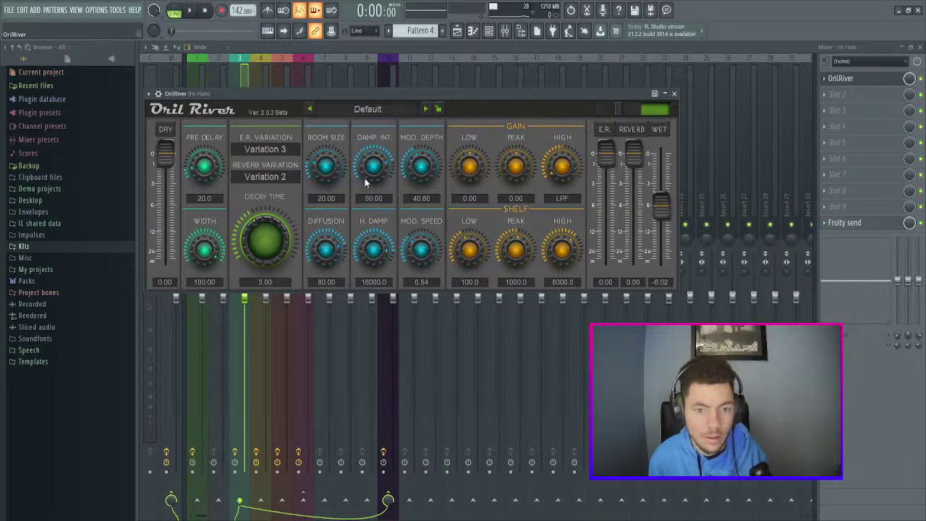
pyautogui.press('space')
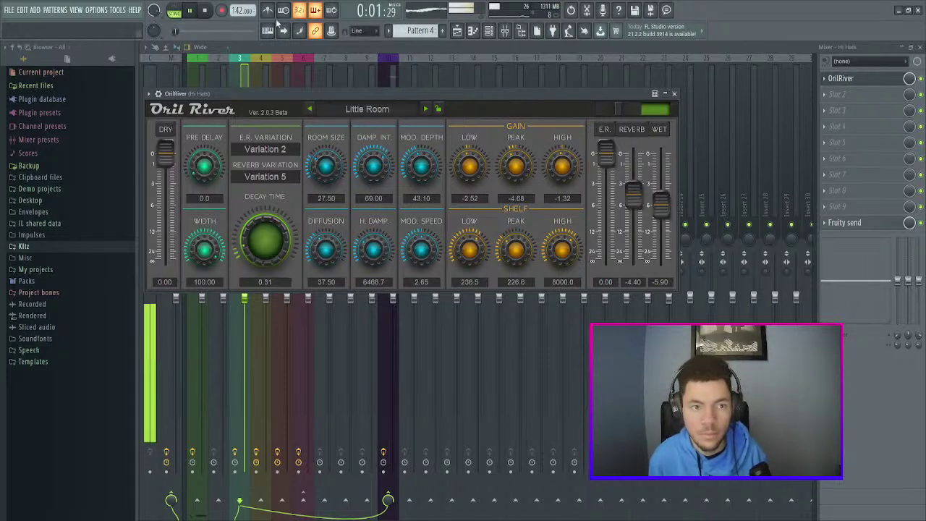
pyautogui.press('space')
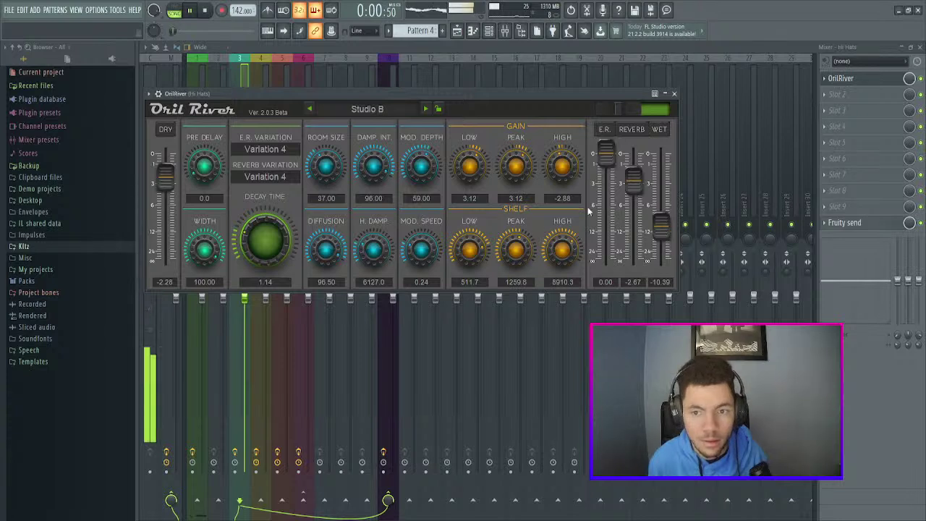
# - Try the Studio B reverb preset on the hi-hats with the wet level at about -24 dB
pyautogui.moveTo(662, 227); pyautogui.dragTo(663, 256)
pyautogui.press('space')
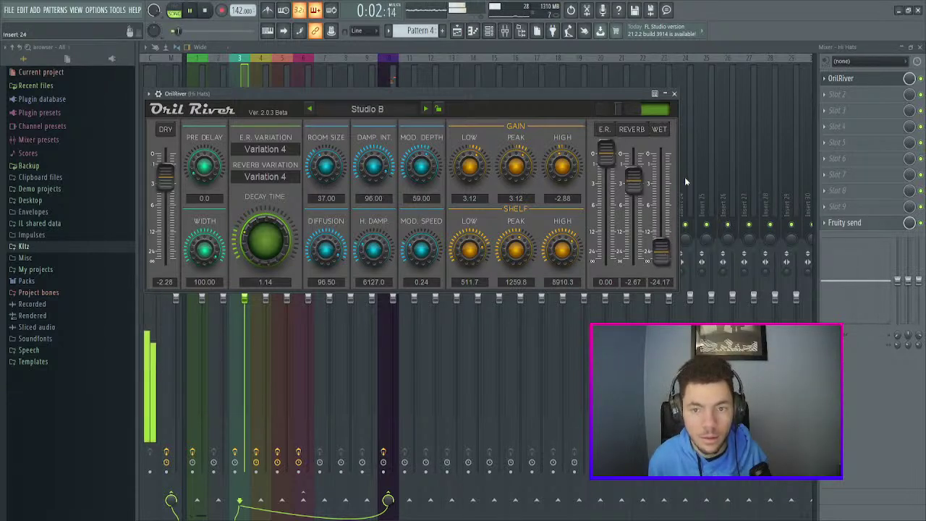
pyautogui.click(674, 95)
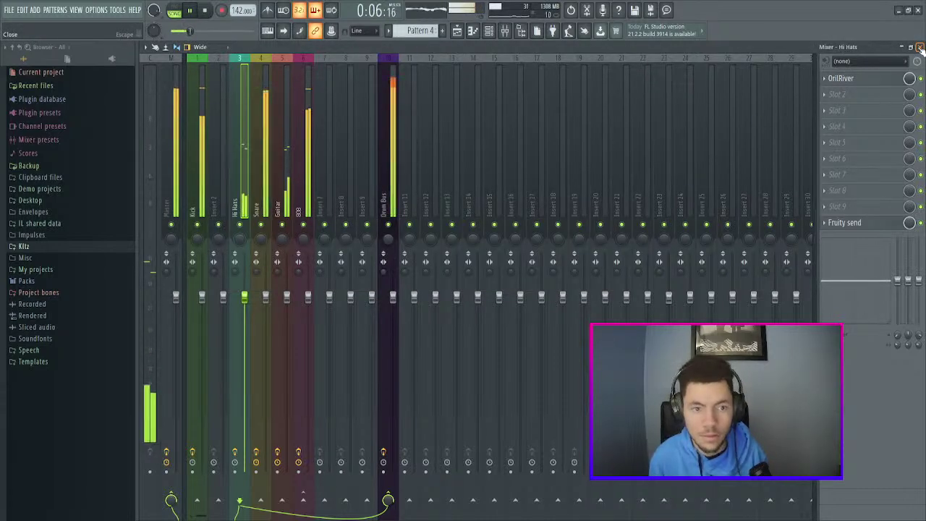
pyautogui.press('space')
# - Try the Small Hall and Large Room reverb presets on the hi-hats, each with the wet level at about -21 dB
pyautogui.click(869, 84)
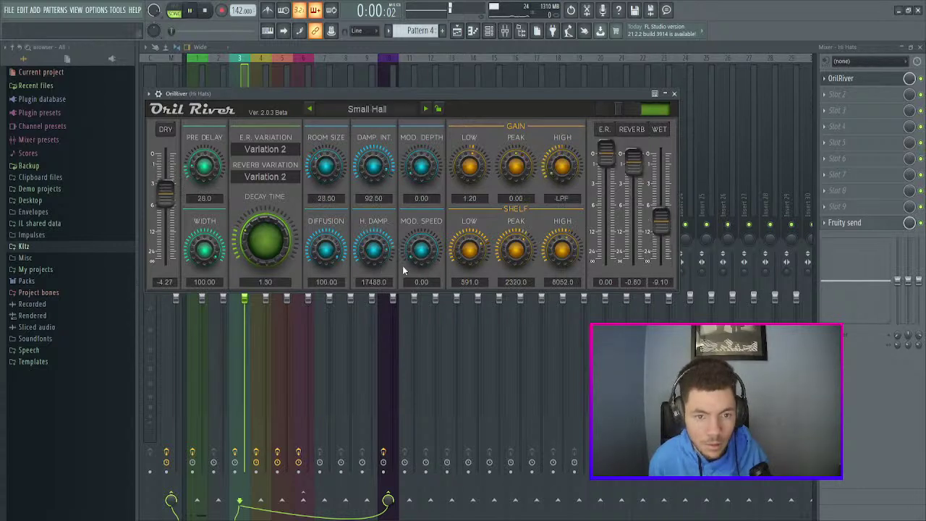
pyautogui.moveTo(662, 234); pyautogui.dragTo(663, 254)
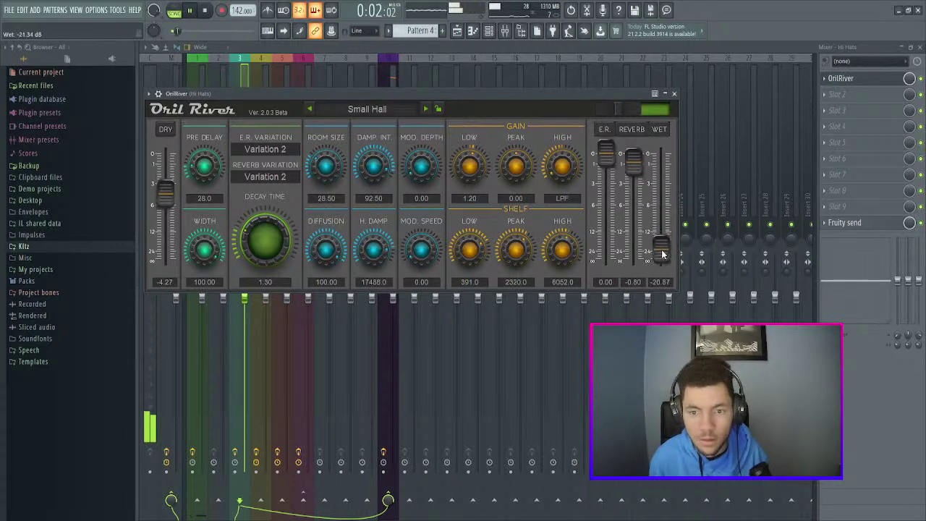
pyautogui.press('space')
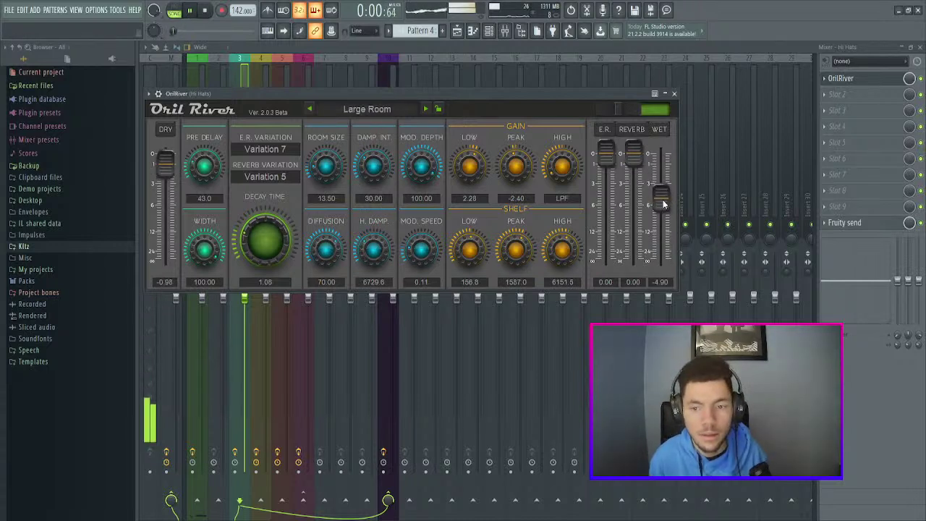
pyautogui.moveTo(662, 200); pyautogui.dragTo(663, 255)
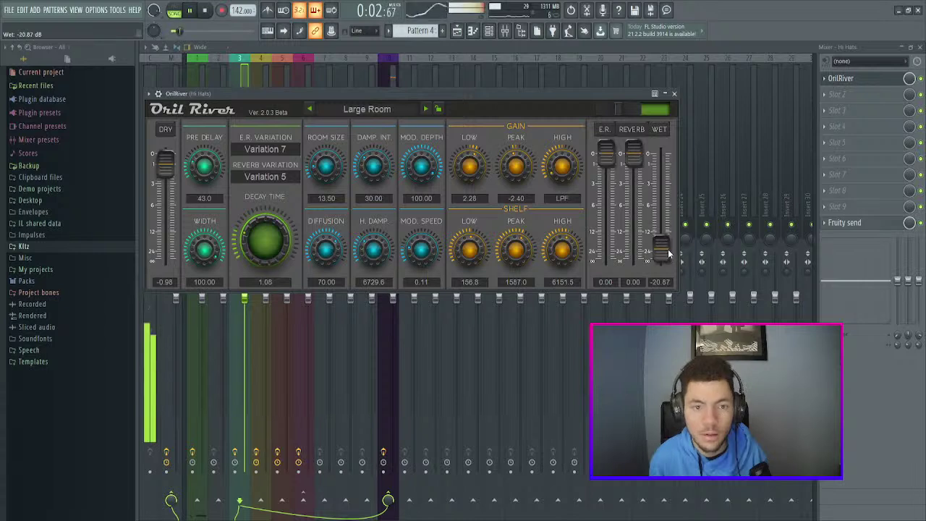
# - Choose the Little Room reverb preset for the hi-hats and set its wet level to about -17 dB while listening
pyautogui.click(374, 181)
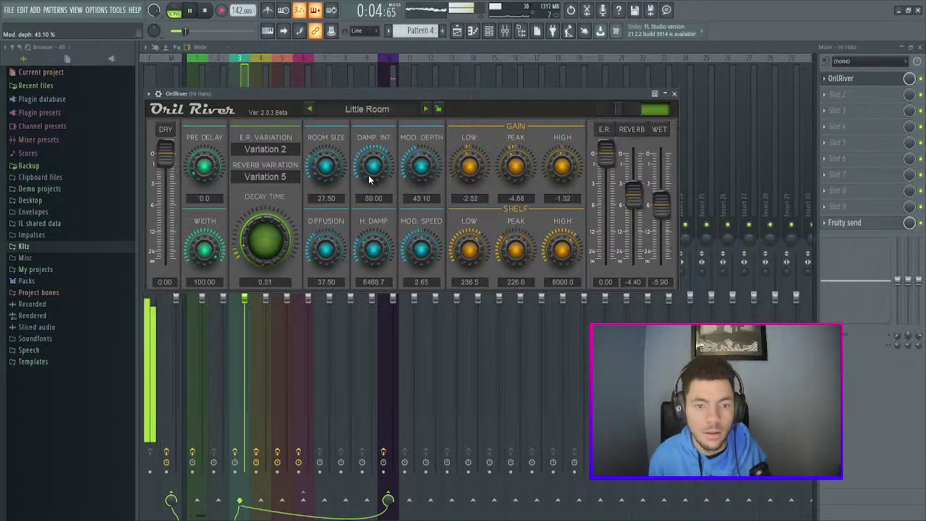
pyautogui.click(206, 11)
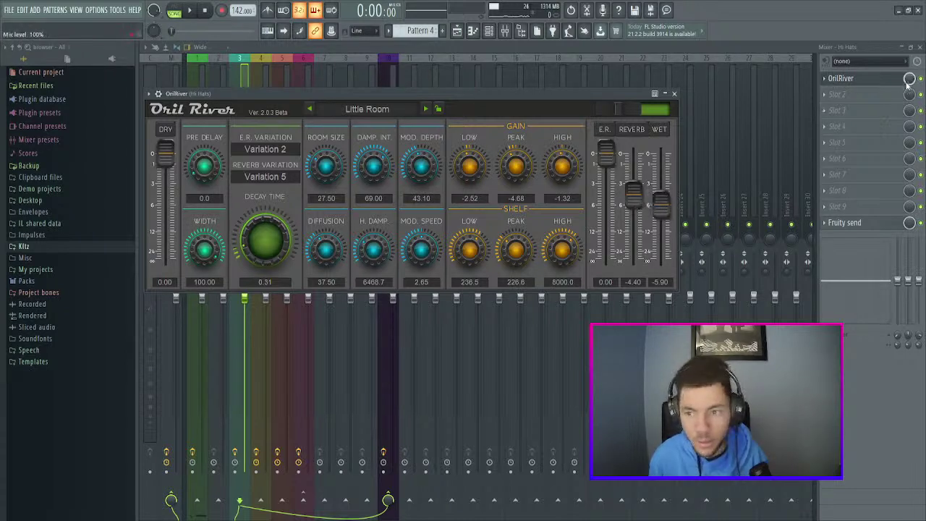
pyautogui.moveTo(666, 207); pyautogui.dragTo(670, 244)
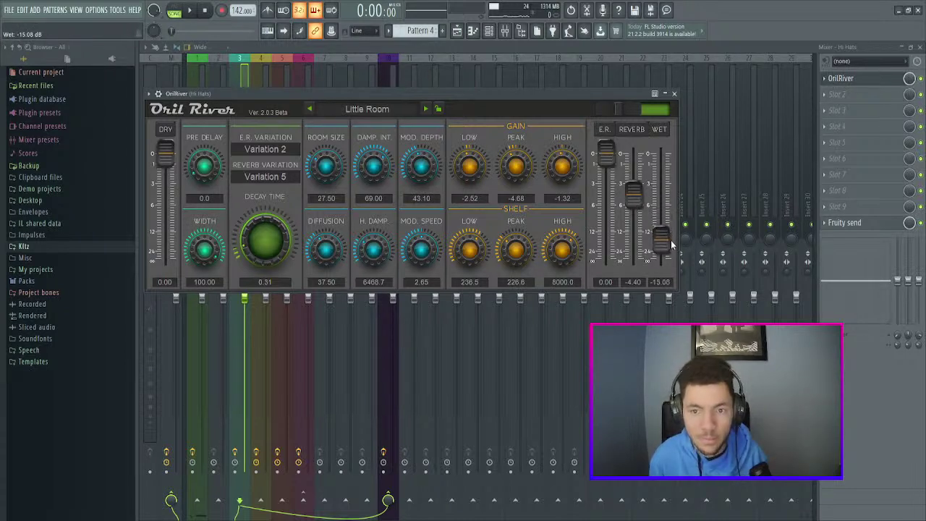
pyautogui.press('space')
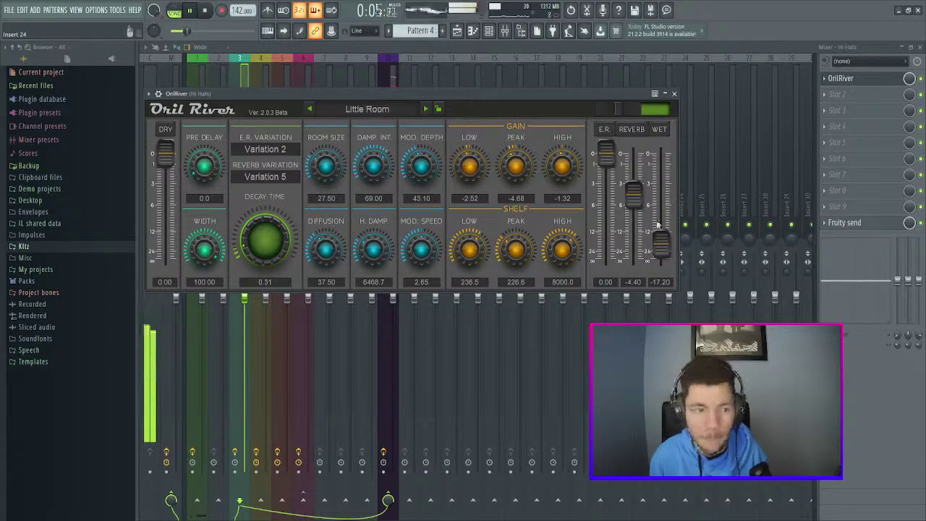
# - Try lowering the mix level of the OrilRiver effect on the Hi Hats insert during playback
pyautogui.moveTo(909, 78); pyautogui.dragTo(909, 128)
pyautogui.scroll(-1, 908, 80)
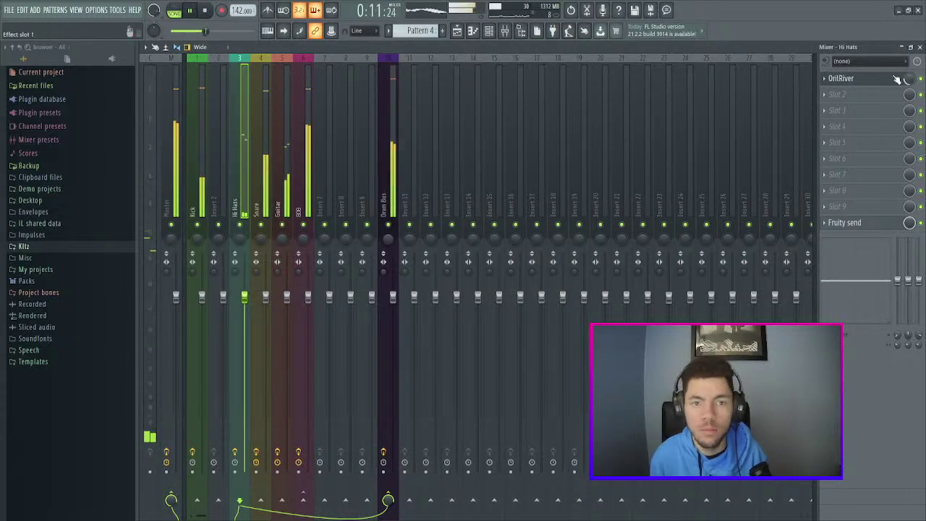
pyautogui.press('space')
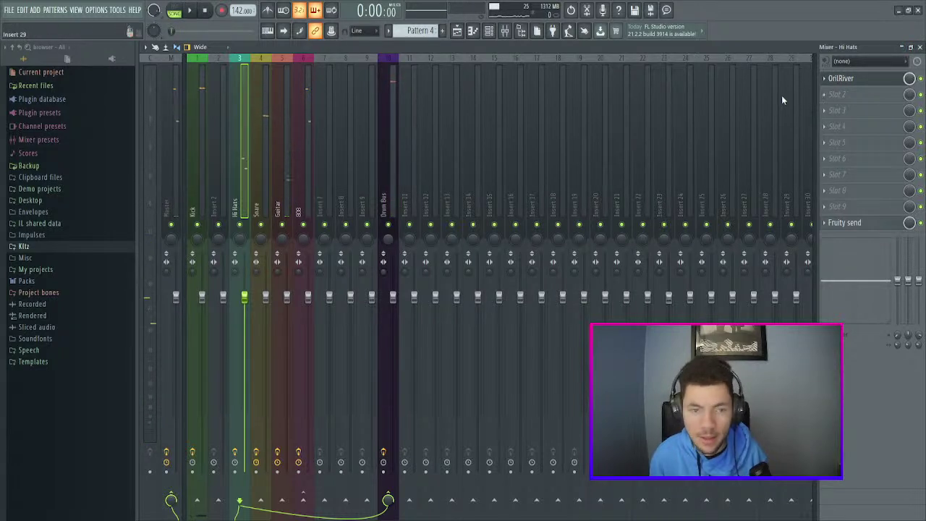
# - Display the channel rack, open the Hi Hat folder of the Ultimate NY Drill kit in the browser and preview several hi-hat samples
pyautogui.click(489, 32)
pyautogui.click(89, 246)
pyautogui.scroll(-5, 94, 217)
pyautogui.click(101, 92)
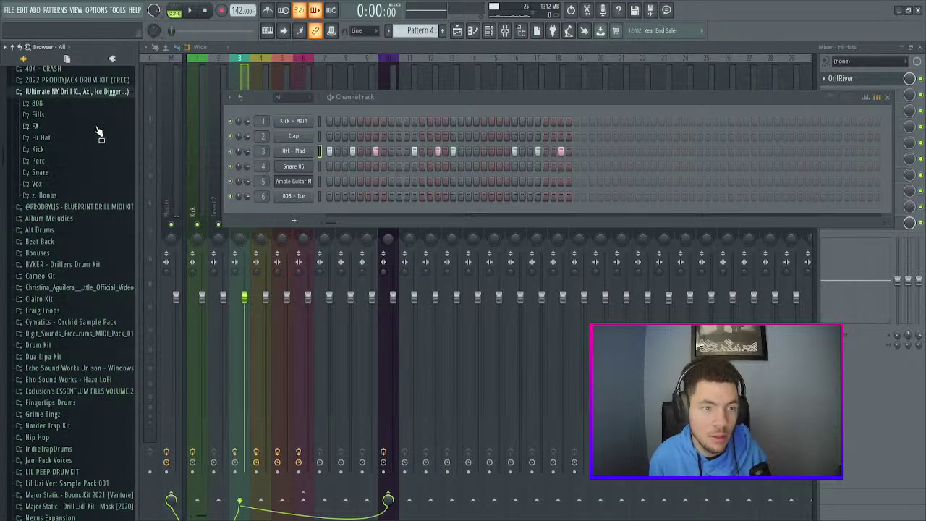
pyautogui.click(85, 138)
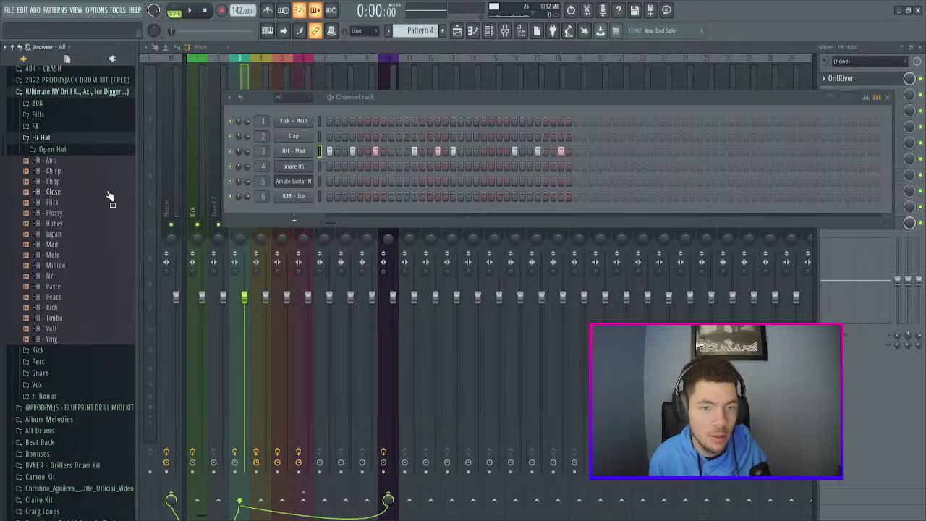
pyautogui.click(66, 254)
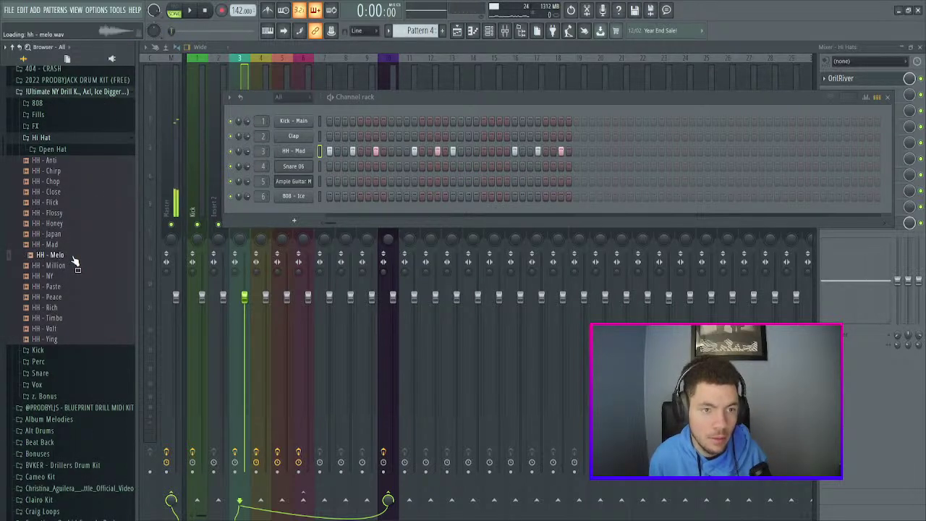
pyautogui.click(71, 225)
pyautogui.click(72, 215)
pyautogui.click(73, 205)
pyautogui.click(76, 216)
# - Try replacing the HH - Mad channel's sample with HH - Flossy and audition it in the arrangement
pyautogui.moveTo(79, 220); pyautogui.dragTo(297, 151)
pyautogui.press('space')
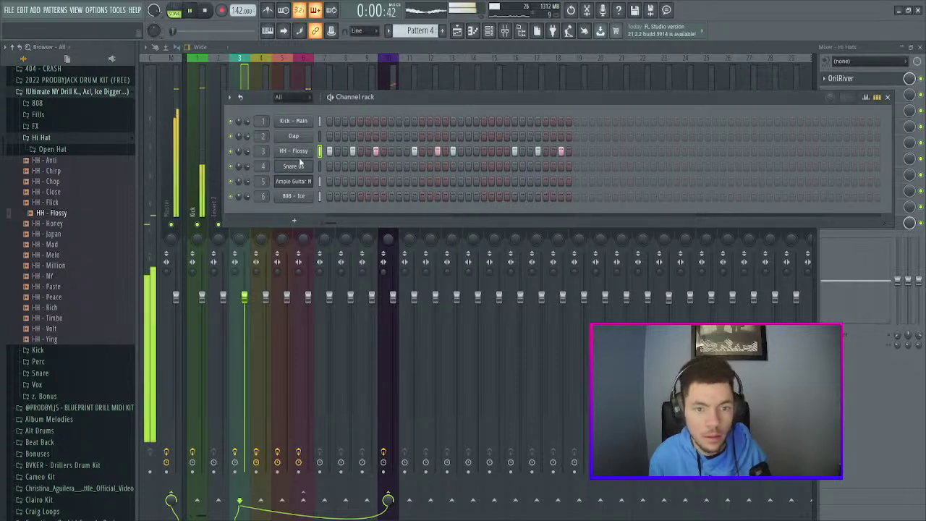
pyautogui.press('space')
# - Replace the hi-hat channel's sample with HH - Flick and audition it in the arrangement
pyautogui.click(57, 203)
pyautogui.moveTo(57, 202); pyautogui.dragTo(293, 154)
pyautogui.press('space')
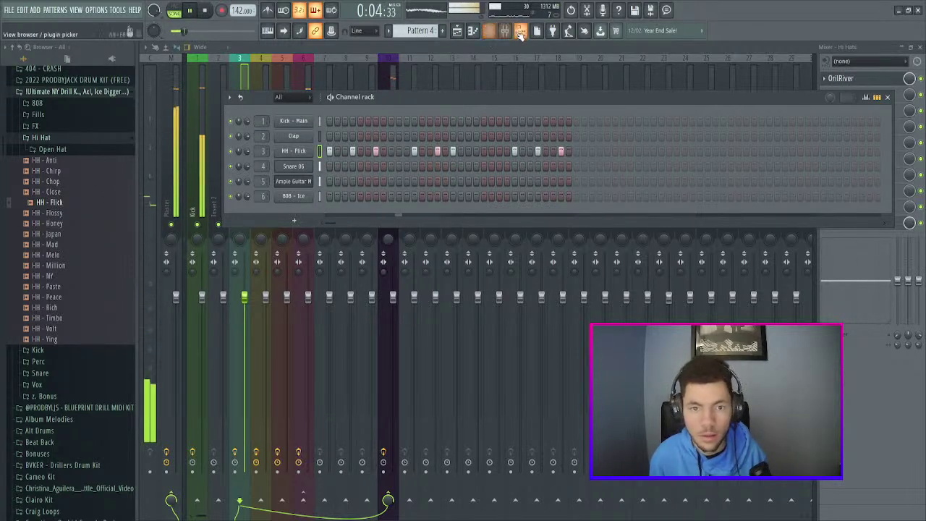
pyautogui.press('space')
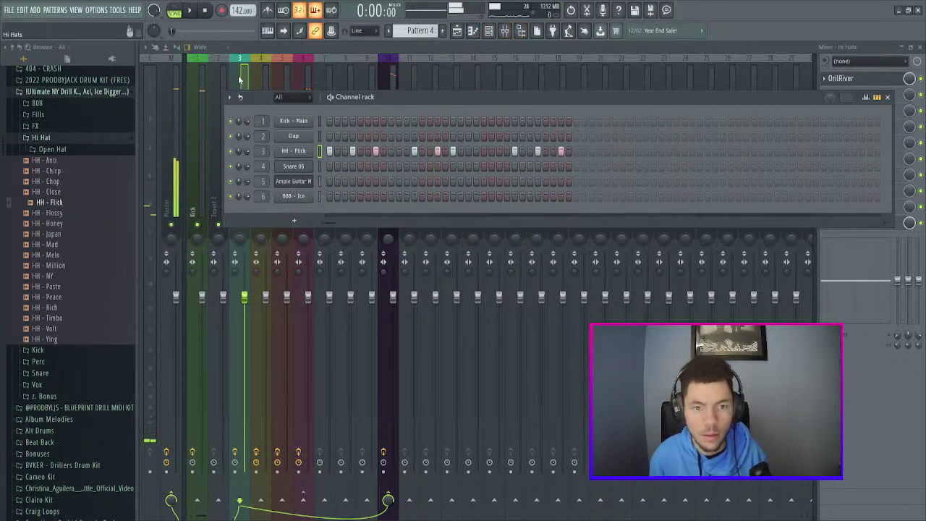
# - Move OrilRiver to the second Hi Hats slot, add Fruity parametric EQ 2 before it and lower its high shelf to about -13 dB
pyautogui.click(826, 84)
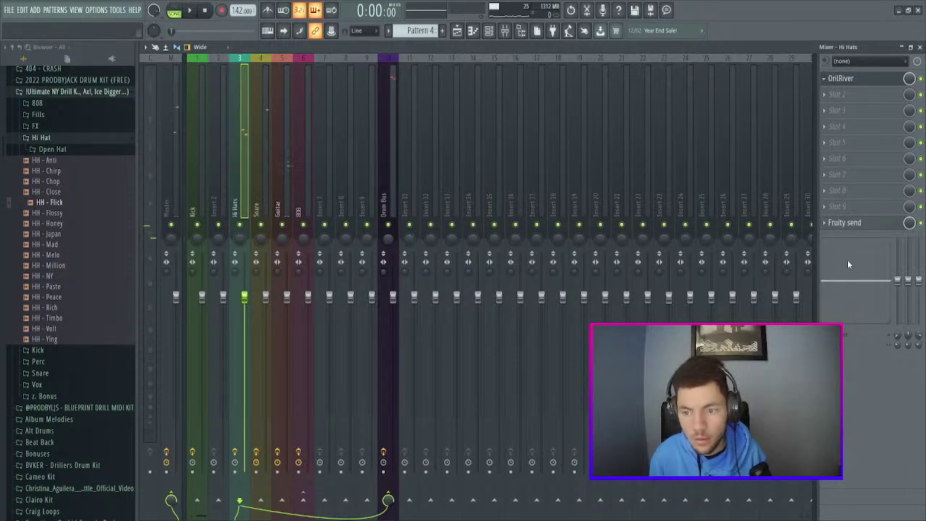
pyautogui.moveTo(839, 78); pyautogui.dragTo(851, 94)
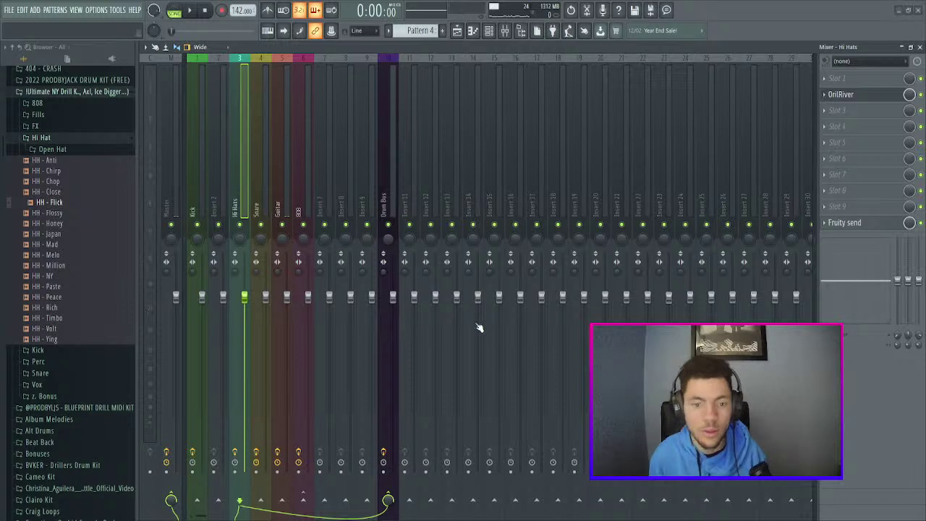
pyautogui.moveTo(329, 188); pyautogui.dragTo(338, 220)
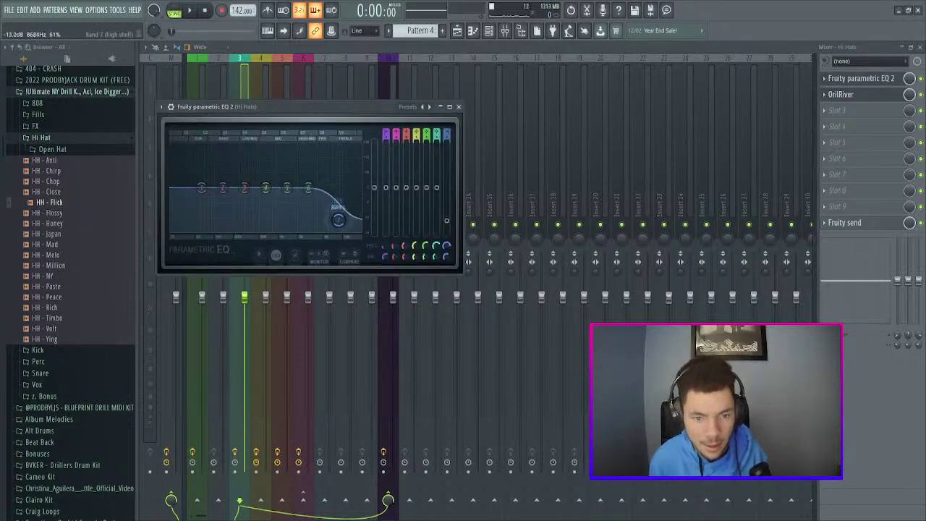
# - Turn the hi-hat EQ's high shelf into a low-pass filter and set its cutoff to about 14.3 kHz during playback
pyautogui.scroll(-5, 338, 219)
pyautogui.moveTo(338, 219); pyautogui.dragTo(333, 188)
pyautogui.press('space')
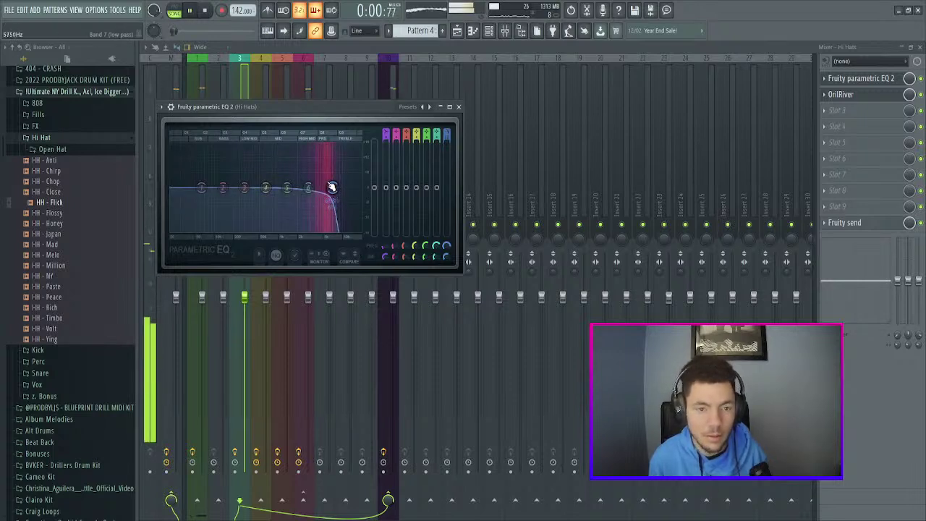
pyautogui.scroll(-3, 333, 190)
pyautogui.moveTo(333, 191); pyautogui.dragTo(350, 188)
pyautogui.scroll(3, 348, 189)
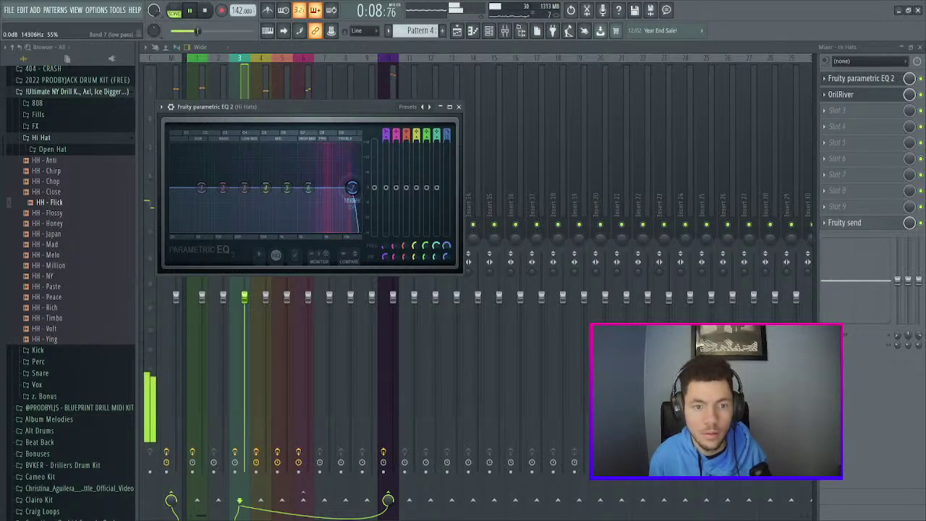
pyautogui.press('space')
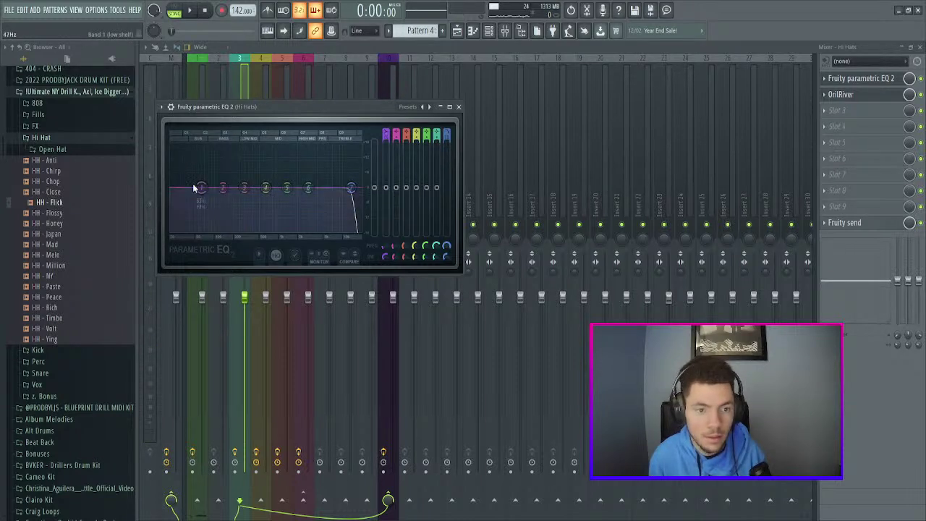
# - Try band 1 of the hi-hat EQ as a high-pass close below a low-pass at about 13.9 kHz during playback
pyautogui.click(255, 245)
pyautogui.moveTo(202, 190); pyautogui.dragTo(328, 190)
pyautogui.press('space')
pyautogui.moveTo(328, 194); pyautogui.dragTo(324, 188)
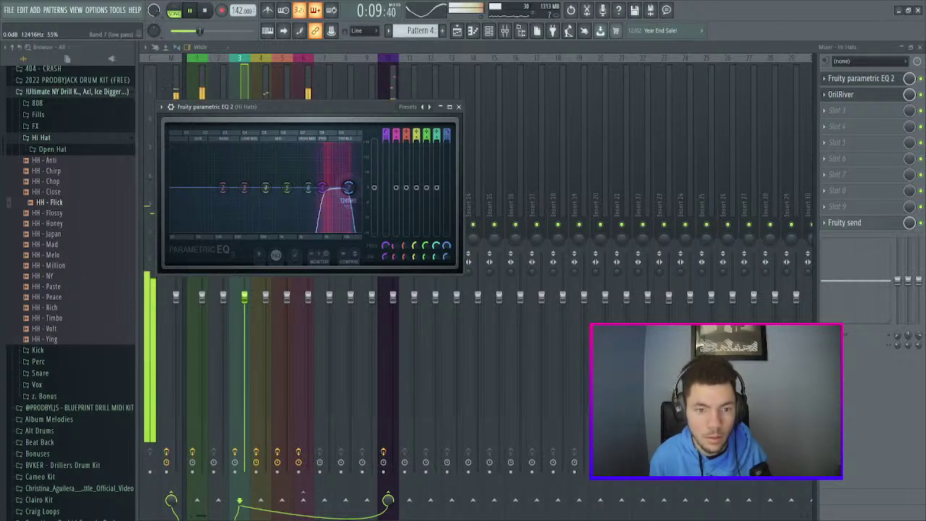
pyautogui.moveTo(350, 192); pyautogui.dragTo(352, 191)
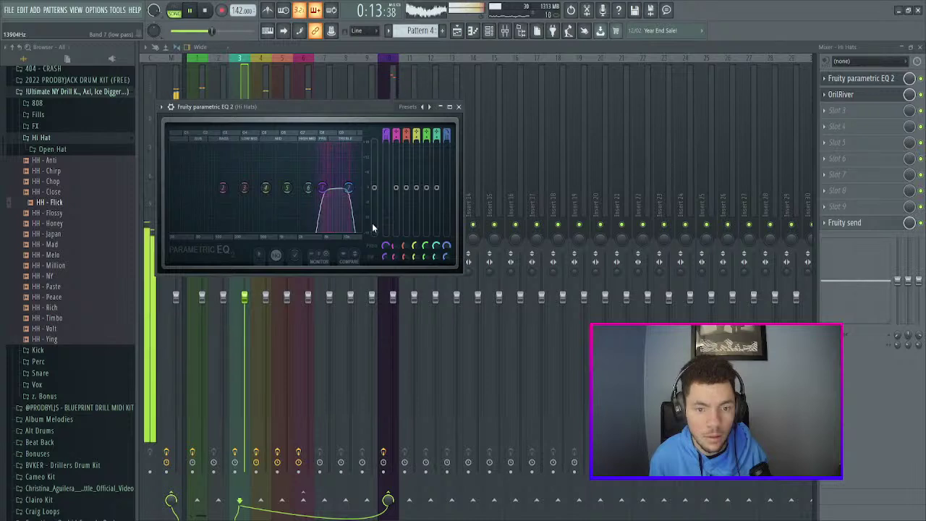
# - Lower the hi-hat EQ's high-pass and low-pass cutoffs, cut band 6 around 6.8 kHz and close the EQ
pyautogui.moveTo(348, 188); pyautogui.dragTo(233, 189)
pyautogui.scroll(-2, 329, 174)
pyautogui.scroll(-5, 328, 173)
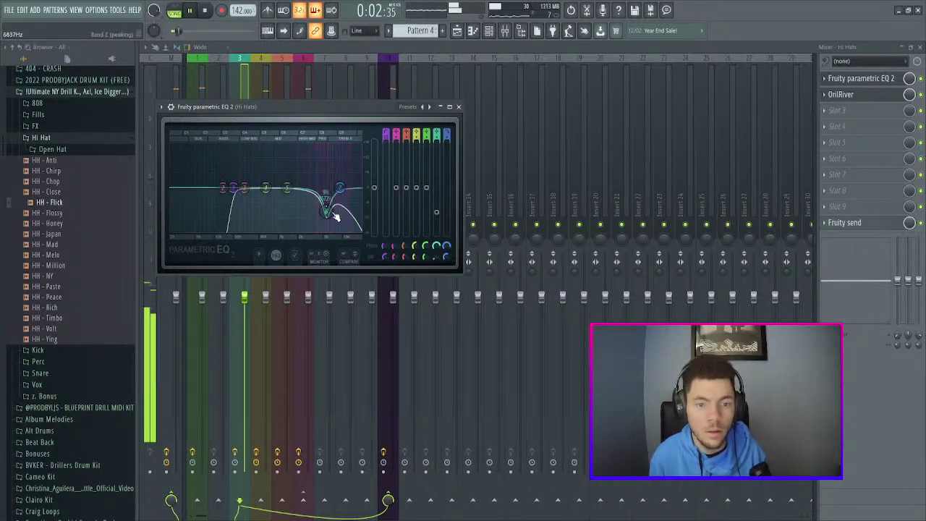
pyautogui.click(458, 106)
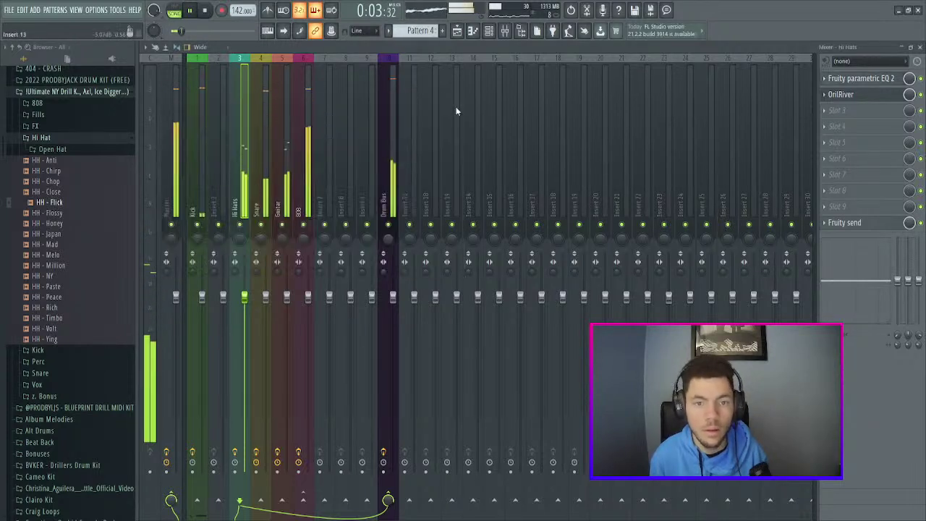
# - Close the channel rack and mixer to return to the playlist, collapse the browser's kit folders and stop playback
pyautogui.click(489, 31)
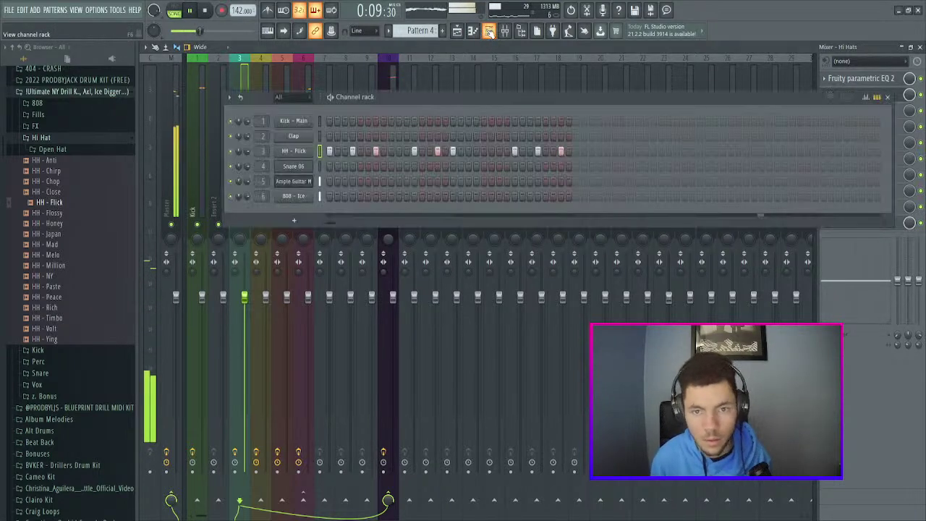
pyautogui.click(888, 97)
pyautogui.click(919, 47)
pyautogui.press('Escape')
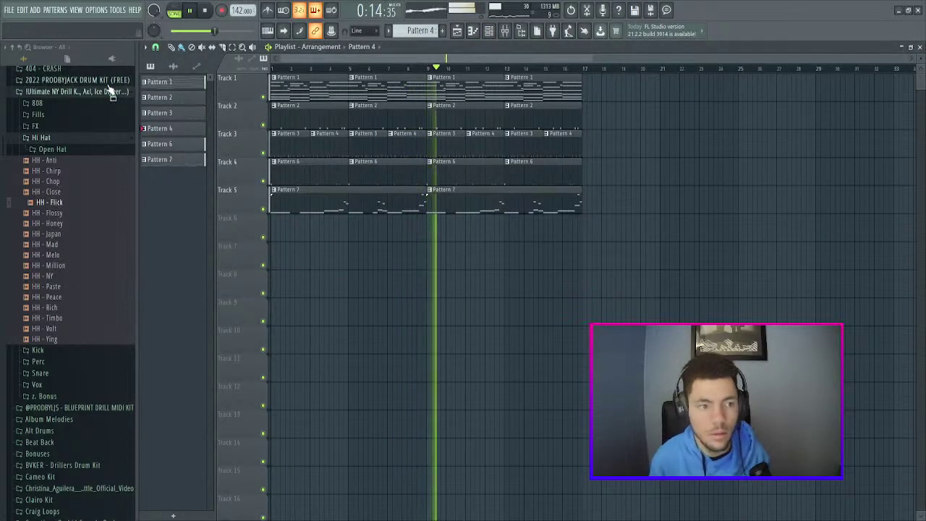
pyautogui.click(57, 92)
pyautogui.scroll(5, 118, 165)
pyautogui.click(125, 248)
pyautogui.press('space')
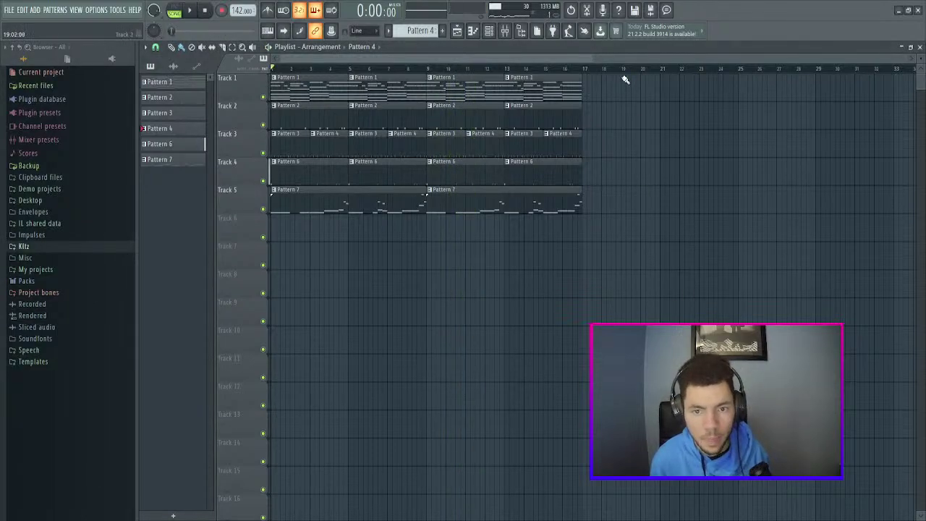
# - Duplicate all playlist clips from bars 1–16 so the arrangement repeats from bar 17
pyautogui.moveTo(627, 80); pyautogui.dragTo(182, 268)
pyautogui.hotkey('ctrl', 'b')
pyautogui.click(619, 114)
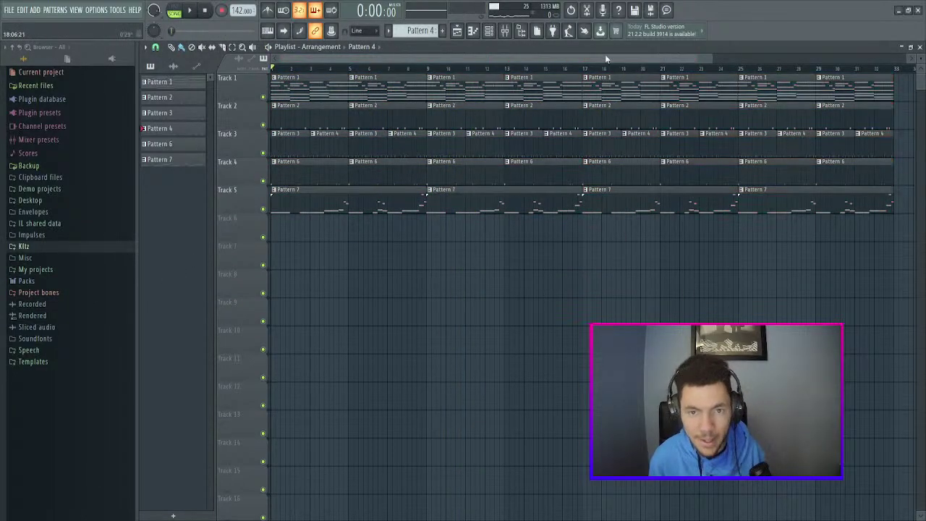
# - Replace the Master mixer track's Fruity Limiter with Fruity parametric EQ 2 followed by Patcher
pyautogui.click(504, 30)
pyautogui.click(172, 168)
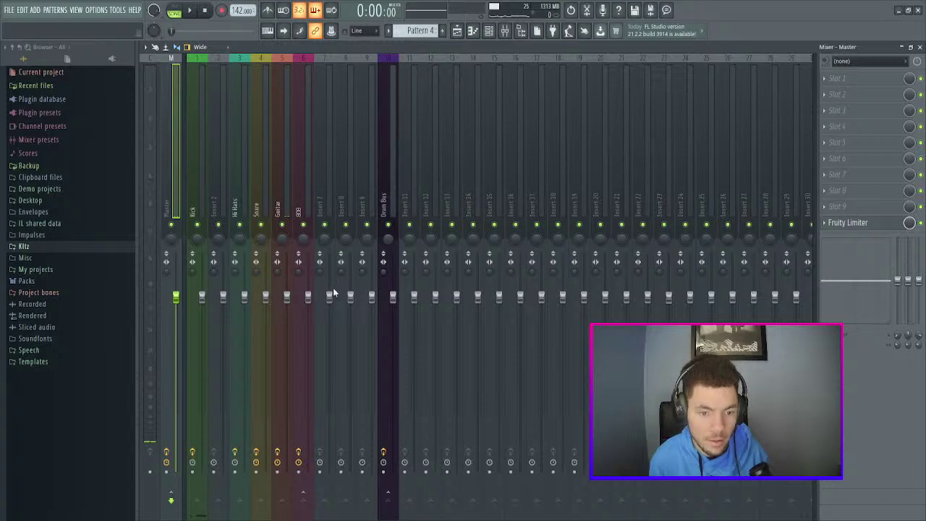
pyautogui.click(902, 47)
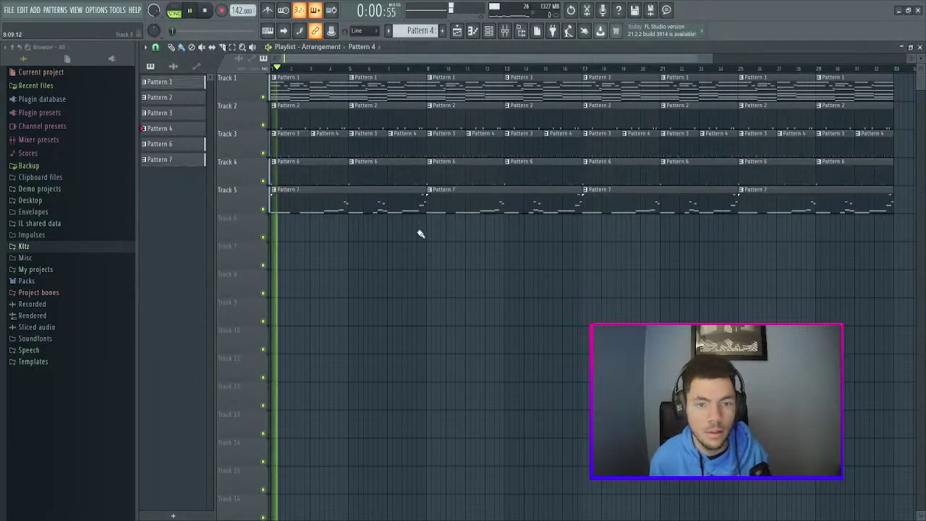
pyautogui.press('F9')
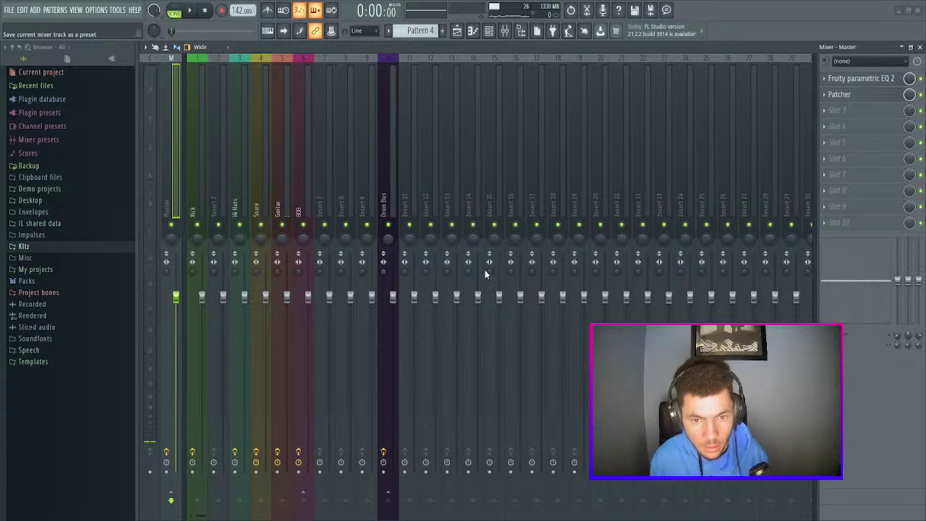
# - Audition the arrangement through the new Master effects and inspect the Patcher routing and the EQ curve
pyautogui.press('space')
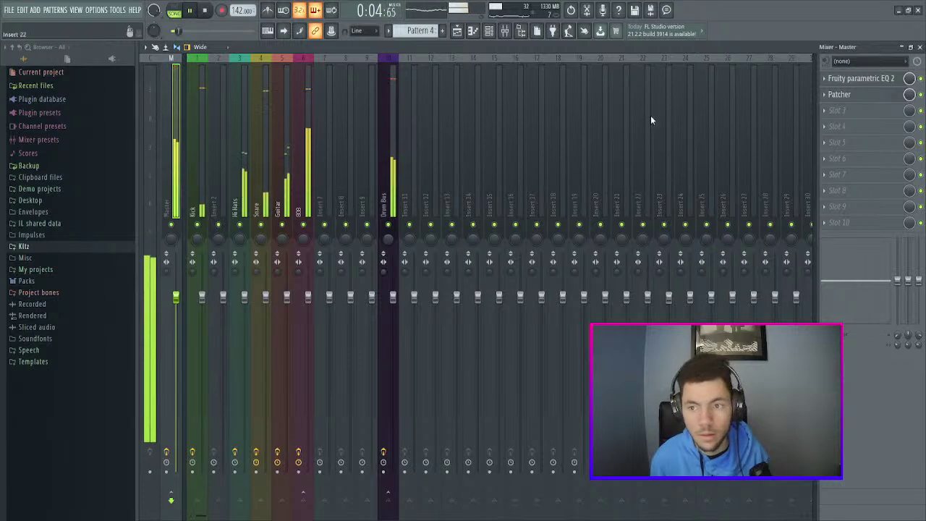
pyautogui.click(863, 94)
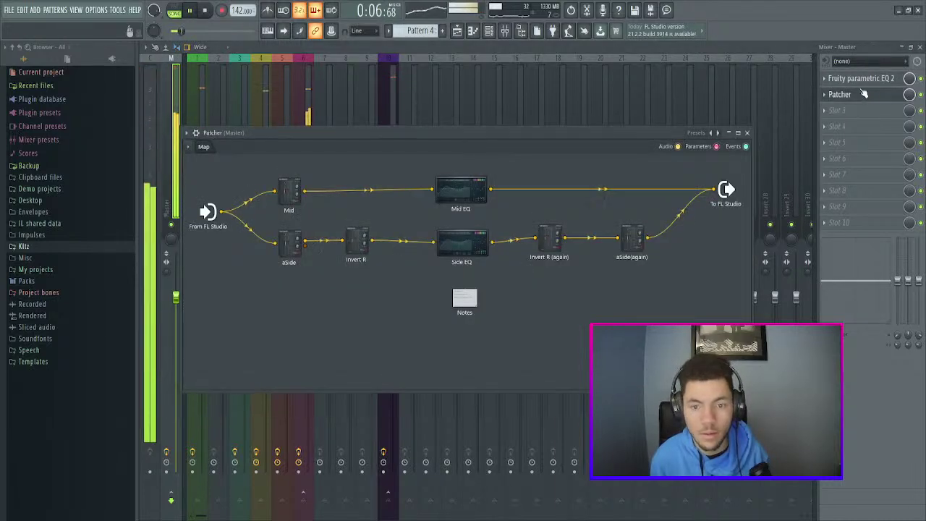
pyautogui.click(853, 79)
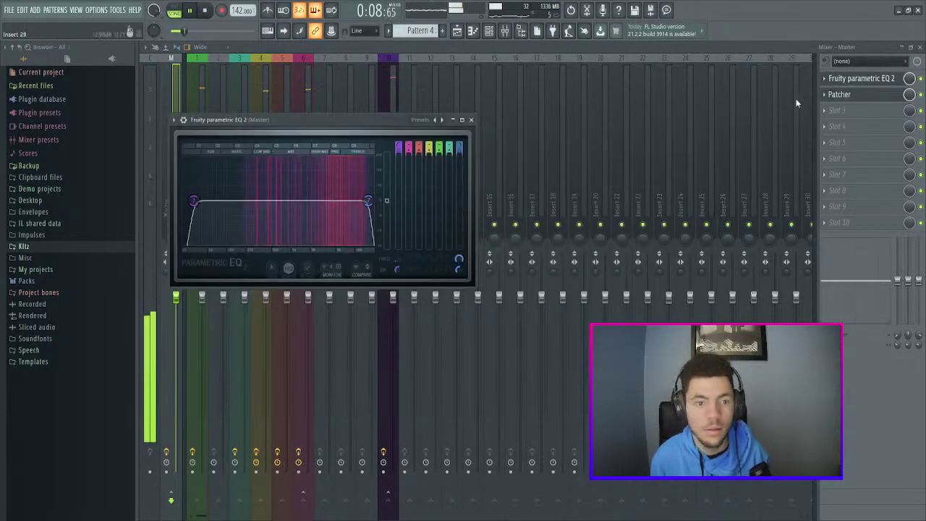
pyautogui.click(471, 119)
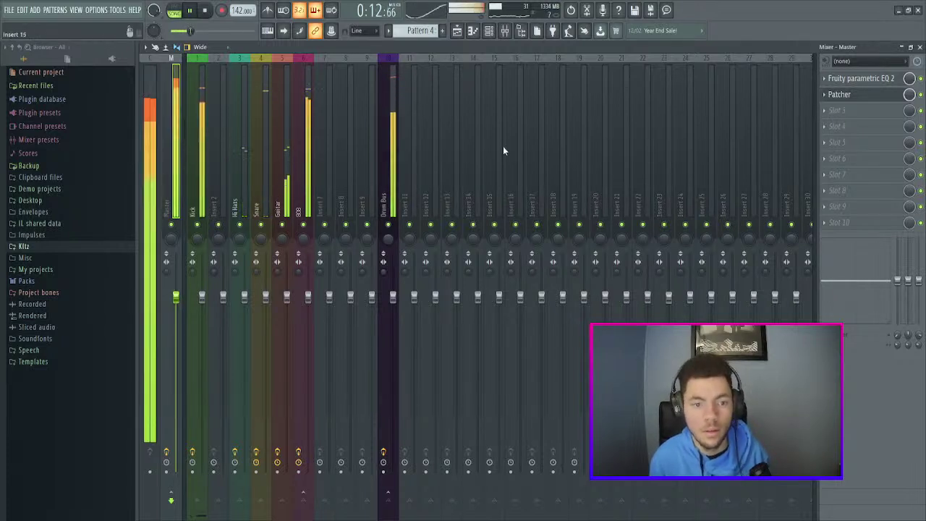
pyautogui.press('space')
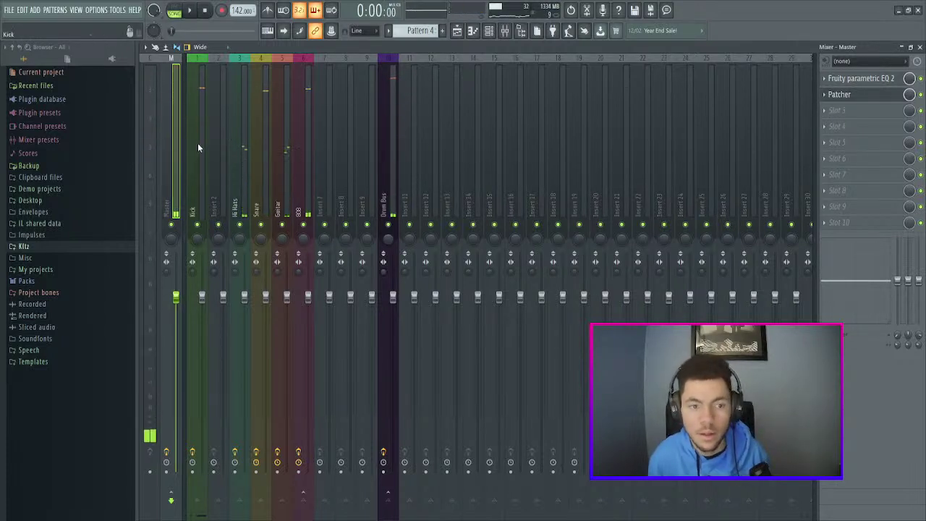
# - Close the mixer, solo Track 4 in the playlist and start playback
pyautogui.click(201, 154)
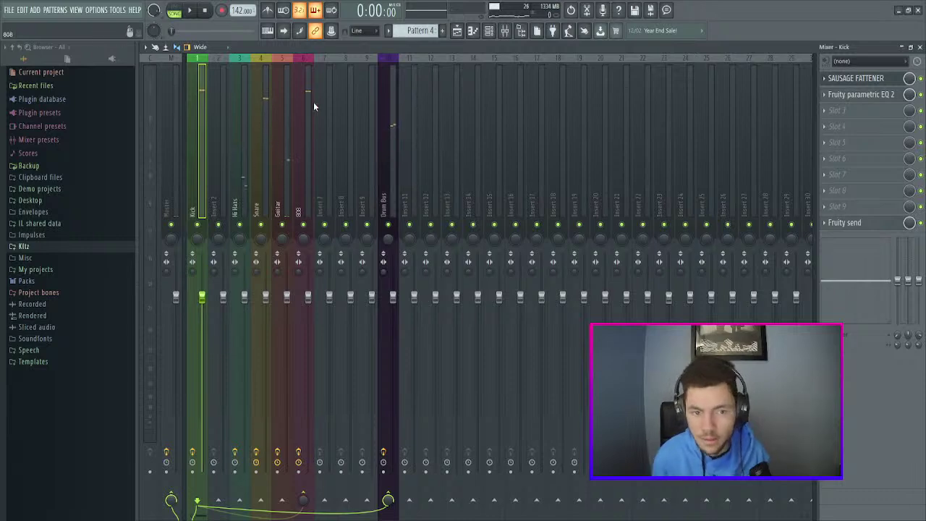
pyautogui.click(902, 47)
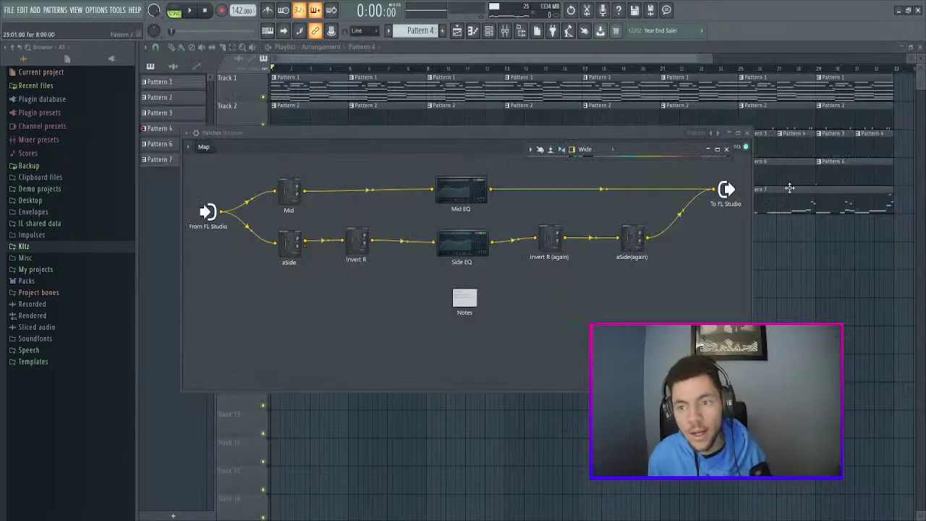
pyautogui.rightClick(834, 302)
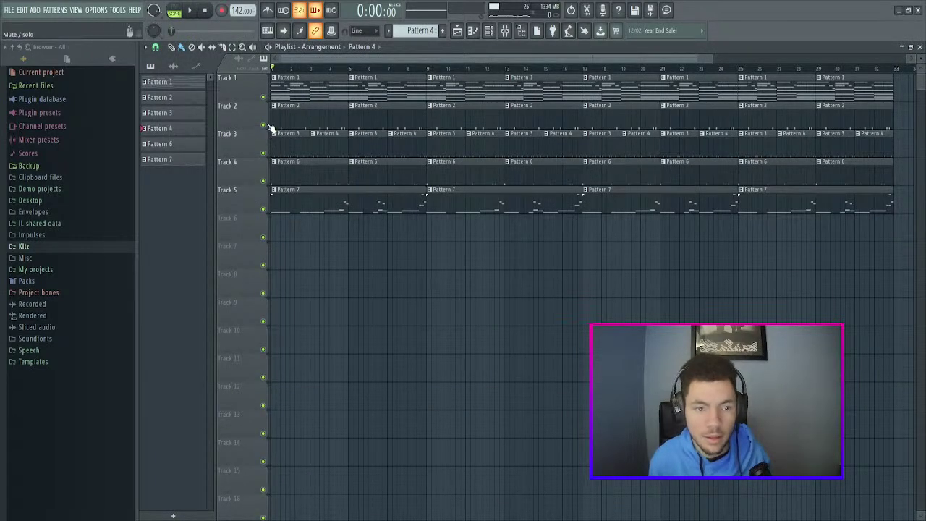
pyautogui.rightClick(263, 181)
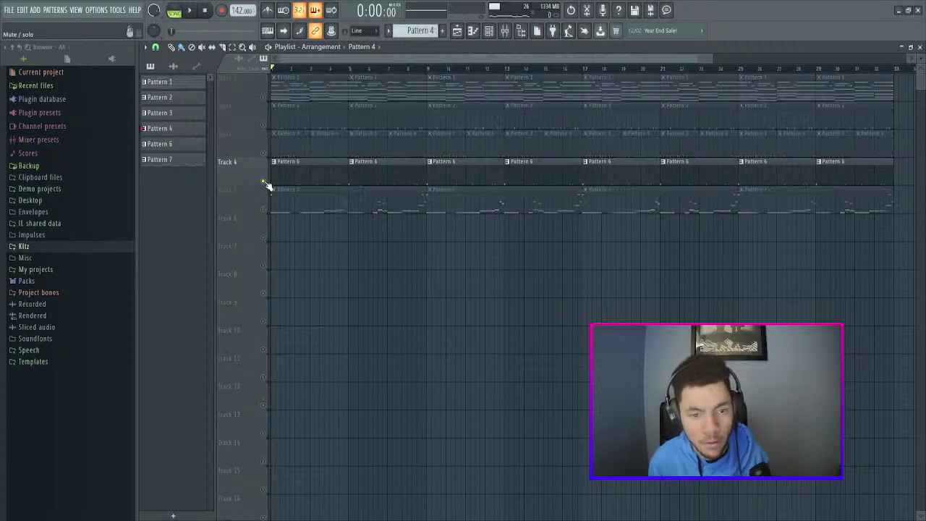
pyautogui.press('space')
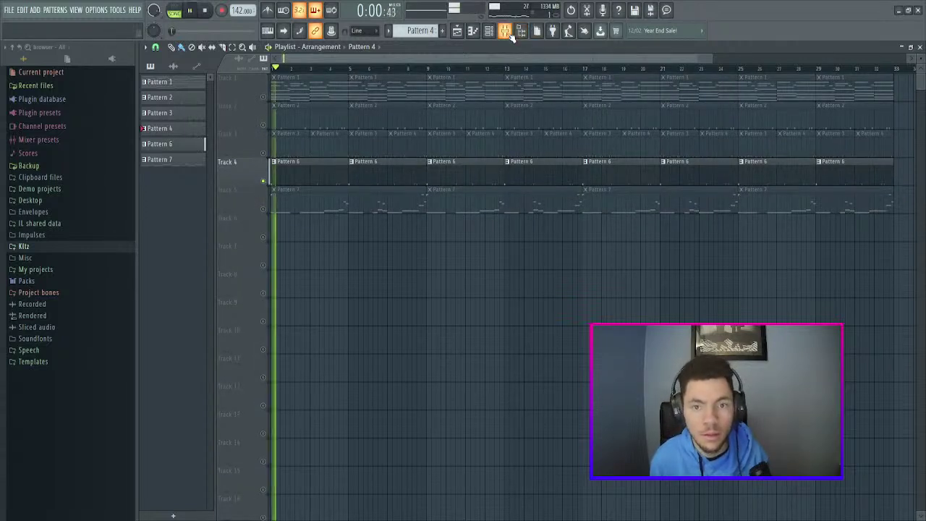
# - Lower the Kick mixer track's fader to around the halfway mark while the soloed Track 4 plays
pyautogui.click(505, 32)
pyautogui.click(719, 150)
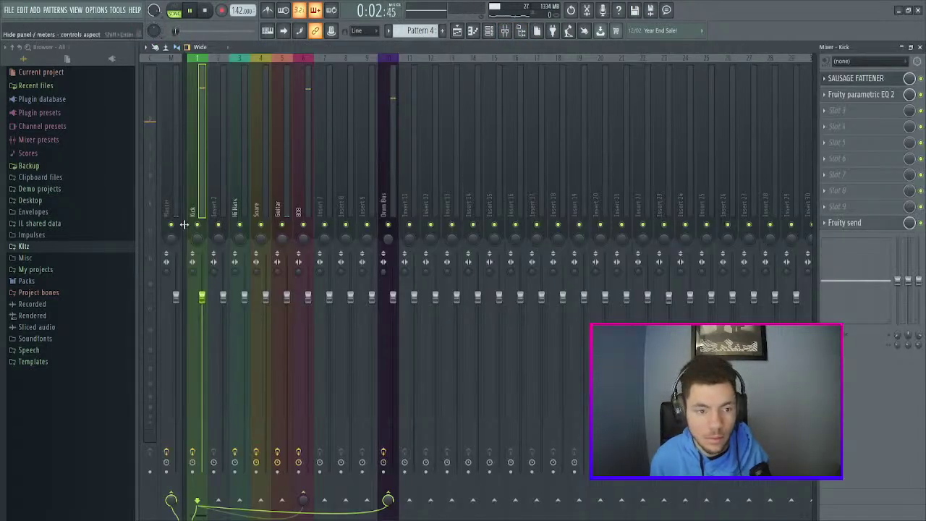
pyautogui.moveTo(204, 302); pyautogui.dragTo(201, 311)
pyautogui.moveTo(202, 356); pyautogui.dragTo(201, 422)
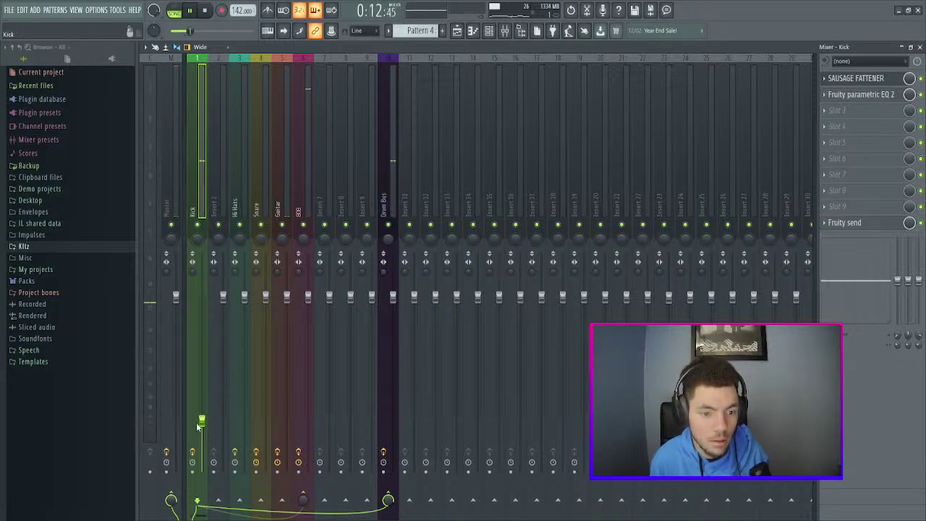
pyautogui.moveTo(202, 420); pyautogui.dragTo(202, 382)
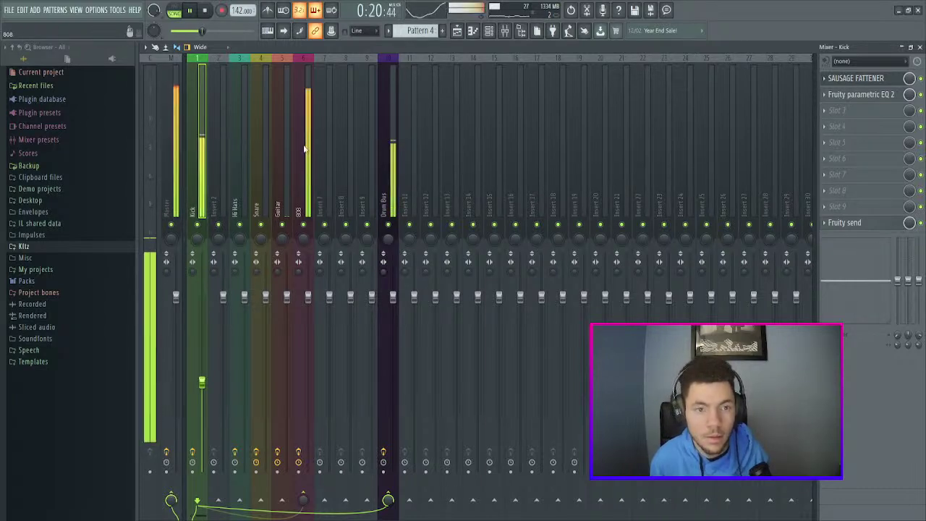
# - Lower the Drum Bus fader to 50% (-12.7 dB) and stop playback
pyautogui.click(167, 154)
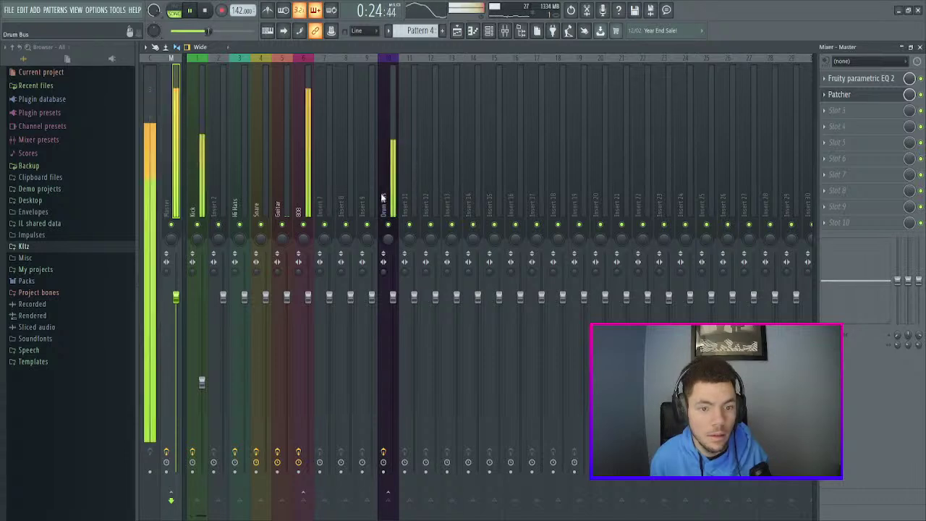
pyautogui.click(391, 157)
pyautogui.press('space')
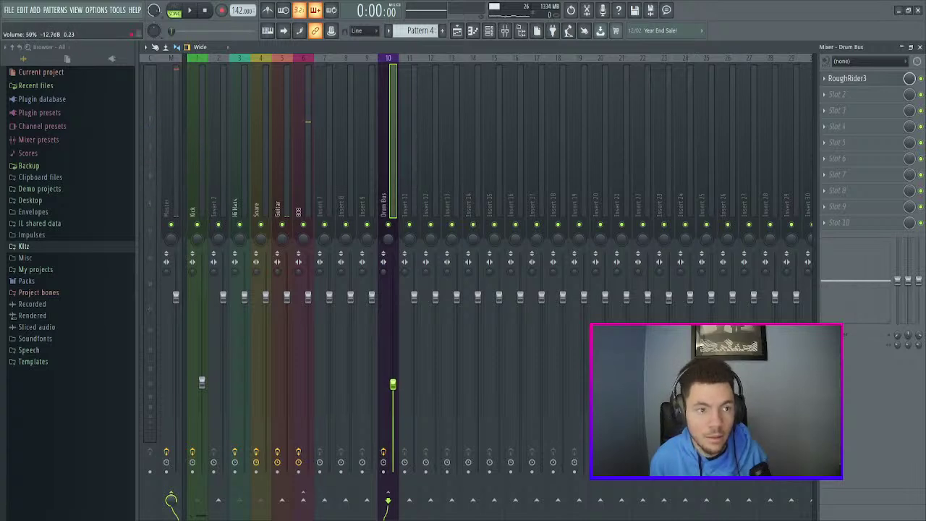
# - Play the soloed track and check the levels on the Kick, Master and Current mixer tracks
pyautogui.press('space')
pyautogui.click(193, 178)
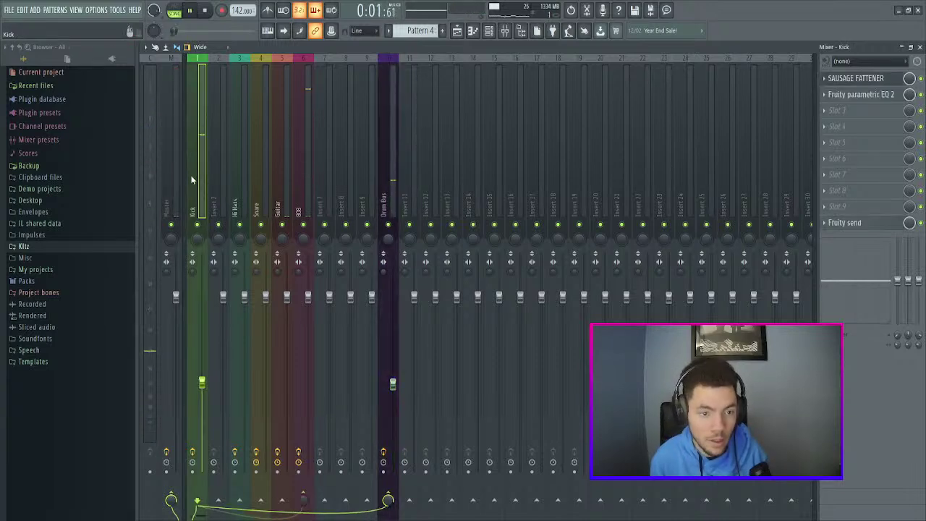
pyautogui.click(180, 185)
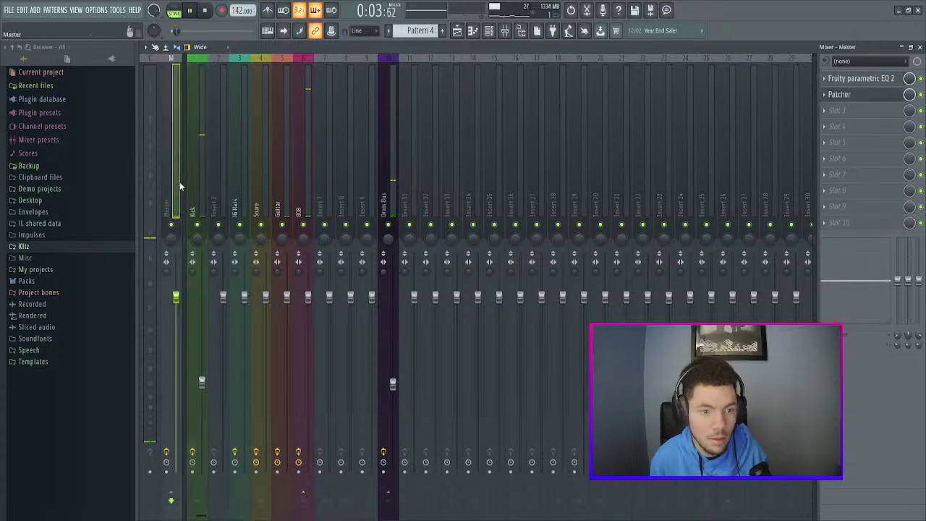
pyautogui.click(154, 160)
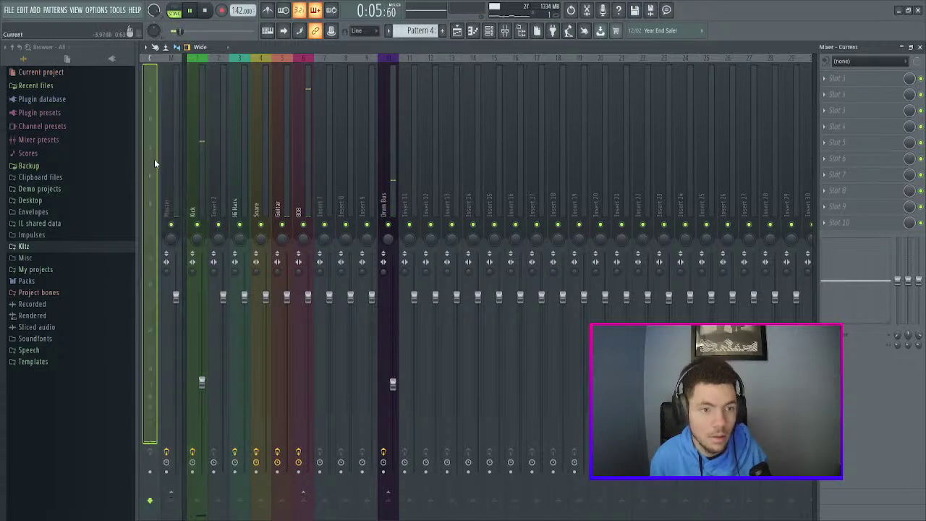
pyautogui.click(192, 174)
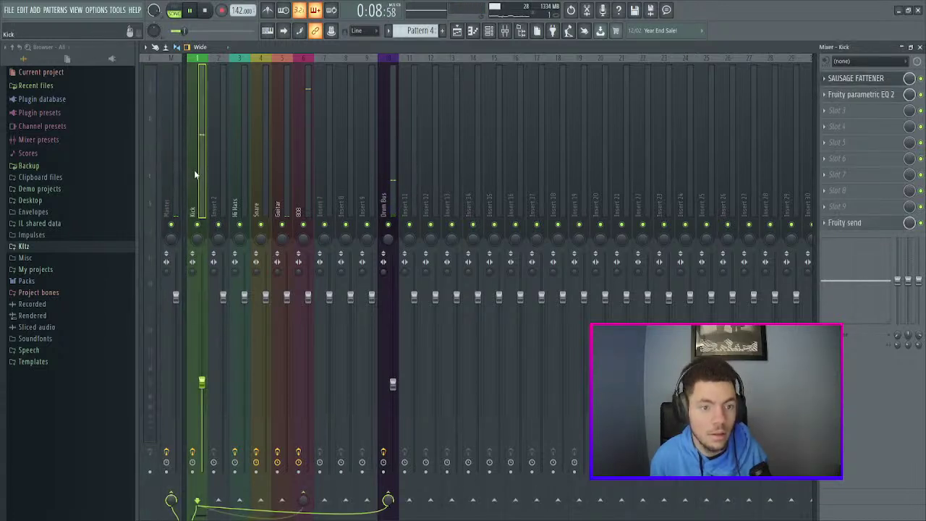
# - Solo Track 3 with the hi-hat clips in the playlist and start playback
pyautogui.click(237, 145)
pyautogui.click(459, 31)
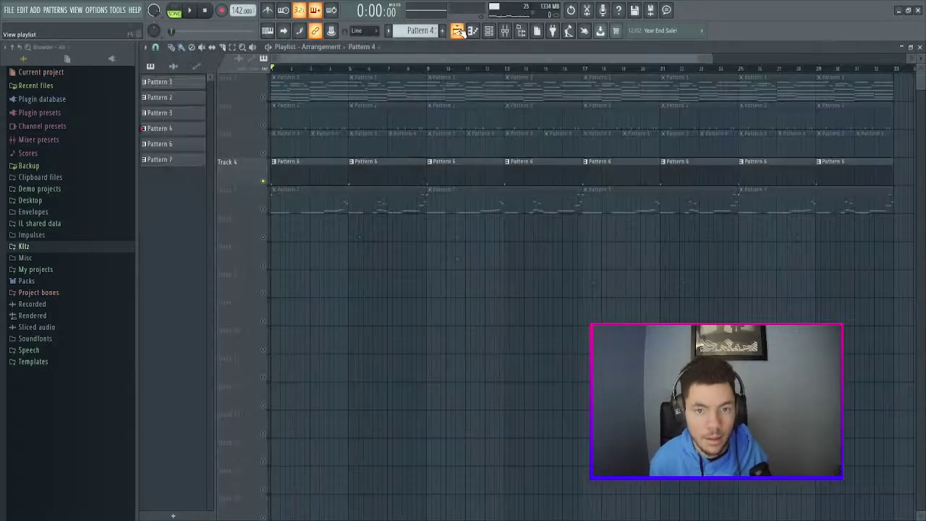
pyautogui.press('space')
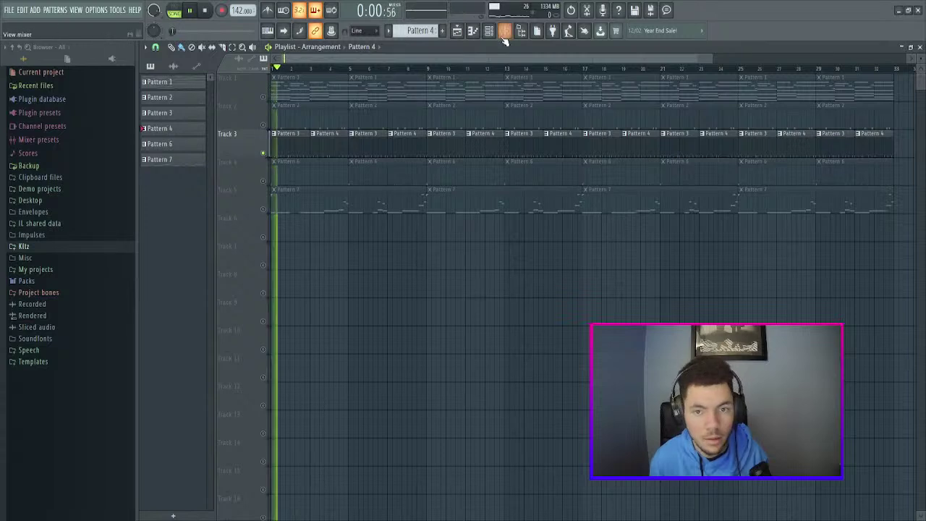
# - Lower the Hi Hats mixer track's fader moderately below its default level and stop playback
pyautogui.press('F9')
pyautogui.moveTo(243, 297); pyautogui.dragTo(244, 332)
pyautogui.press('space')
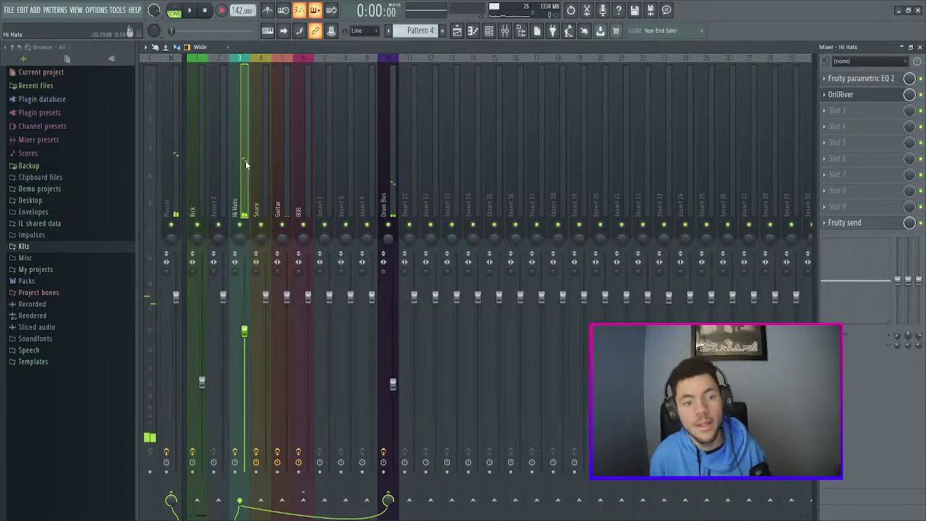
# - Switch the playlist solo from Track 3 to Track 2 with the Pattern 2 clips and start playback
pyautogui.click(471, 30)
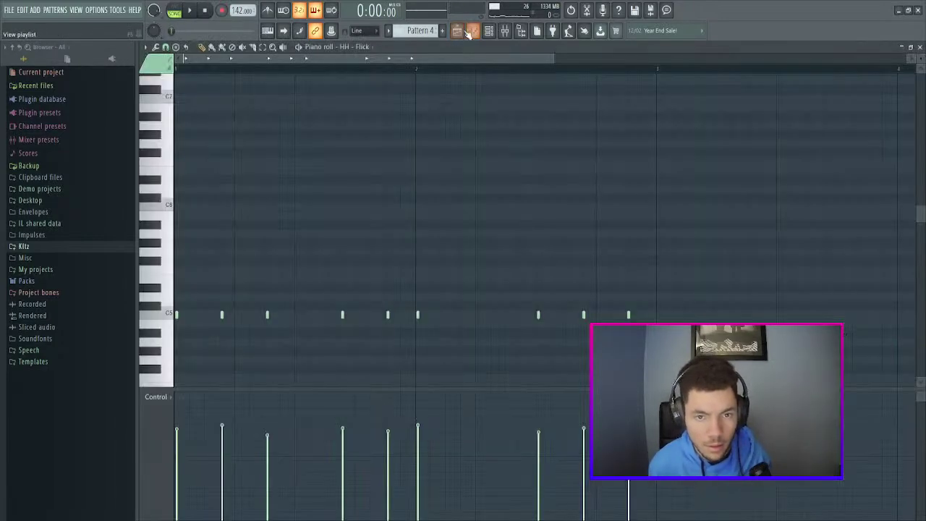
pyautogui.click(460, 30)
pyautogui.click(262, 154)
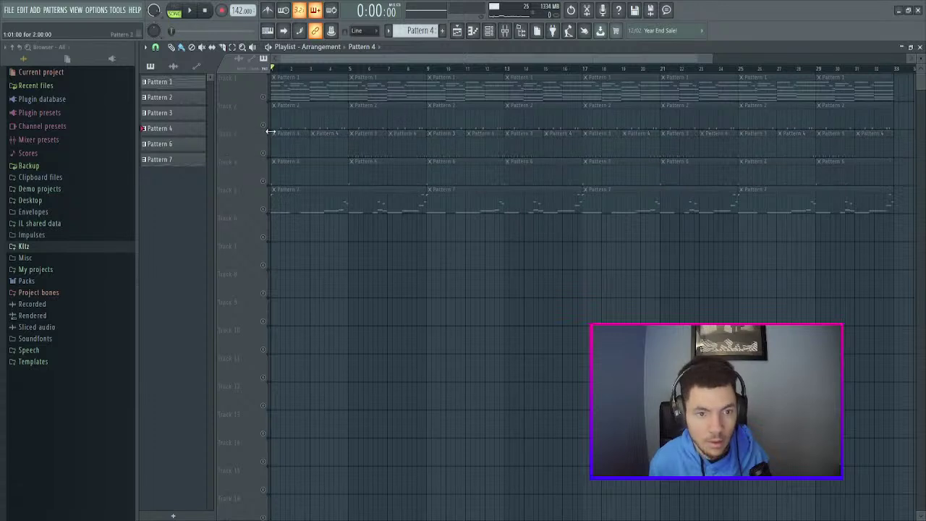
pyautogui.click(263, 125)
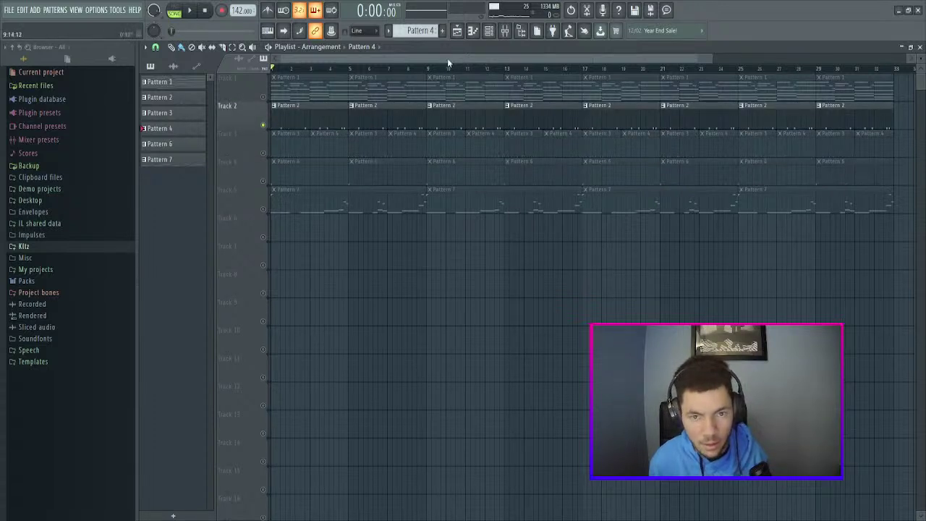
pyautogui.click(489, 30)
pyautogui.press('space')
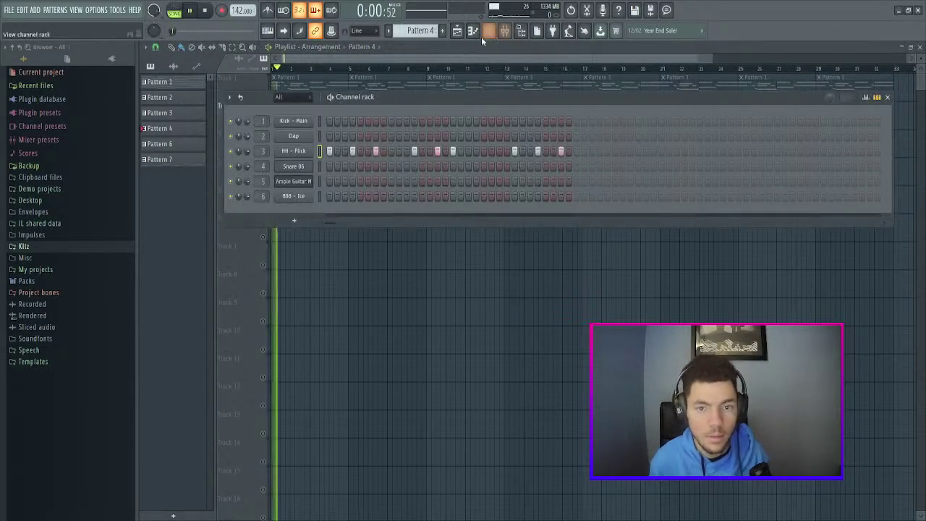
# - Lower the Snare mixer track's fader past 75% (-5.9 dB) to sit below the Hi Hats fader while Track 2 plays
pyautogui.click(459, 32)
pyautogui.click(506, 30)
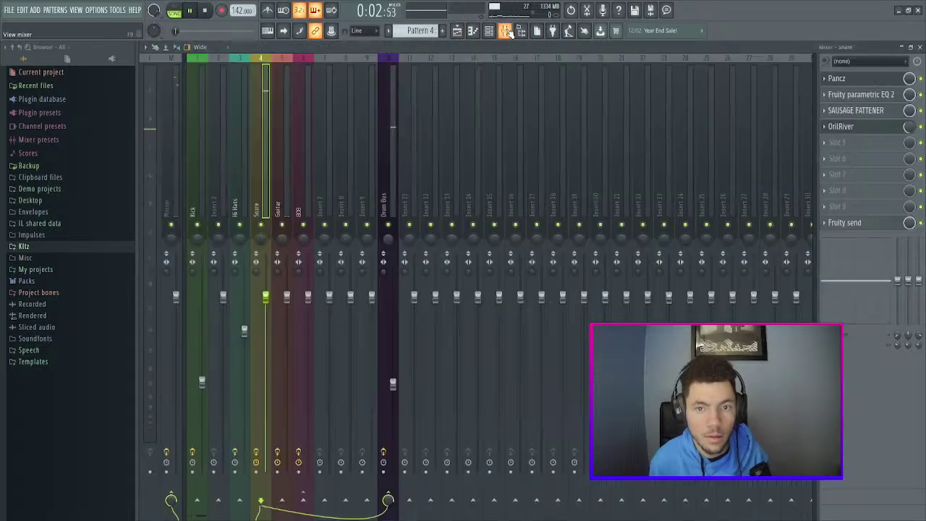
pyautogui.moveTo(265, 302); pyautogui.dragTo(265, 343)
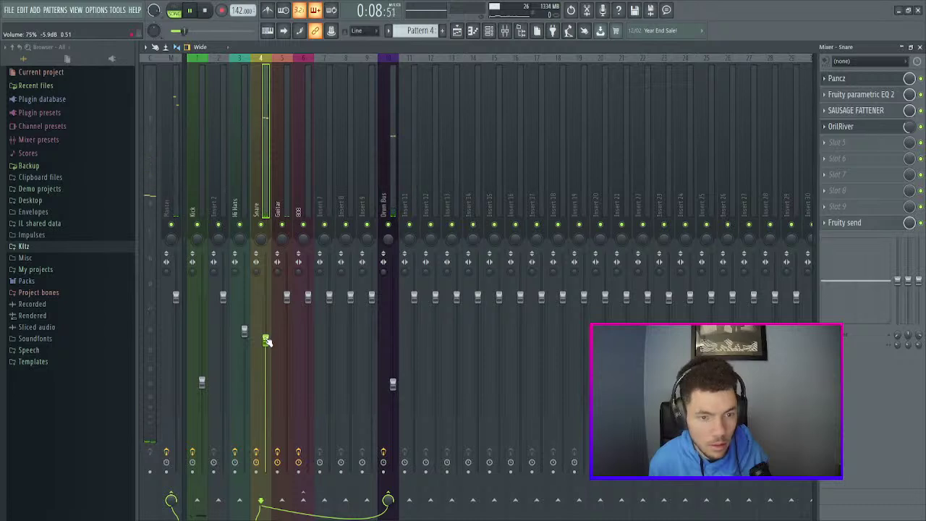
pyautogui.moveTo(266, 355); pyautogui.dragTo(267, 367)
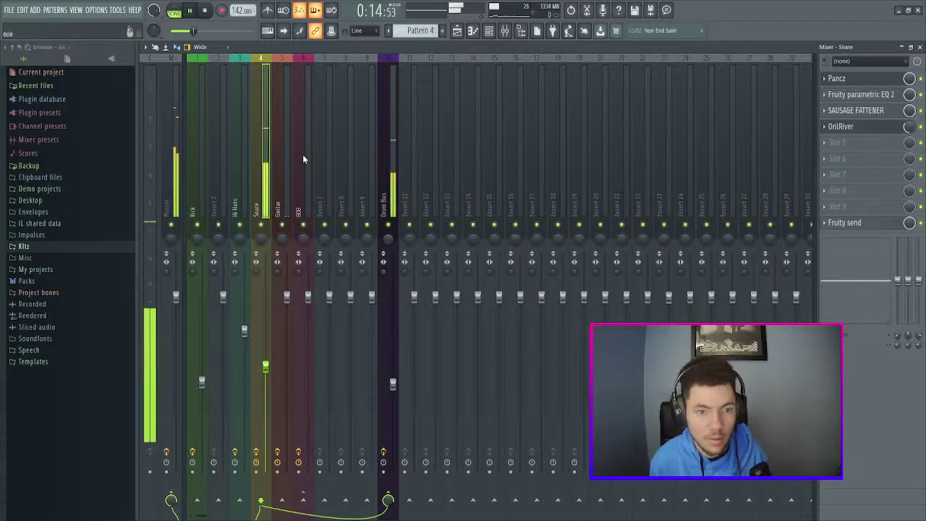
# - Select the Guitar mixer track, switch the playlist solo from Track 2 to Track 1 and start playback
pyautogui.click(285, 123)
pyautogui.press('F5')
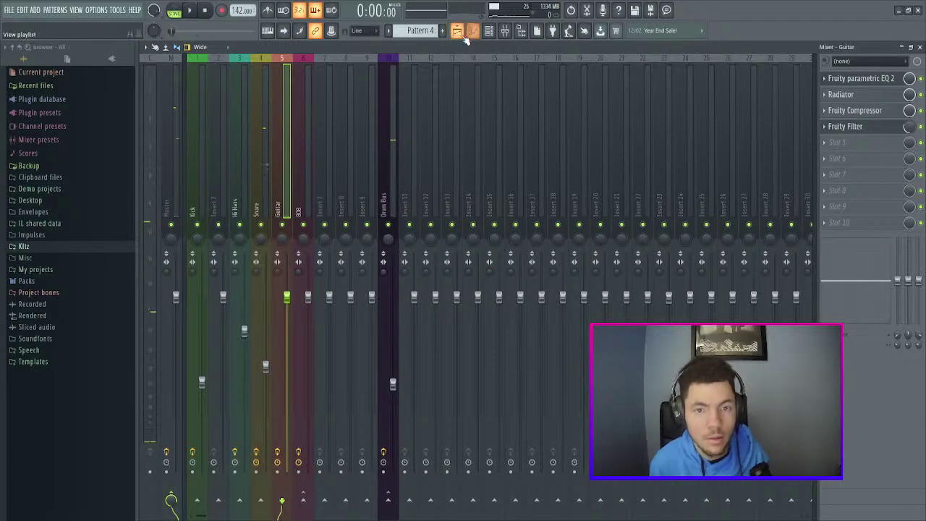
pyautogui.press('space')
pyautogui.click(263, 125)
pyautogui.click(262, 97)
pyautogui.press('space')
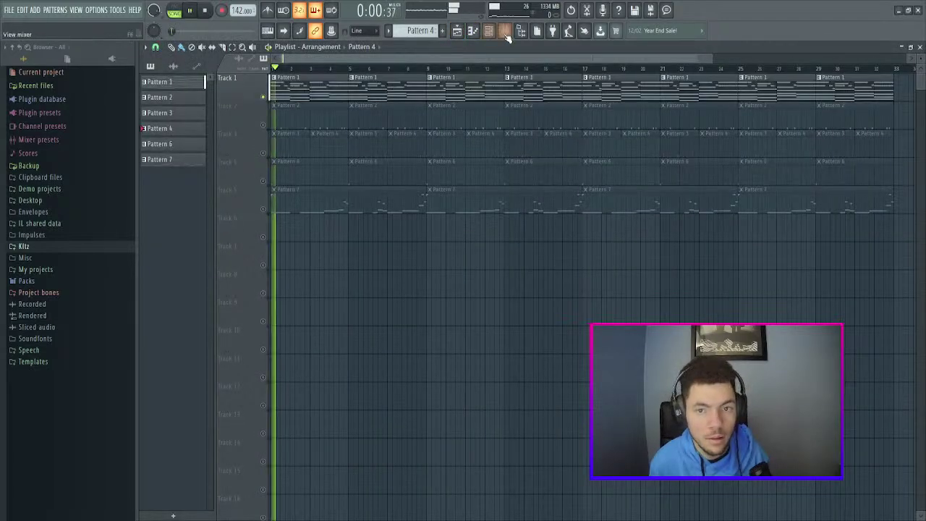
# - Check the soloed guitar's level on the Guitar and Current mixer tracks and stop playback
pyautogui.click(489, 31)
pyautogui.click(505, 31)
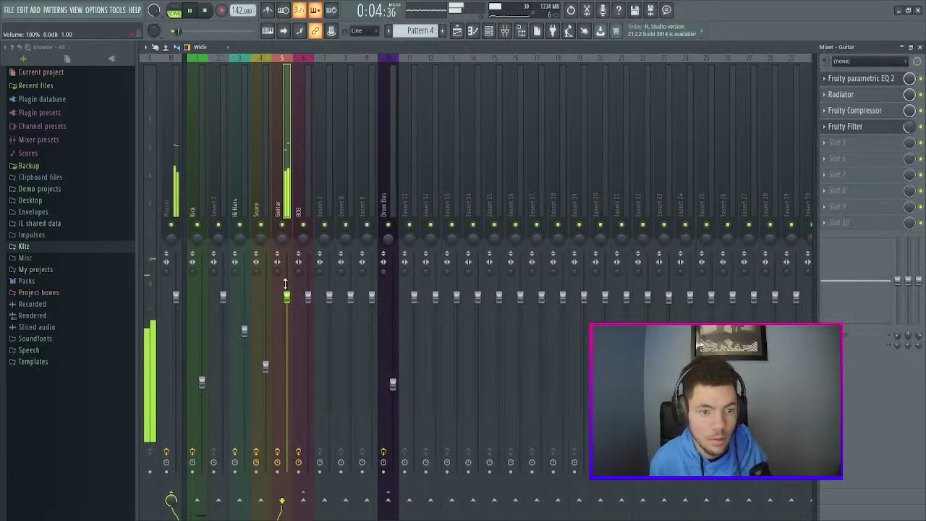
pyautogui.click(150, 155)
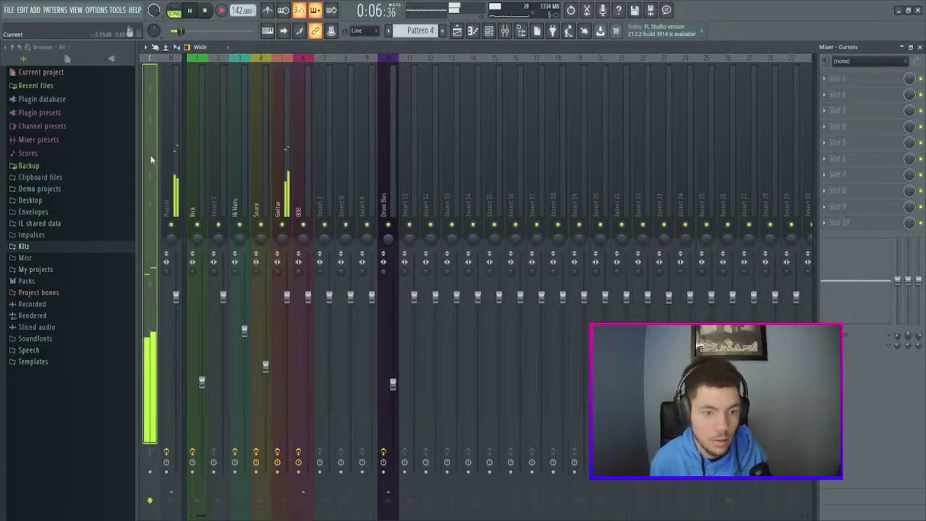
pyautogui.press('space')
pyautogui.click(287, 145)
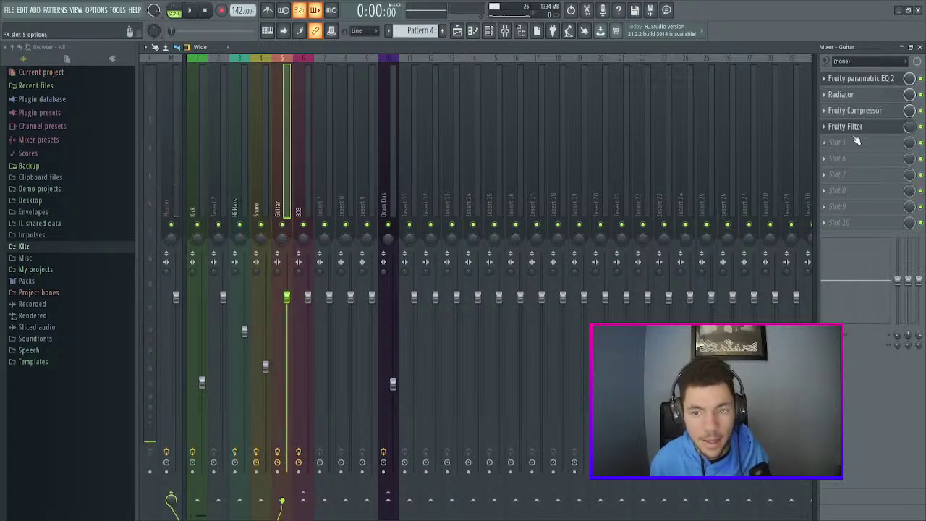
# - Open Pattern 1's Ample Guitar M notes in the piano roll and raise the velocity of all notes slightly
pyautogui.click(488, 32)
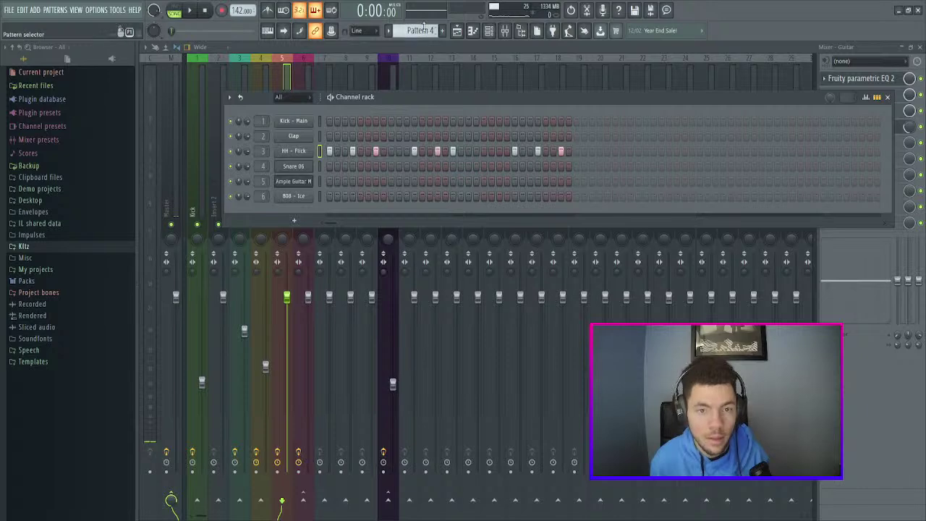
pyautogui.scroll(3, 424, 29)
pyautogui.click(402, 184)
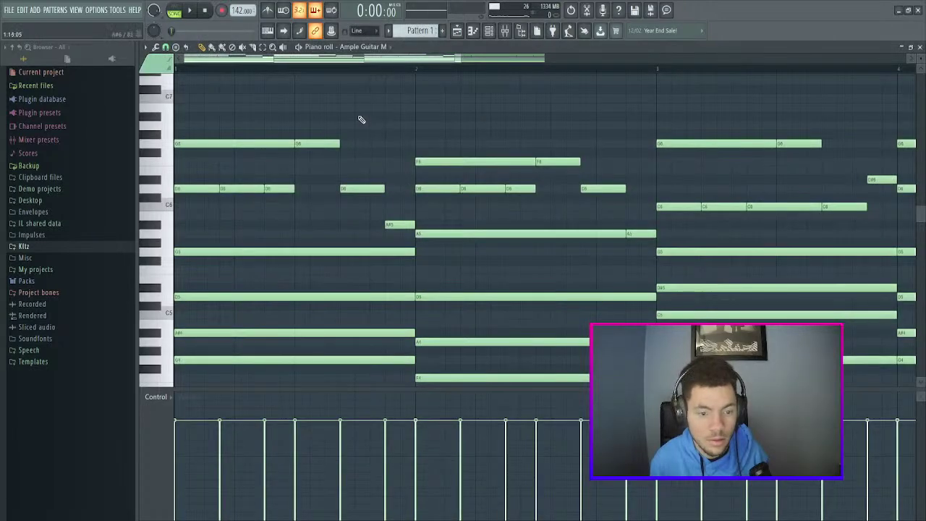
pyautogui.scroll(-1, 387, 61)
pyautogui.moveTo(463, 105); pyautogui.dragTo(6, 444)
pyautogui.scroll(3, 286, 316)
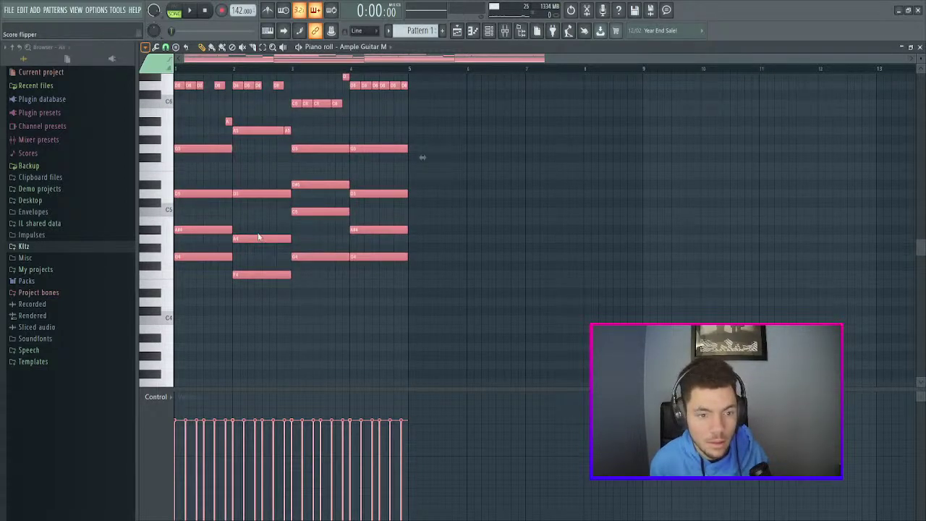
pyautogui.scroll(4, 239, 256)
pyautogui.scroll(-2, 423, 157)
pyautogui.scroll(-3, 423, 157)
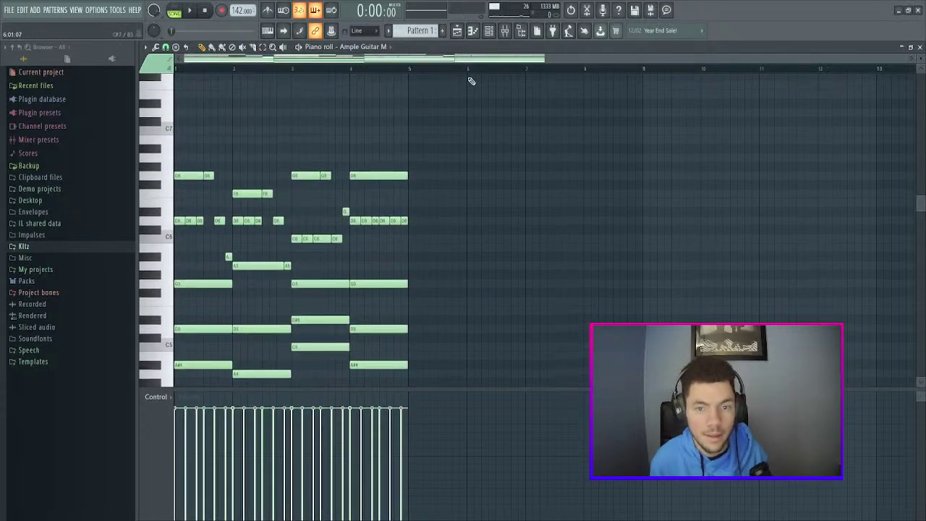
# - Select the short melody notes across all four bars of the guitar pattern and randomize their velocities slightly
pyautogui.scroll(3, 470, 80)
pyautogui.moveTo(182, 200); pyautogui.dragTo(246, 239)
pyautogui.moveTo(254, 153); pyautogui.dragTo(293, 262)
pyautogui.moveTo(310, 221); pyautogui.dragTo(431, 223)
pyautogui.keyDown('ctrl'); pyautogui.keyDown('shift'); pyautogui.click(299, 257); pyautogui.keyUp('shift'); pyautogui.keyUp('ctrl')
pyautogui.moveTo(397, 181); pyautogui.dragTo(404, 207)
pyautogui.moveTo(437, 283); pyautogui.dragTo(577, 244)
pyautogui.moveTo(571, 190); pyautogui.dragTo(580, 231)
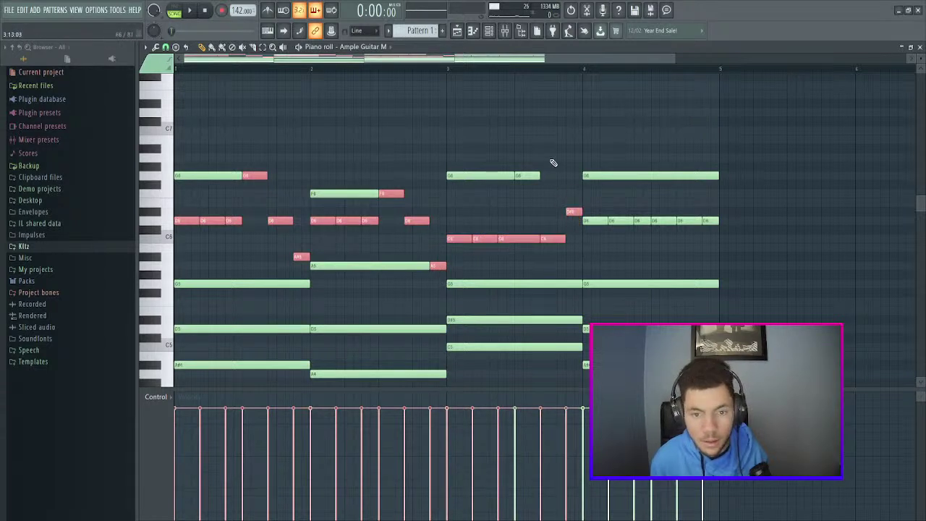
pyautogui.moveTo(527, 171); pyautogui.dragTo(532, 197)
pyautogui.moveTo(592, 221); pyautogui.dragTo(731, 234)
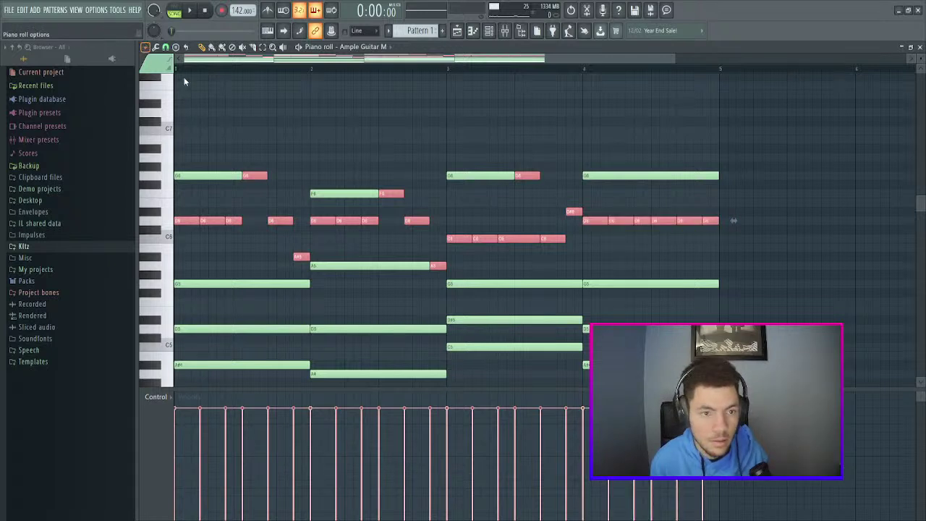
pyautogui.click(238, 242)
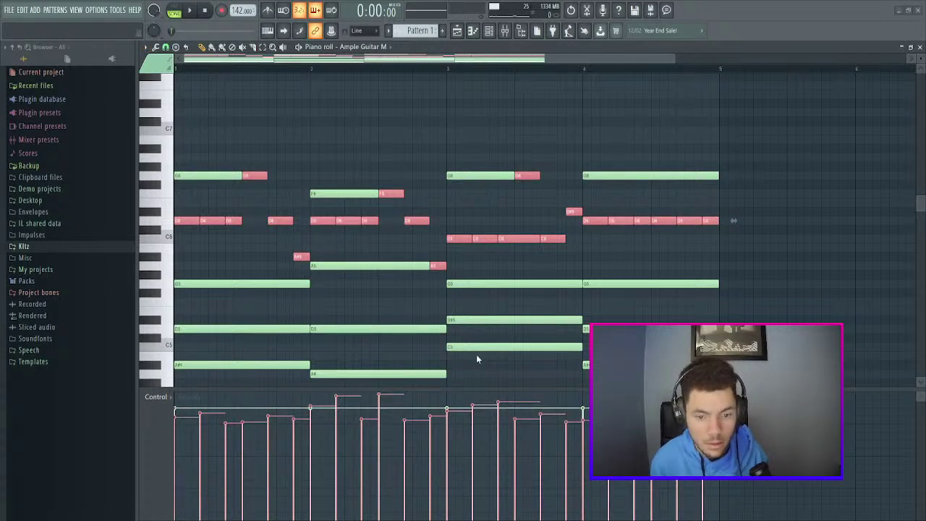
pyautogui.scroll(-3, 734, 220)
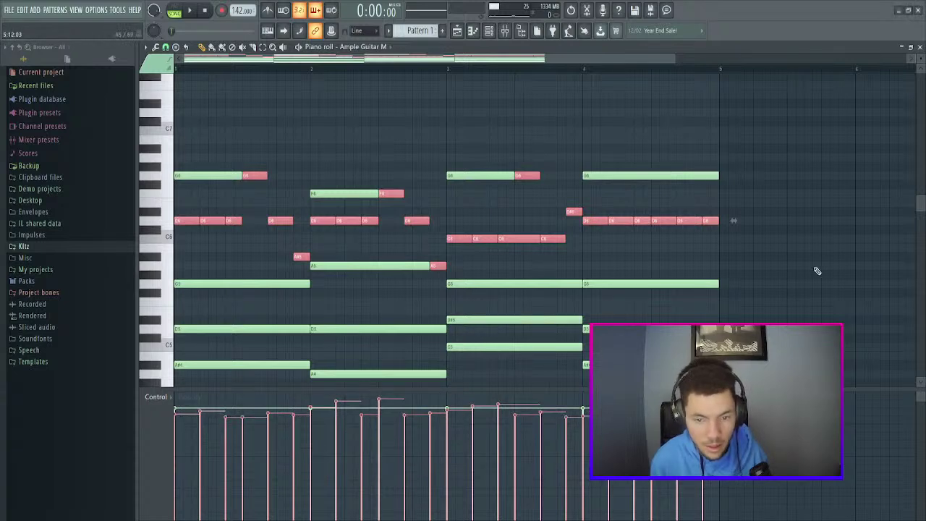
pyautogui.hotkey('ctrl', 'd')
# - Play the soloed guitar and lower the Guitar mixer track's fader level with the Hi Hats fader
pyautogui.press('space')
pyautogui.click(459, 30)
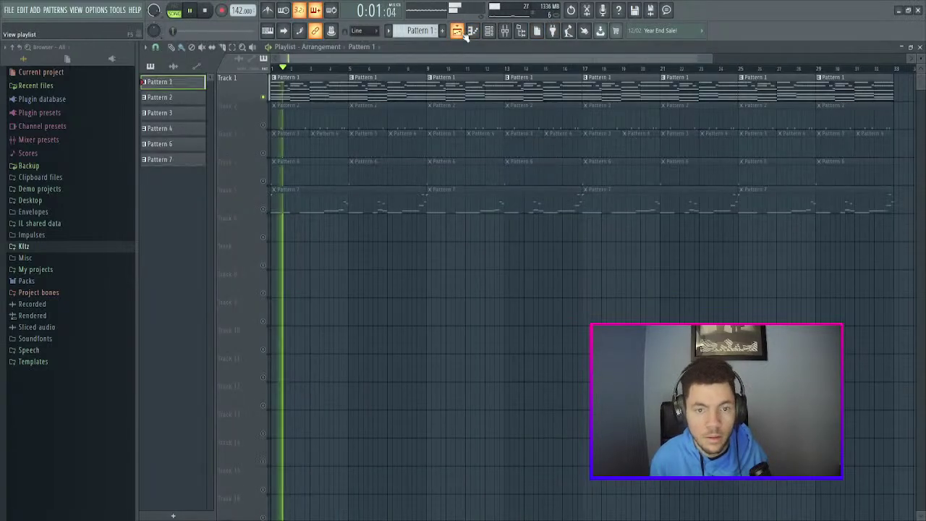
pyautogui.click(504, 31)
pyautogui.moveTo(287, 297); pyautogui.dragTo(286, 332)
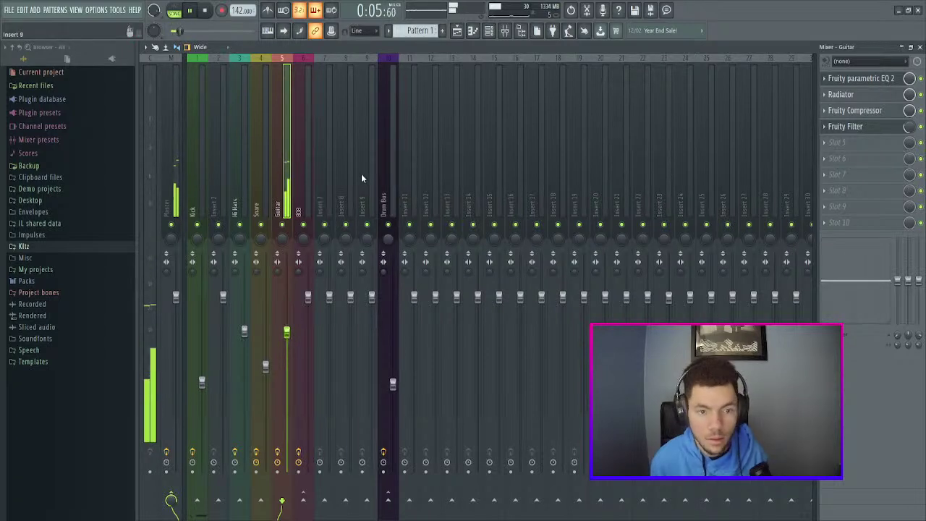
# - Select the Kick mixer track, solo Track 4 instead of Track 1 and play it to check the mixer levels
pyautogui.click(199, 142)
pyautogui.press('space')
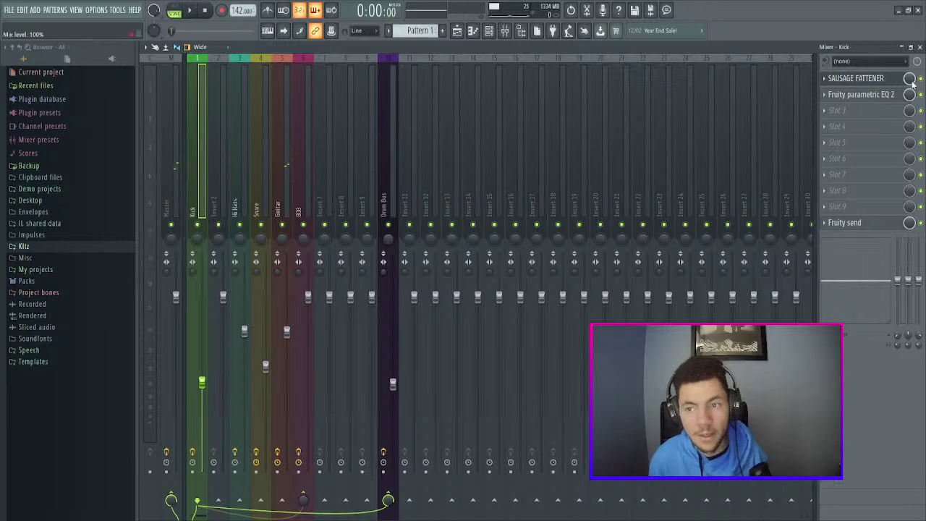
pyautogui.click(458, 32)
pyautogui.click(265, 97)
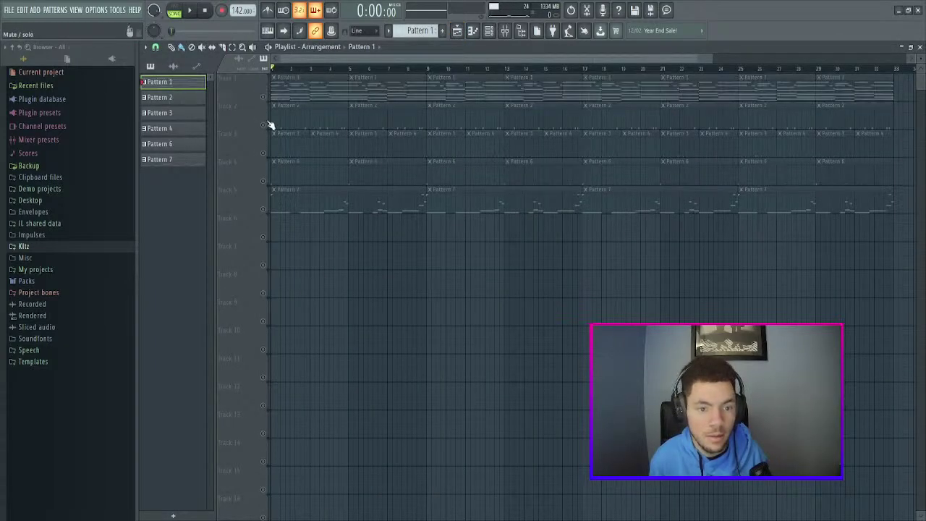
pyautogui.click(267, 184)
pyautogui.press('space')
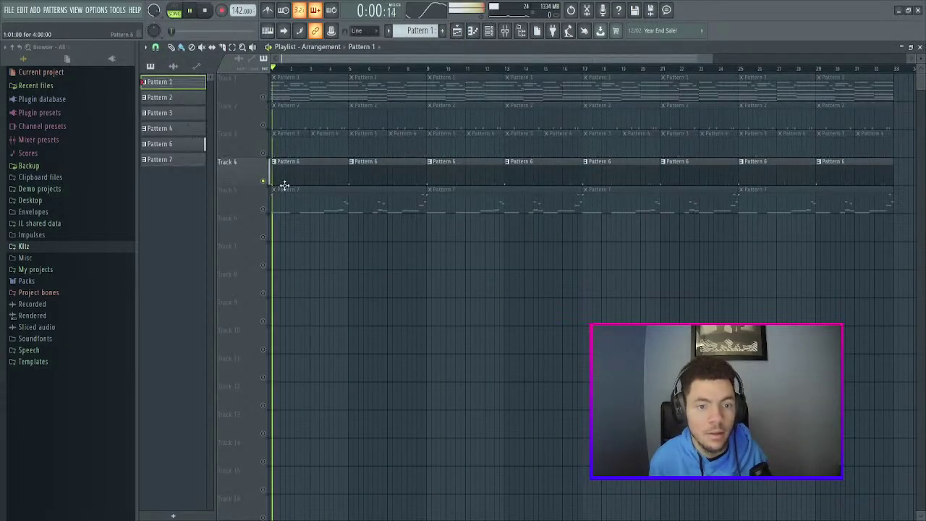
pyautogui.click(505, 32)
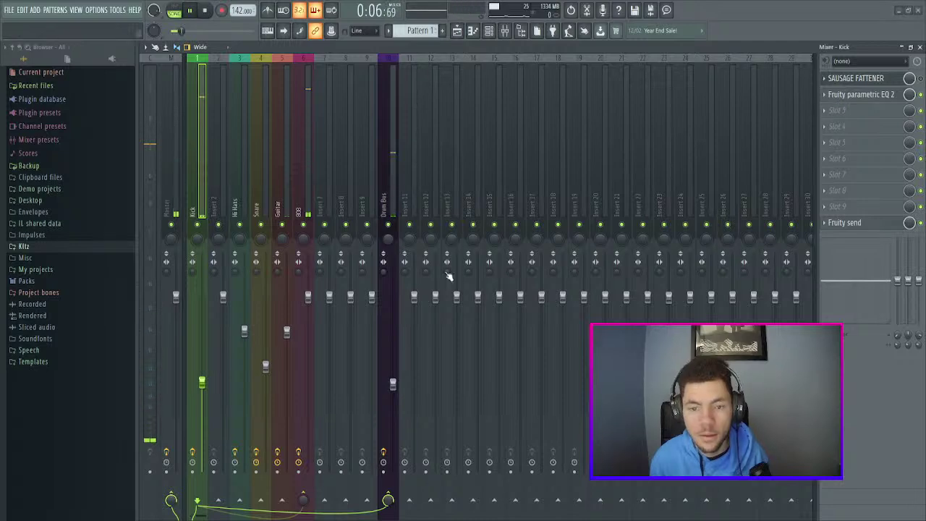
pyautogui.click(415, 182)
# - Select the 808 mixer track, solo Track 5 with the Pattern 7 clips and play it to check its level
pyautogui.click(311, 140)
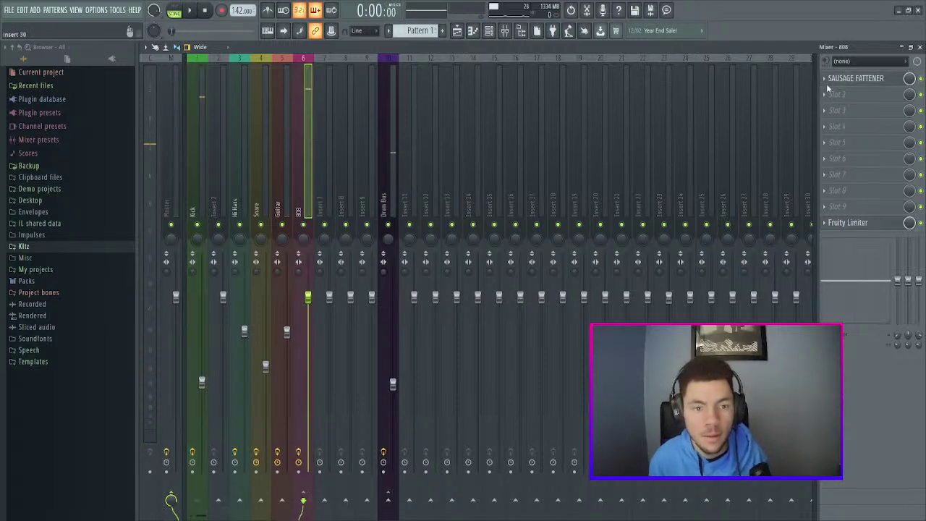
pyautogui.click(903, 47)
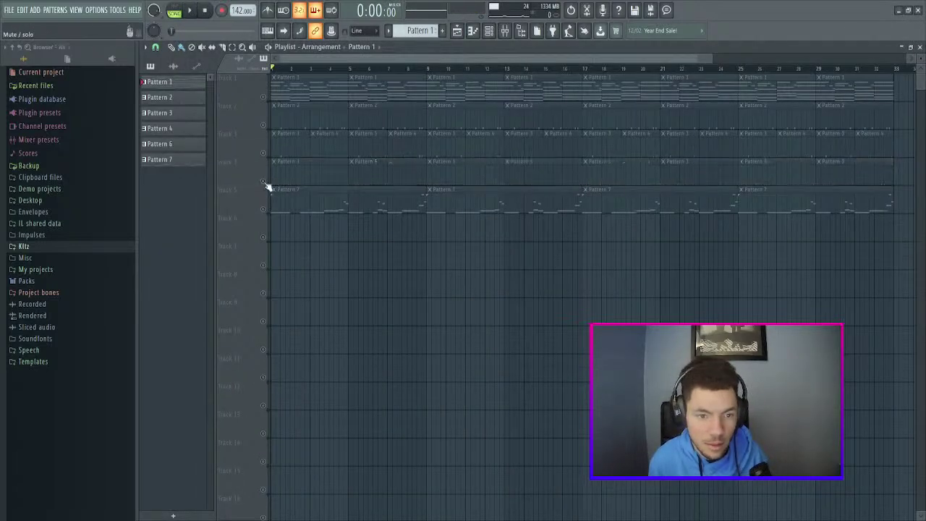
pyautogui.press('space')
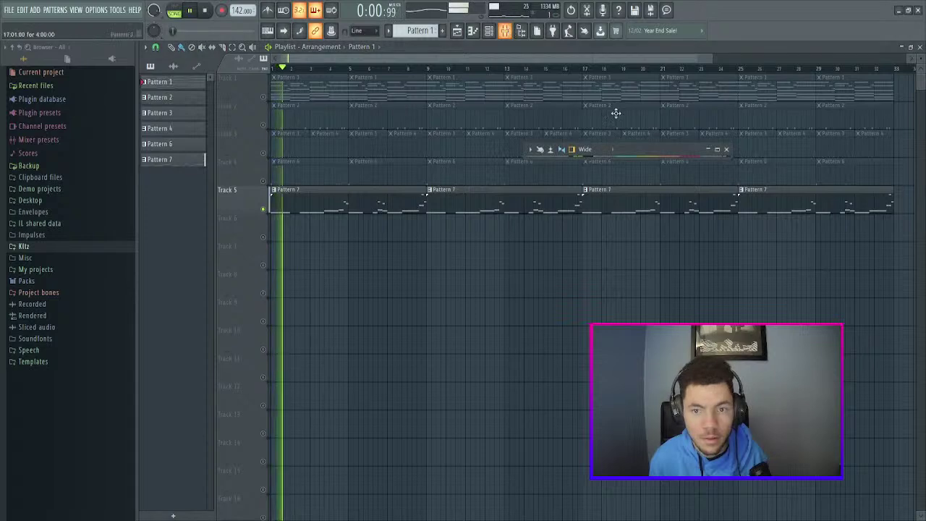
pyautogui.press('F9')
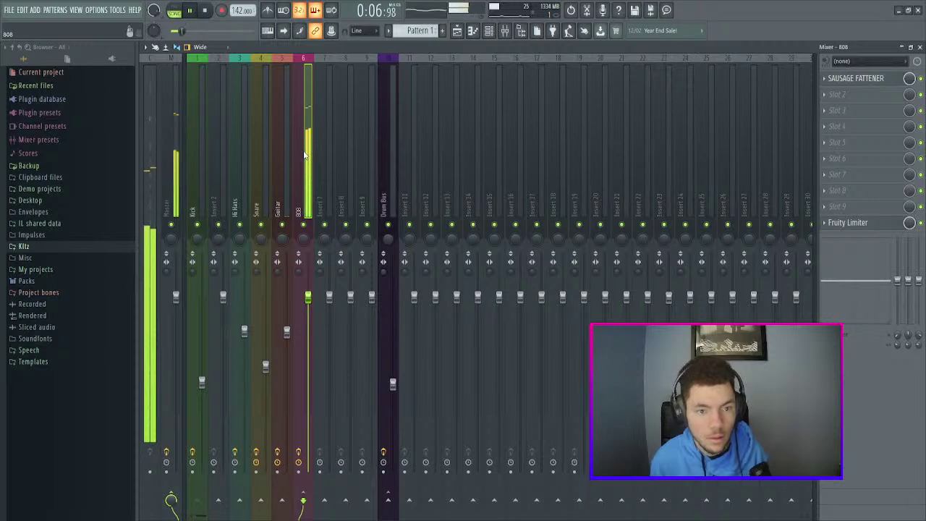
# - Add Fruity parametric EQ 2 to the 808 track, cut its lows with band 1 and move band 3 to 238 Hz at 0.4 dB
pyautogui.press('space')
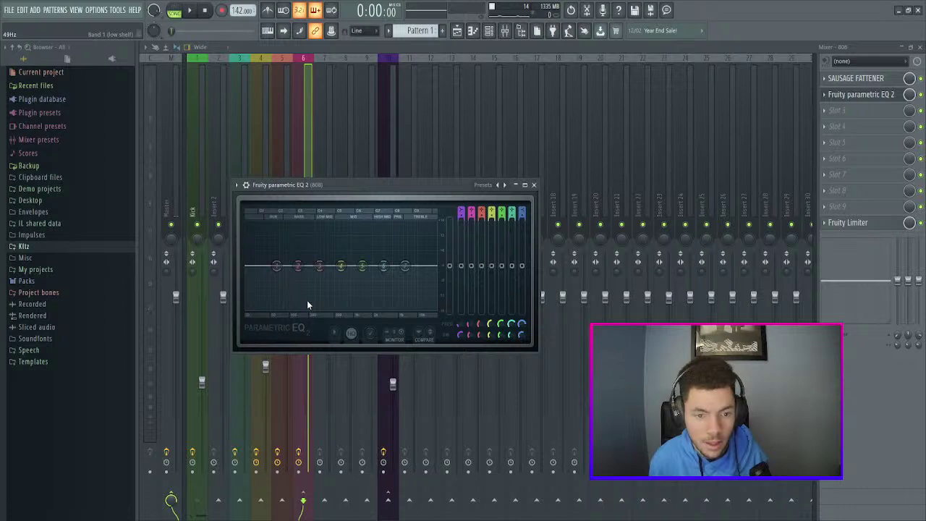
pyautogui.click(337, 326)
pyautogui.press('space')
pyautogui.moveTo(280, 269); pyautogui.dragTo(300, 241)
pyautogui.scroll(-5, 306, 252)
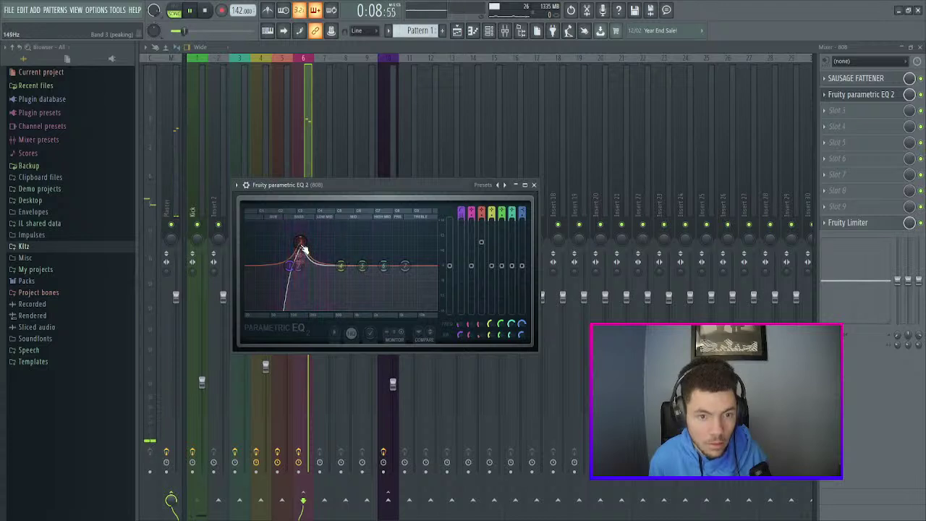
pyautogui.scroll(5, 302, 245)
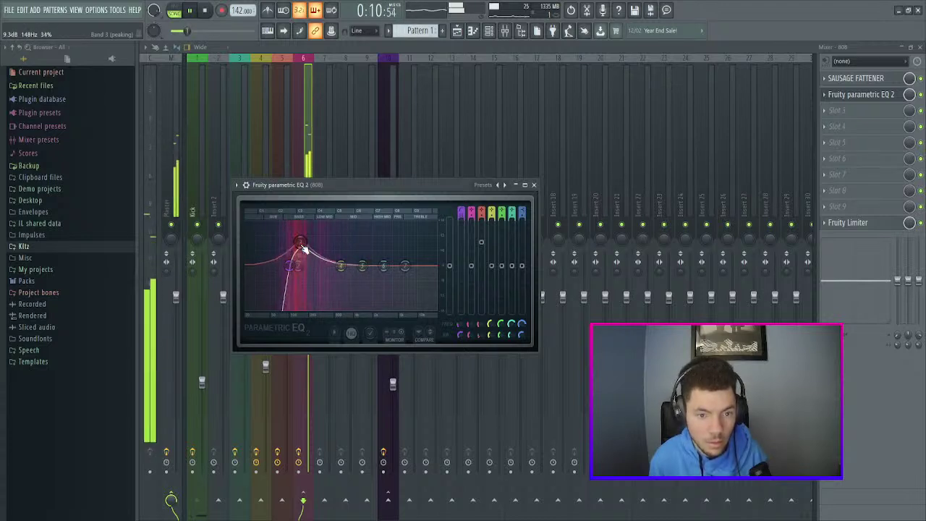
pyautogui.moveTo(300, 242); pyautogui.dragTo(314, 265)
pyautogui.press('space')
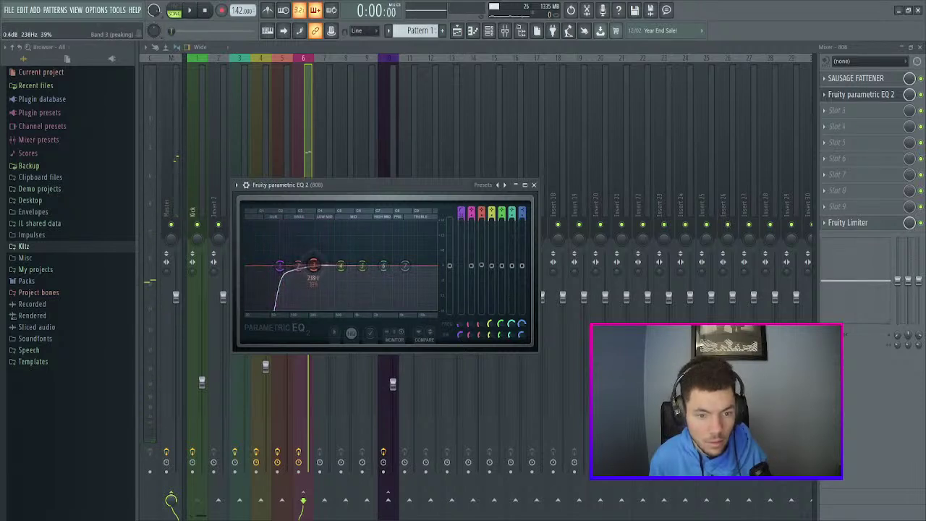
# - Adjust band 1 of the 808's parametric EQ to a high-pass at about 62 Hz and close the equalizer
pyautogui.scroll(2, 281, 265)
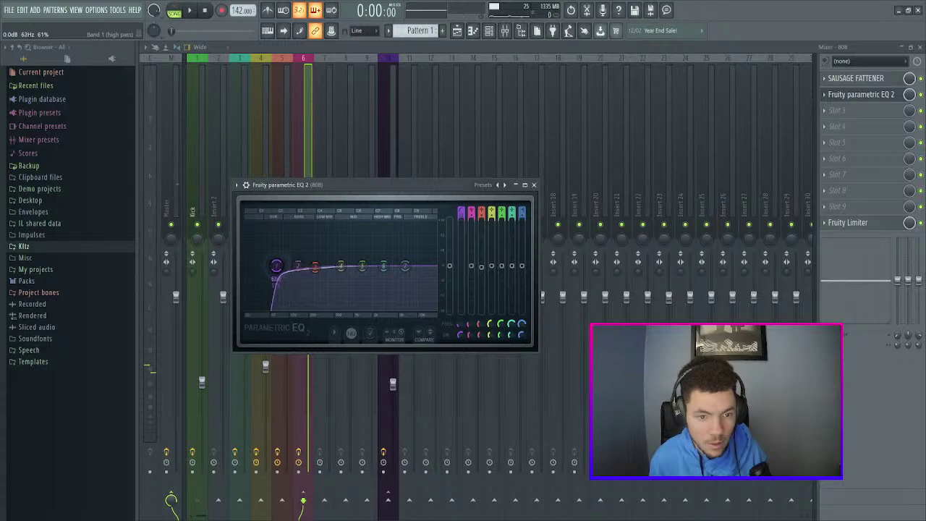
pyautogui.press('F6')
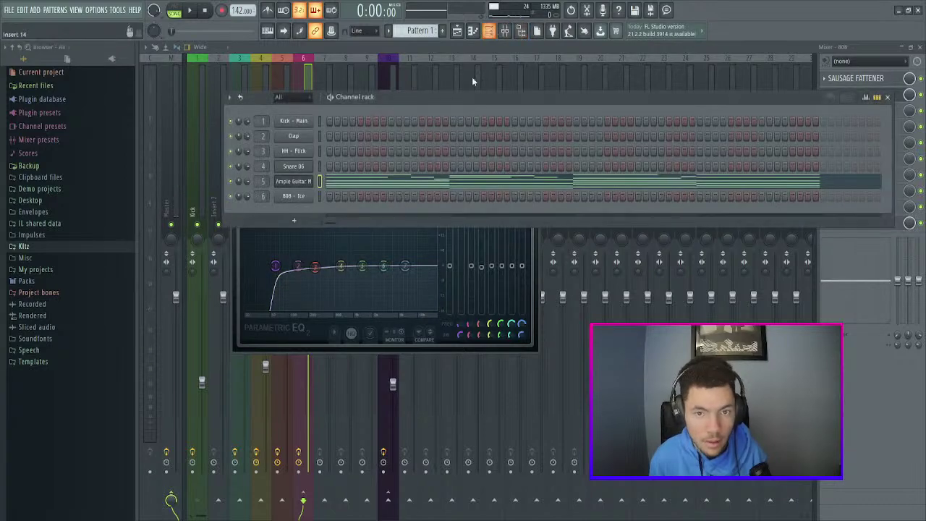
pyautogui.click(442, 248)
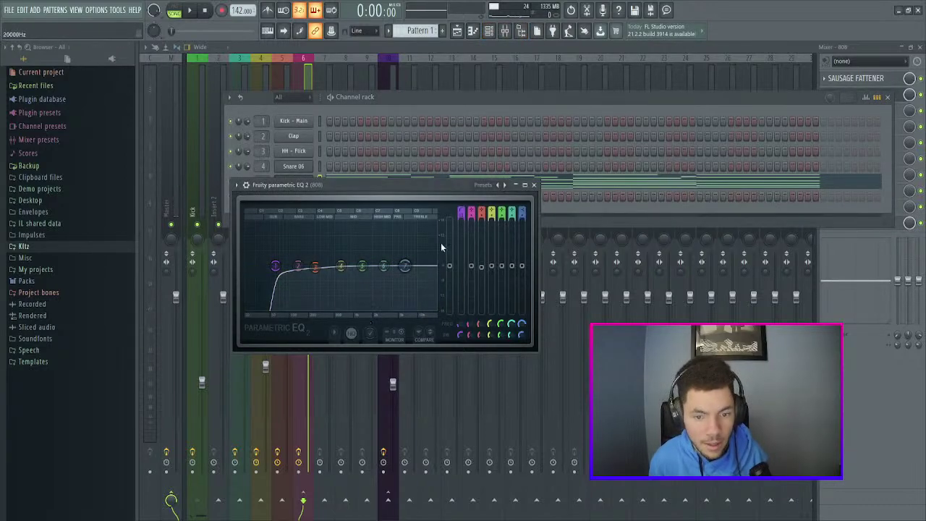
pyautogui.click(535, 186)
# - Bring up the channel list and expand the Ultimate NY Drill kit's 808 sample folder within the kits folder
pyautogui.press('F6')
pyautogui.click(490, 31)
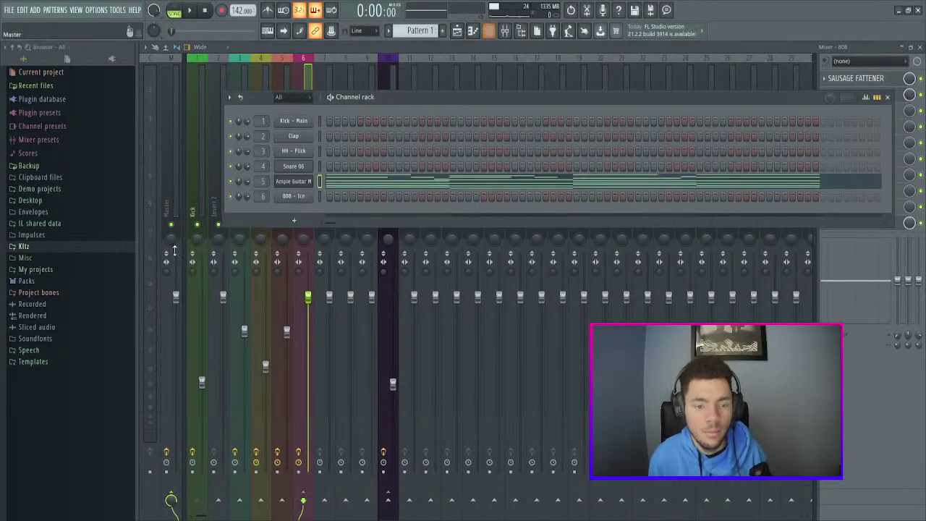
pyautogui.click(73, 248)
pyautogui.click(79, 283)
pyautogui.click(68, 294)
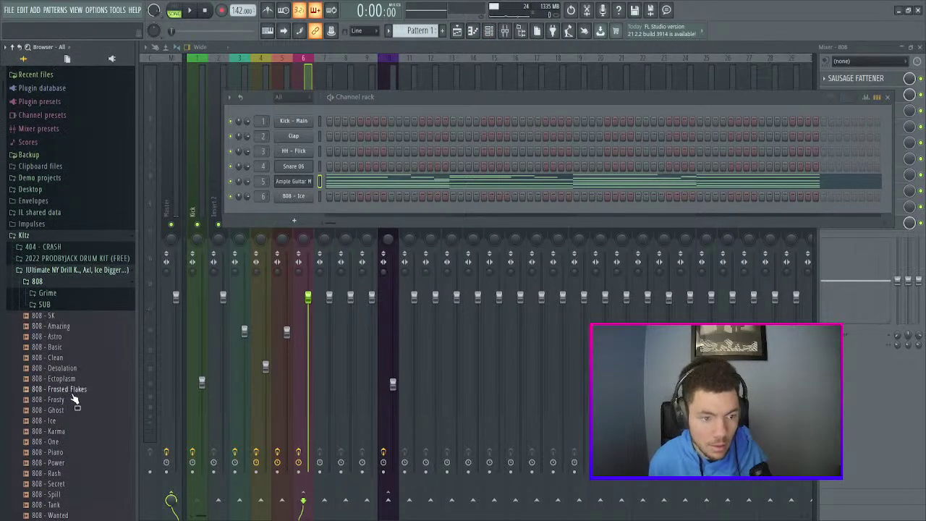
# - Audition the drill kit's 808 samples from 808 - Ice down to 808 - Wanted
pyautogui.scroll(-5, 87, 376)
pyautogui.click(72, 274)
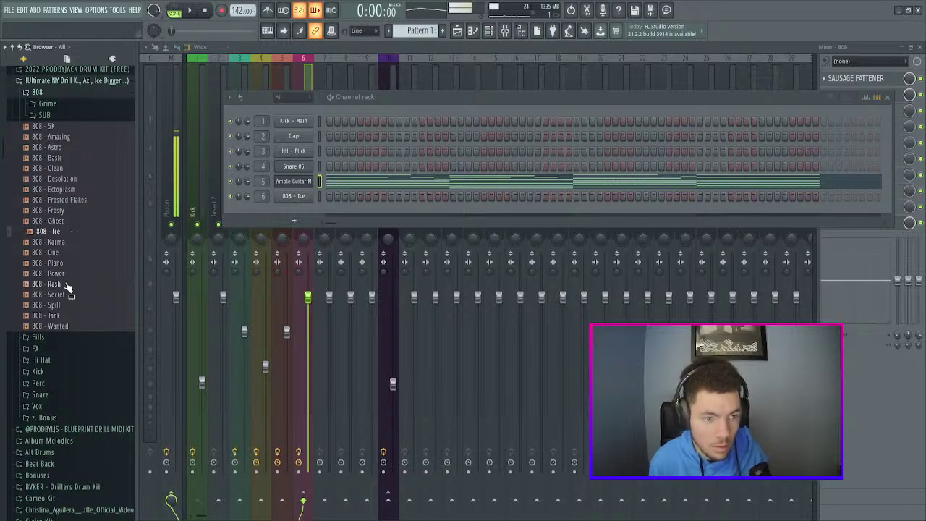
pyautogui.press('Down')
pyautogui.press('Down')
pyautogui.press('Down')
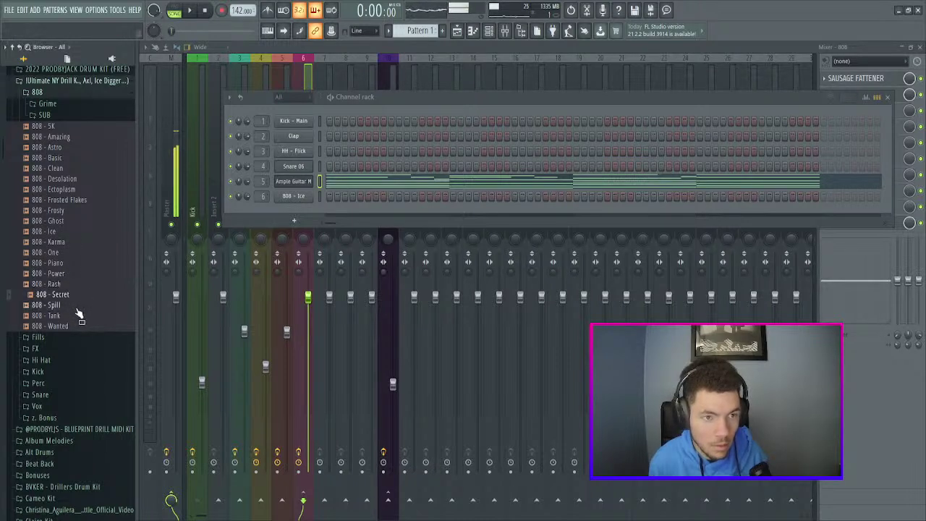
pyautogui.press('Down')
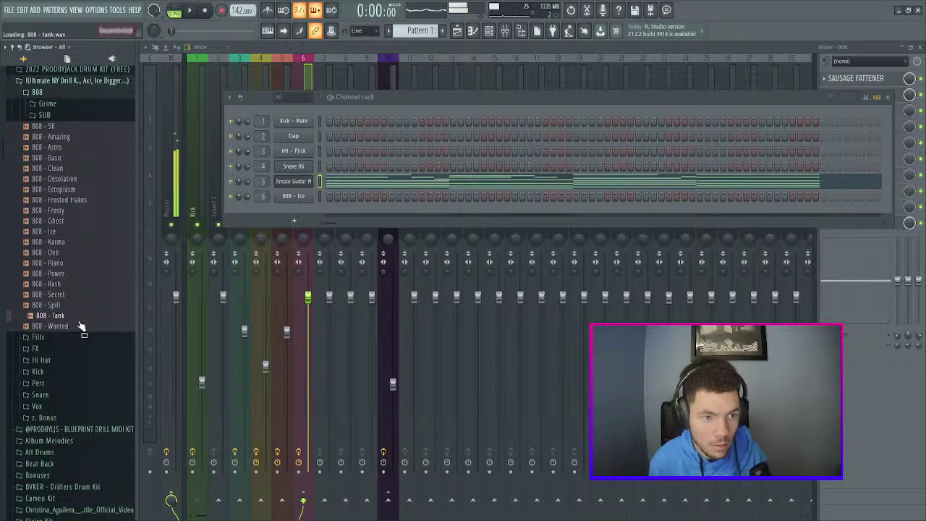
pyautogui.press('Down')
# - Replace the 808 channel's sample with 808 - Wanted and inspect its waveform in Edison
pyautogui.moveTo(85, 331); pyautogui.dragTo(300, 197)
pyautogui.click(299, 199)
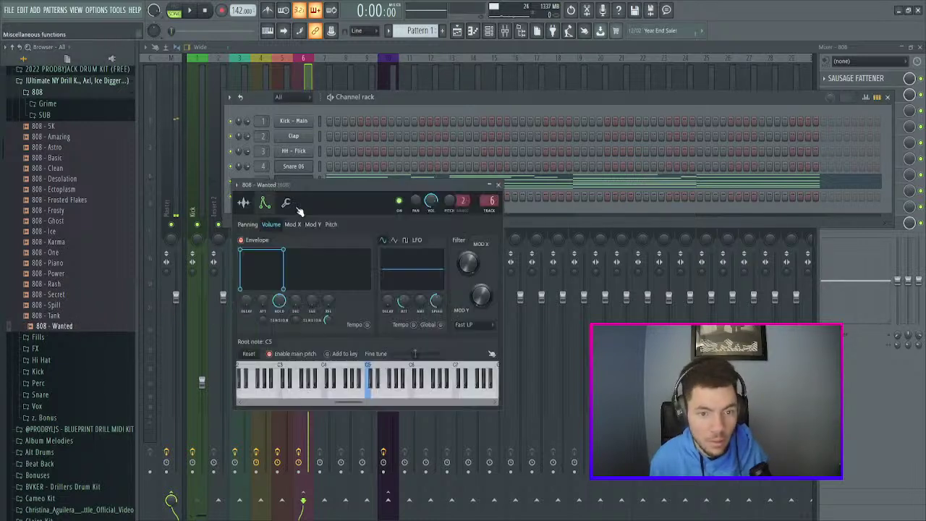
pyautogui.click(243, 203)
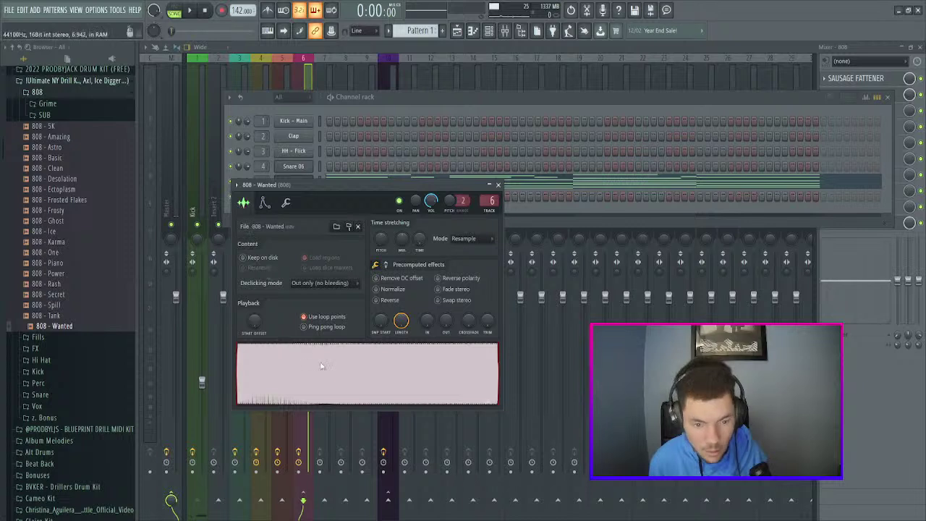
pyautogui.doubleClick(347, 386)
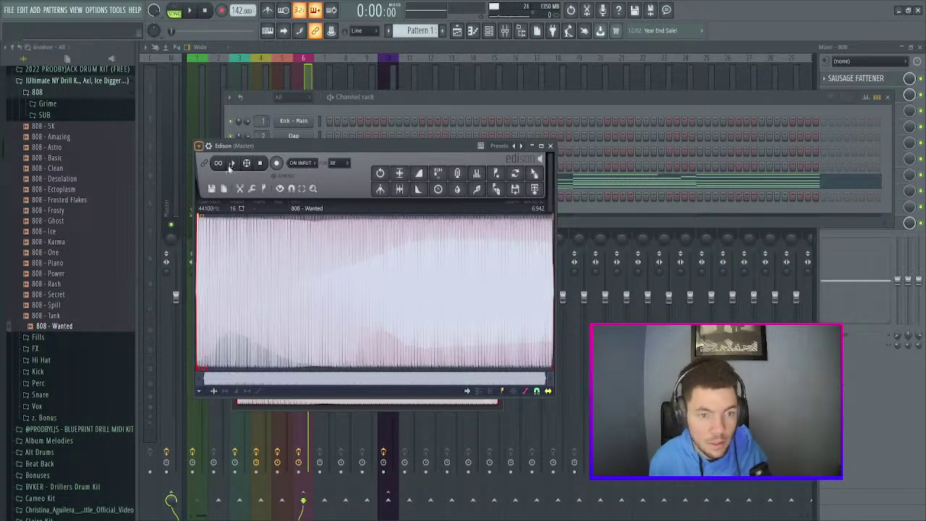
pyautogui.hotkey('ctrl', 'z')
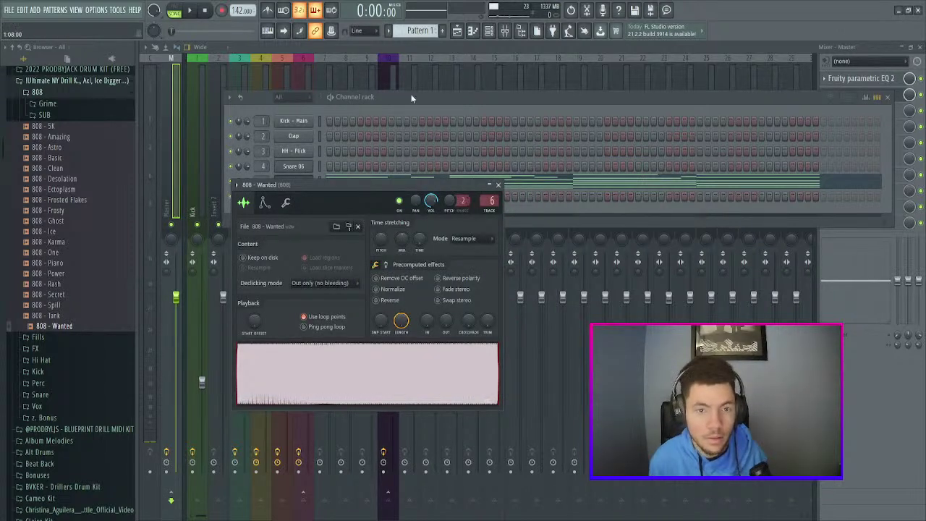
# - Play the soloed Pattern 7 clips on Track 5 in the playlist to hear the 808 - Wanted sample
pyautogui.click(404, 95)
pyautogui.press('F5')
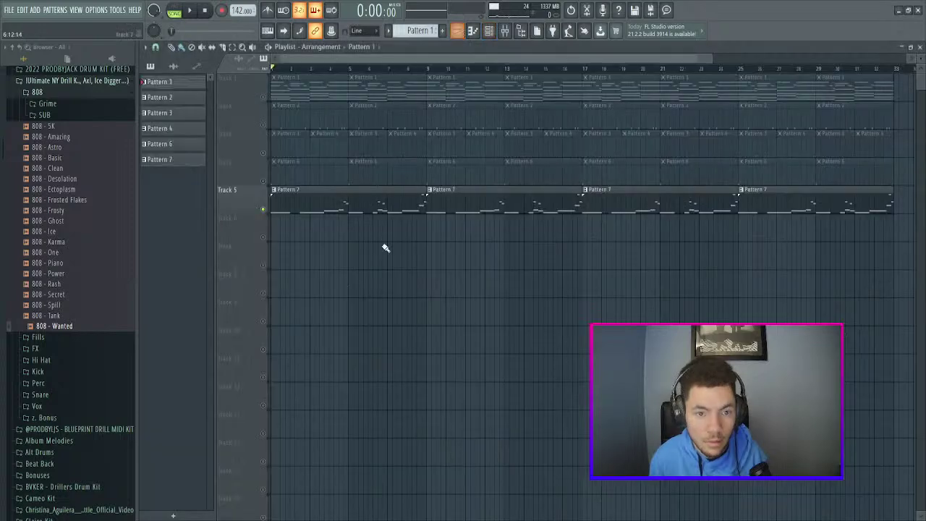
pyautogui.click(193, 10)
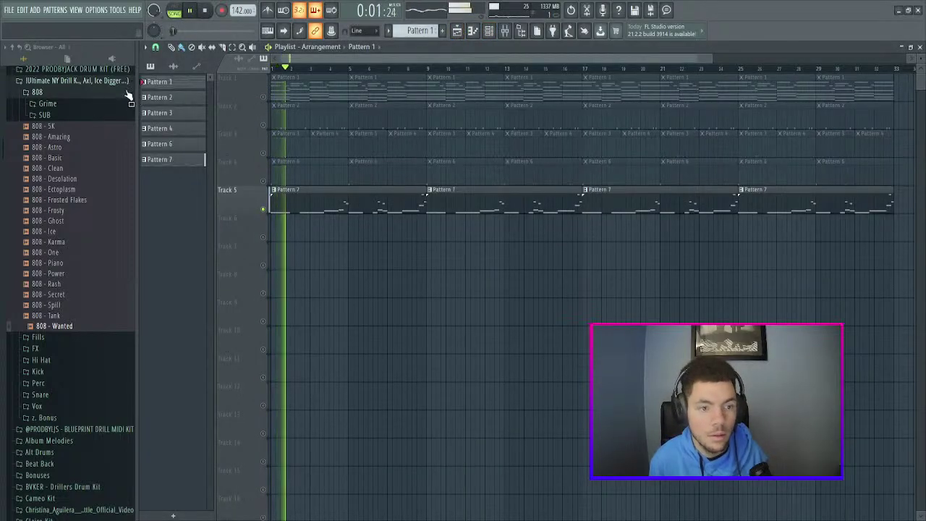
pyautogui.press('space')
# - Transpose all of Pattern 7's 808 notes up five semitones so the lowest sit on C5, and play them
pyautogui.click(308, 203)
pyautogui.doubleClick(308, 203)
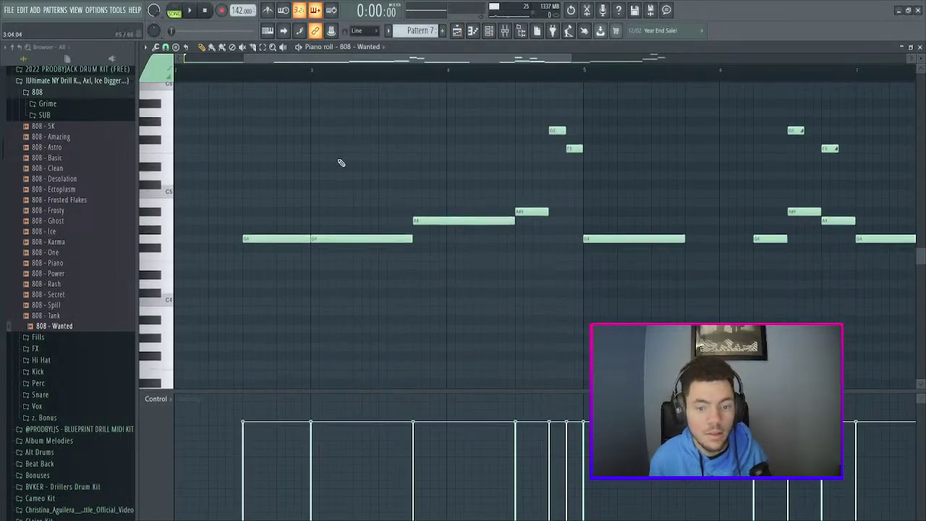
pyautogui.scroll(-4, 308, 69)
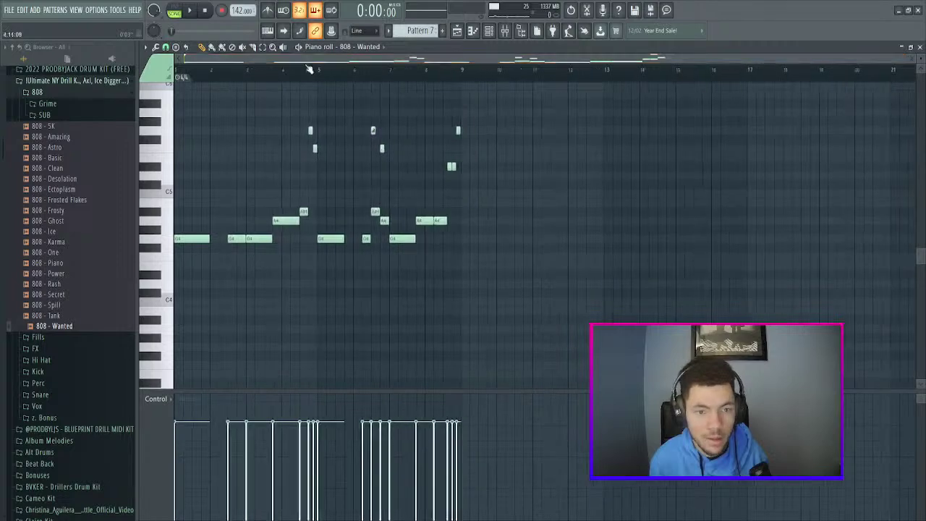
pyautogui.scroll(5, 422, 157)
pyautogui.moveTo(519, 126); pyautogui.dragTo(66, 388)
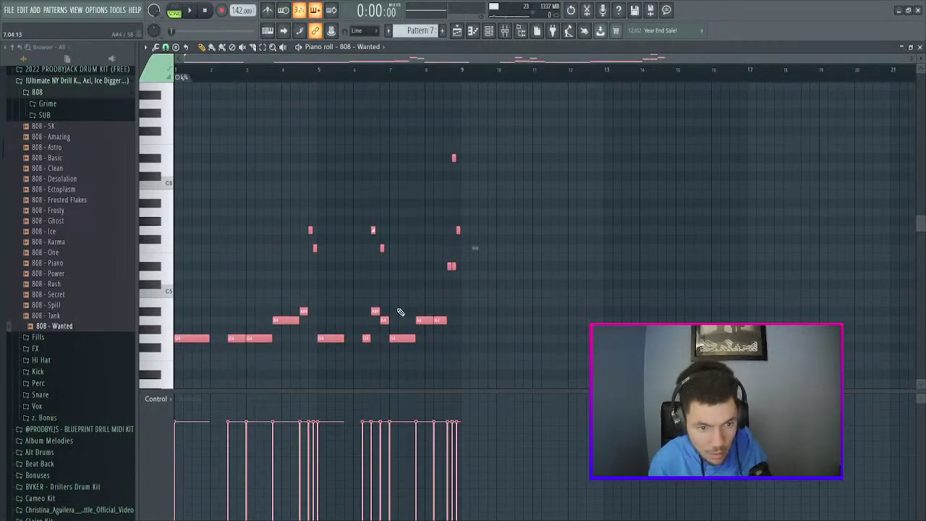
pyautogui.press('Up')
pyautogui.press('Up')
pyautogui.press('Up')
pyautogui.press('Up')
pyautogui.press('Up')
pyautogui.press('space')
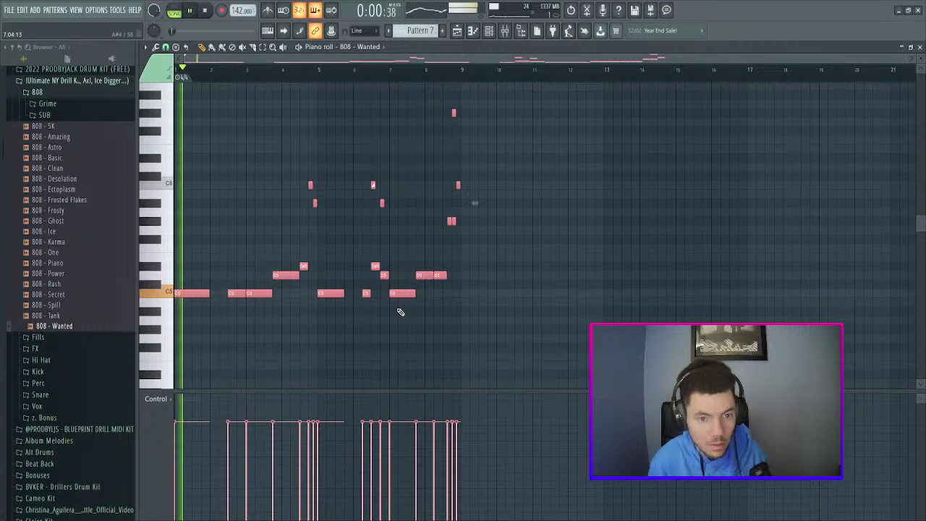
pyautogui.press('space')
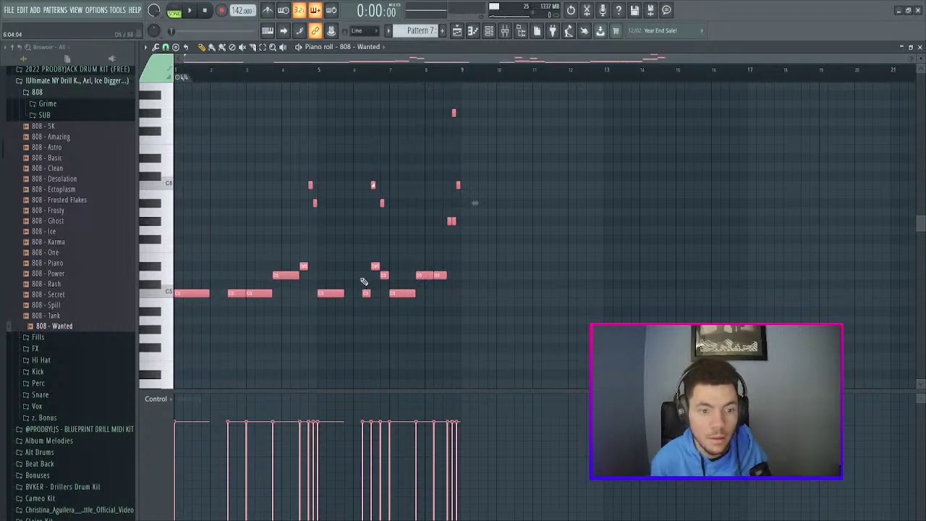
# - Set the root note of the 808 - Wanted channel to G4 and play the pattern
pyautogui.click(493, 32)
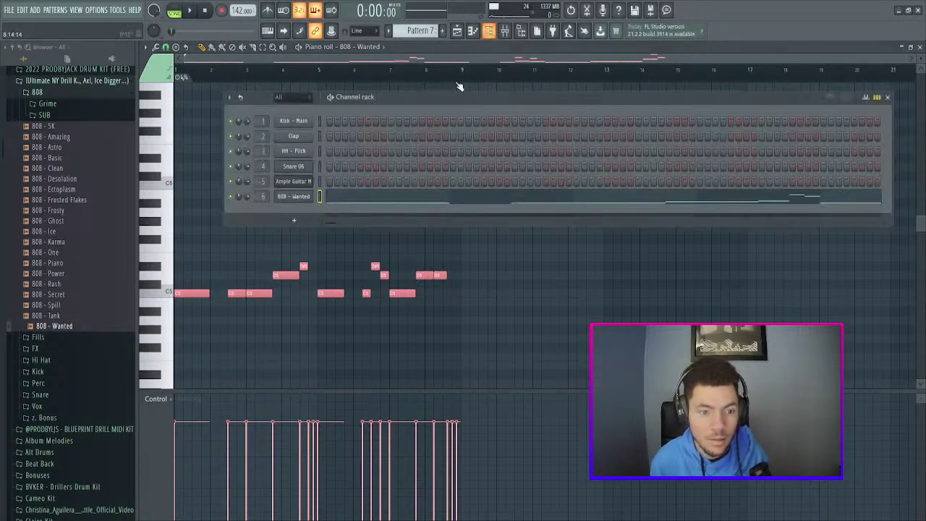
pyautogui.click(295, 197)
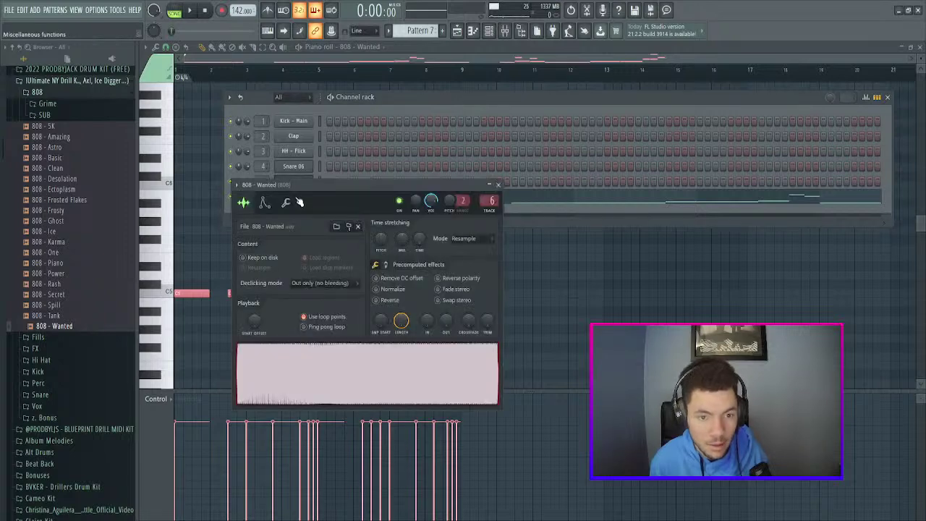
pyautogui.click(498, 185)
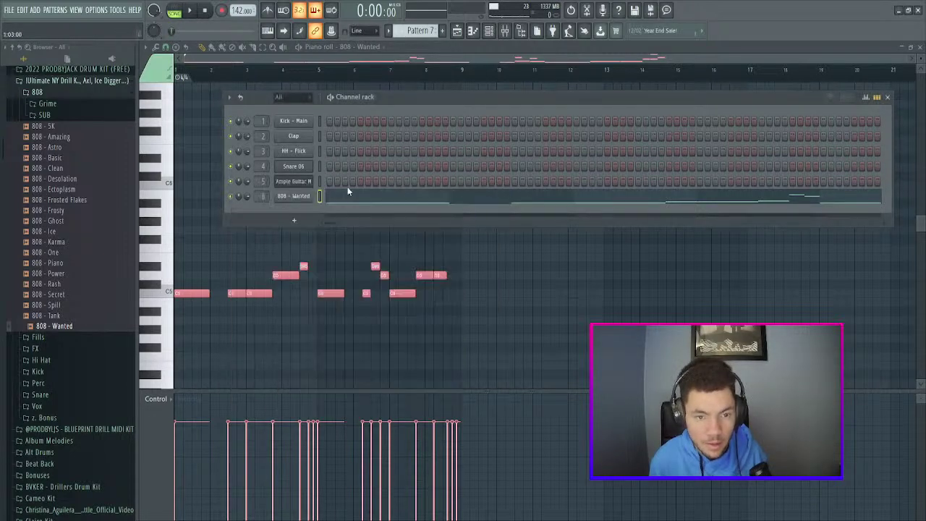
pyautogui.click(303, 198)
pyautogui.click(263, 203)
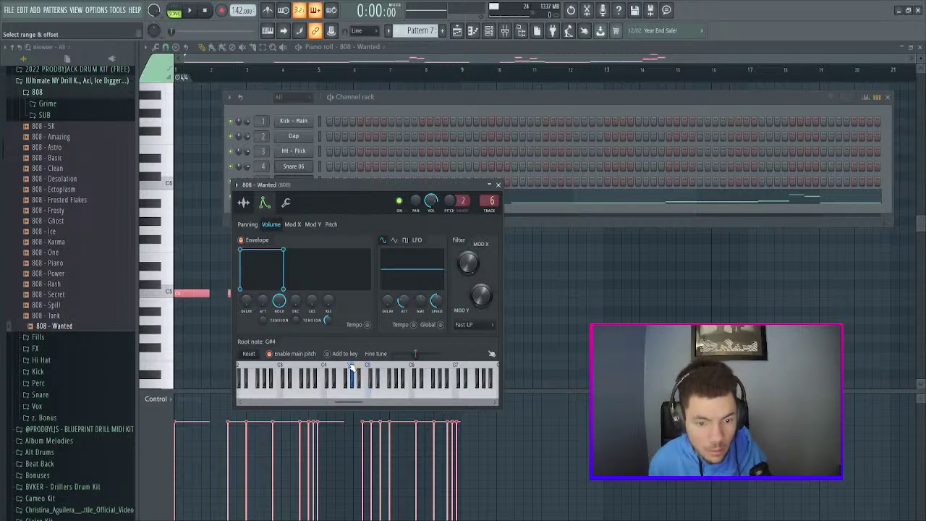
pyautogui.press('space')
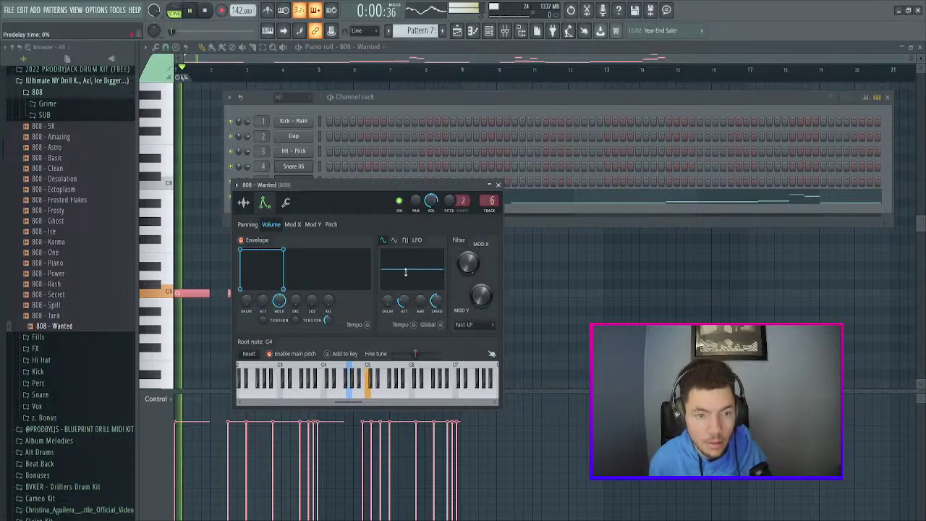
pyautogui.press('space')
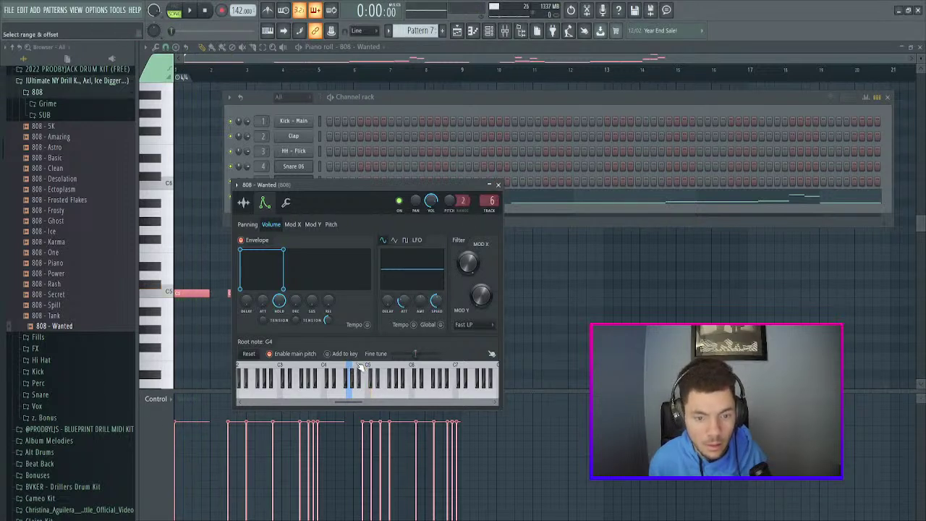
# - Close the sampler settings and transpose all Pattern 7 notes down five semitones to put the lowest on G4
pyautogui.click(563, 347)
pyautogui.moveTo(537, 90); pyautogui.dragTo(91, 369)
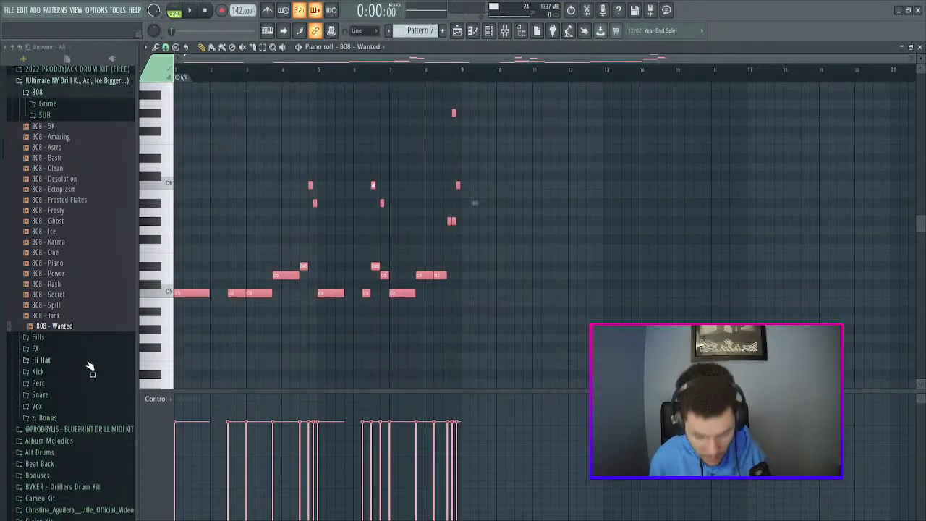
pyautogui.press('Down')
pyautogui.press('Down')
pyautogui.press('Down')
pyautogui.press('Down')
pyautogui.press('Down')
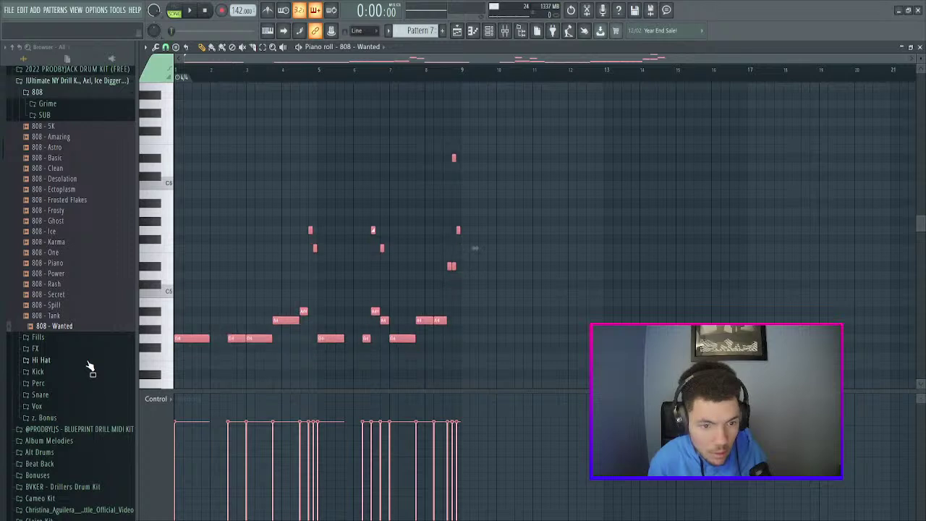
# - Deselect the notes and play the 808 line to check how 808 - Wanted sounds
pyautogui.press('space')
pyautogui.keyDown('ctrl'); pyautogui.click(606, 224); pyautogui.keyUp('ctrl')
pyautogui.click(456, 31)
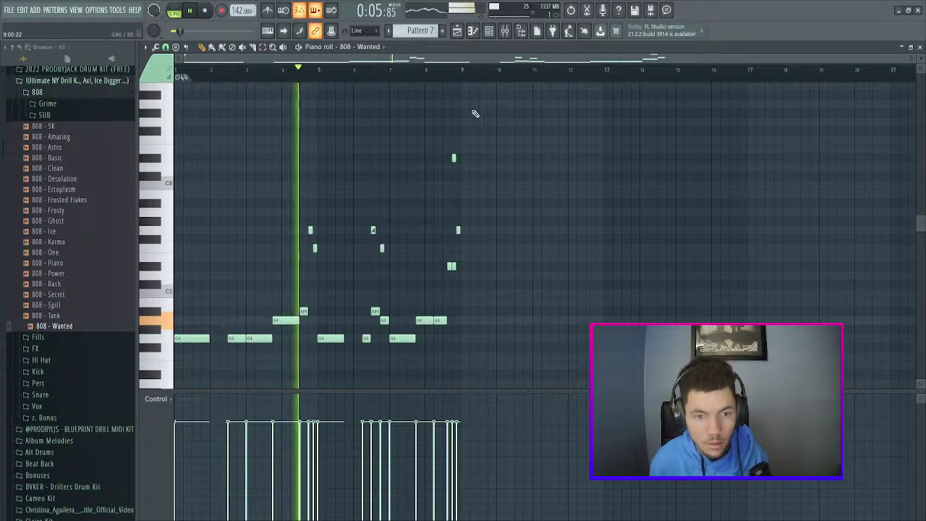
pyautogui.click(489, 31)
pyautogui.press('space')
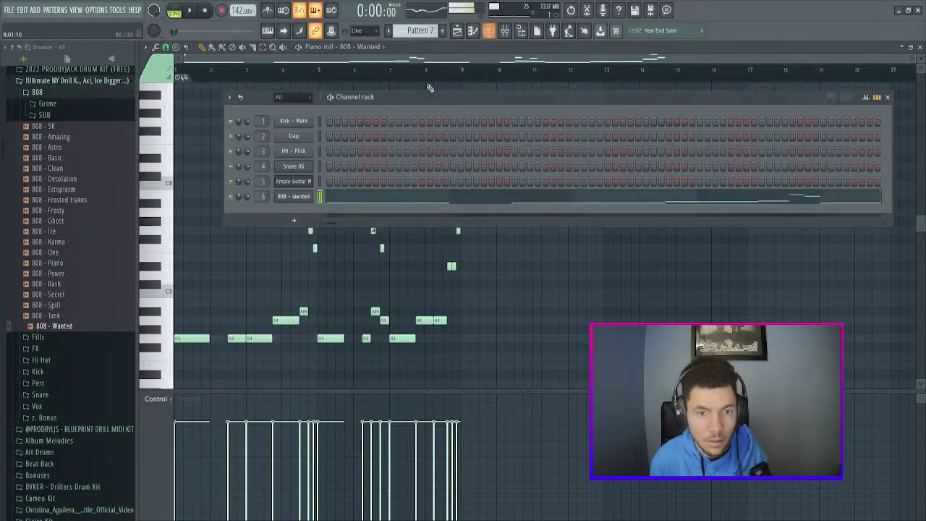
# - Replace the 808 channel's sample with 808 - Ice, set its root note to G4 and start playback
pyautogui.click(65, 233)
pyautogui.moveTo(65, 232); pyautogui.dragTo(299, 196)
pyautogui.click(301, 197)
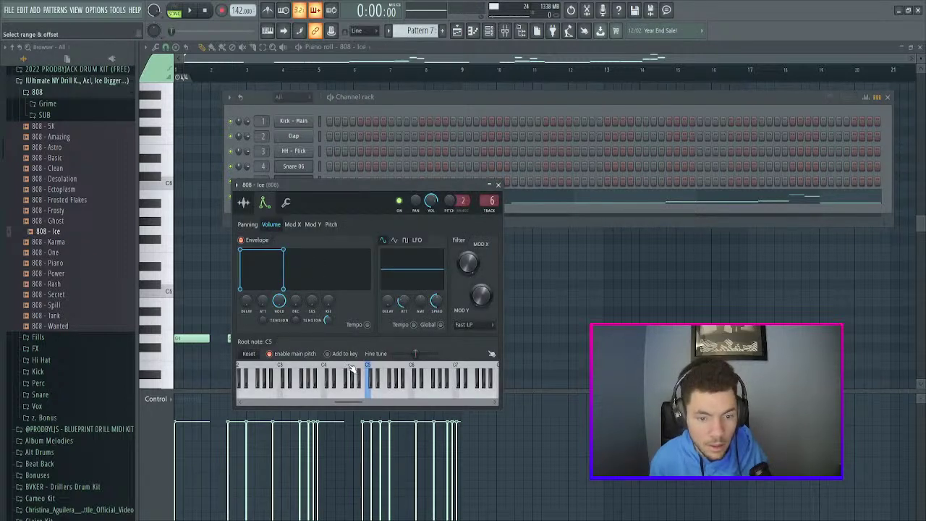
pyautogui.press('space')
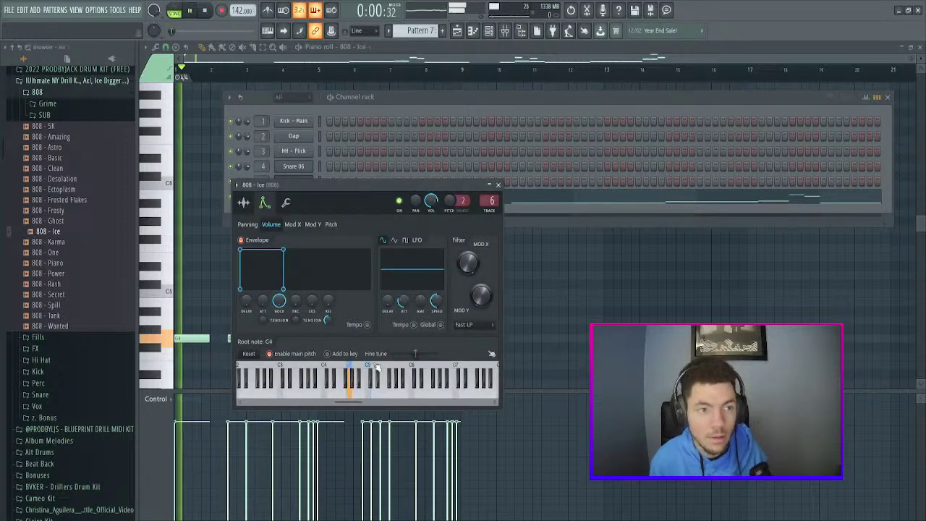
# - Play the 808 on Track 5 in the playlist, switching Track 1 and Track 4 on and off to compare
pyautogui.click(457, 30)
pyautogui.press('space')
pyautogui.click(264, 97)
pyautogui.press('space')
pyautogui.press('space')
pyautogui.click(266, 98)
pyautogui.press('space')
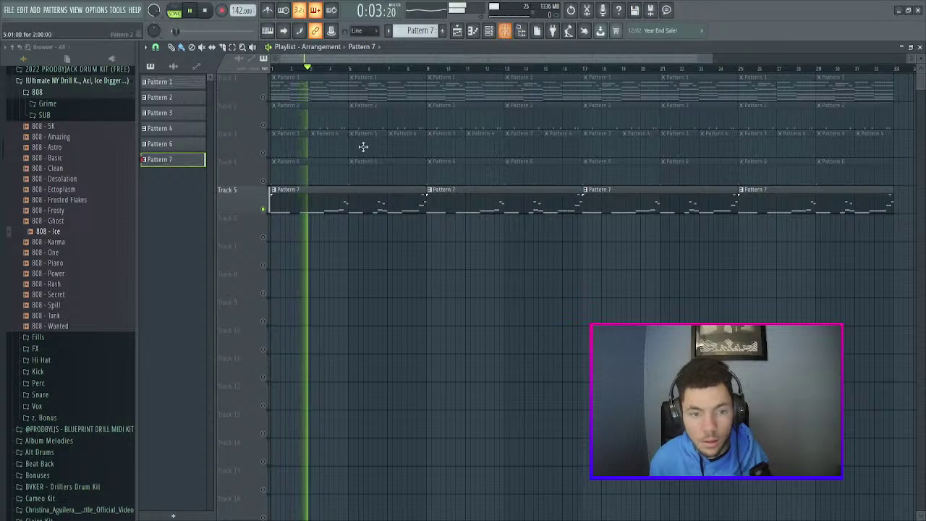
pyautogui.click(264, 181)
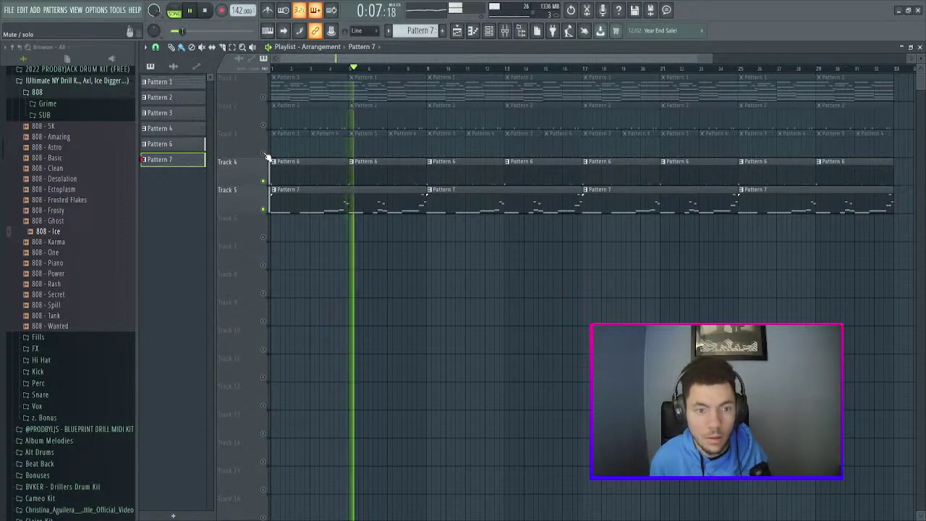
pyautogui.click(264, 182)
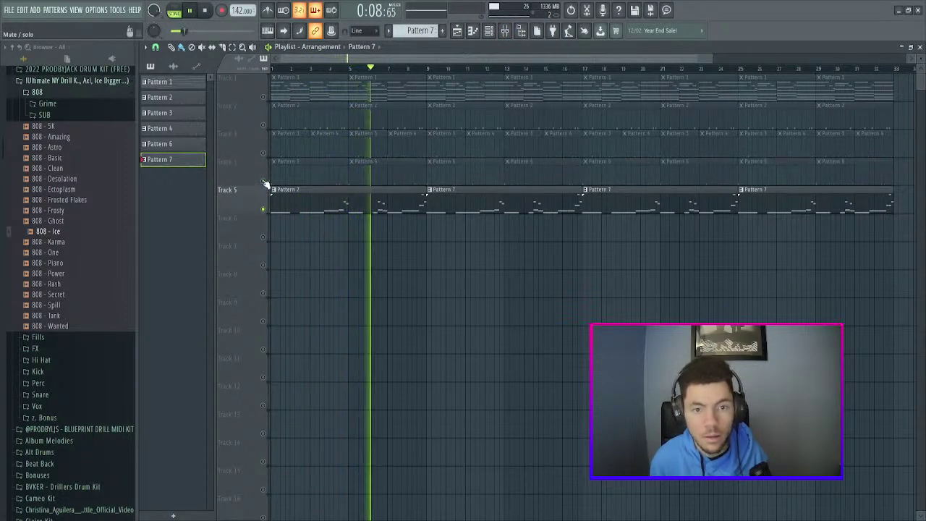
# - Lower the 808 mixer track's fader to 92% (-1.9 dB)
pyautogui.click(505, 30)
pyautogui.moveTo(308, 297); pyautogui.dragTo(308, 305)
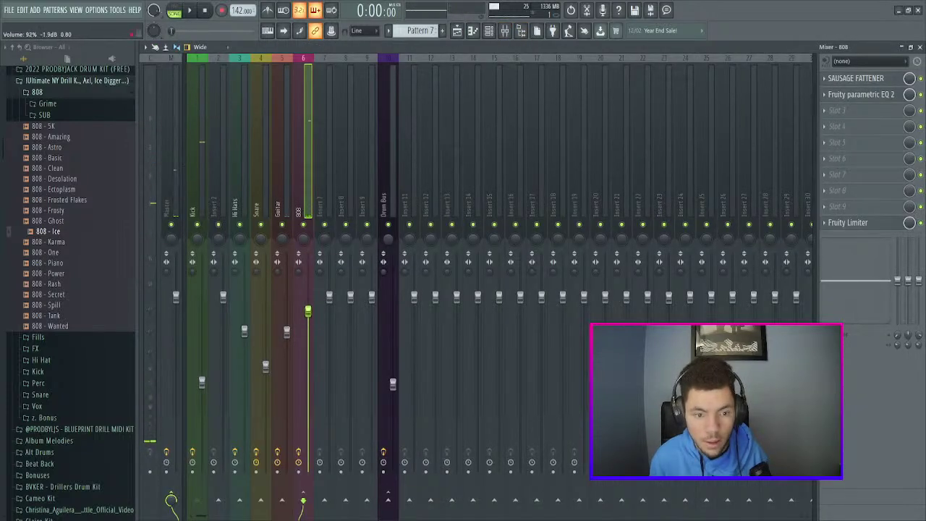
# - Play the 808 line and lower the 808 mixer track's fader to 85% (-3.6 dB)
pyautogui.press('space')
pyautogui.moveTo(307, 345)
pyautogui.mouseDown()
pyautogui.moveTo(307, 355)
pyautogui.moveTo(308, 335)
pyautogui.mouseUp()
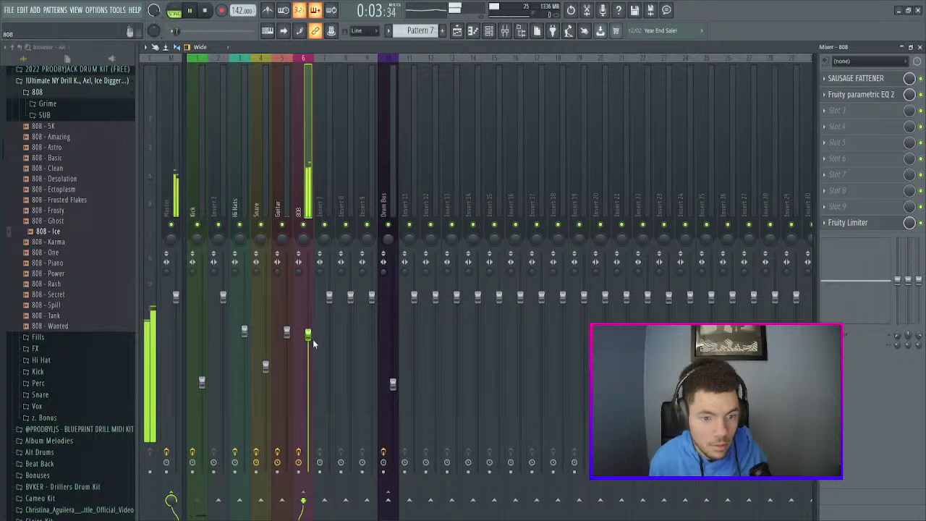
pyautogui.moveTo(308, 331); pyautogui.dragTo(308, 320)
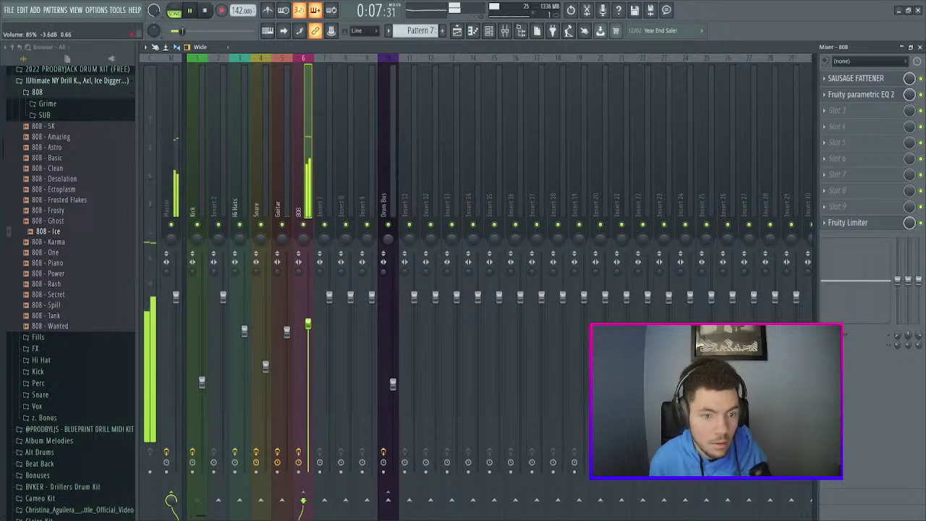
pyautogui.press('space')
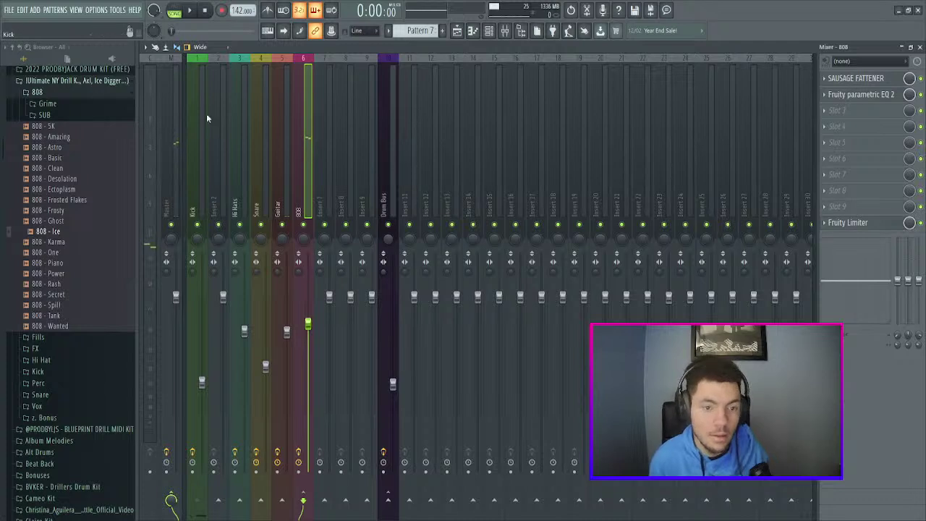
# - Load AR TG Mastering Live Mono into the Master track's third slot with the Modern Warm Master preset and briefly play the 808 through it
pyautogui.click(172, 116)
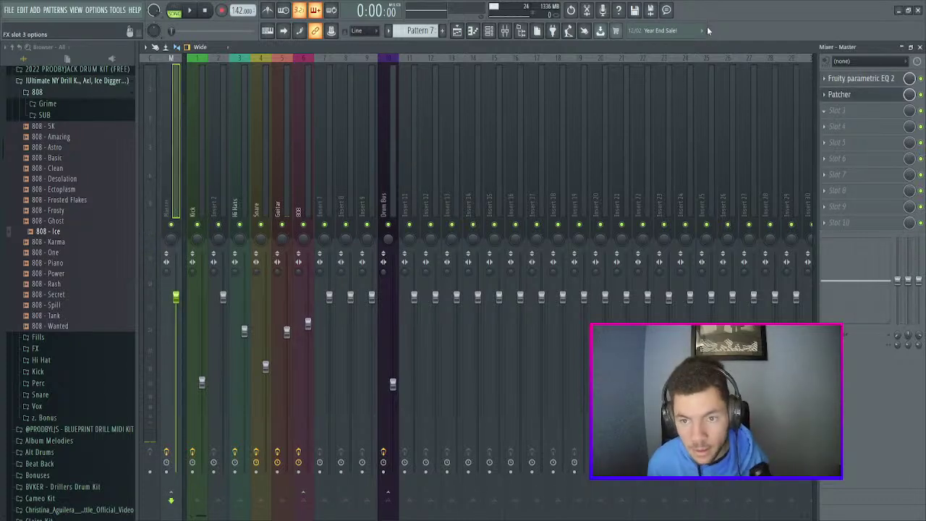
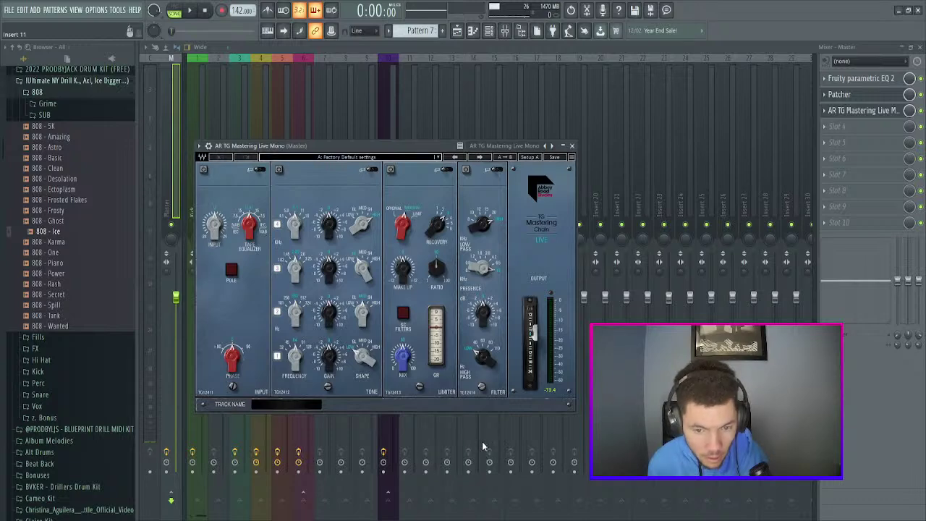
pyautogui.click(904, 51)
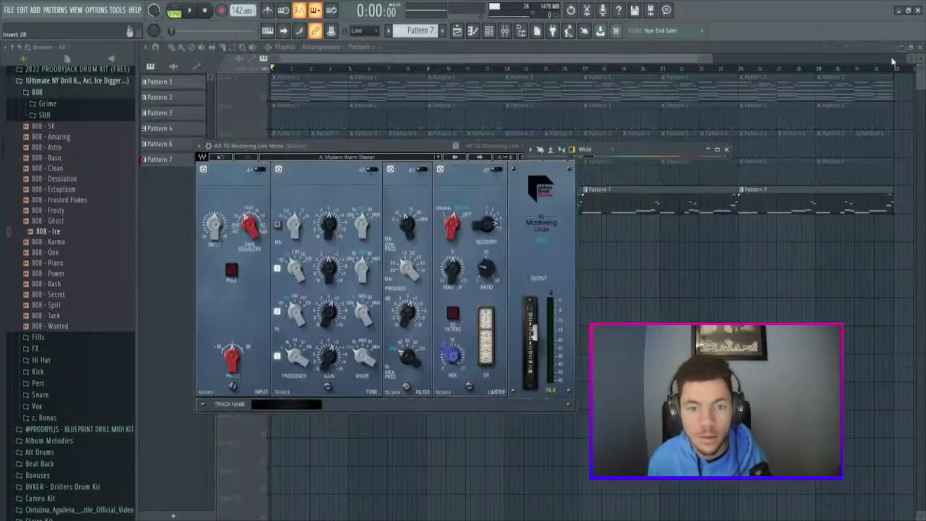
pyautogui.click(718, 149)
pyautogui.press('space')
pyautogui.press('space')
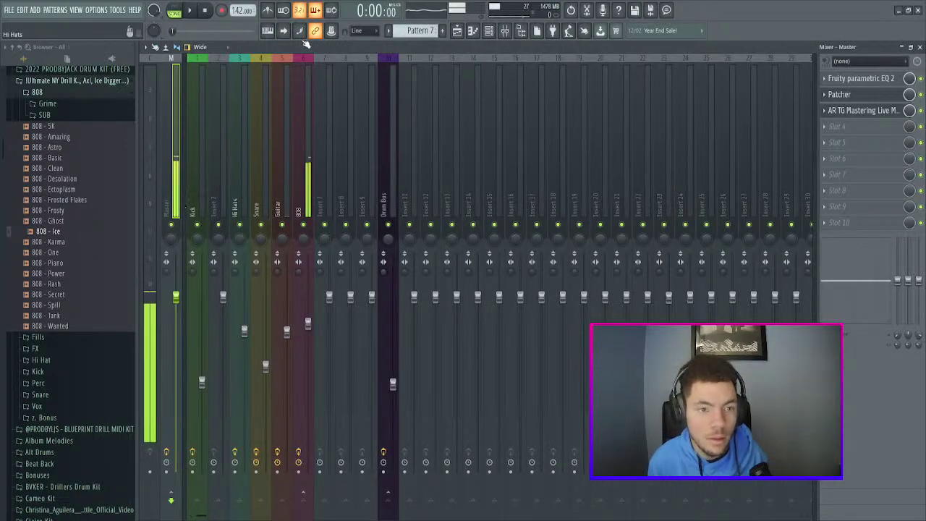
# - Switch all playlist tracks back on and play the full beat while watching the mixer levels
pyautogui.click(460, 31)
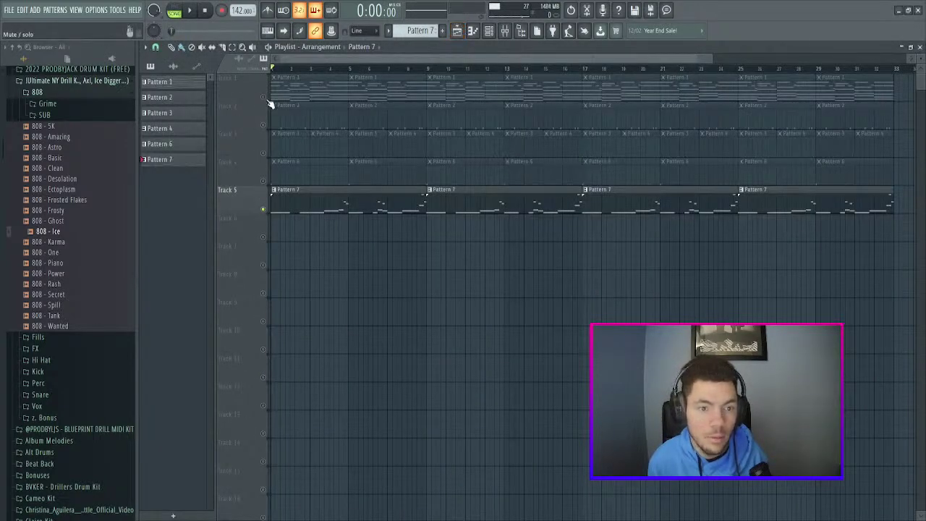
pyautogui.rightClick(264, 97)
pyautogui.rightClick(264, 97)
pyautogui.press('space')
pyautogui.click(506, 31)
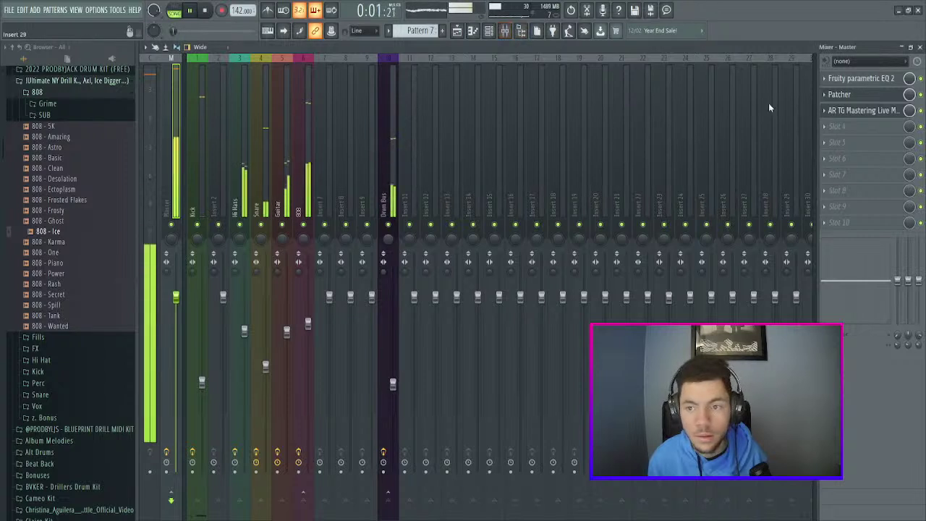
pyautogui.click(148, 139)
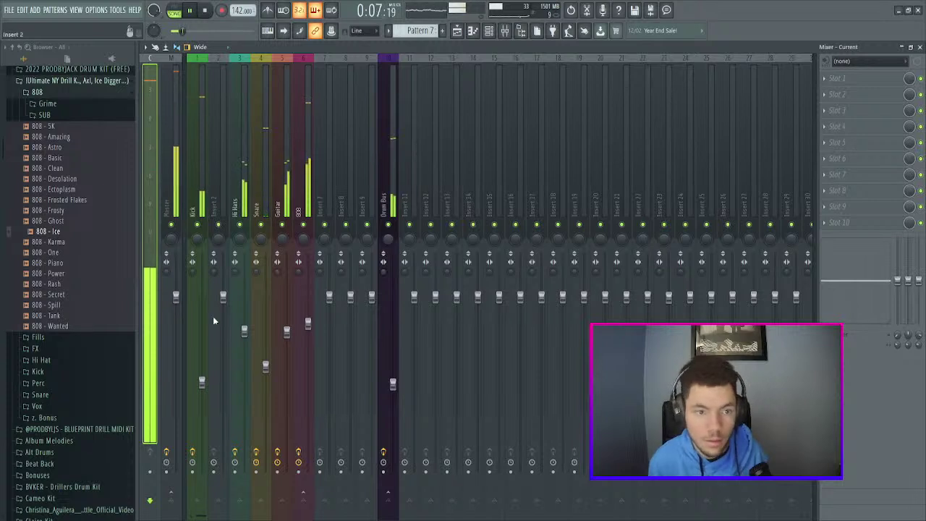
pyautogui.press('space')
# - Lower the velocity of all Kick - Main notes in Pattern 6 to 75%
pyautogui.click(206, 372)
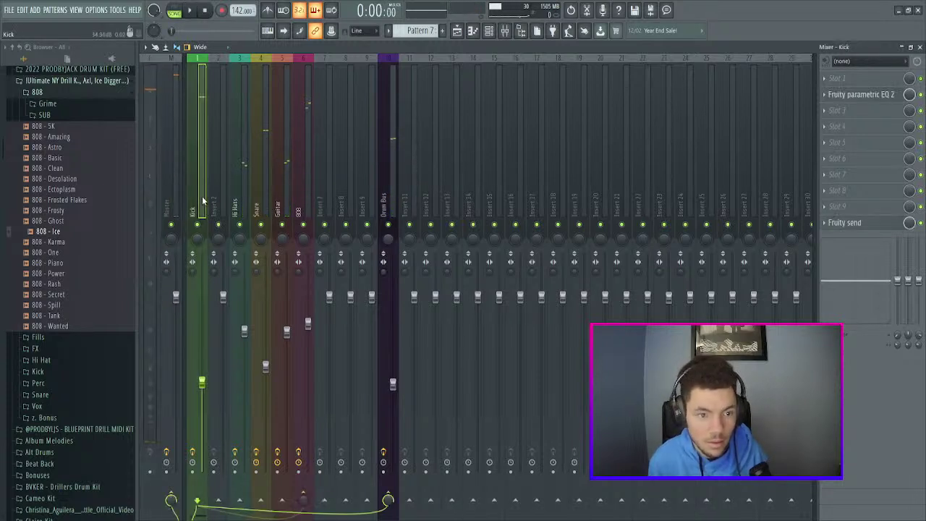
pyautogui.press('F6')
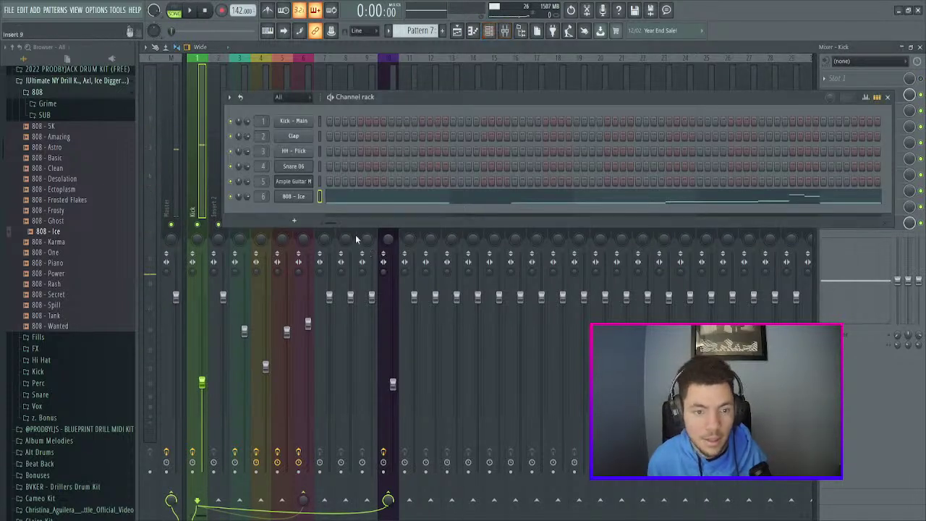
pyautogui.scroll(2, 416, 32)
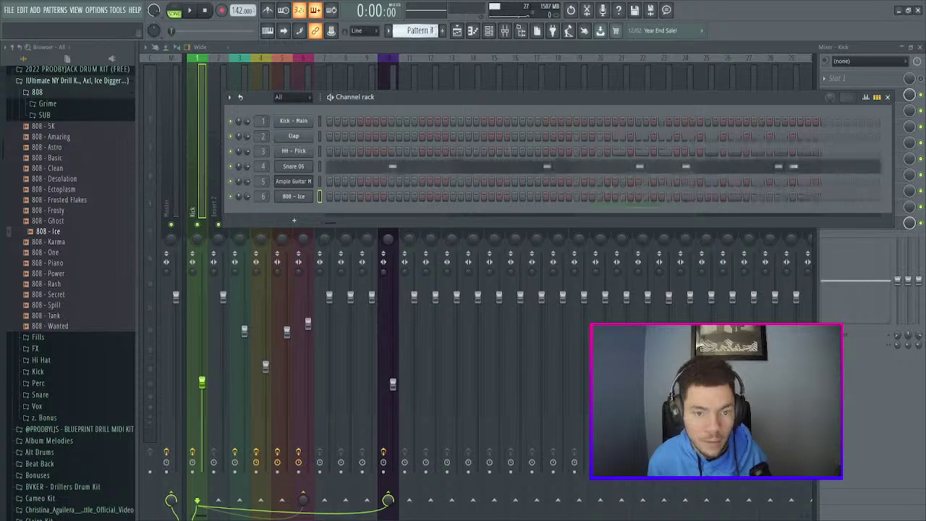
pyautogui.scroll(-2, 420, 30)
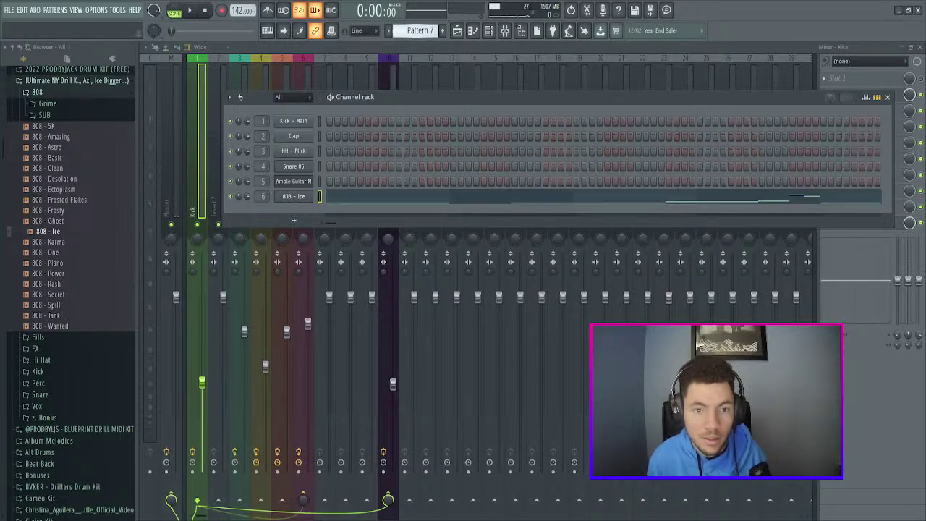
pyautogui.scroll(1, 420, 30)
pyautogui.click(391, 122)
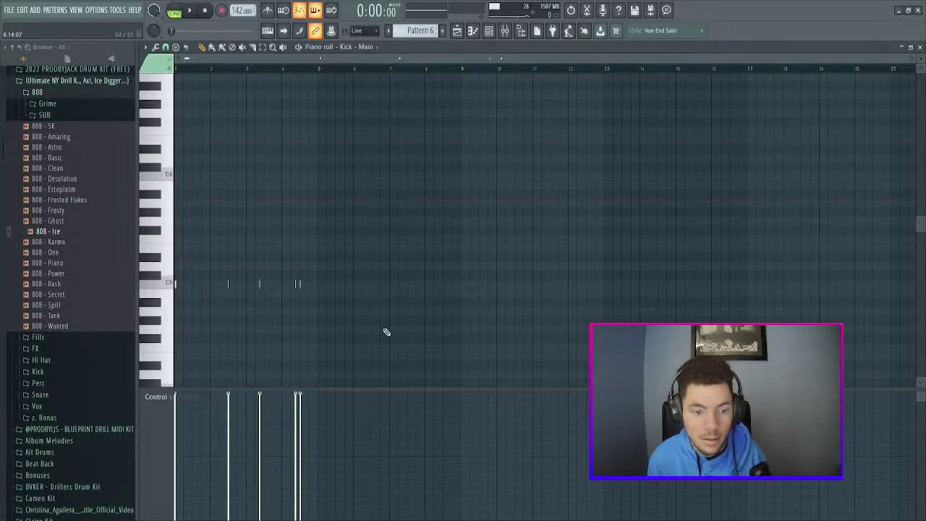
pyautogui.moveTo(427, 216); pyautogui.dragTo(174, 330)
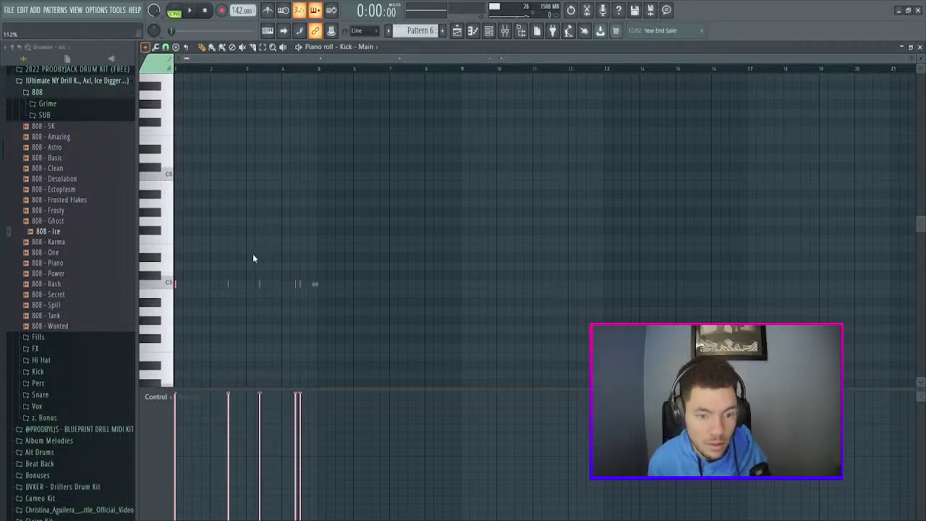
pyautogui.moveTo(175, 397); pyautogui.dragTo(175, 427)
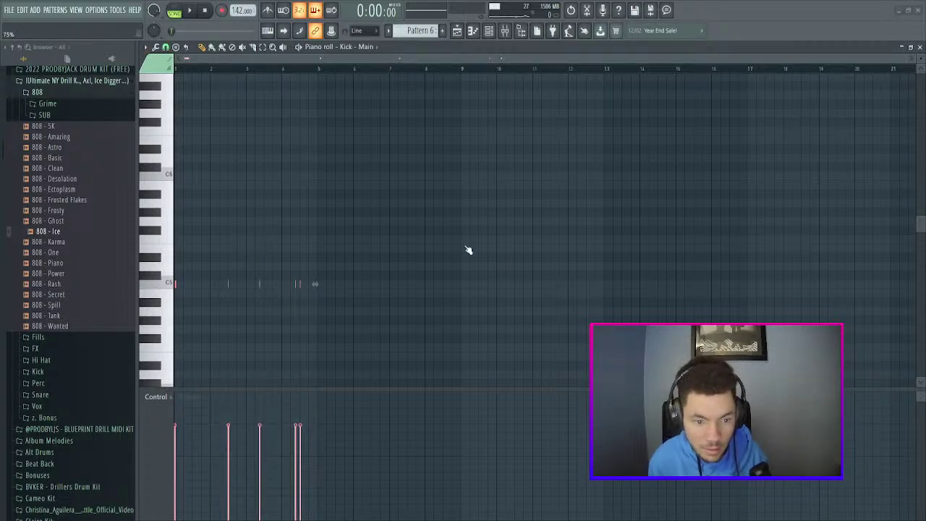
# - Play the full arrangement with the softer kick and check the levels on the Kick and Master mixer tracks
pyautogui.click(457, 31)
pyautogui.press('space')
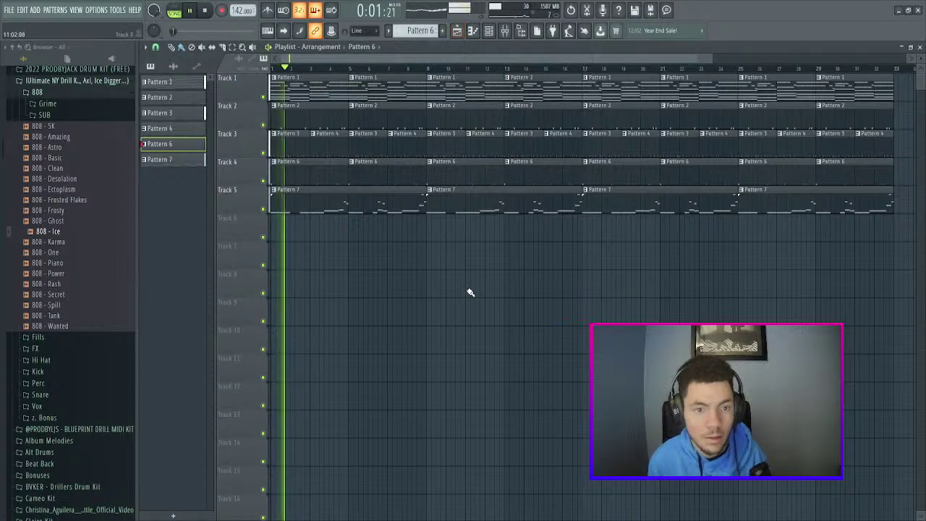
pyautogui.click(518, 29)
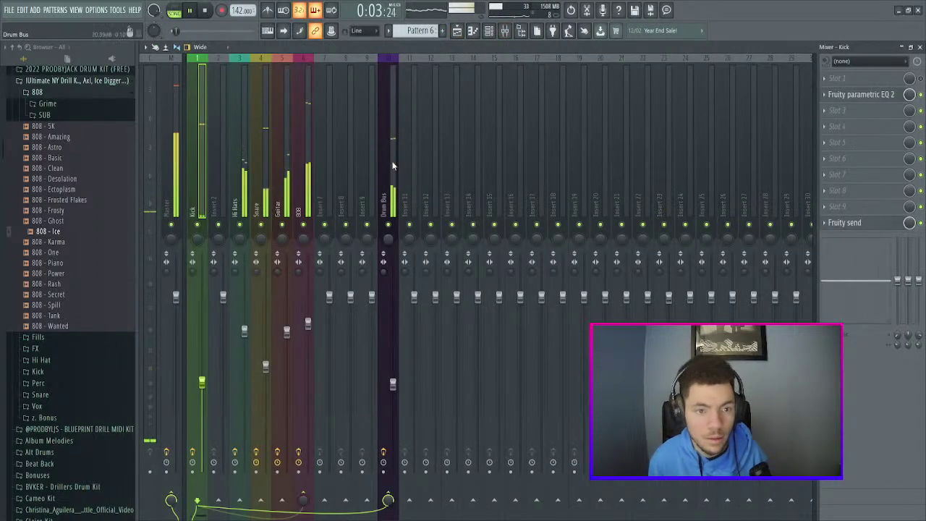
pyautogui.click(170, 131)
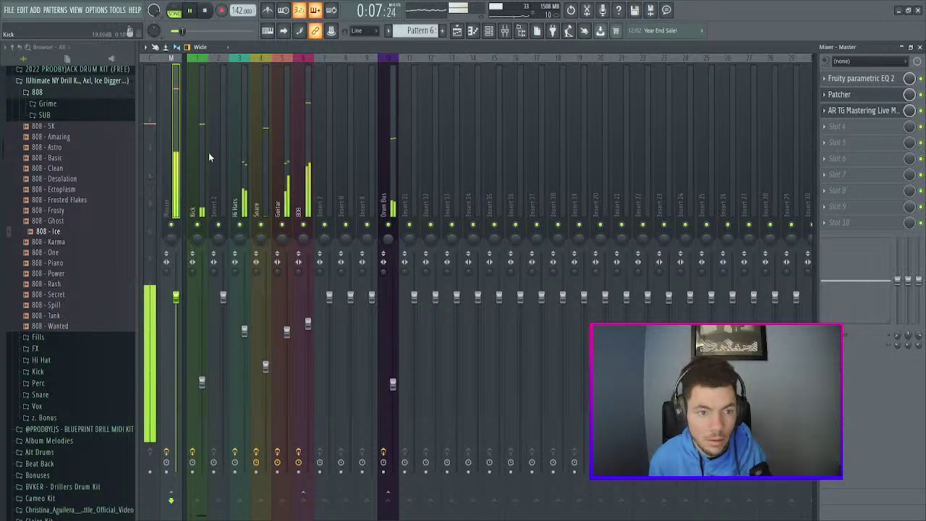
# - Audition Kick - Main from the drill kit's Kick folder and compare it with the sample on the kick channel
pyautogui.click(479, 32)
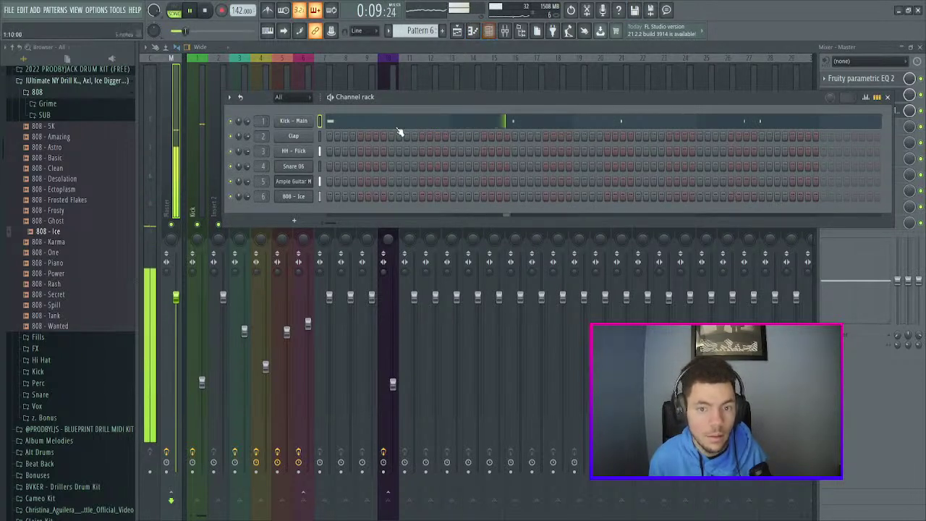
pyautogui.scroll(4, 97, 211)
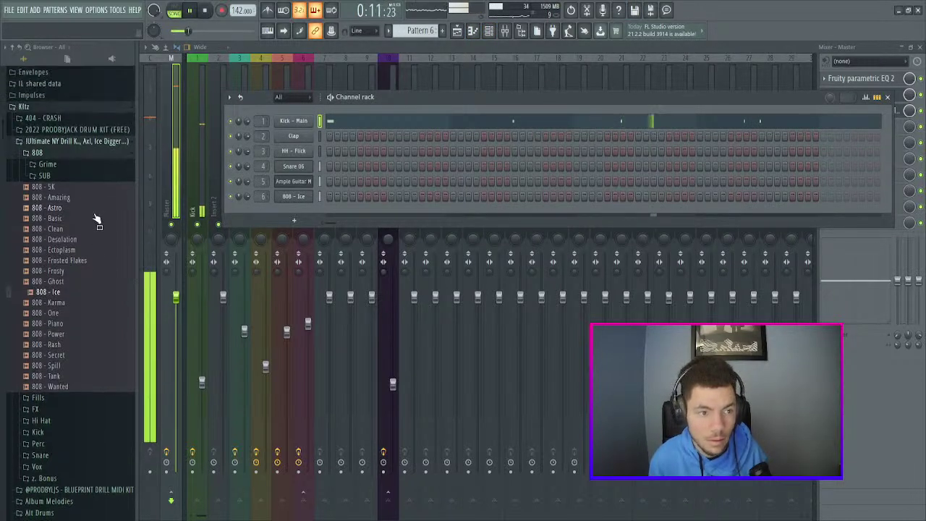
pyautogui.press('space')
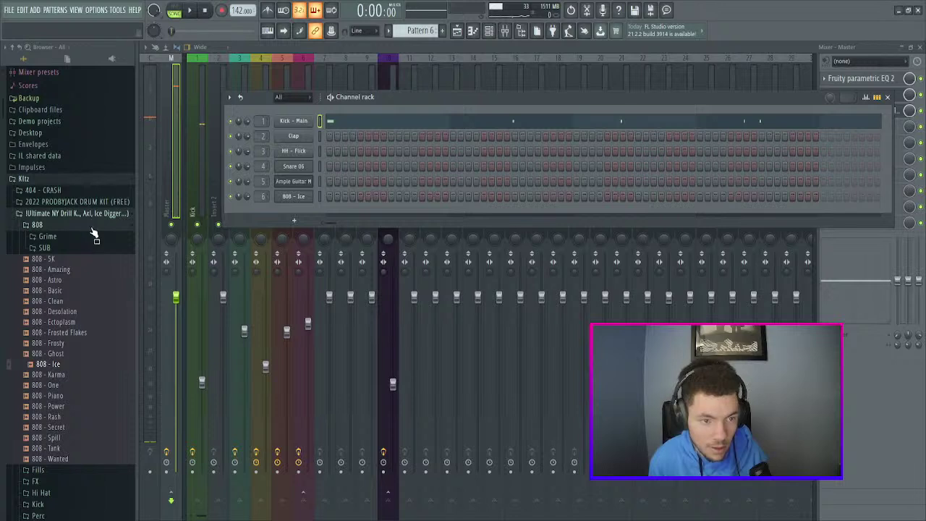
pyautogui.click(92, 227)
pyautogui.click(71, 272)
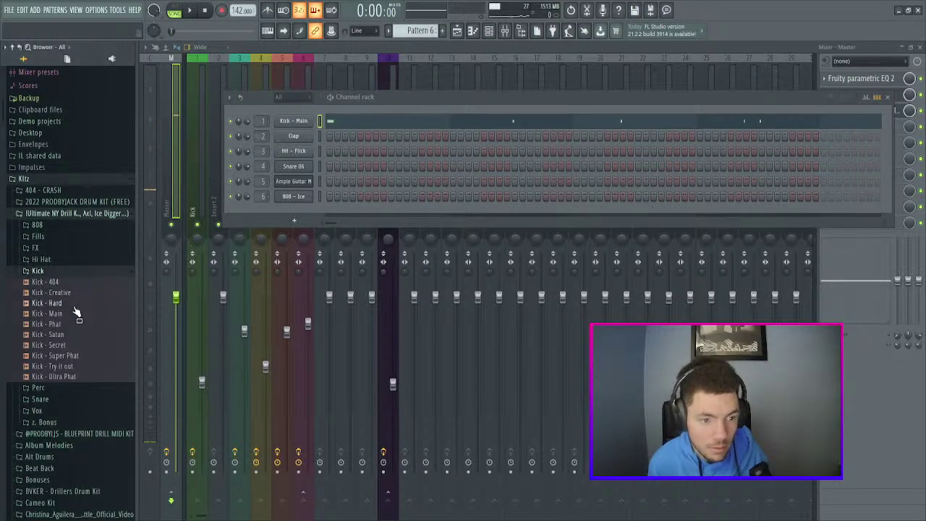
pyautogui.click(75, 304)
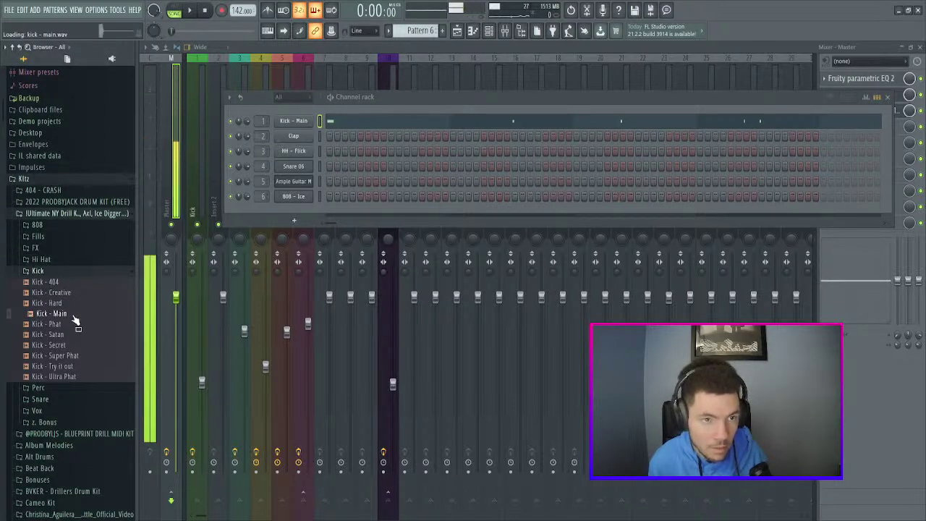
pyautogui.click(50, 313)
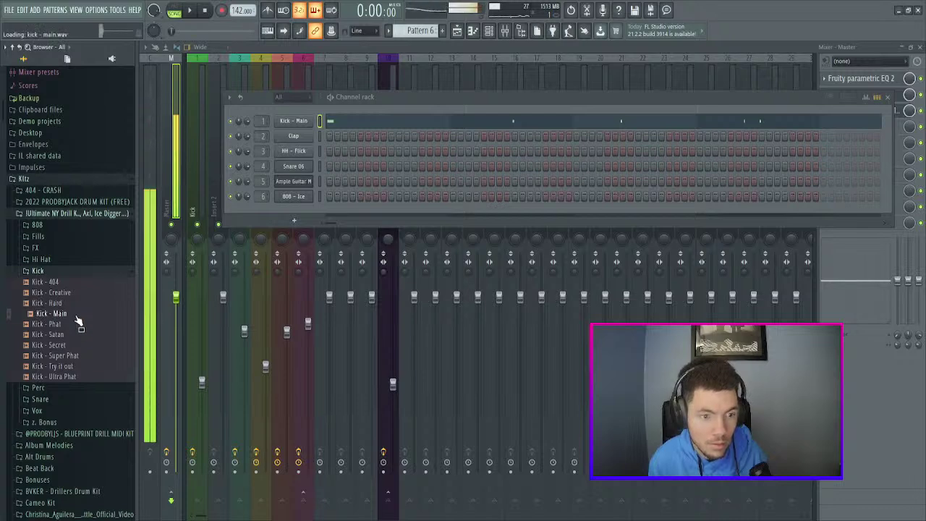
pyautogui.click(291, 122)
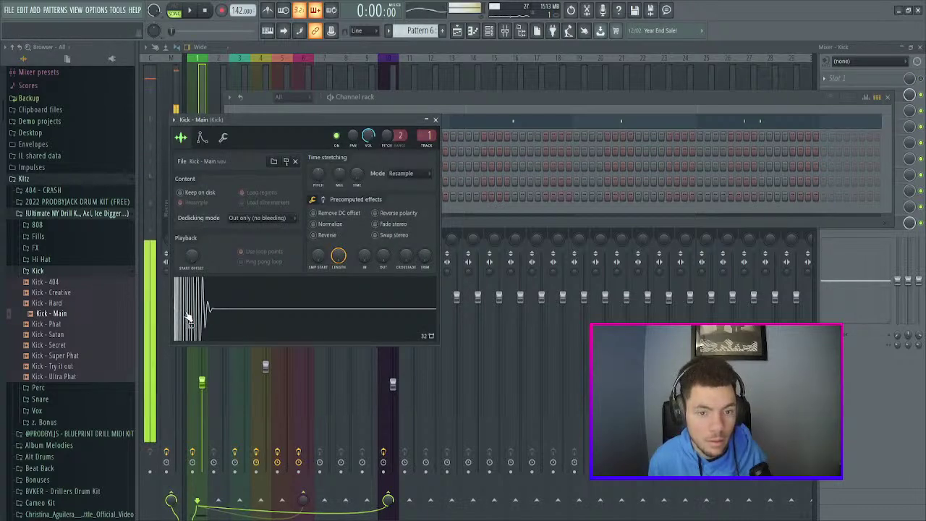
pyautogui.click(436, 120)
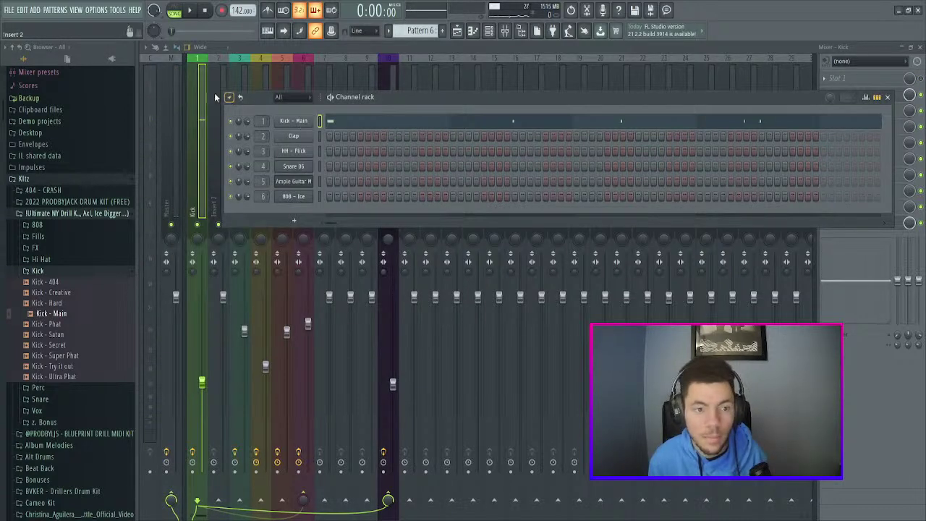
# - Adjust the band 7 low-pass cutoff in the Kick track's Fruity parametric EQ 2 and preview the kick sample
pyautogui.click(198, 86)
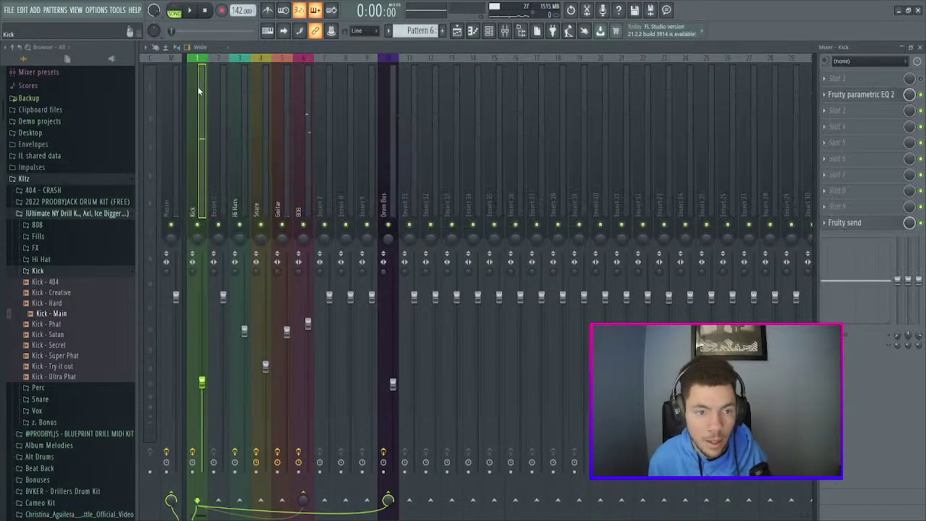
pyautogui.click(895, 98)
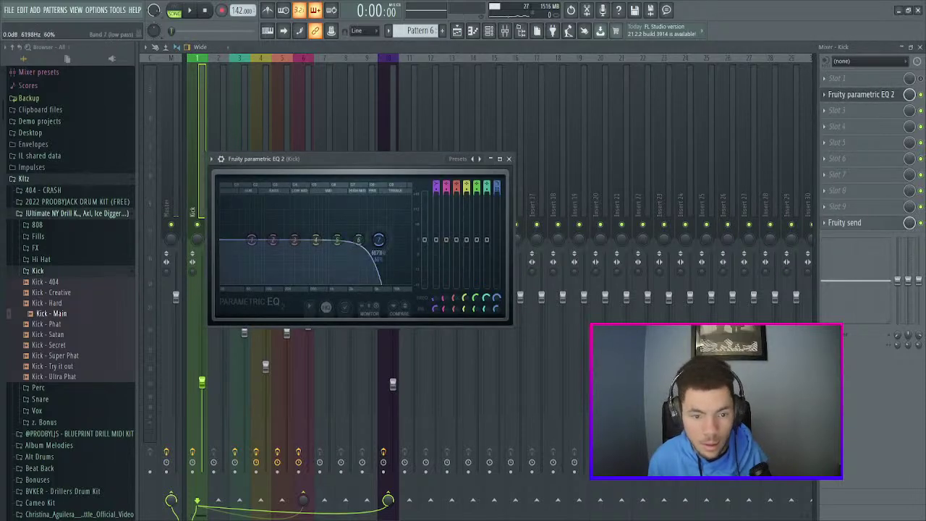
pyautogui.click(489, 30)
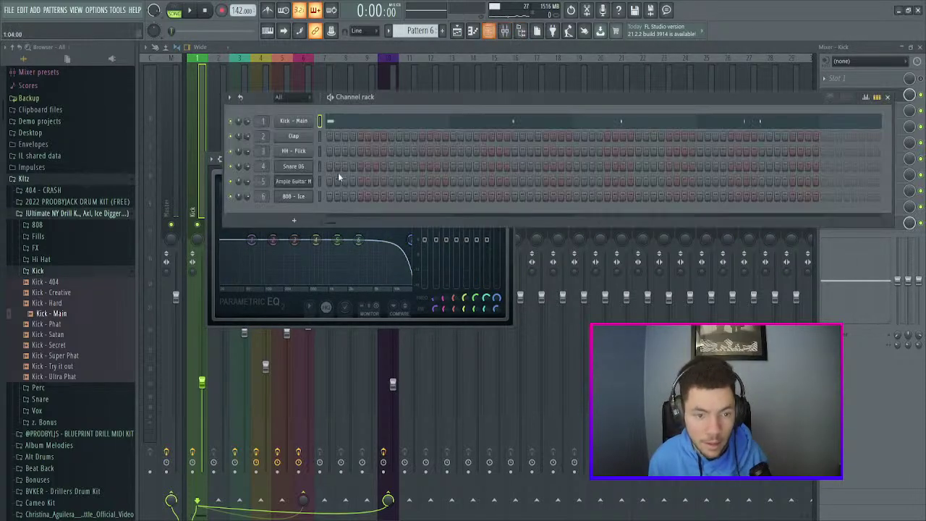
pyautogui.click(295, 125)
pyautogui.click(219, 300)
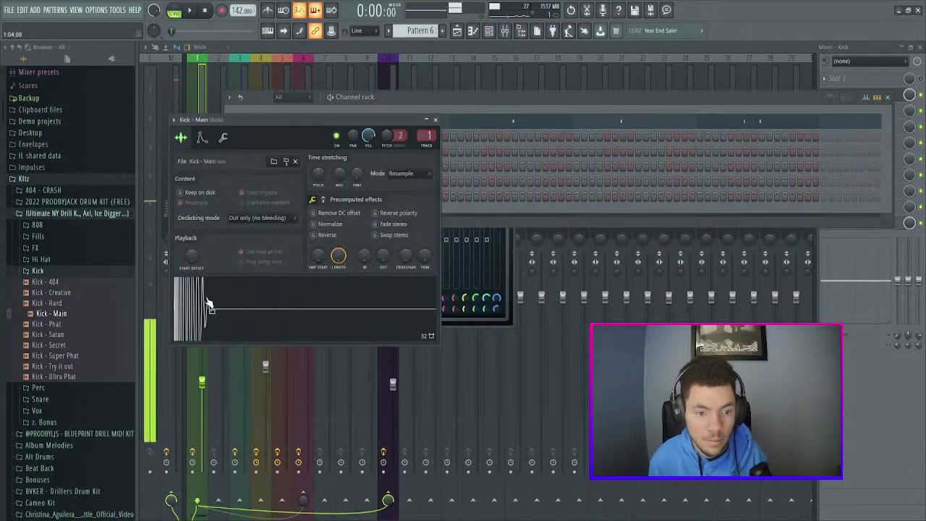
pyautogui.click(435, 119)
# - Play the full arrangement, check the kick against the other mixer tracks, and return to the Playlist
pyautogui.press('space')
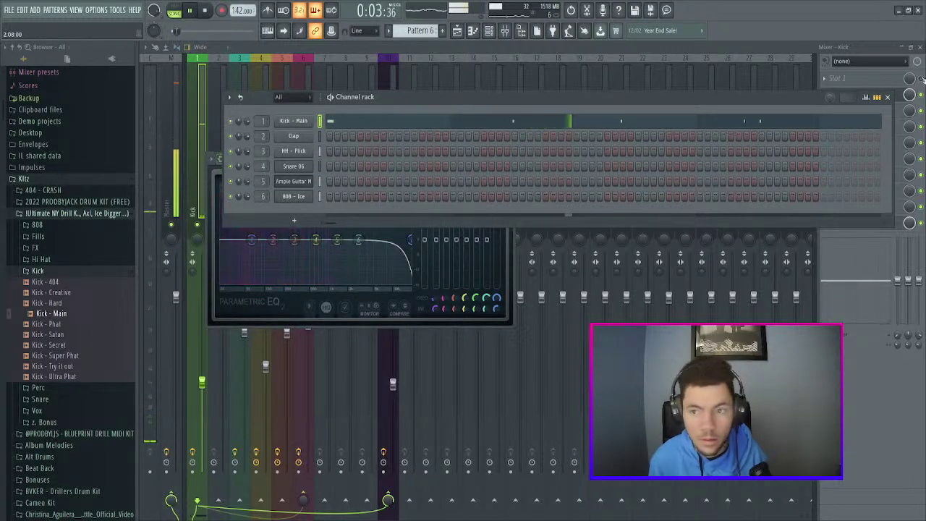
pyautogui.click(836, 77)
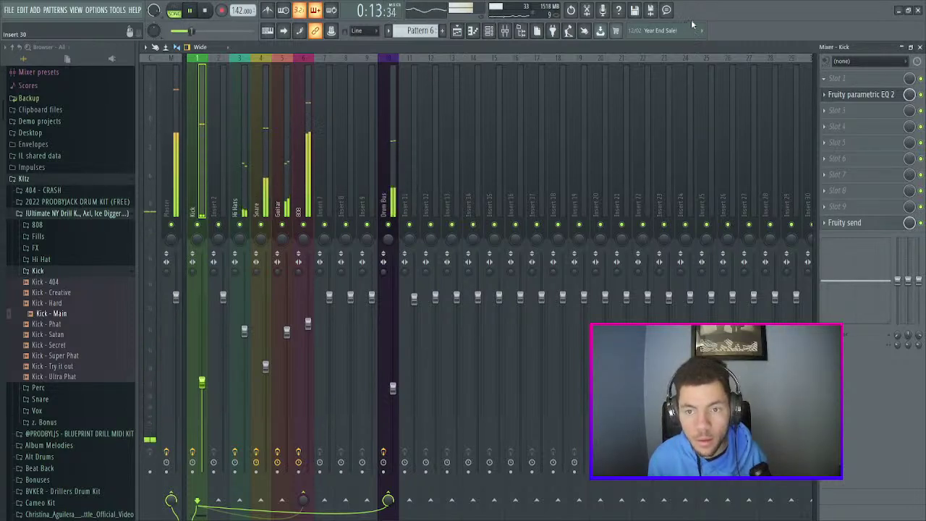
pyautogui.scroll(3, 454, 373)
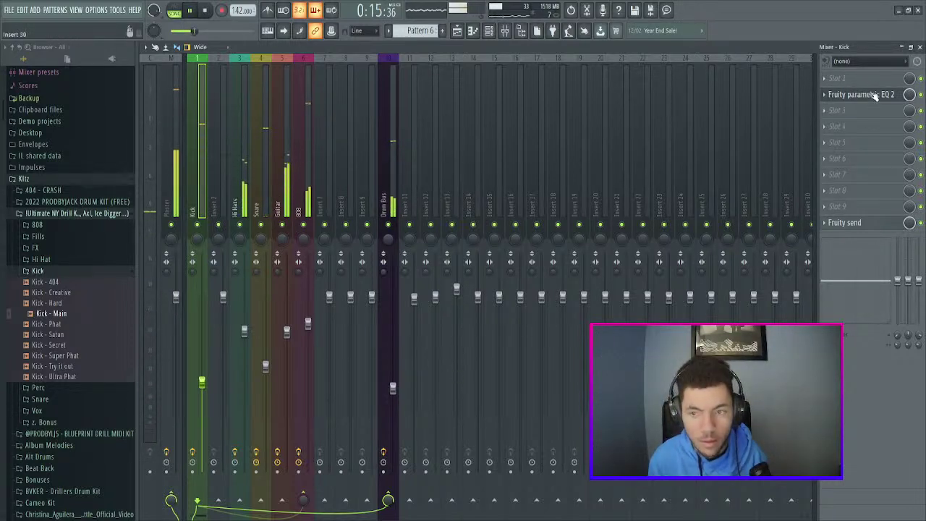
pyautogui.click(902, 47)
pyautogui.rightClick(631, 322)
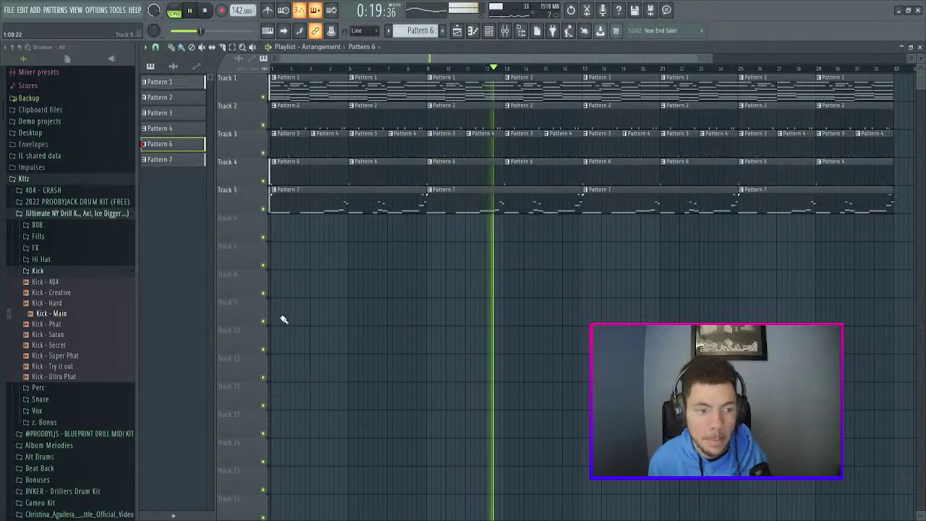
# - Stop playback and audition the drill kit's kicks, comparing Main, Try it out, Super Phat, Secret, Satan and Phat
pyautogui.press('space')
pyautogui.click(72, 315)
pyautogui.click(75, 366)
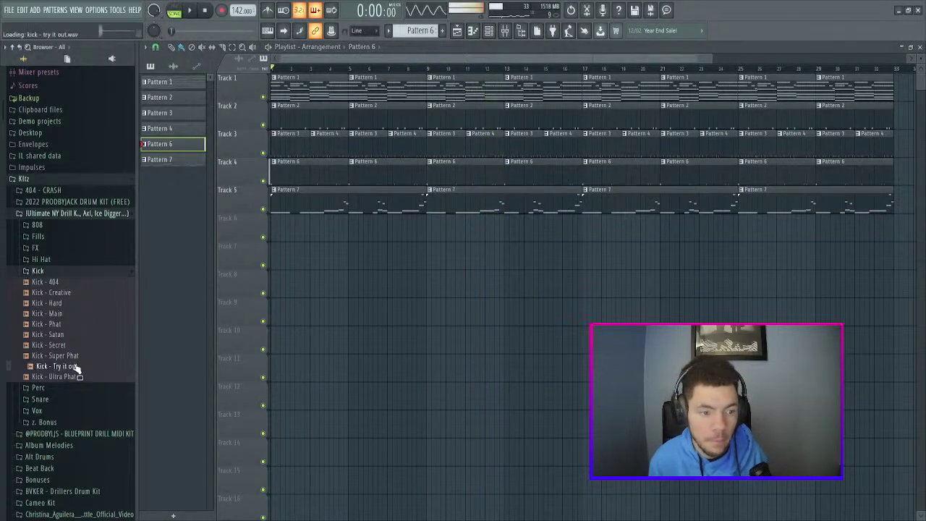
pyautogui.click(81, 355)
pyautogui.click(78, 344)
pyautogui.click(77, 344)
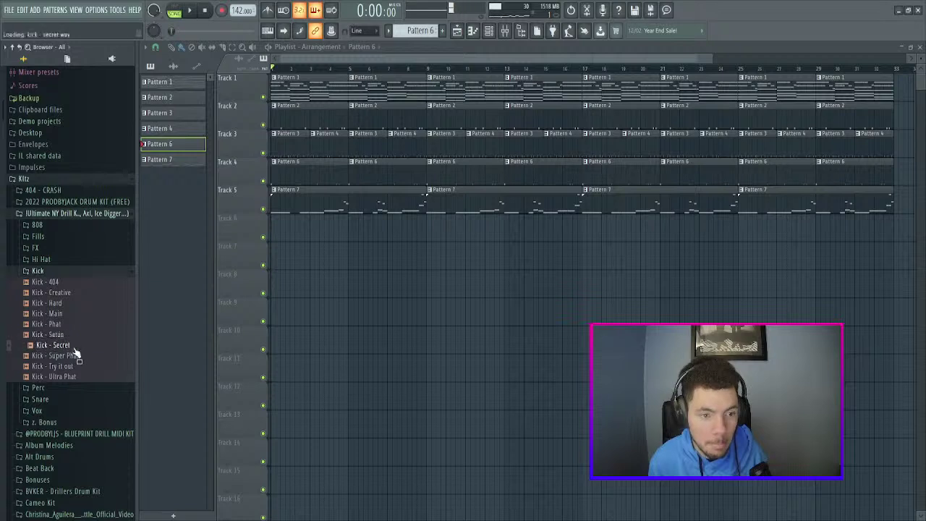
pyautogui.click(71, 326)
pyautogui.click(71, 336)
pyautogui.click(71, 348)
pyautogui.click(77, 315)
pyautogui.click(76, 345)
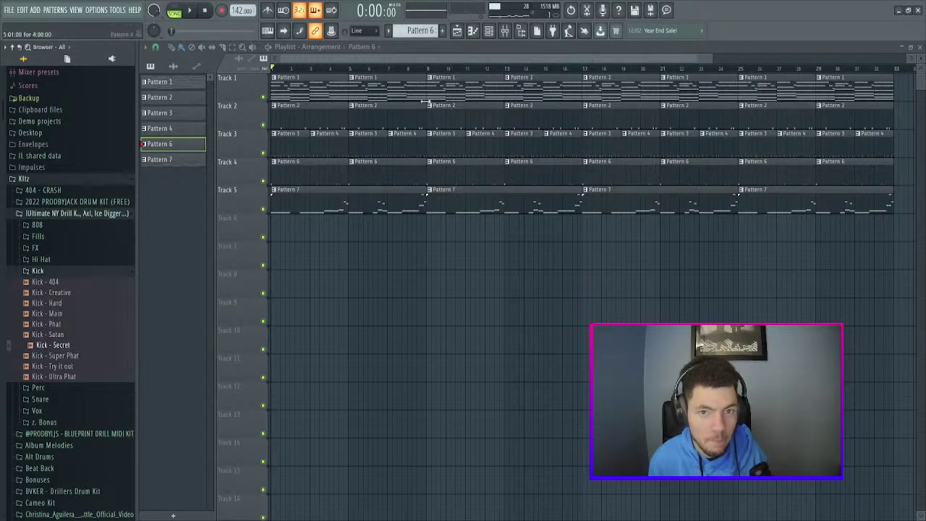
# - Replace the kick channel's sample with Kick - Secret, play it in the arrangement and inspect its waveform
pyautogui.click(489, 30)
pyautogui.moveTo(73, 346); pyautogui.dragTo(302, 125)
pyautogui.press('space')
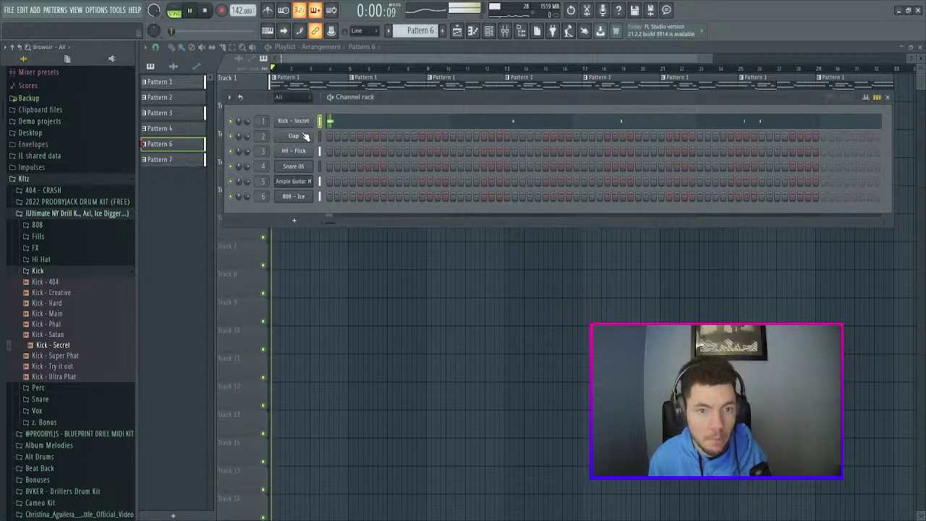
pyautogui.click(293, 122)
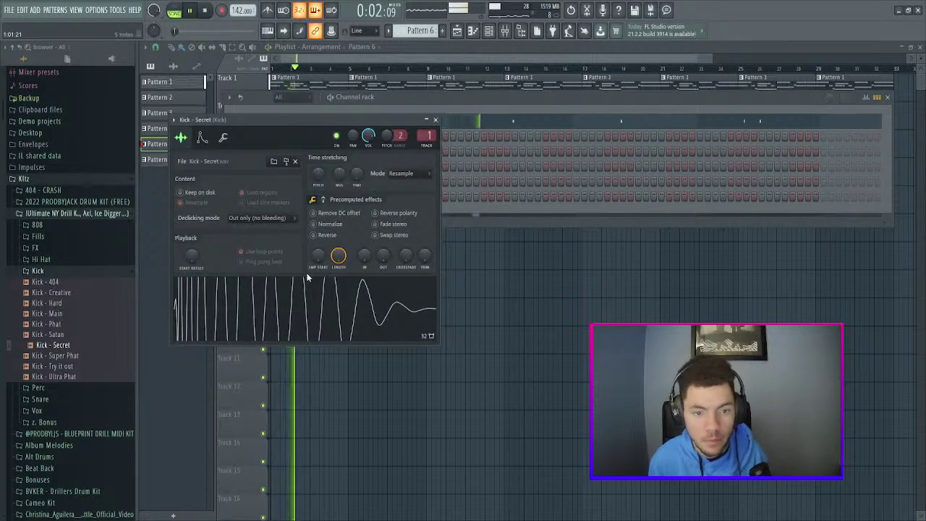
pyautogui.click(435, 119)
pyautogui.press('space')
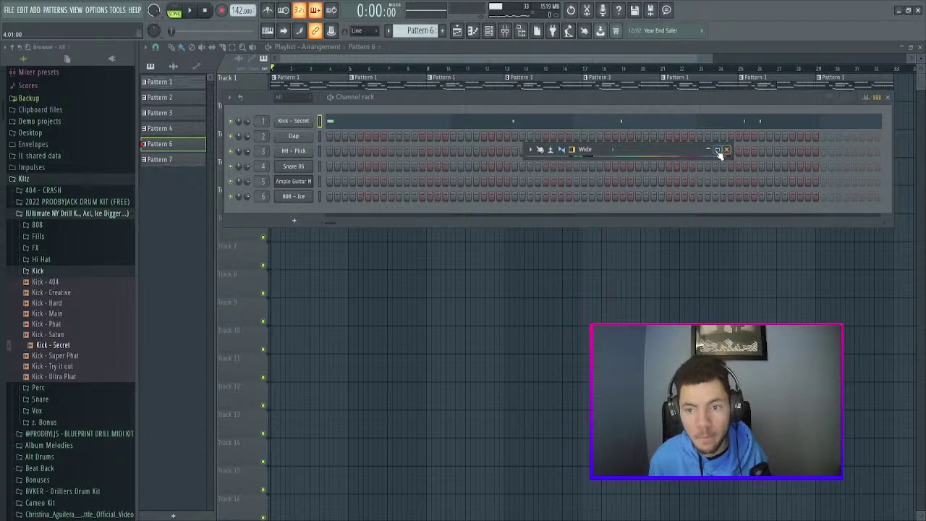
# - Add Sausage Fattener to slot 1 of the Kick mixer track, raise Fatness slightly and play the arrangement
pyautogui.click(717, 149)
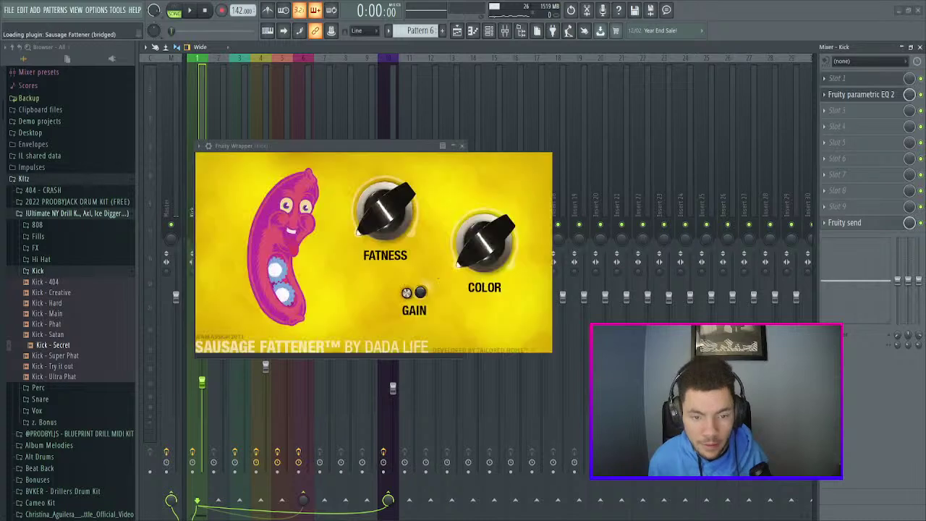
pyautogui.moveTo(385, 212)
pyautogui.mouseDown()
pyautogui.moveTo(385, 201)
pyautogui.moveTo(385, 220)
pyautogui.mouseUp()
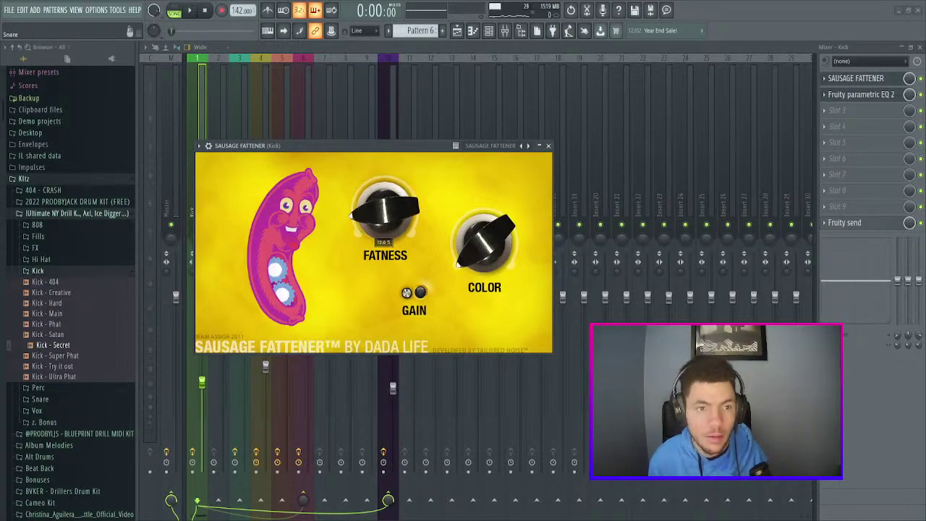
pyautogui.press('space')
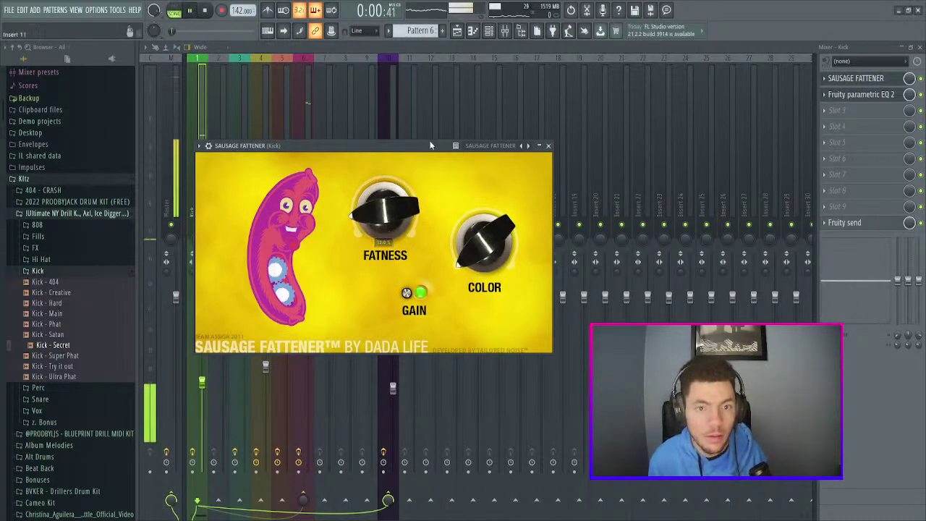
pyautogui.click(547, 146)
# - Load Kick - Main from the drill kit onto the kick channel and preview it in the arrangement and sampler
pyautogui.click(491, 31)
pyautogui.press('space')
pyautogui.moveTo(76, 313); pyautogui.dragTo(293, 124)
pyautogui.press('space')
pyautogui.click(293, 121)
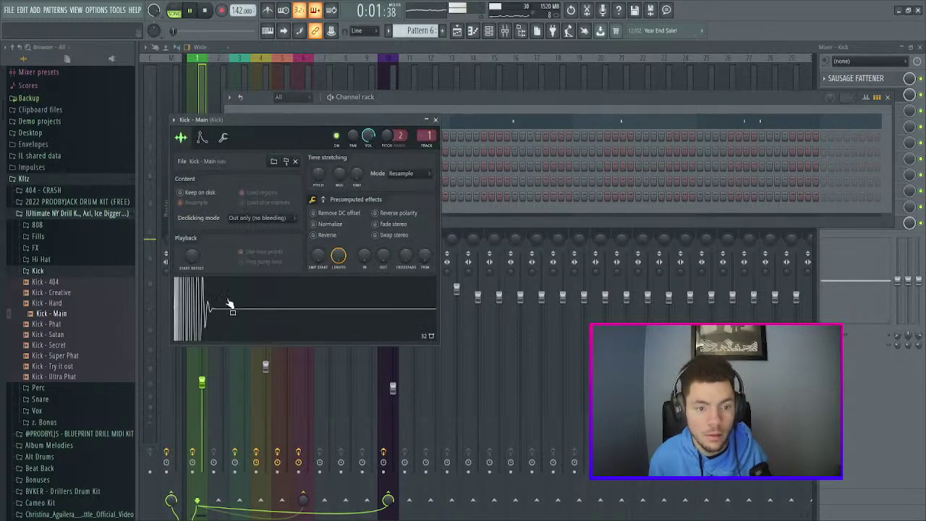
pyautogui.click(168, 304)
# - Listen to the arrangement with Kick - Main and check the levels on the Master and Kick mixer tracks
pyautogui.click(492, 33)
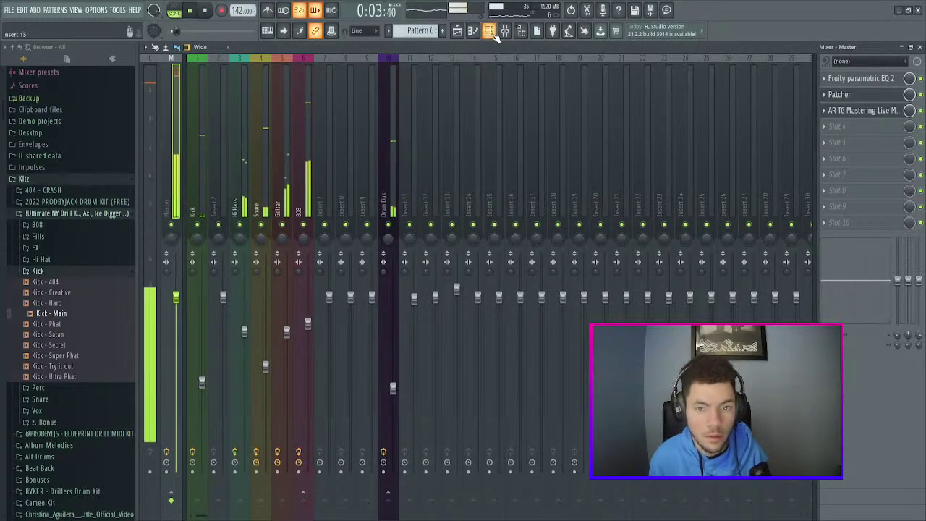
pyautogui.click(489, 31)
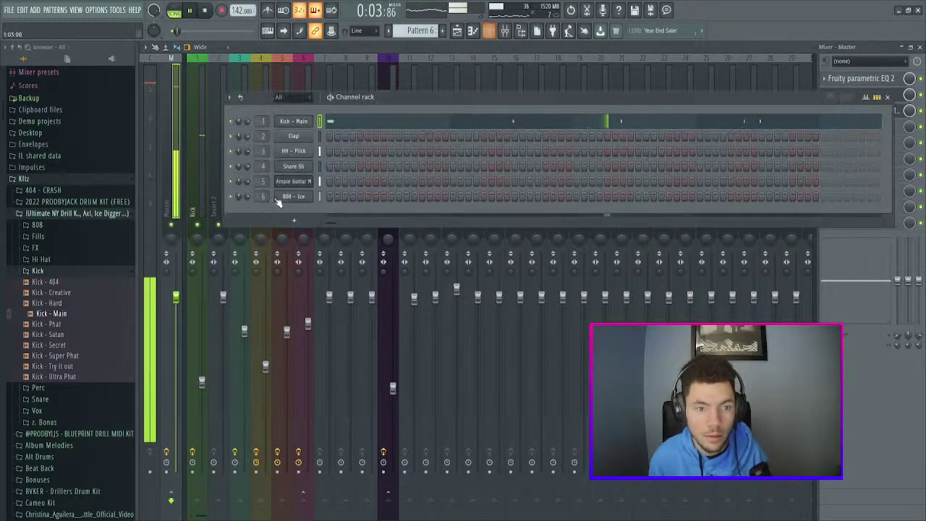
pyautogui.click(901, 99)
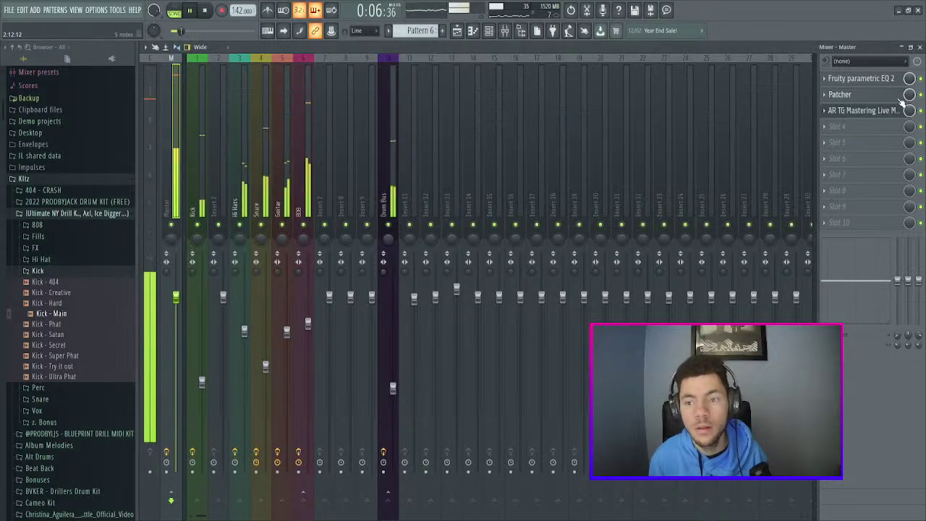
pyautogui.click(200, 116)
pyautogui.press('space')
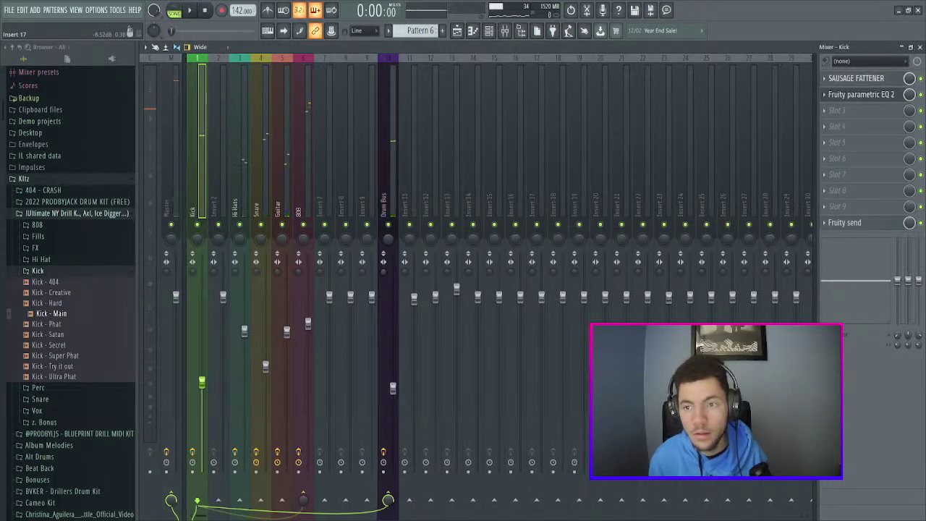
# - Replay the arrangement with Sausage Fattener bypassed on the Kick track and open its Fruity parametric EQ 2
pyautogui.press('space')
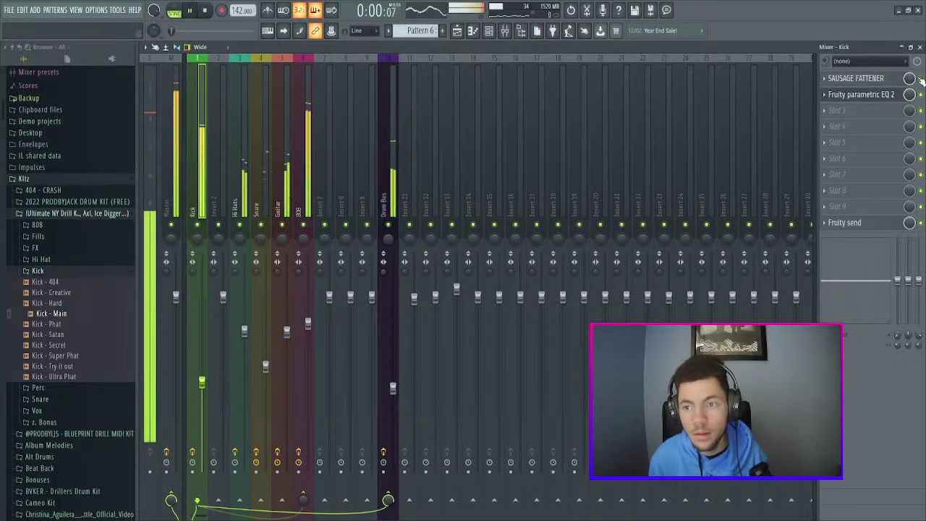
pyautogui.click(880, 95)
pyautogui.click(489, 31)
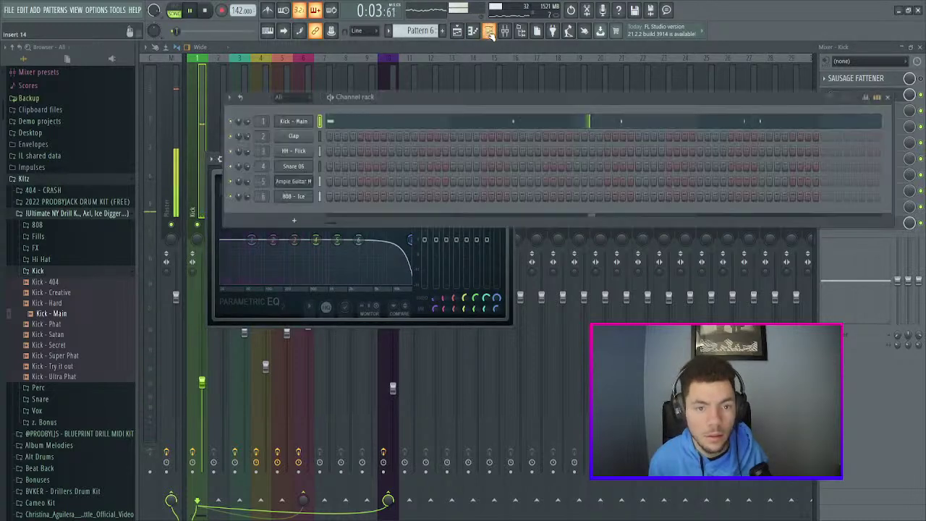
pyautogui.press('space')
# - Preview the Kick - Main sample repeatedly from the kick channel's sampler waveform
pyautogui.click(286, 123)
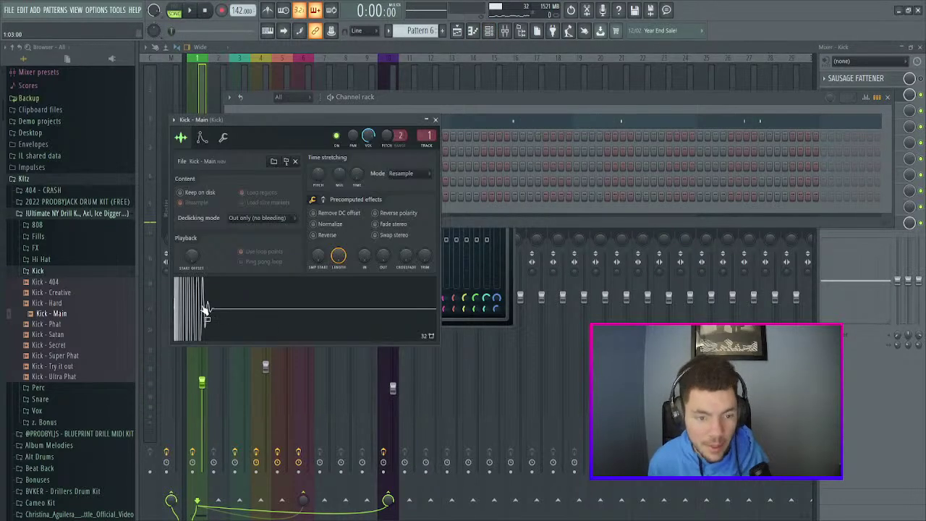
pyautogui.click(206, 311)
pyautogui.click(206, 311)
pyautogui.click(436, 120)
pyautogui.click(290, 123)
pyautogui.click(265, 316)
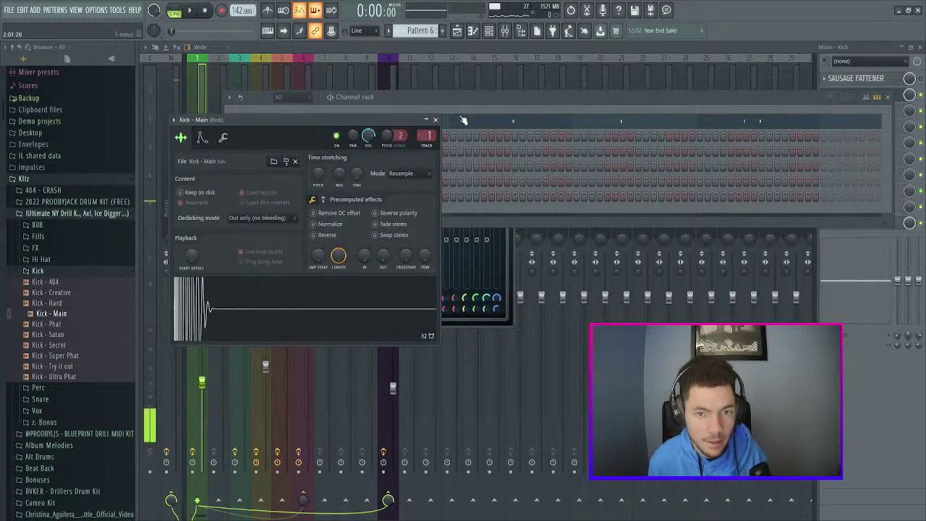
# - Mute Tracks 1, 2 and 3 in the Playlist, leaving only the kick and 808 tracks active
pyautogui.press('F5')
pyautogui.click(264, 100)
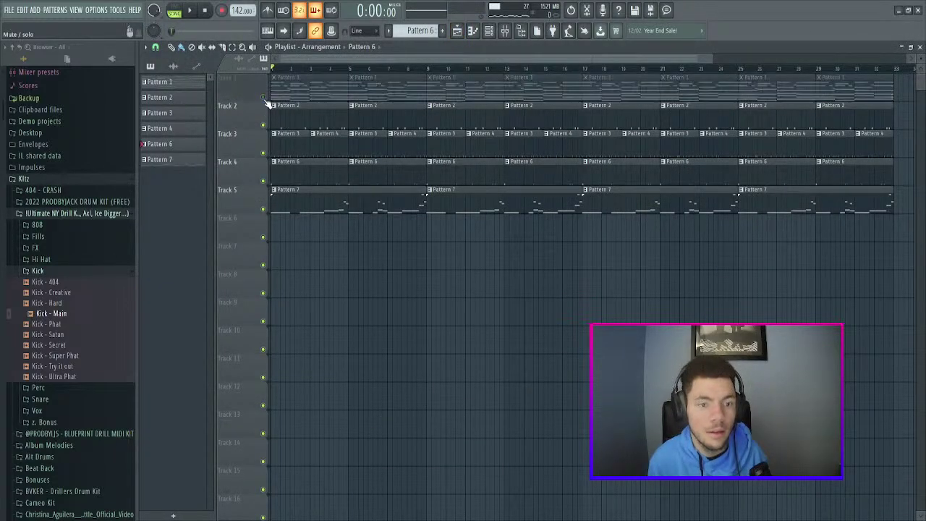
pyautogui.click(263, 147)
pyautogui.click(265, 180)
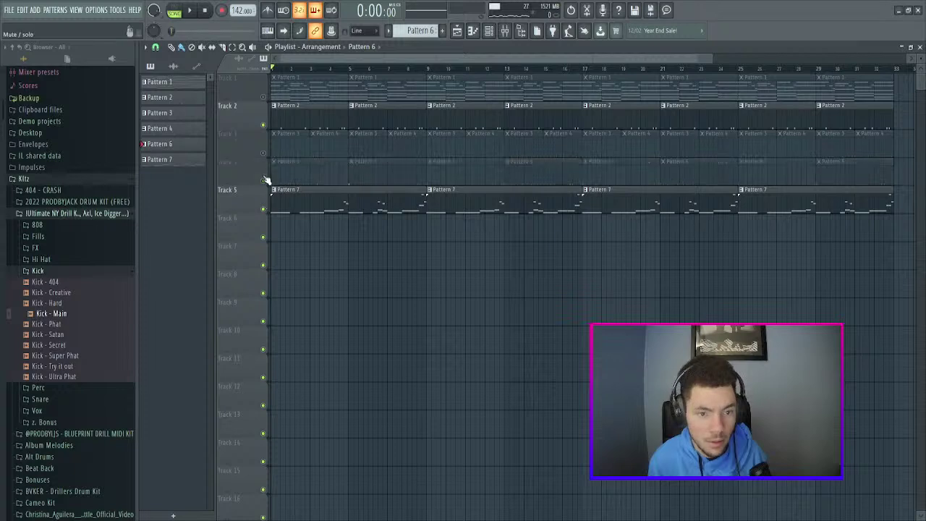
pyautogui.click(265, 127)
pyautogui.click(262, 182)
# - Play the kick and 808 on their own and check their levels in the mixer
pyautogui.press('space')
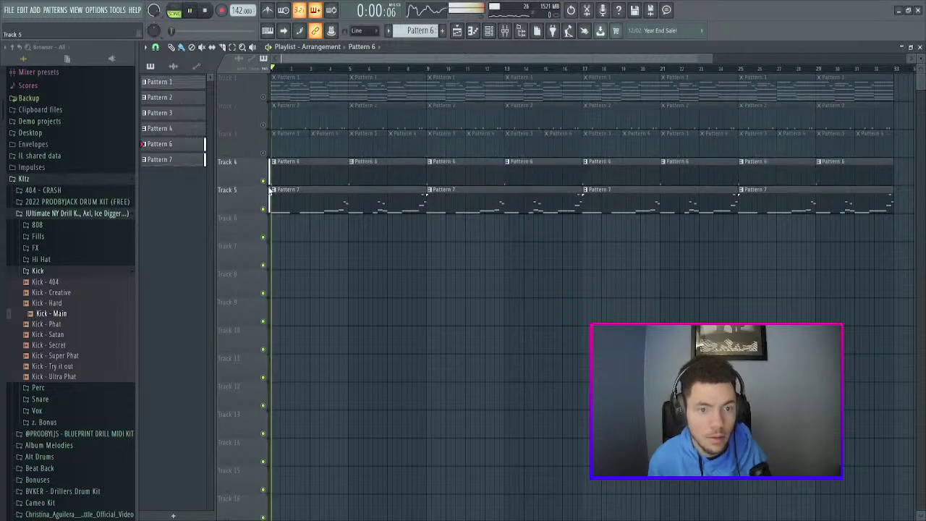
pyautogui.click(506, 31)
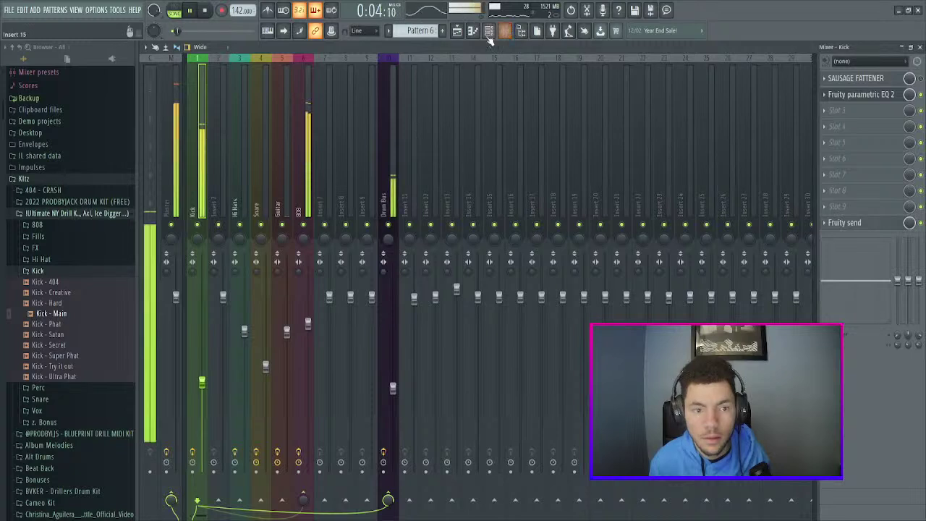
pyautogui.click(490, 31)
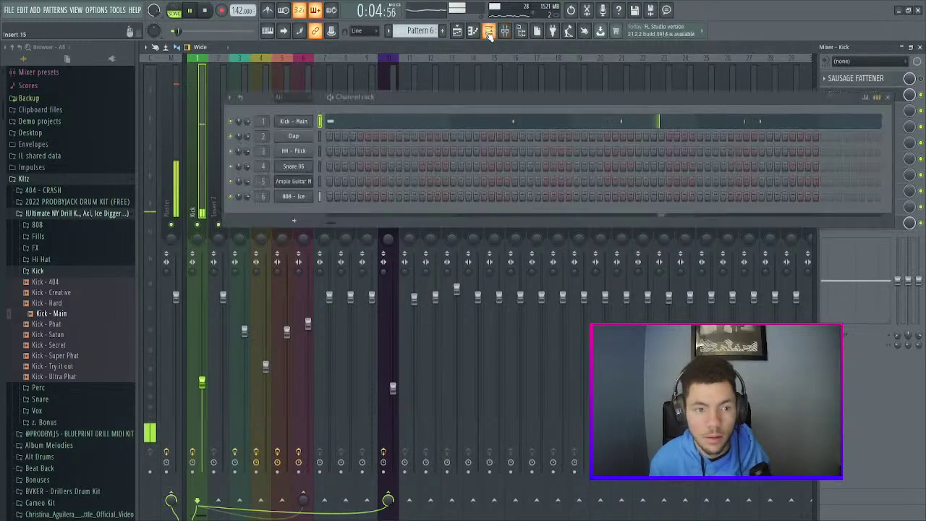
pyautogui.press('space')
# - Audition Kick - Hard and Kick - Main in the browser and add Kick - Main as a second kick channel
pyautogui.click(65, 316)
pyautogui.click(70, 305)
pyautogui.click(77, 312)
pyautogui.moveTo(79, 313); pyautogui.dragTo(304, 121)
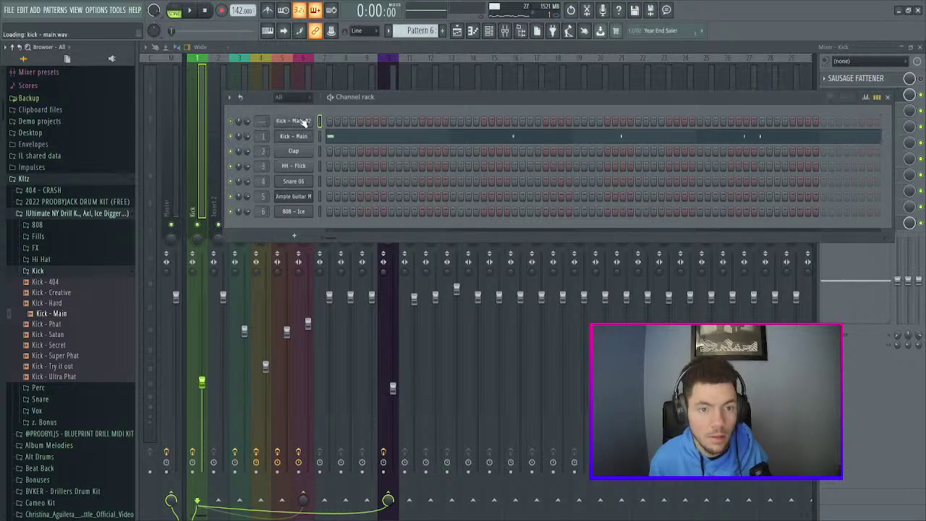
# - Preview the added kick channel's sample through the Master track
pyautogui.click(303, 122)
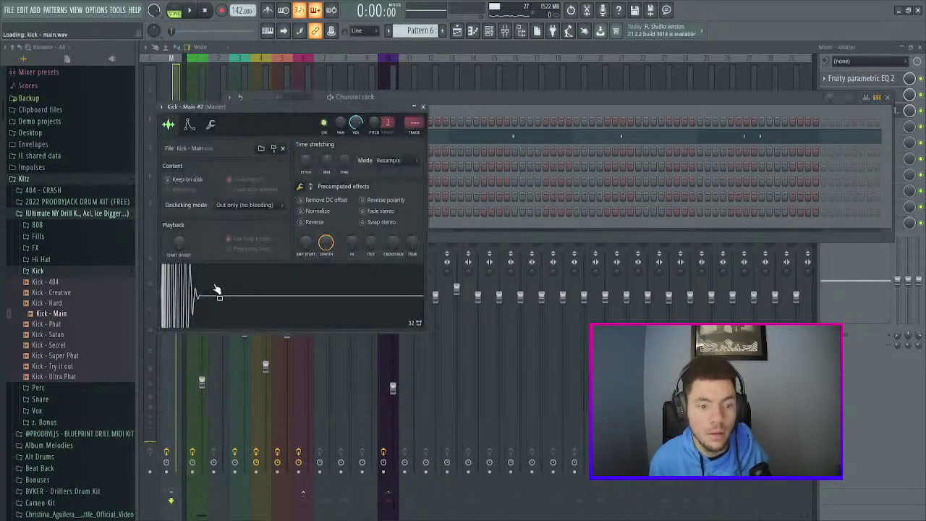
pyautogui.click(175, 301)
pyautogui.click(191, 298)
pyautogui.click(424, 108)
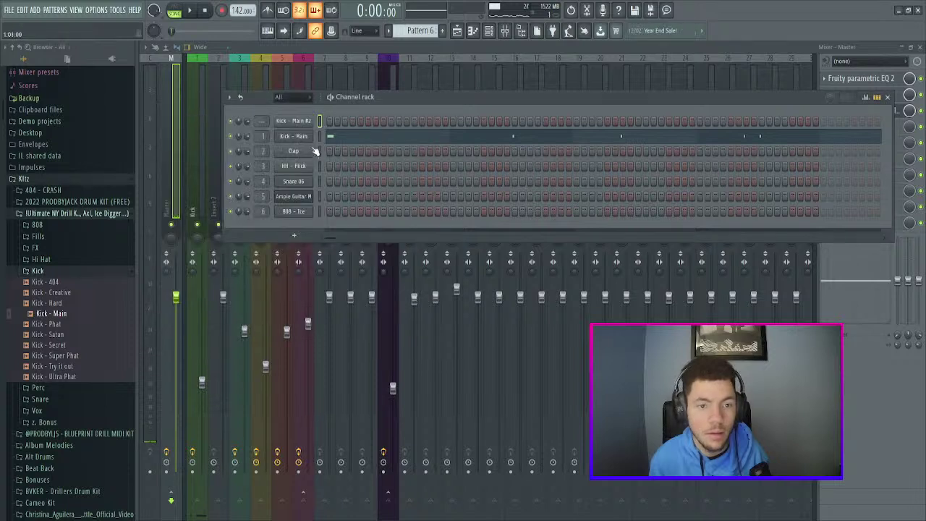
# - Route the Kick - Main #2 channel to mixer track 1 and preview its sample through the Kick effects
pyautogui.scroll(1, 262, 121)
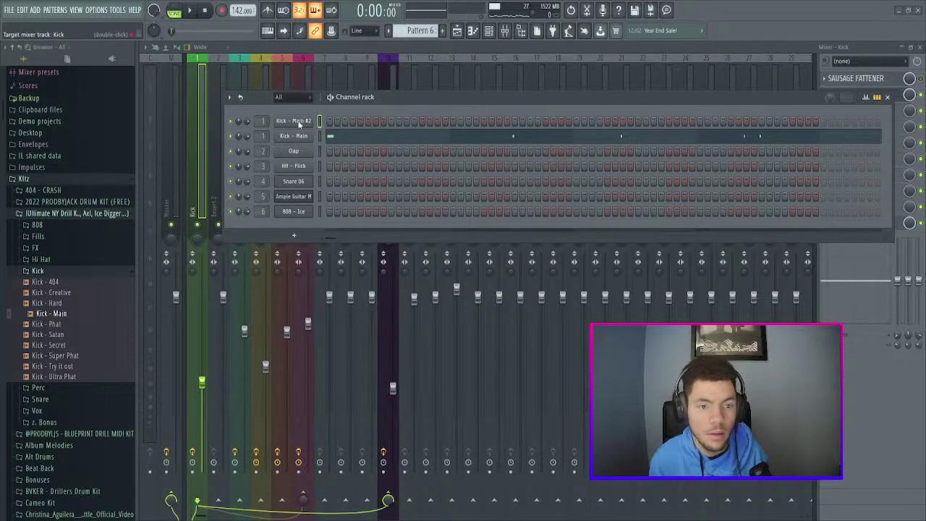
pyautogui.click(293, 121)
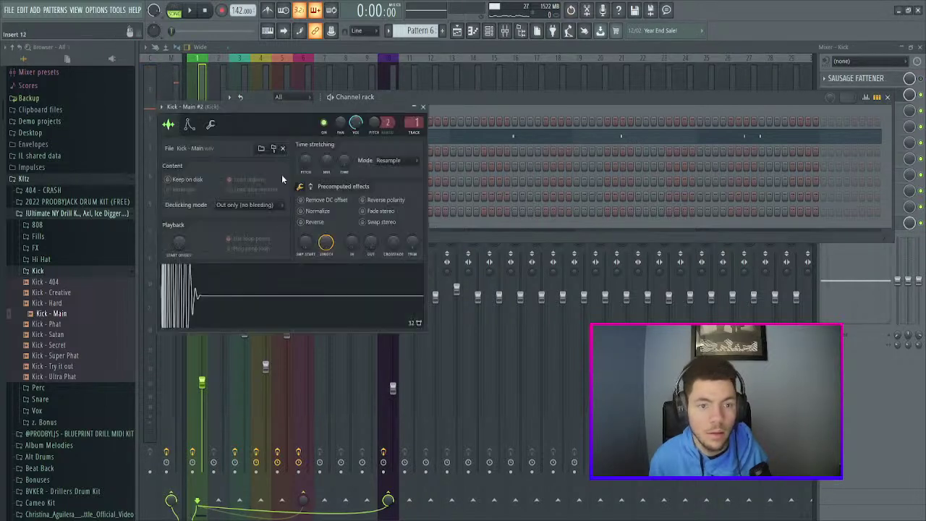
pyautogui.click(199, 305)
pyautogui.click(196, 305)
pyautogui.click(424, 107)
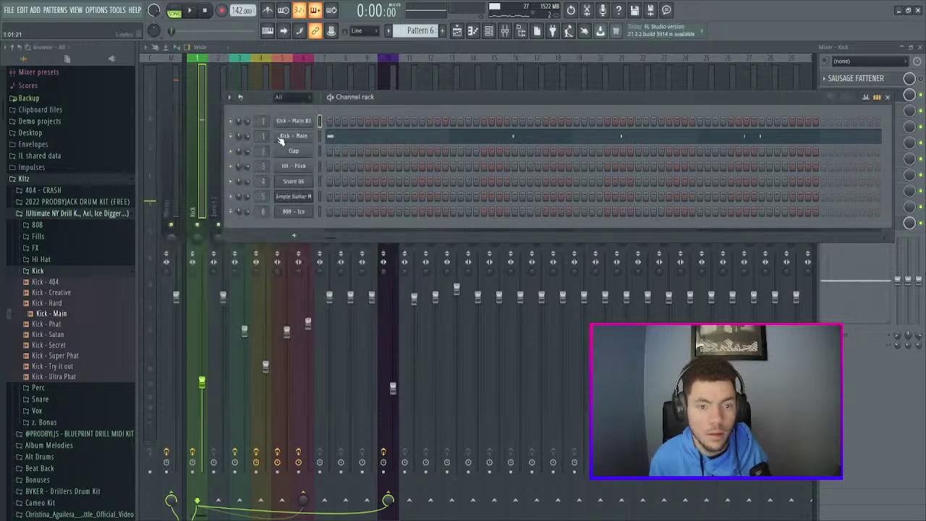
# - Route the Kick - Main #2 channel to the Master track, preview it and select the Kick mixer track
pyautogui.scroll(-1, 271, 127)
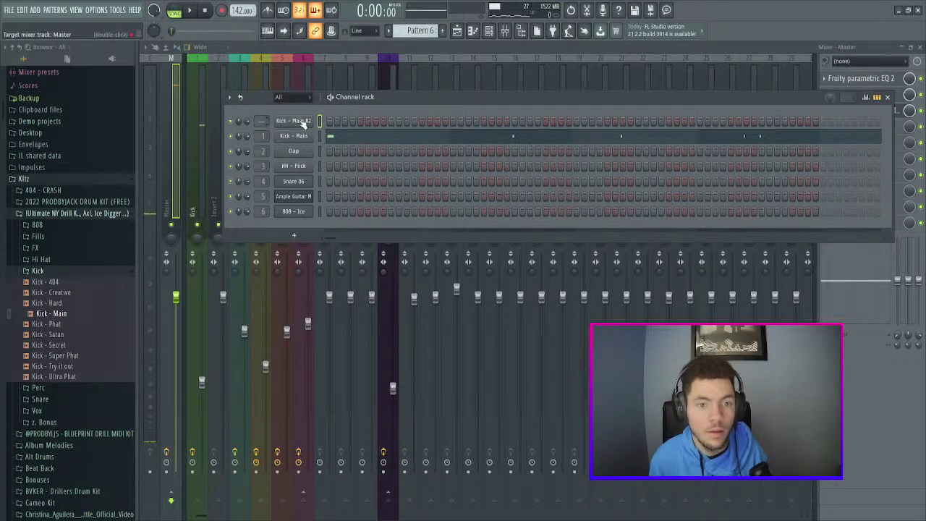
pyautogui.click(293, 121)
pyautogui.click(194, 84)
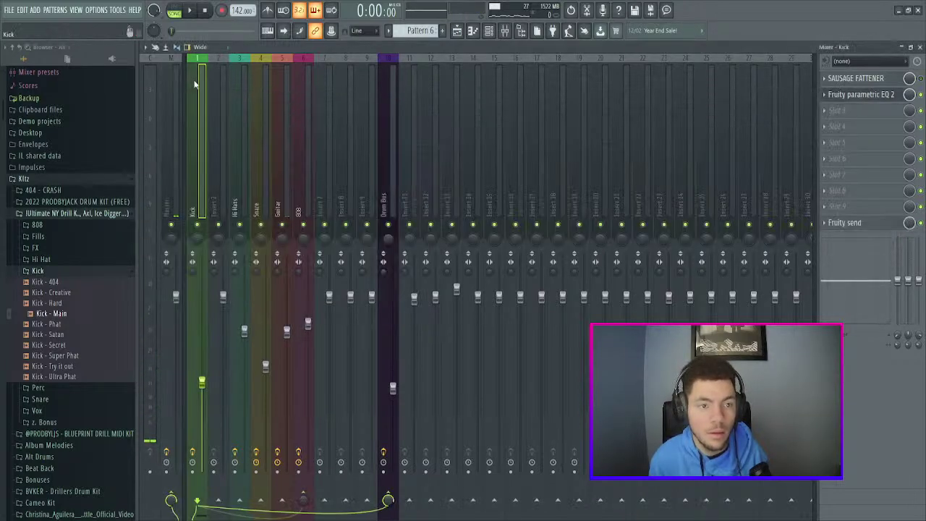
# - Check the Kick - Main #2 sample settings and preview the original Kick - Main sample through the Kick mixer track
pyautogui.click(168, 206)
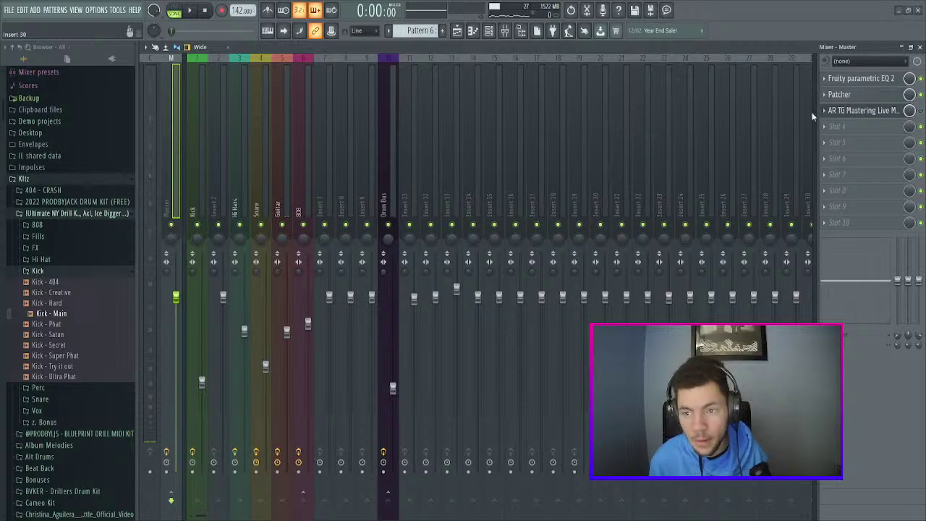
pyautogui.click(481, 37)
pyautogui.click(297, 122)
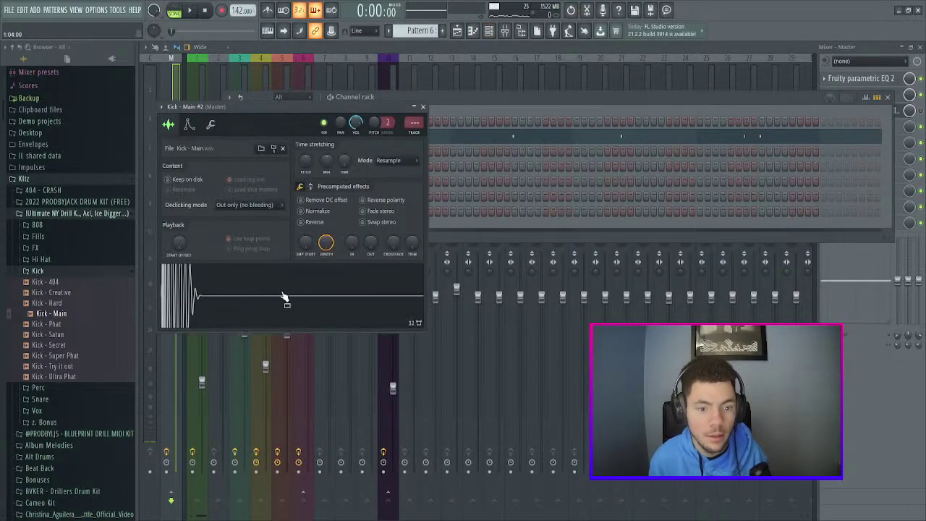
pyautogui.click(423, 107)
pyautogui.click(287, 141)
pyautogui.click(204, 307)
pyautogui.click(205, 307)
pyautogui.click(214, 310)
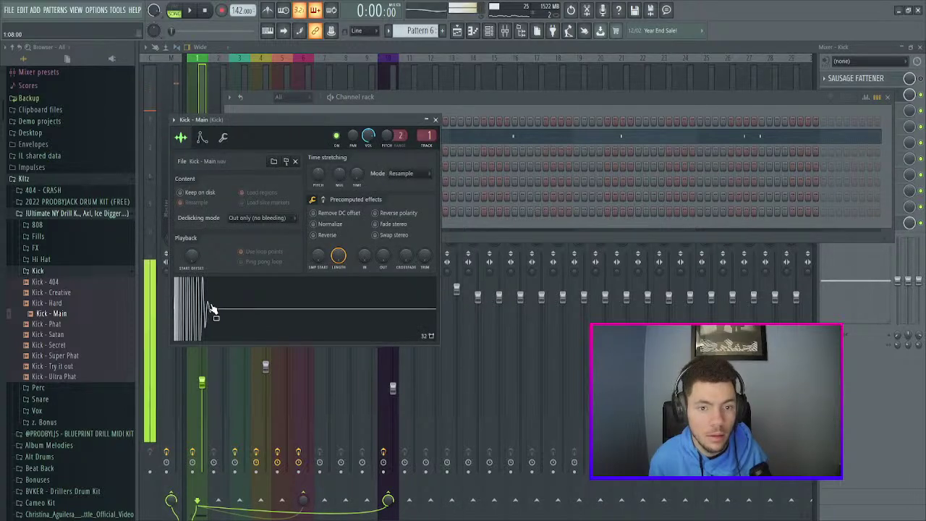
pyautogui.click(206, 306)
pyautogui.click(435, 119)
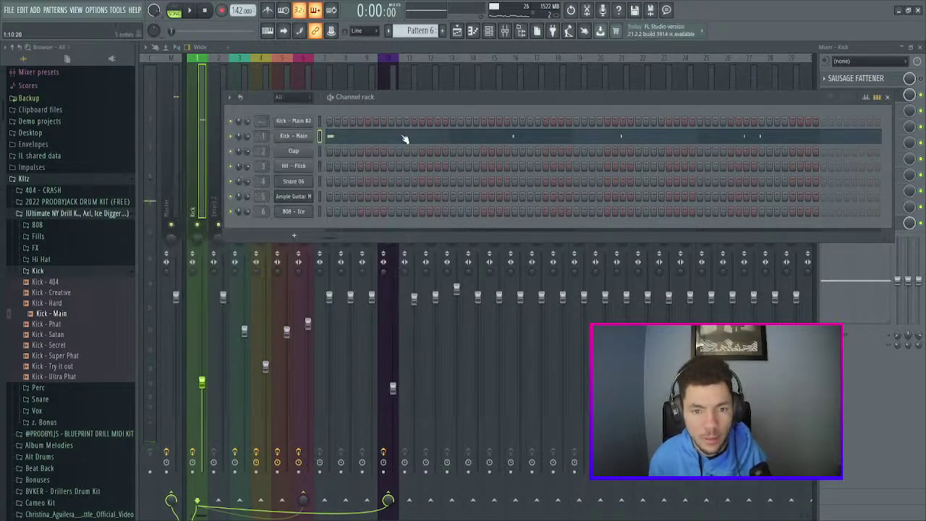
# - Preview the Kick - Main #2 sample through the Master track for comparison
pyautogui.click(302, 123)
pyautogui.click(252, 296)
pyautogui.click(252, 296)
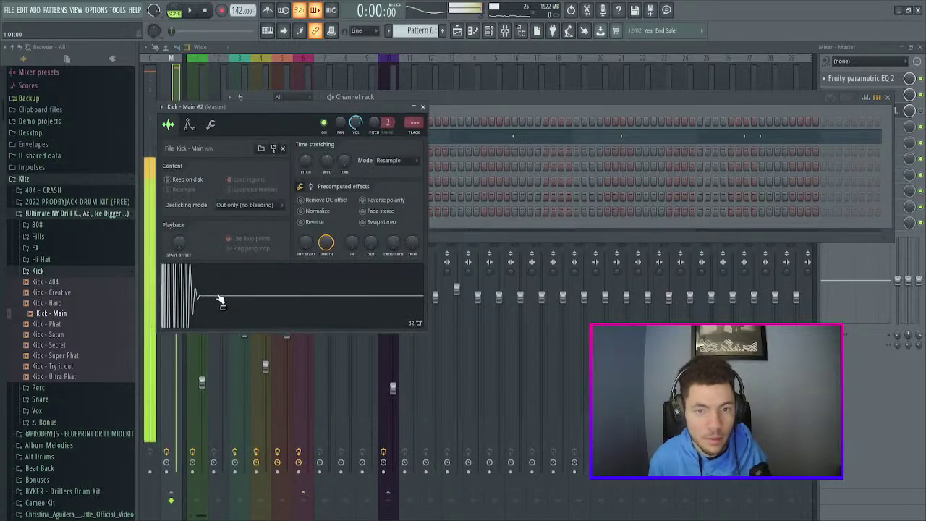
pyautogui.click(424, 106)
# - Inspect the RoughRider3 compressor settings on the Drum Bus mixer track
pyautogui.moveTo(422, 109); pyautogui.dragTo(401, 180)
pyautogui.click(382, 103)
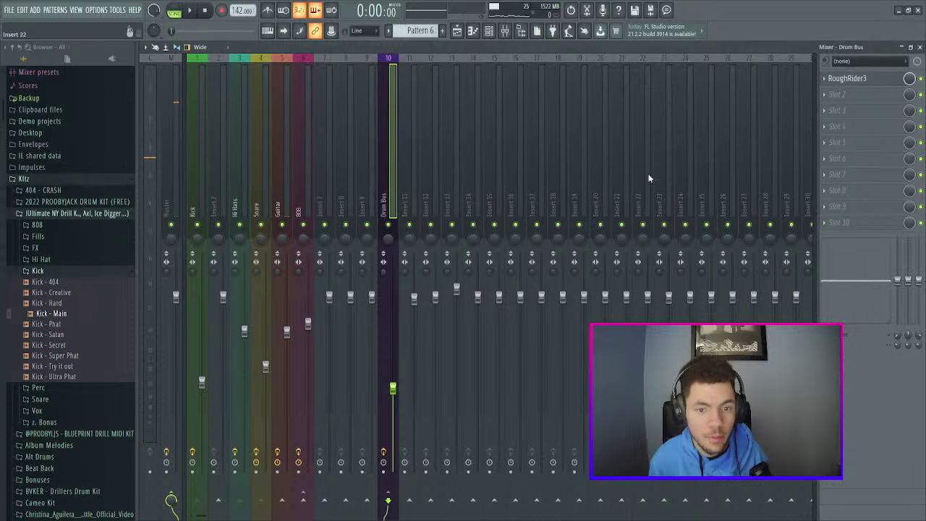
pyautogui.click(861, 78)
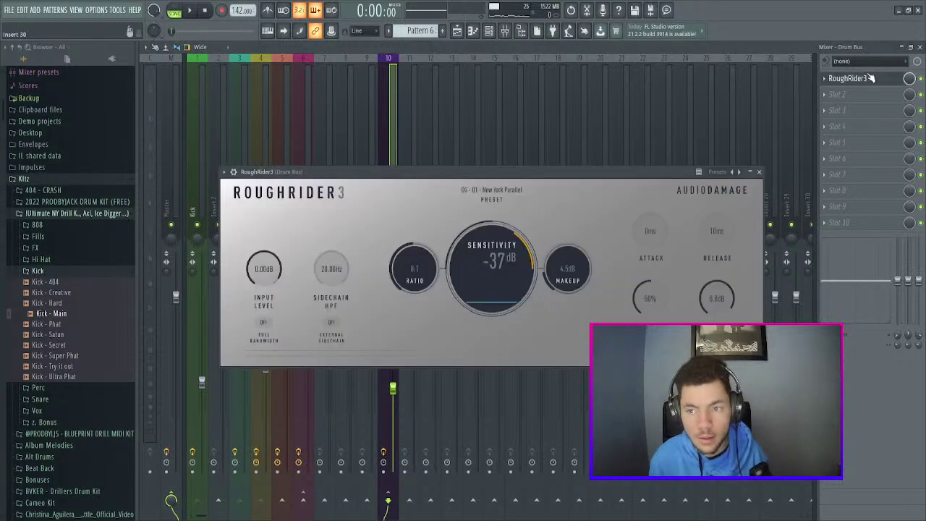
# - Remove the Kick track's routing to the Drum Bus and play the song while checking the channel rack
pyautogui.click(192, 106)
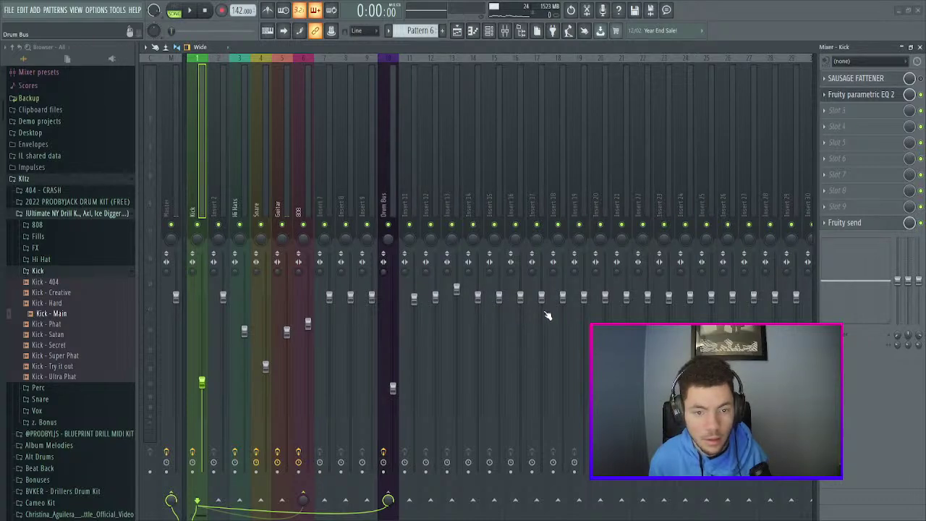
pyautogui.press('space')
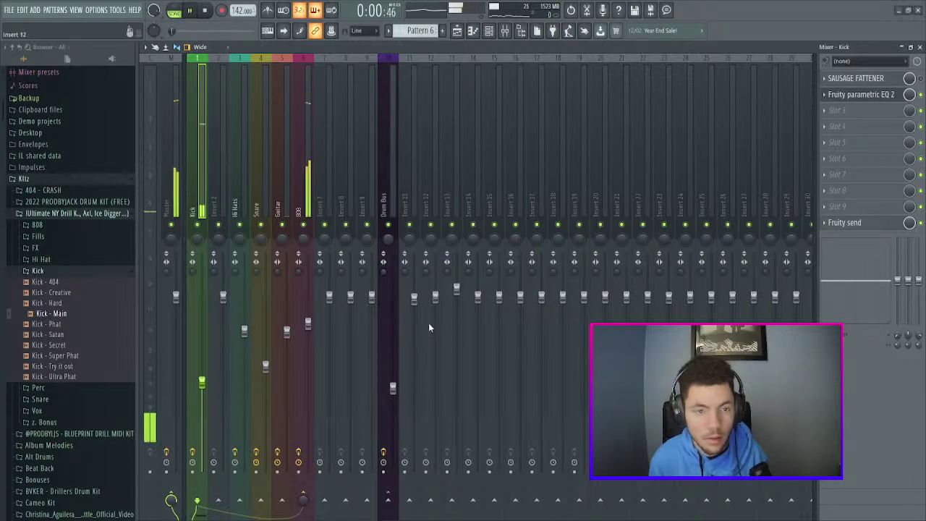
pyautogui.click(488, 31)
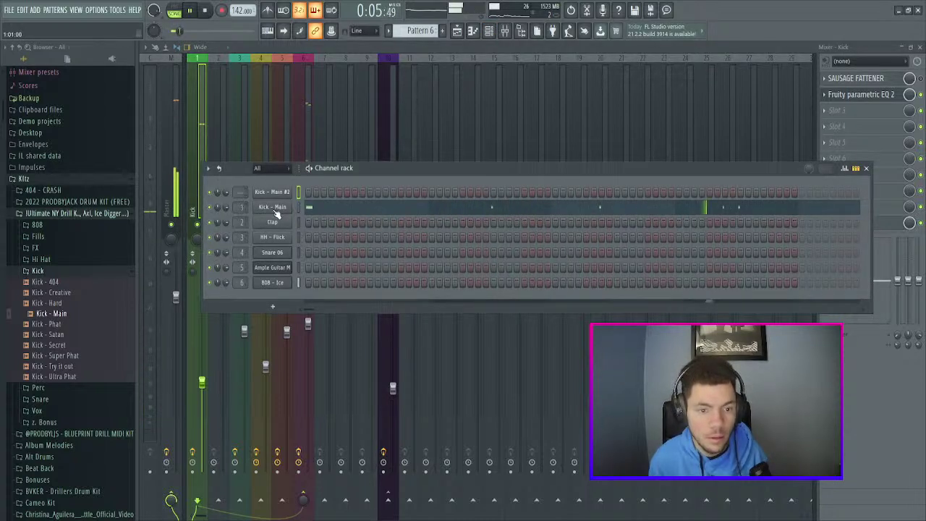
# - Remove Sausage Fattener from the Kick track and add Fruity soft clipper in slot 9 with 90% post gain
pyautogui.press('F6')
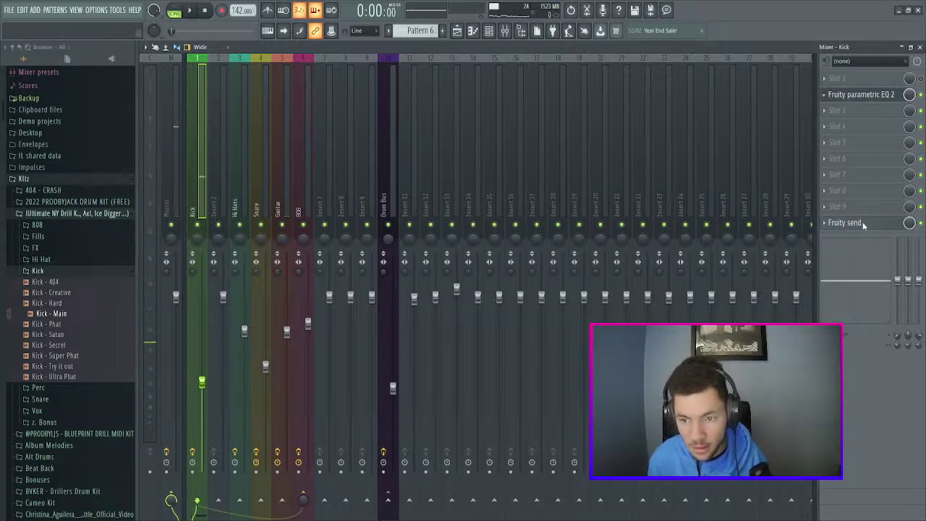
pyautogui.click(849, 267)
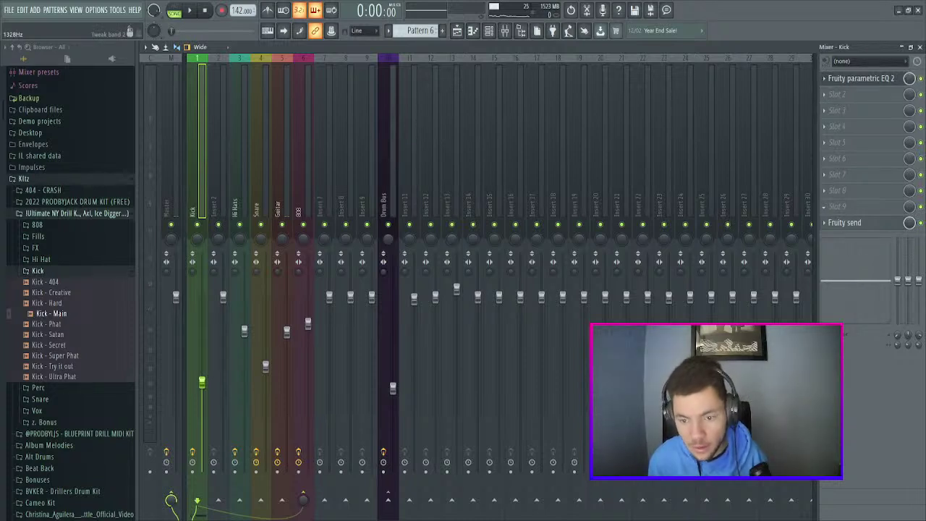
pyautogui.click(710, 203)
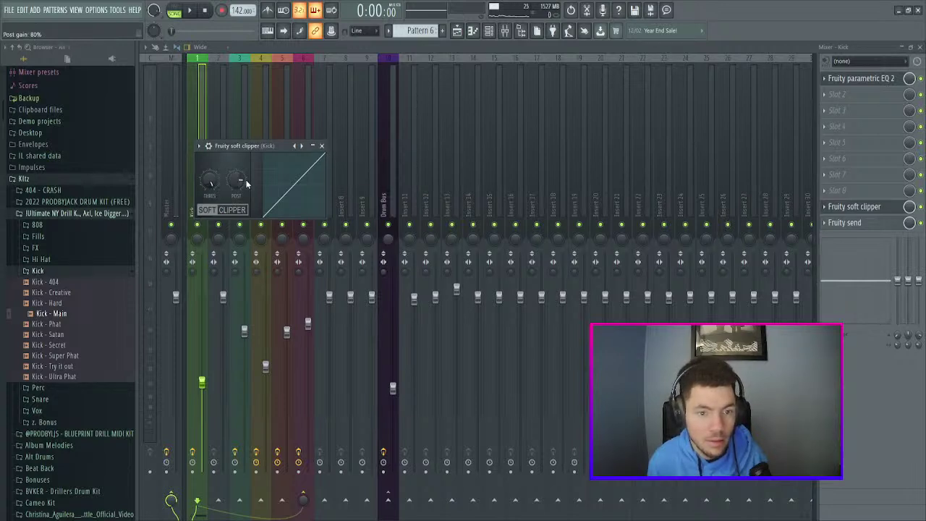
pyautogui.moveTo(243, 182); pyautogui.dragTo(243, 167)
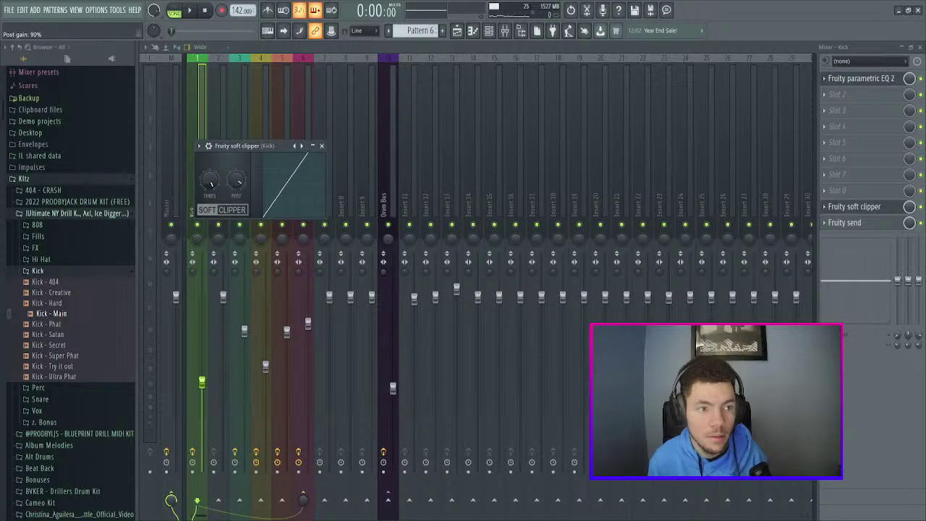
# - Play the song to hear the kick with the soft clipper, briefly checking the channel rack
pyautogui.press('space')
pyautogui.click(321, 145)
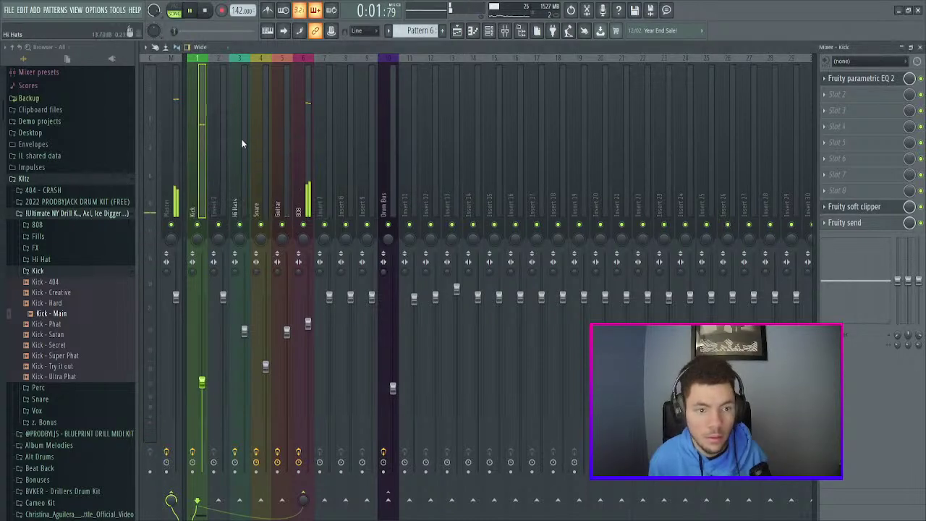
pyautogui.click(490, 31)
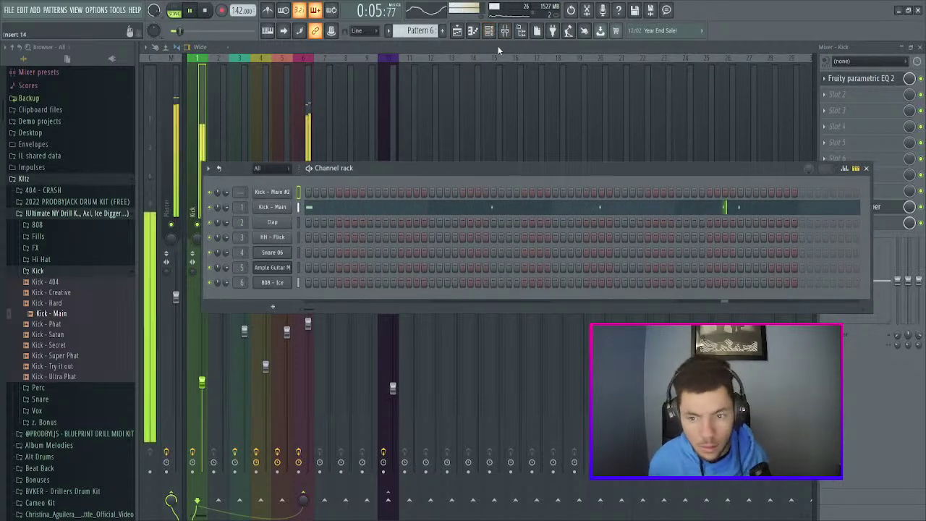
pyautogui.click(867, 168)
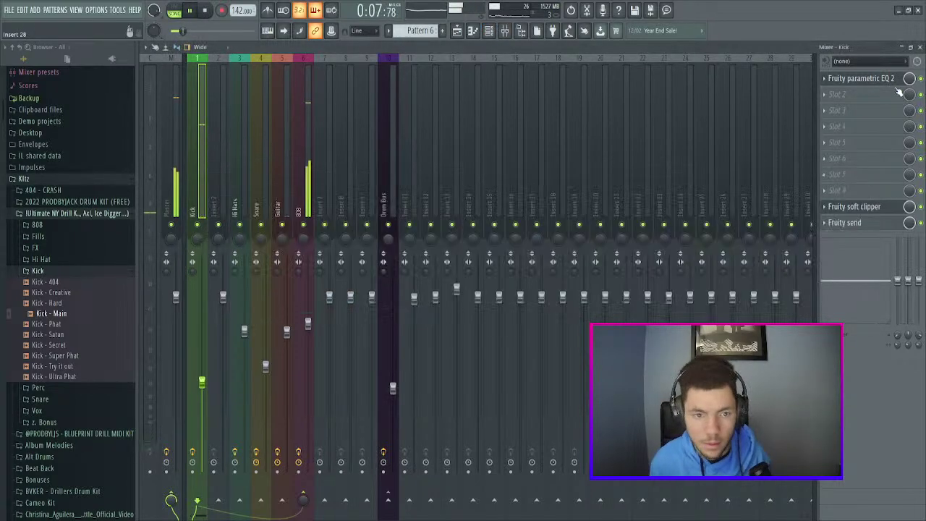
# - Compare the Master track with AR TG Mastering Live Mono on and off, inspect its settings and replay the song
pyautogui.click(173, 127)
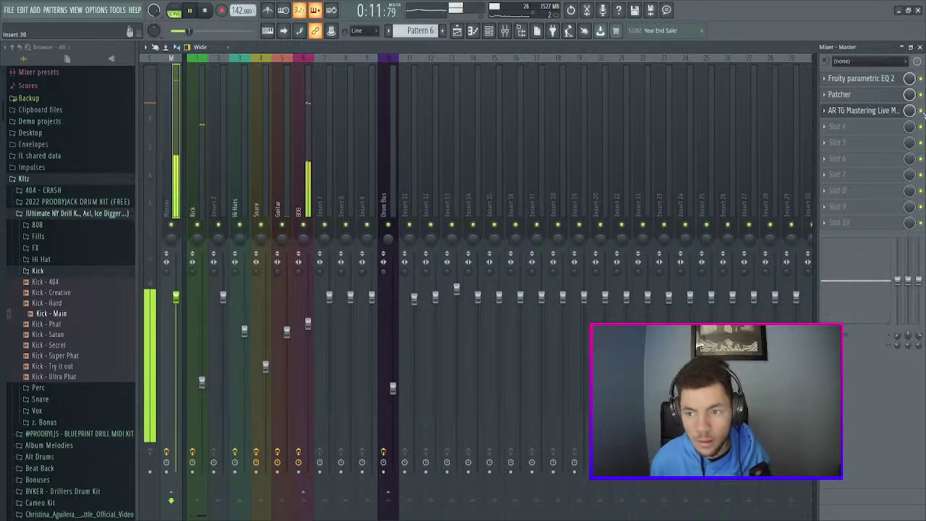
pyautogui.press('space')
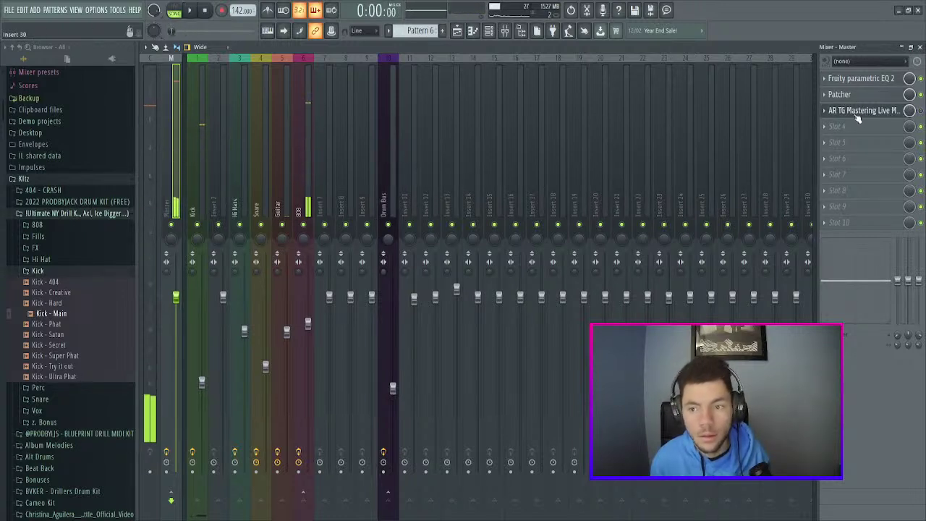
pyautogui.click(862, 112)
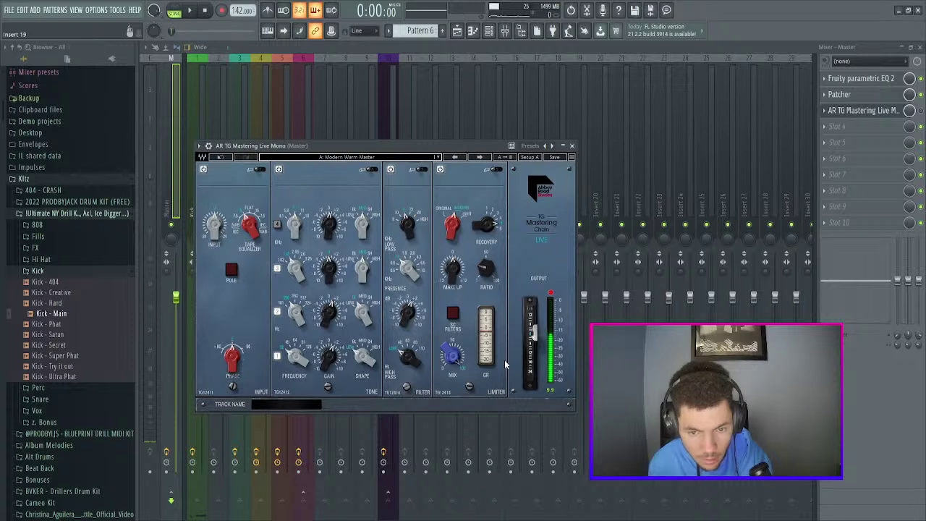
pyautogui.press('space')
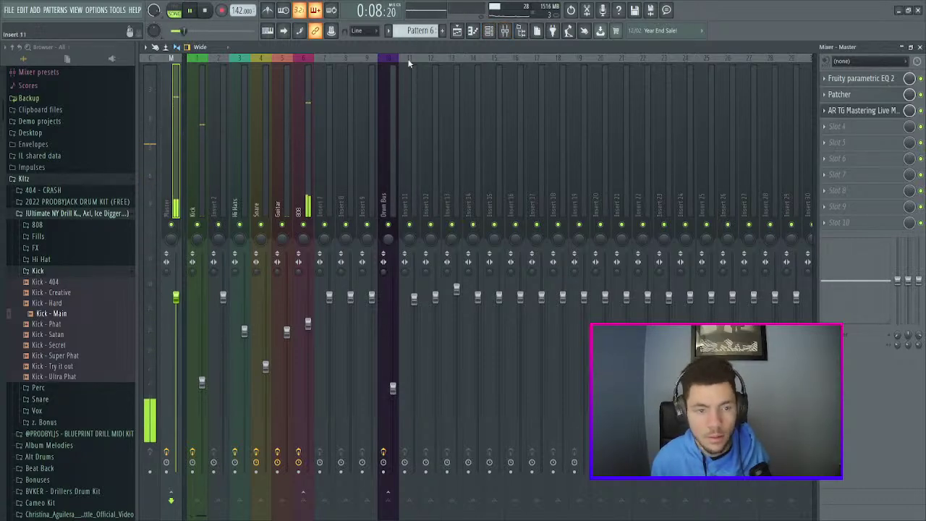
# - Unmute Tracks 1, 2 and 3 in the playlist
pyautogui.press('F5')
pyautogui.click(264, 97)
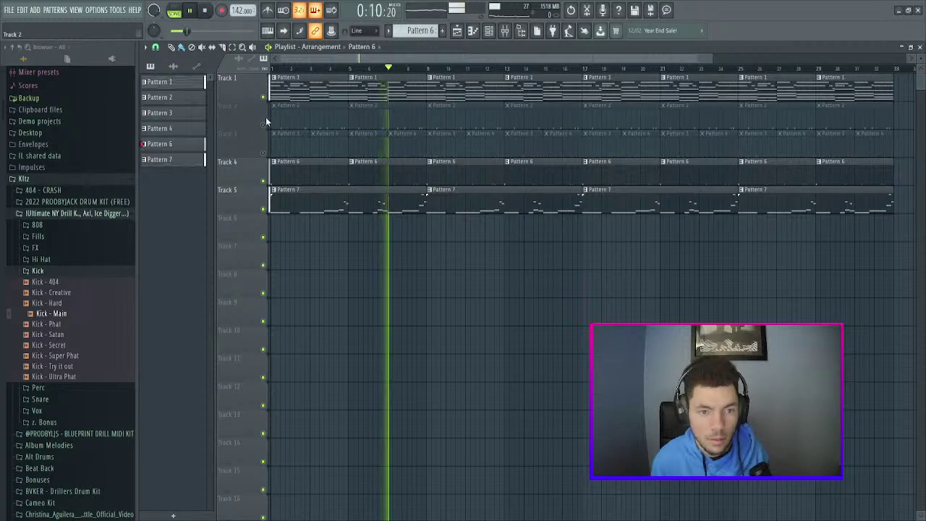
pyautogui.click(263, 125)
pyautogui.click(264, 153)
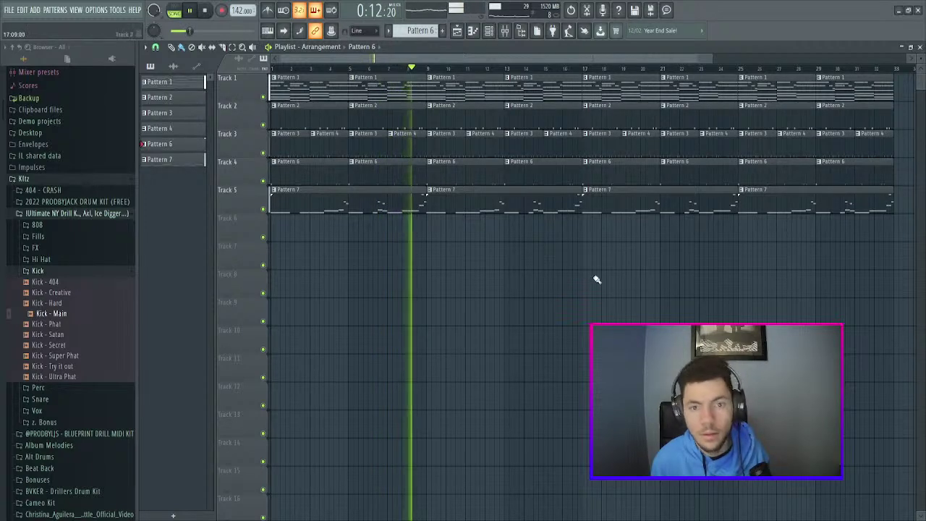
# - Listen to the full mix in the mixer while checking the 808 and Guitar tracks, and stop playback
pyautogui.click(505, 31)
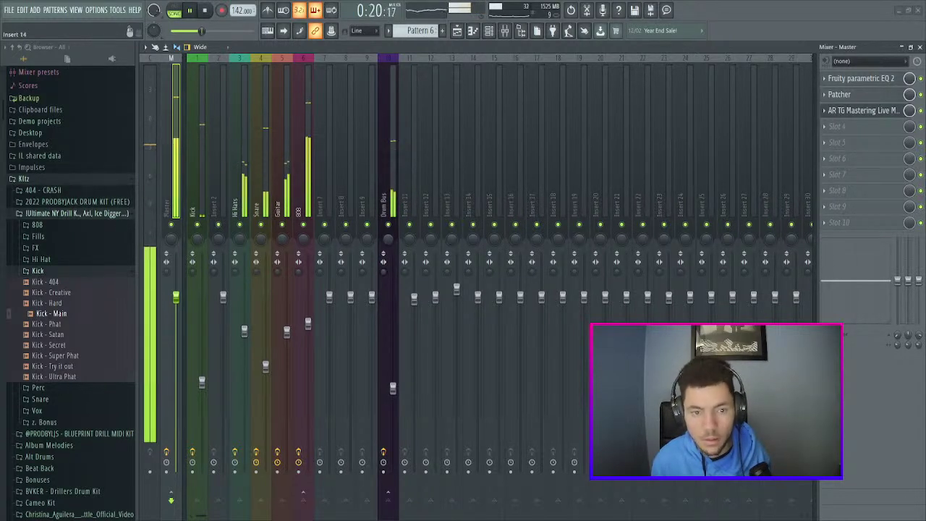
pyautogui.click(309, 131)
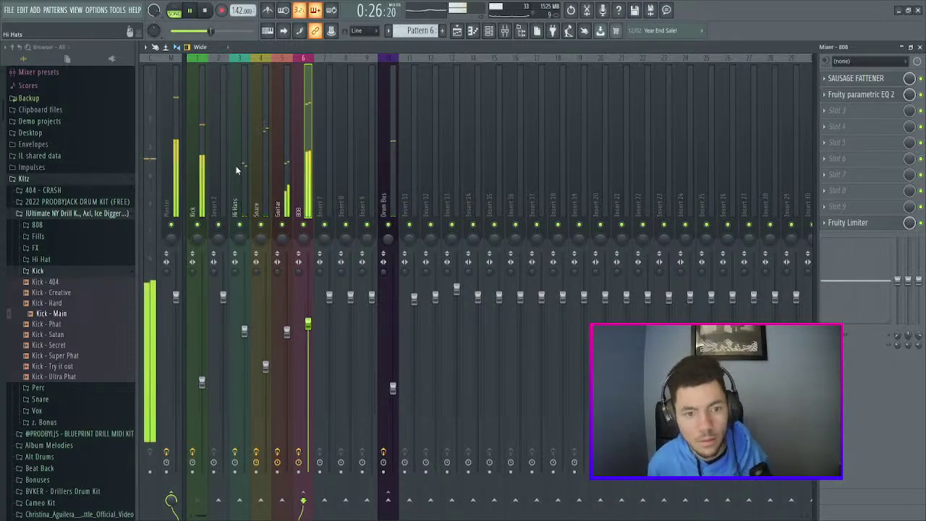
pyautogui.click(286, 174)
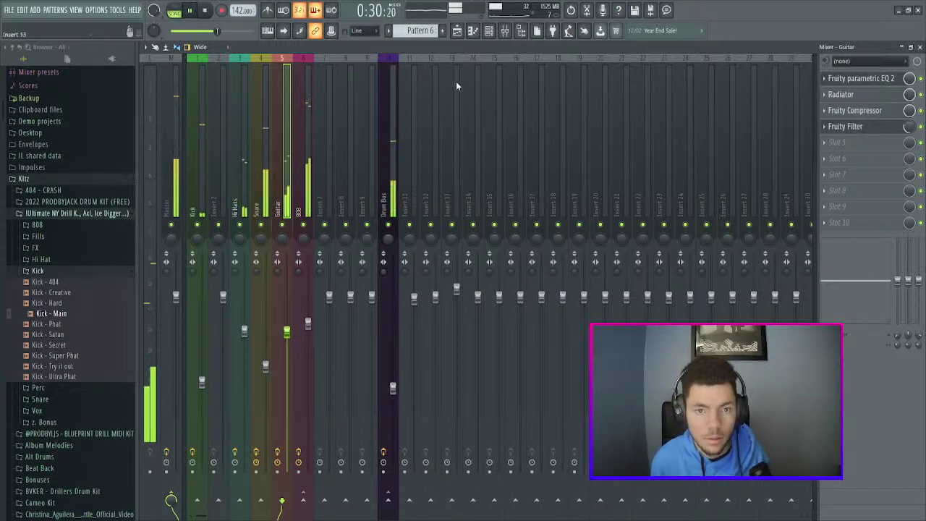
pyautogui.press('space')
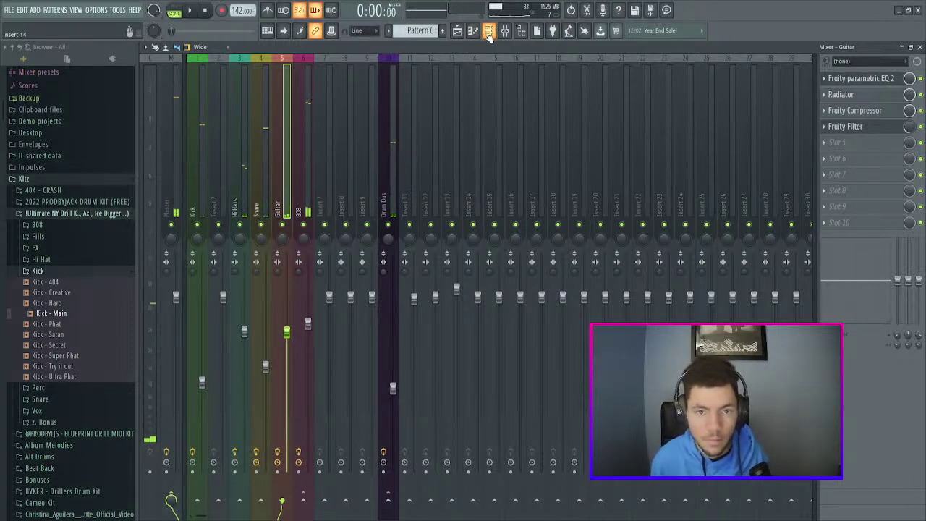
# - Cut the Guitar track's highs in Fruity parametric EQ 2 with the band 7 high shelf, about -16.6 dB around 7 kHz
pyautogui.click(489, 31)
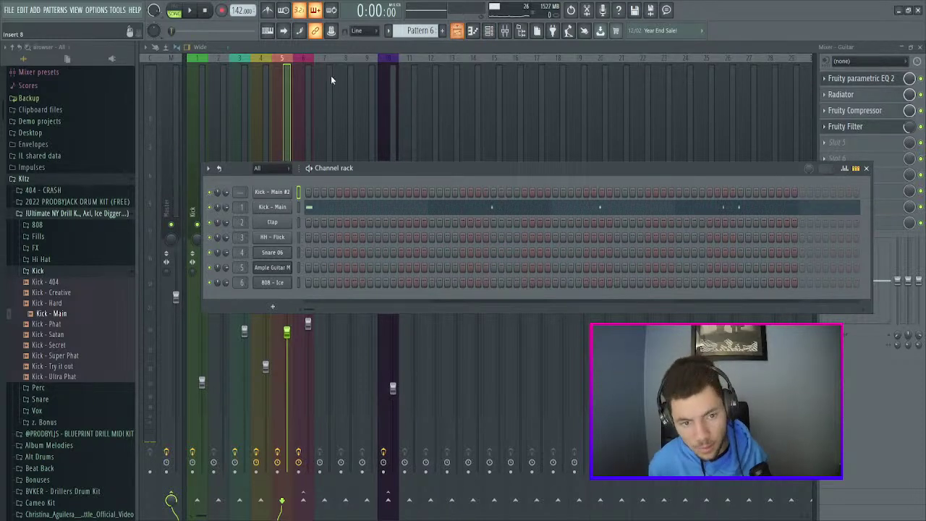
pyautogui.press('F6')
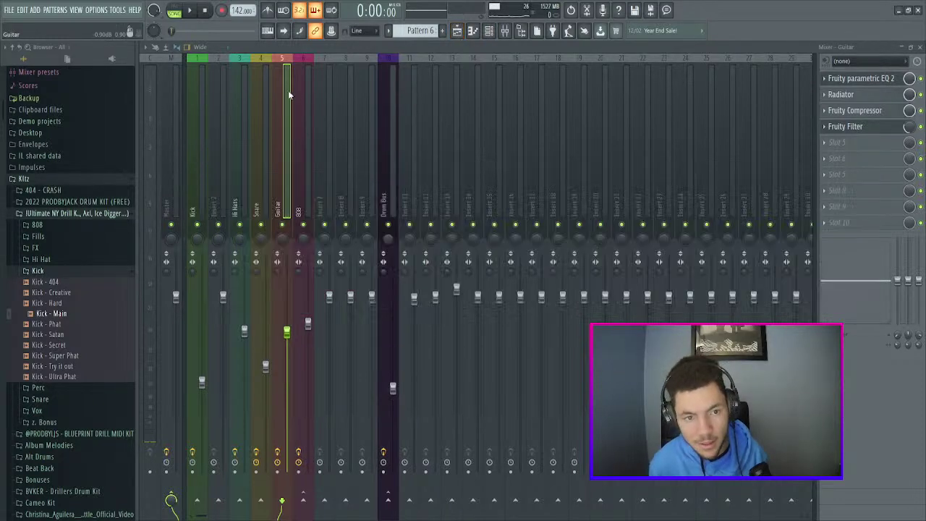
pyautogui.click(873, 84)
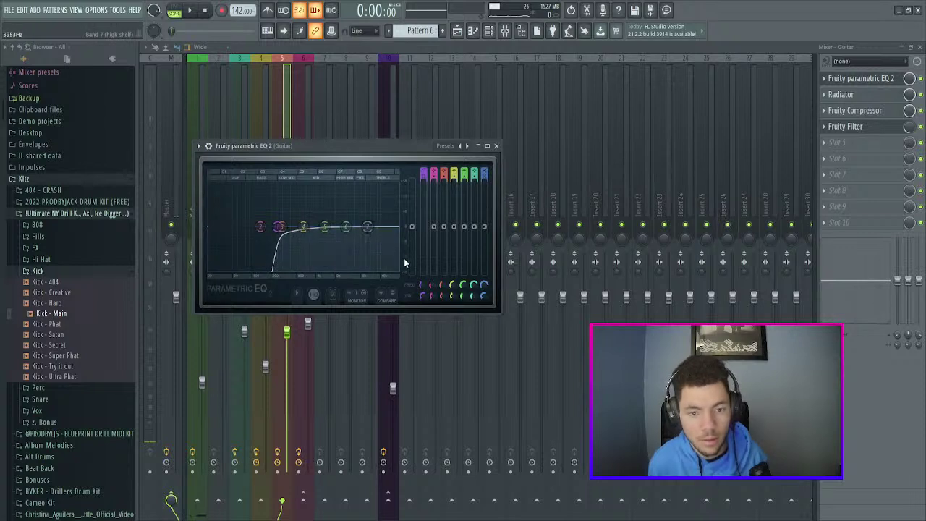
pyautogui.moveTo(368, 226); pyautogui.dragTo(376, 268)
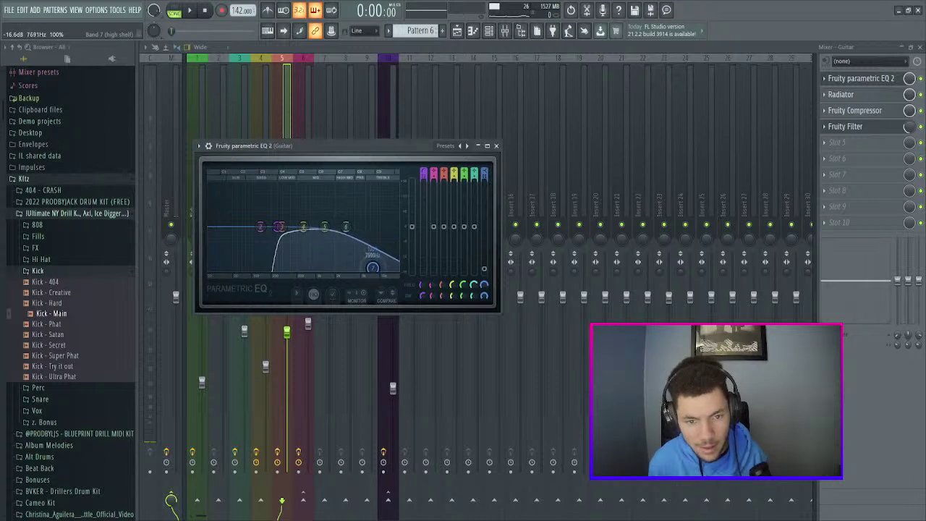
pyautogui.press('space')
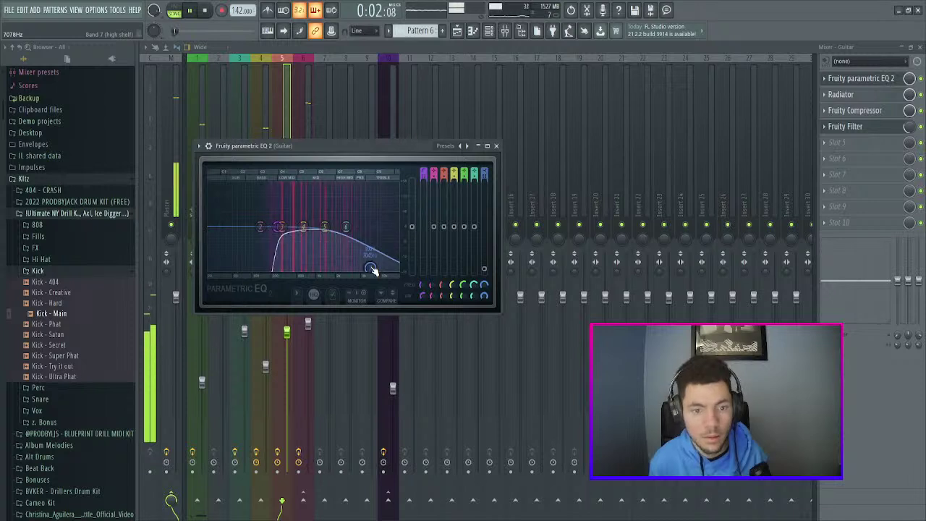
pyautogui.click(496, 146)
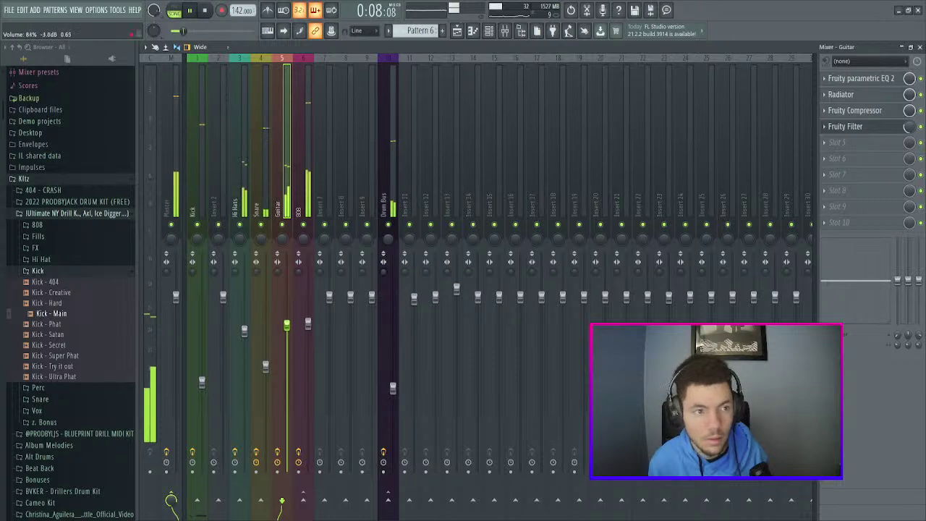
# - Raise the Guitar track's volume to about 84% and lower the Kick track's fader slightly during playback
pyautogui.moveTo(287, 330); pyautogui.dragTo(287, 323)
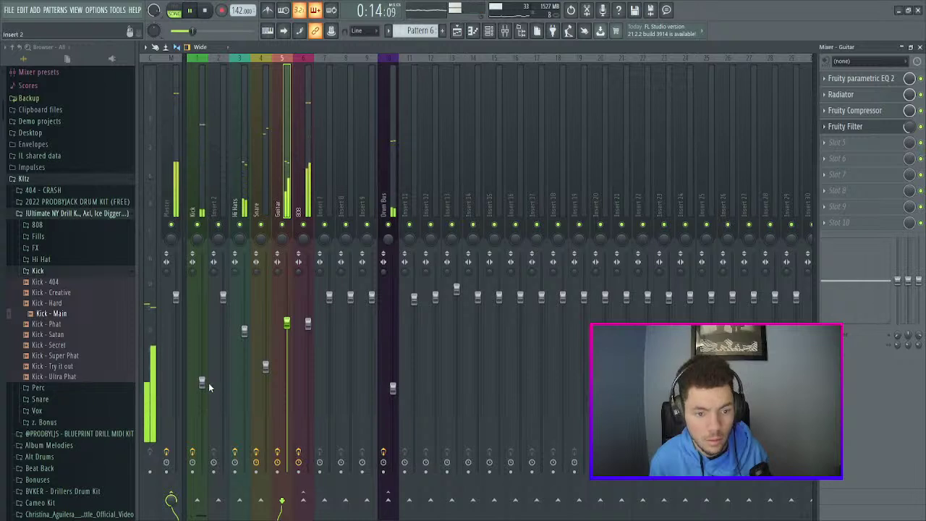
pyautogui.moveTo(202, 382)
pyautogui.mouseDown()
pyautogui.moveTo(202, 368)
pyautogui.moveTo(202, 383)
pyautogui.mouseUp()
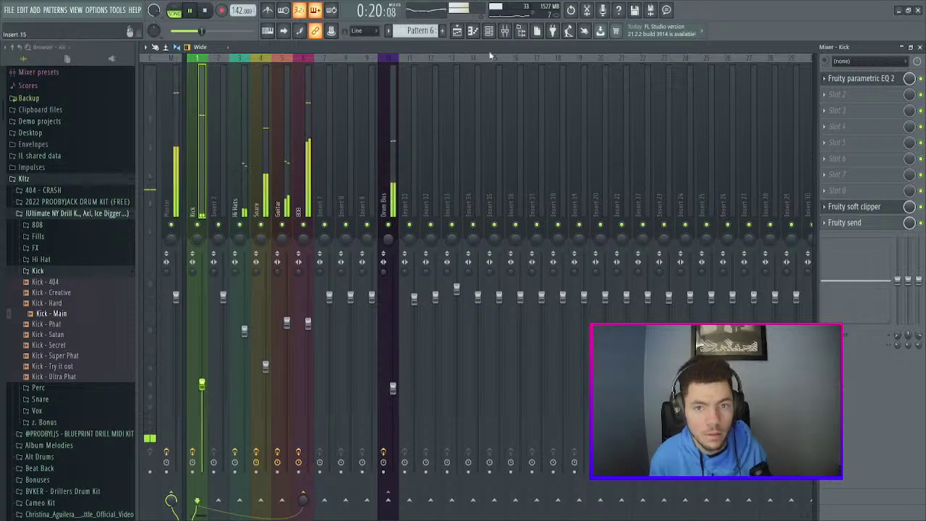
# - Replace the Kick - Main sample on channel 1 with Kick - Satan, trim its silent start, and play the beat back
pyautogui.press('space')
pyautogui.click(489, 30)
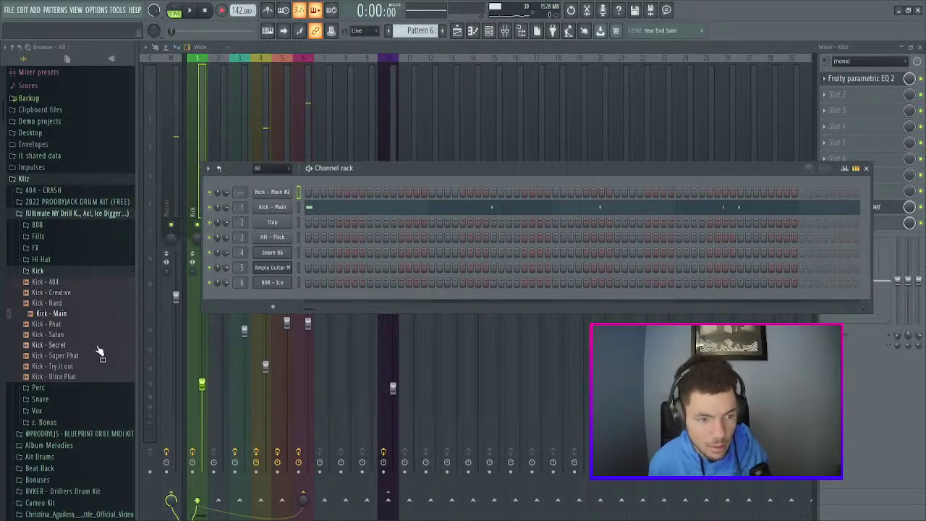
pyautogui.click(97, 336)
pyautogui.moveTo(97, 336); pyautogui.dragTo(279, 211)
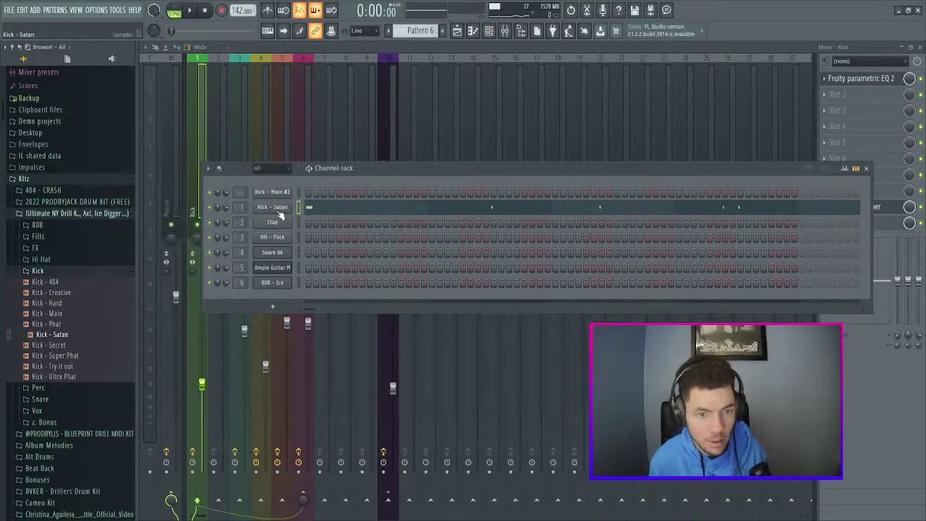
pyautogui.click(283, 211)
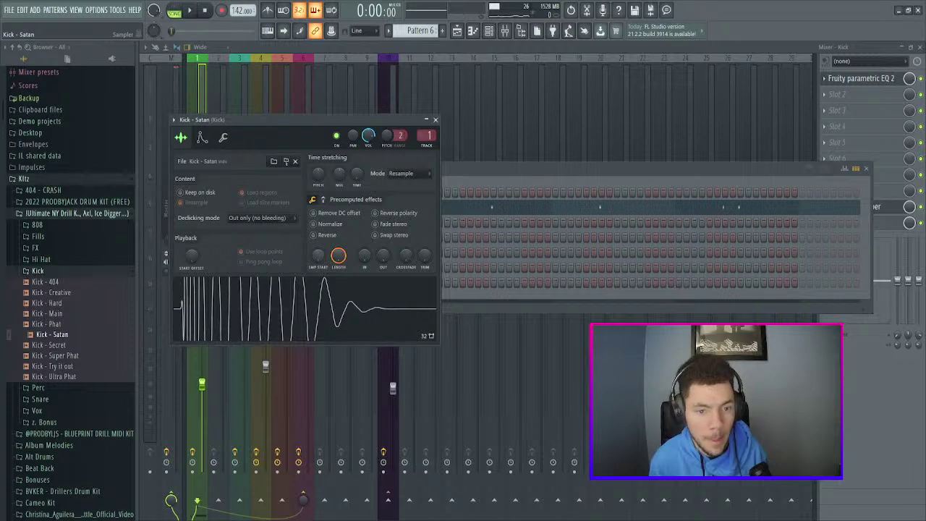
pyautogui.press('space')
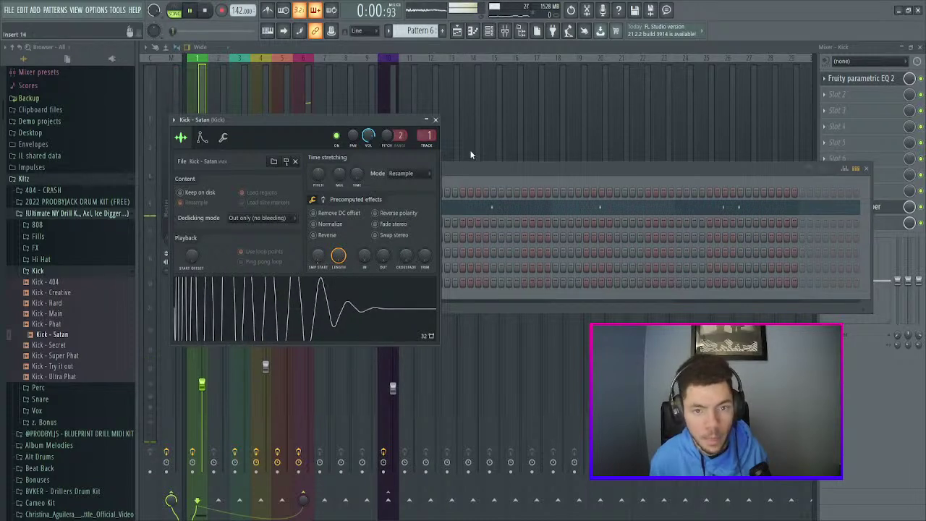
pyautogui.click(436, 120)
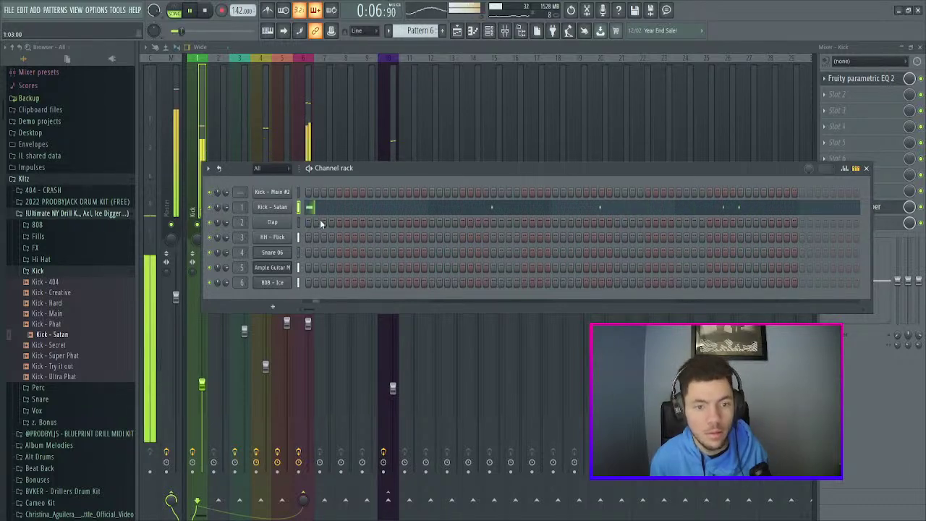
# - Raise the Kick - Satan channel's volume multiplier to 107% and replay the beat
pyautogui.click(267, 208)
pyautogui.click(223, 139)
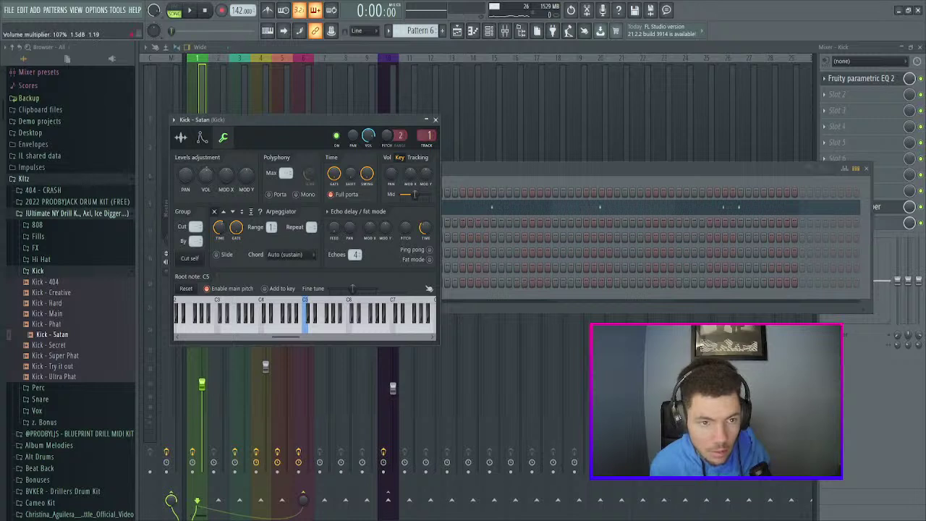
pyautogui.press('space')
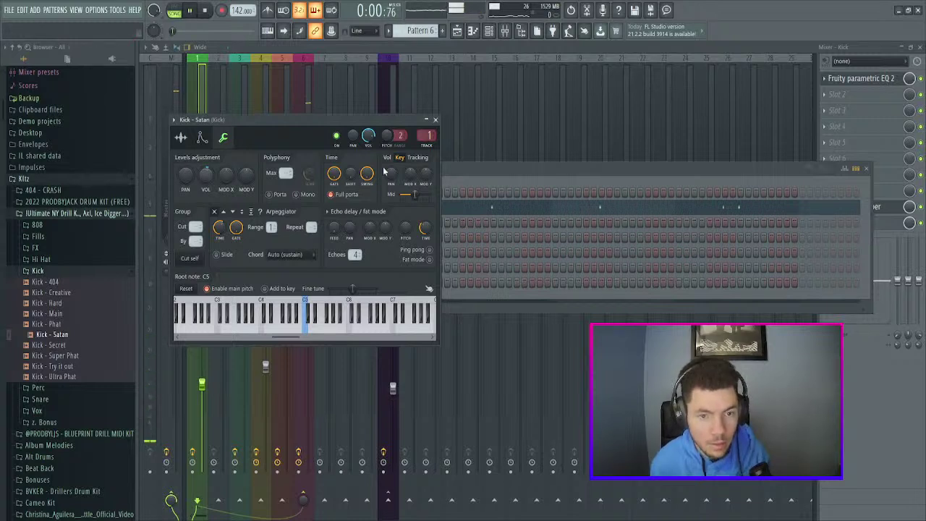
pyautogui.click(436, 120)
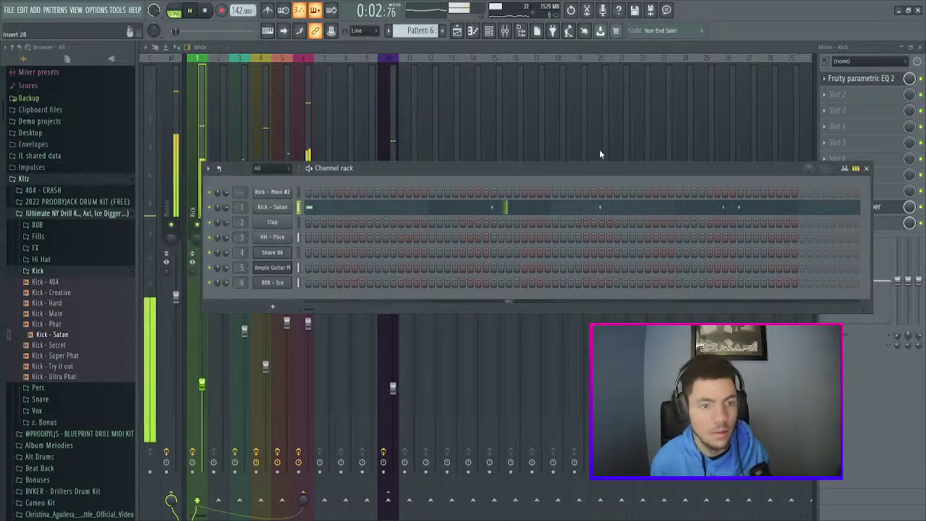
pyautogui.click(866, 168)
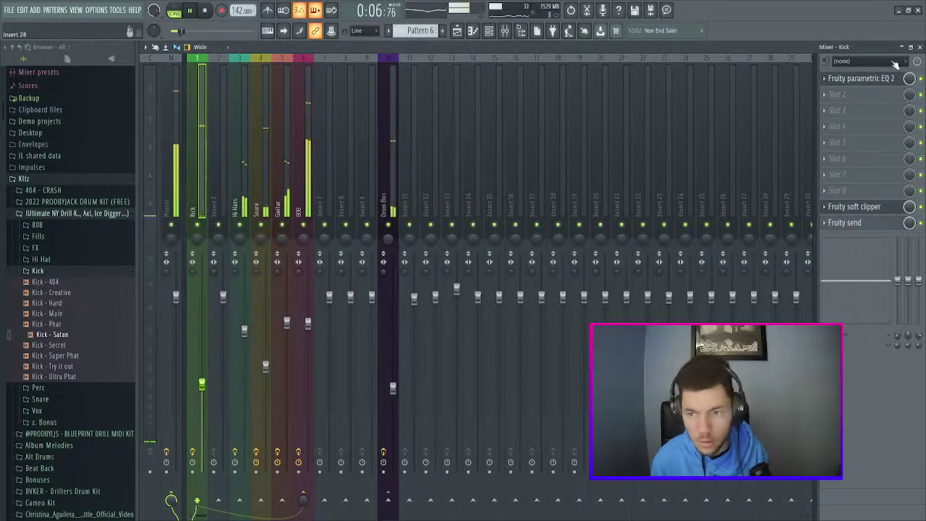
# - Try The Leaf Boat preset in Ample Guitar M with its delay and reverb effects switched off
pyautogui.click(920, 46)
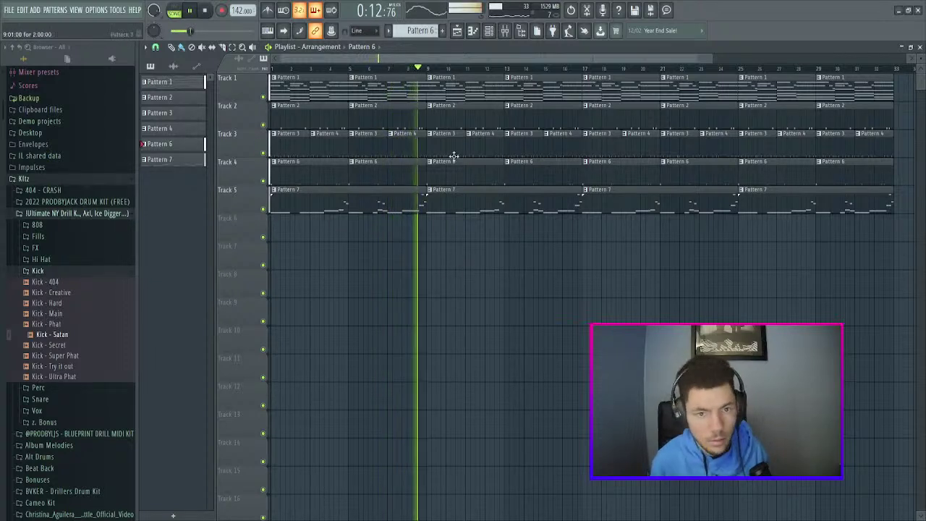
pyautogui.click(498, 32)
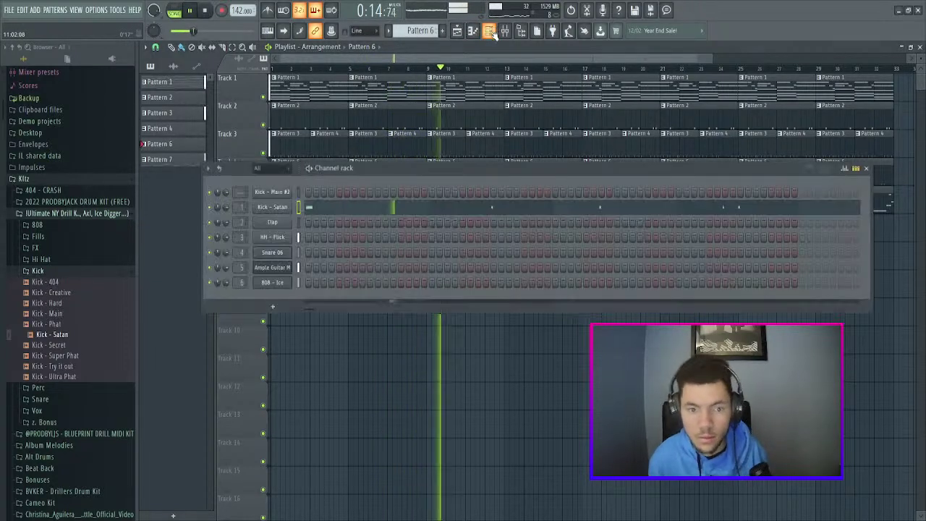
pyautogui.press('space')
pyautogui.scroll(5, 432, 30)
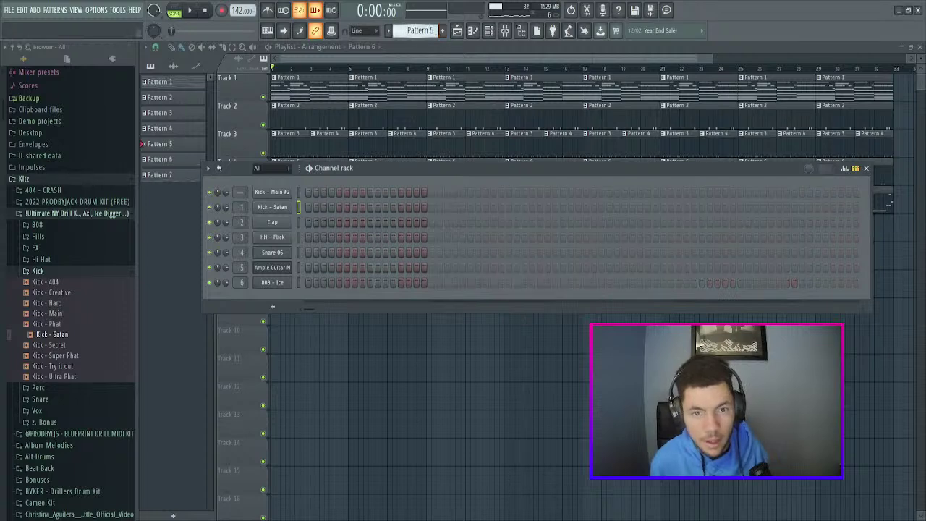
pyautogui.click(271, 268)
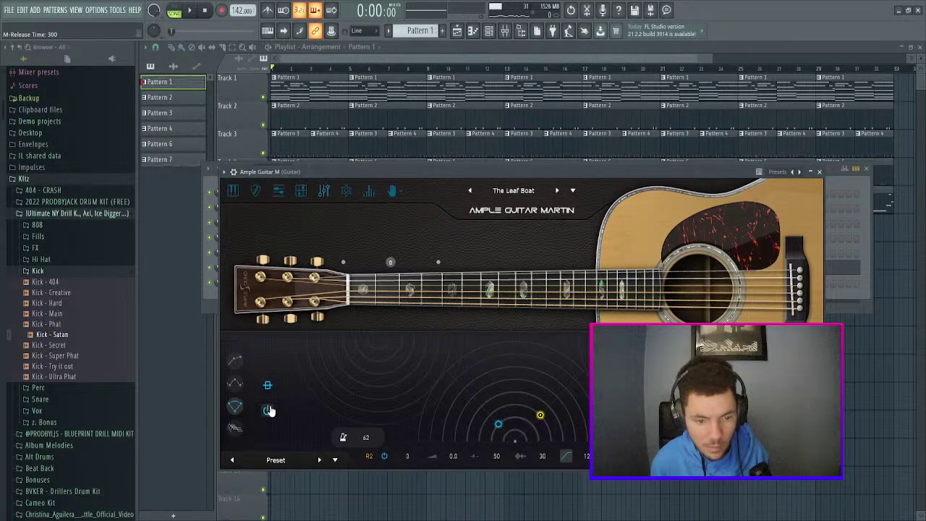
pyautogui.click(238, 430)
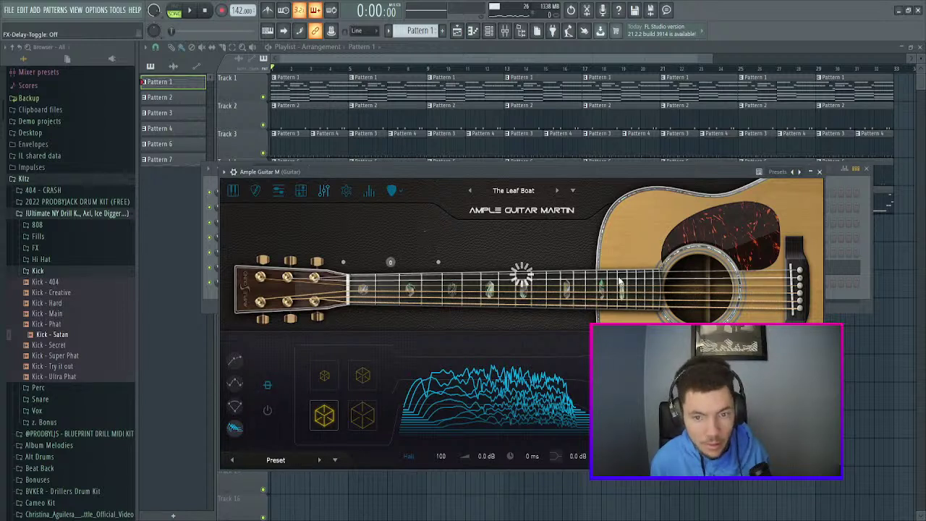
pyautogui.click(396, 192)
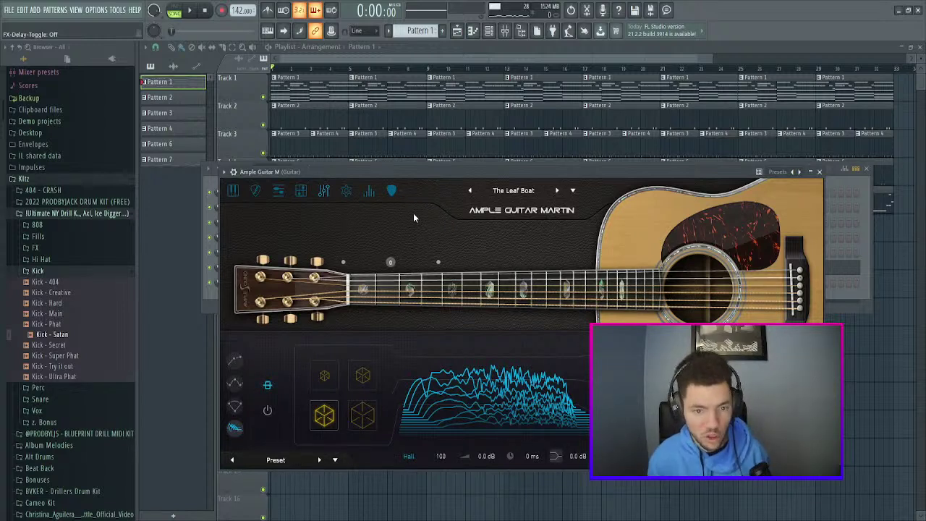
# - Solo Track 1 in the playlist during playback and check the guitar's level in the mixer
pyautogui.press('space')
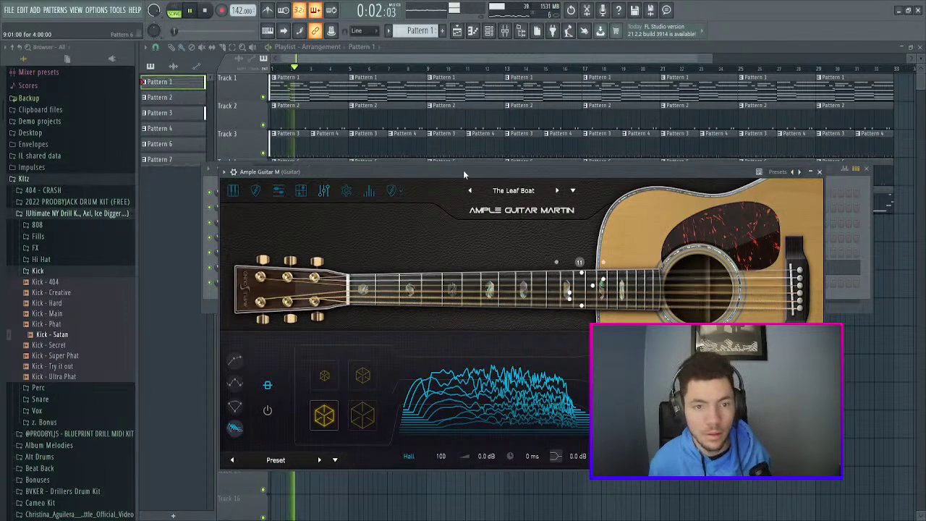
pyautogui.rightClick(263, 97)
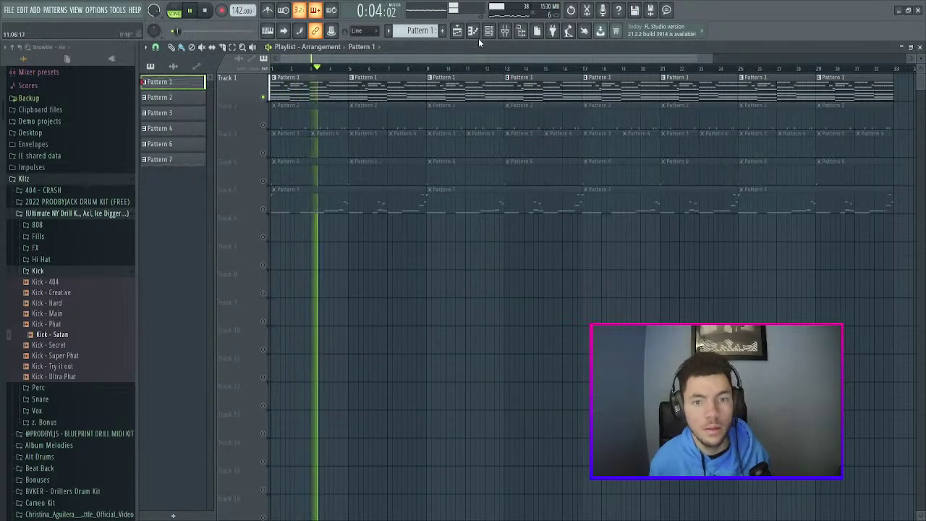
pyautogui.press('F6')
pyautogui.click(503, 34)
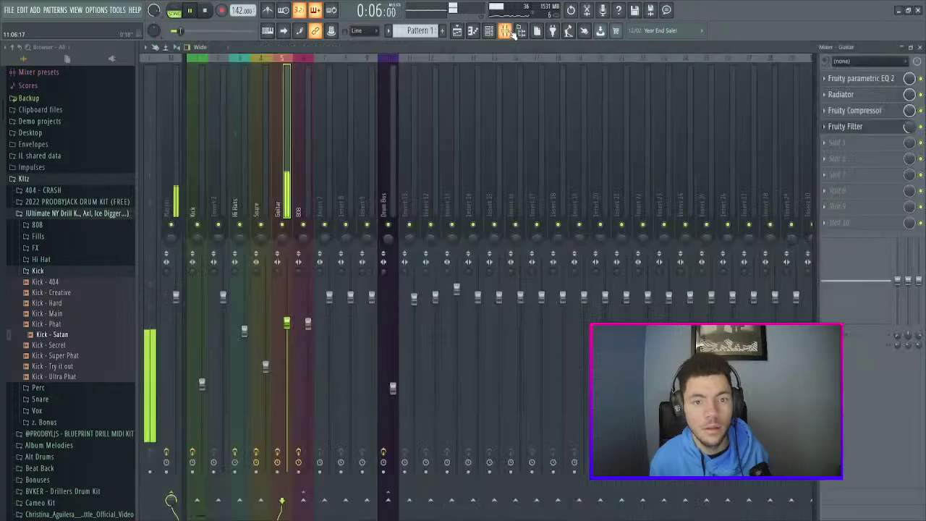
# - Load the Amani preset in Ample Guitar M, turn off its reverb and delay, and audition the sound
pyautogui.click(489, 31)
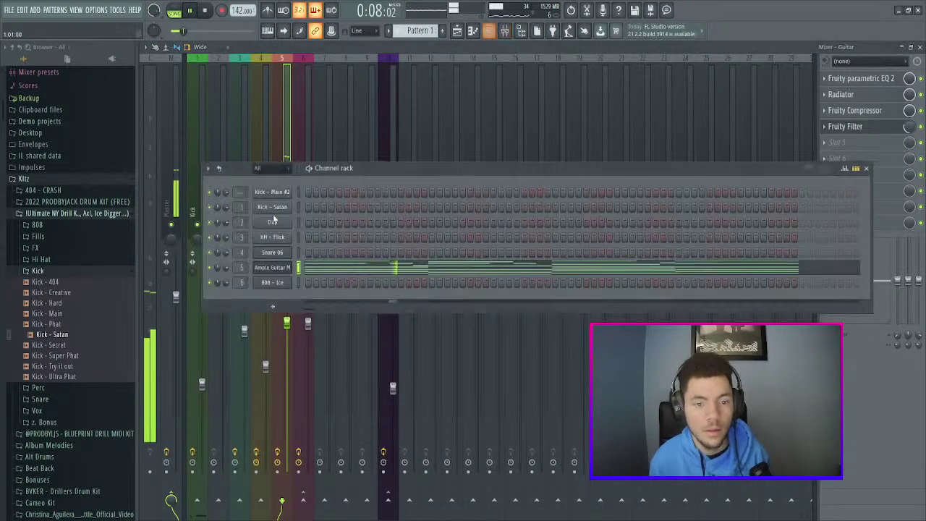
pyautogui.click(273, 268)
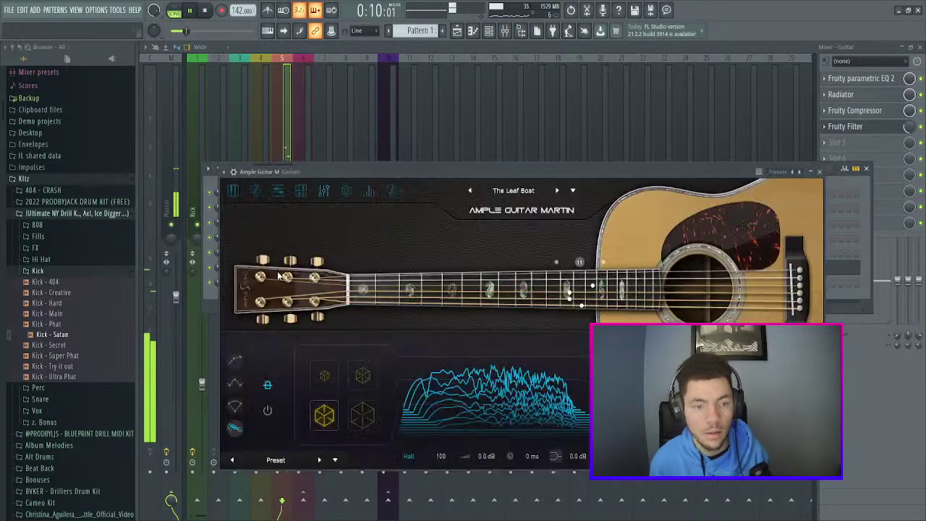
pyautogui.press('space')
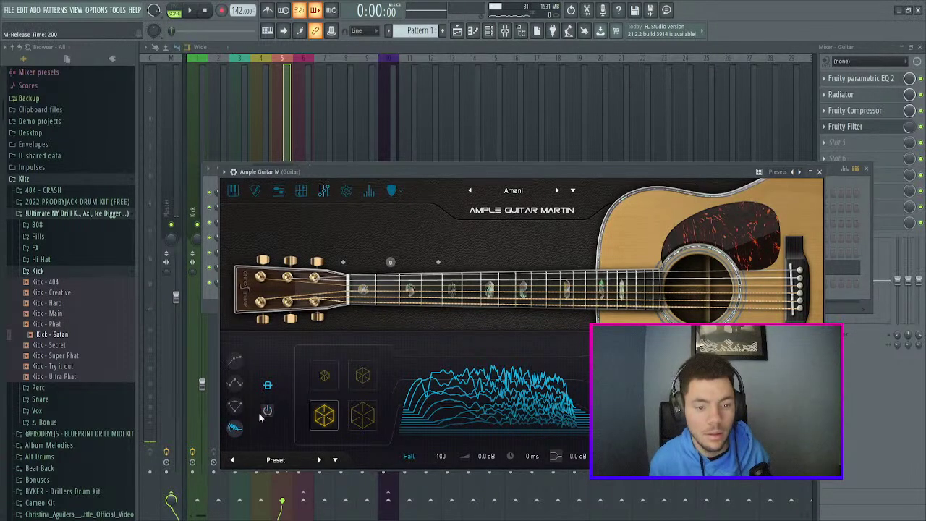
pyautogui.click(235, 407)
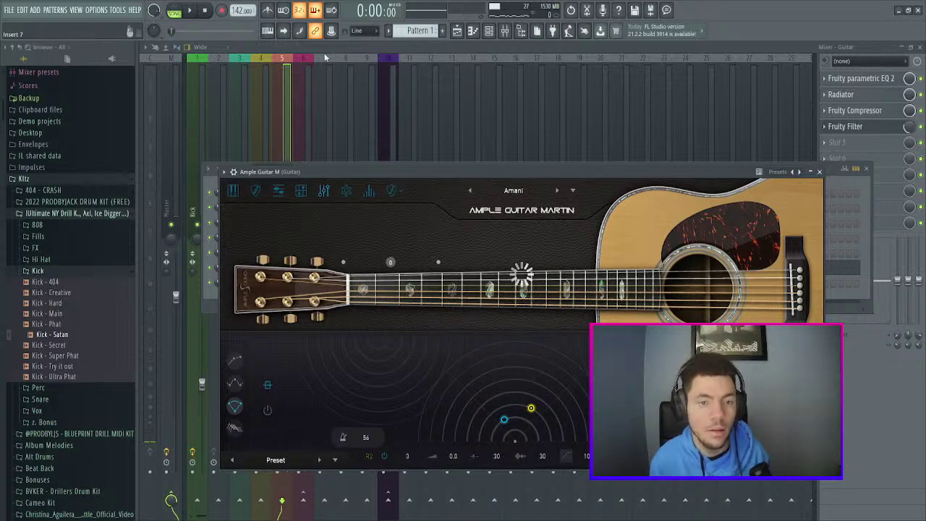
pyautogui.press('space')
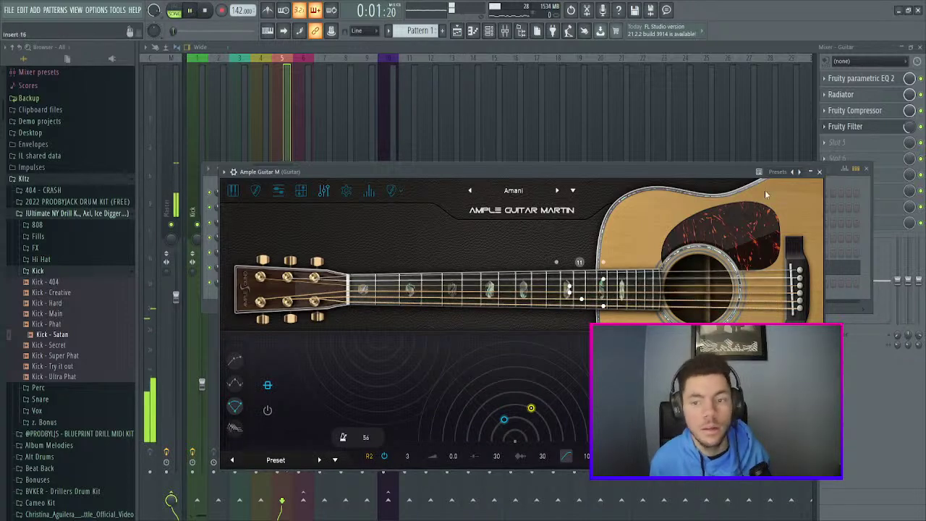
pyautogui.click(820, 171)
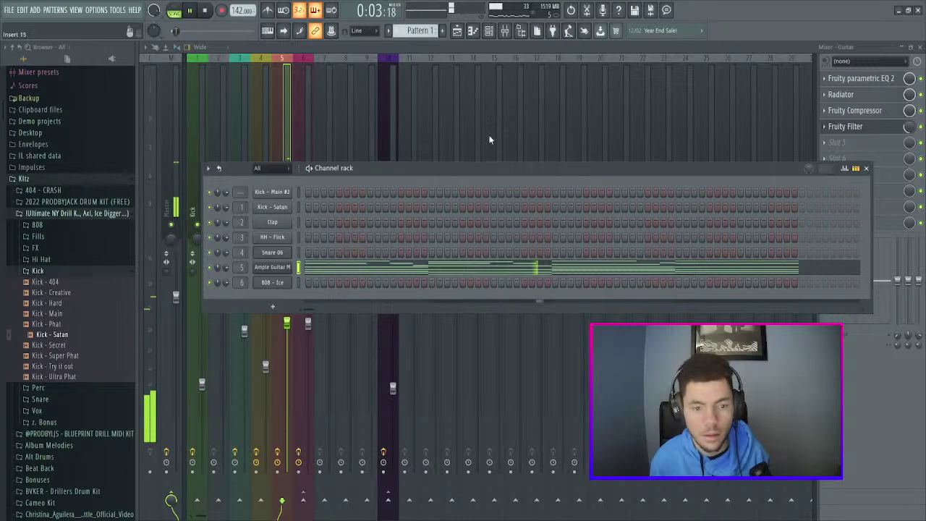
# - Unmute Tracks 2, 3, 4 and 5 in the playlist
pyautogui.click(889, 47)
pyautogui.click(919, 46)
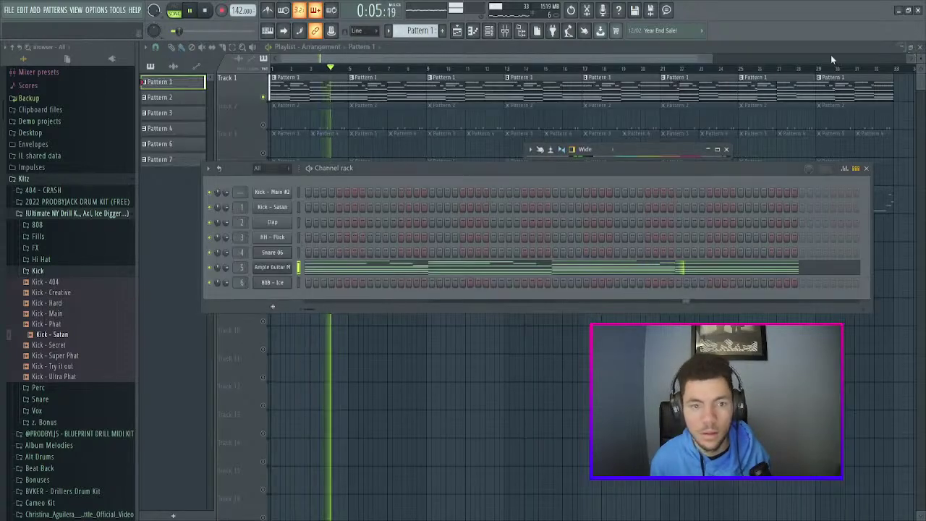
pyautogui.click(262, 125)
pyautogui.click(263, 153)
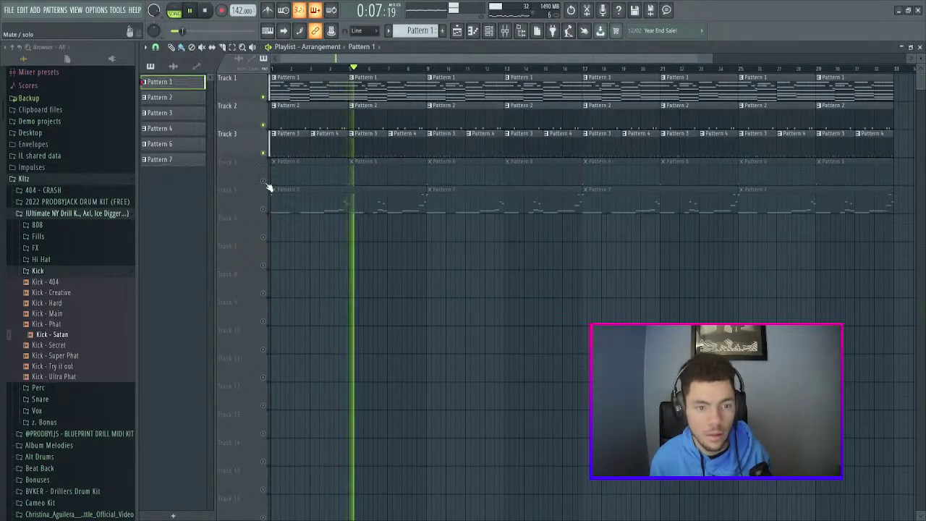
pyautogui.click(263, 180)
pyautogui.click(262, 209)
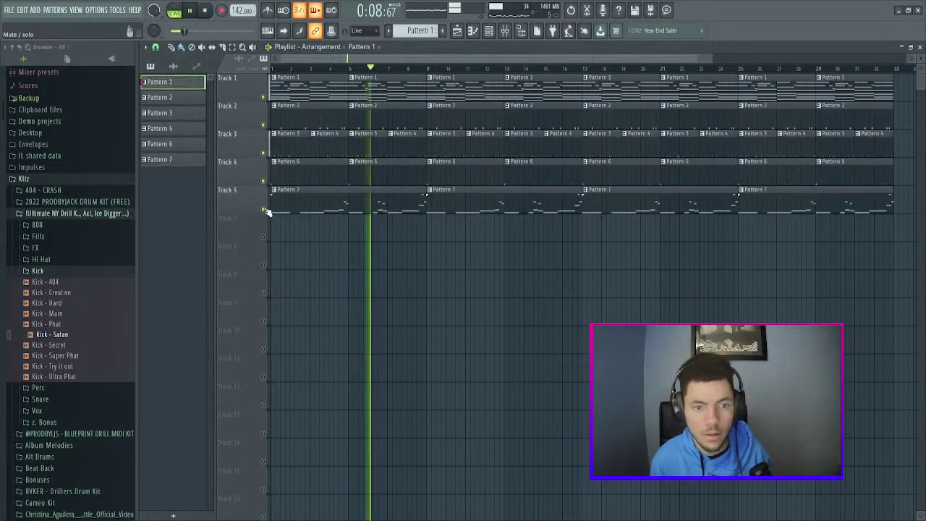
# - Listen to the full beat in the maximized mixer and stop playback
pyautogui.click(505, 32)
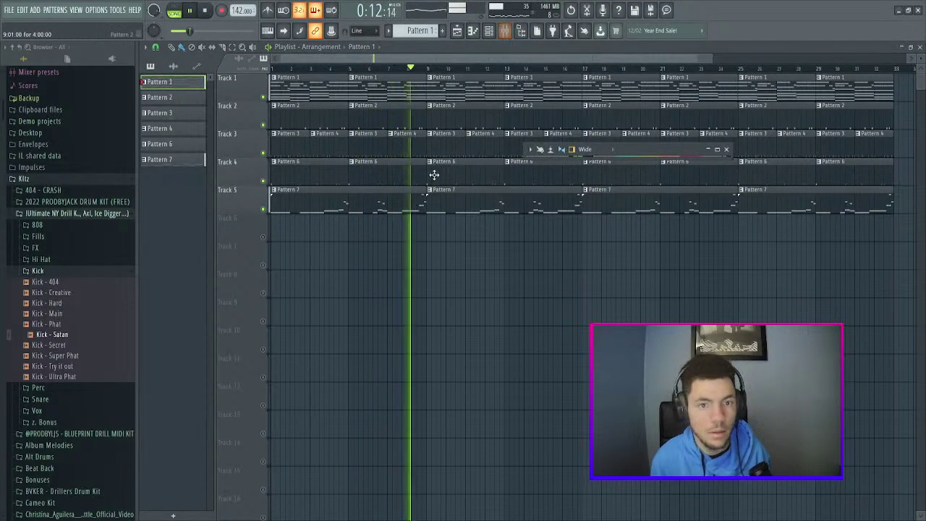
pyautogui.click(718, 150)
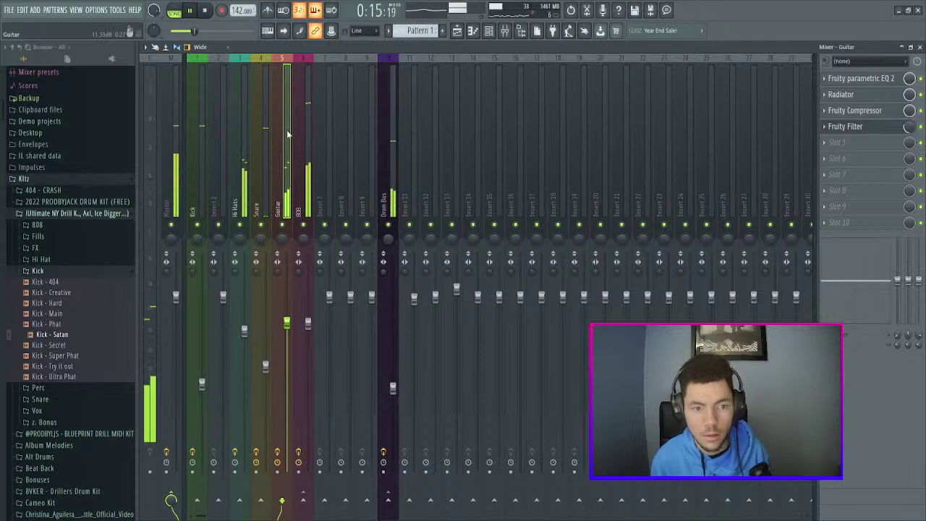
pyautogui.click(206, 10)
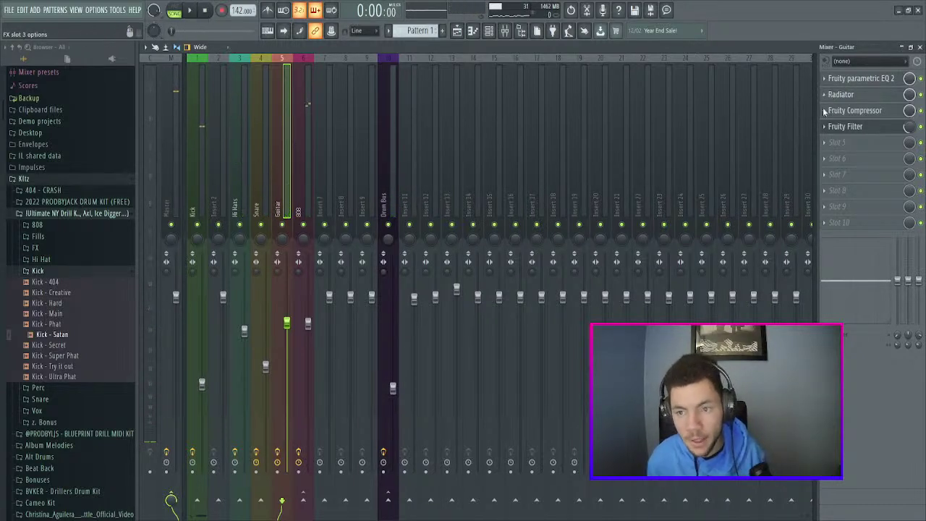
# - Free effect slot 3 on the Guitar track, ahead of Fruity Compressor, and load Decapitator into it
pyautogui.moveTo(839, 126); pyautogui.dragTo(837, 159)
pyautogui.click(854, 300)
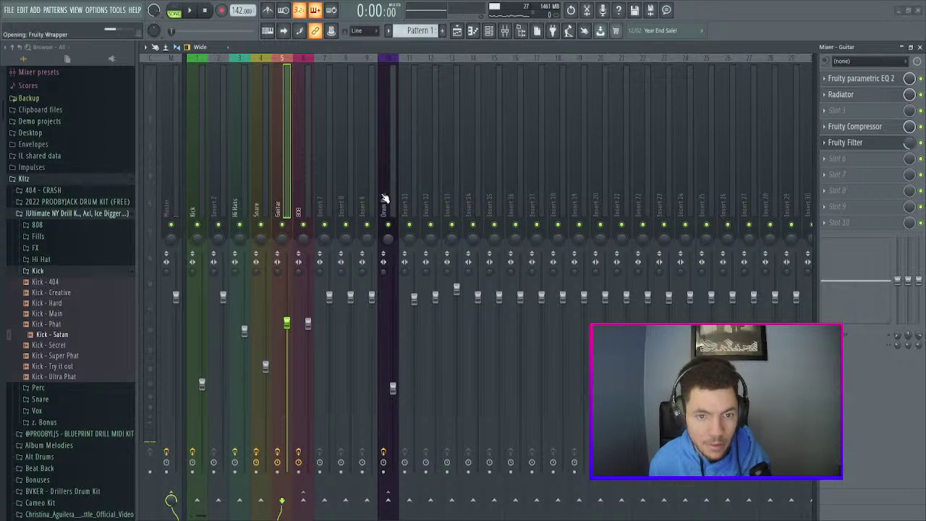
pyautogui.moveTo(385, 197); pyautogui.dragTo(385, 200)
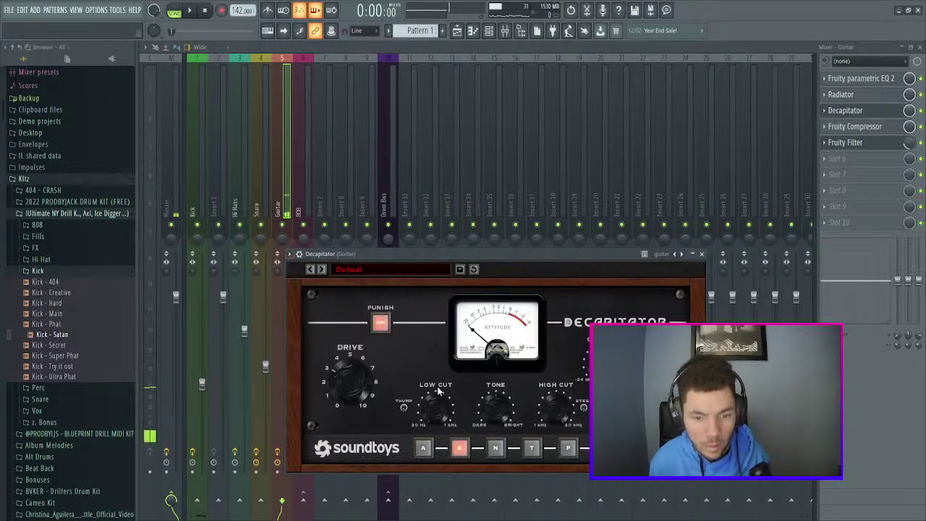
# - Turn off Punish in the Guitar track's Decapitator, choose style P and set the drive to about 2.1
pyautogui.click(380, 323)
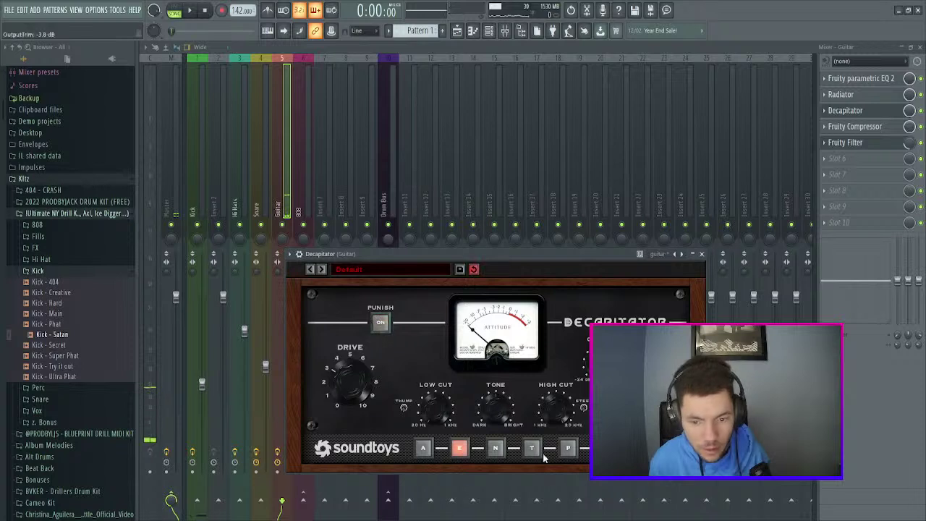
pyautogui.click(567, 450)
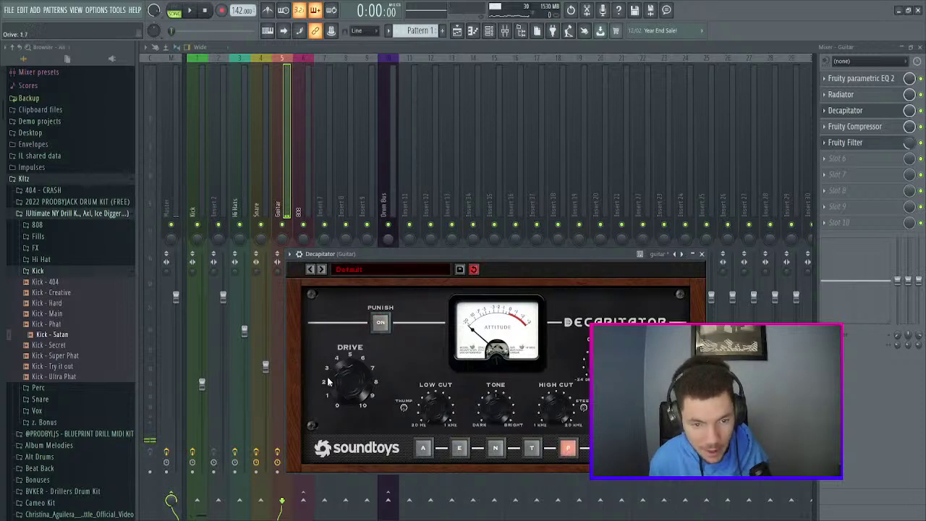
pyautogui.moveTo(319, 374); pyautogui.dragTo(317, 370)
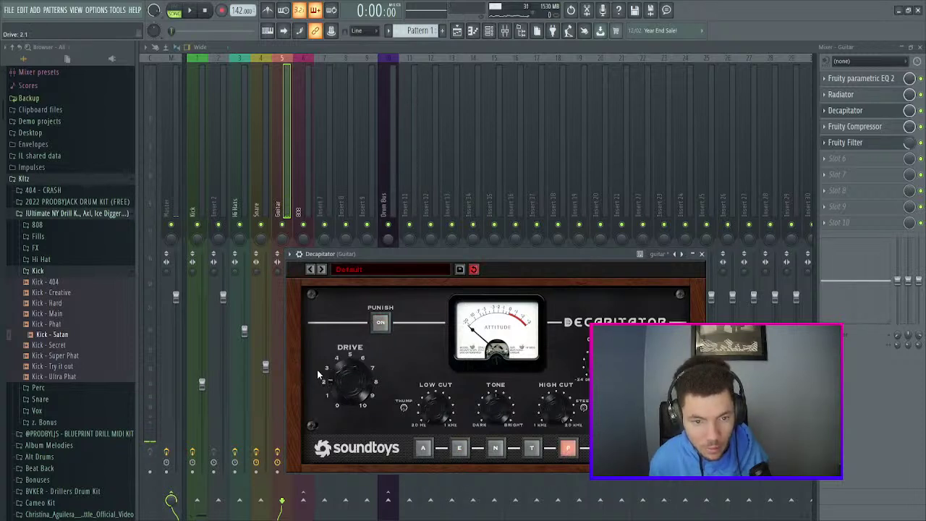
# - Play the beat, close the Decapitator and mixer windows, and collapse the Kitz folder in the browser
pyautogui.press('space')
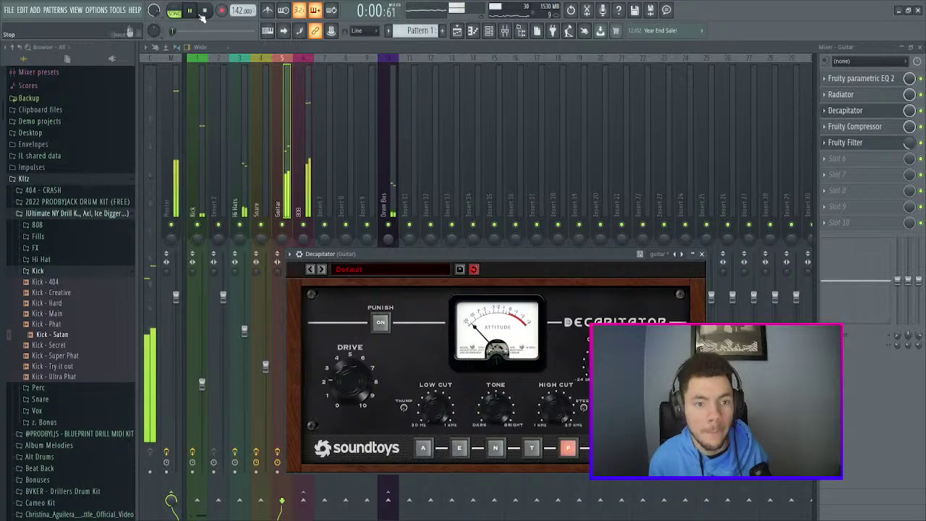
pyautogui.click(702, 255)
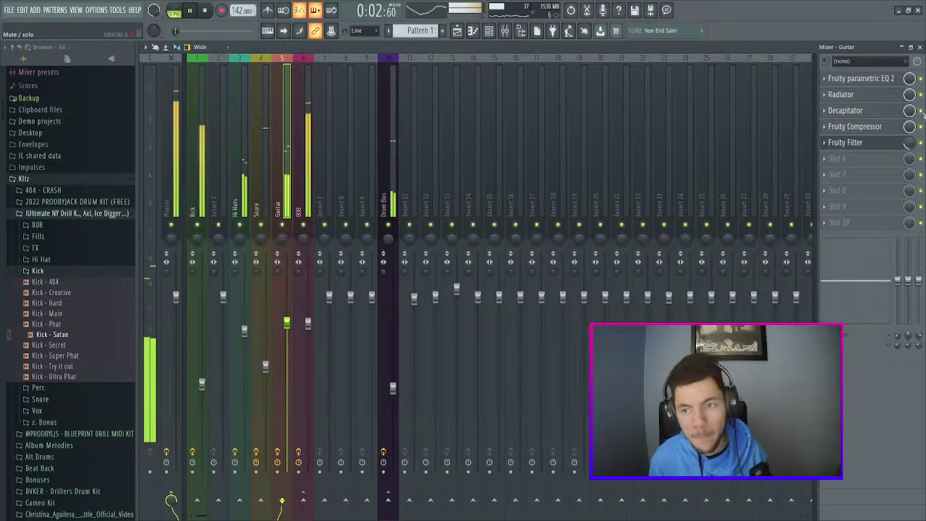
pyautogui.click(920, 47)
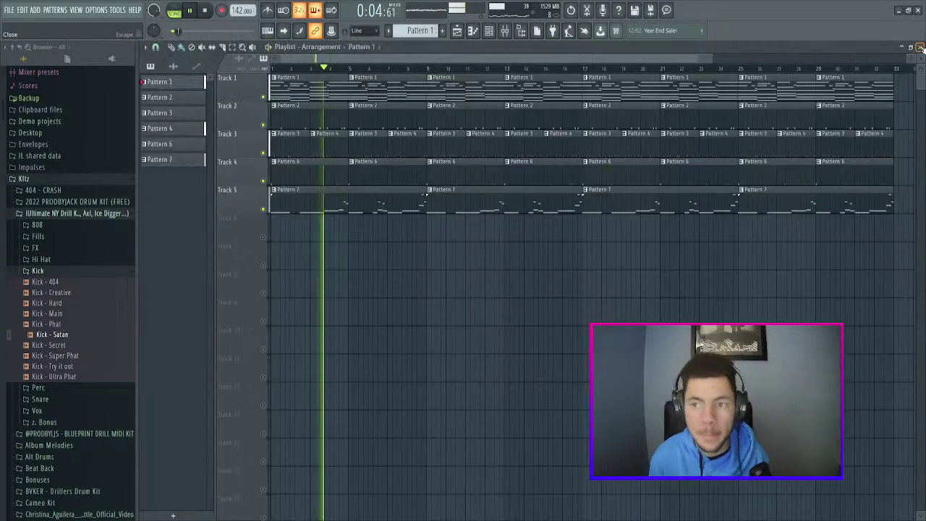
pyautogui.click(130, 178)
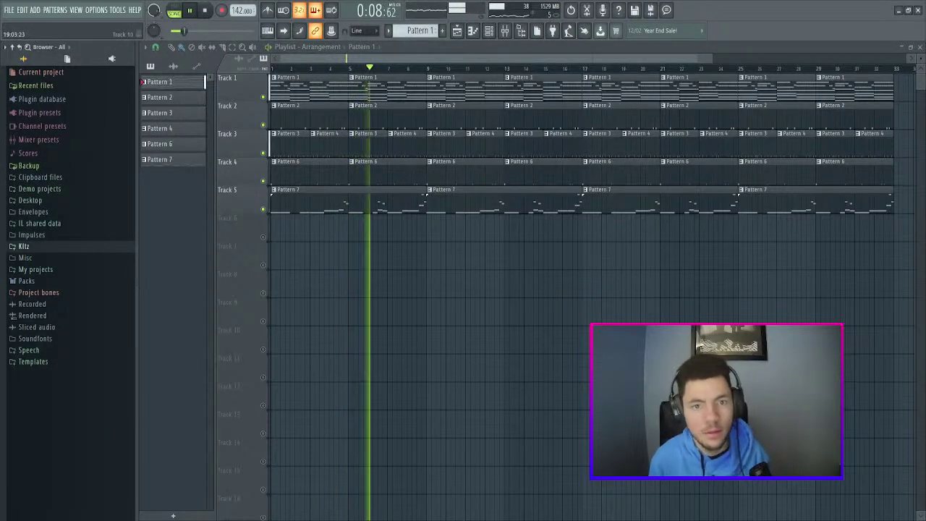
# - Raise the wet level of the OrilRiver reverb on the Hi Hats mixer track to about -9.06 dB
pyautogui.click(506, 31)
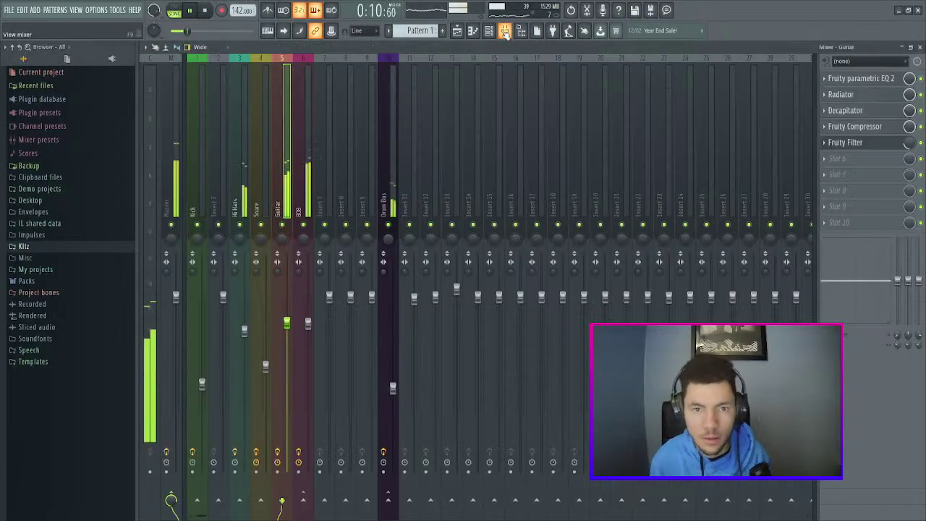
pyautogui.click(239, 146)
pyautogui.press('space')
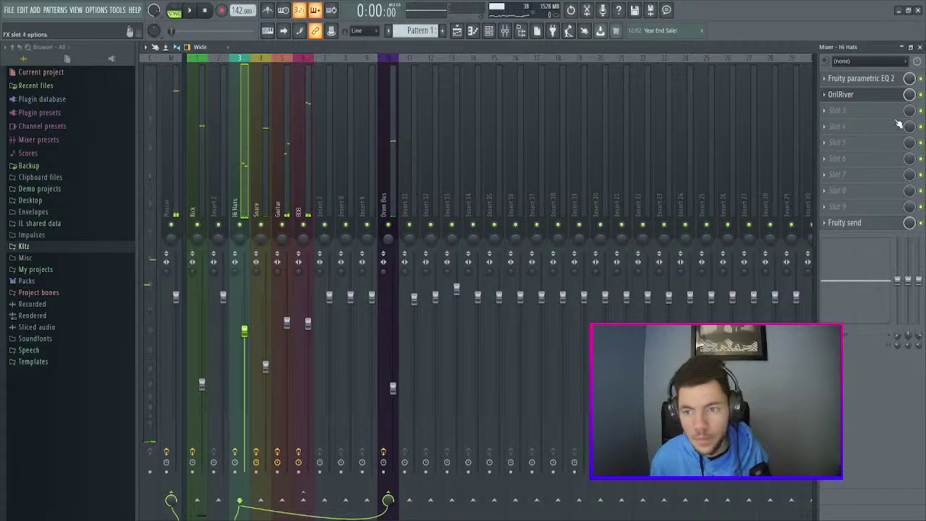
pyautogui.click(861, 95)
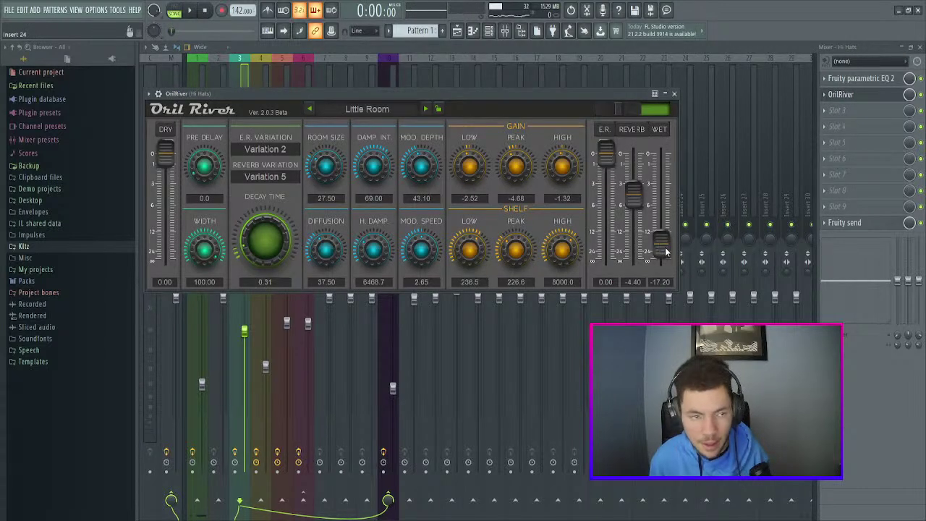
pyautogui.press('space')
pyautogui.moveTo(667, 232)
pyautogui.mouseDown()
pyautogui.moveTo(662, 149)
pyautogui.moveTo(664, 244)
pyautogui.moveTo(665, 223)
pyautogui.mouseUp()
pyautogui.press('space')
# - Replace the HH - Flick channel's sample with HH - Anti from the Ultimate NY Drill kit and play it in the beat
pyautogui.click(490, 33)
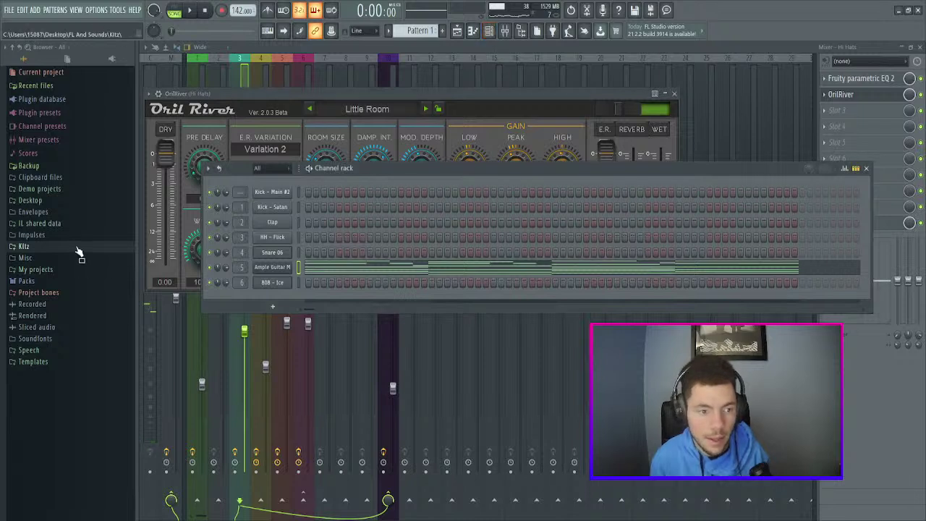
pyautogui.click(77, 249)
pyautogui.click(69, 328)
pyautogui.click(78, 348)
pyautogui.click(77, 340)
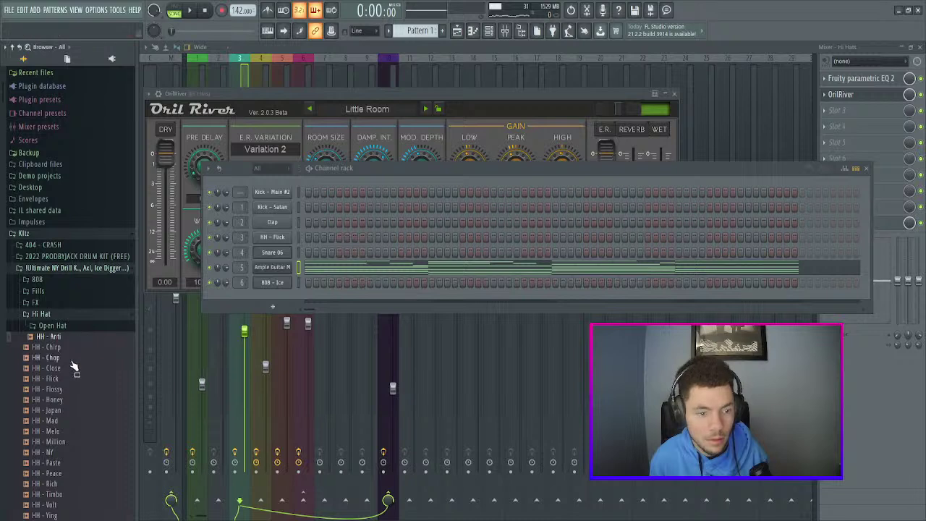
pyautogui.click(78, 348)
pyautogui.moveTo(76, 338); pyautogui.dragTo(270, 240)
pyautogui.press('space')
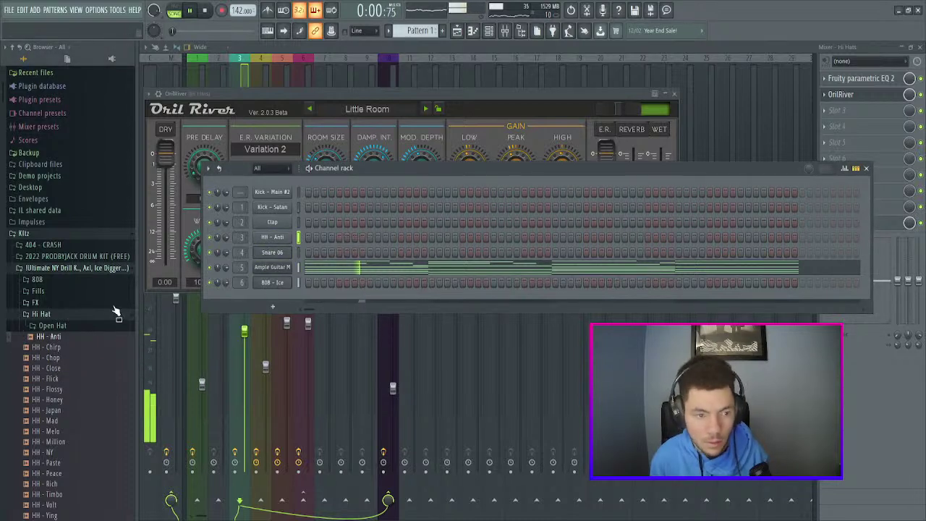
pyautogui.press('space')
# - Try a slight sample start adjustment on the HH - Anti channel and close its settings
pyautogui.click(269, 237)
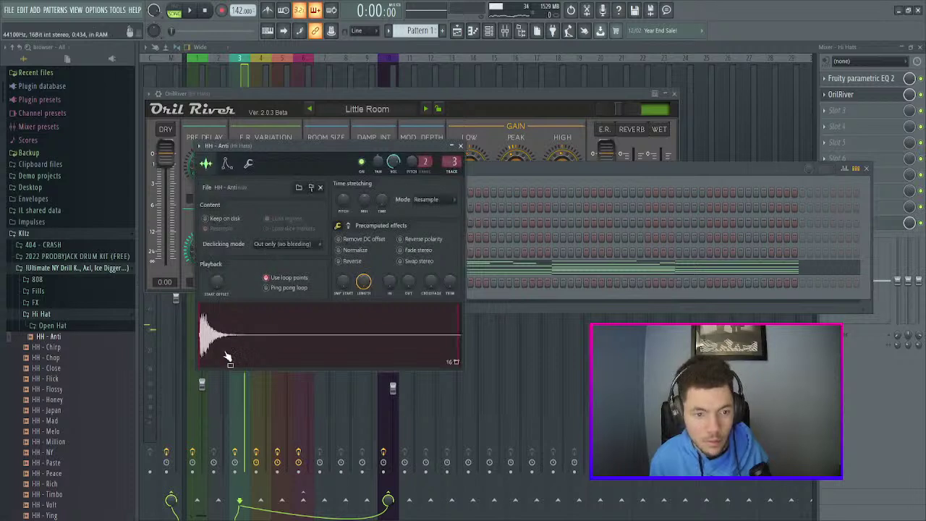
pyautogui.moveTo(344, 288); pyautogui.dragTo(344, 284)
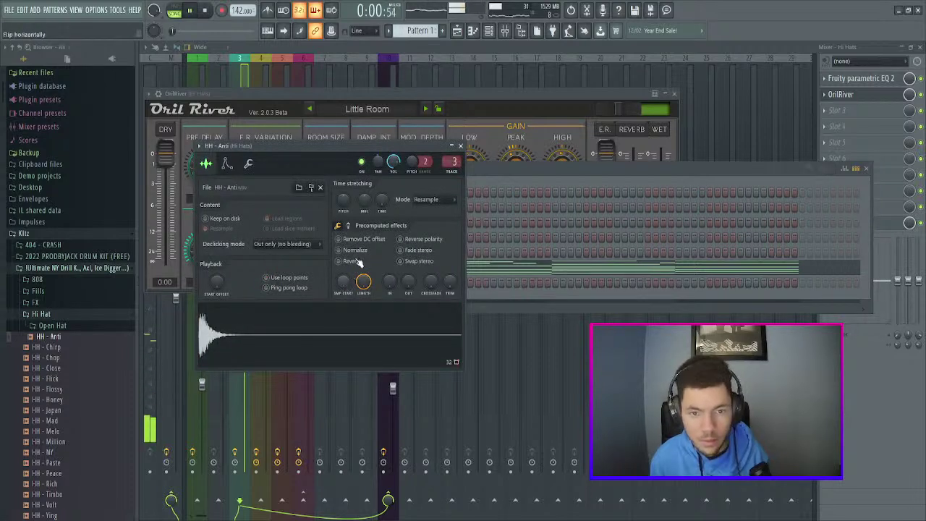
pyautogui.click(461, 147)
# - Stop playback and audition other samples toward the end of the drill kit's Hi Hat folder
pyautogui.scroll(-7, 69, 344)
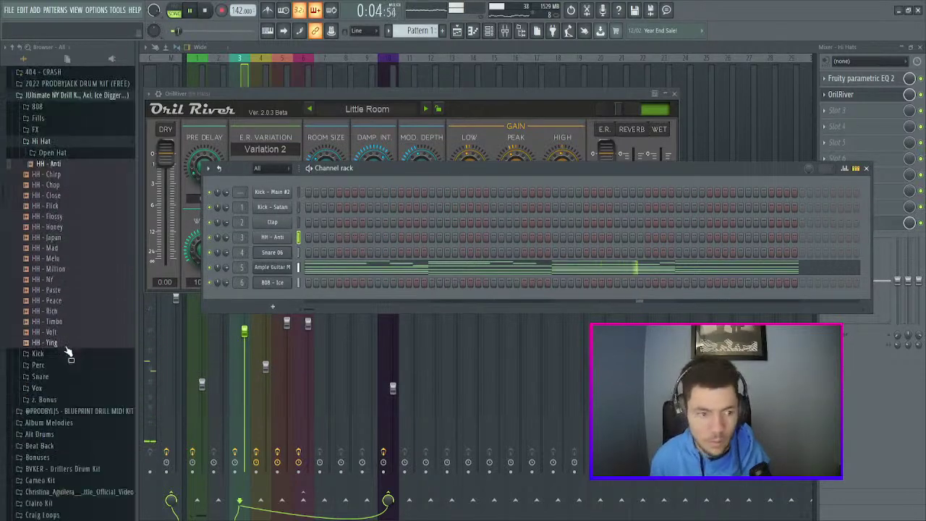
pyautogui.scroll(1, 72, 331)
pyautogui.press('space')
pyautogui.click(73, 328)
pyautogui.click(73, 317)
pyautogui.click(74, 308)
pyautogui.click(73, 298)
# - Collapse the drill kit and open the Hi Hats folder inside the T-Shirt kit
pyautogui.click(109, 126)
pyautogui.scroll(2, 94, 168)
pyautogui.click(105, 144)
pyautogui.scroll(-10, 87, 173)
pyautogui.click(66, 181)
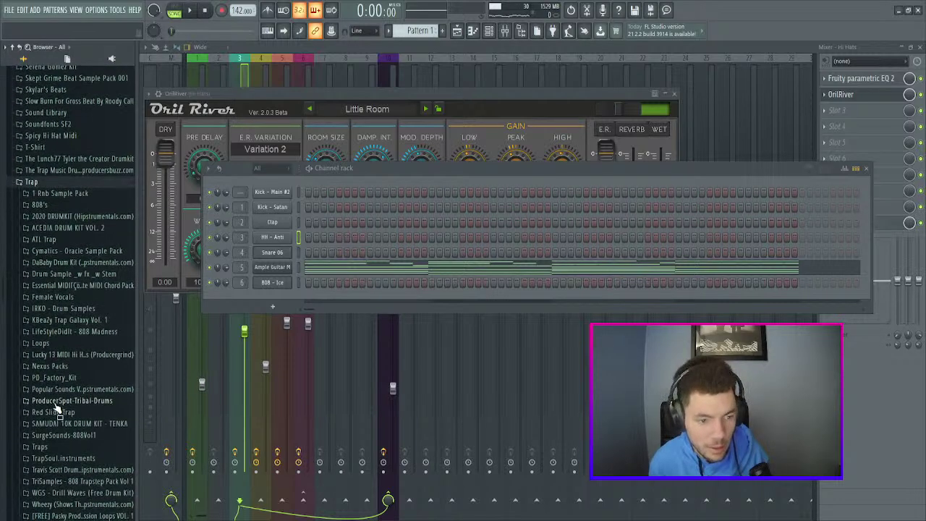
pyautogui.click(65, 181)
pyautogui.click(44, 147)
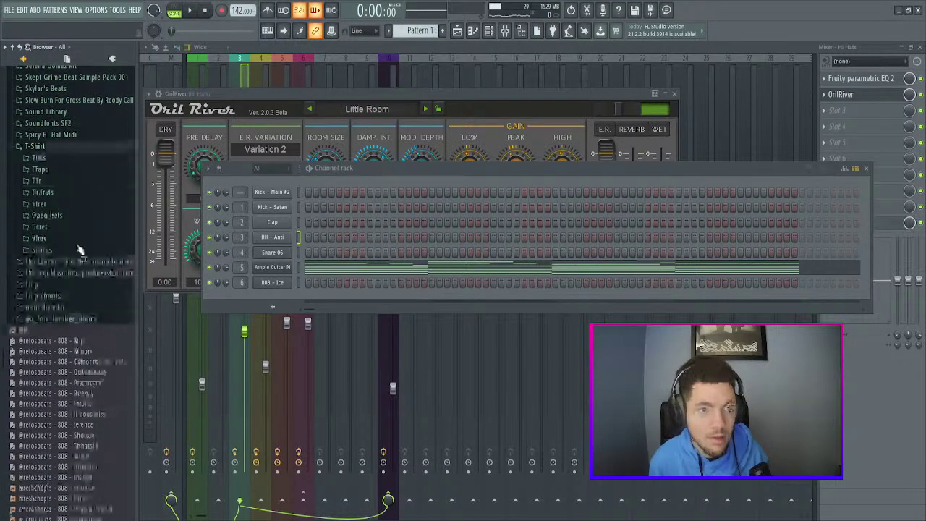
pyautogui.click(45, 192)
# - Audition the T-Shirt kit's hi-hats, replace the HH - Anti channel's sample with Hi Hat - Advanced, and play the beat
pyautogui.click(96, 257)
pyautogui.click(101, 236)
pyautogui.click(99, 225)
pyautogui.click(100, 205)
pyautogui.click(101, 216)
pyautogui.click(100, 206)
pyautogui.moveTo(102, 209); pyautogui.dragTo(275, 242)
pyautogui.press('space')
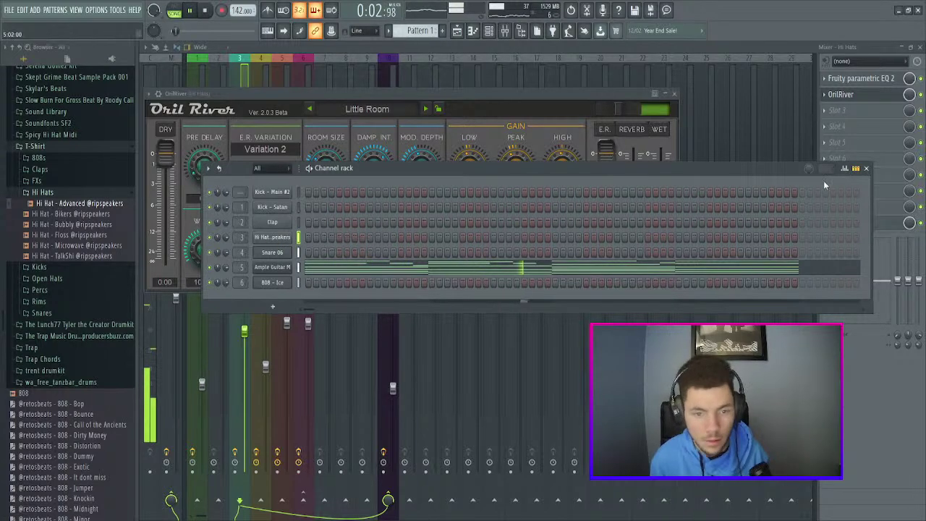
# - Close the channel rack and set the wet level of the Hi Hats track's OrilRiver reverb to about -8.83 dB
pyautogui.click(866, 168)
pyautogui.click(854, 95)
pyautogui.click(850, 97)
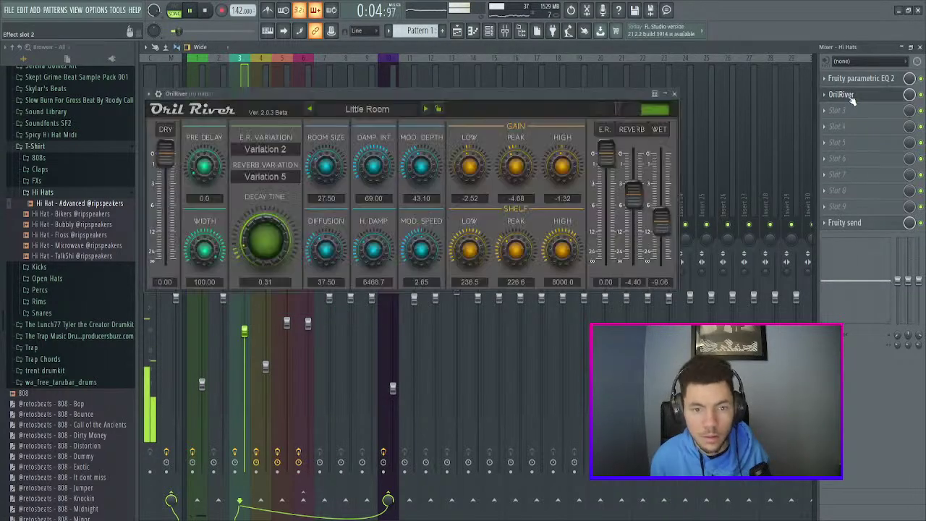
pyautogui.moveTo(662, 227)
pyautogui.mouseDown()
pyautogui.moveTo(663, 159)
pyautogui.moveTo(662, 253)
pyautogui.moveTo(664, 225)
pyautogui.mouseUp()
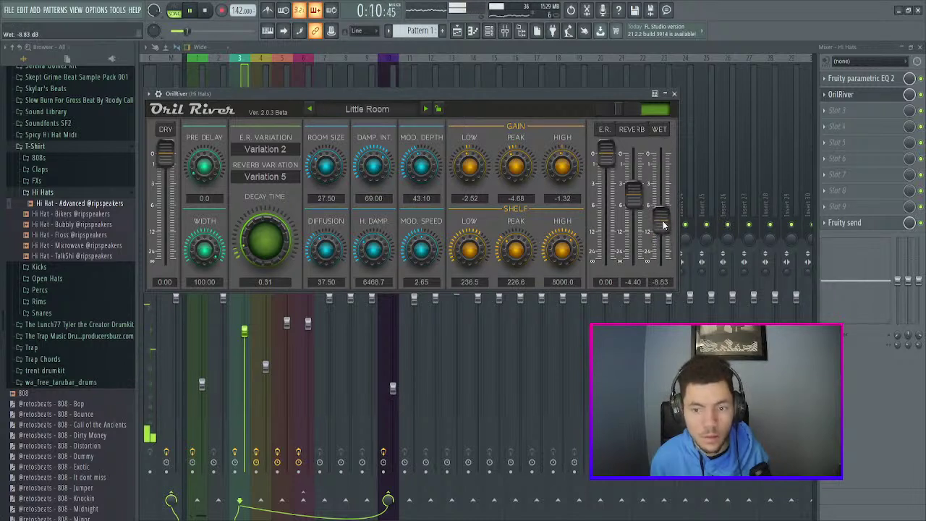
pyautogui.click(674, 93)
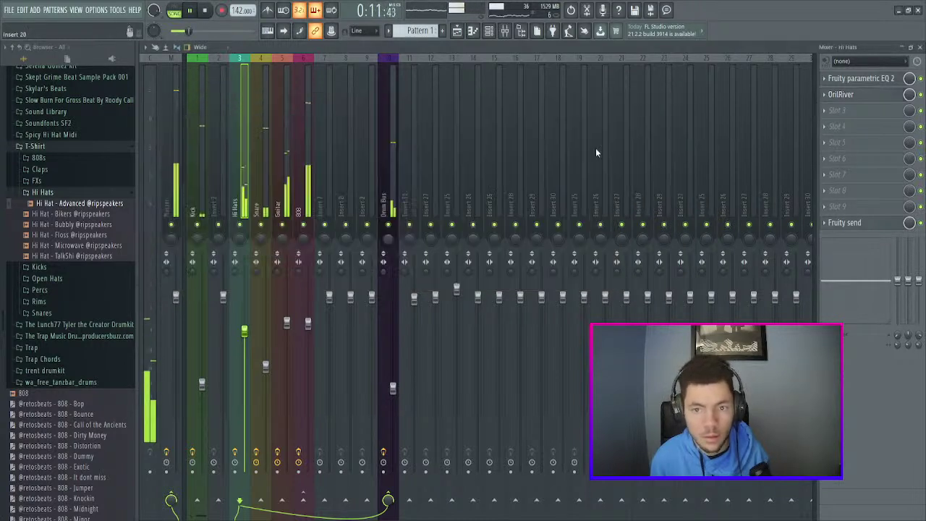
# - Raise the Hi Hats mixer track volume to about 84% and collapse the T-Shirt and Kitz folders in the browser
pyautogui.click(123, 147)
pyautogui.moveTo(246, 332); pyautogui.dragTo(246, 323)
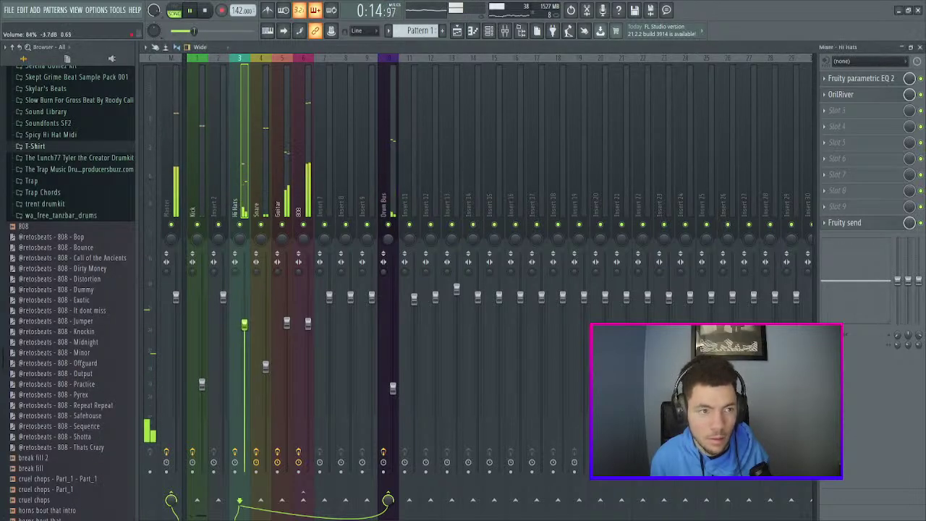
pyautogui.scroll(7, 134, 257)
pyautogui.scroll(12, 134, 257)
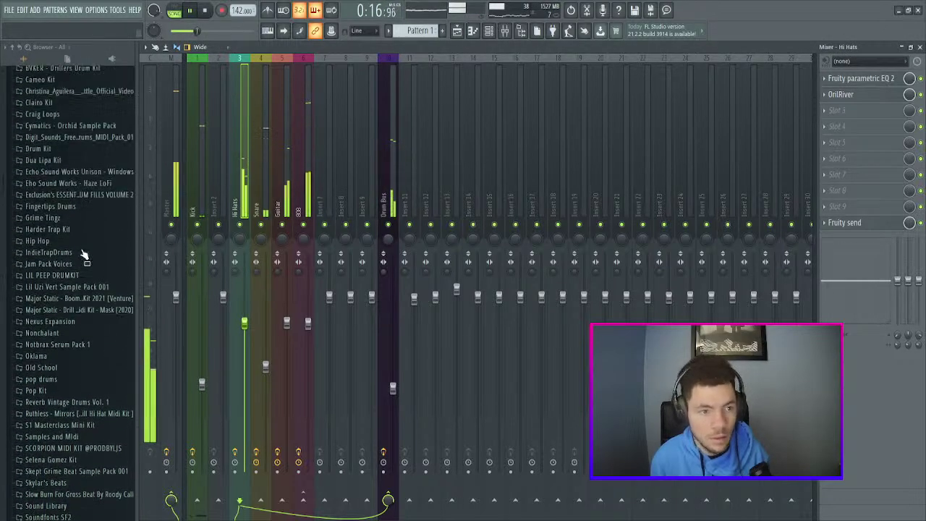
pyautogui.click(105, 248)
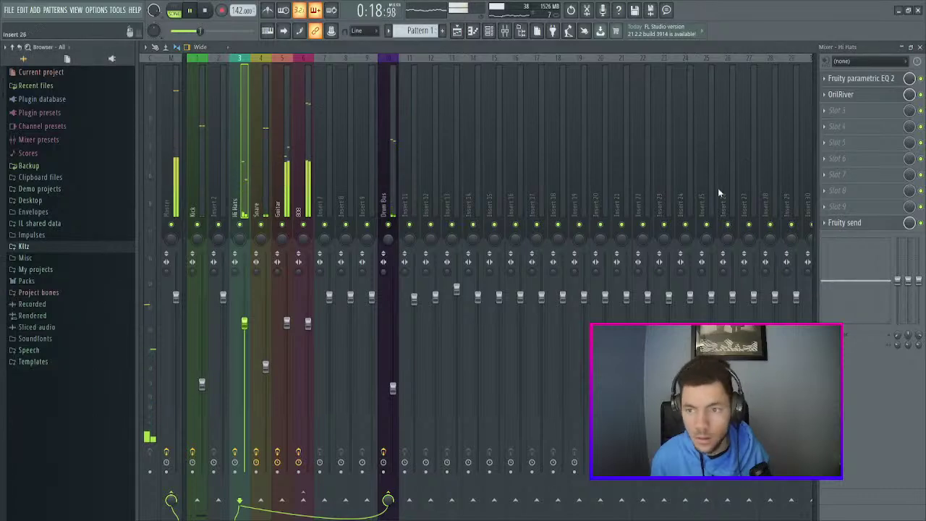
# - Check the playlist during playback, select the Kick track in the mixer and stop playback
pyautogui.click(922, 47)
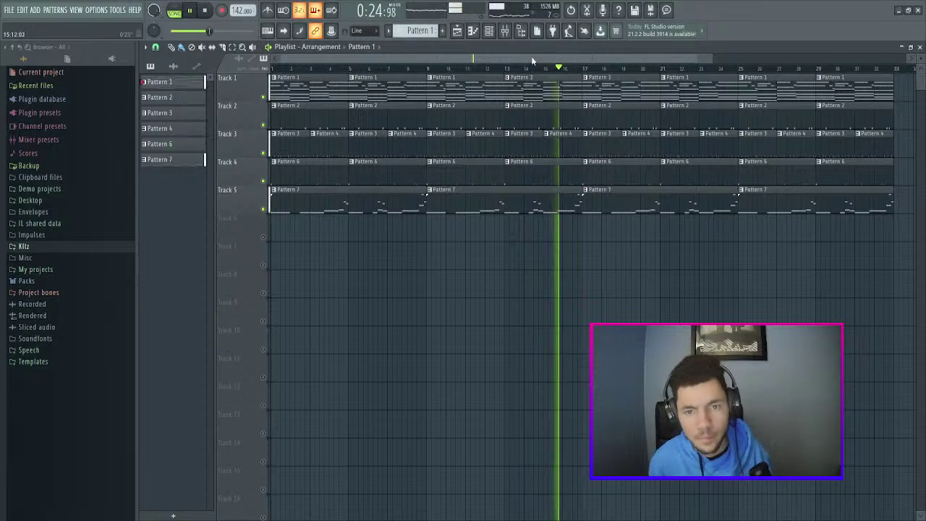
pyautogui.click(505, 30)
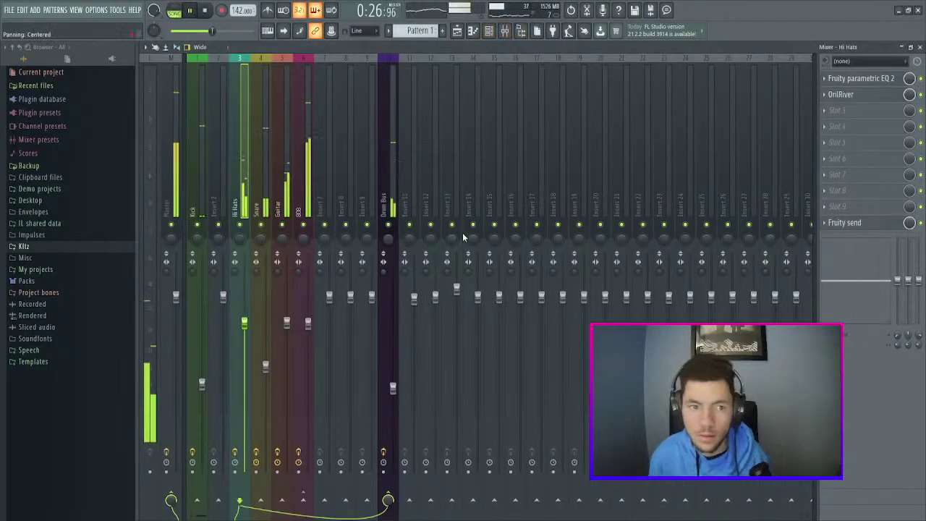
pyautogui.click(201, 149)
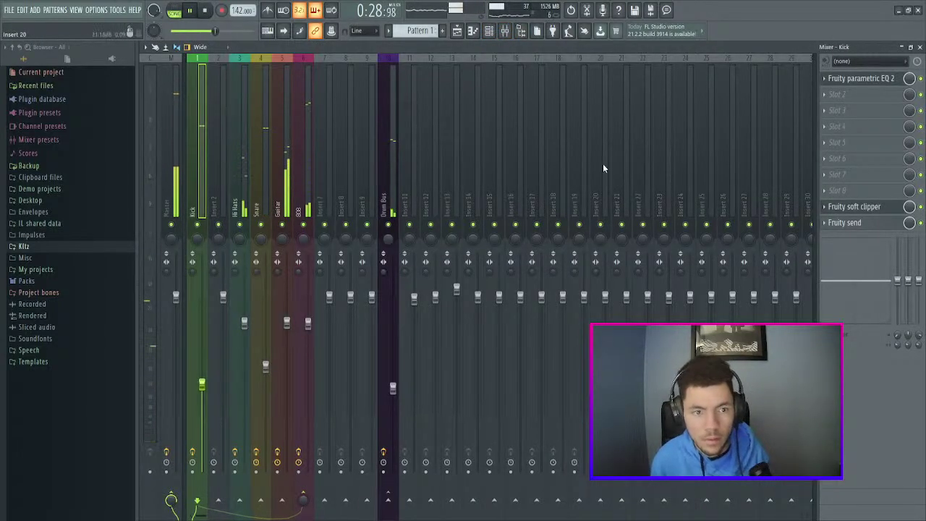
pyautogui.press('space')
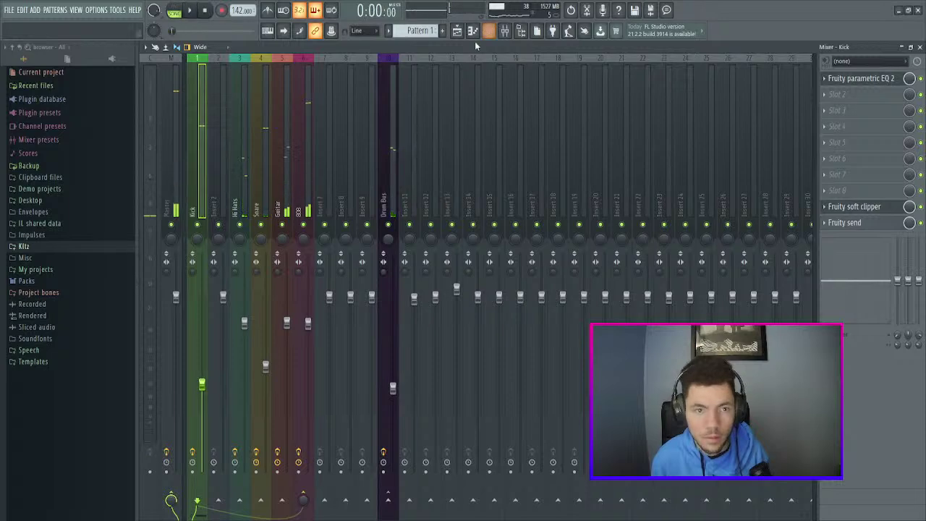
# - Solo Track 4 in the playlist to isolate the kick and return to the mixer
pyautogui.click(457, 32)
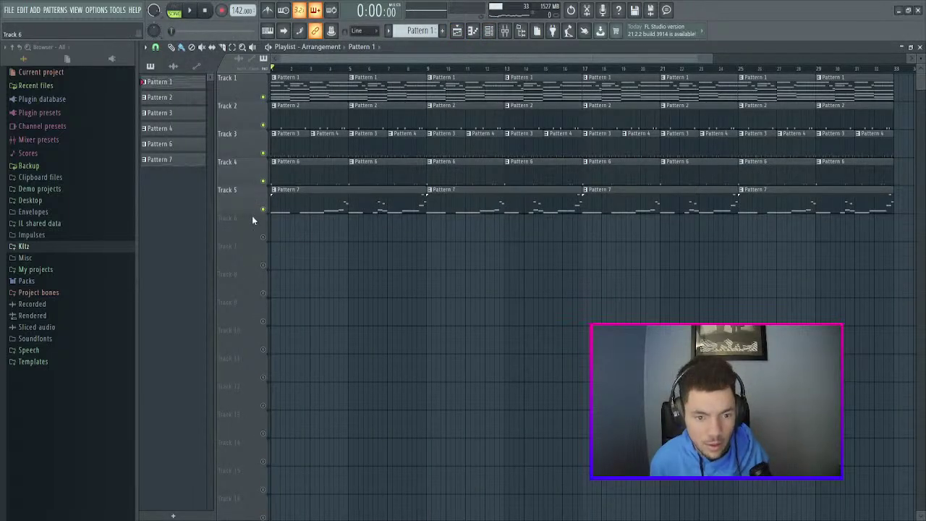
pyautogui.rightClick(264, 182)
pyautogui.click(504, 30)
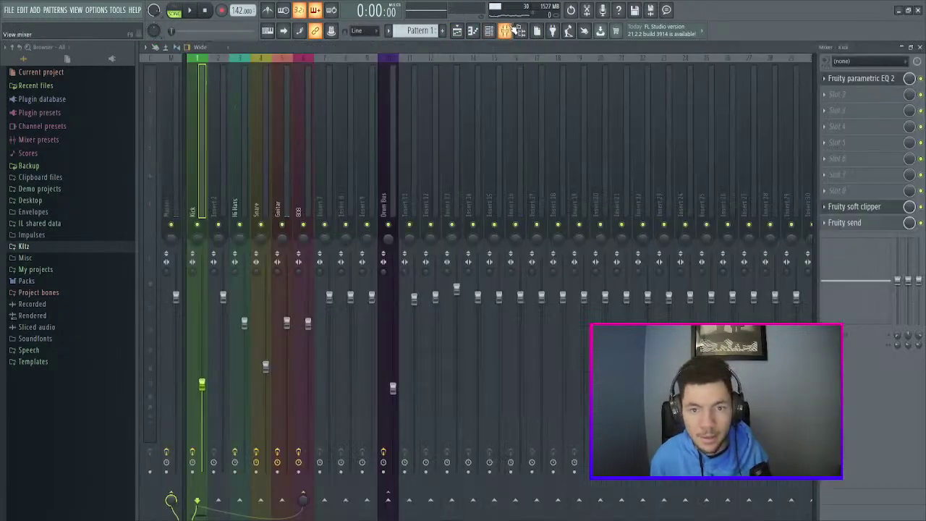
# - Try narrow cuts around 63 Hz with bands 2 and 3 of the Kick track's Fruity parametric EQ 2 during playback
pyautogui.click(863, 84)
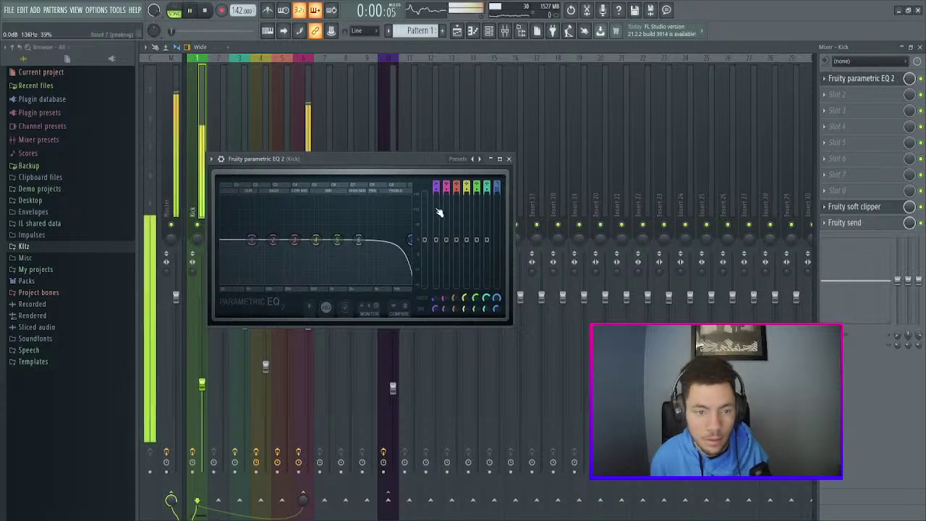
pyautogui.press('space')
pyautogui.moveTo(273, 240); pyautogui.dragTo(254, 255)
pyautogui.scroll(-5, 279, 220)
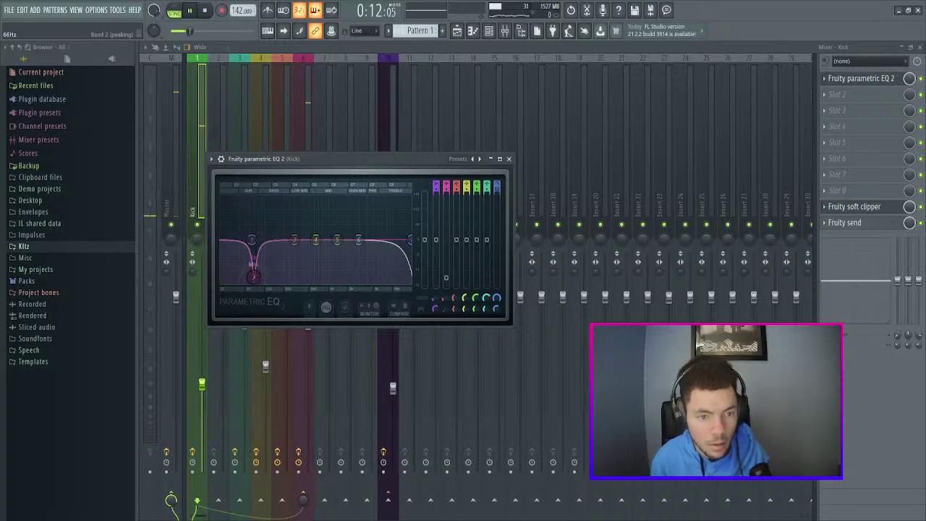
pyautogui.moveTo(253, 277); pyautogui.dragTo(252, 264)
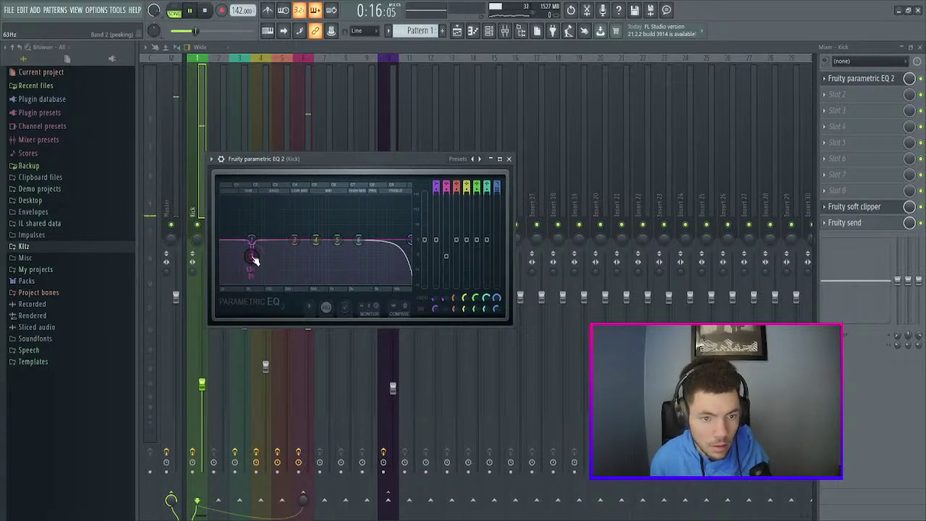
pyautogui.moveTo(294, 239); pyautogui.dragTo(250, 243)
pyautogui.scroll(-5, 288, 217)
pyautogui.press('space')
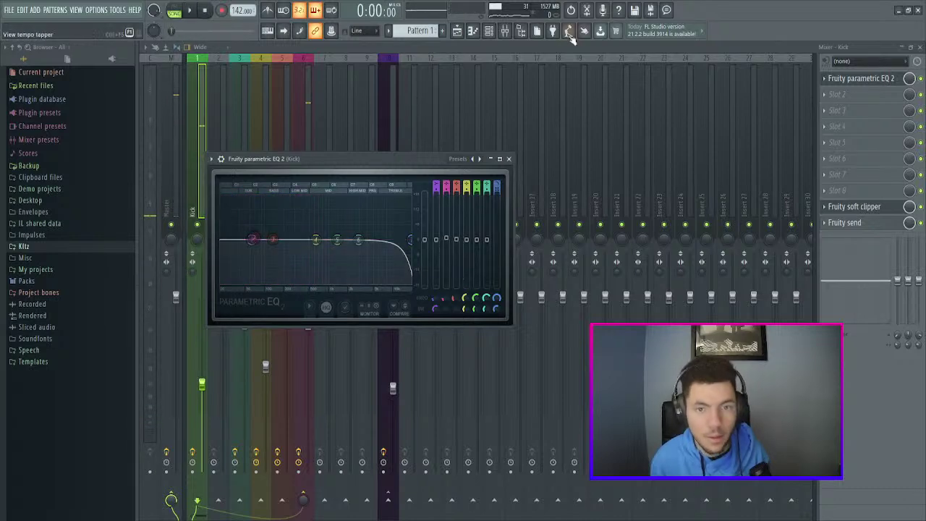
pyautogui.click(488, 30)
pyautogui.click(506, 160)
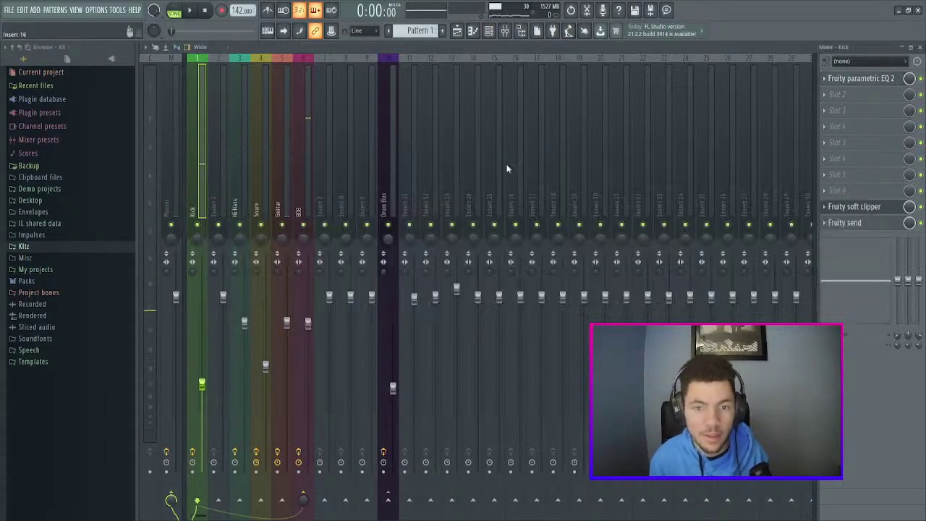
# - Show the channel rack and expand the Kick folder of the Ultimate NY Drill kit within Kitz
pyautogui.click(488, 30)
pyautogui.click(93, 246)
pyautogui.scroll(-2, 87, 304)
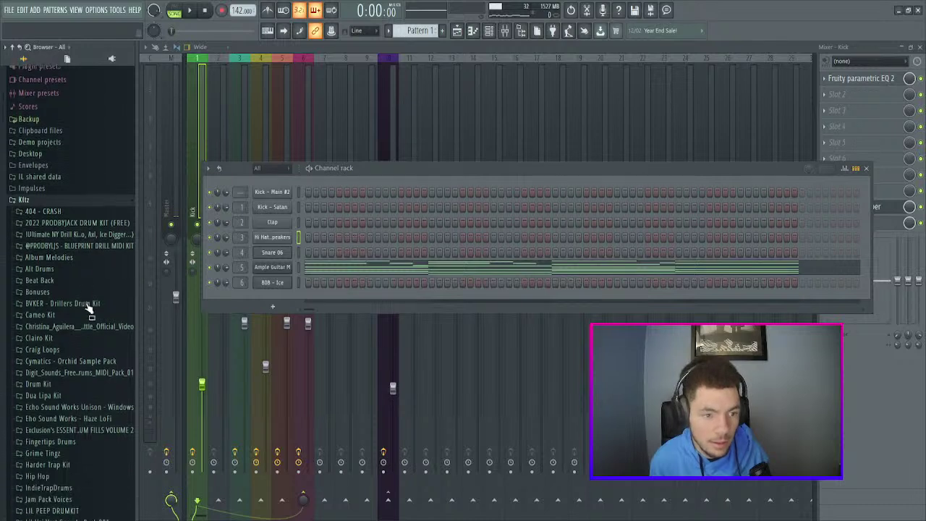
pyautogui.click(75, 218)
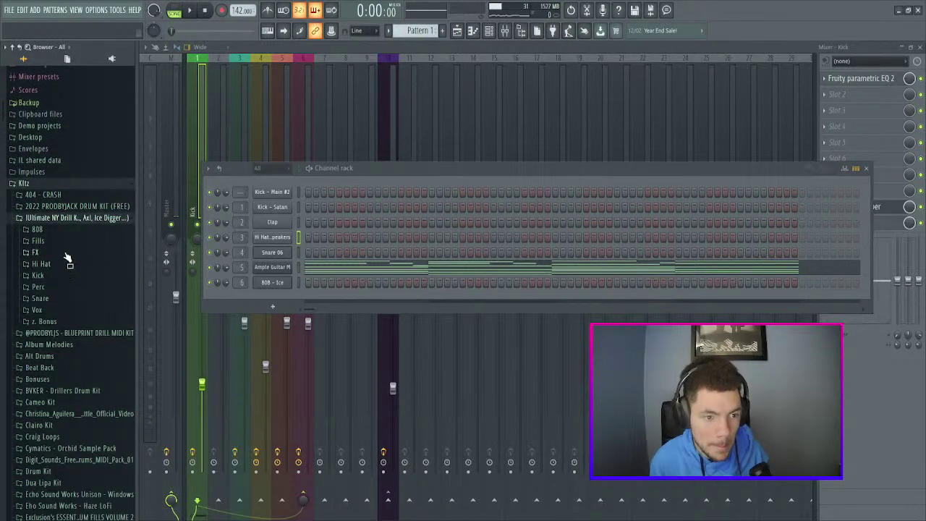
pyautogui.click(58, 277)
# - Audition the kit's kick samples, including Kick - 404, Ultra Phat, Try it out, Super Phat, Secret and Satan
pyautogui.click(87, 296)
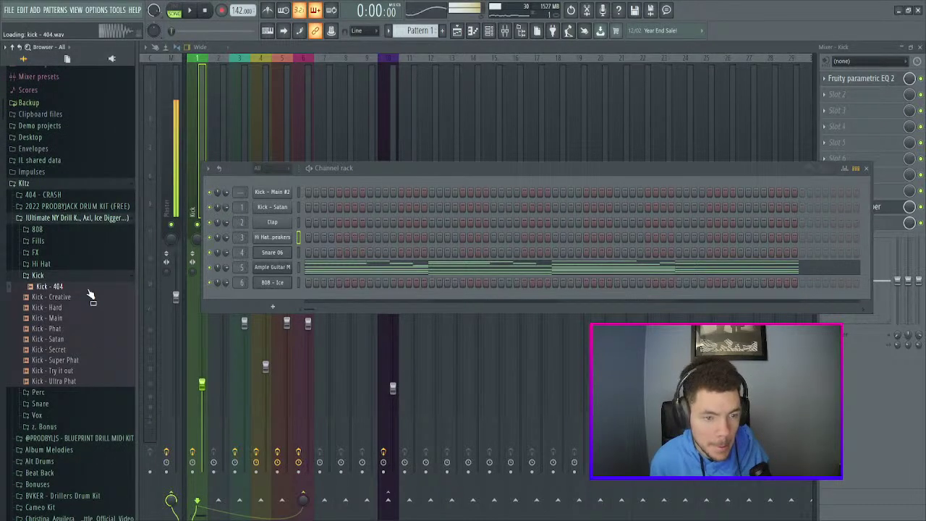
pyautogui.click(84, 288)
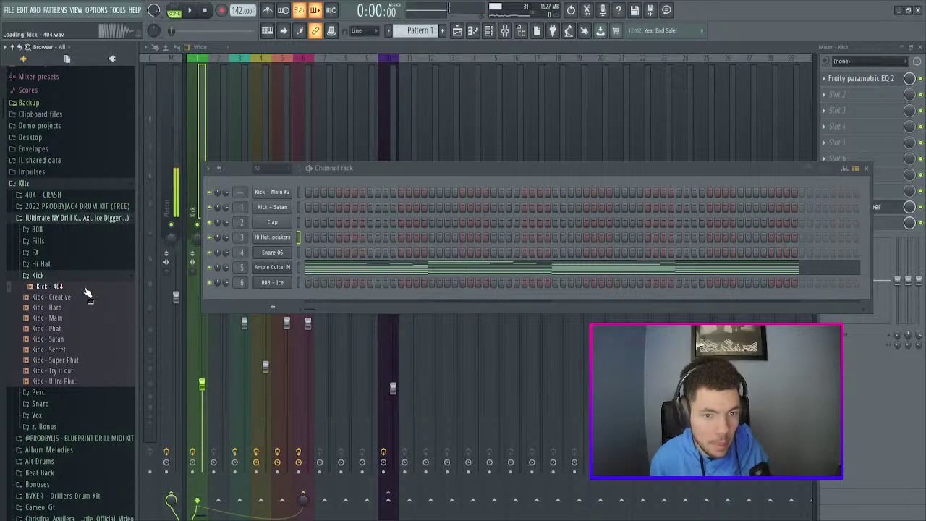
pyautogui.click(83, 380)
pyautogui.click(85, 371)
pyautogui.click(86, 382)
pyautogui.click(87, 371)
pyautogui.click(85, 359)
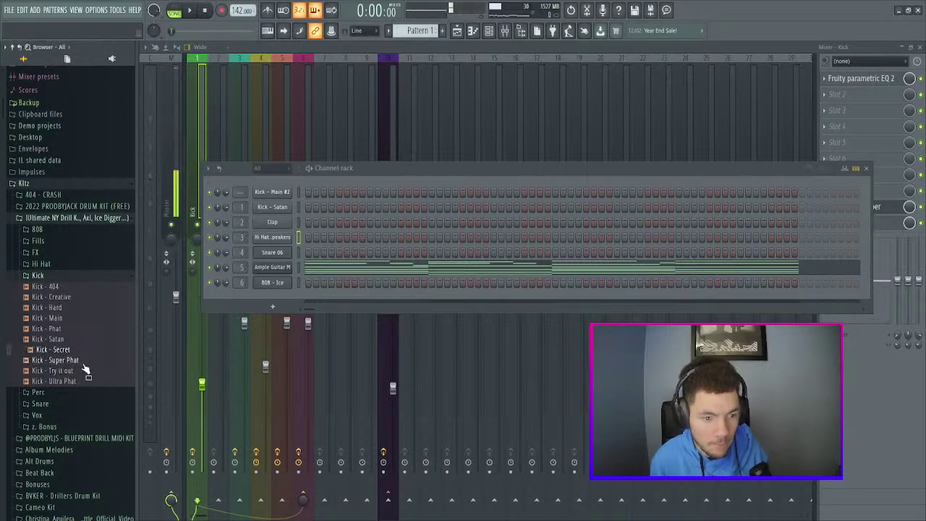
pyautogui.click(76, 351)
pyautogui.press('Up')
pyautogui.press('Up')
pyautogui.press('Down')
pyautogui.press('Down')
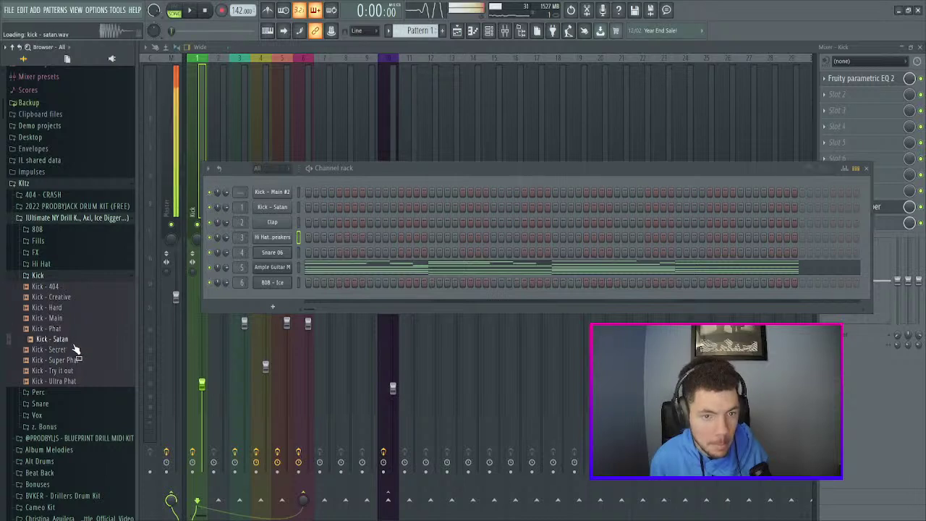
# - Replace the sample in the Kick - Satan channel with Kick - Secret and show its sample settings
pyautogui.moveTo(72, 356); pyautogui.dragTo(276, 209)
pyautogui.click(180, 139)
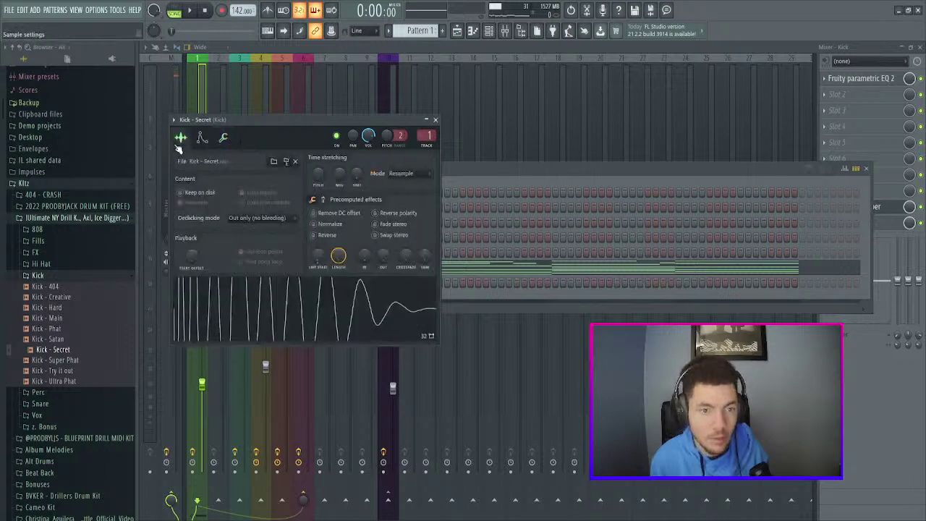
# - Enable Kick - Secret's volume envelope with zero attack, maximum hold, zero decay and 0% sustain, and preview the sample
pyautogui.click(203, 138)
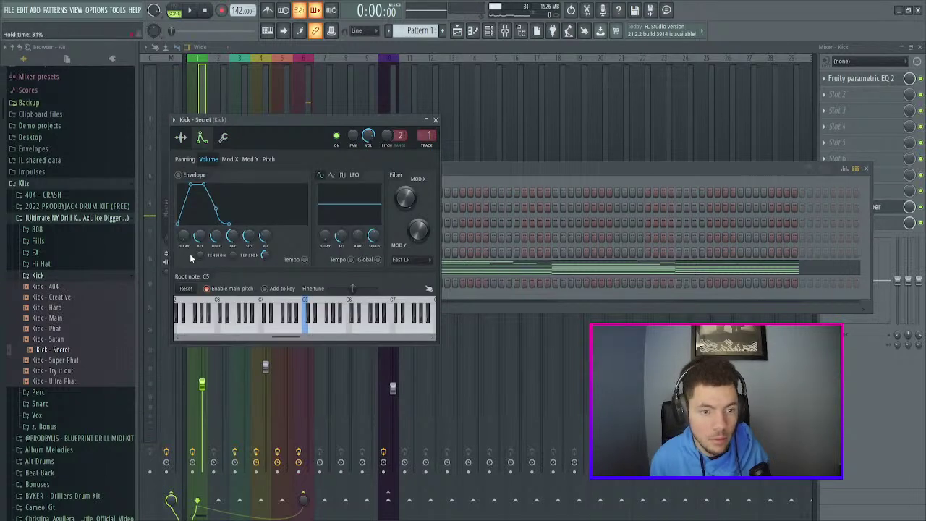
pyautogui.moveTo(203, 238); pyautogui.dragTo(203, 275)
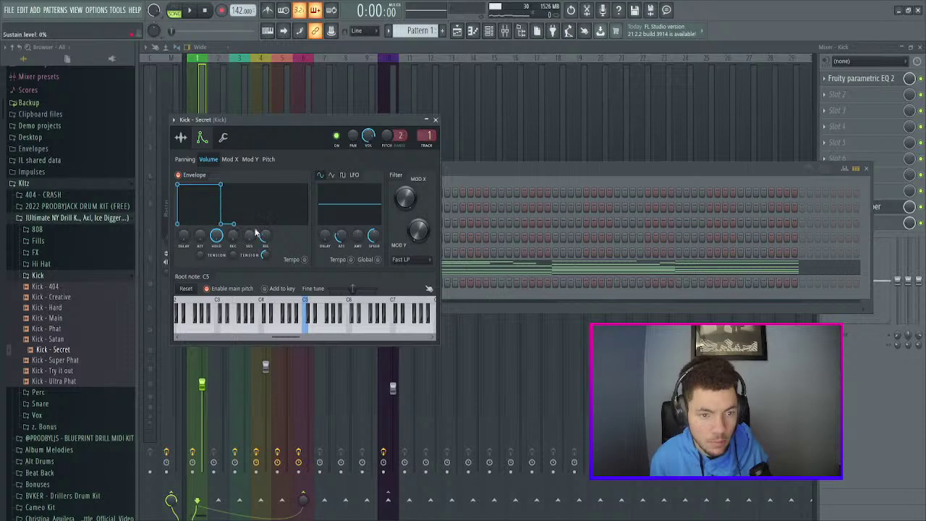
pyautogui.click(179, 135)
pyautogui.click(283, 302)
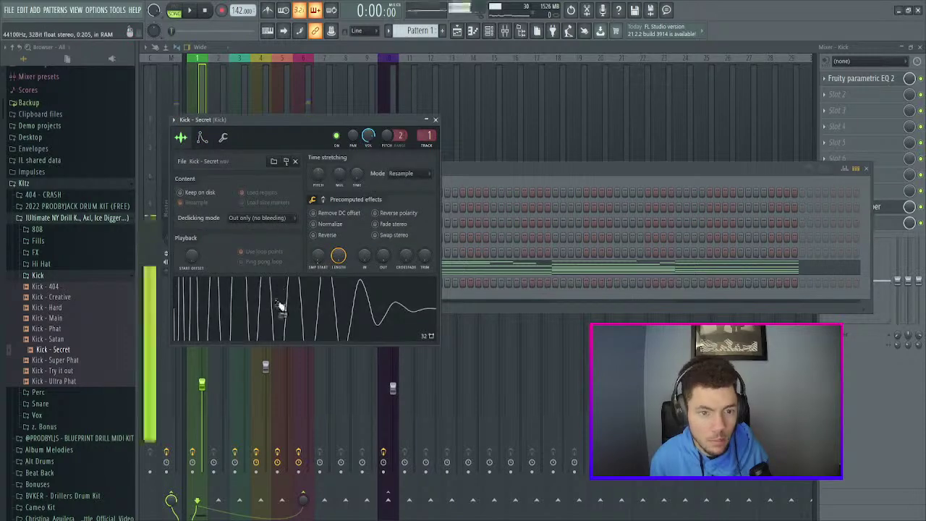
pyautogui.click(284, 305)
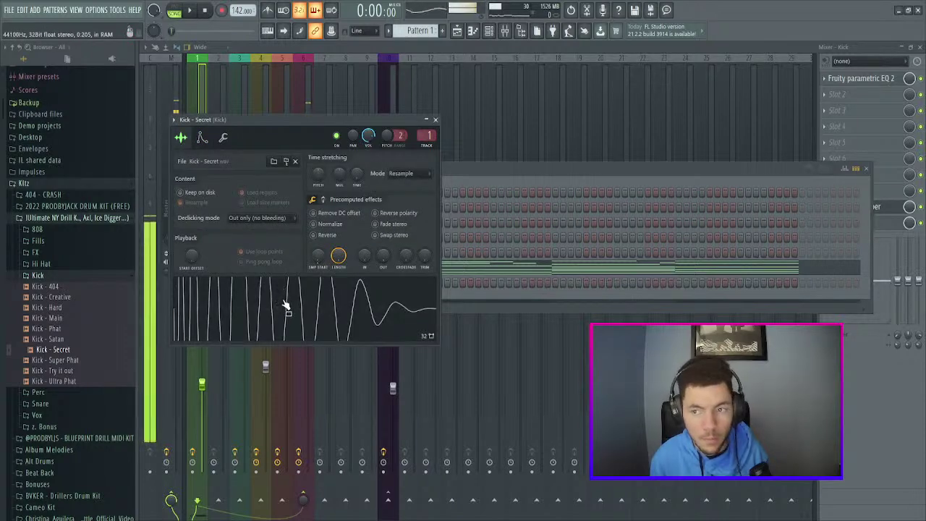
pyautogui.click(435, 120)
pyautogui.click(870, 168)
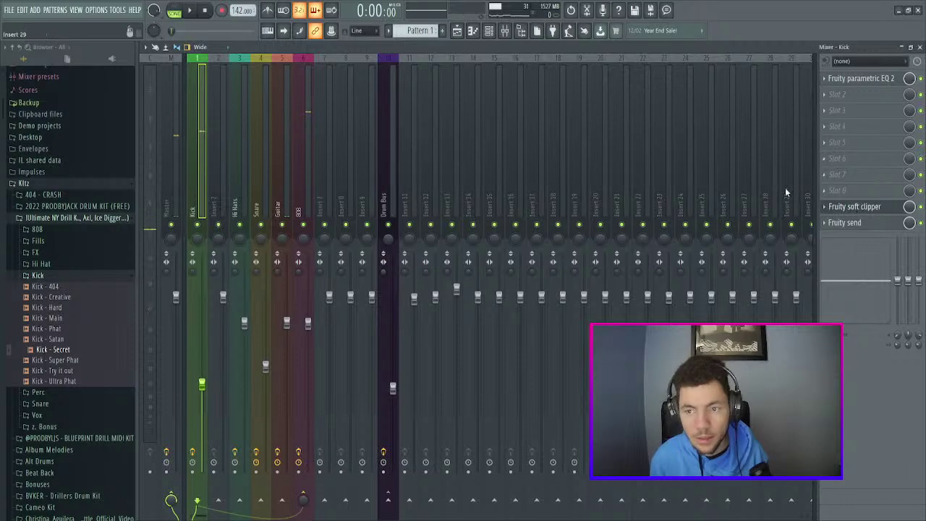
# - Compare how Kick - Secret sounds with the Master track's AR TG Mastering plugin bypassed and active
pyautogui.click(178, 139)
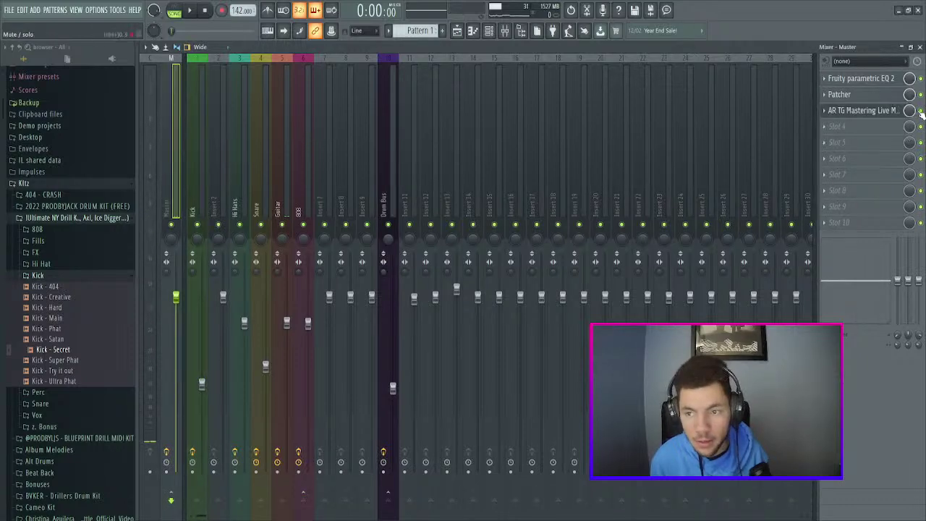
pyautogui.click(489, 30)
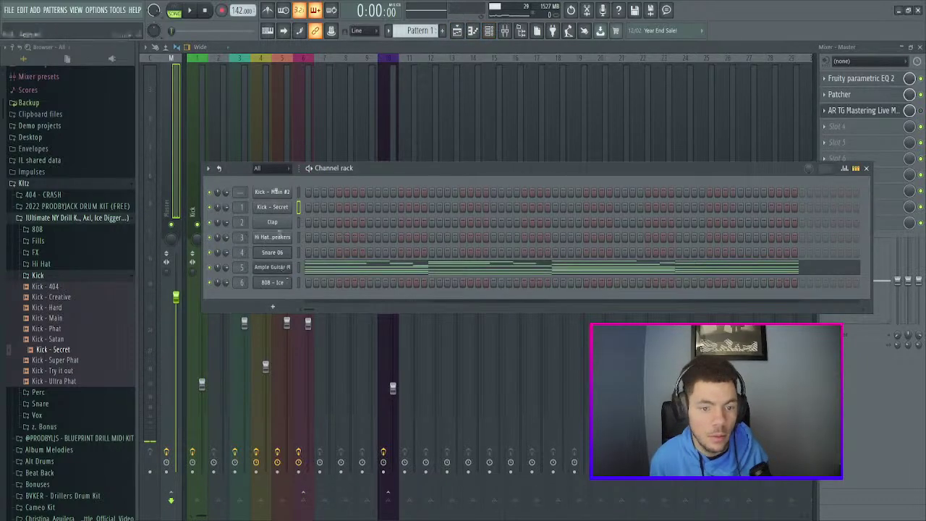
pyautogui.click(276, 207)
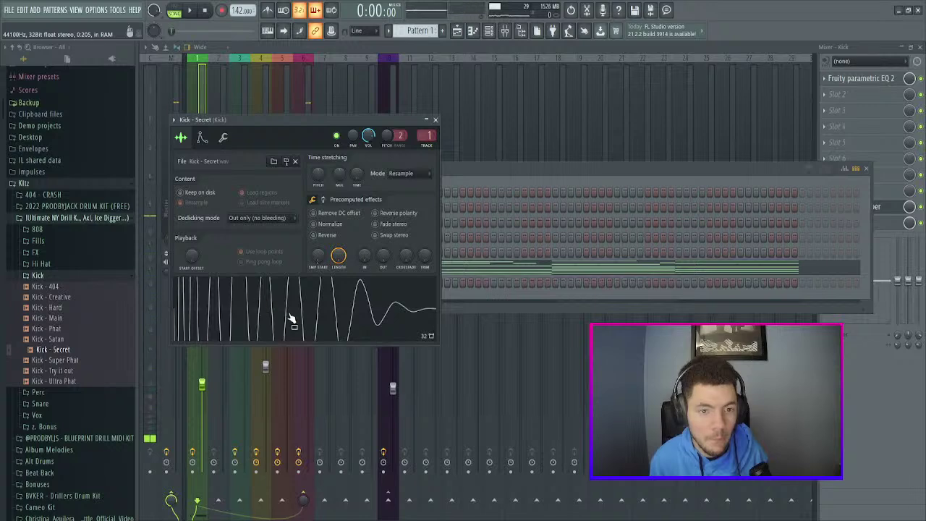
pyautogui.click(176, 87)
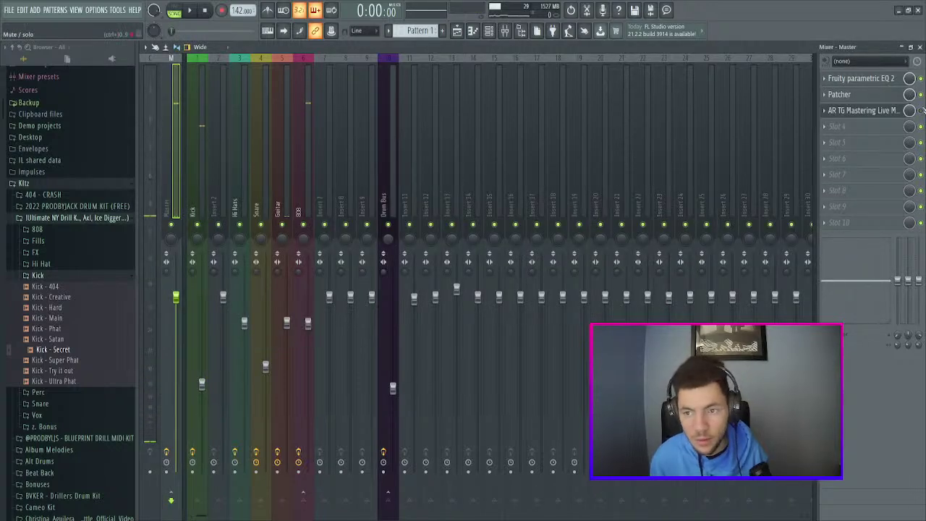
pyautogui.press('space')
pyautogui.click(490, 30)
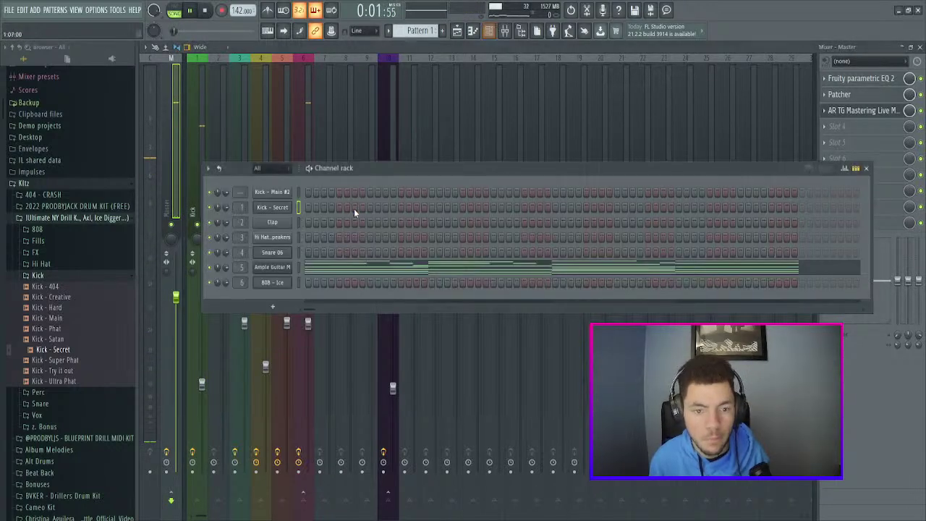
pyautogui.click(279, 209)
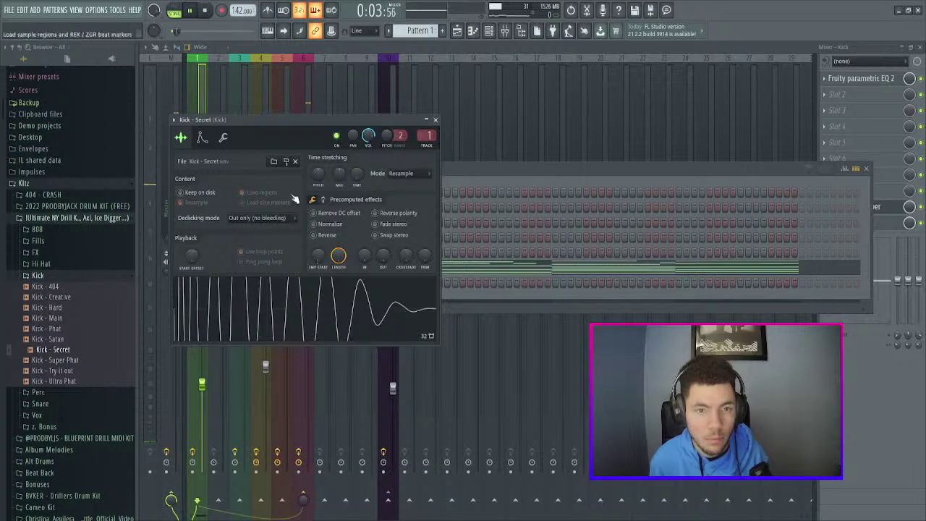
pyautogui.click(212, 87)
pyautogui.press('space')
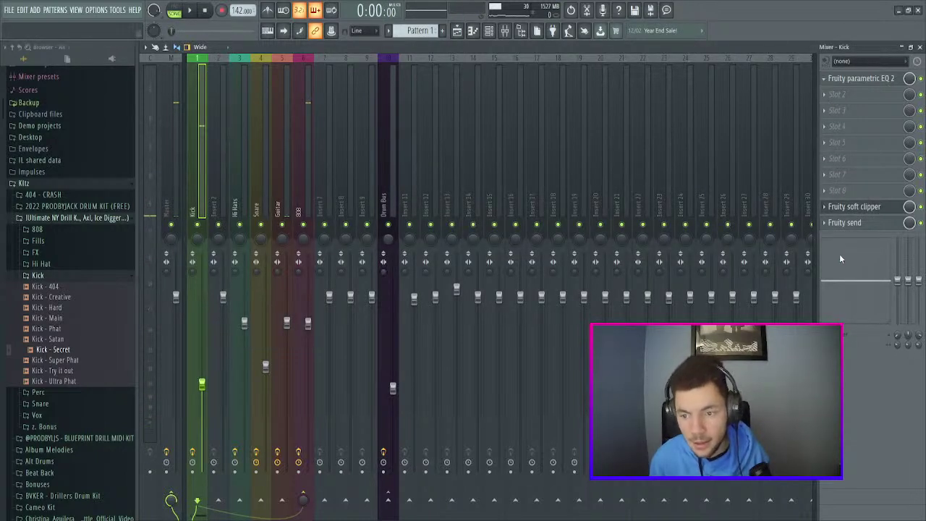
# - Move Fruity parametric EQ 2 to the Kick track's second slot and load Pancz in the first slot
pyautogui.moveTo(858, 78); pyautogui.dragTo(840, 92)
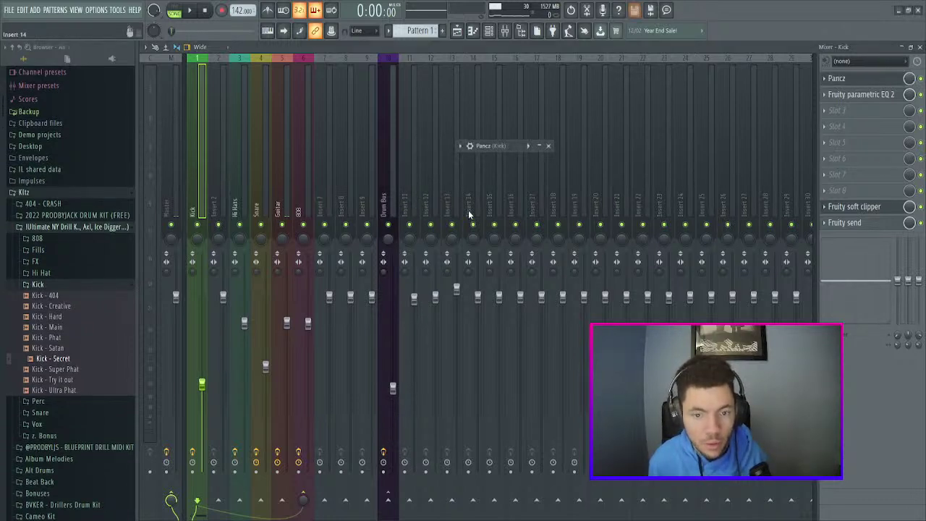
pyautogui.click(540, 146)
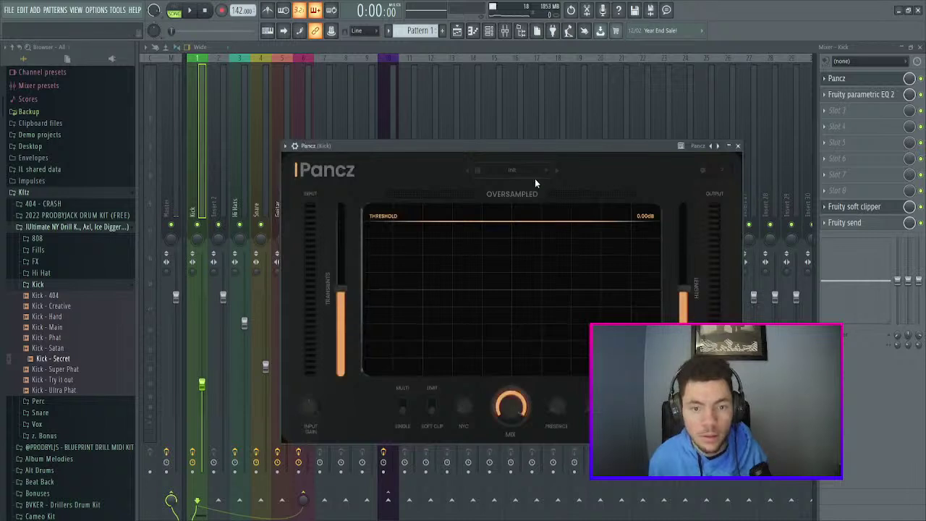
# - Audition Pancz's 808 Squasher, Increase Dynamics and Knock Dynamic presets on the Kick track
pyautogui.click(556, 171)
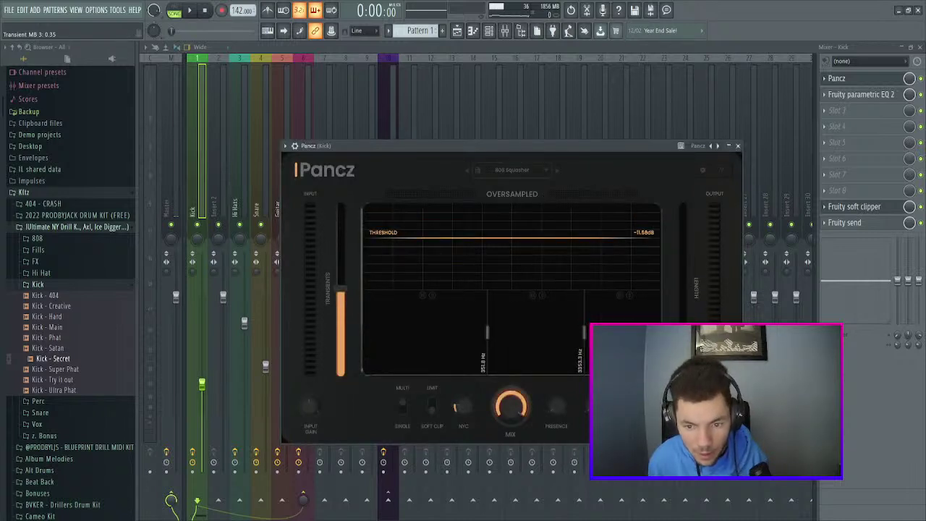
pyautogui.click(572, 325)
pyautogui.click(191, 12)
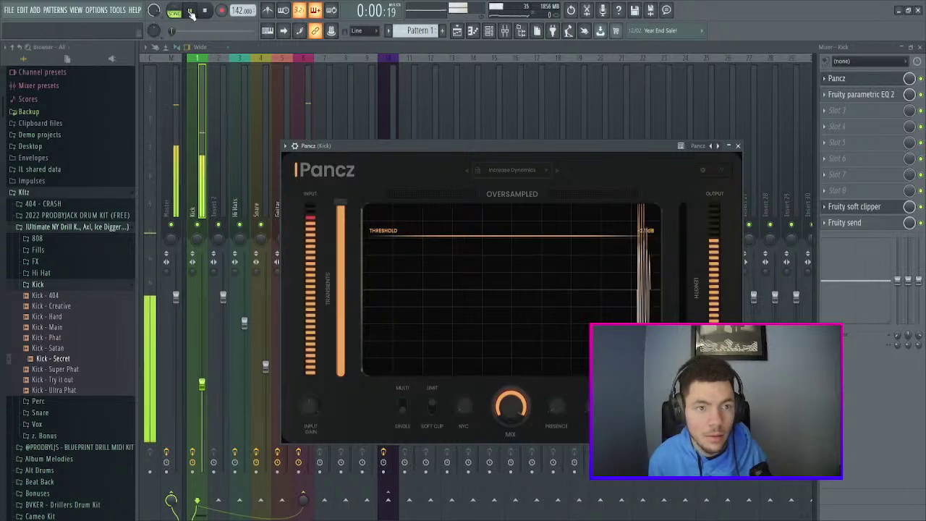
pyautogui.click(556, 170)
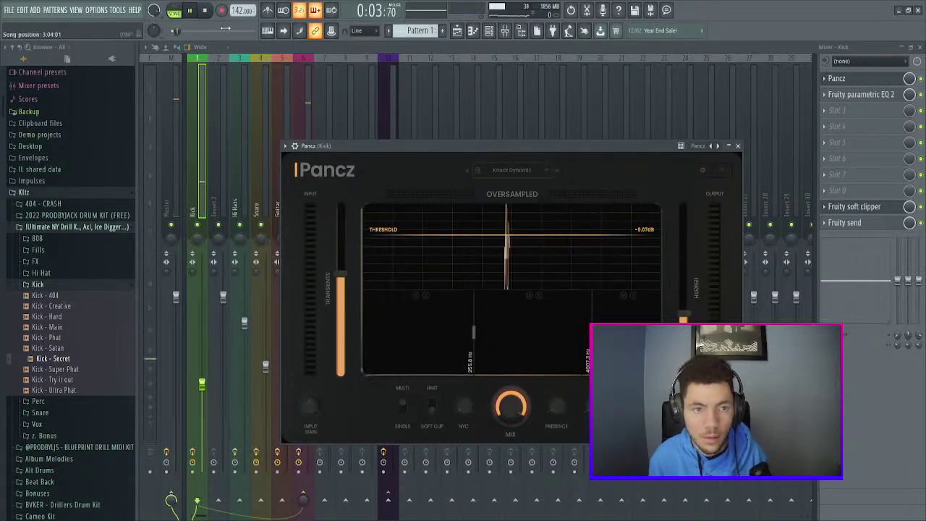
pyautogui.press('space')
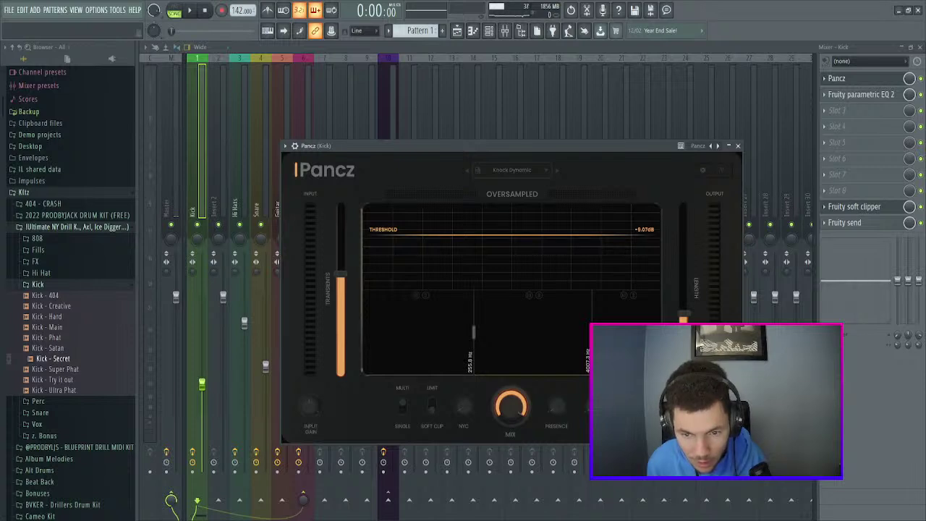
# - Audition Pancz's Lowend Enhancer and Boom Low, Snap Top presets on the Kick track
pyautogui.click(557, 170)
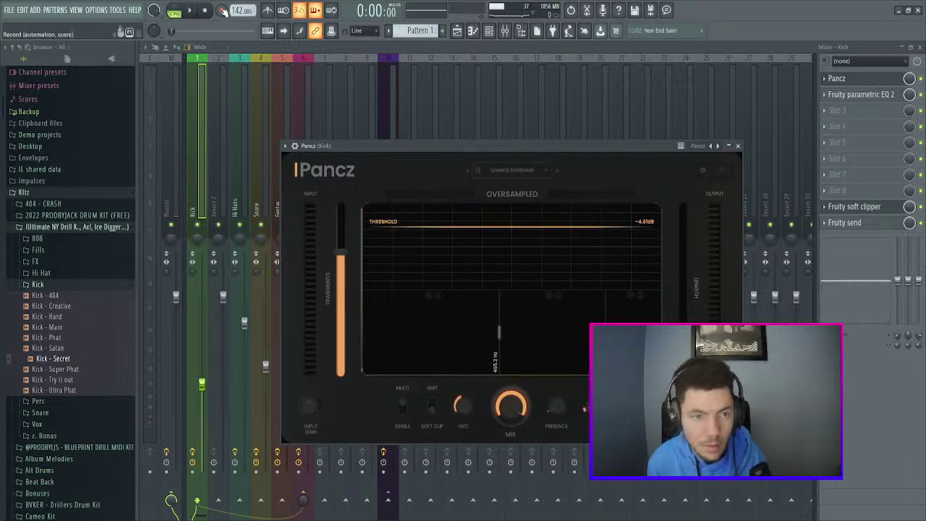
pyautogui.click(189, 10)
pyautogui.press('space')
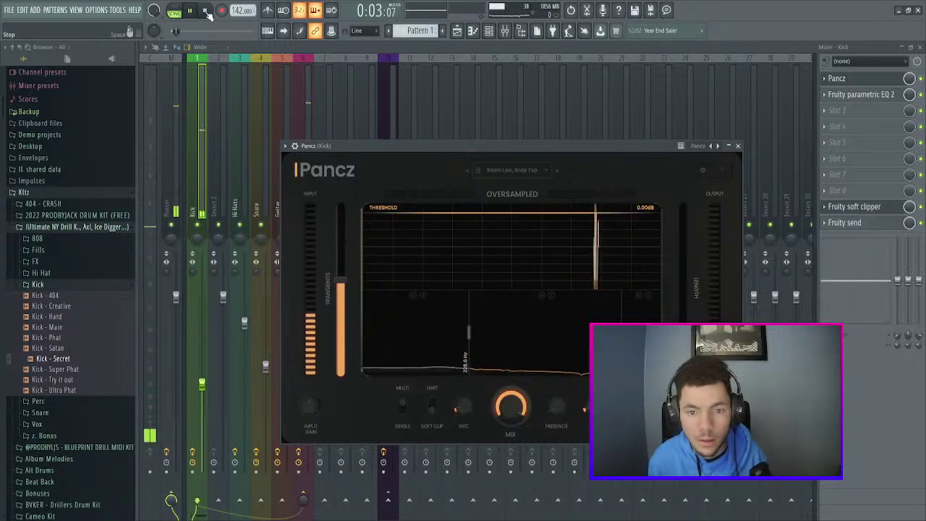
pyautogui.click(205, 11)
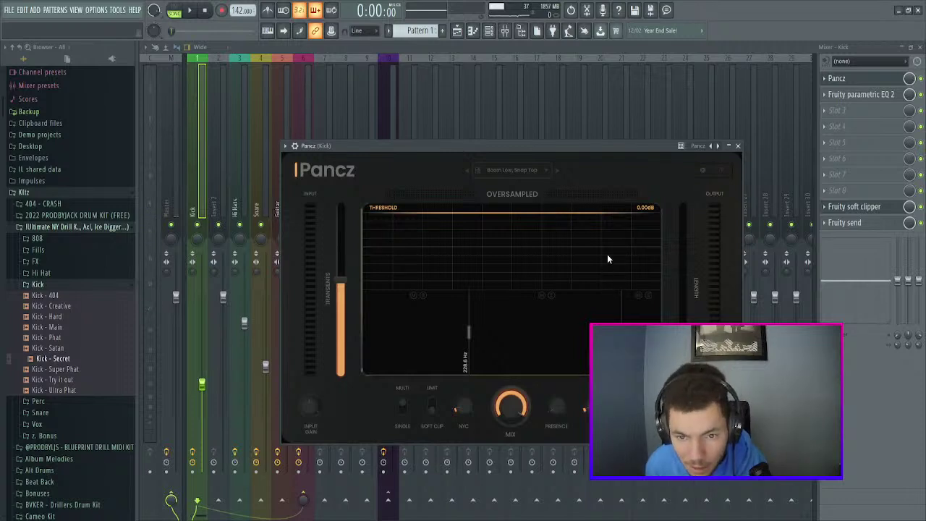
# - Try Pancz's Clean Mud preset, settle on the Increase Dynamics preset and close the plugin
pyautogui.click(605, 222)
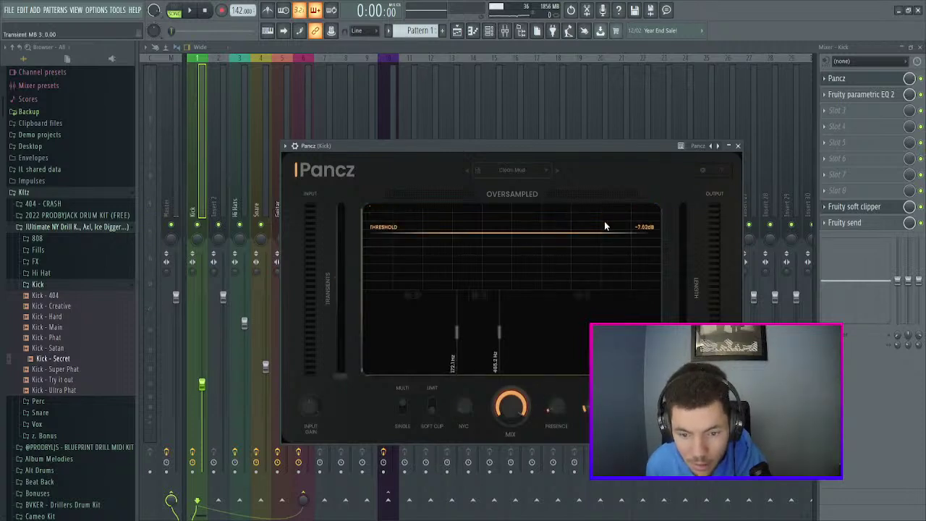
pyautogui.click(190, 10)
pyautogui.click(205, 10)
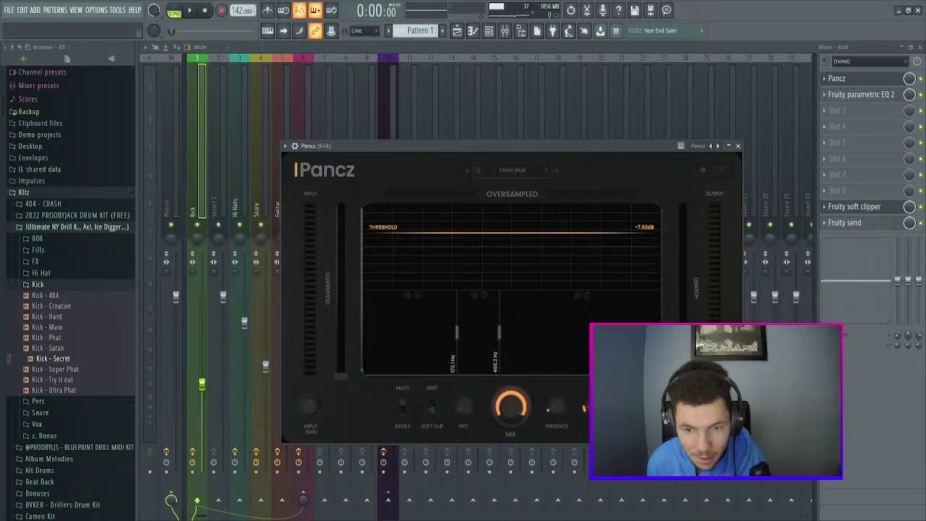
pyautogui.click(557, 170)
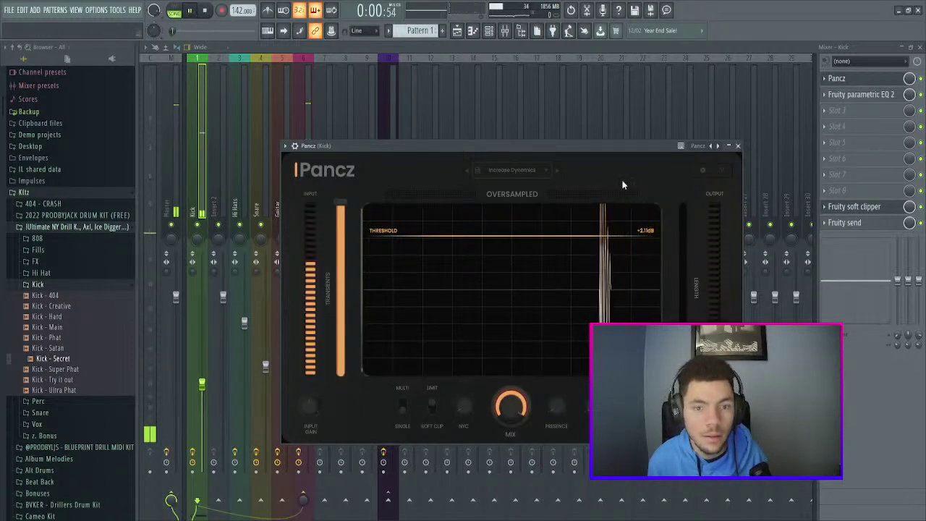
pyautogui.click(738, 147)
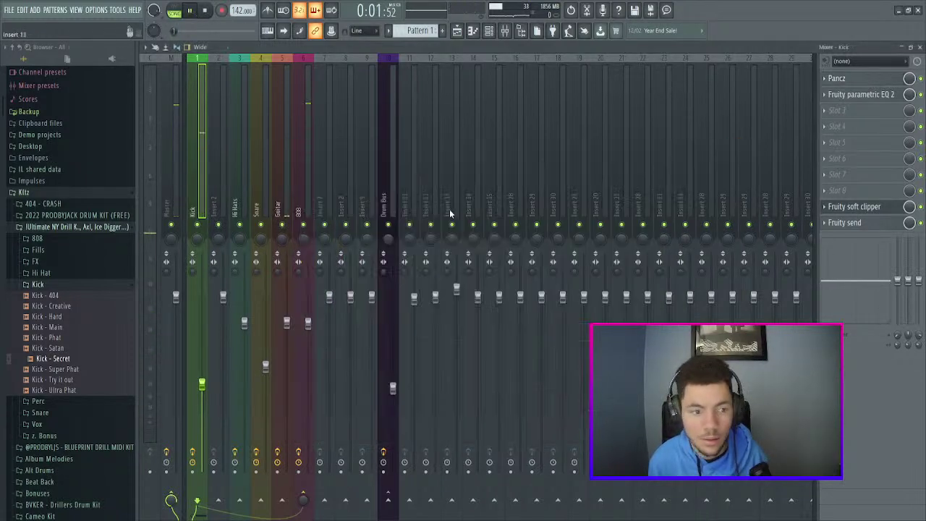
# - Adjust the sample start of the Kick - Secret channel, preview the sample and close its settings
pyautogui.click(470, 33)
pyautogui.press('space')
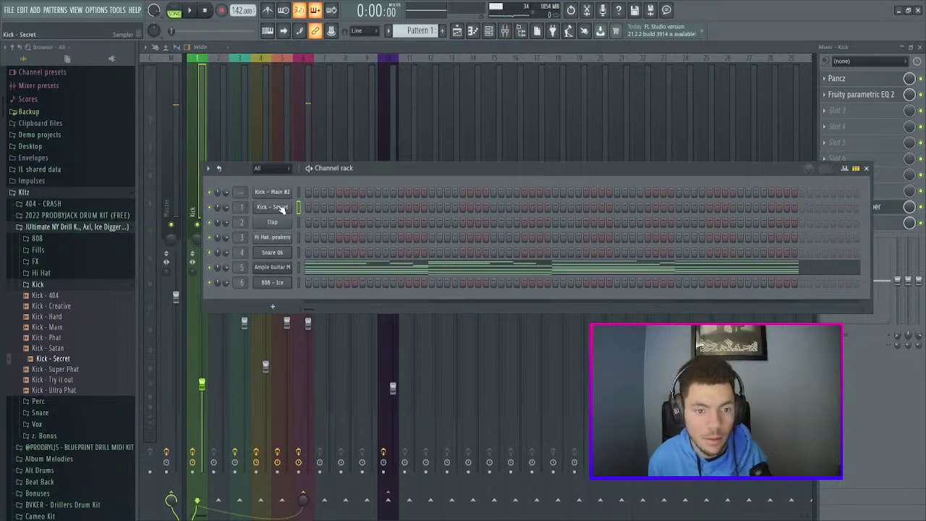
pyautogui.click(281, 208)
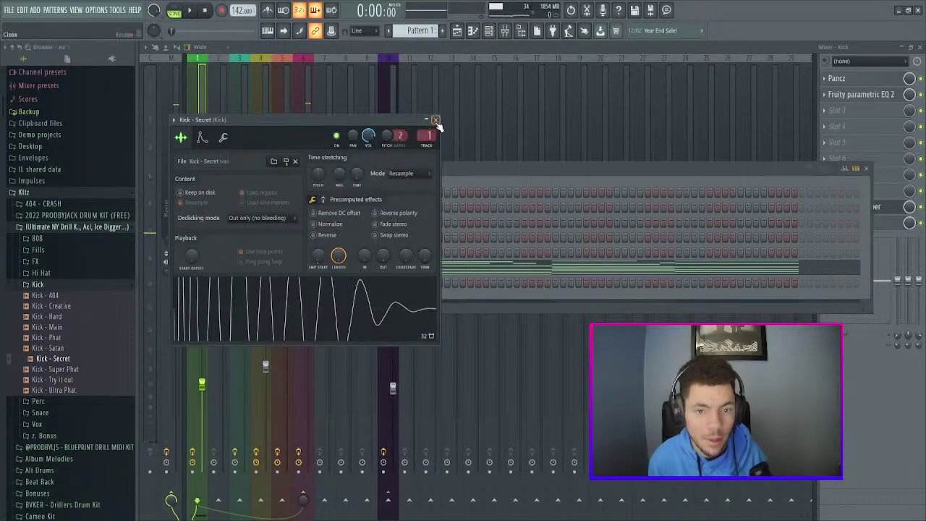
pyautogui.moveTo(318, 260); pyautogui.dragTo(314, 266)
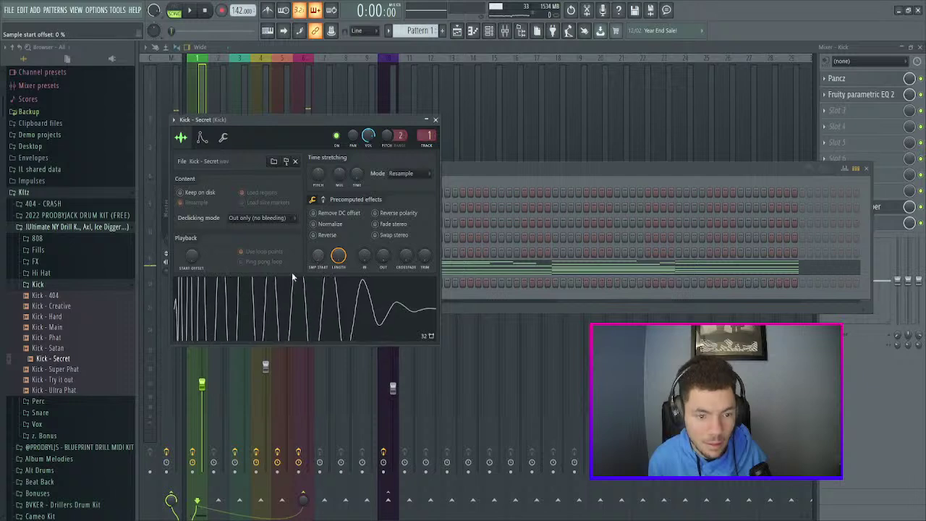
pyautogui.click(242, 318)
pyautogui.click(436, 120)
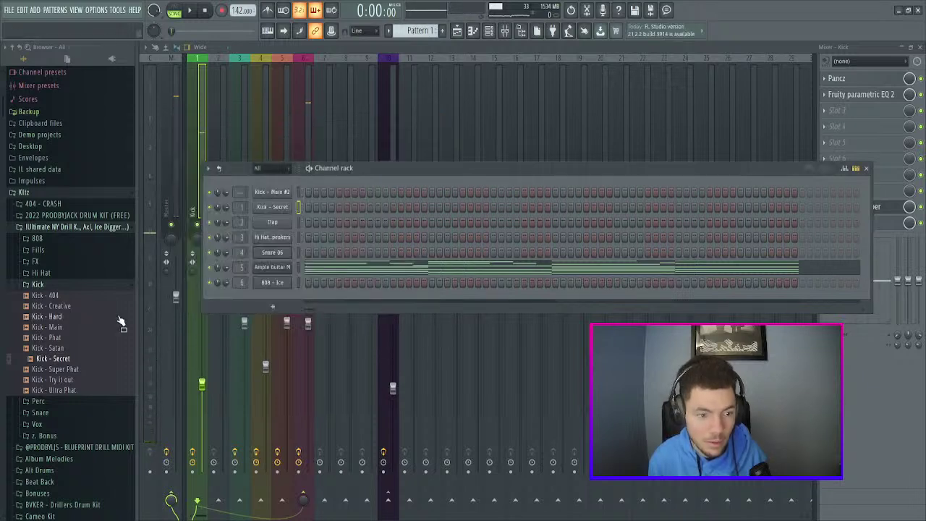
# - Replace the sample in the Kick - Secret channel with Kick - Main, play the song and show the sample settings
pyautogui.click(78, 327)
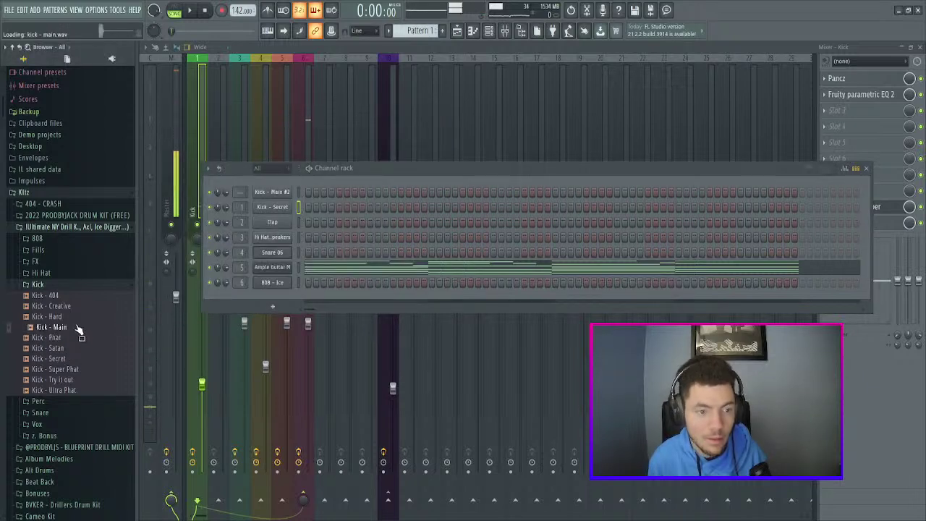
pyautogui.moveTo(77, 329); pyautogui.dragTo(280, 208)
pyautogui.press('space')
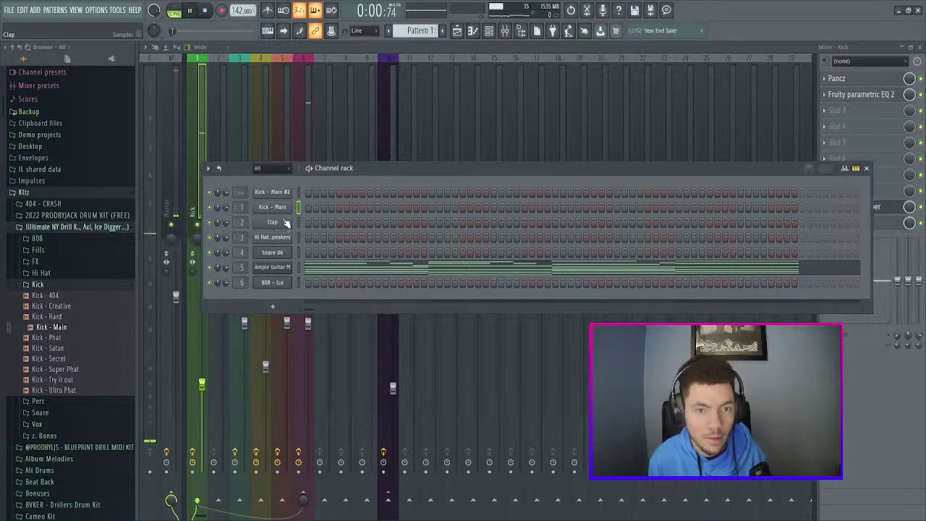
pyautogui.click(280, 208)
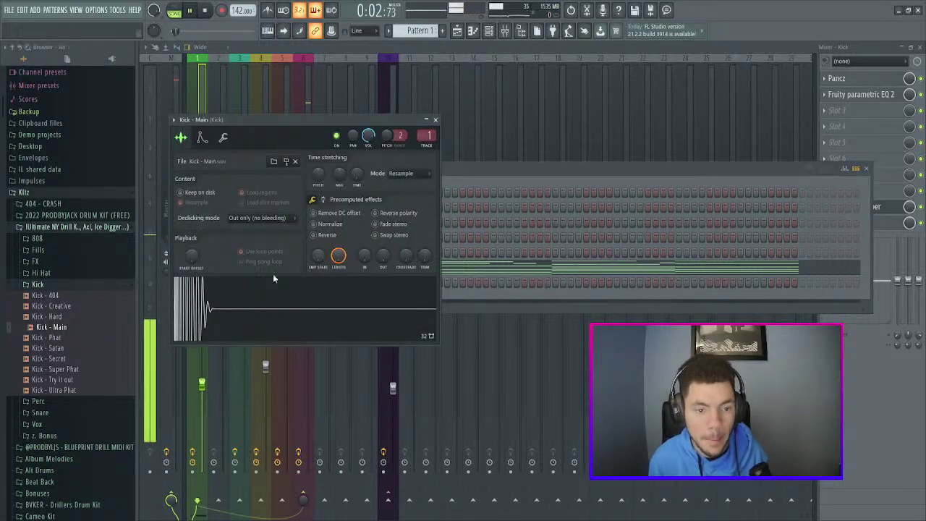
# - Inspect the kick notes of Pattern 6 in the piano roll, play the song and return to the mixer
pyautogui.click(464, 34)
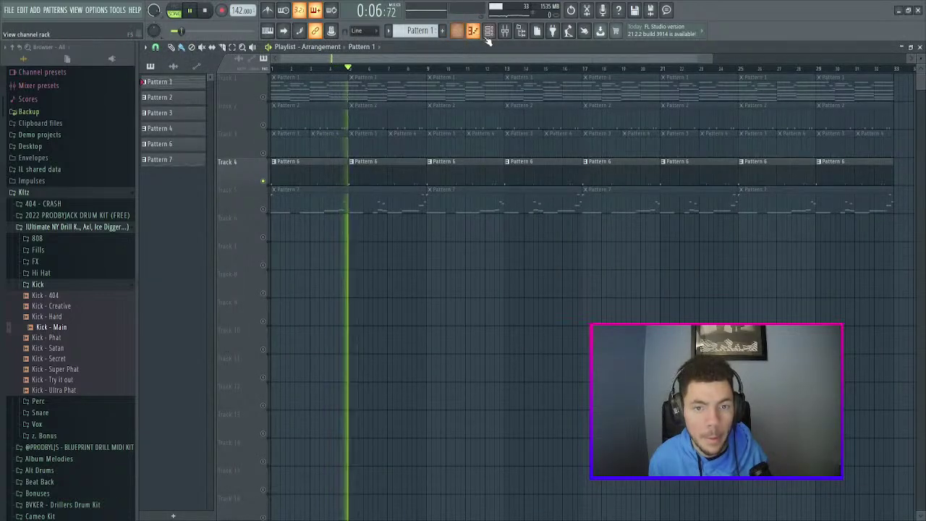
pyautogui.press('space')
pyautogui.doubleClick(313, 176)
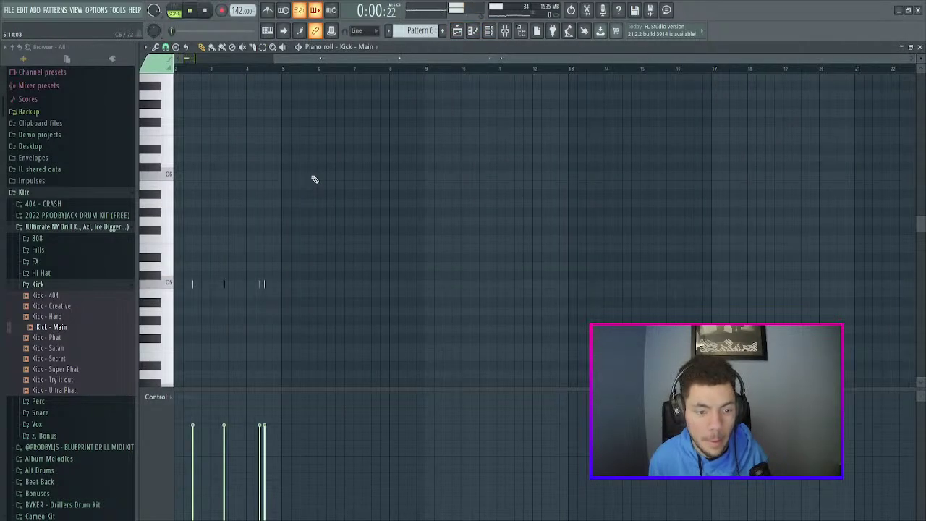
pyautogui.scroll(5, 762, 165)
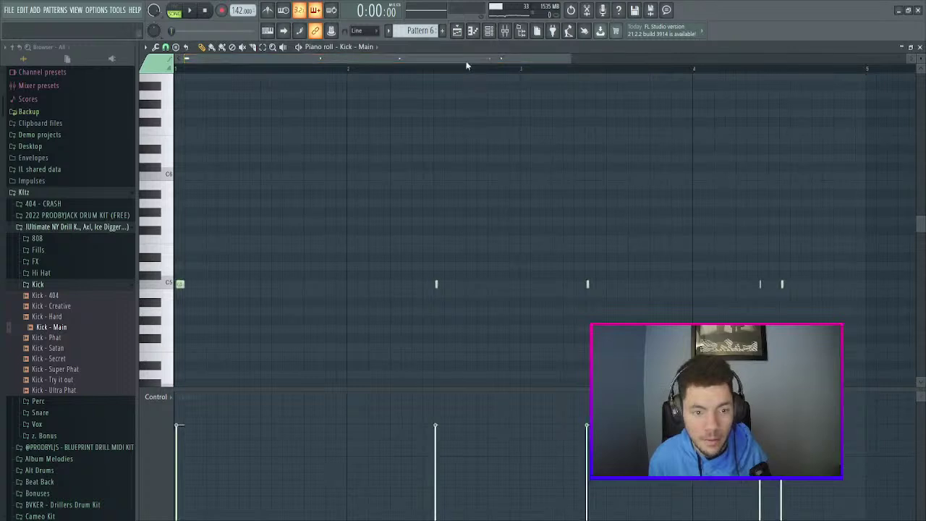
pyautogui.press('space')
pyautogui.press('F9')
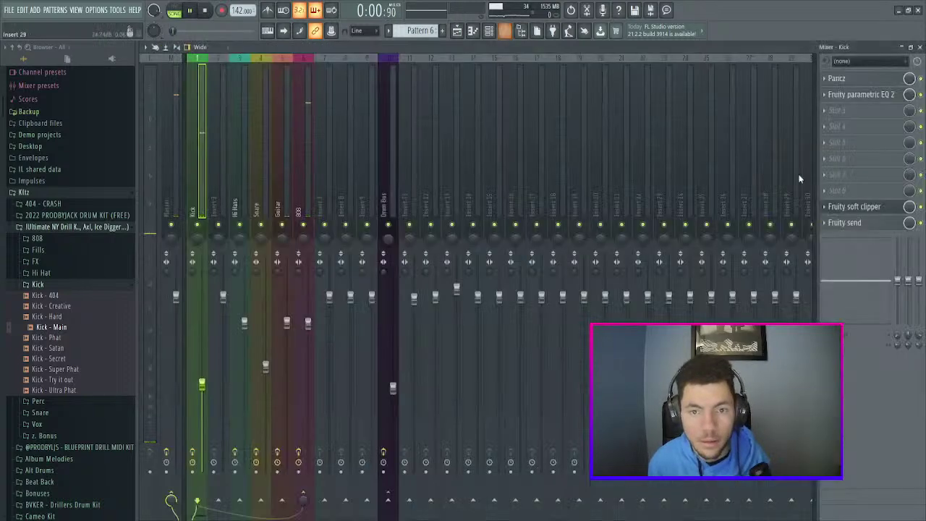
# - Replace the sample in the Kick - Main channel with Kick - Ultra Phat and check how it sounds
pyautogui.click(61, 390)
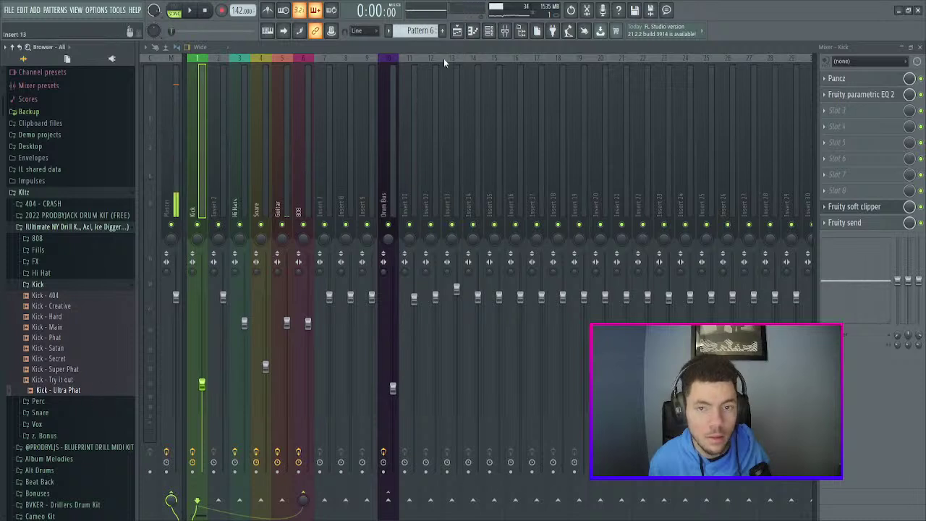
pyautogui.press('F6')
pyautogui.moveTo(72, 406); pyautogui.dragTo(275, 210)
pyautogui.press('space')
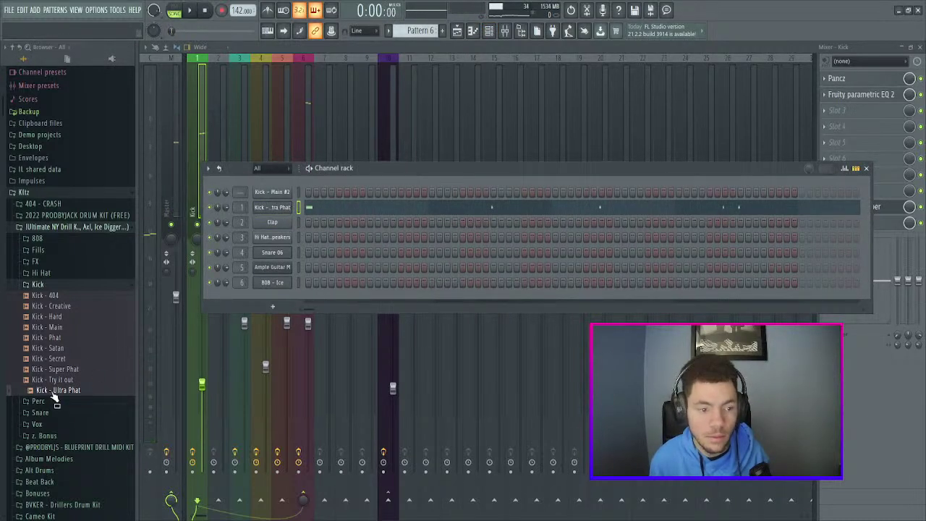
pyautogui.press('space')
pyautogui.click(68, 390)
pyautogui.moveTo(85, 392); pyautogui.dragTo(288, 192)
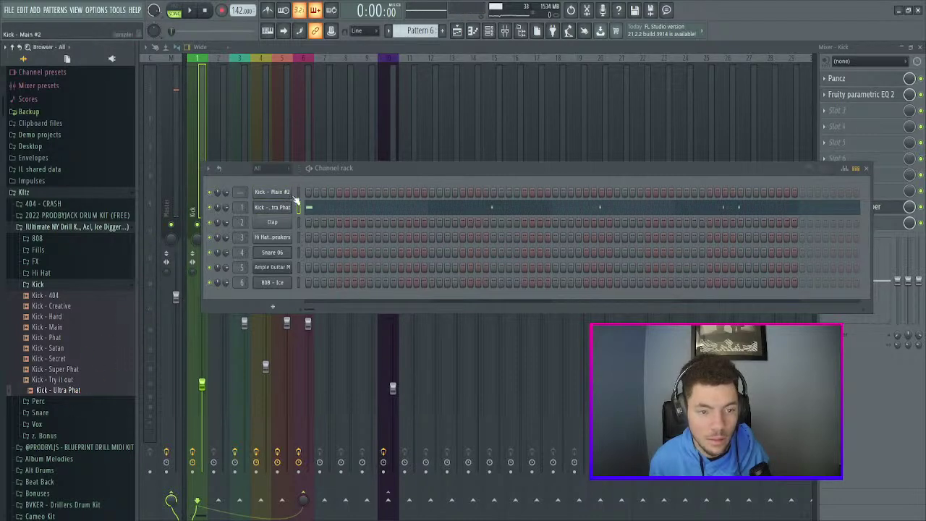
pyautogui.click(279, 209)
pyautogui.click(435, 119)
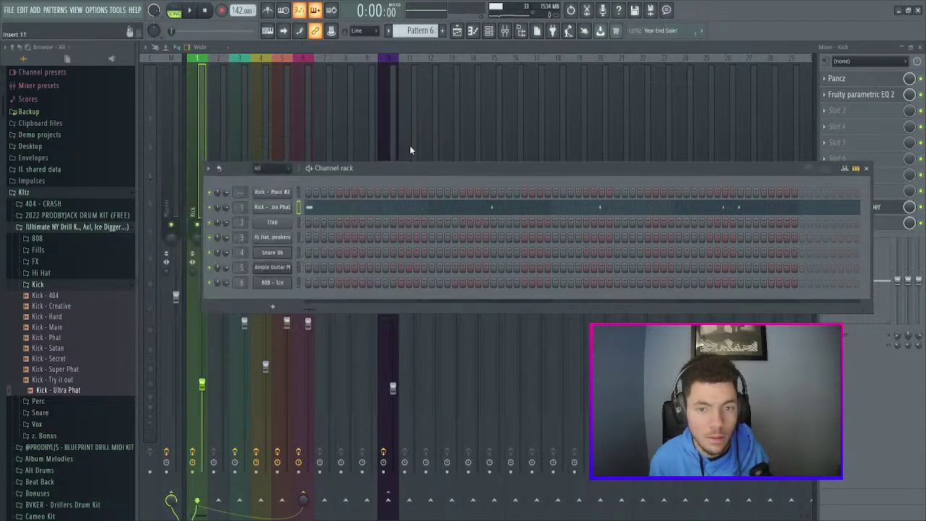
# - Preview Kick - Main #2 and move the kick notes from the Kick - Ultra Phat channel to it
pyautogui.click(268, 193)
pyautogui.click(185, 311)
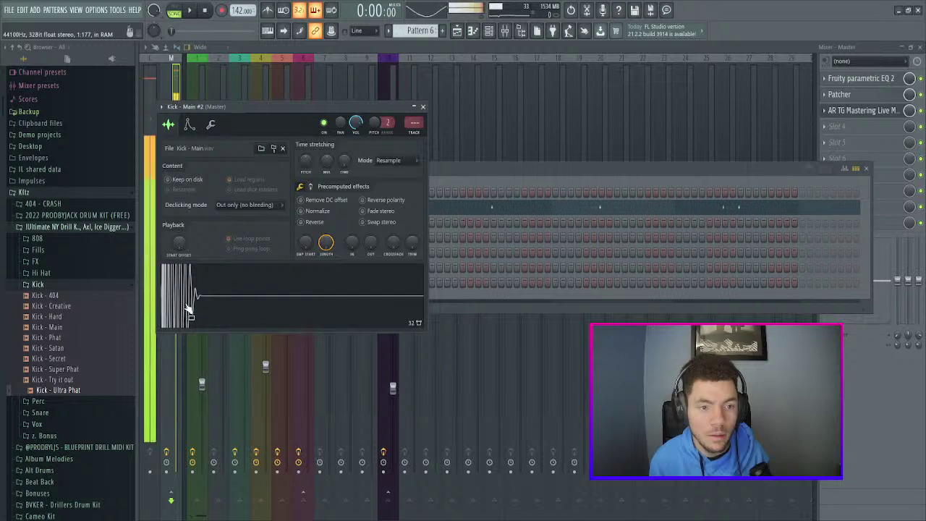
pyautogui.click(424, 107)
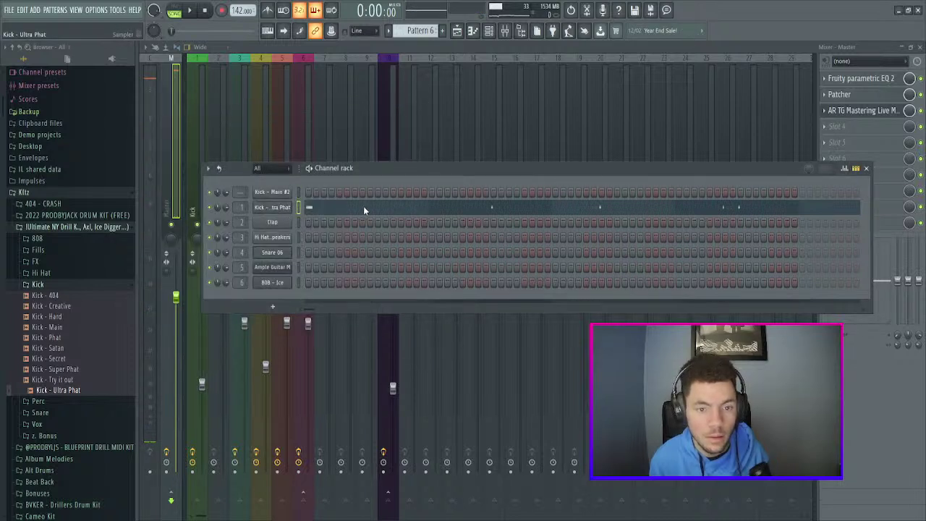
pyautogui.hotkey('ctrl', 'x')
pyautogui.click(297, 193)
pyautogui.hotkey('ctrl', 'v')
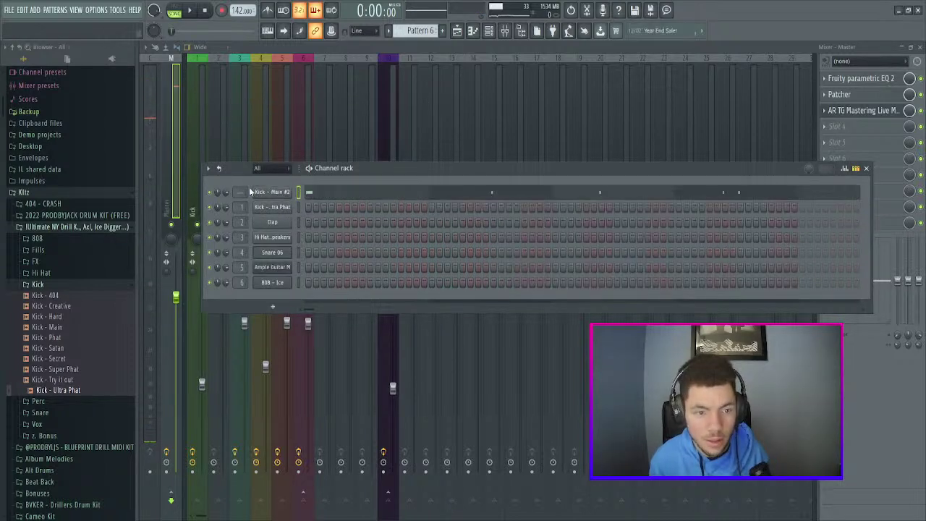
# - Route the Kick - Main #2 channel to mixer track 9 and preview its sample before and after routing
pyautogui.click(274, 193)
pyautogui.click(195, 300)
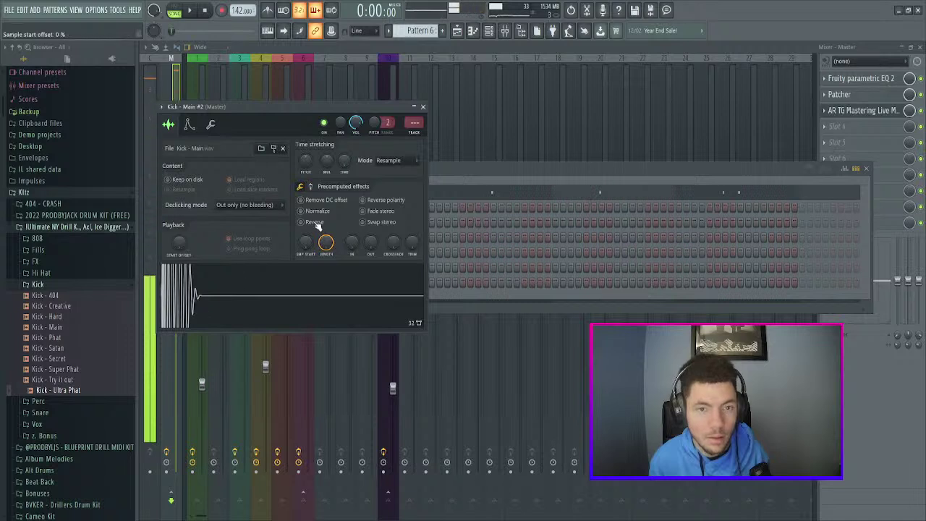
pyautogui.click(423, 107)
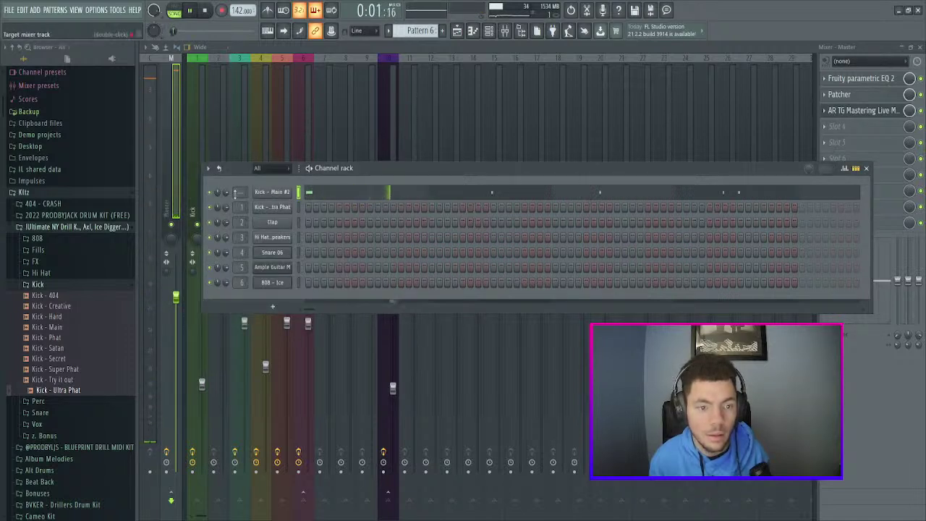
pyautogui.moveTo(239, 194); pyautogui.dragTo(239, 168)
pyautogui.click(270, 196)
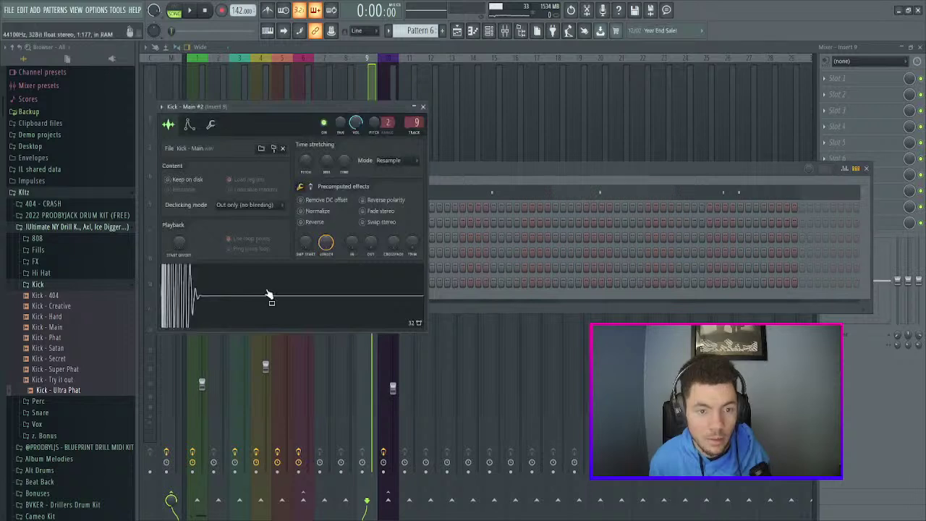
pyautogui.click(424, 107)
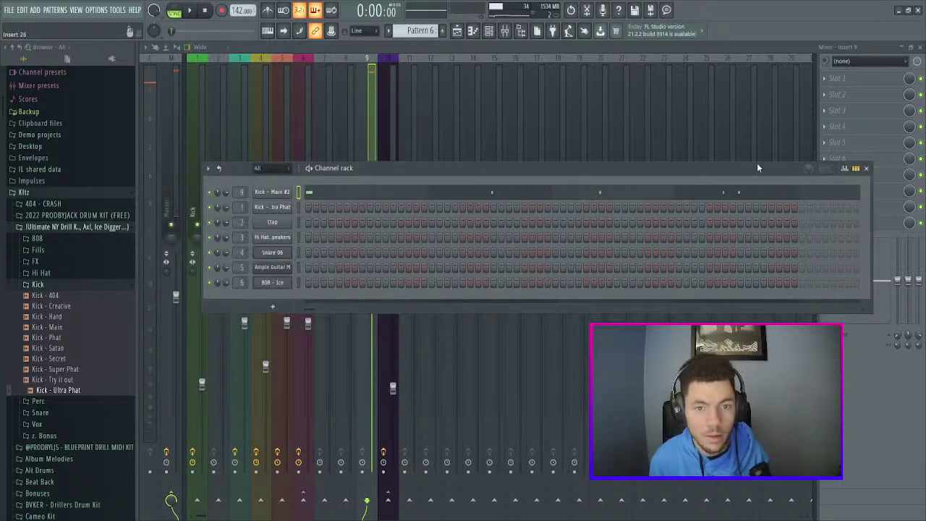
# - Close the channel rack, lower Insert 9's volume to about -12.2 dB and play the song
pyautogui.click(866, 169)
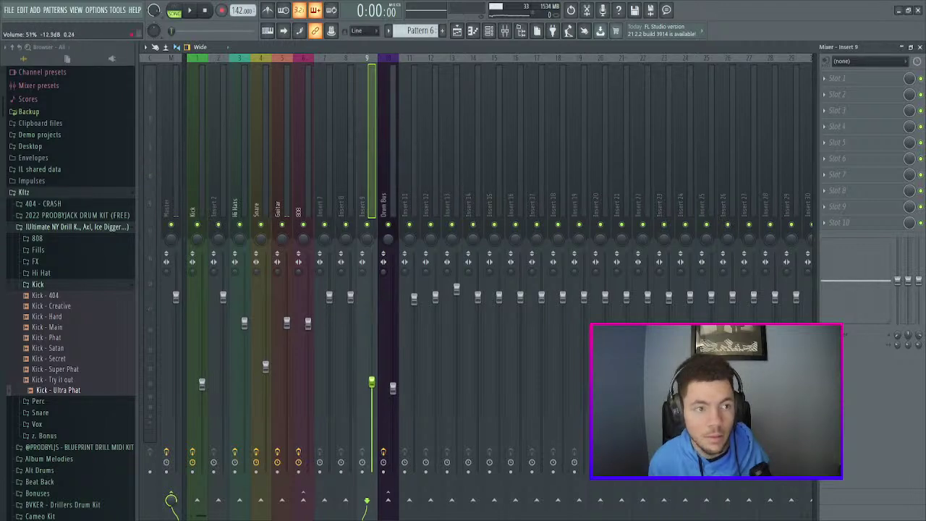
pyautogui.press('space')
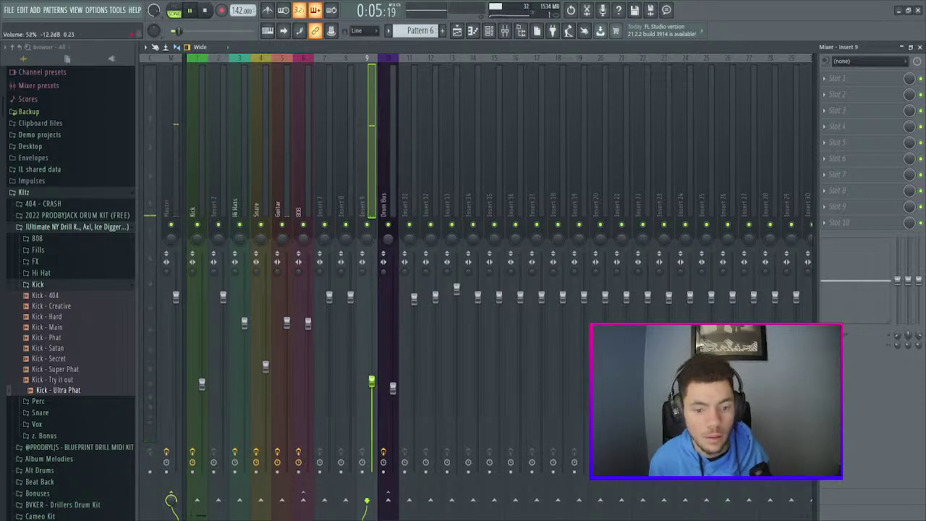
# - Raise Insert 9's volume to 0.0 dB while the song plays
pyautogui.moveTo(371, 324); pyautogui.dragTo(371, 342)
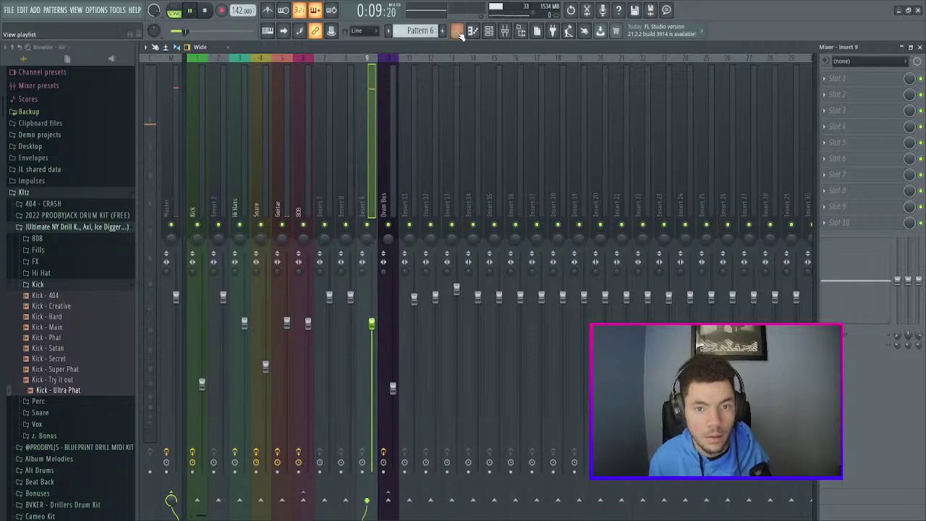
pyautogui.moveTo(371, 325); pyautogui.dragTo(371, 297)
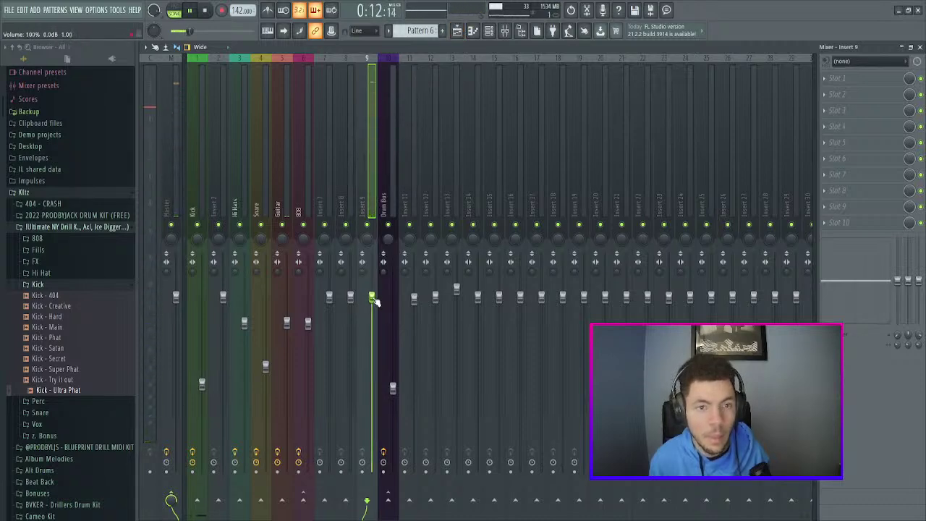
# - Unmute playlist tracks 5, 3, 2 and 1 and play the full arrangement
pyautogui.click(456, 30)
pyautogui.press('space')
pyautogui.click(264, 209)
pyautogui.press('space')
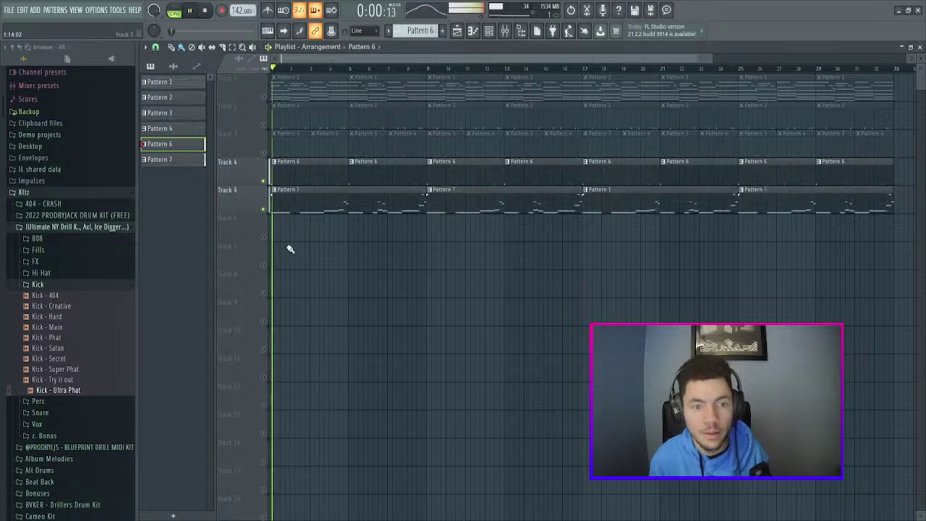
pyautogui.press('space')
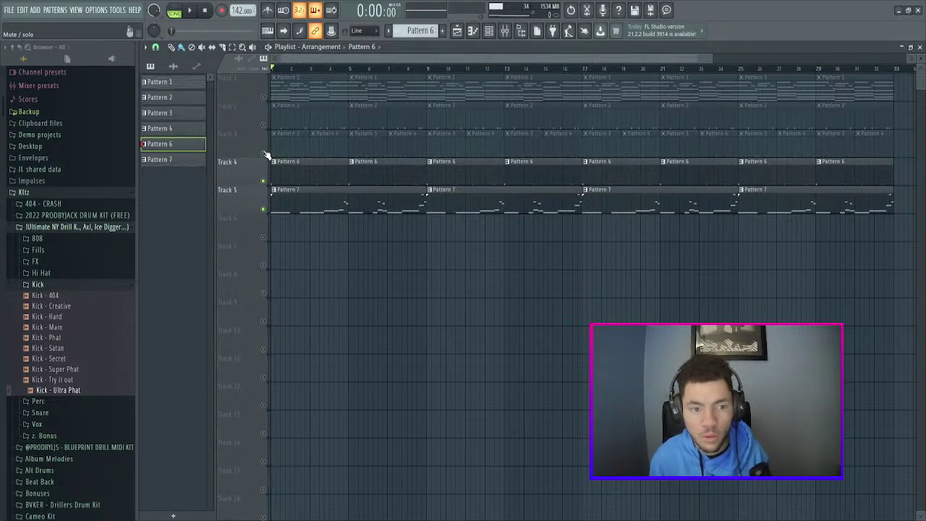
pyautogui.click(264, 154)
pyautogui.click(265, 125)
pyautogui.click(264, 97)
pyautogui.press('space')
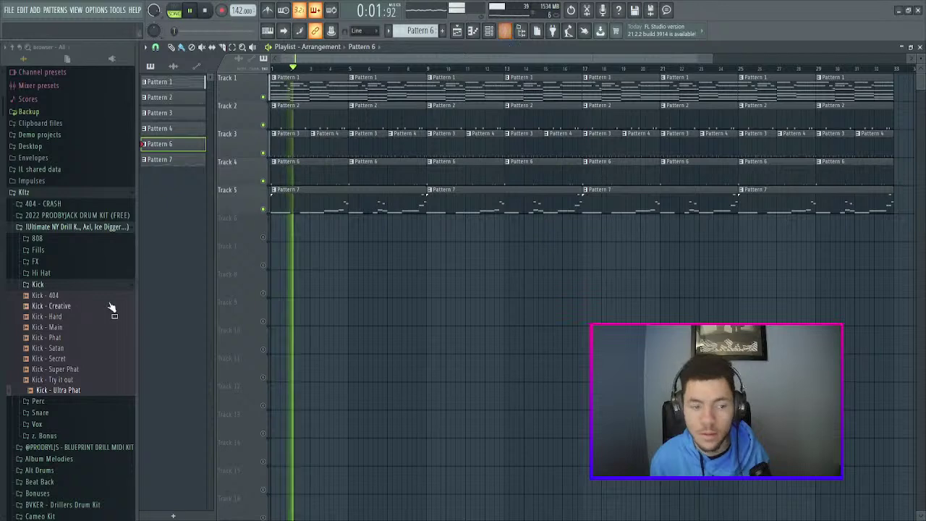
# - Collapse the drum kit folder in the browser and lower Insert 9's volume to about -4.7 dB in the mixer during playback
pyautogui.click(123, 194)
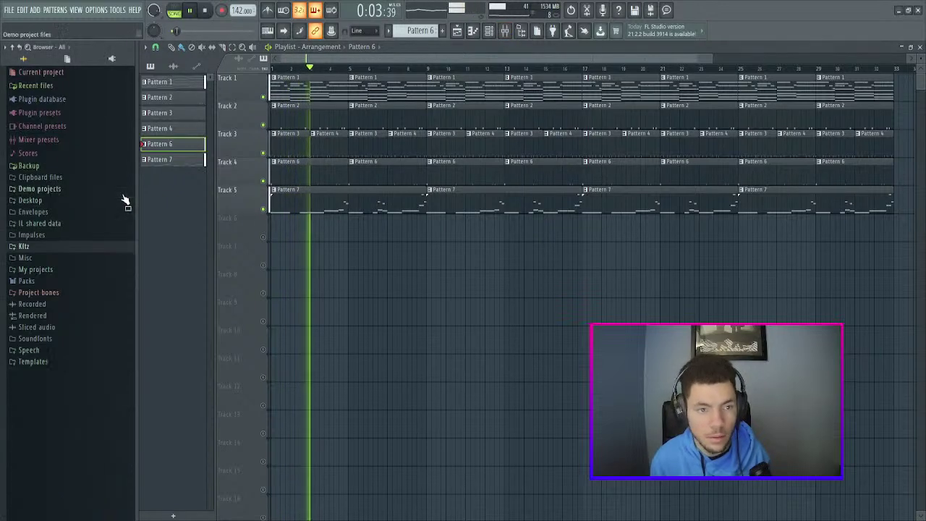
pyautogui.click(505, 32)
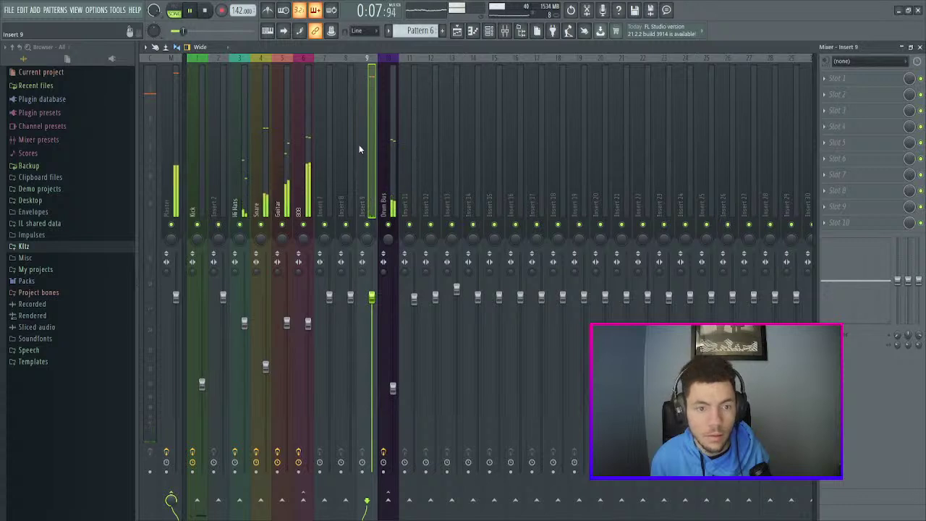
pyautogui.press('space')
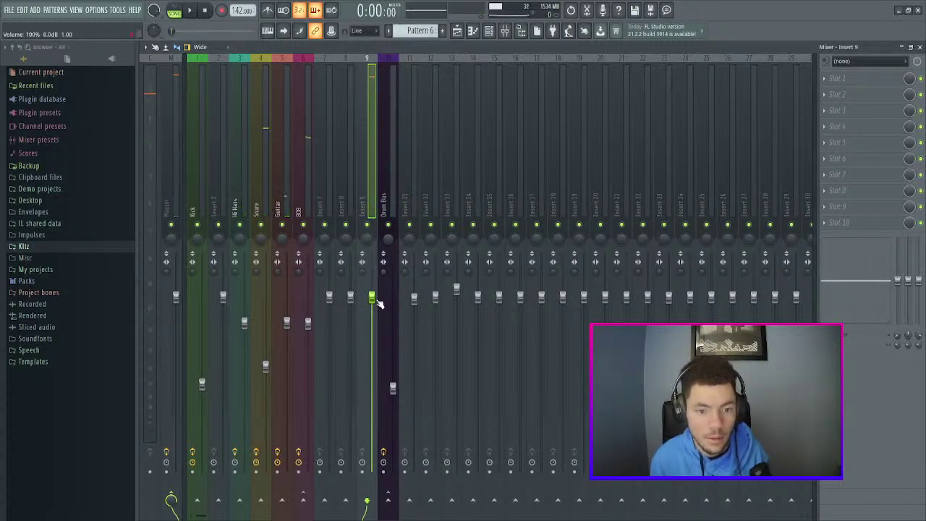
pyautogui.press('space')
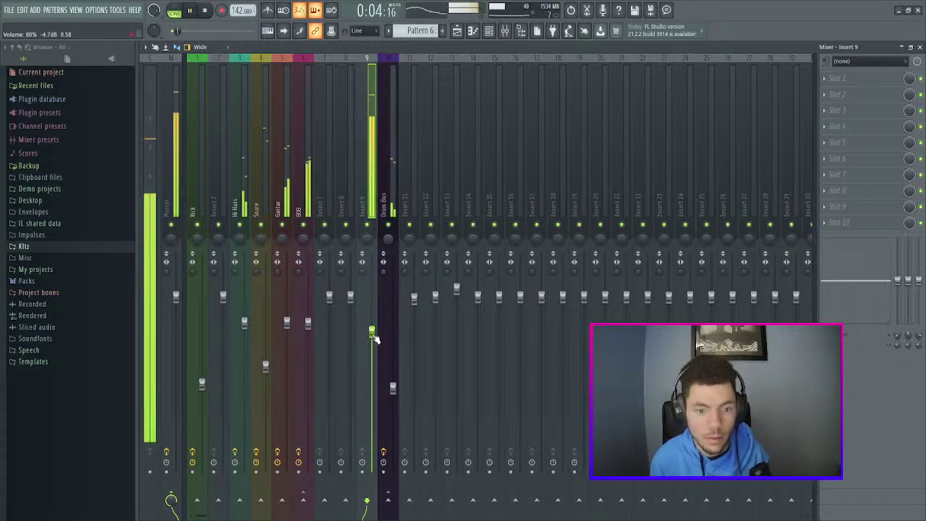
pyautogui.press('space')
# - Try the 808 track's volume at 0.0 dB against the kick during playback and bring it back to about -3.6 dB
pyautogui.moveTo(307, 322); pyautogui.dragTo(308, 315)
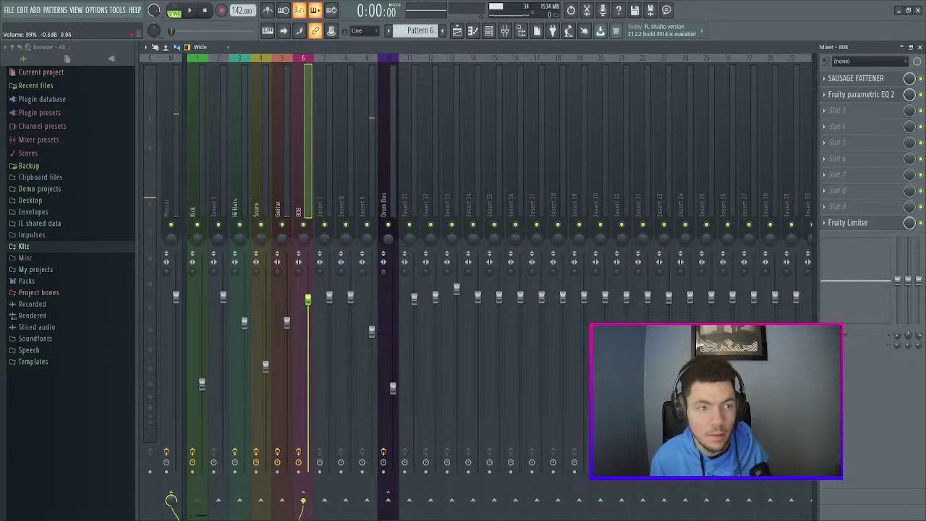
pyautogui.press('space')
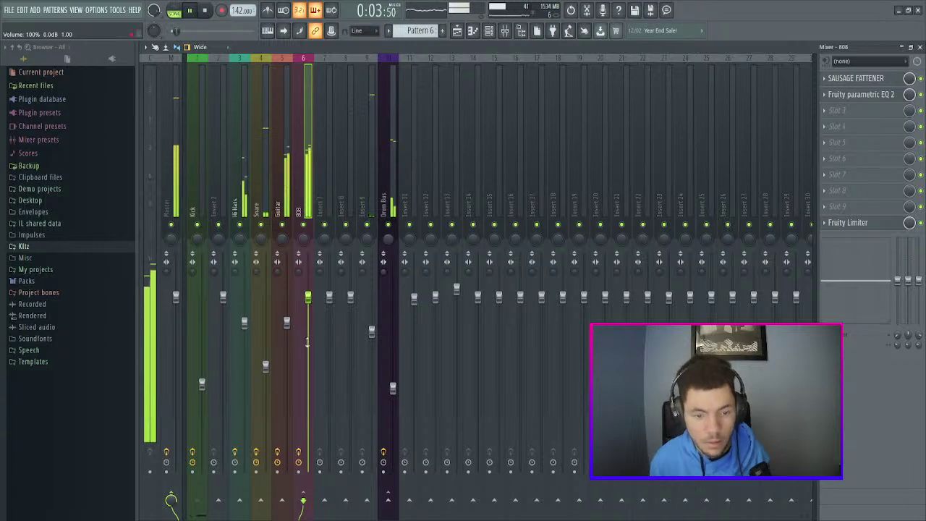
pyautogui.moveTo(372, 331)
pyautogui.mouseDown()
pyautogui.moveTo(372, 297)
pyautogui.moveTo(372, 331)
pyautogui.mouseUp()
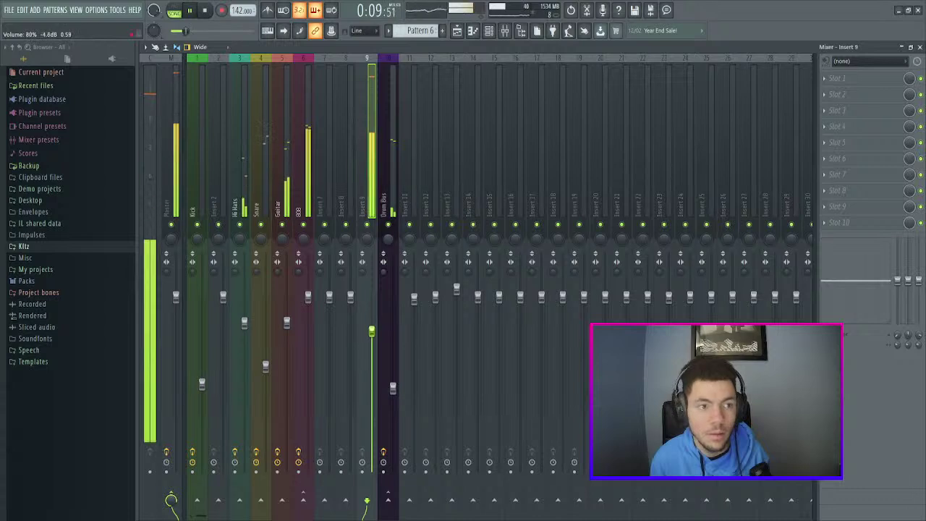
pyautogui.moveTo(308, 297); pyautogui.dragTo(308, 324)
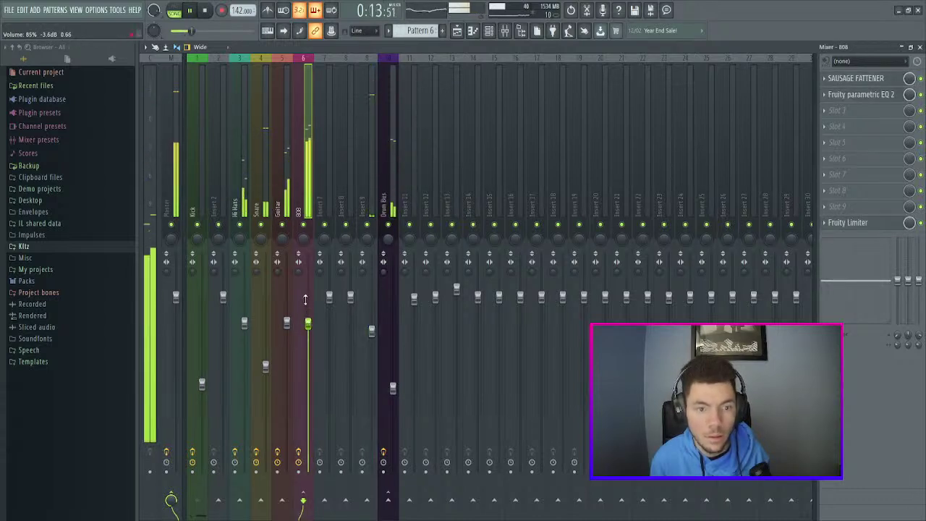
# - Lower Insert 9's volume to about -8.6 dB and the 808 track's volume to about -4.8 dB
pyautogui.moveTo(372, 331); pyautogui.dragTo(372, 358)
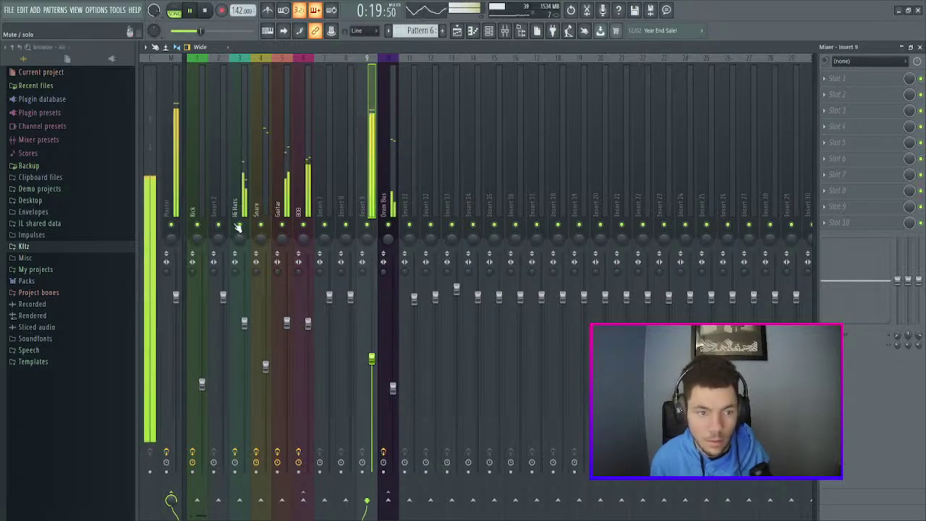
pyautogui.press('space')
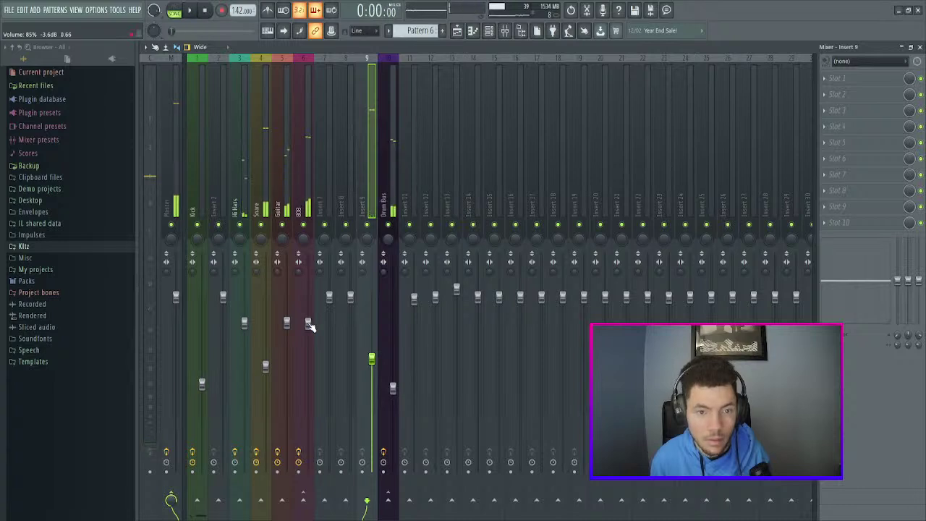
pyautogui.moveTo(309, 326); pyautogui.dragTo(309, 328)
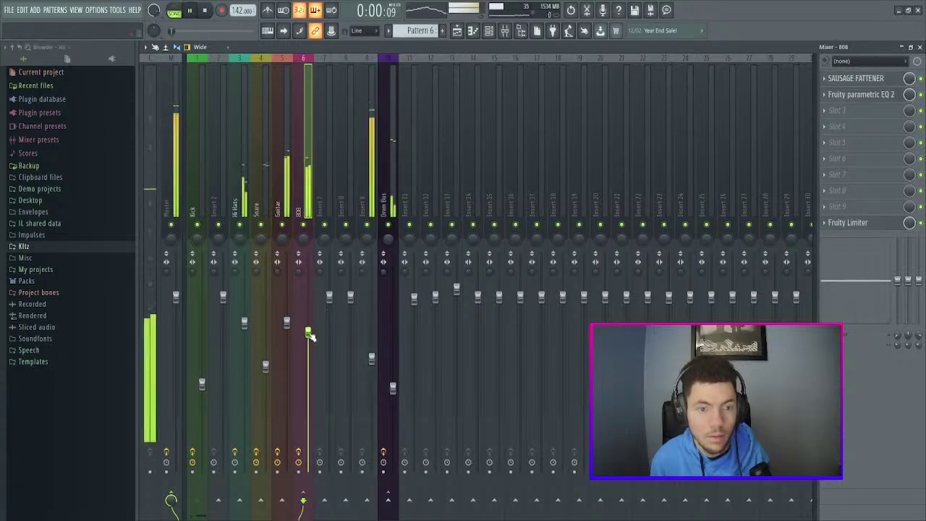
# - Open the AR TG Mastering Live Mono plugin on the Master track and listen to the song with its current preset
pyautogui.click(172, 152)
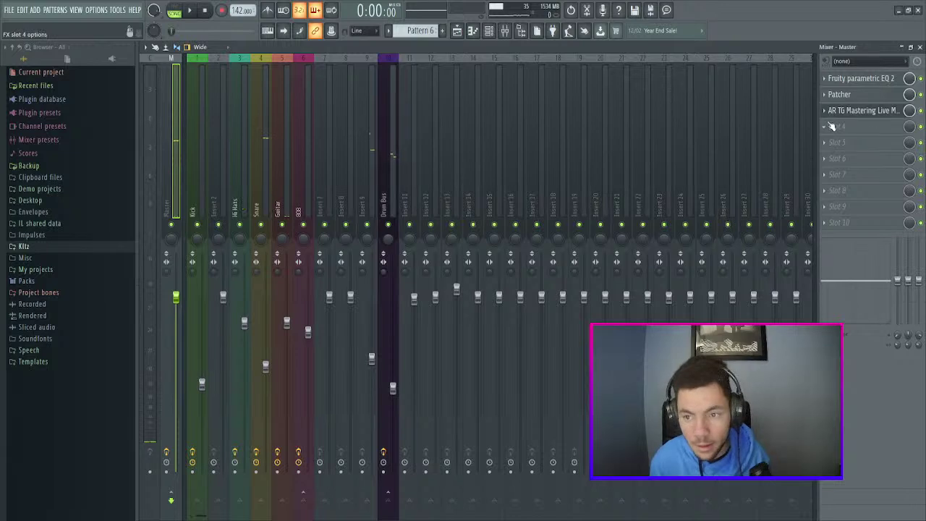
pyautogui.click(852, 110)
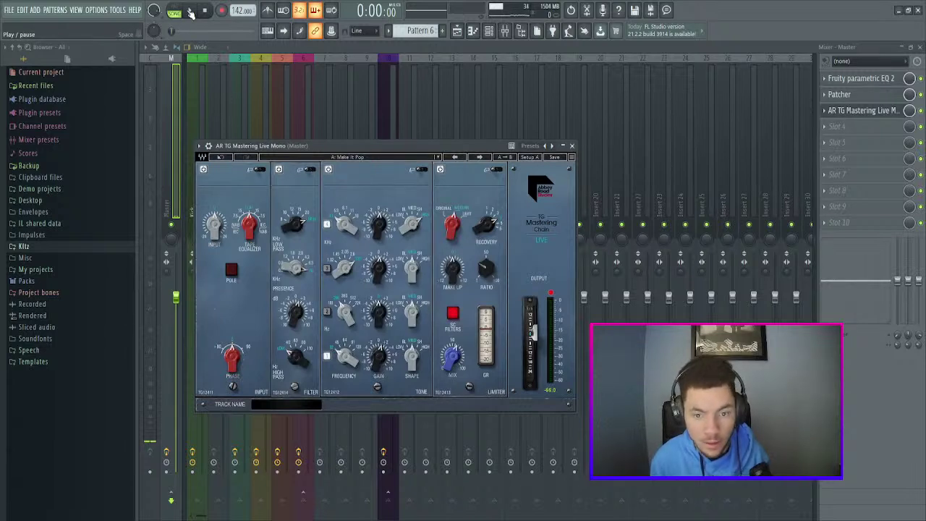
pyautogui.click(190, 12)
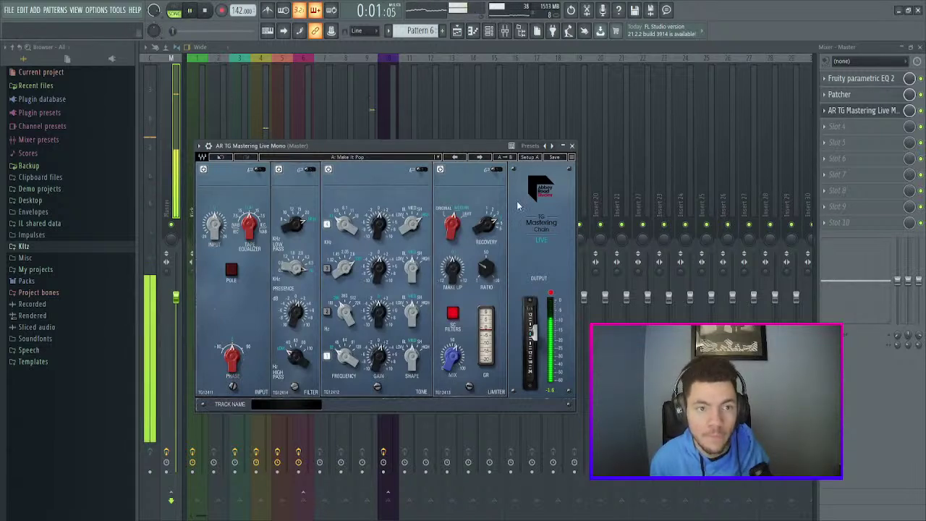
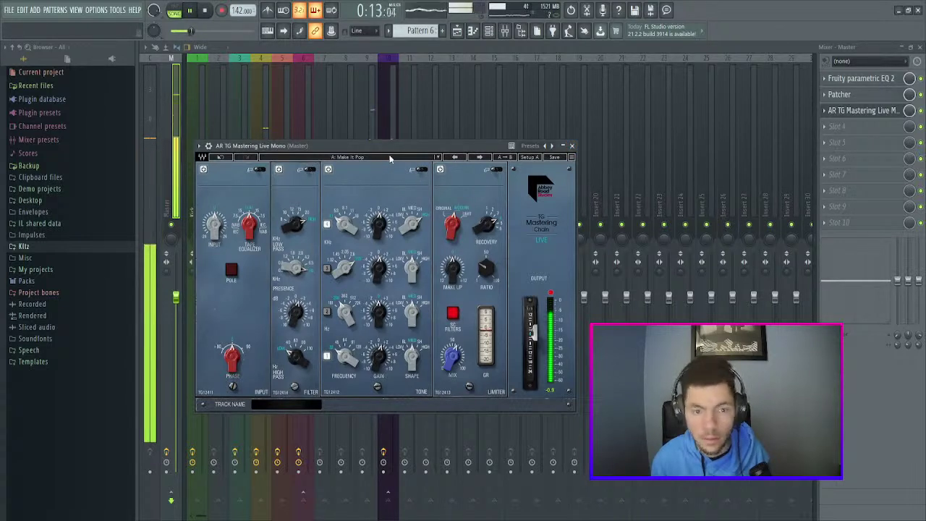
pyautogui.press('space')
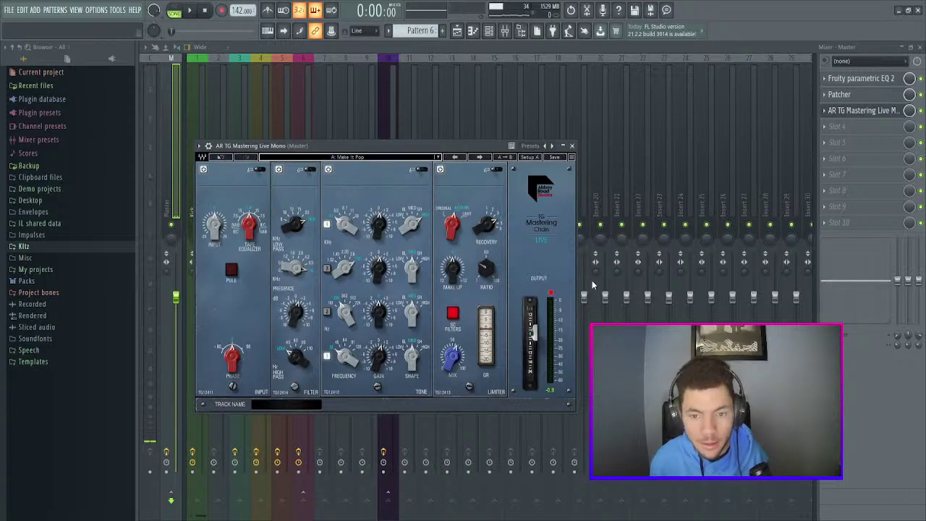
# - Load the Master Bus: Glue & Punch preset in the mastering plugin, play the song and close the plugin
pyautogui.click(551, 146)
pyautogui.press('space')
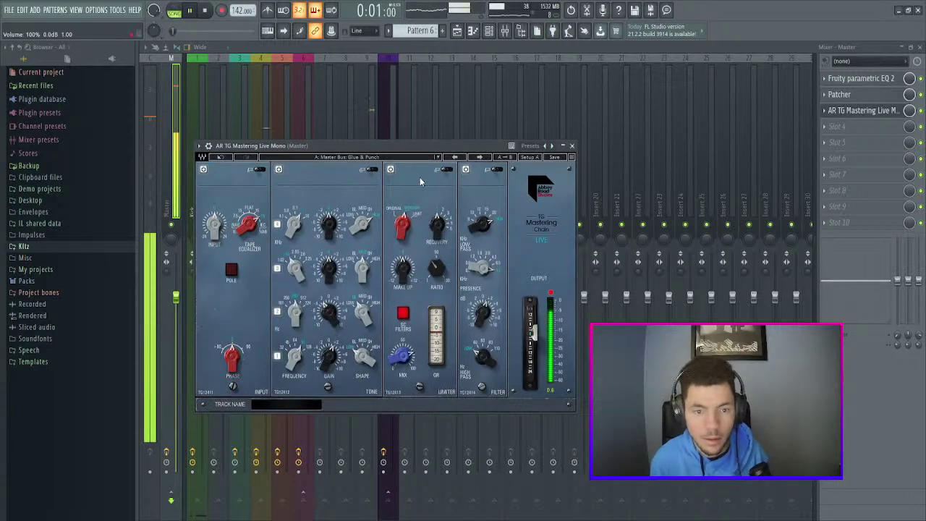
pyautogui.click(572, 145)
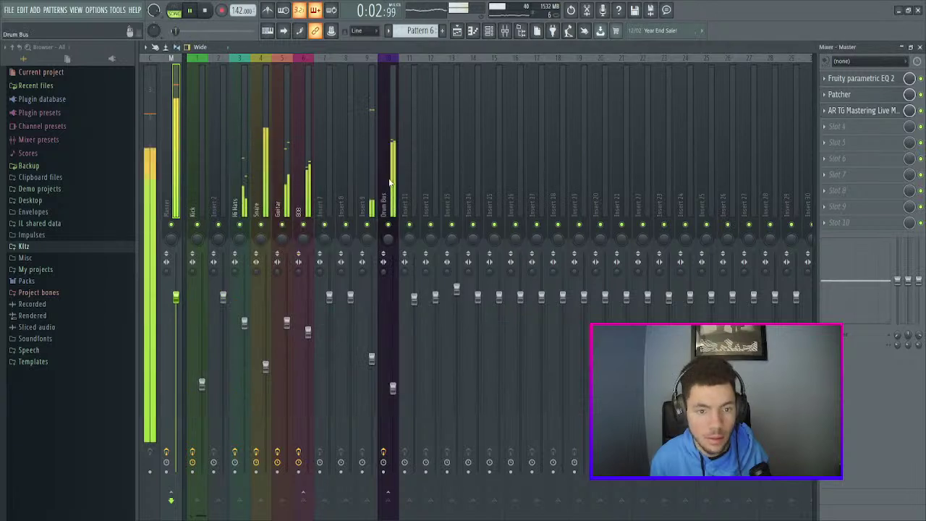
# - Check the fader levels of the 808 and Insert 9 tracks while the song plays
pyautogui.click(308, 168)
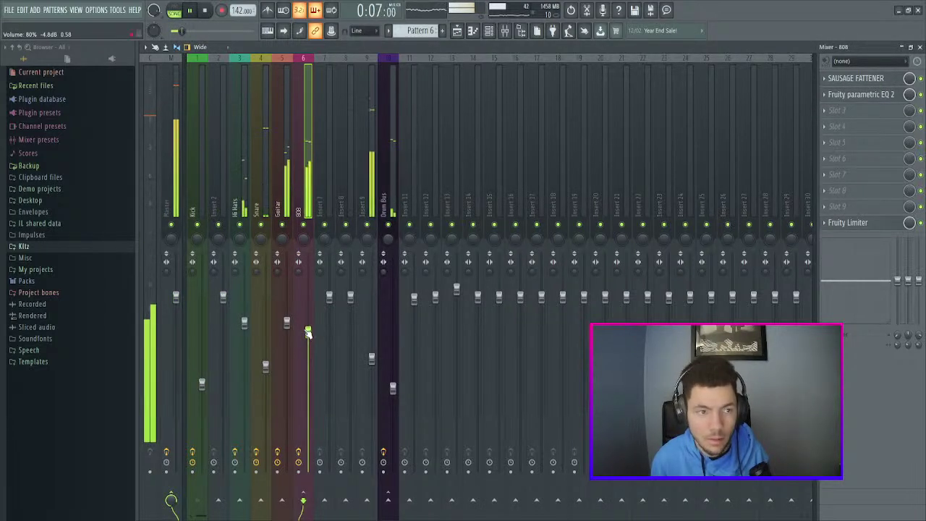
pyautogui.click(360, 164)
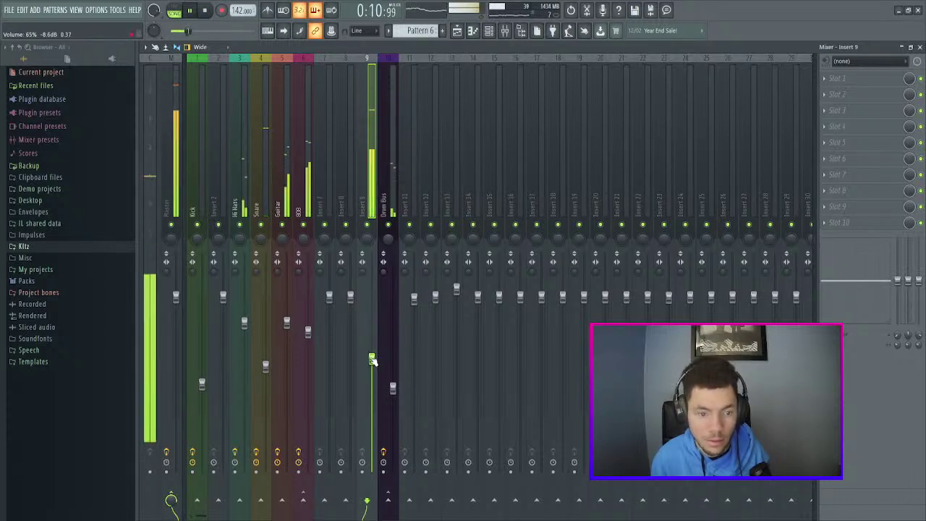
pyautogui.press('space')
# - Route the Kick - Main #2 channel to mixer track 1 and play the song with the channel rack closed
pyautogui.click(488, 31)
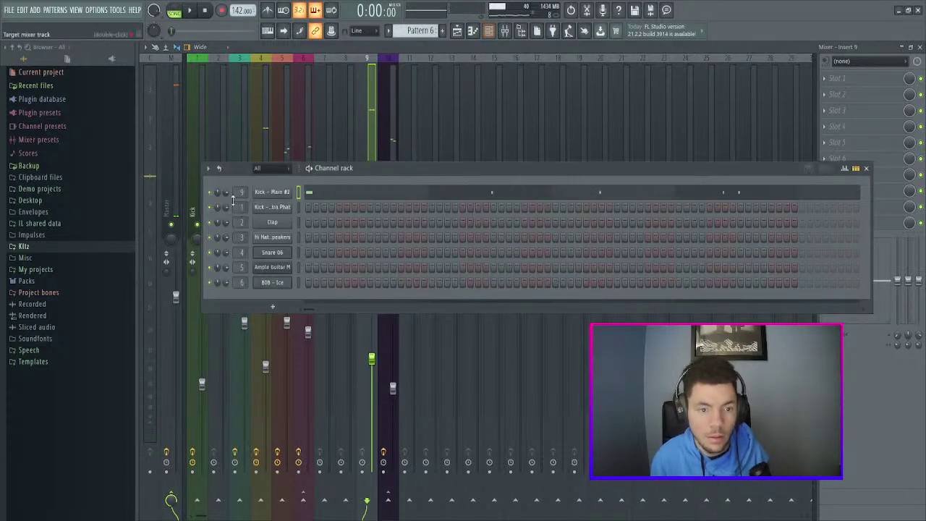
pyautogui.click(241, 192)
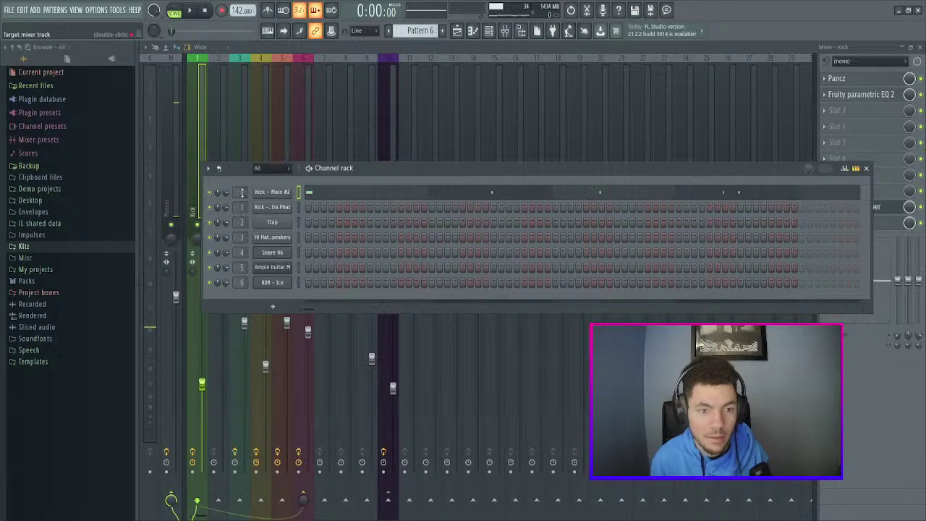
pyautogui.press('space')
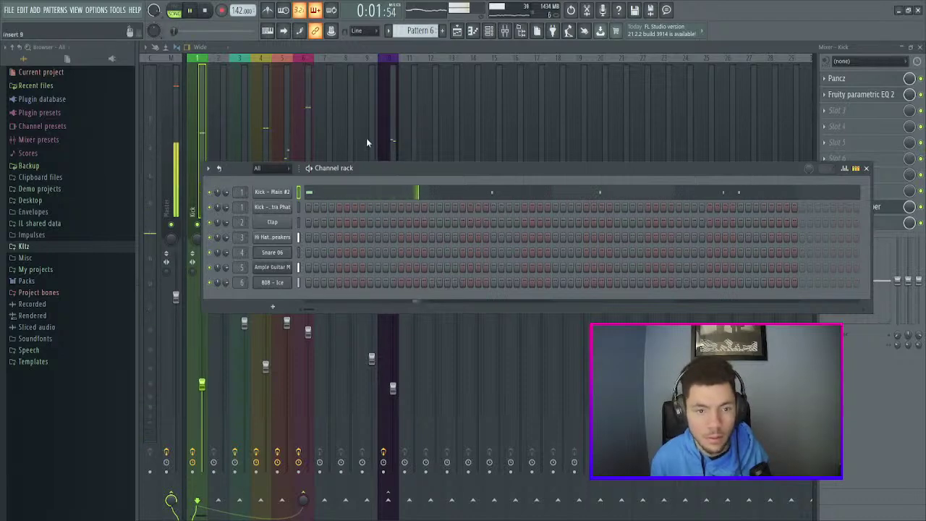
pyautogui.click(479, 130)
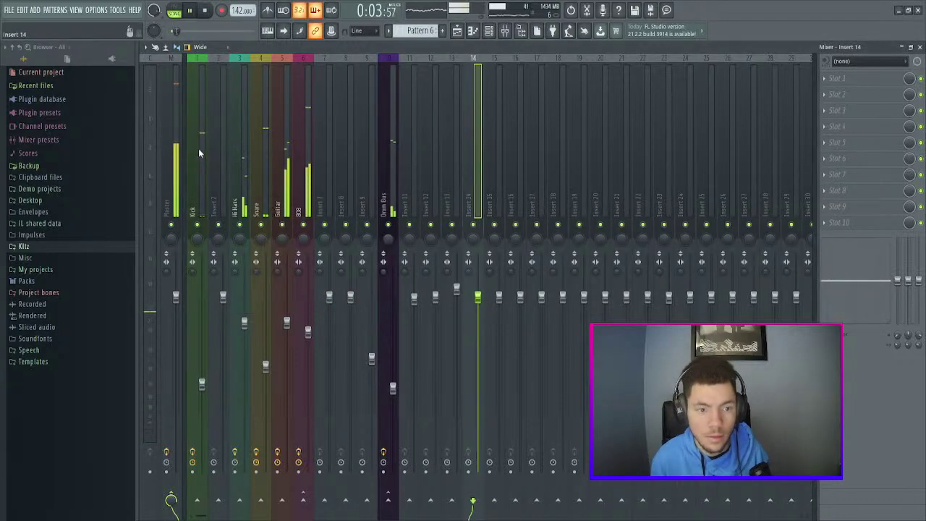
pyautogui.click(490, 32)
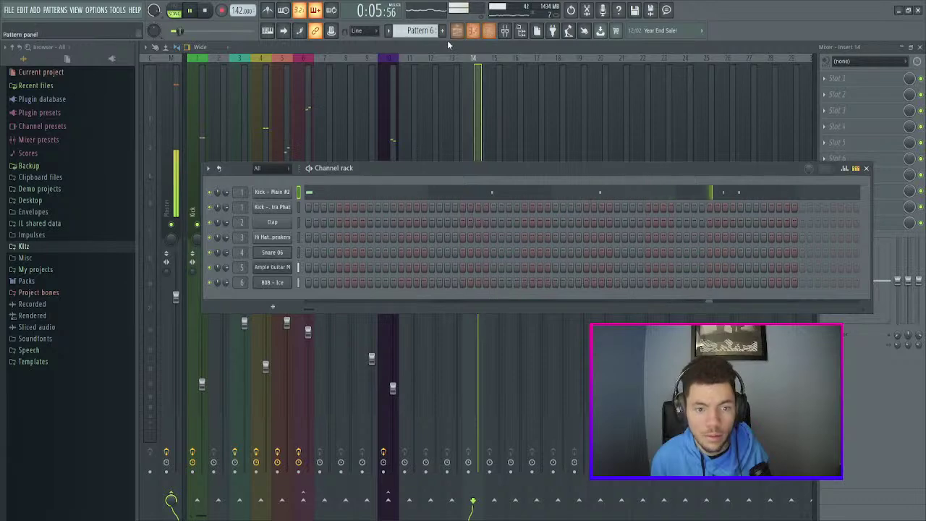
pyautogui.press('space')
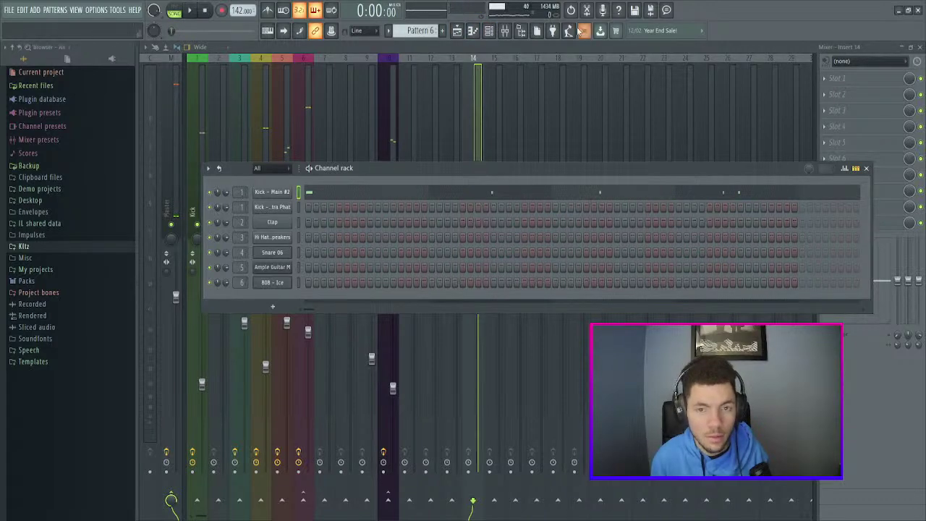
pyautogui.click(489, 32)
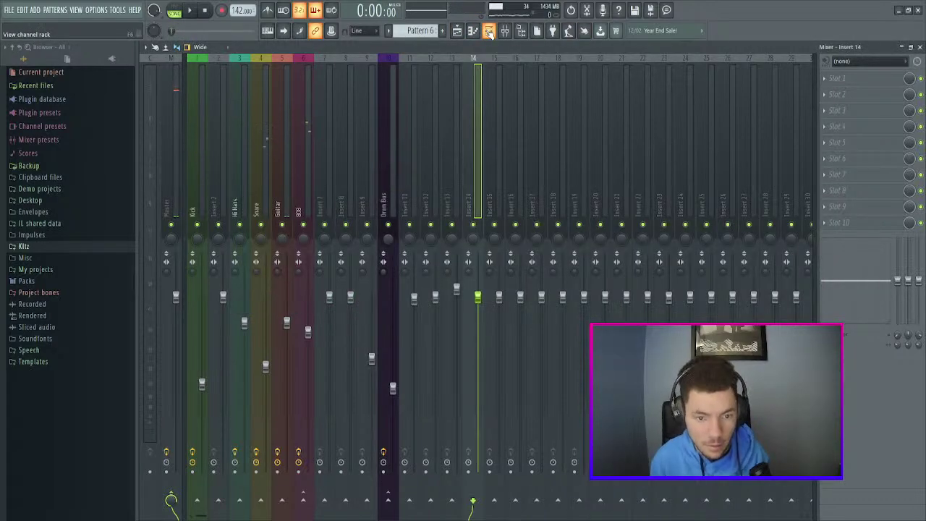
pyautogui.click(490, 32)
# - Restart playback, close the channel rack and lower the 808 track's volume to about -6.0 dB
pyautogui.press('space')
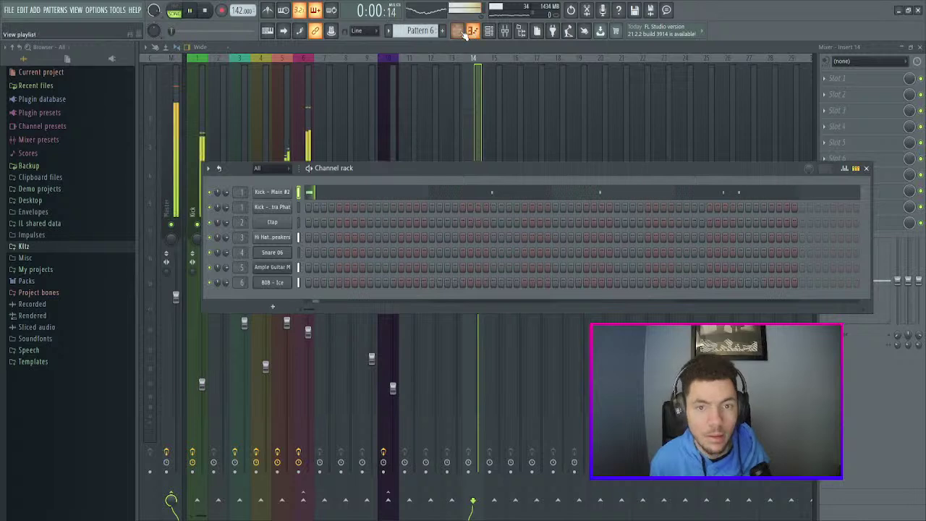
pyautogui.press('F6')
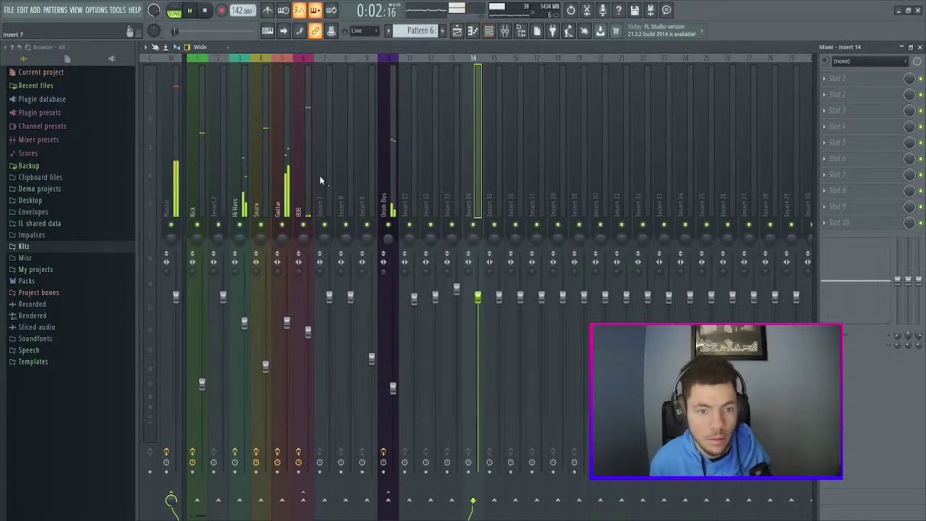
pyautogui.moveTo(309, 331); pyautogui.dragTo(311, 345)
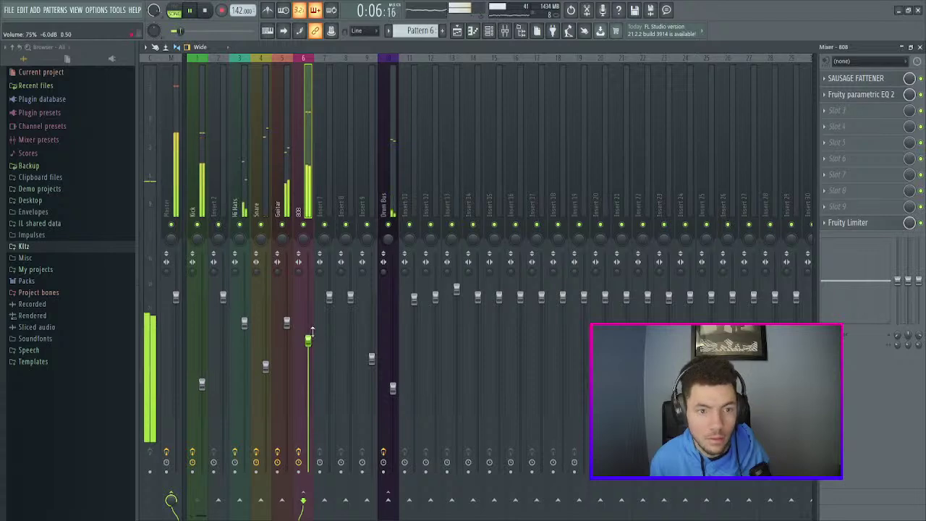
# - Stop the song and bring up the channel rack and the drum samples in the browser's KItz folder
pyautogui.press('space')
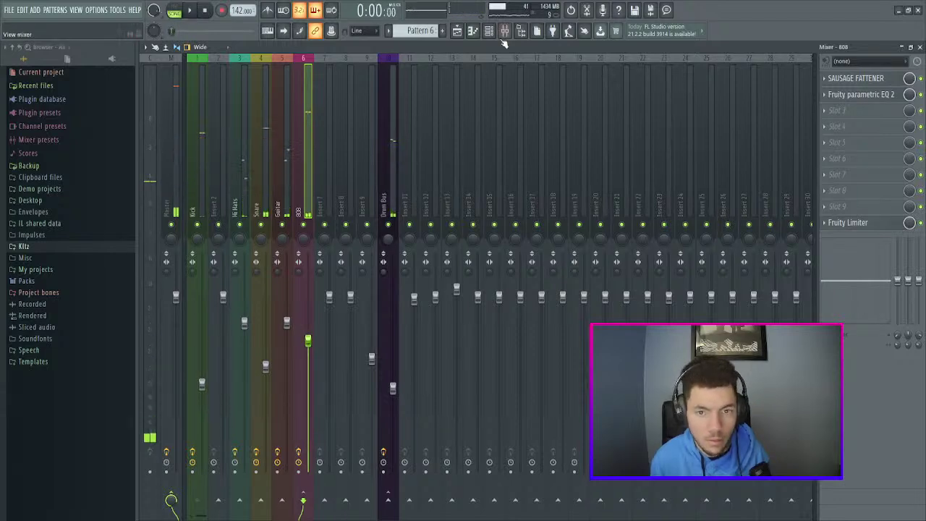
pyautogui.click(489, 33)
pyautogui.click(489, 34)
pyautogui.click(489, 34)
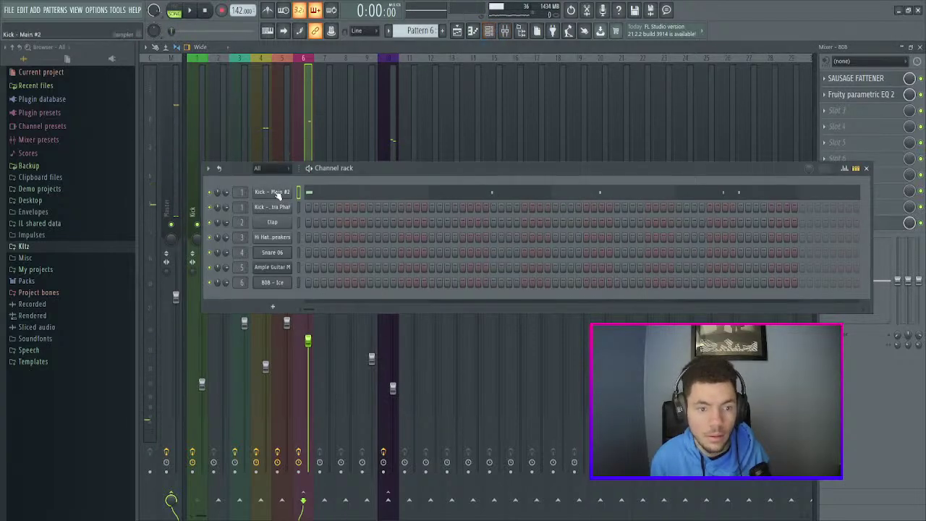
pyautogui.click(69, 247)
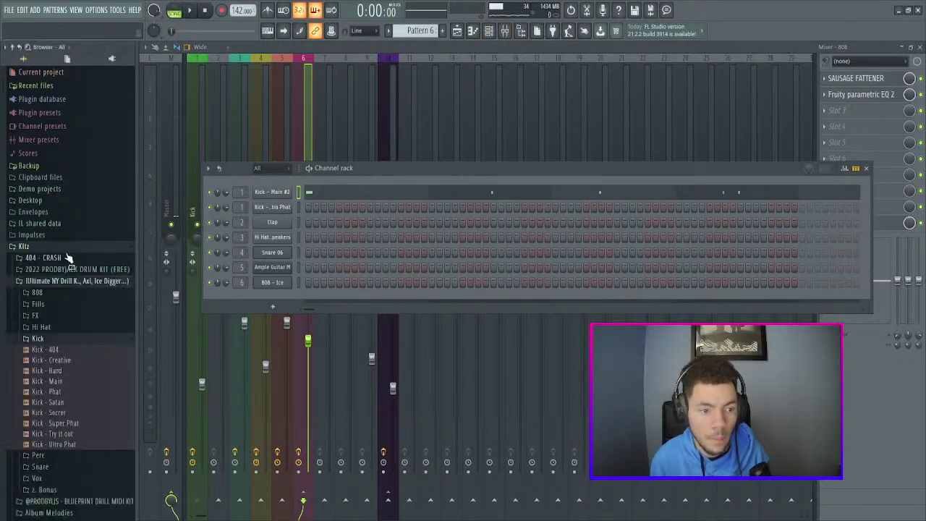
# - Audition the samples in the drill kit's Kick folder, comparing Kick - Main, Satan, Secret, Super Phat and Ultra Phat
pyautogui.click(72, 382)
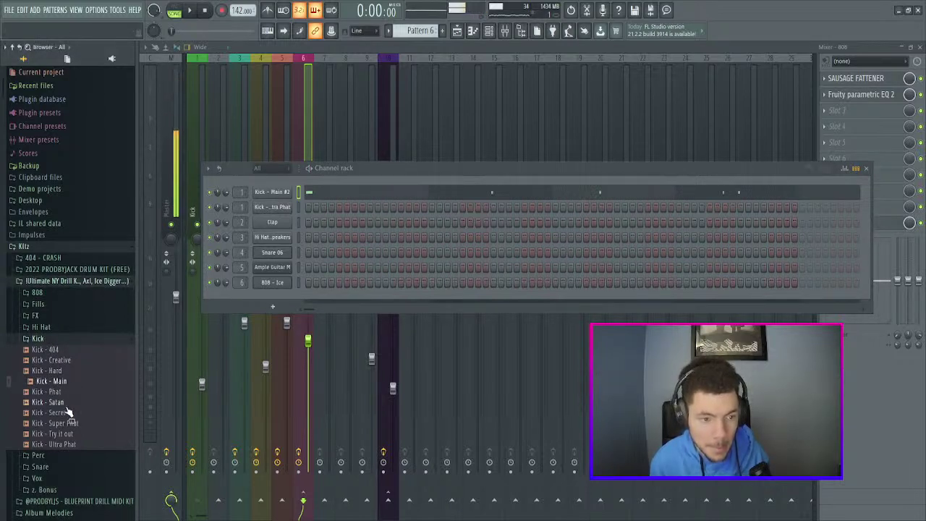
pyautogui.click(69, 413)
pyautogui.press('Up')
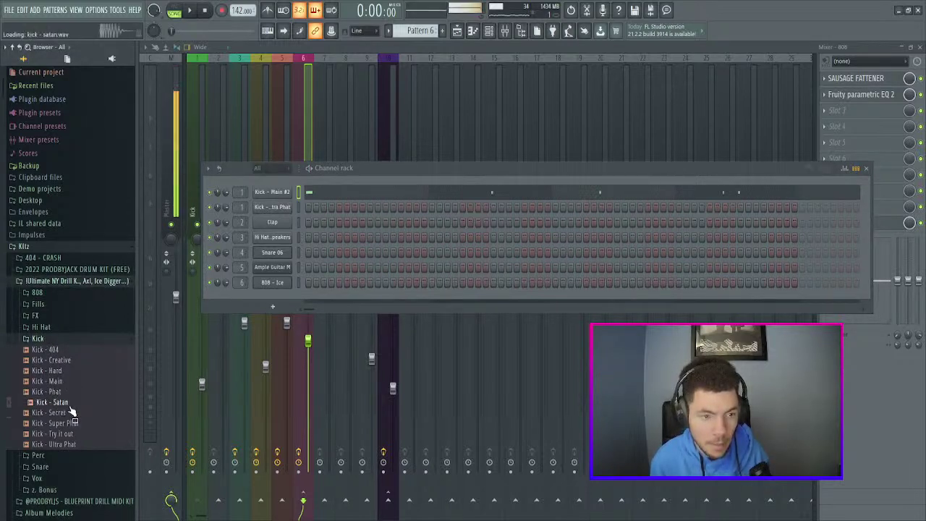
pyautogui.click(73, 412)
pyautogui.click(77, 424)
pyautogui.click(77, 447)
pyautogui.click(76, 414)
pyautogui.click(81, 403)
pyautogui.click(78, 412)
pyautogui.click(76, 405)
pyautogui.click(70, 384)
pyautogui.click(69, 403)
# - Replace the Kick - Main #2 channel's sample with Kick - Satan and play the song
pyautogui.moveTo(66, 408); pyautogui.dragTo(176, 344)
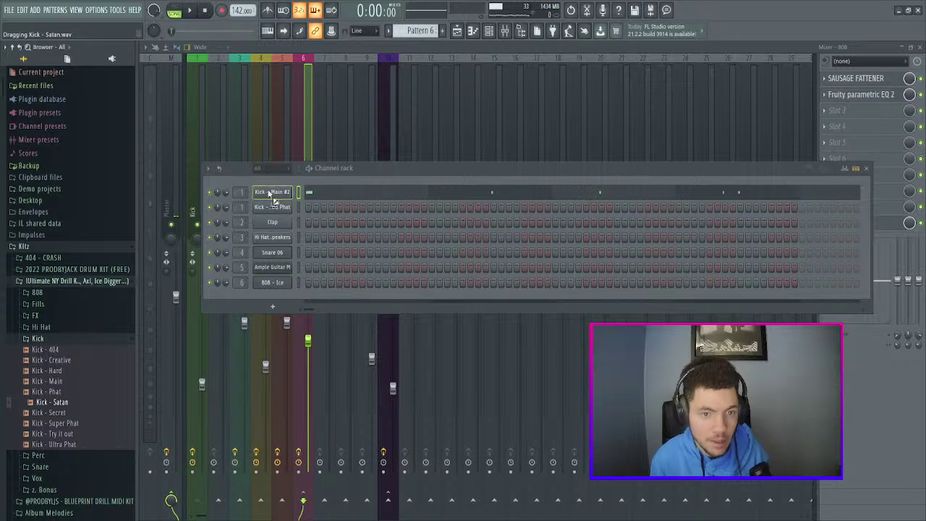
pyautogui.moveTo(272, 191); pyautogui.dragTo(274, 192)
pyautogui.press('space')
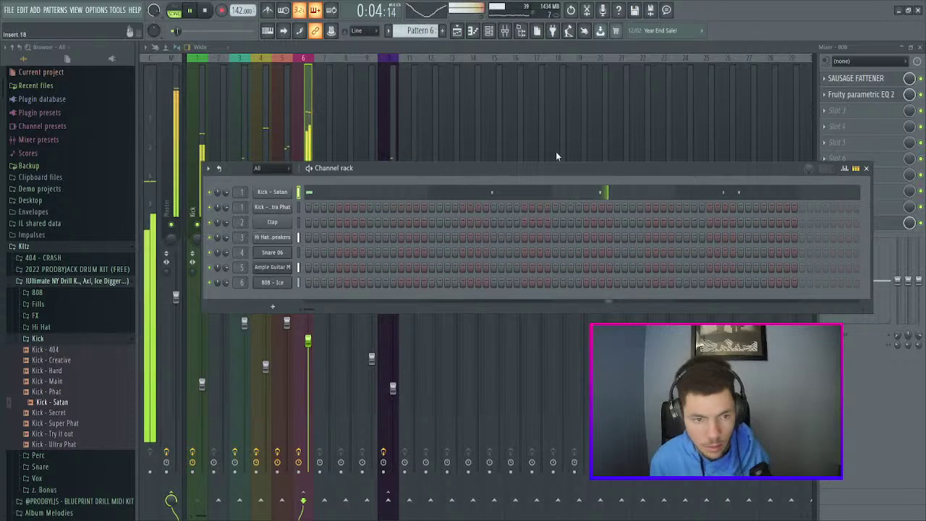
# - Raise the Kick mixer track's volume to about -10 dB while the song plays and stop playback
pyautogui.click(197, 121)
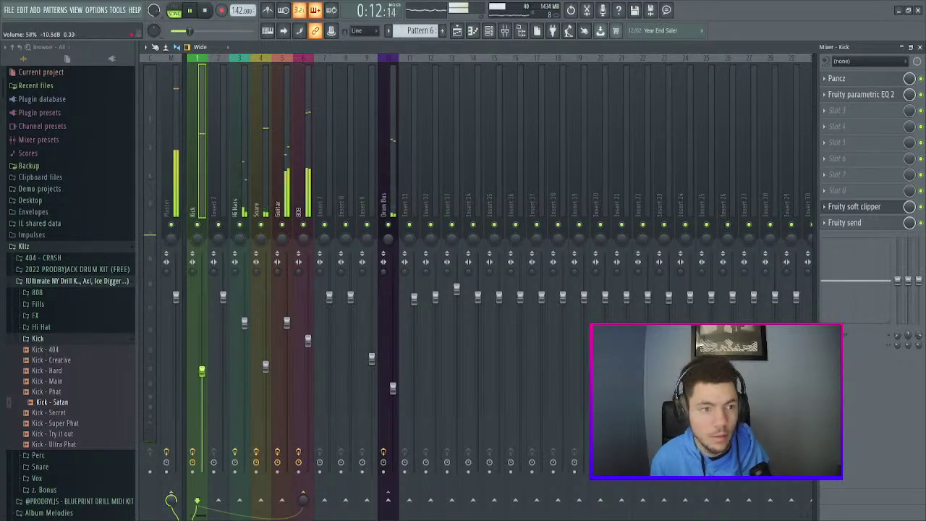
pyautogui.moveTo(204, 383); pyautogui.dragTo(203, 367)
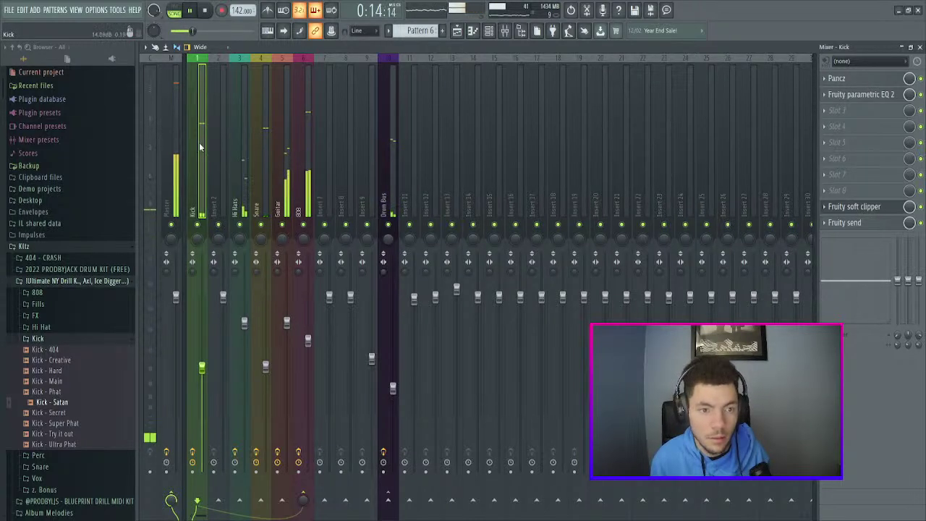
pyautogui.press('space')
# - In the Kick track's Fruity parametric EQ 2, set low-pass band 7 to about 786 Hz at 100% and boost band 2 in the sub range
pyautogui.click(860, 95)
pyautogui.moveTo(410, 240); pyautogui.dragTo(319, 239)
pyautogui.press('space')
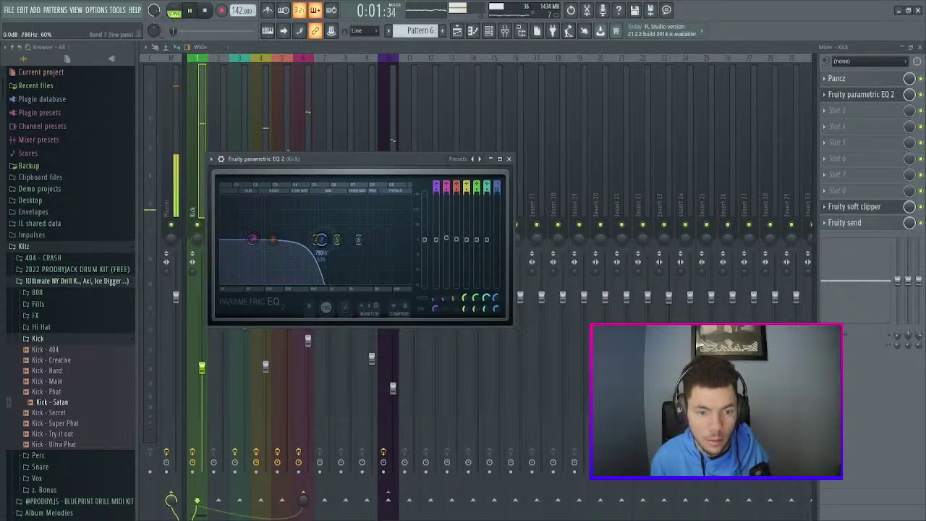
pyautogui.scroll(5, 323, 241)
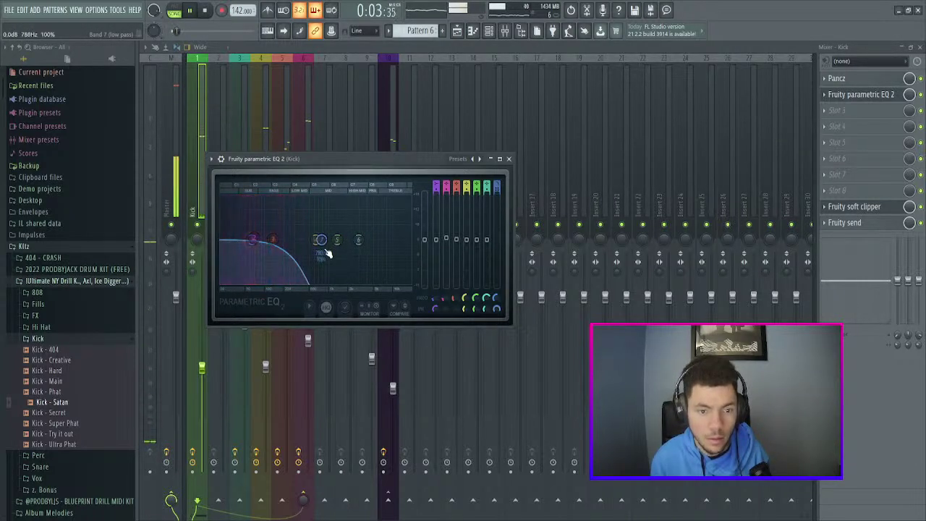
pyautogui.moveTo(252, 241)
pyautogui.mouseDown()
pyautogui.moveTo(249, 211)
pyautogui.moveTo(252, 226)
pyautogui.mouseUp()
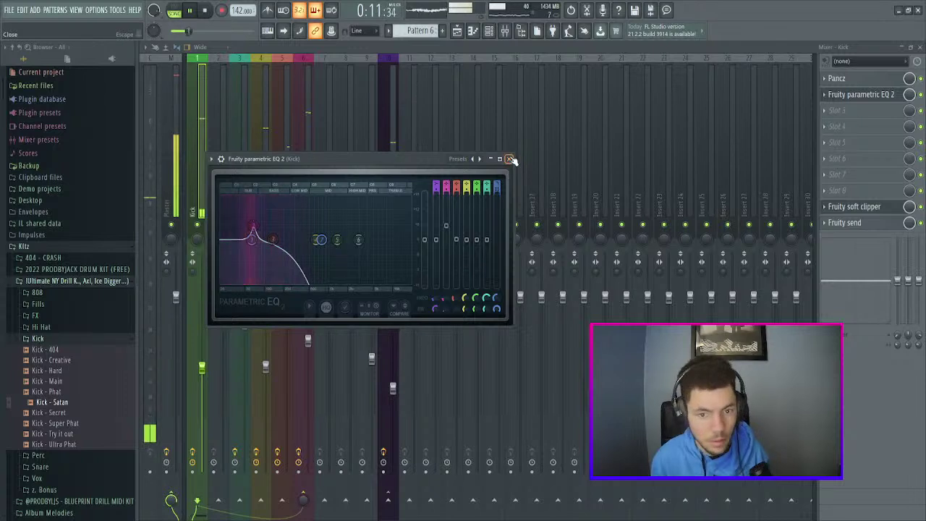
pyautogui.click(510, 159)
# - Replace the Kick - Satan channel's sample with Kick - Hard from the kit and play the song to hear it
pyautogui.click(488, 30)
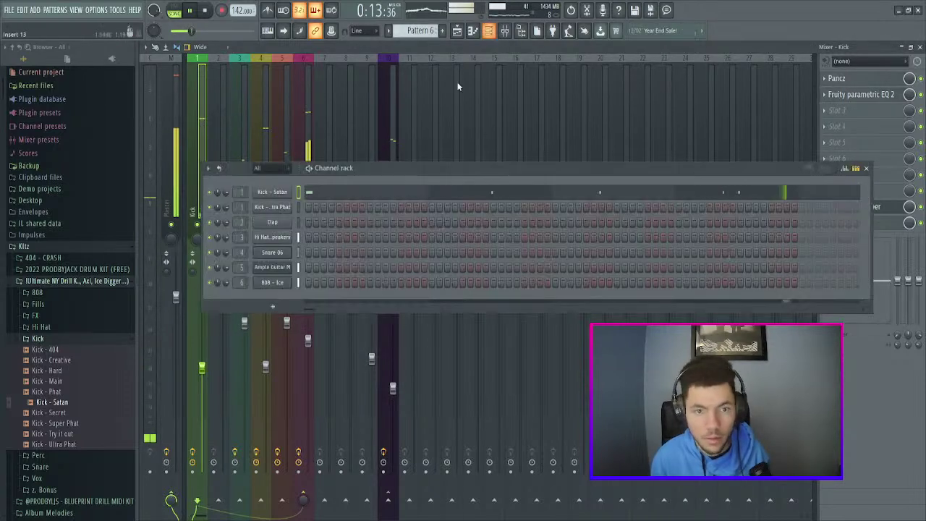
pyautogui.press('space')
pyautogui.click(64, 381)
pyautogui.moveTo(72, 372); pyautogui.dragTo(274, 195)
pyautogui.press('space')
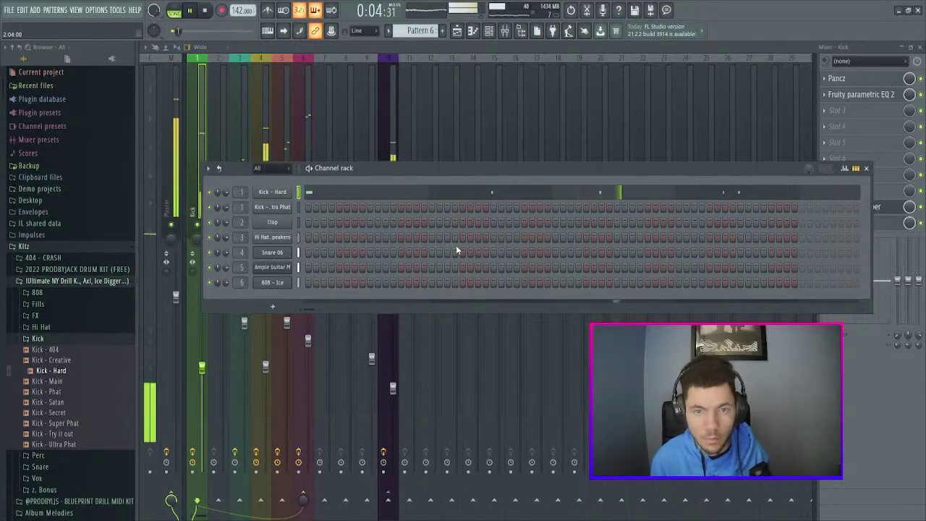
pyautogui.press('space')
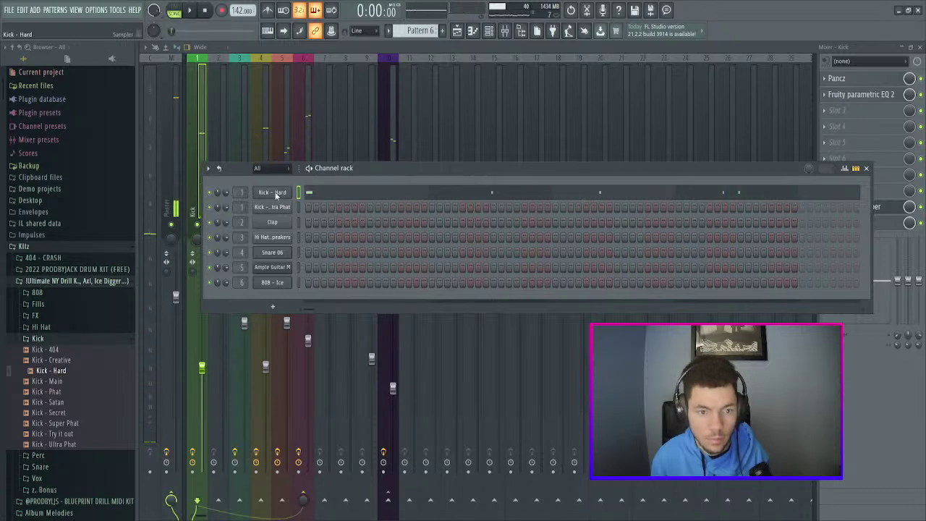
# - Review the 808 - Ice channel's volume envelope settings while the song plays
pyautogui.click(272, 282)
pyautogui.press('space')
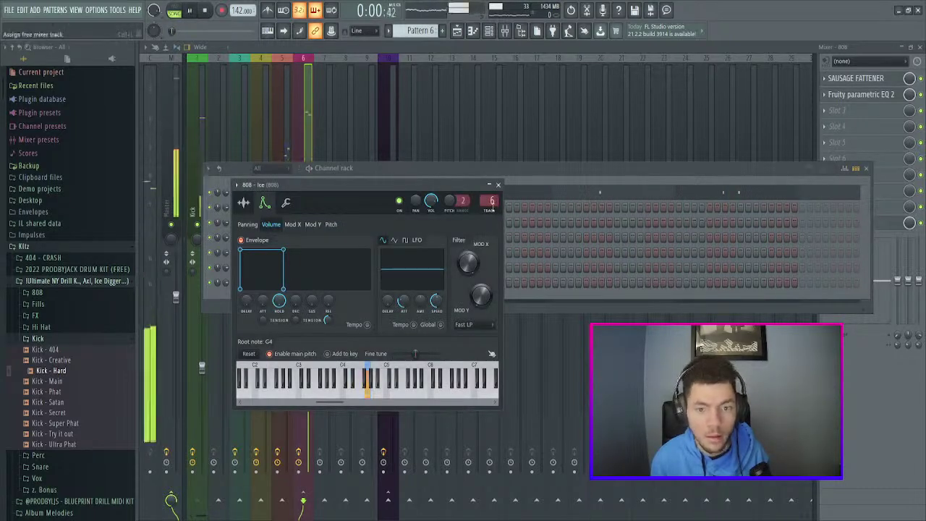
pyautogui.click(498, 184)
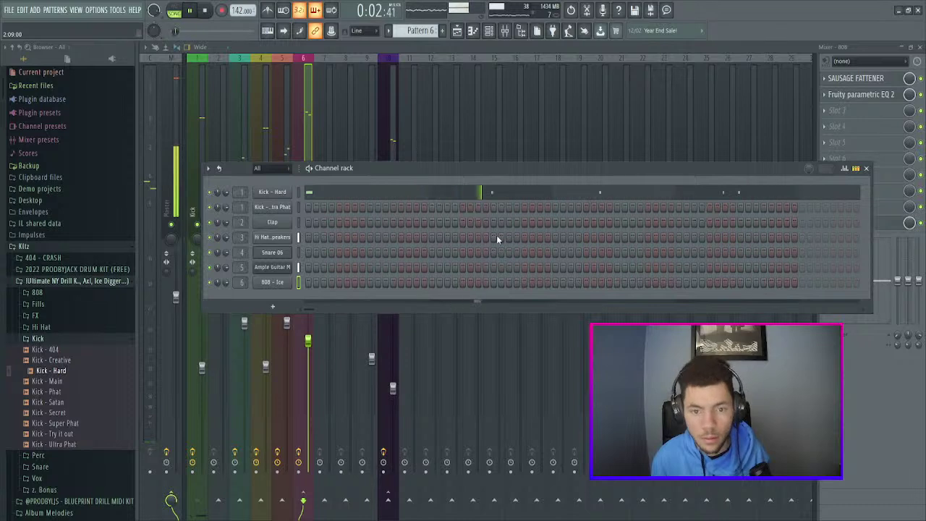
pyautogui.press('space')
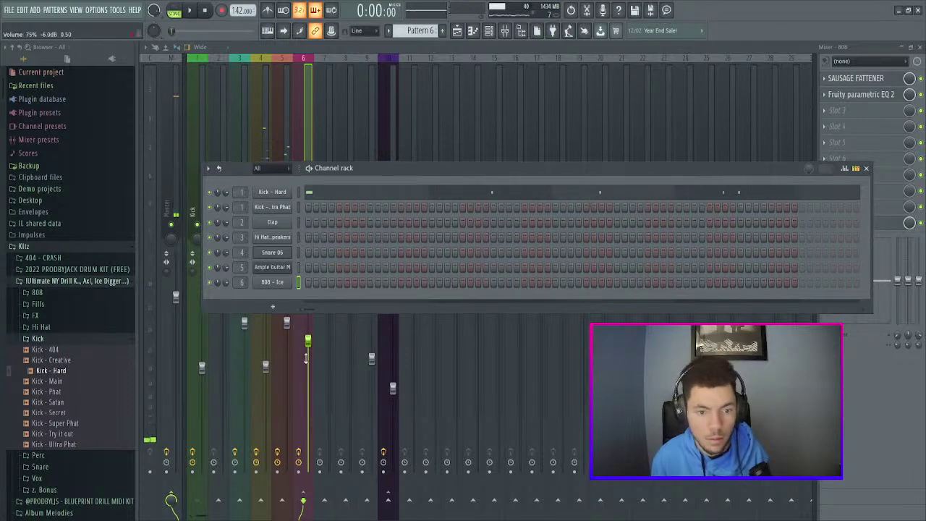
# - Inspect the Kick and 808 mixer tracks and the 808's Fruity Limiter, and return to the channel rack
pyautogui.click(196, 118)
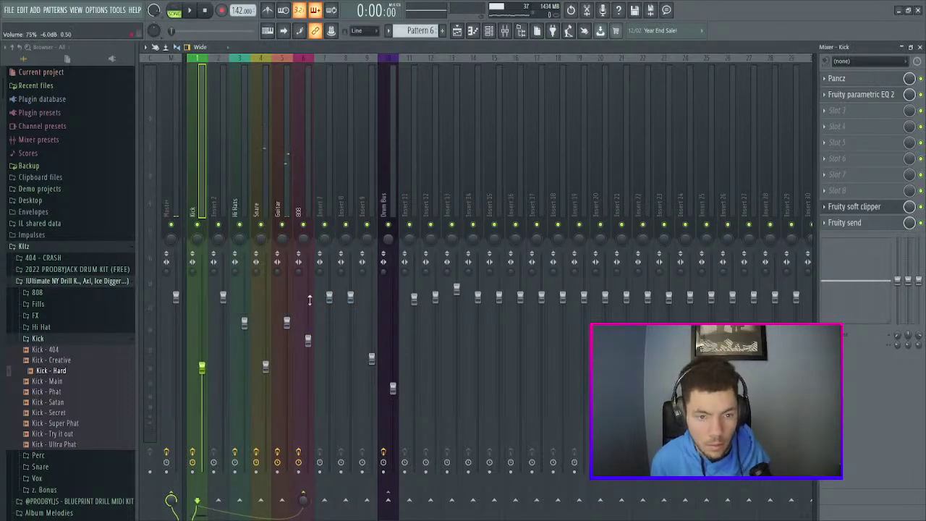
pyautogui.click(295, 155)
pyautogui.click(865, 223)
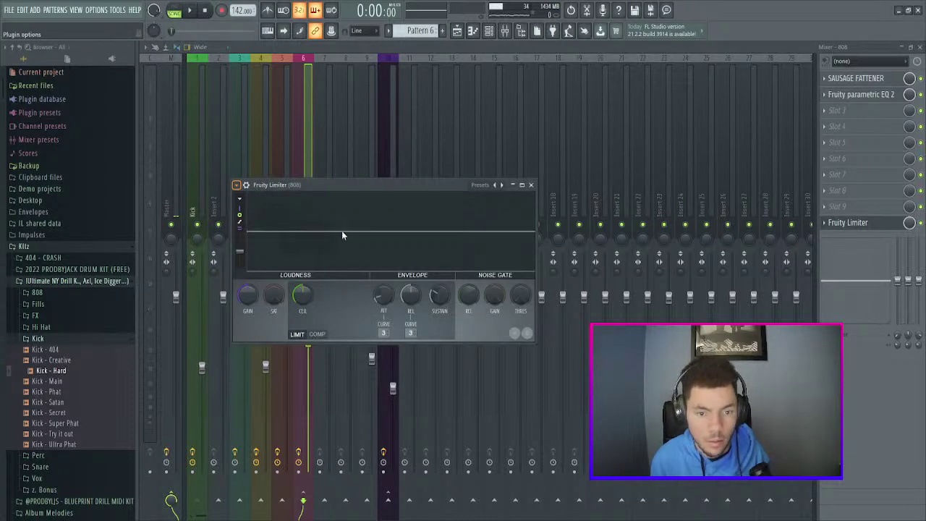
pyautogui.click(530, 185)
pyautogui.click(489, 31)
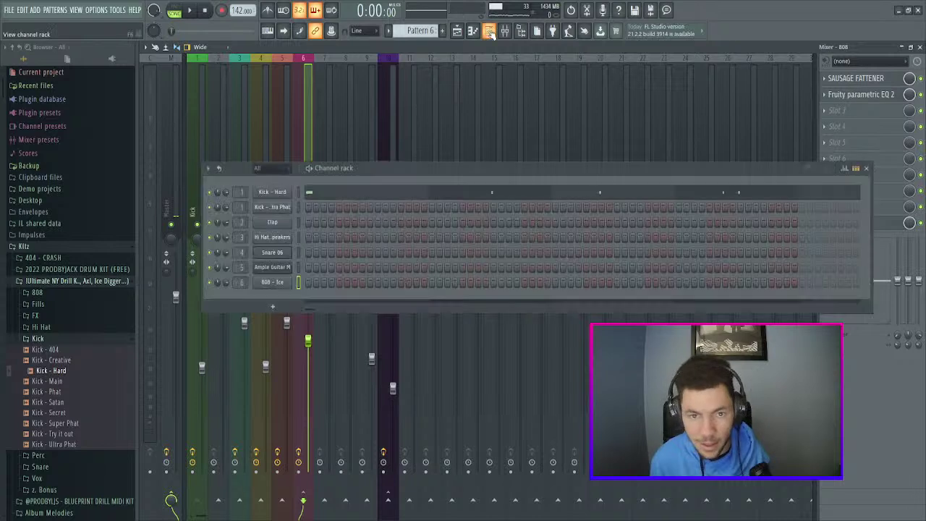
# - Select all the Kick - Hard notes in the piano roll, nudge them slightly earlier and play the song
pyautogui.press('space')
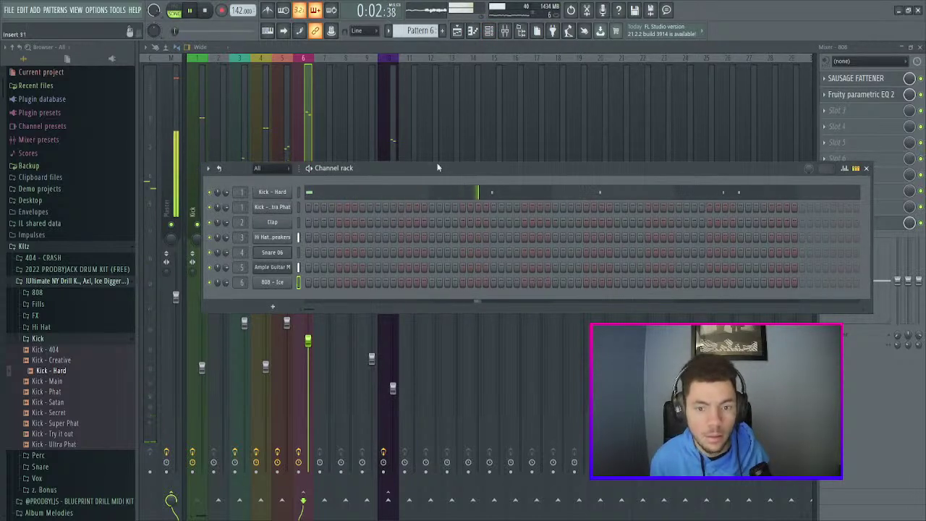
pyautogui.click(529, 197)
pyautogui.press('space')
pyautogui.moveTo(571, 59); pyautogui.dragTo(683, 59)
pyautogui.moveTo(668, 208); pyautogui.dragTo(10, 373)
pyautogui.hotkey('shift', 'Left')
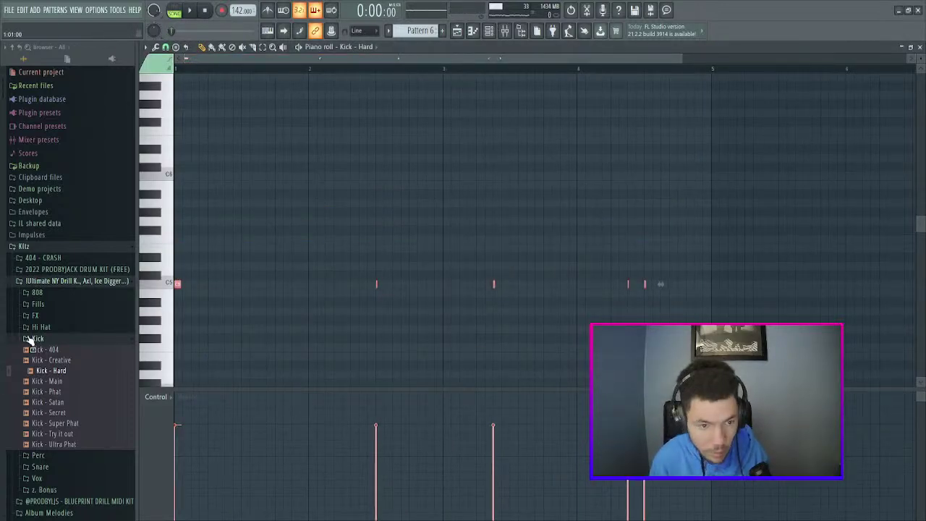
pyautogui.press('space')
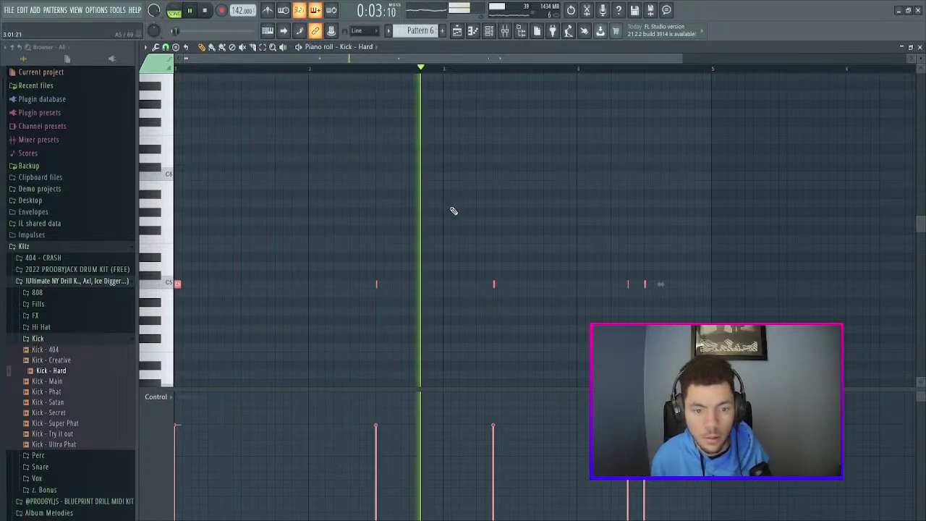
pyautogui.press('space')
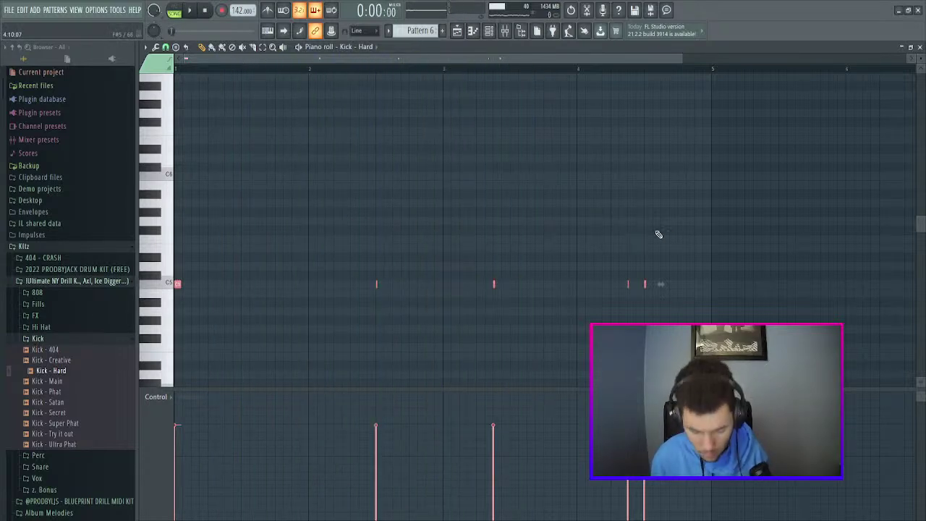
# - Nudge the selected kick notes slightly later and play the song against the playlist arrangement
pyautogui.hotkey('shift', 'Right')
pyautogui.hotkey('shift', 'Left')
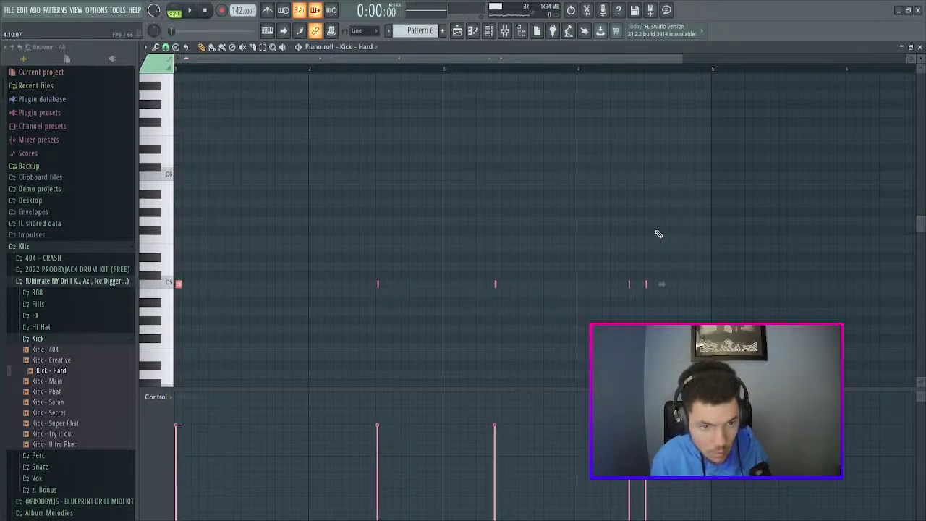
pyautogui.press('space')
pyautogui.press('F6')
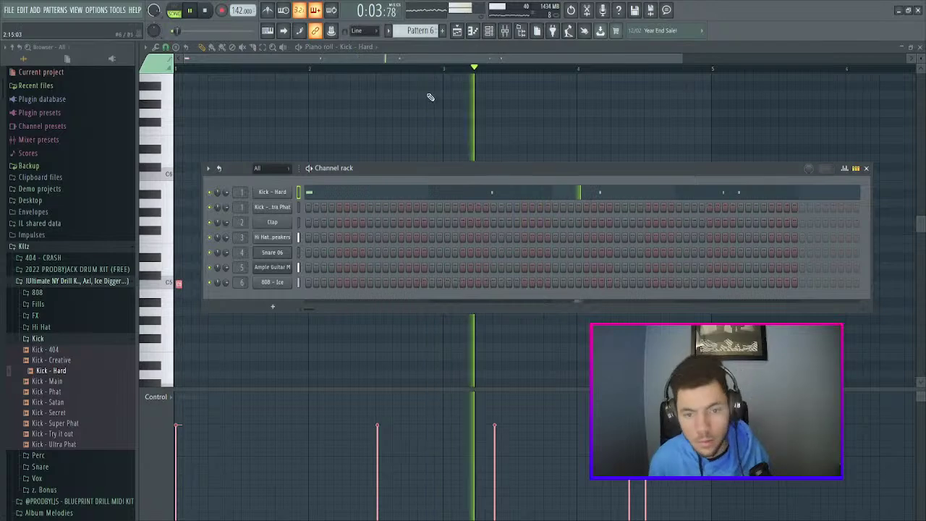
pyautogui.click(458, 31)
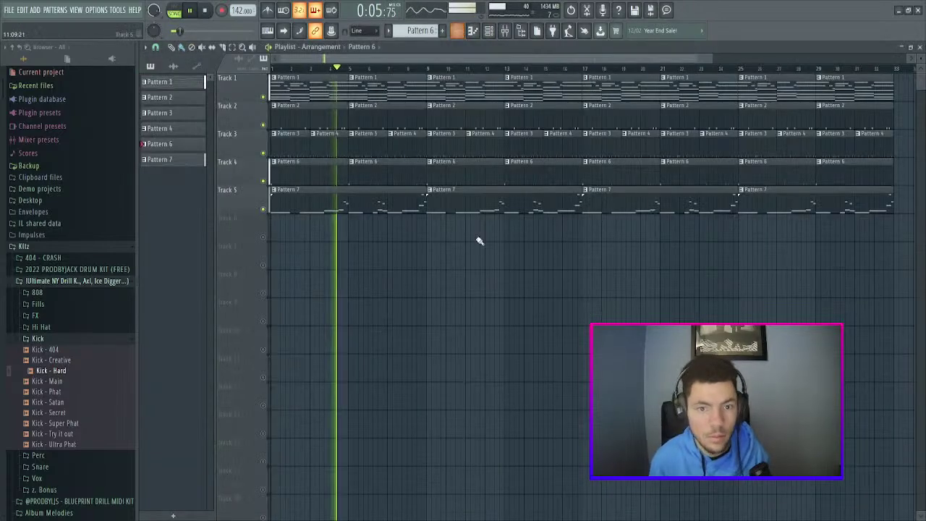
pyautogui.click(488, 33)
pyautogui.press('space')
# - Select the four kick notes after the first in the Kick - Hard piano roll, lengthen them and play the song
pyautogui.click(336, 194)
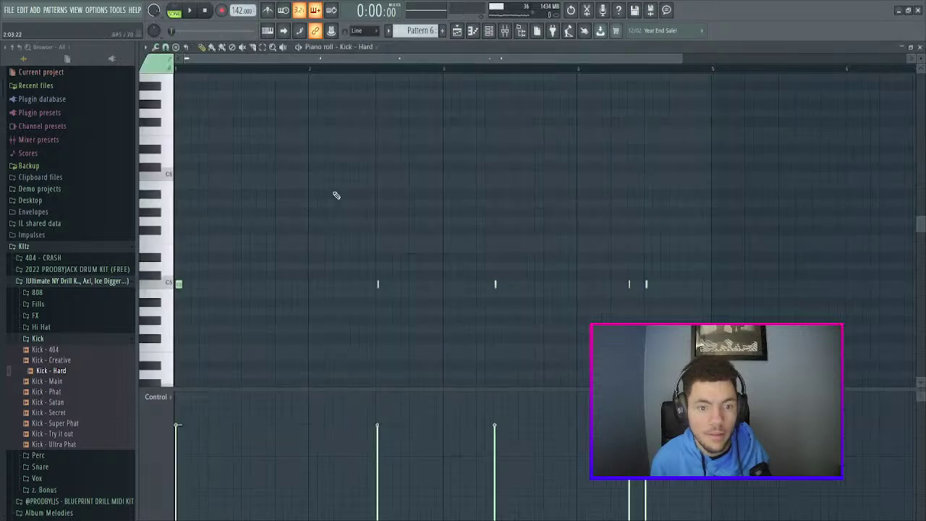
pyautogui.moveTo(450, 58); pyautogui.dragTo(372, 67)
pyautogui.moveTo(849, 253); pyautogui.dragTo(387, 351)
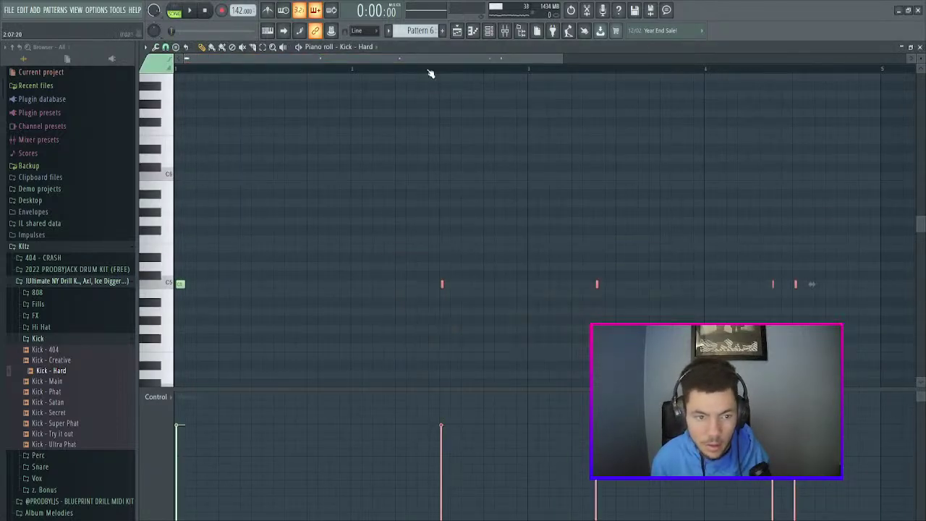
pyautogui.scroll(2, 430, 87)
pyautogui.scroll(3, 424, 60)
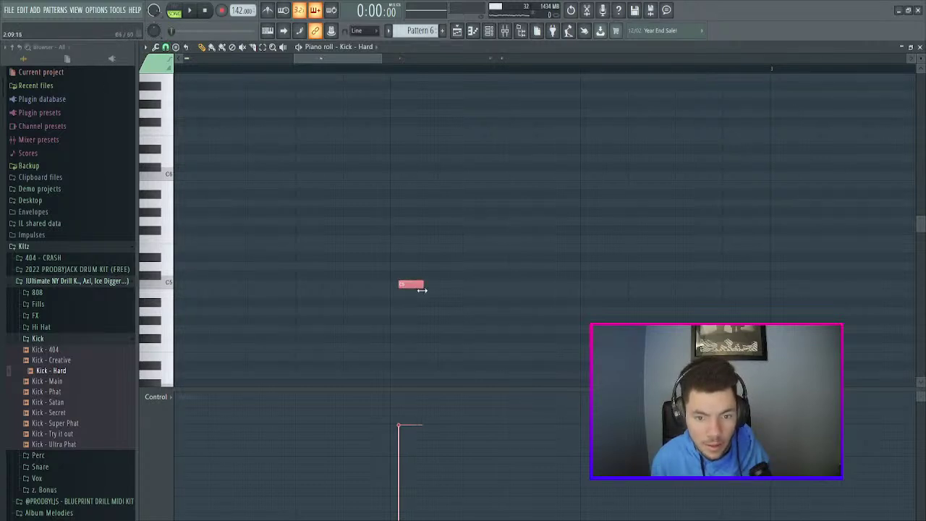
pyautogui.press('space')
pyautogui.scroll(-5, 352, 68)
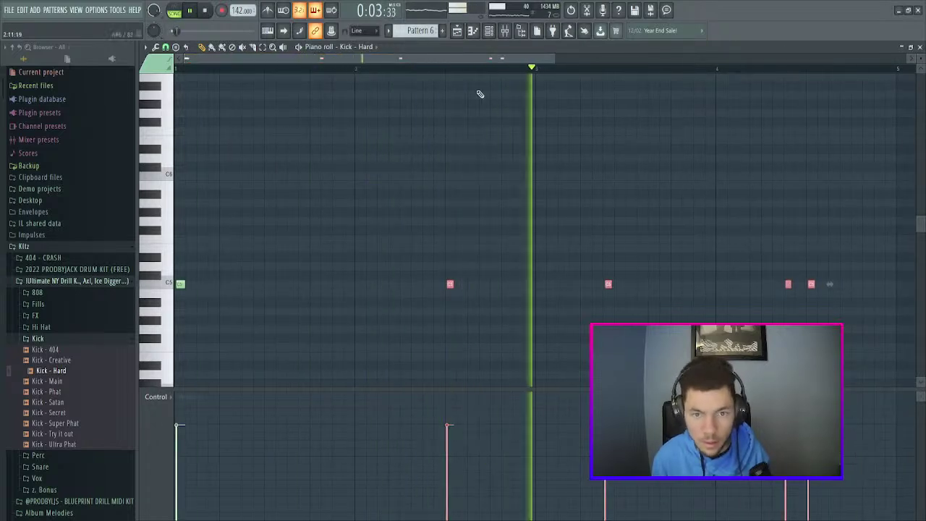
# - Check the playlist arrangement and the mixer levels while the song plays, and show the channel rack
pyautogui.click(464, 31)
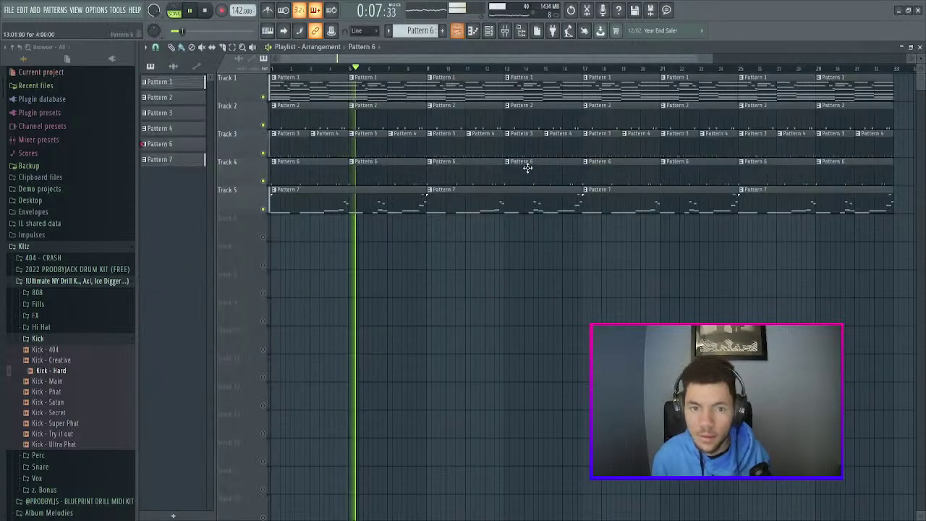
pyautogui.click(505, 30)
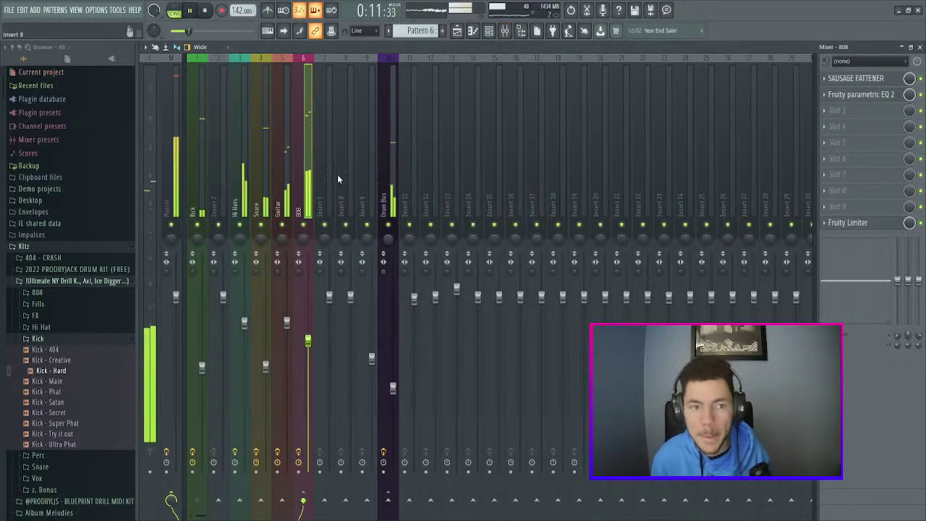
pyautogui.click(489, 32)
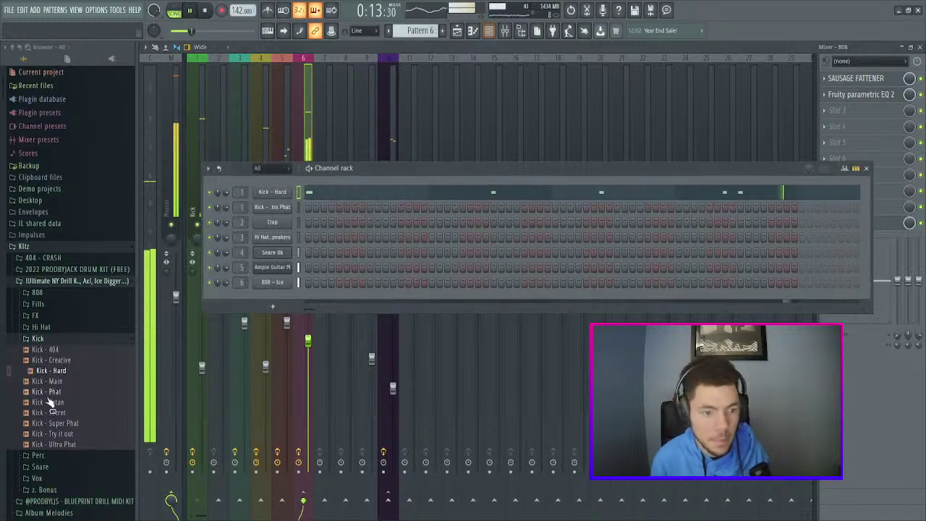
# - Replace the Kick - Hard sample in the channel rack with Kick - Main, and play the song to compare the Kick and 808 levels
pyautogui.press('space')
pyautogui.click(61, 382)
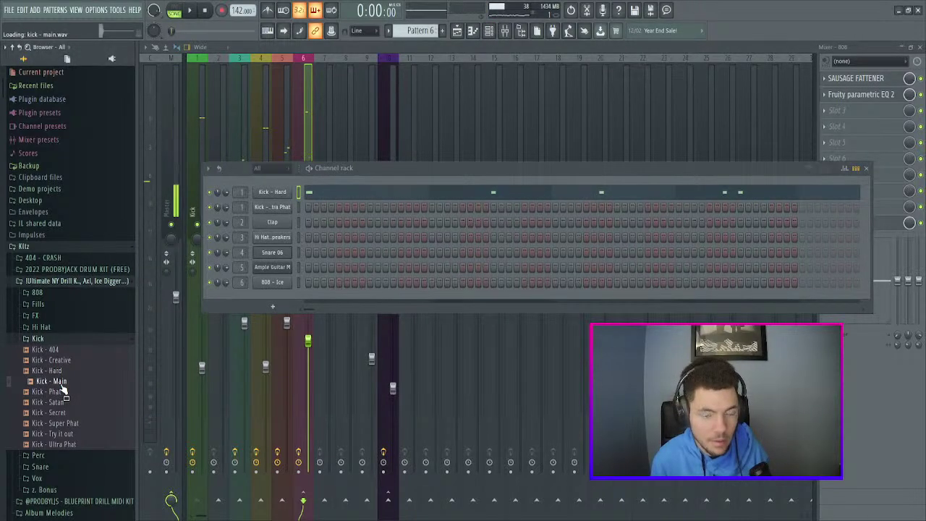
pyautogui.moveTo(62, 383); pyautogui.dragTo(275, 194)
pyautogui.press('space')
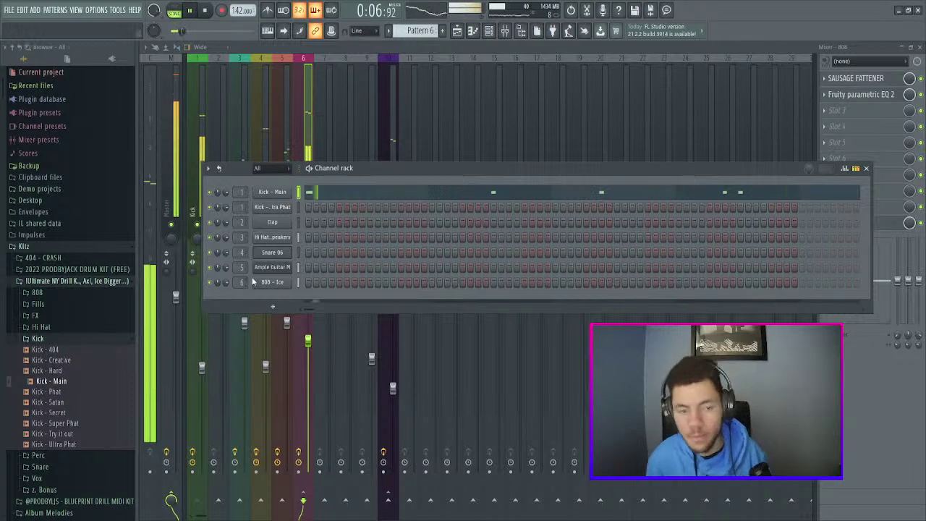
pyautogui.click(194, 107)
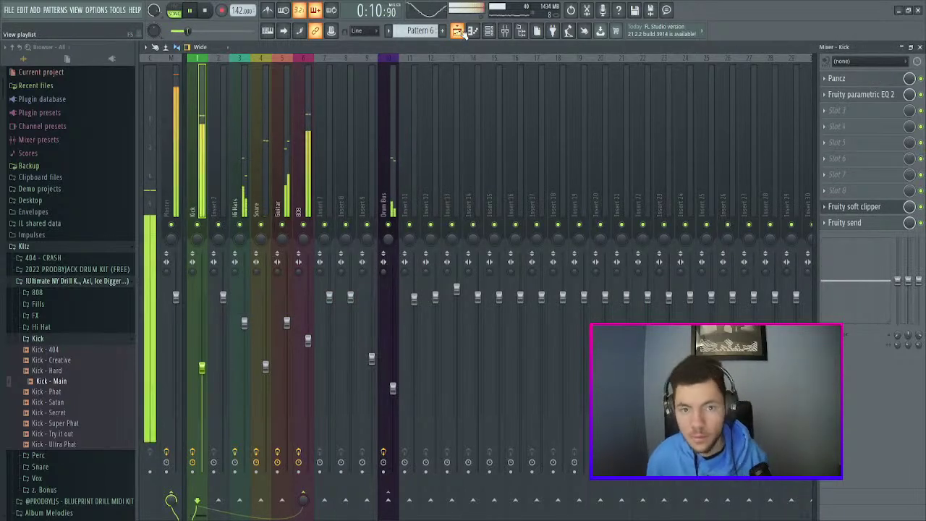
pyautogui.click(303, 134)
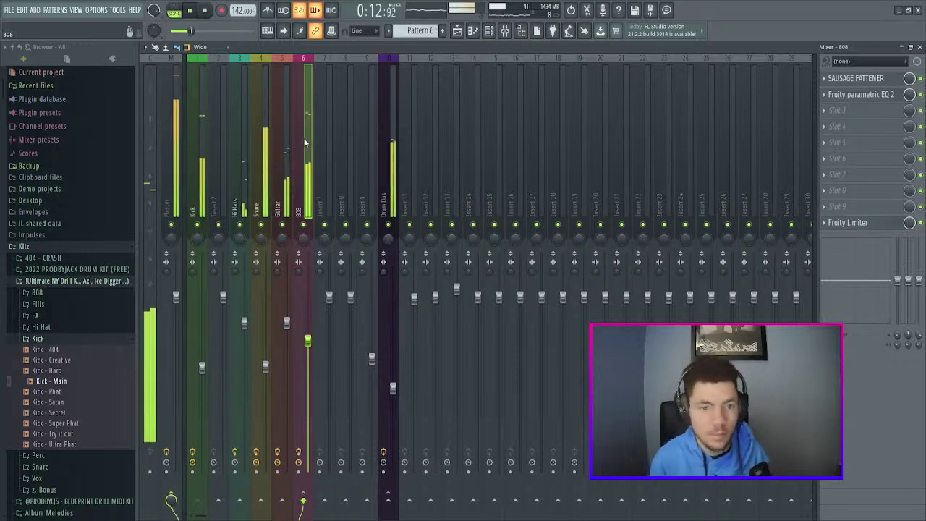
# - Put AR TG Mastering Live Mono in the Master's third effect slot, load its Make It Pop preset and play the song
pyautogui.click(171, 133)
pyautogui.press('space')
pyautogui.click(856, 115)
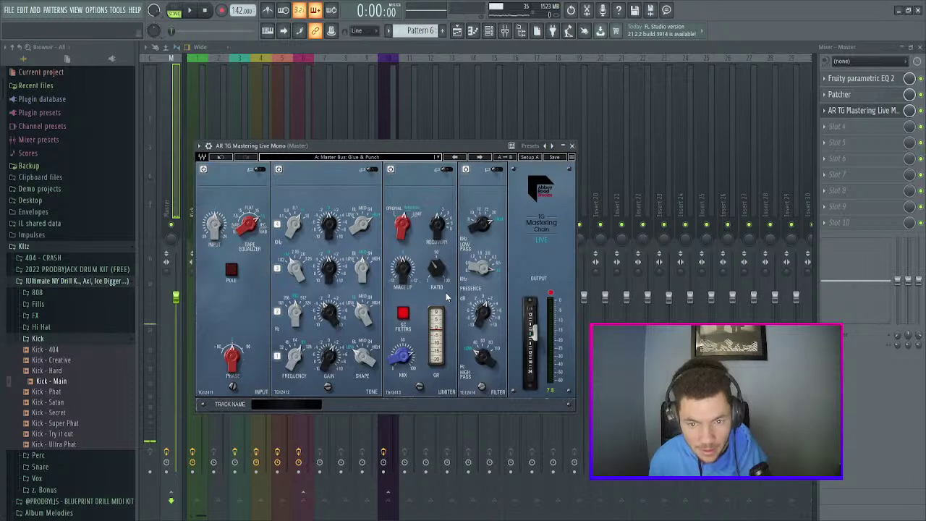
pyautogui.press('space')
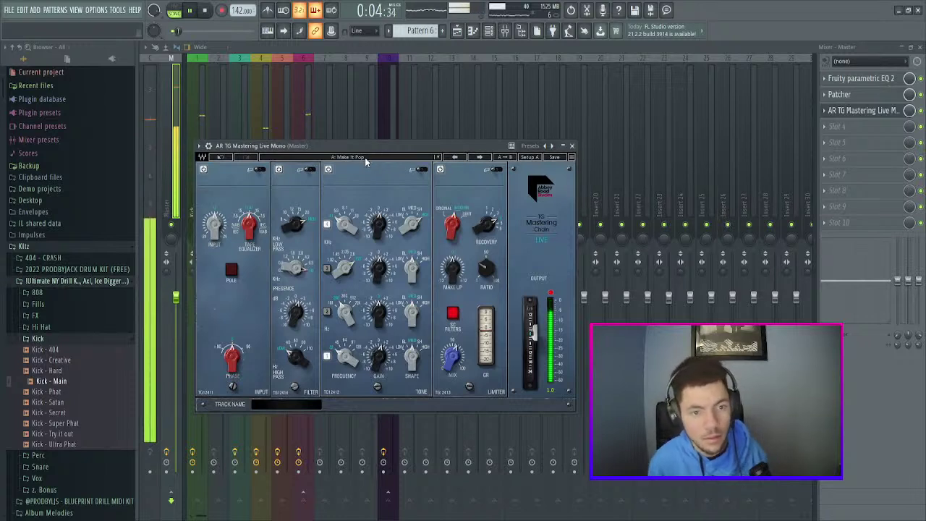
# - Lower the Snare track's level and review the Master's Fruity parametric EQ 2 and Patcher map
pyautogui.click(261, 110)
pyautogui.press('space')
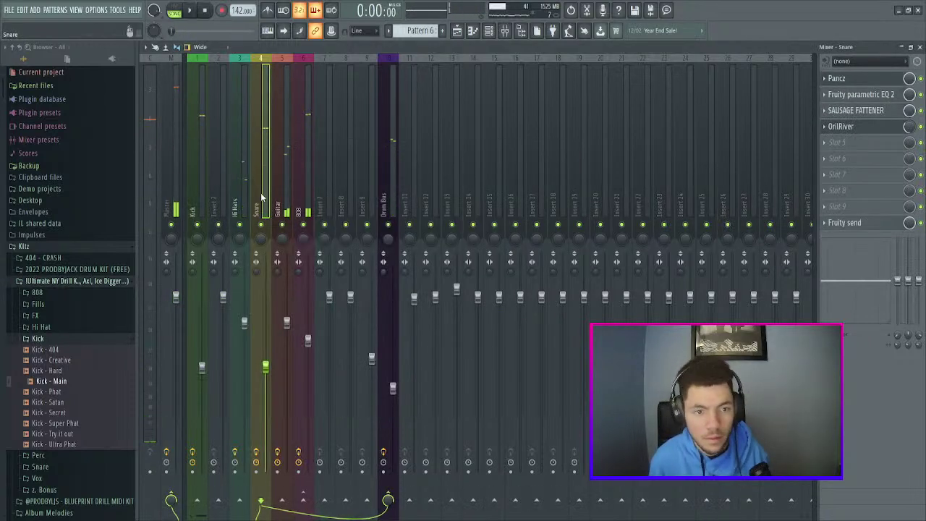
pyautogui.click(172, 193)
pyautogui.click(854, 80)
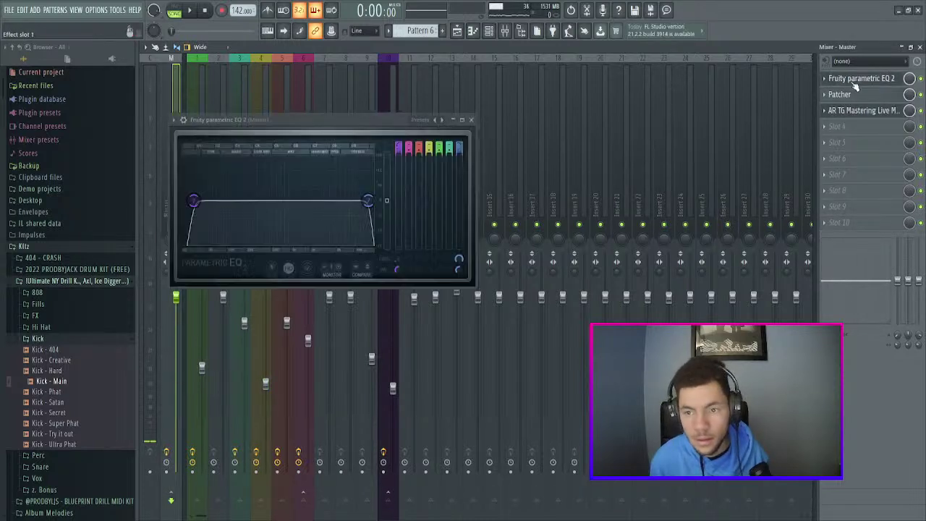
pyautogui.click(861, 95)
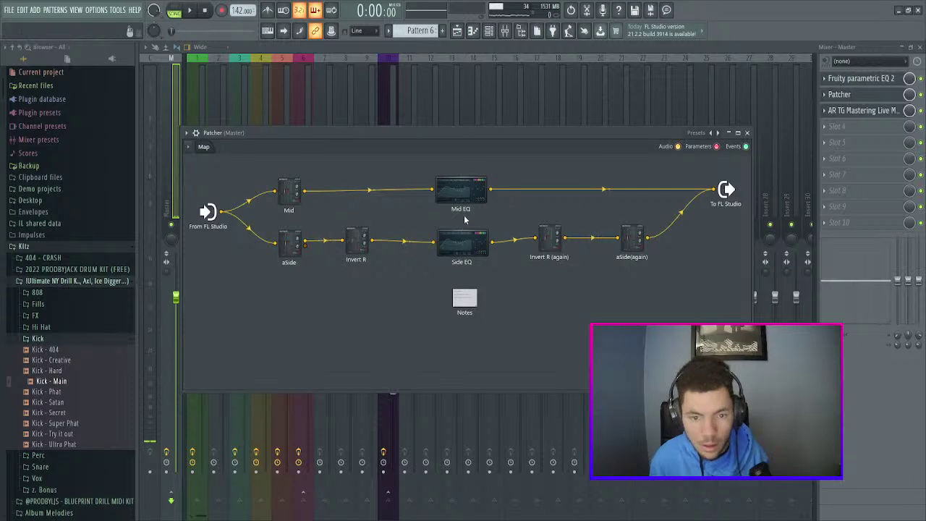
pyautogui.click(747, 133)
# - Adjust the Recovery knob of AR TG Mastering Live Mono on the Master, and play the song while checking the Kick and 808 tracks
pyautogui.click(861, 111)
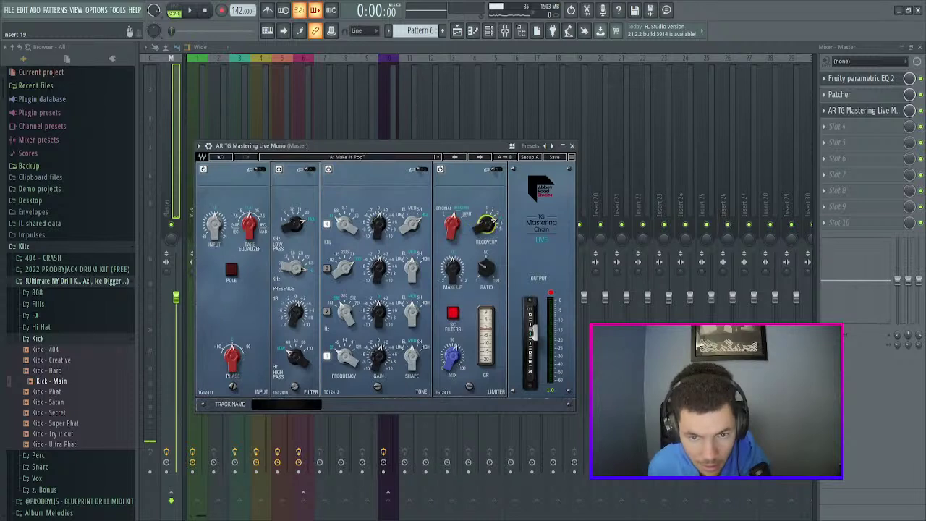
pyautogui.press('space')
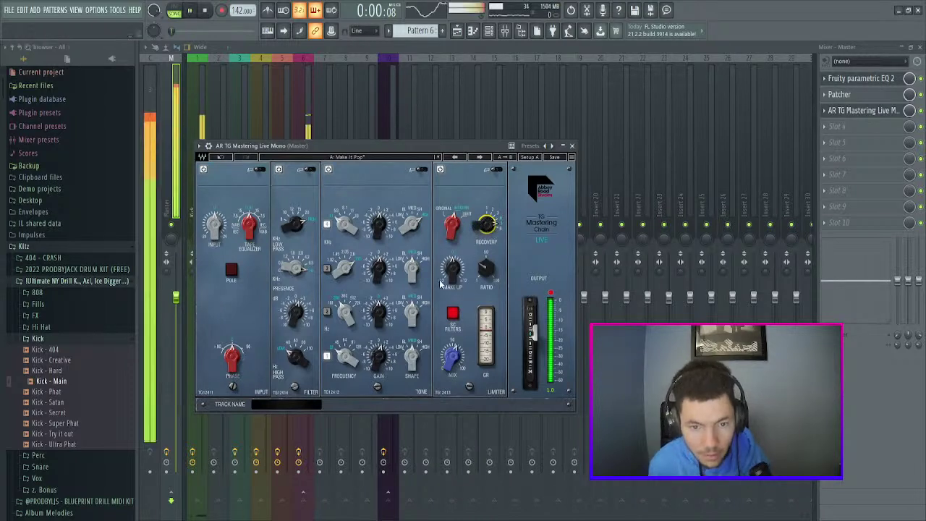
pyautogui.click(573, 147)
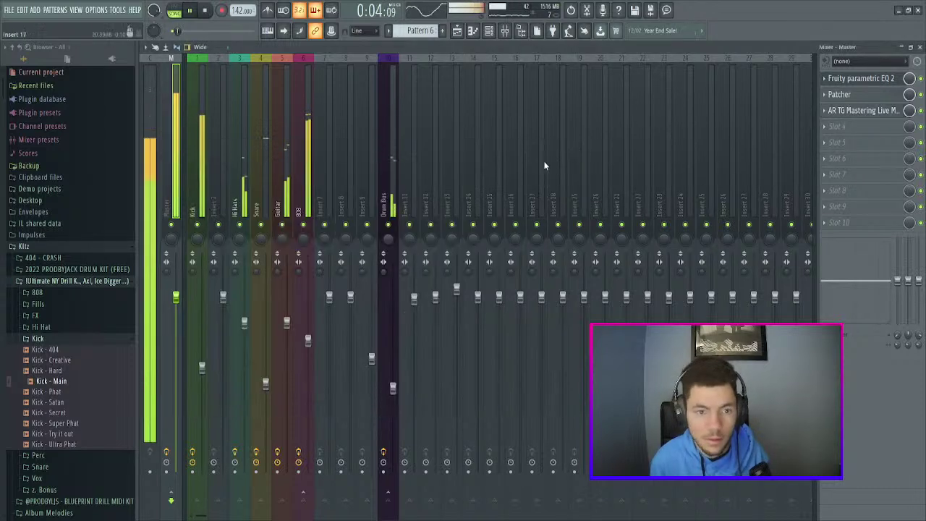
pyautogui.click(306, 146)
pyautogui.press('space')
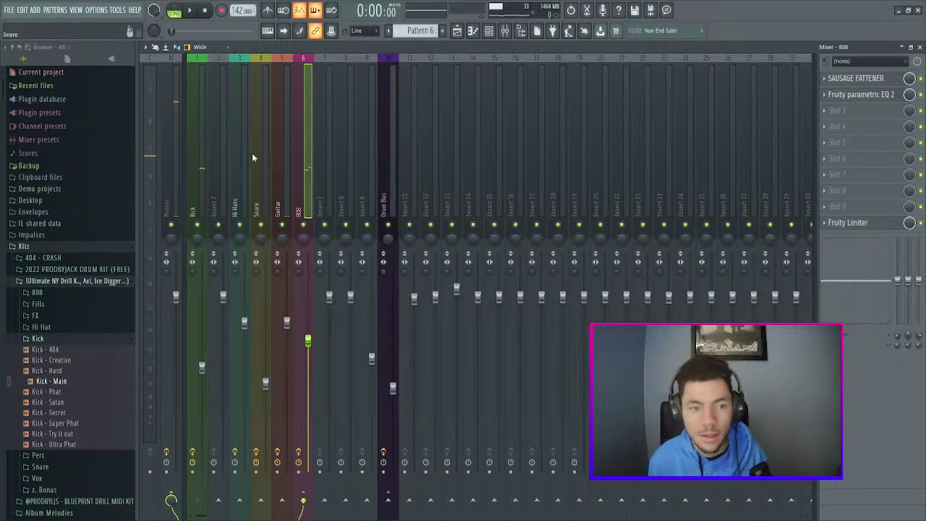
pyautogui.click(199, 141)
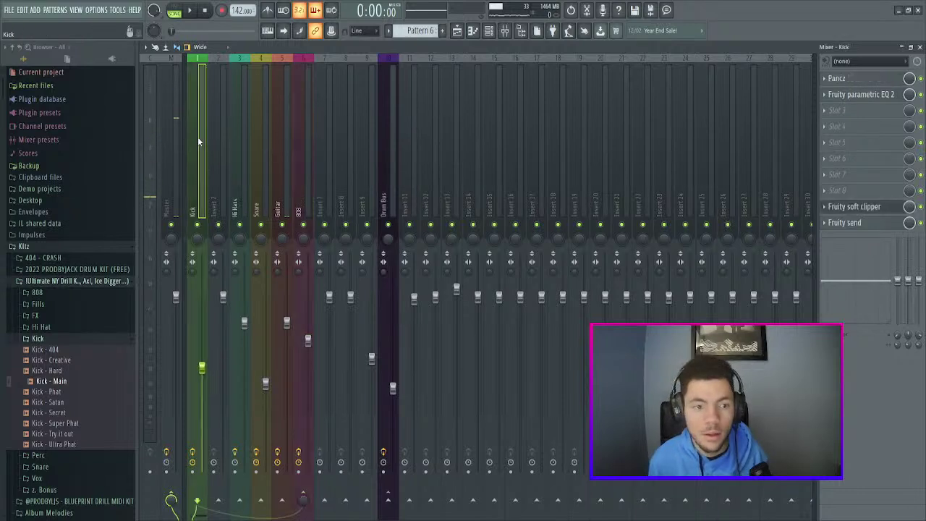
# - Add Fruity parametric EQ to the Master's fourth slot, lower band 2's frequency, boost band 1, set band 2 to 5.6 dB and play the song
pyautogui.click(167, 166)
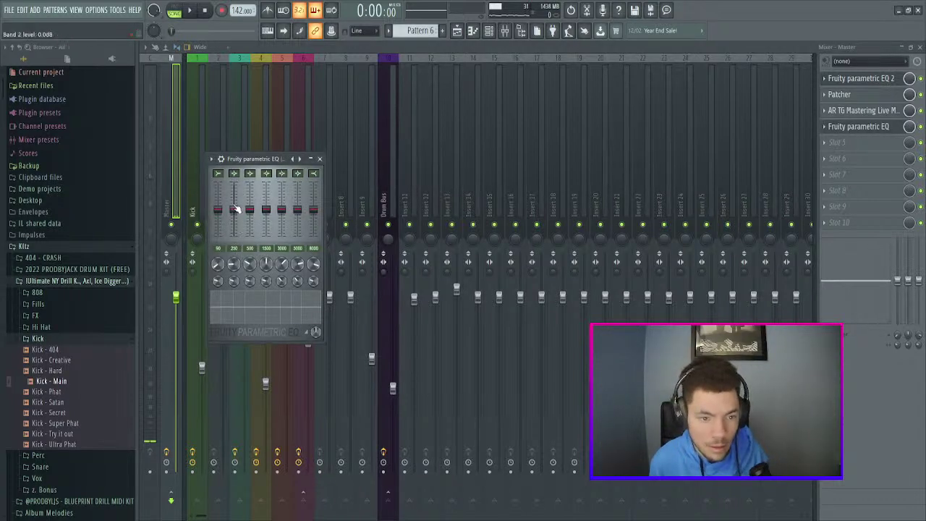
pyautogui.moveTo(234, 263); pyautogui.dragTo(233, 270)
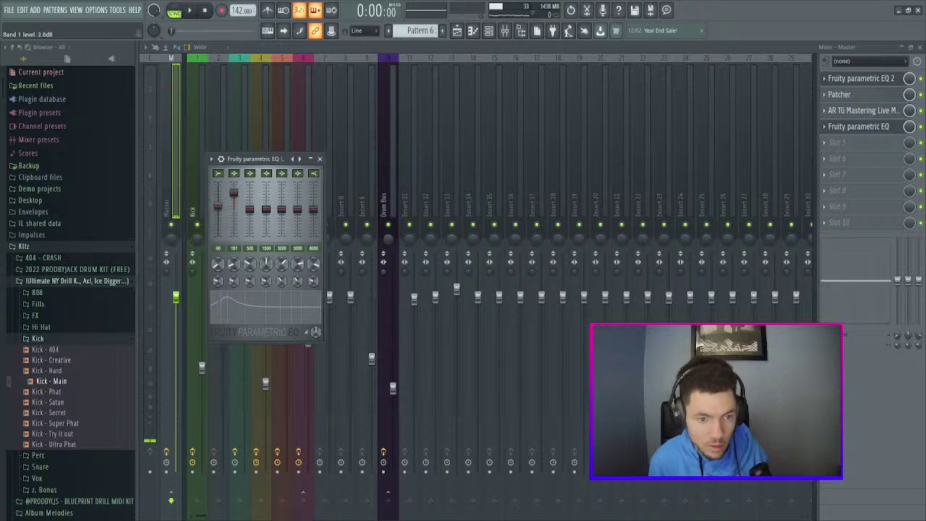
pyautogui.press('space')
pyautogui.press('space')
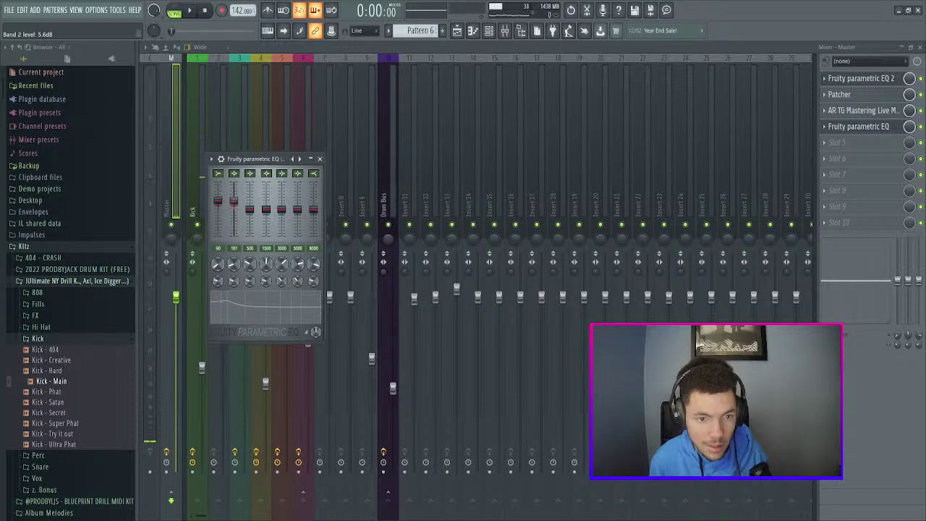
pyautogui.press('space')
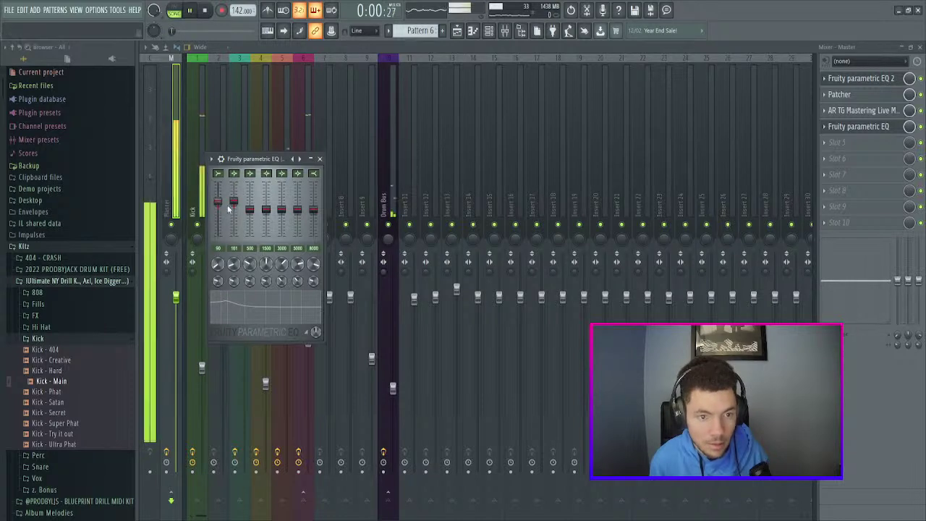
pyautogui.click(200, 112)
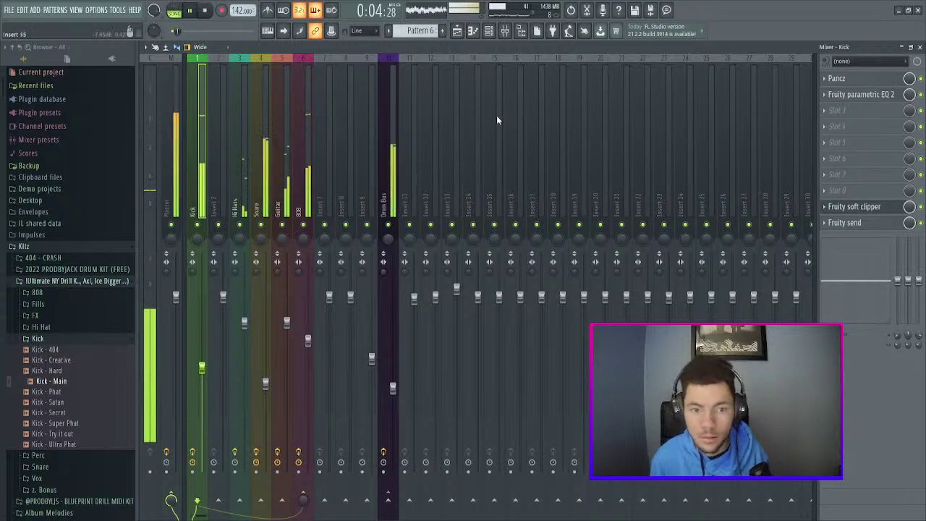
pyautogui.press('space')
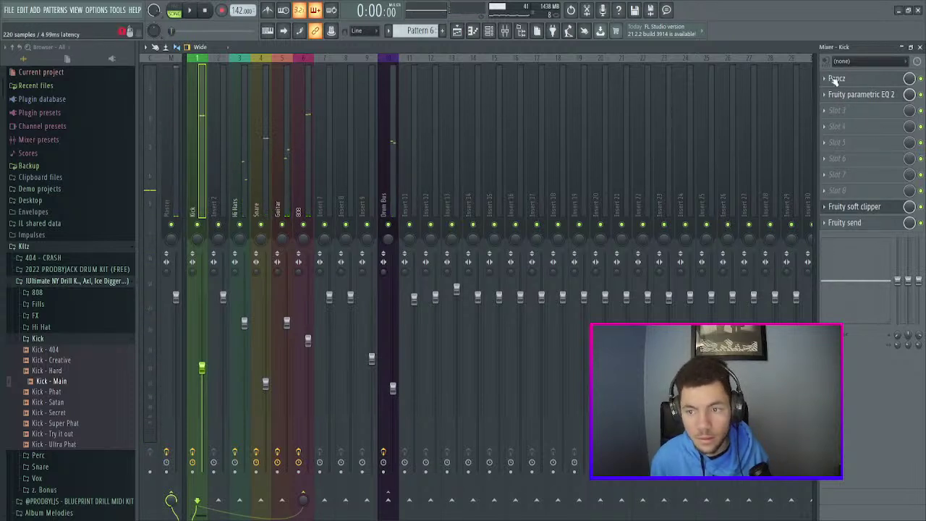
# - Reduce the band 1 boost and set band 2 to 3.4 dB in the Master's Fruity parametric EQ while auditioning the song
pyautogui.click(175, 129)
pyautogui.click(854, 126)
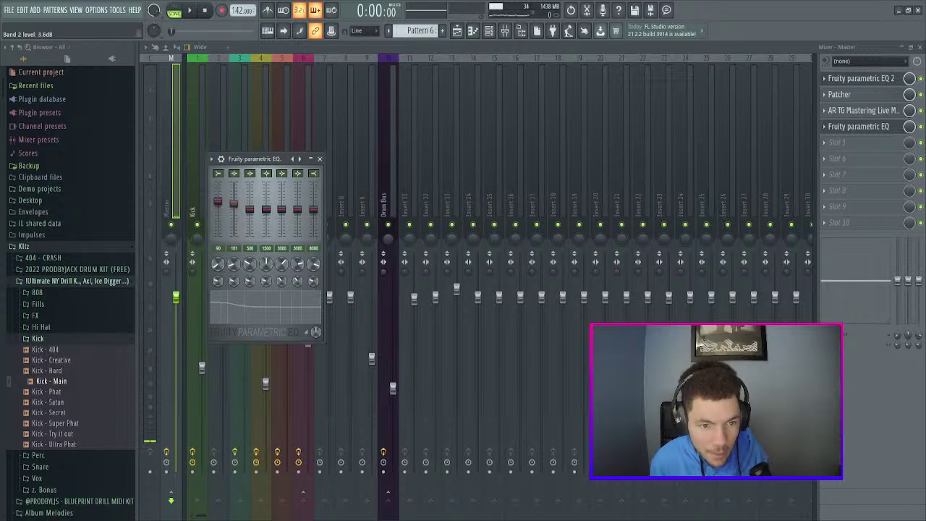
pyautogui.press('space')
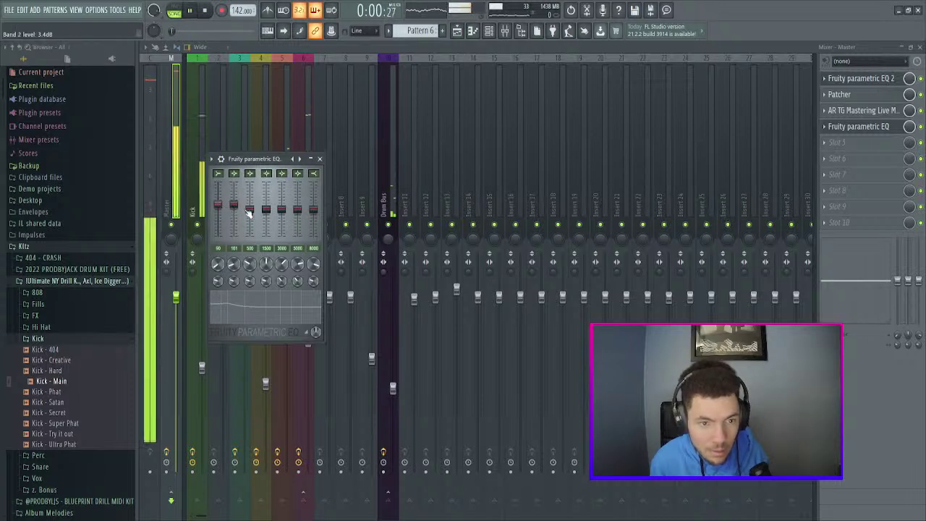
pyautogui.click(320, 158)
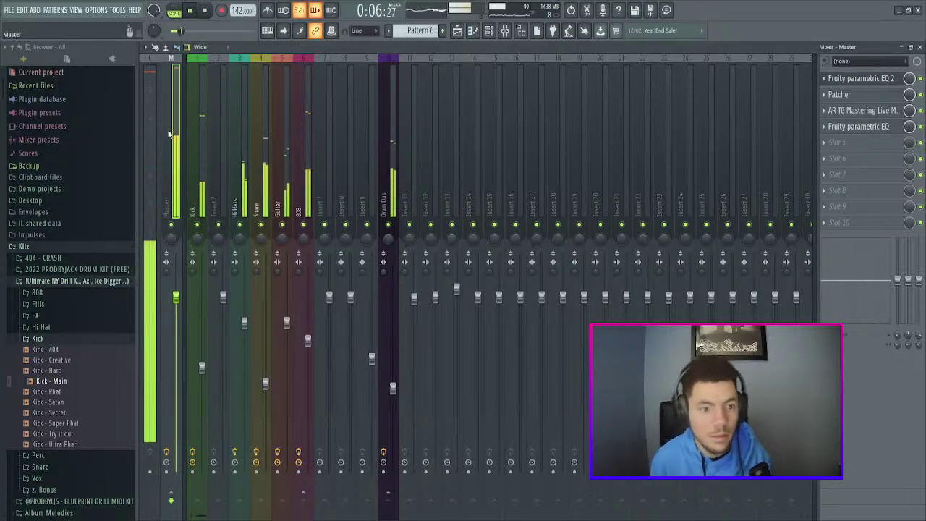
pyautogui.press('space')
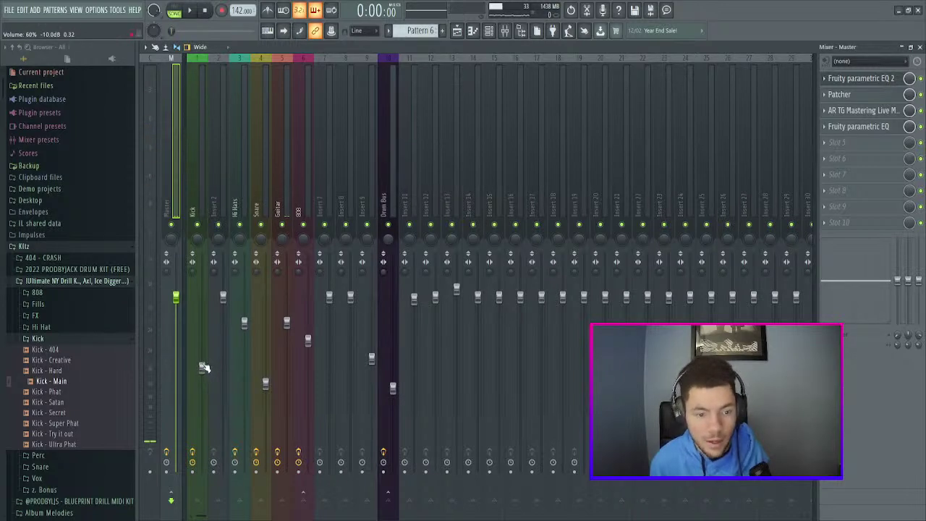
# - Lower the Kick, Hi Hats (75%), Snare, Guitar, 808 and Drum Bus (38%) faders, and play the song to check the Master level
pyautogui.click(203, 368)
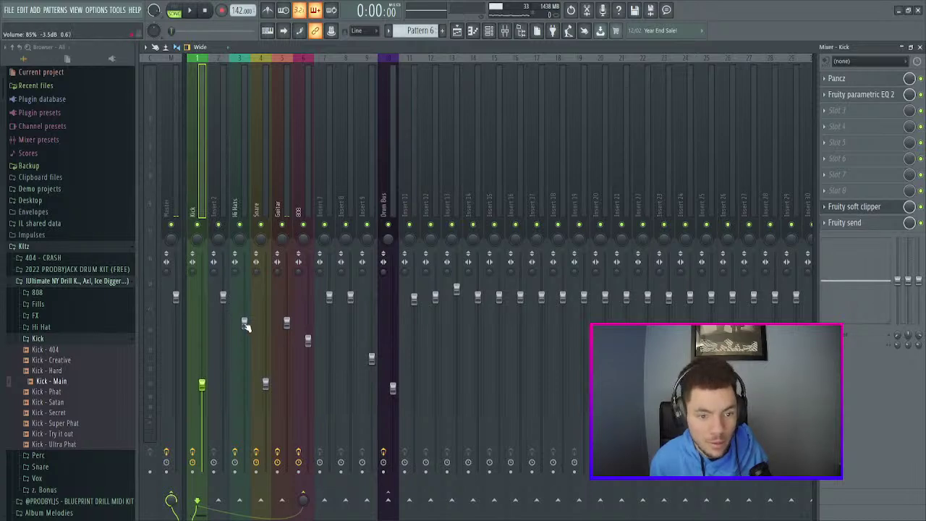
pyautogui.moveTo(246, 325); pyautogui.dragTo(246, 341)
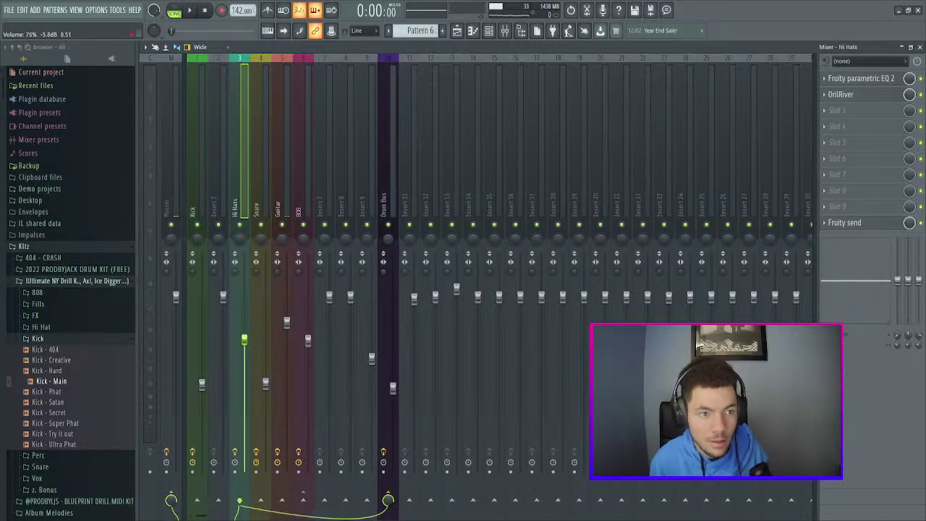
pyautogui.moveTo(266, 383); pyautogui.dragTo(266, 396)
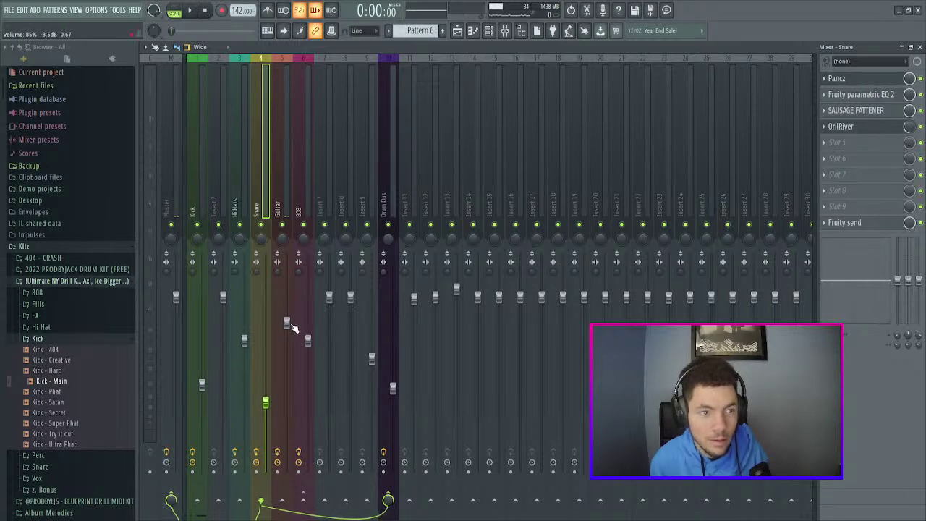
pyautogui.moveTo(291, 325); pyautogui.dragTo(292, 336)
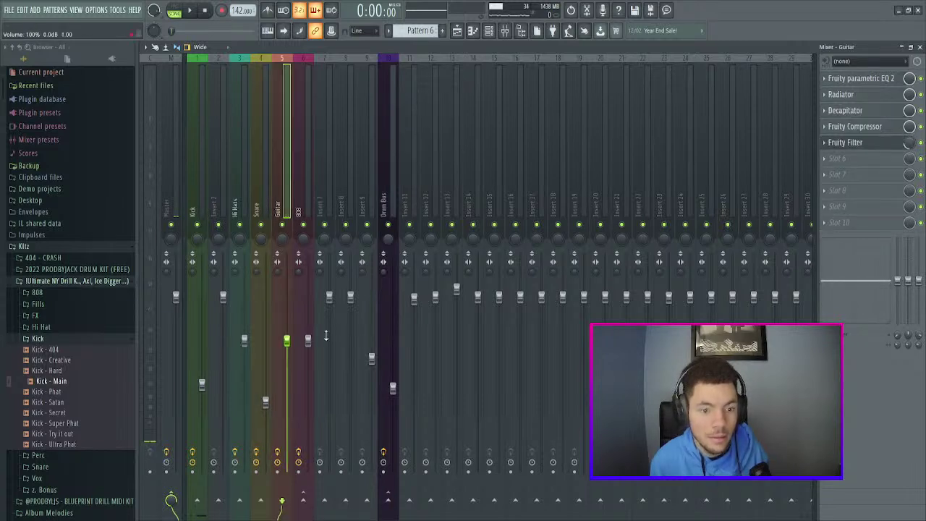
pyautogui.click(309, 341)
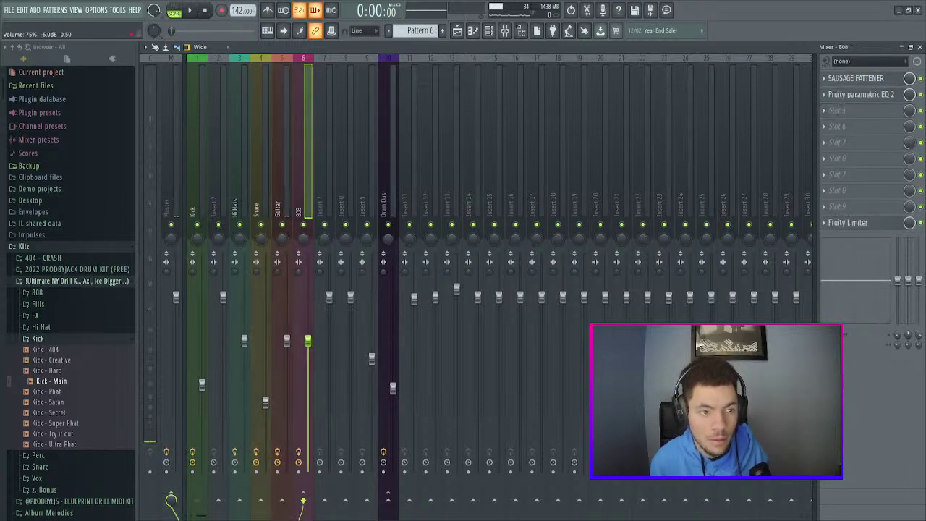
pyautogui.click(393, 389)
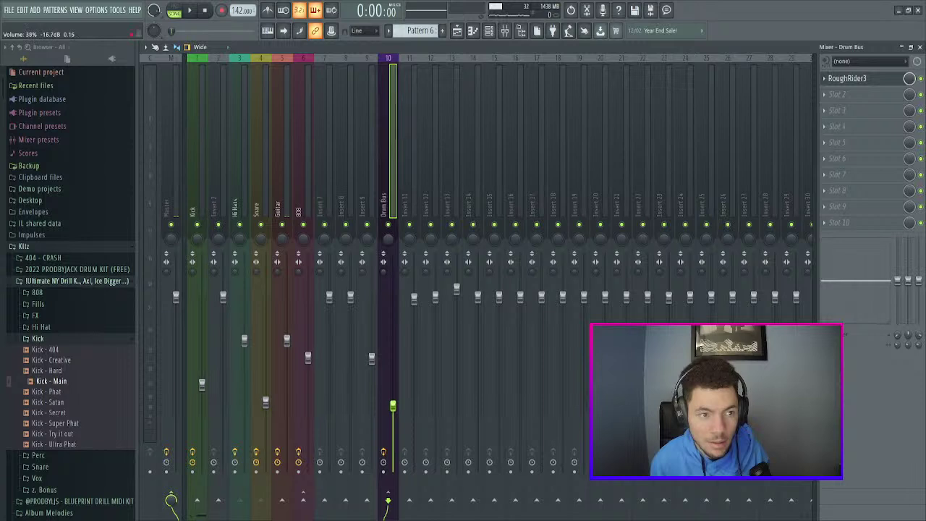
pyautogui.press('space')
pyautogui.click(173, 157)
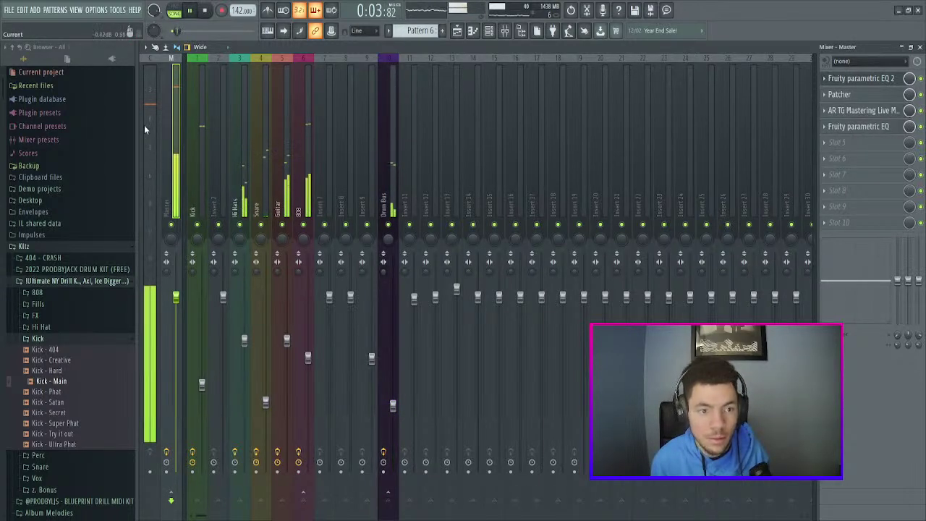
pyautogui.click(150, 137)
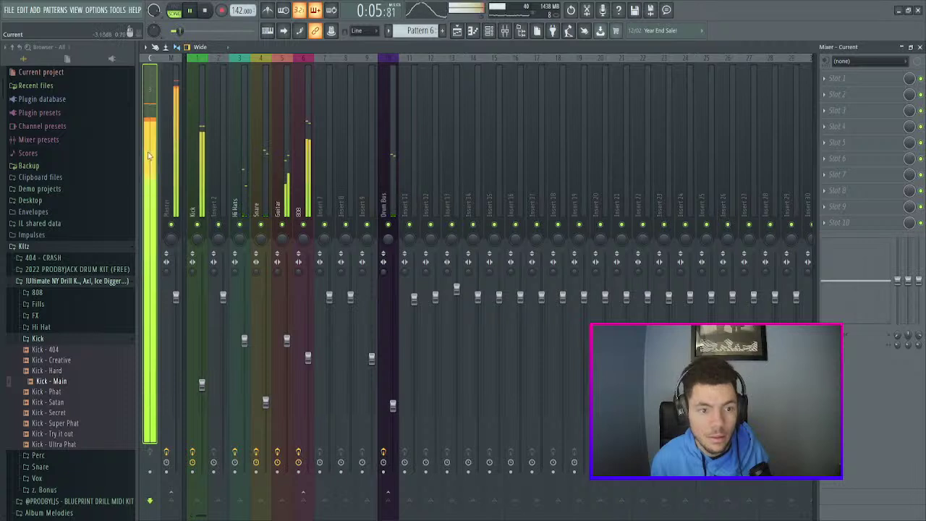
pyautogui.press('space')
# - Add Fruity soft clipper to the last effect slot of the Master track and play the song
pyautogui.click(171, 112)
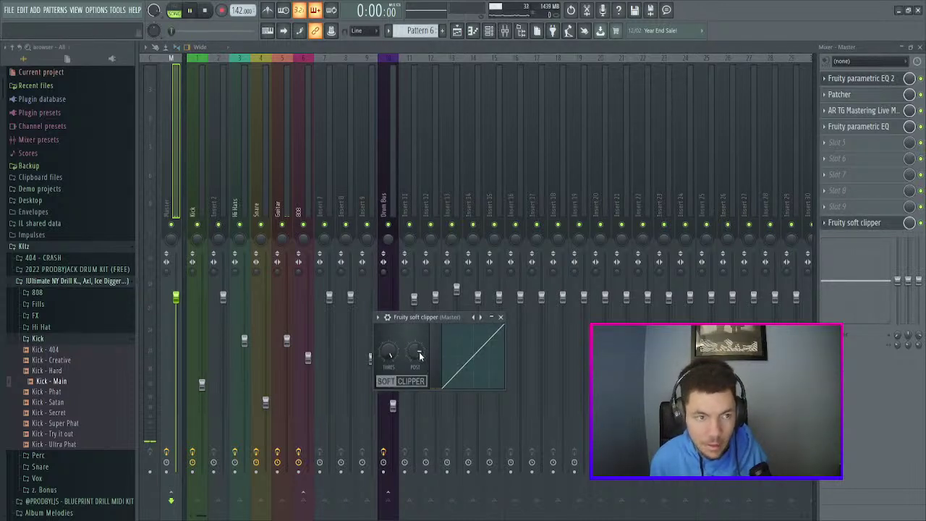
pyautogui.press('space')
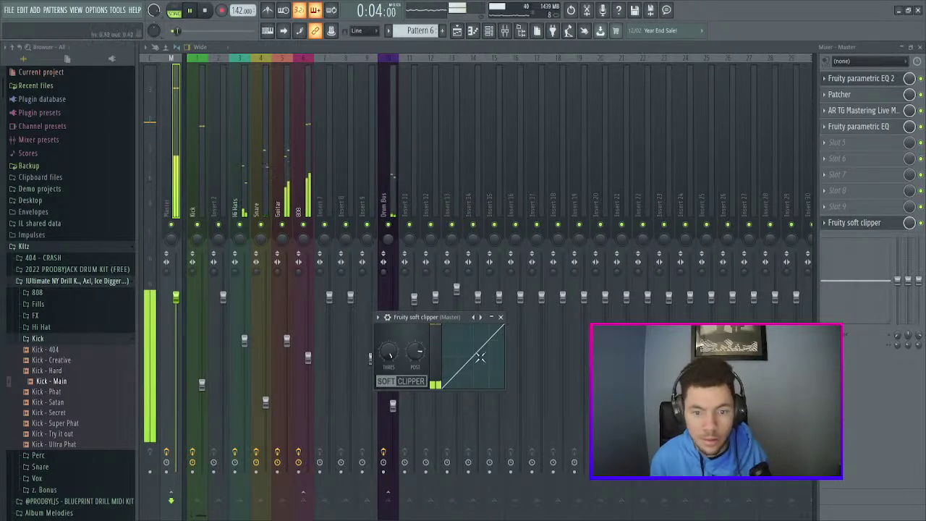
pyautogui.click(500, 317)
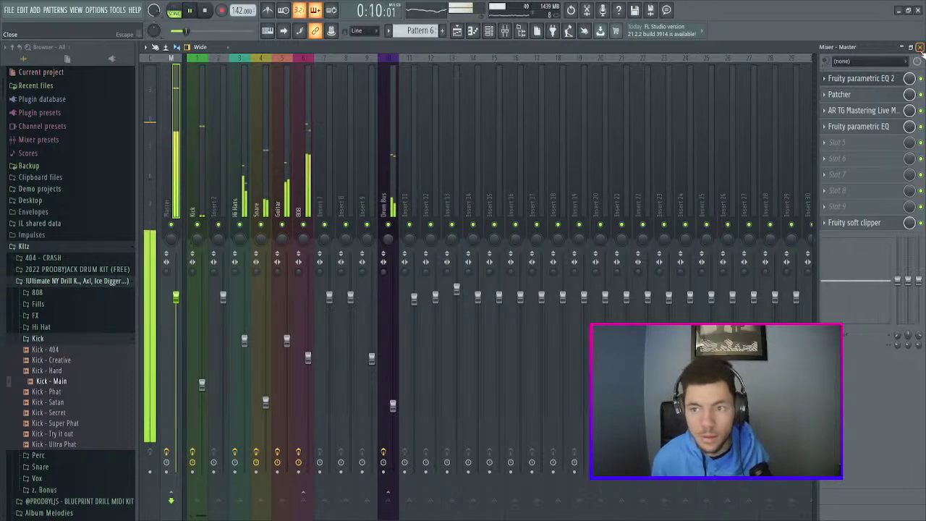
# - Select the 808 mixer track, open the 808 - Ice channel's sampler settings to examine them, and stop playback
pyautogui.click(304, 167)
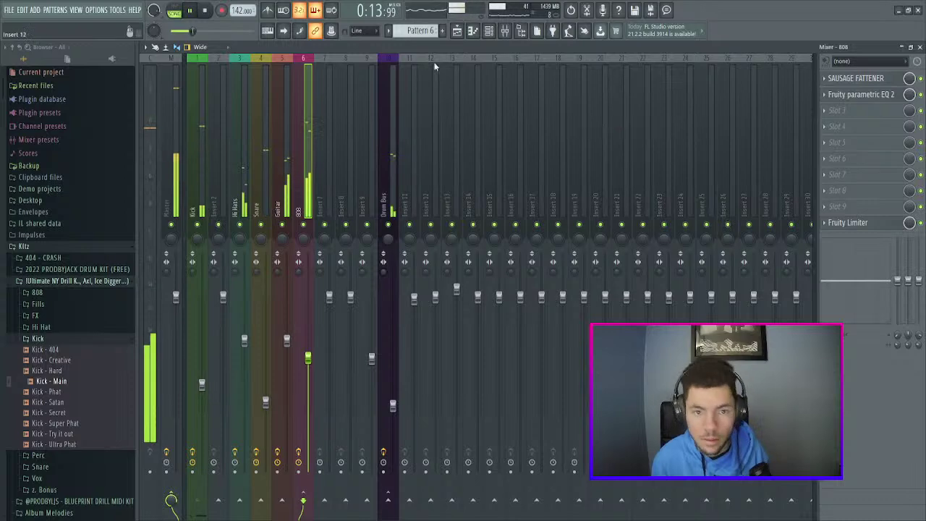
pyautogui.click(489, 31)
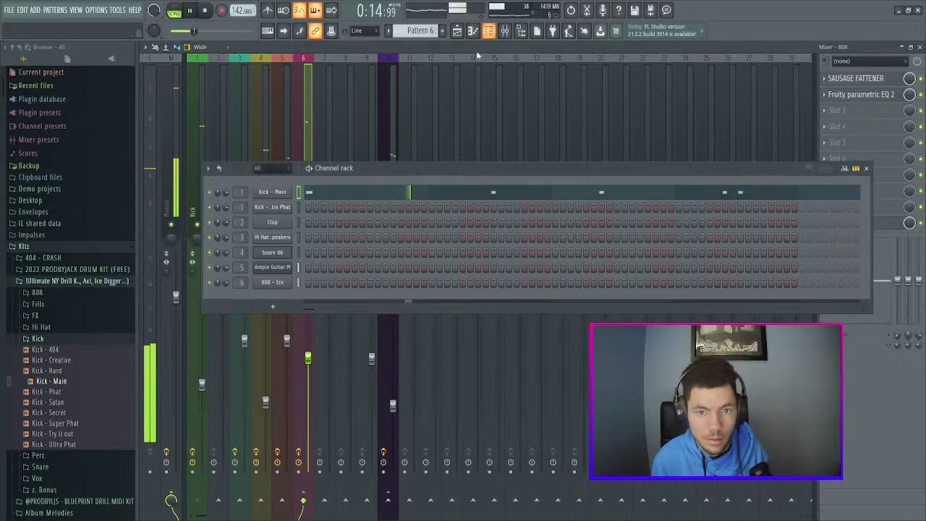
pyautogui.click(270, 283)
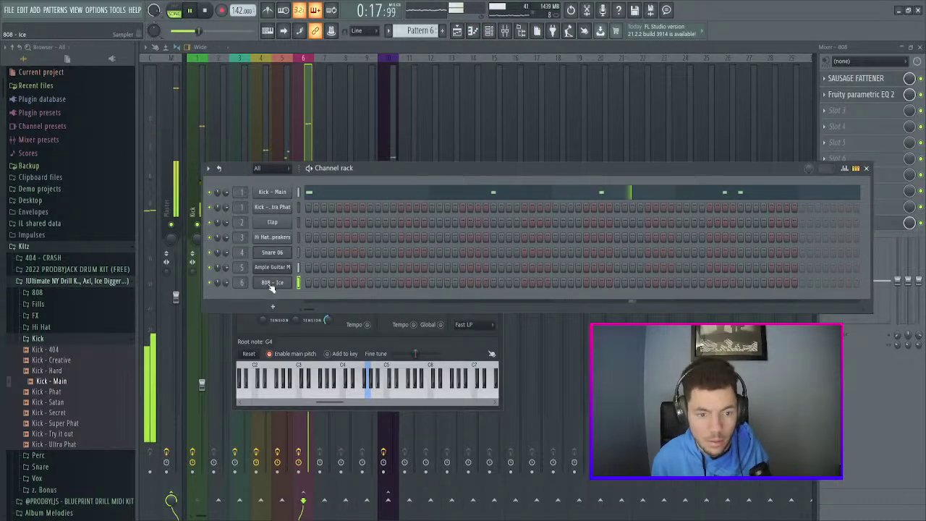
pyautogui.press('space')
pyautogui.press('F9')
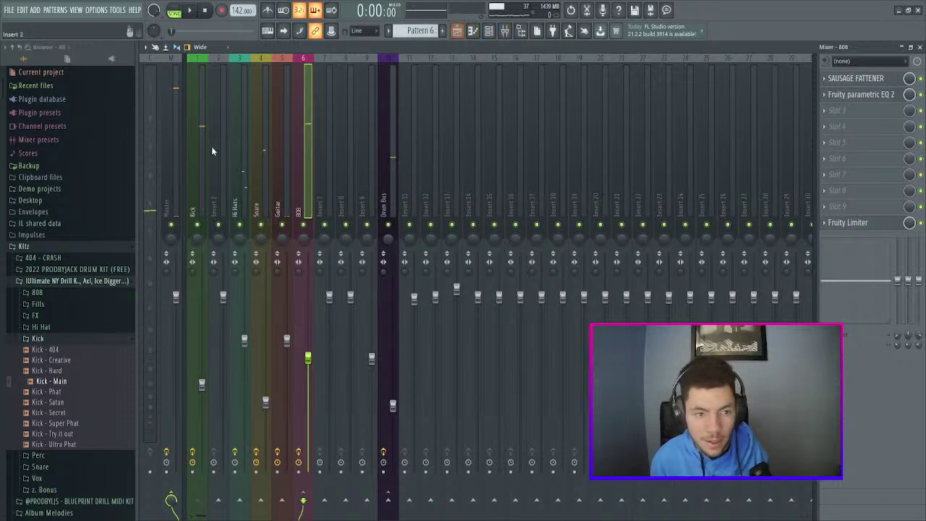
# - Solo Track 5 with the 808 pattern in the Playlist and return to the 808 mixer track
pyautogui.click(170, 138)
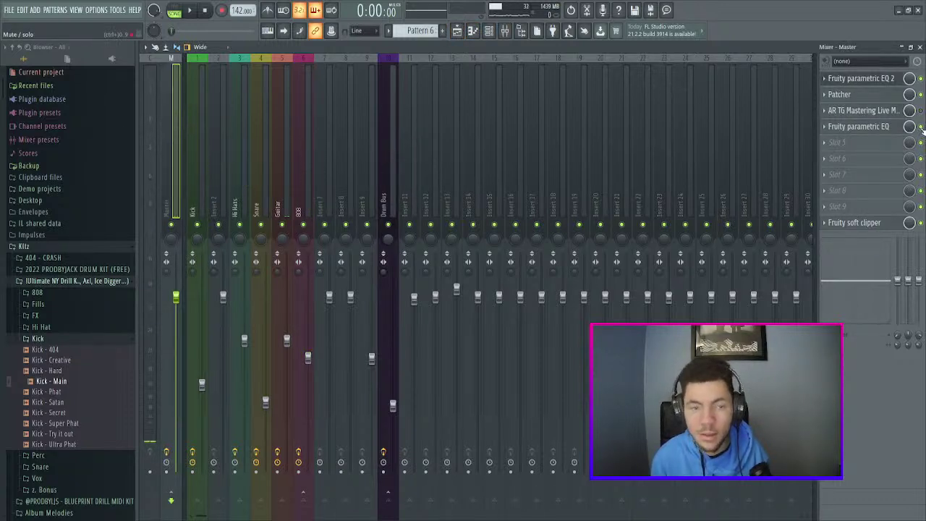
pyautogui.click(294, 153)
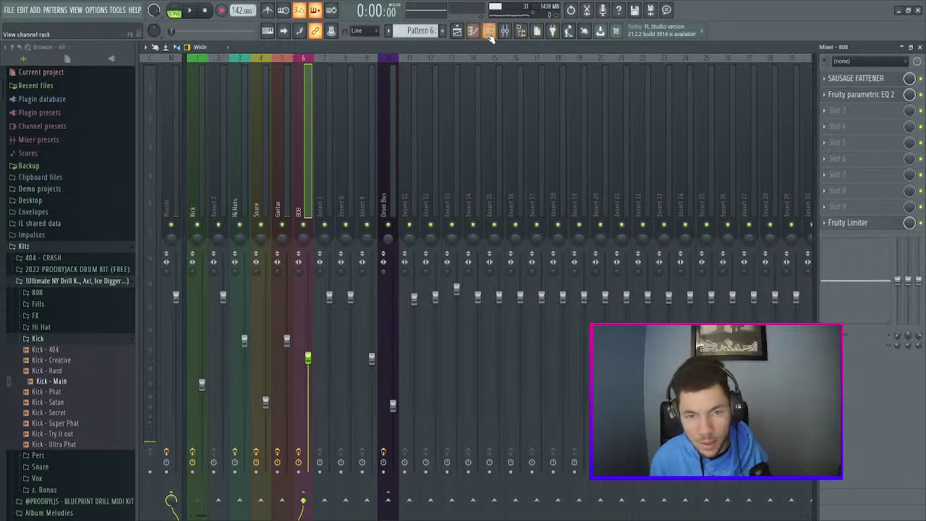
pyautogui.press('F6')
pyautogui.press('F5')
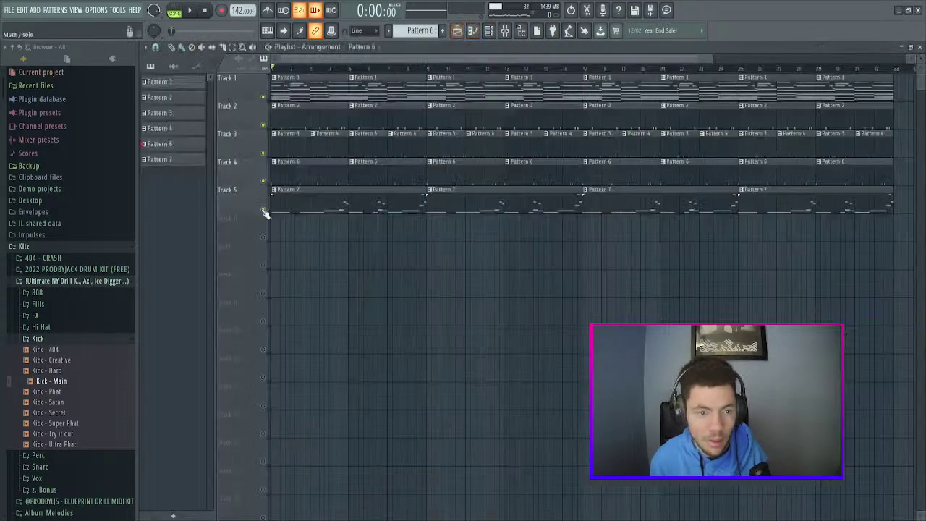
pyautogui.rightClick(262, 210)
pyautogui.click(518, 30)
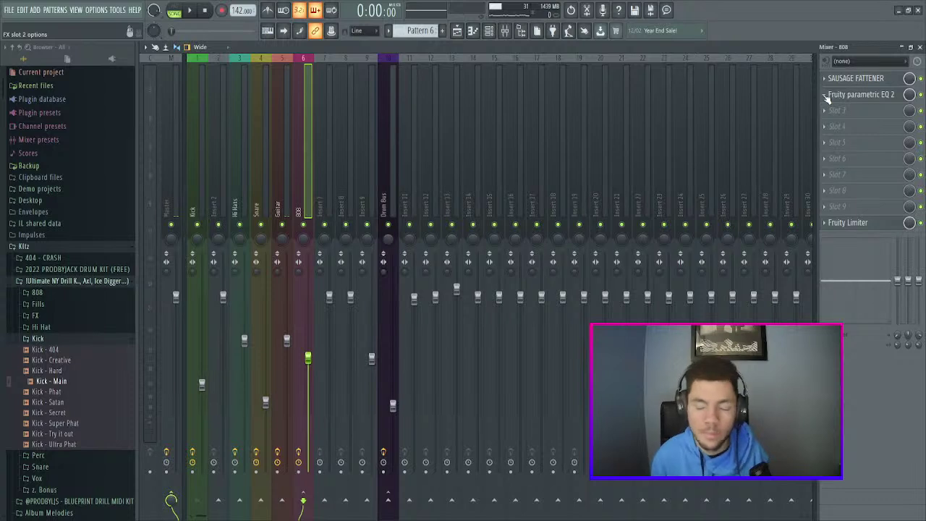
# - Add Harmonics Analog Saturation Processor to the 808's second effect slot, load the Bass Thick! preset and play the 808
pyautogui.scroll(-1, 849, 95)
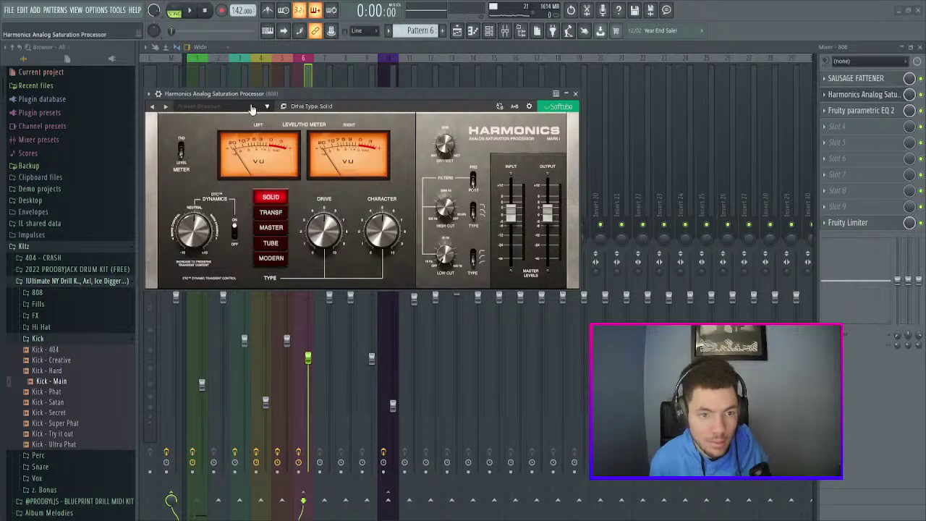
pyautogui.click(253, 107)
pyautogui.moveTo(257, 123)
pyautogui.moveTo(336, 118)
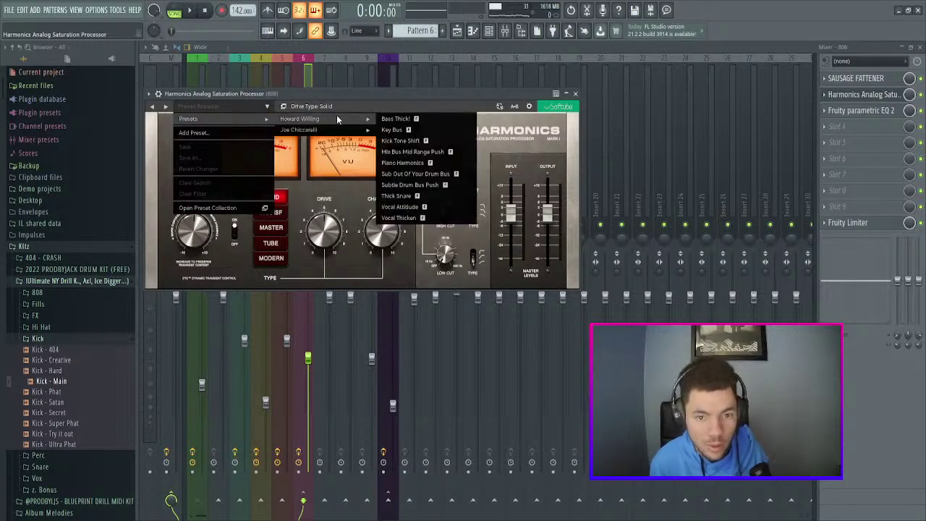
pyautogui.click(397, 119)
pyautogui.click(199, 10)
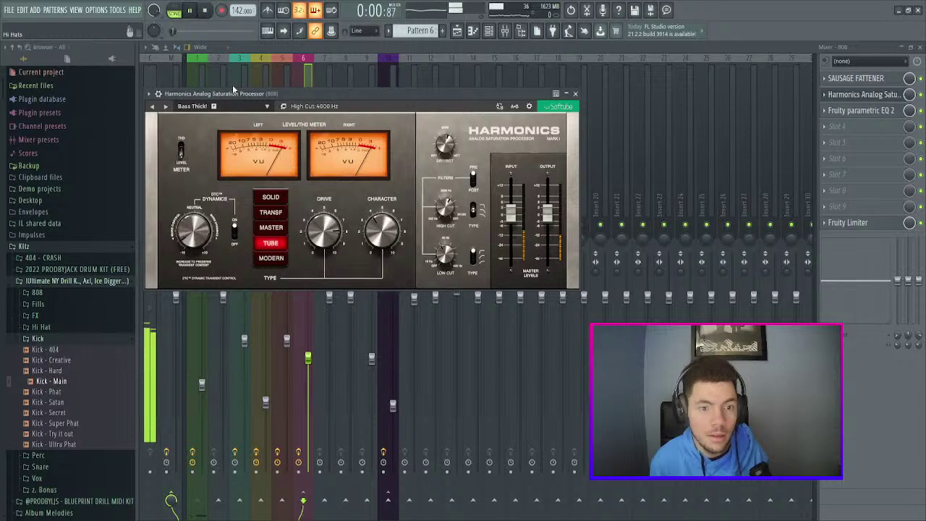
# - Compare the 808 with Harmonics bypassed and enabled, reopen the plugin and stop playback
pyautogui.click(267, 106)
pyautogui.click(267, 106)
pyautogui.press('Escape')
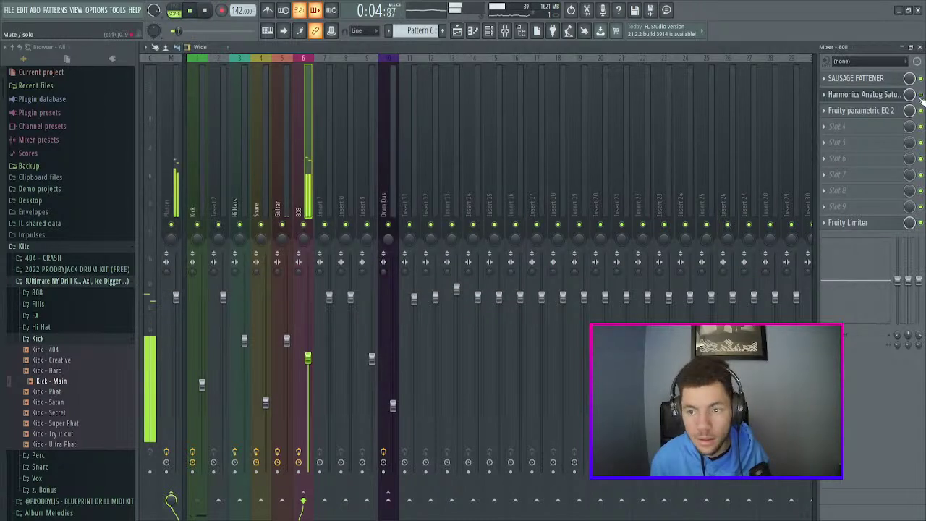
pyautogui.click(865, 94)
pyautogui.click(863, 97)
pyautogui.click(863, 97)
pyautogui.press('space')
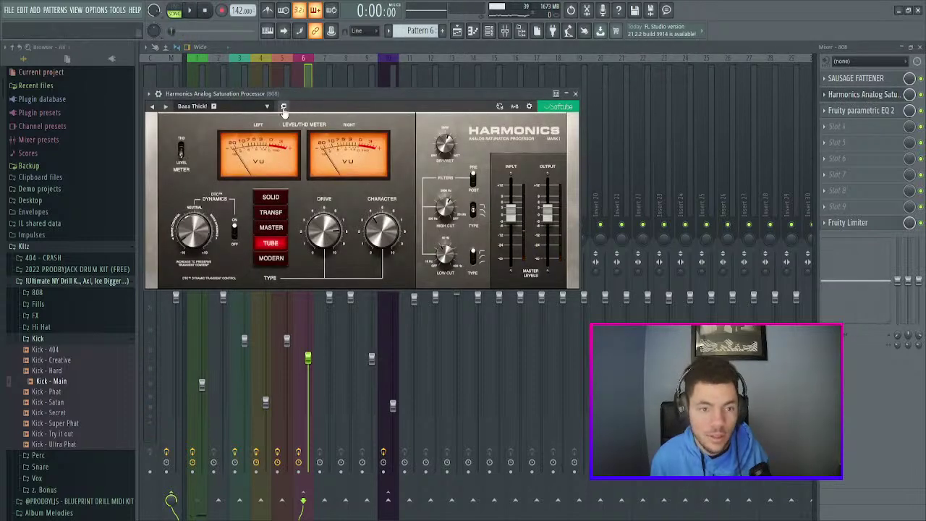
# - Load the Bass Enhance preset in the 808's Harmonics plugin and play the 808
pyautogui.click(257, 106)
pyautogui.moveTo(259, 120)
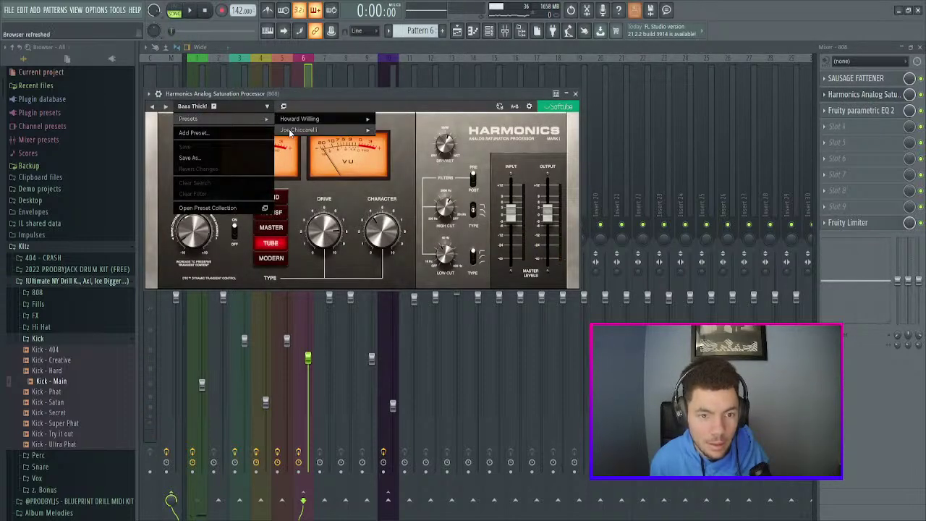
pyautogui.moveTo(318, 130)
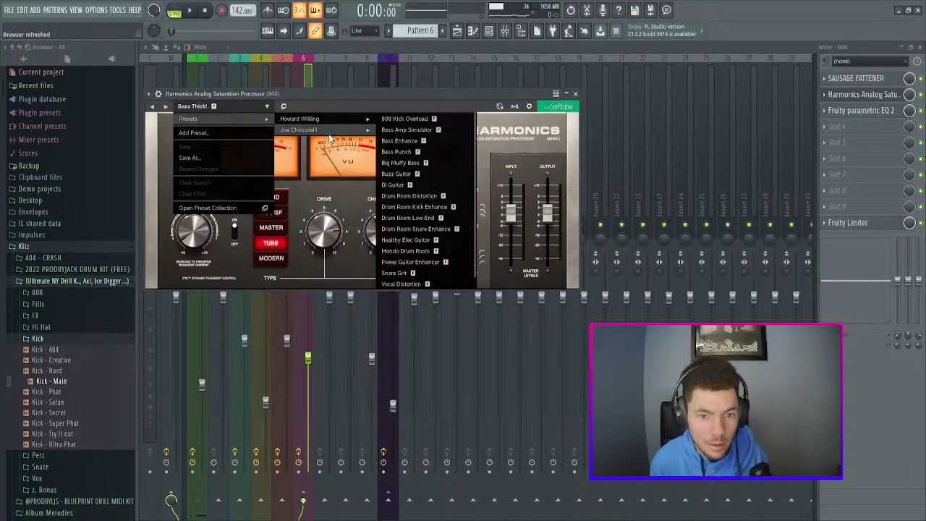
pyautogui.click(413, 142)
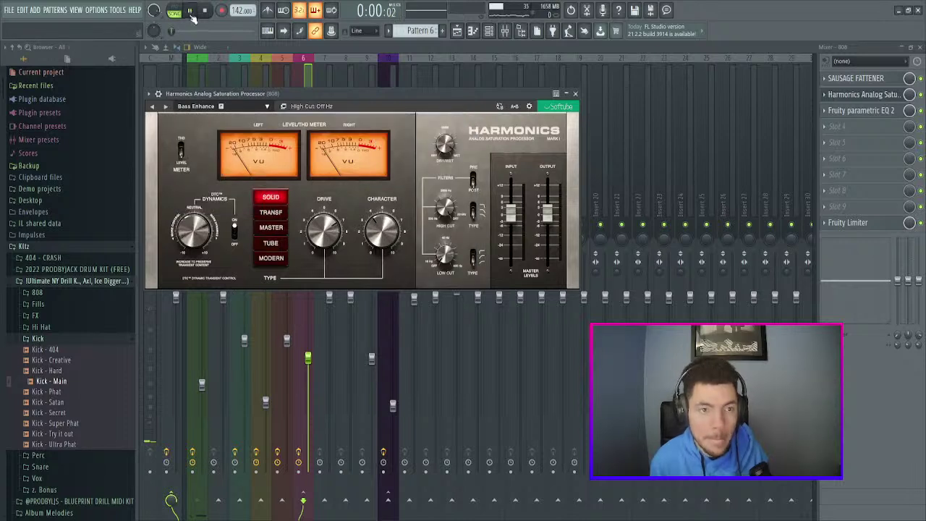
pyautogui.press('space')
# - Try the Bass Amp Simulator preset in the 808's Harmonics plugin during playback
pyautogui.click(267, 108)
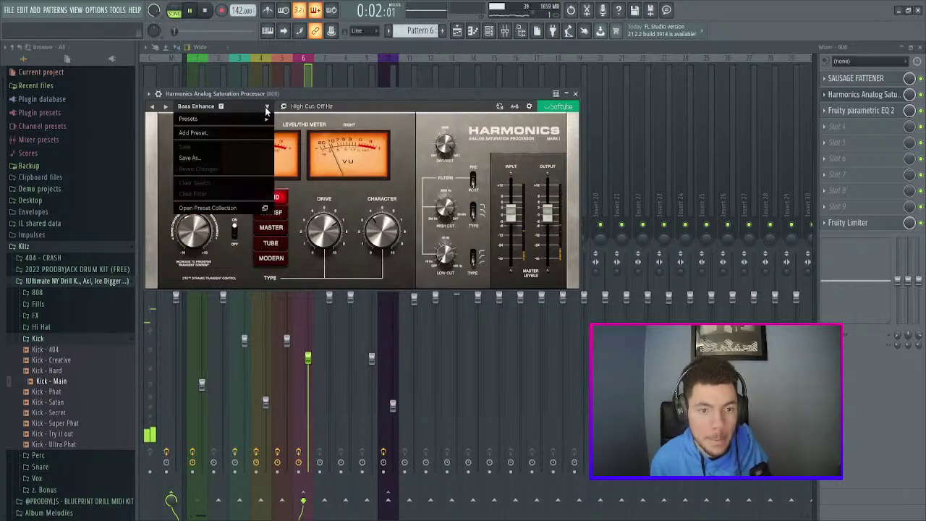
pyautogui.moveTo(258, 120)
pyautogui.moveTo(345, 119)
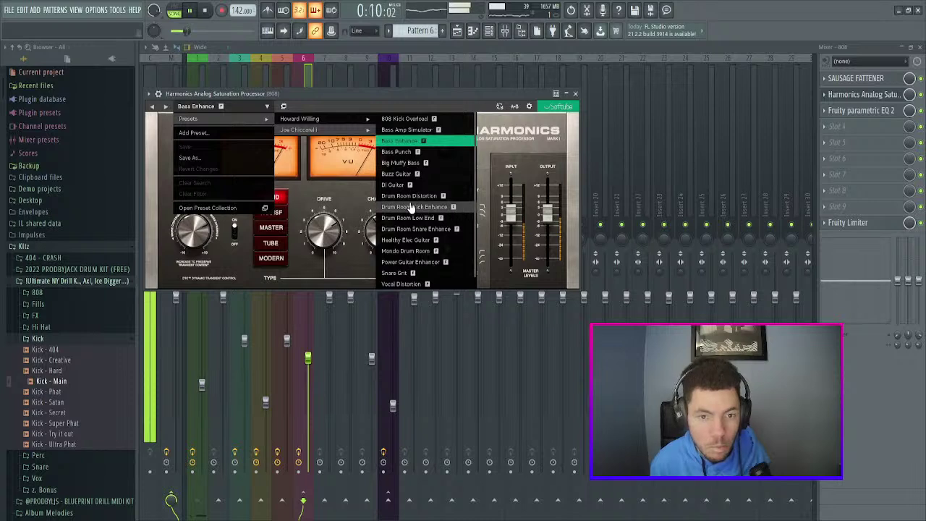
pyautogui.click(409, 130)
# - Switch Harmonics back to the Bass Enhance preset, close the plugin and stop playback
pyautogui.click(267, 106)
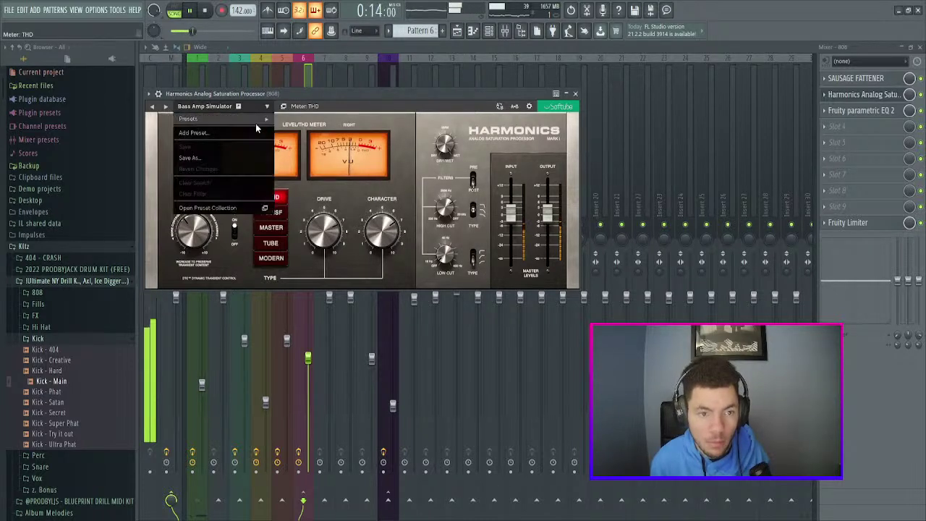
pyautogui.moveTo(255, 118)
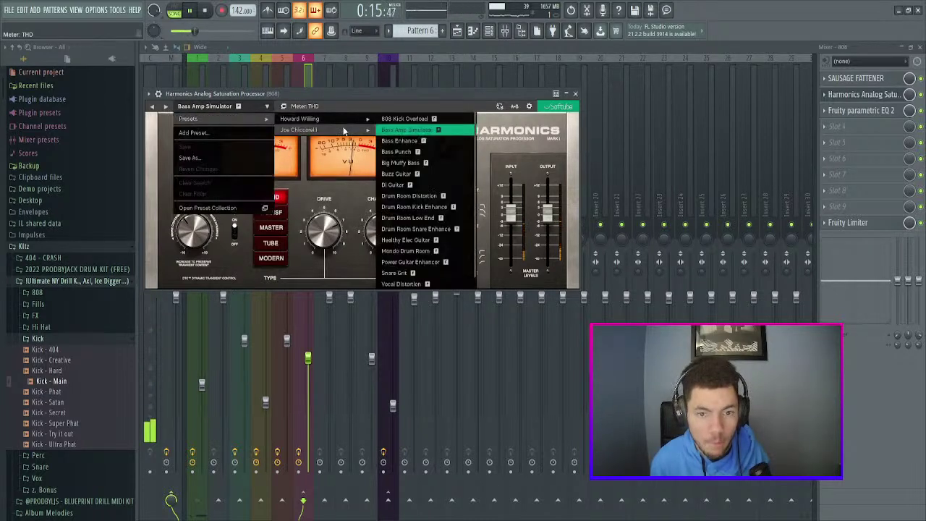
pyautogui.click(400, 140)
pyautogui.click(577, 95)
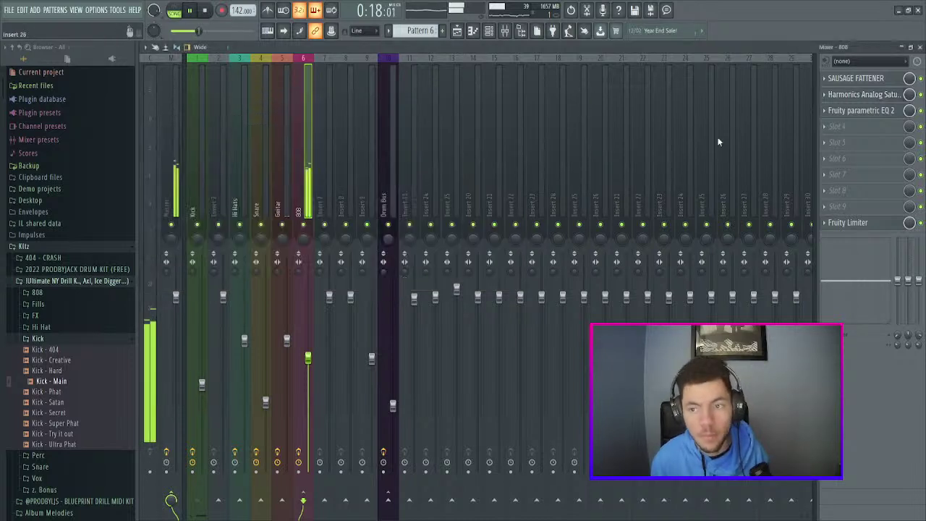
pyautogui.press('space')
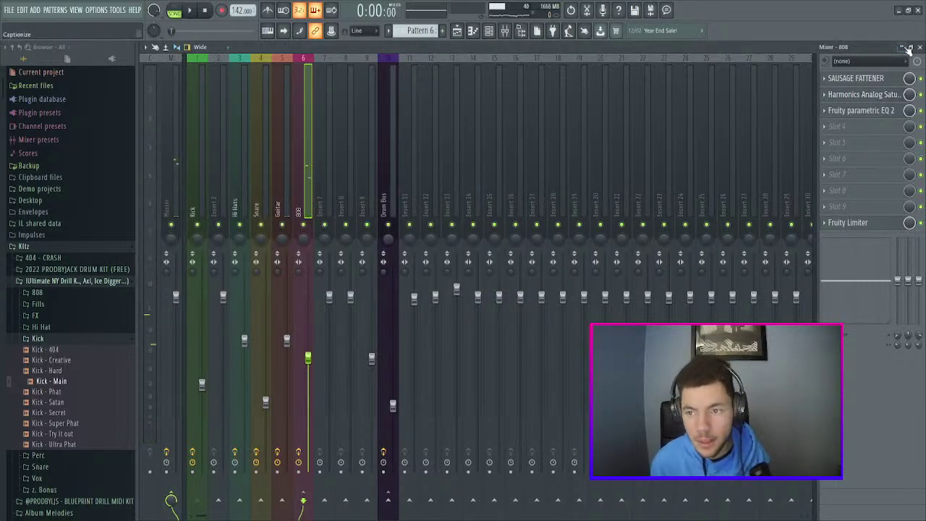
# - Boost band 3 and lower its frequency in the 808's Fruity parametric EQ 2, audition it, close the EQ and stop
pyautogui.click(861, 110)
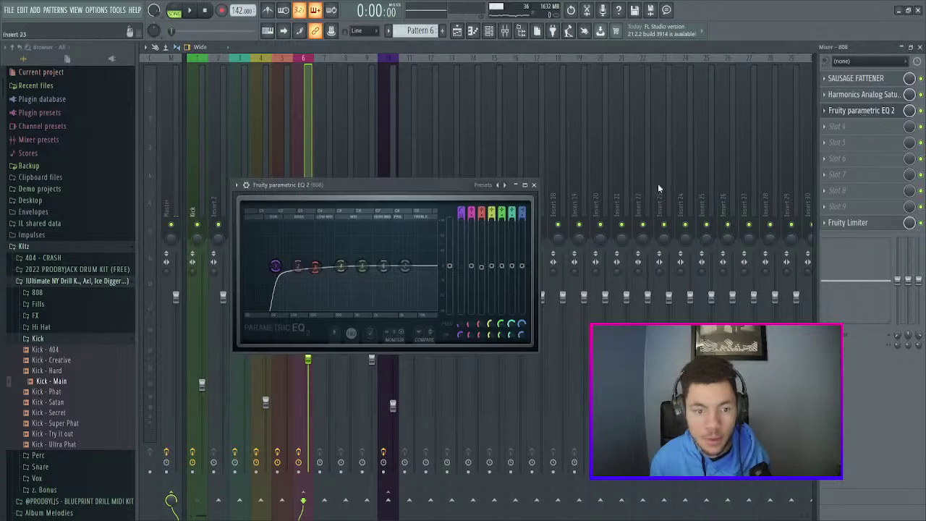
pyautogui.moveTo(316, 269)
pyautogui.mouseDown()
pyautogui.moveTo(319, 260)
pyautogui.moveTo(299, 255)
pyautogui.moveTo(302, 263)
pyautogui.moveTo(307, 257)
pyautogui.mouseUp()
pyautogui.press('space')
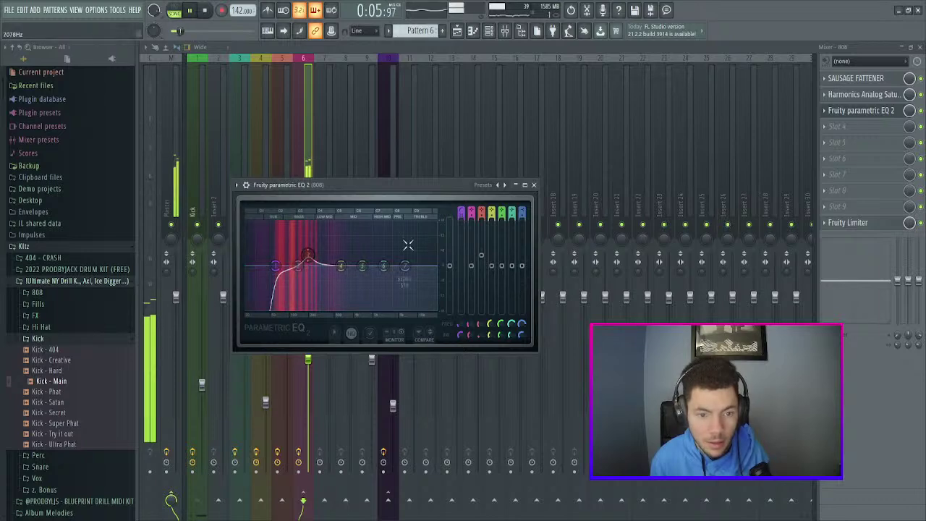
pyautogui.press('F5')
pyautogui.click(534, 185)
pyautogui.press('space')
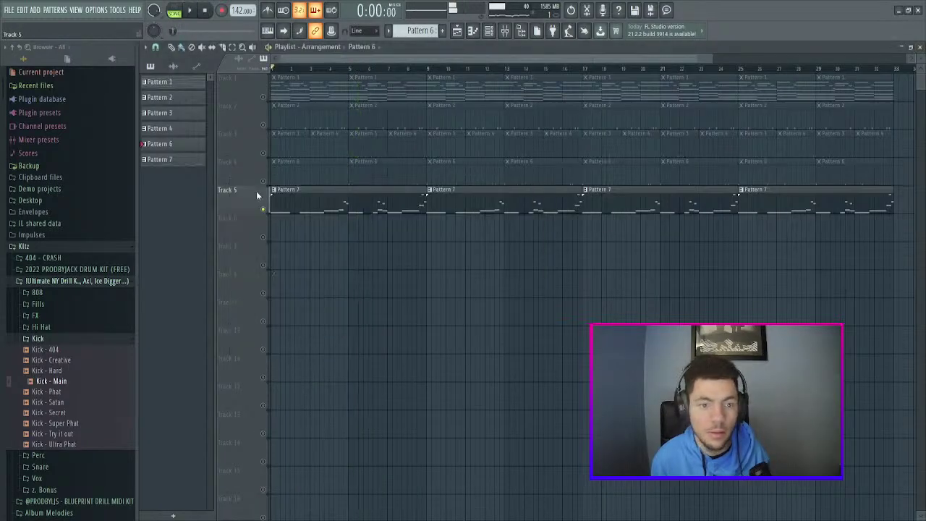
# - Unmute Tracks 4, 3, 2 and 1 in the Playlist one after another while the song plays
pyautogui.click(264, 181)
pyautogui.press('space')
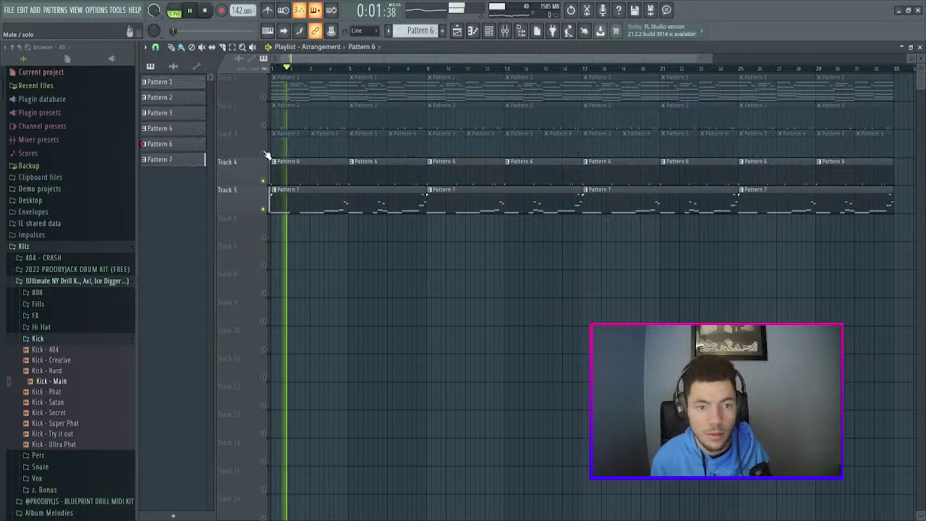
pyautogui.click(263, 152)
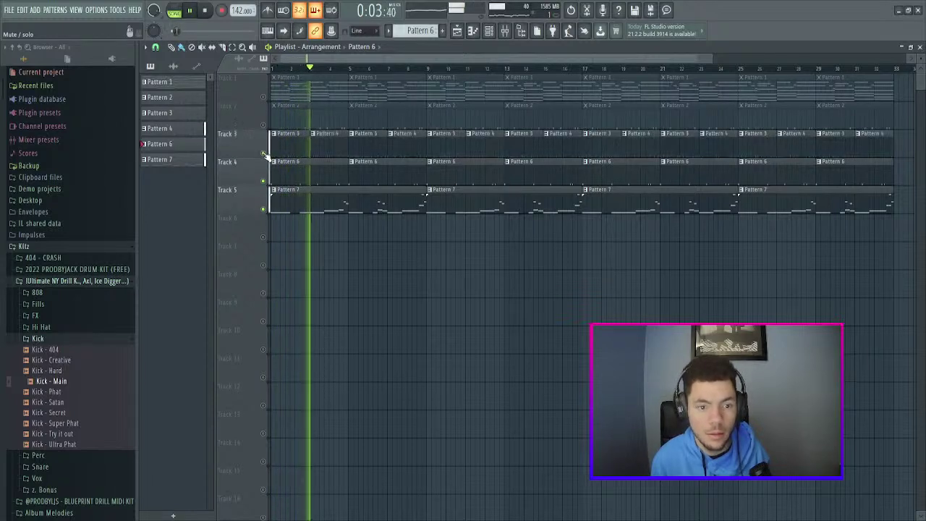
pyautogui.click(263, 125)
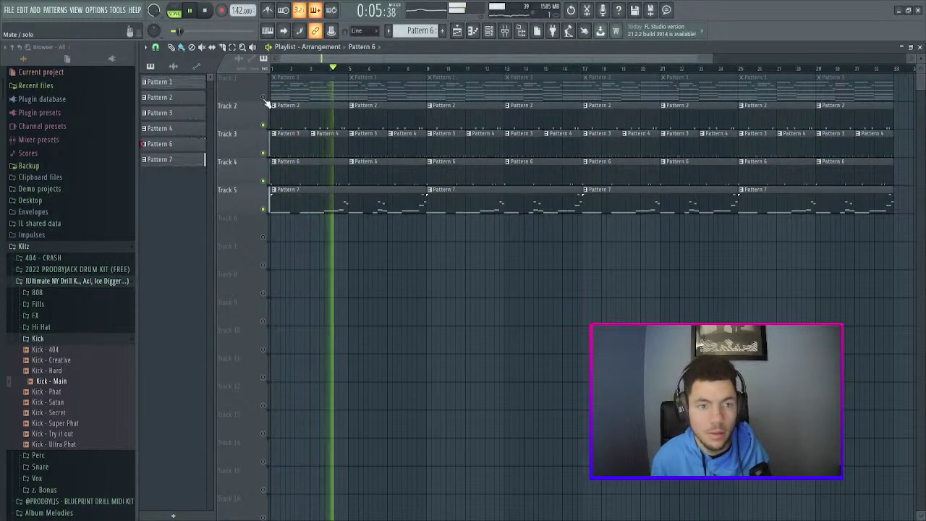
pyautogui.click(263, 97)
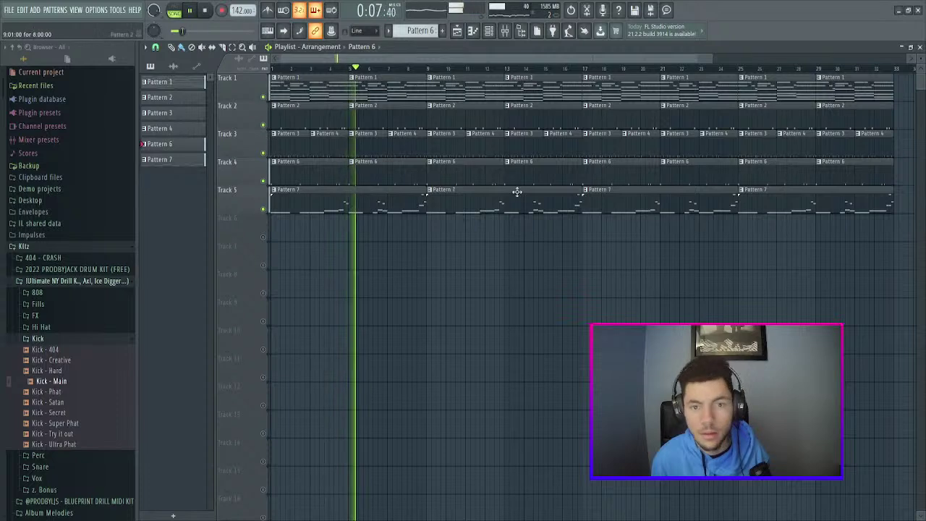
# - Restart the song, check the track levels in the mixer and select the Kick track
pyautogui.click(204, 11)
pyautogui.press('space')
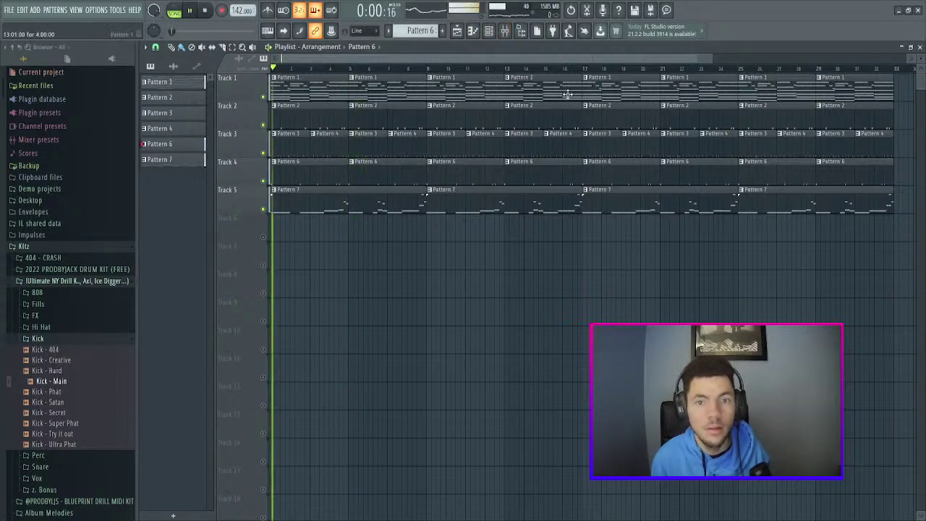
pyautogui.click(504, 30)
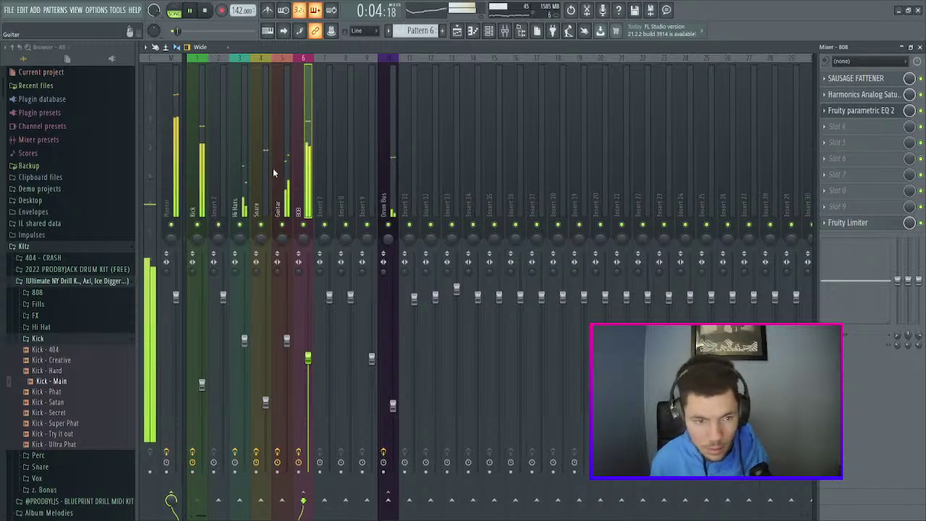
pyautogui.click(201, 141)
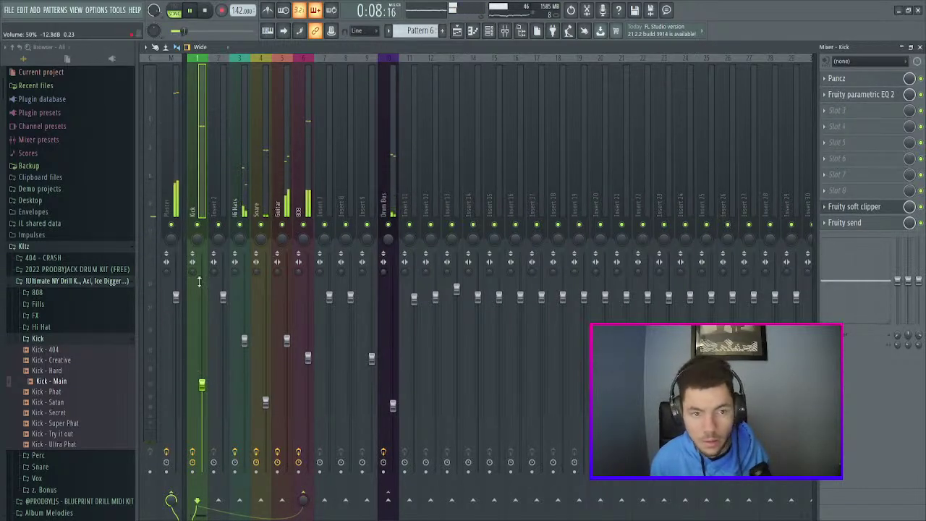
# - Solo the Kick - Main channel, switch to pattern mode, play Pattern 6 and check the Kick mixer track
pyautogui.click(489, 30)
pyautogui.press('space')
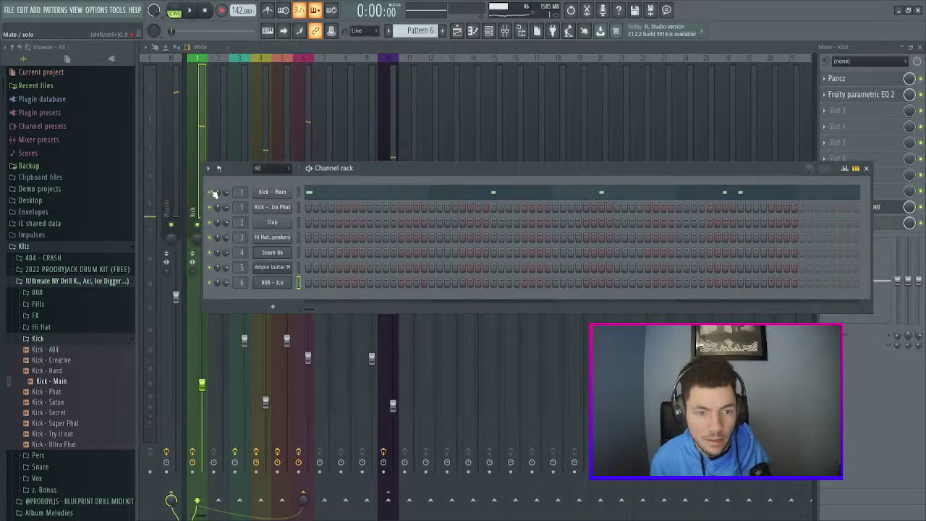
pyautogui.click(178, 10)
pyautogui.press('space')
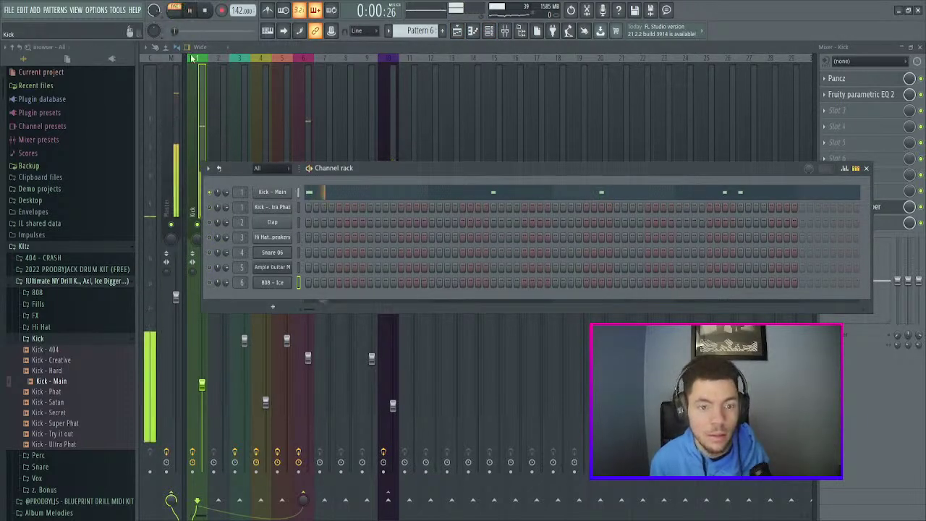
pyautogui.click(202, 118)
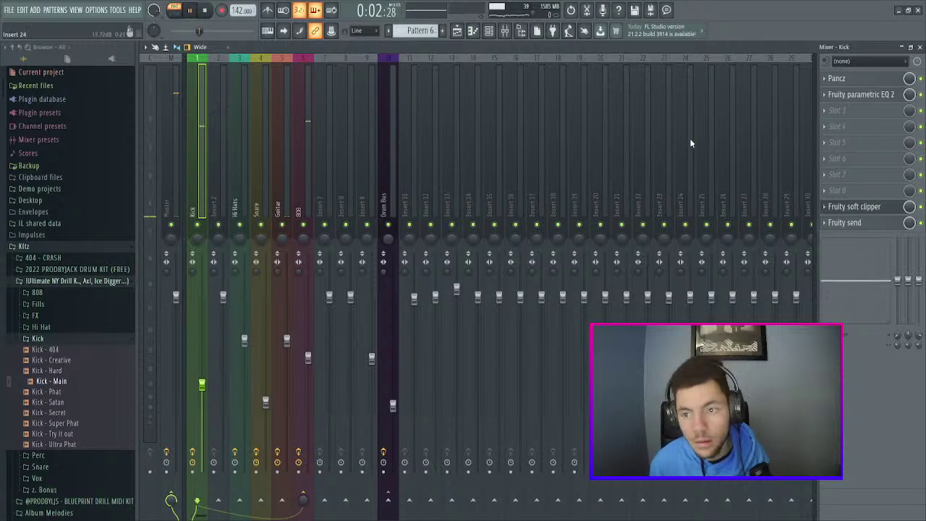
# - Inspect the Pancz plugin on the Kick track, bypass its slot, close it and replay the kick pattern
pyautogui.click(847, 78)
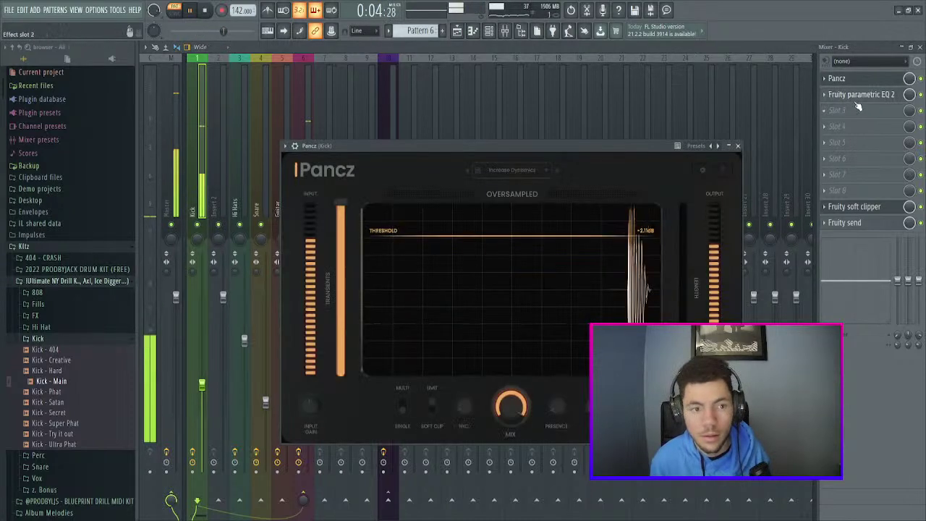
pyautogui.press('space')
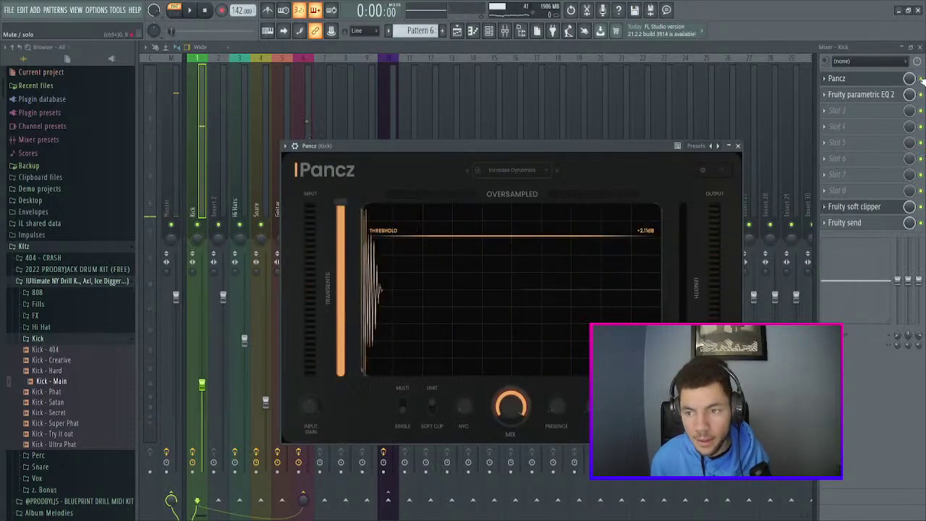
pyautogui.click(738, 146)
pyautogui.press('space')
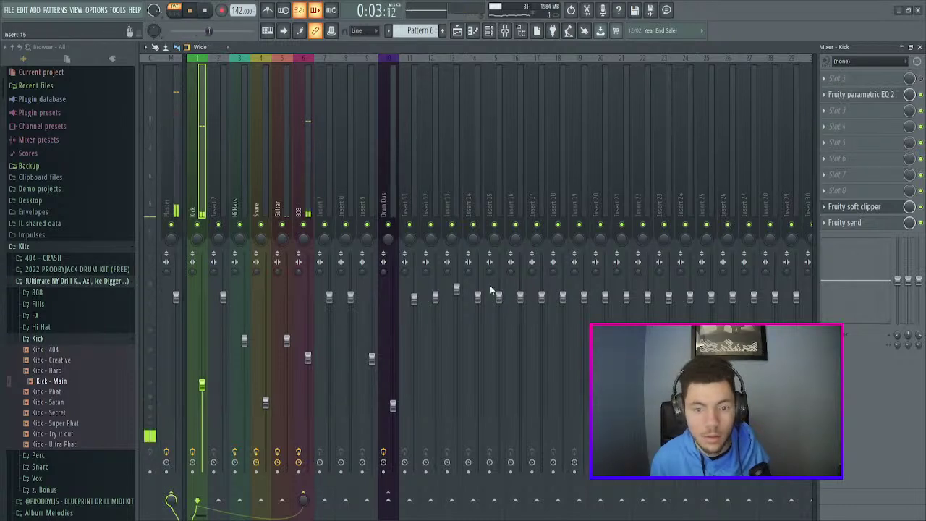
# - Replace the Kick - Main sample in the Channel rack with Kick - Hard, audition the pattern and inspect its waveform
pyautogui.click(489, 30)
pyautogui.press('space')
pyautogui.click(66, 371)
pyautogui.moveTo(70, 381); pyautogui.dragTo(272, 192)
pyautogui.press('space')
pyautogui.press('space')
pyautogui.click(272, 192)
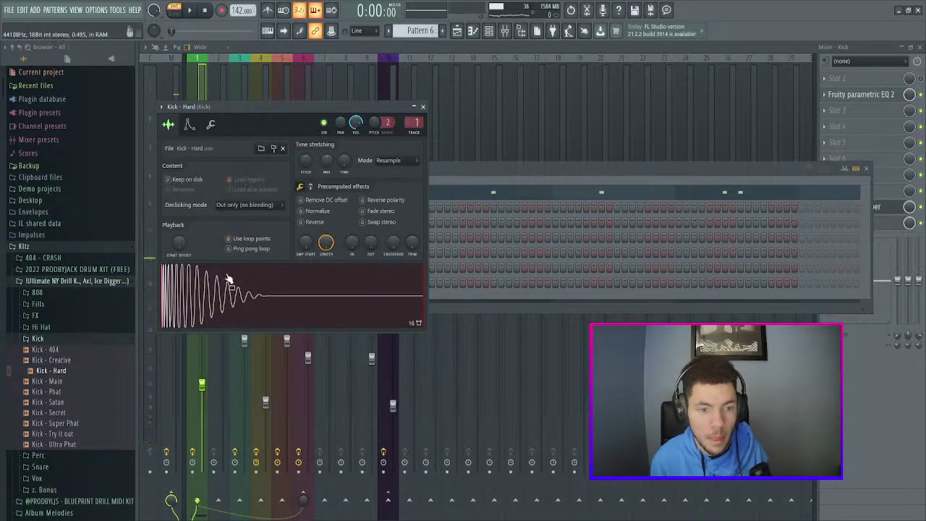
pyautogui.click(422, 102)
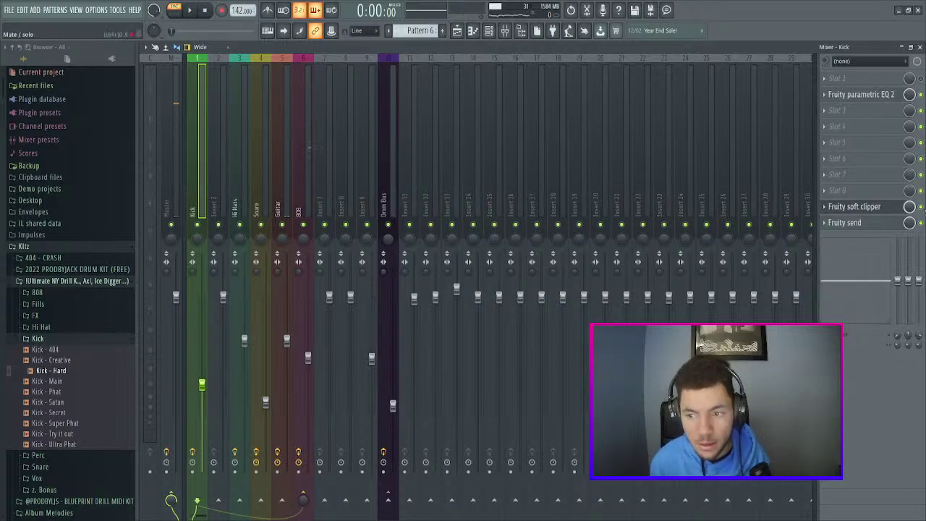
# - Bypass Fruity soft clipper on the Kick track, audition the kick and review the Kick - Hard sampler settings
pyautogui.click(920, 207)
pyautogui.press('space')
pyautogui.press('space')
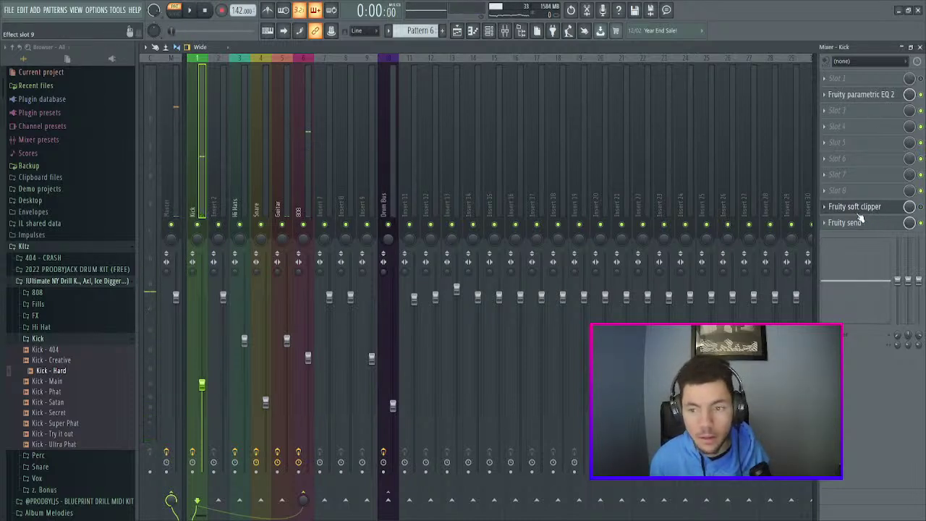
pyautogui.click(489, 31)
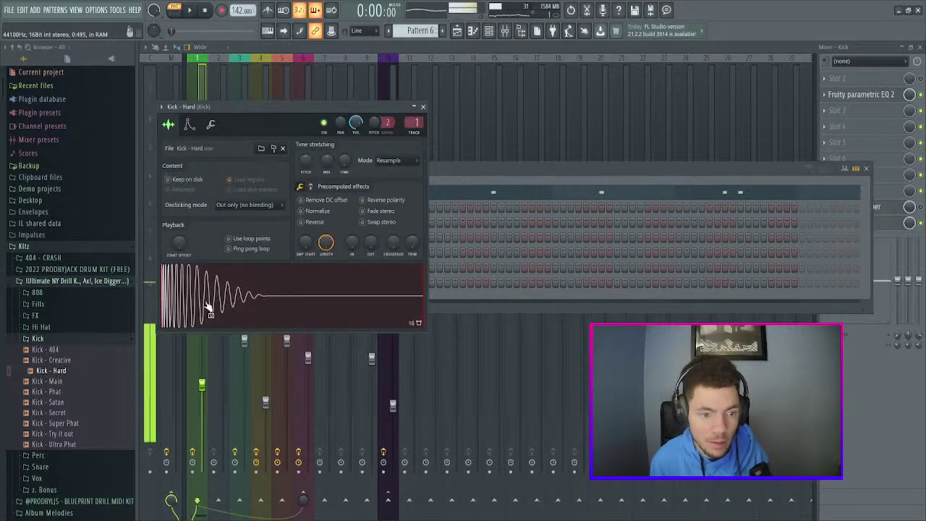
pyautogui.click(423, 107)
# - Add the Kick - Hard sample as a new channel at the top of the Channel rack and assign it to mixer track 9
pyautogui.moveTo(90, 371); pyautogui.dragTo(273, 187)
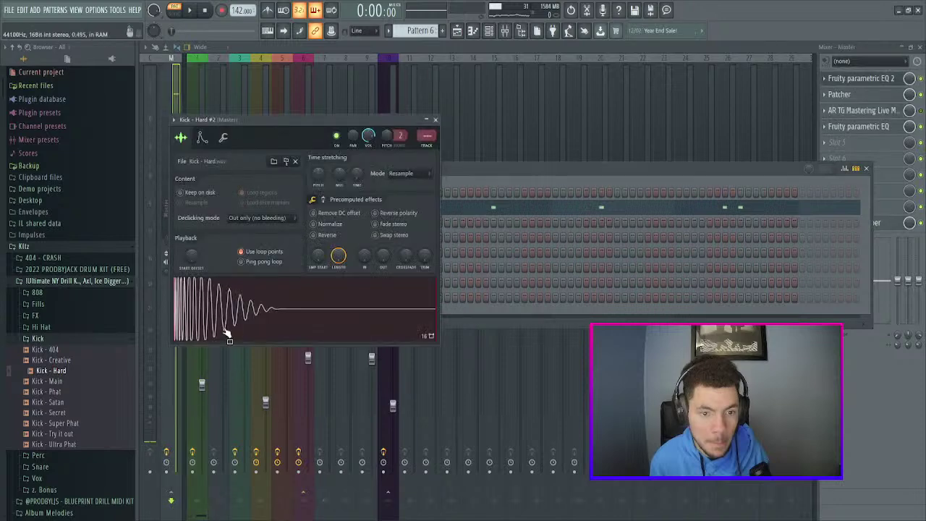
pyautogui.click(436, 120)
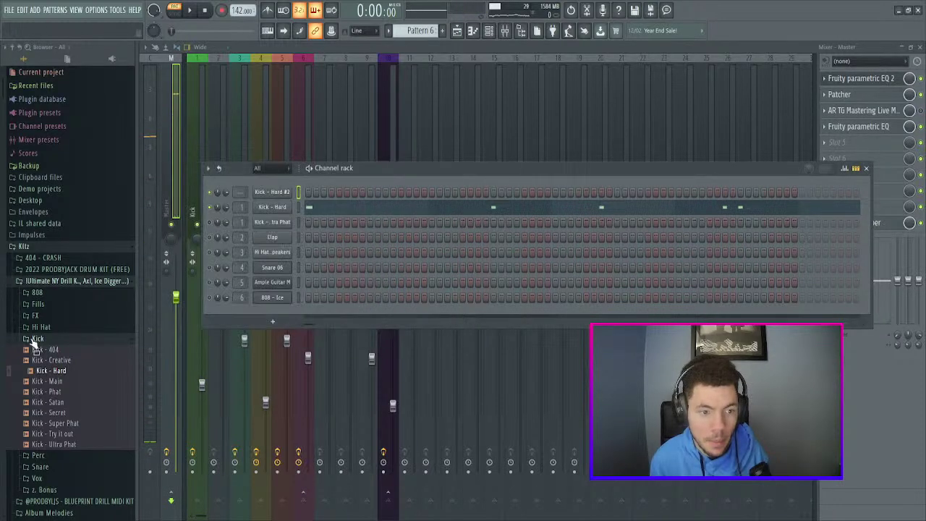
pyautogui.click(71, 372)
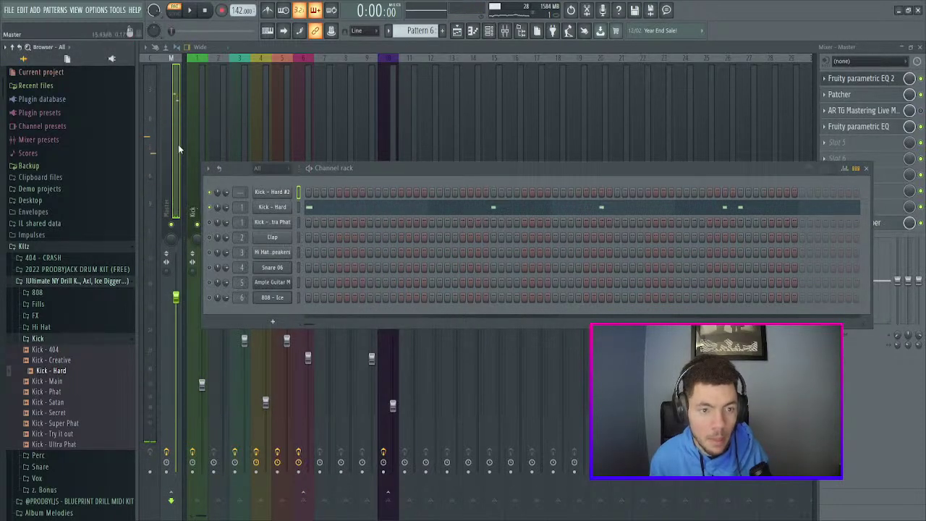
pyautogui.click(272, 194)
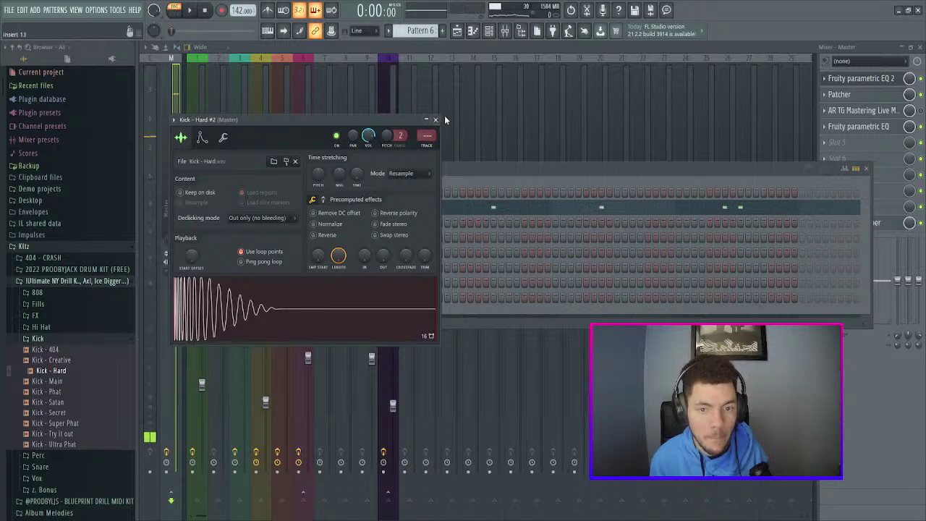
pyautogui.moveTo(427, 136); pyautogui.dragTo(426, 117)
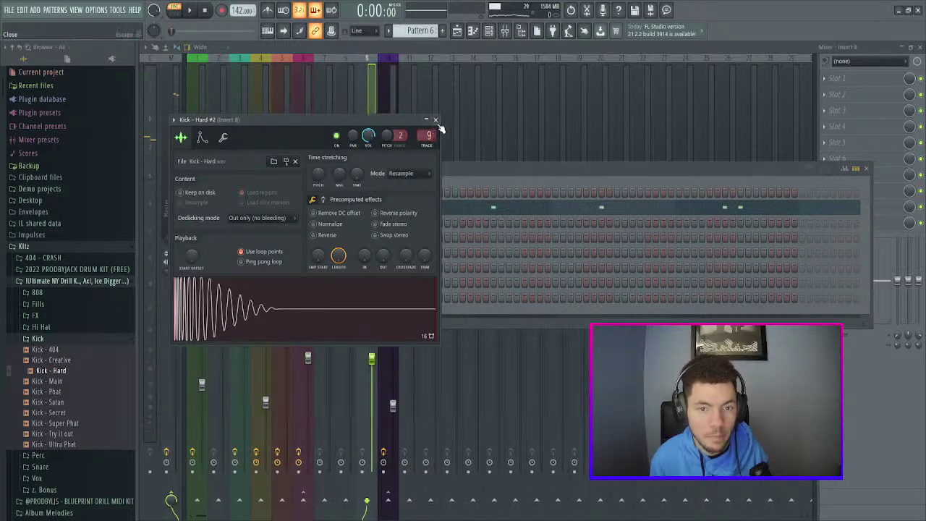
pyautogui.click(436, 119)
# - Move the kick notes from Kick - Hard to Kick - Hard #2, play the pattern and route Insert 9 to the Drum Bus
pyautogui.hotkey('ctrl', 'x')
pyautogui.click(269, 194)
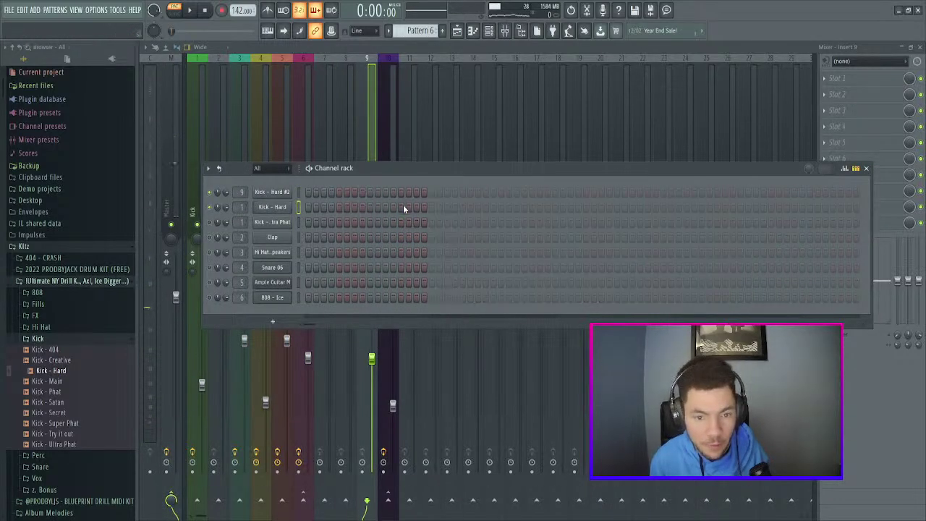
pyautogui.hotkey('ctrl', 'v')
pyautogui.press('space')
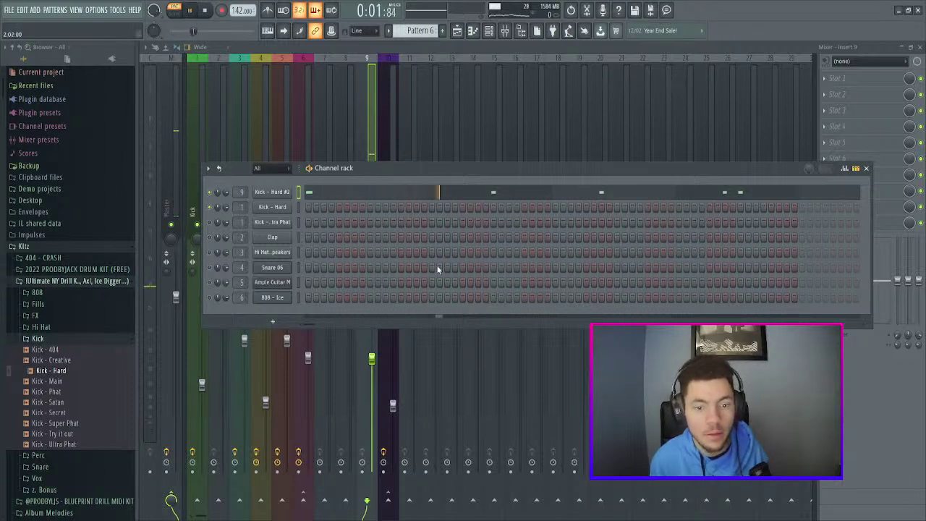
pyautogui.click(371, 112)
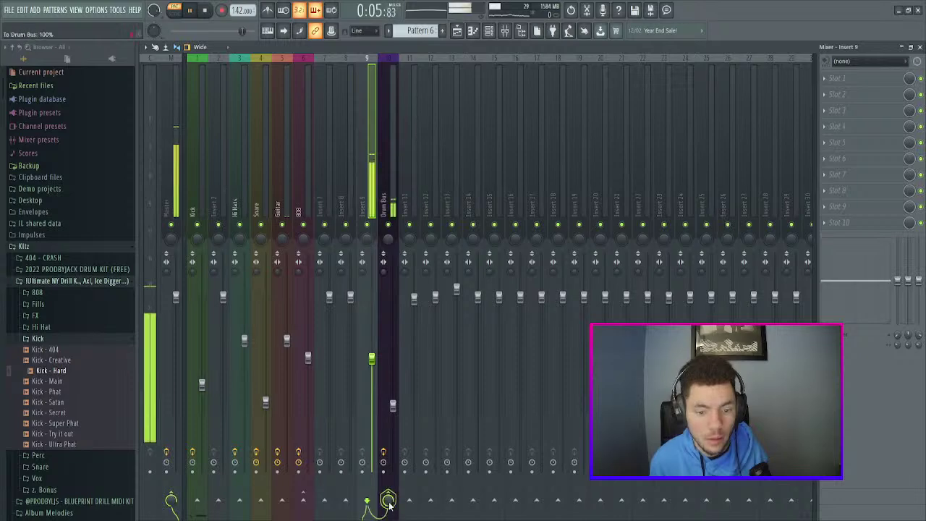
# - Lengthen all Kick - Hard #2 notes in the Piano roll, raise their velocity to 100% and play the pattern
pyautogui.click(490, 31)
pyautogui.click(337, 193)
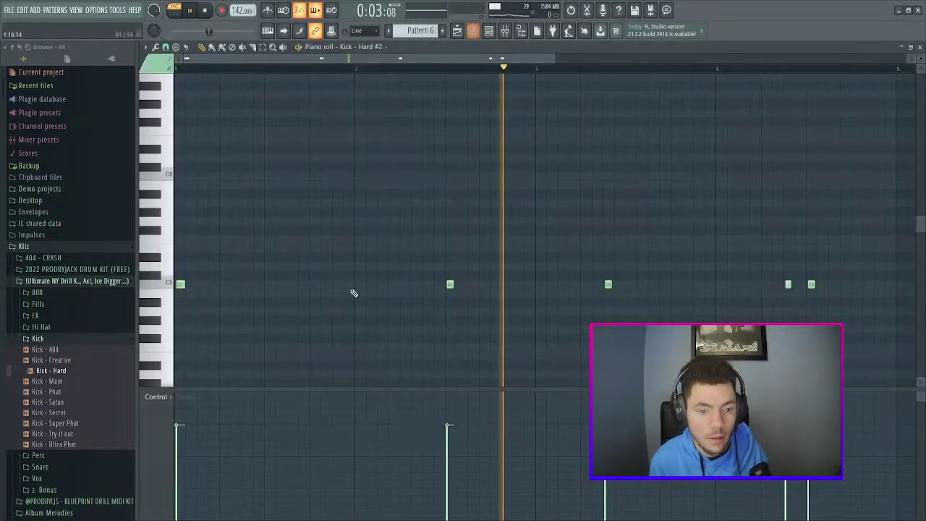
pyautogui.press('space')
pyautogui.moveTo(881, 207); pyautogui.dragTo(174, 386)
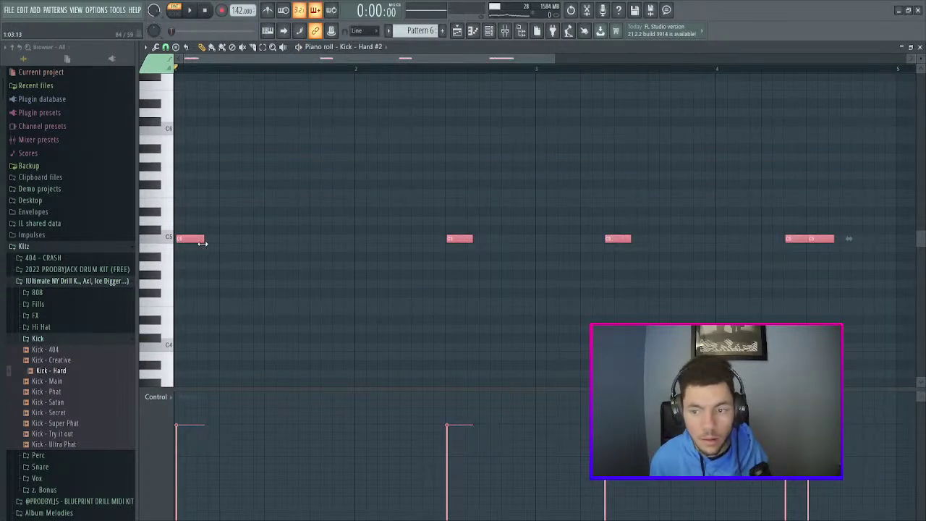
pyautogui.press('space')
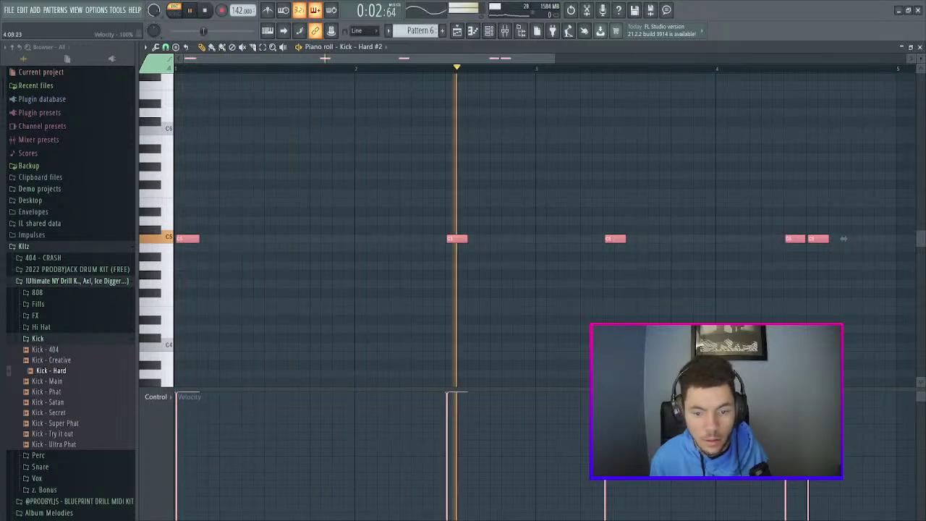
# - Return to the Playlist, switch playback to song mode and briefly audition the arrangement
pyautogui.press('F5')
pyautogui.press('space')
pyautogui.click(175, 10)
pyautogui.press('space')
pyautogui.press('space')
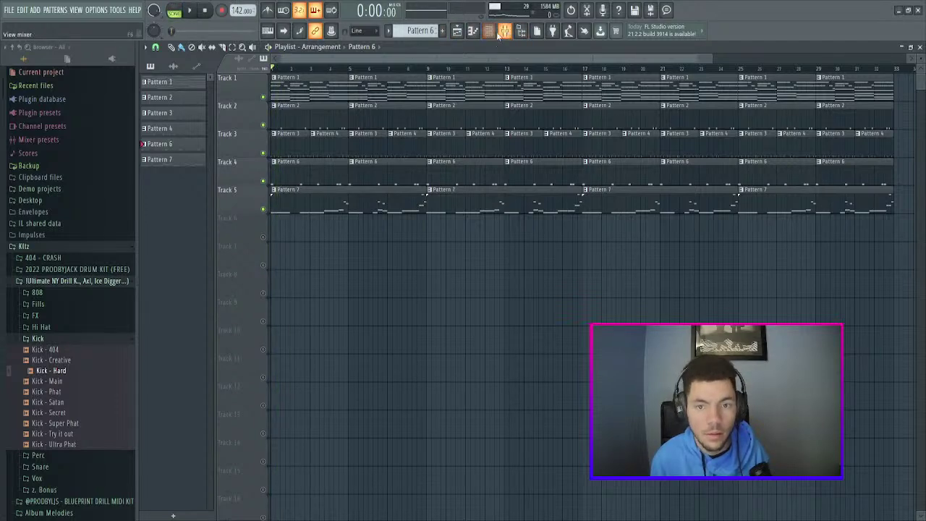
# - Unsolo Kick - Hard #2 so all channels are active, play the song and close the Channel rack
pyautogui.click(505, 31)
pyautogui.click(489, 31)
pyautogui.press('F6')
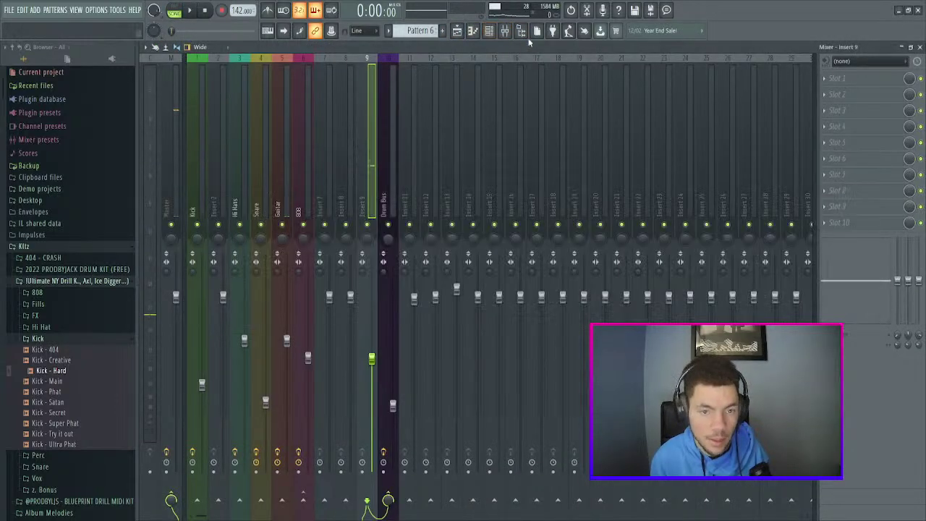
pyautogui.click(490, 31)
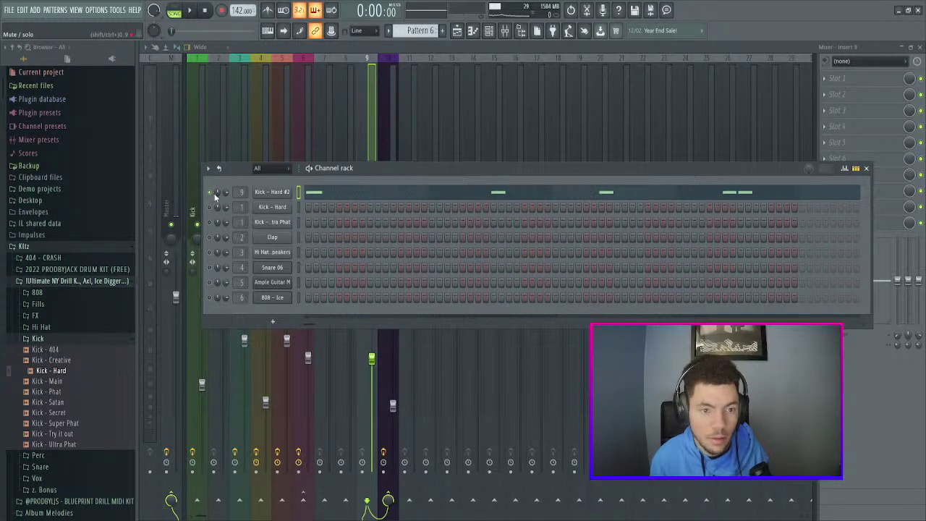
pyautogui.press('space')
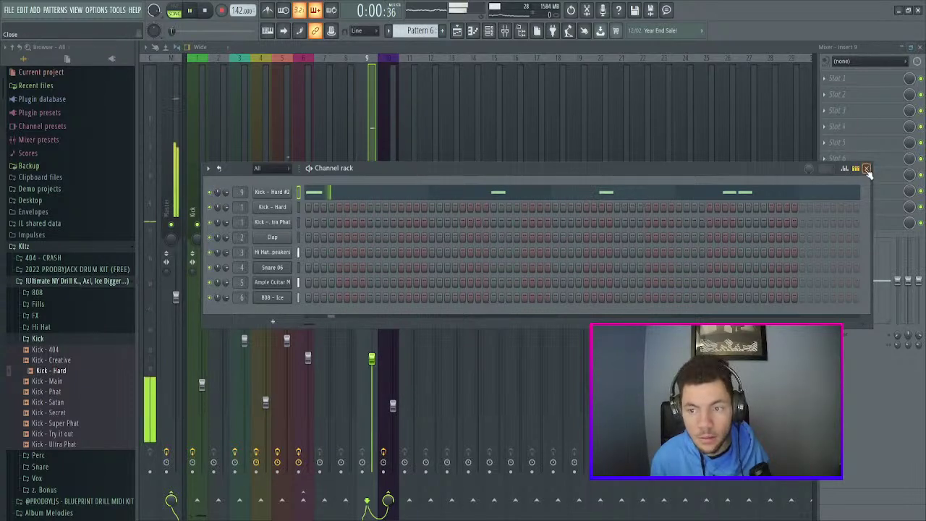
pyautogui.click(868, 168)
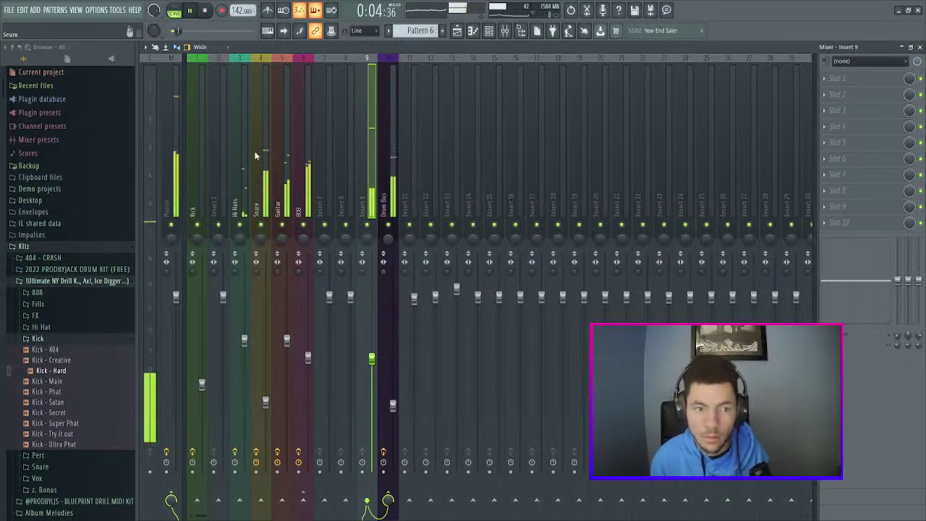
# - Raise the Guitar track's volume to about 80% while auditioning the full song
pyautogui.click(280, 159)
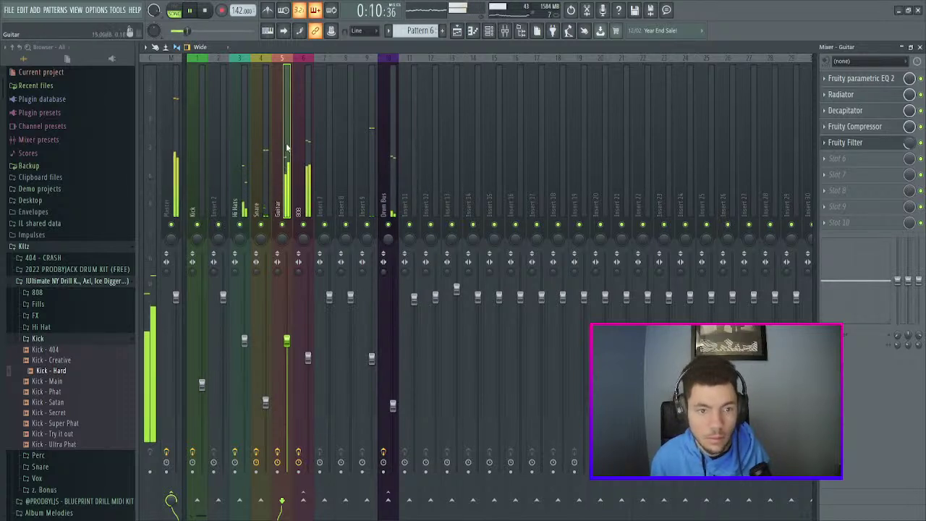
pyautogui.press('space')
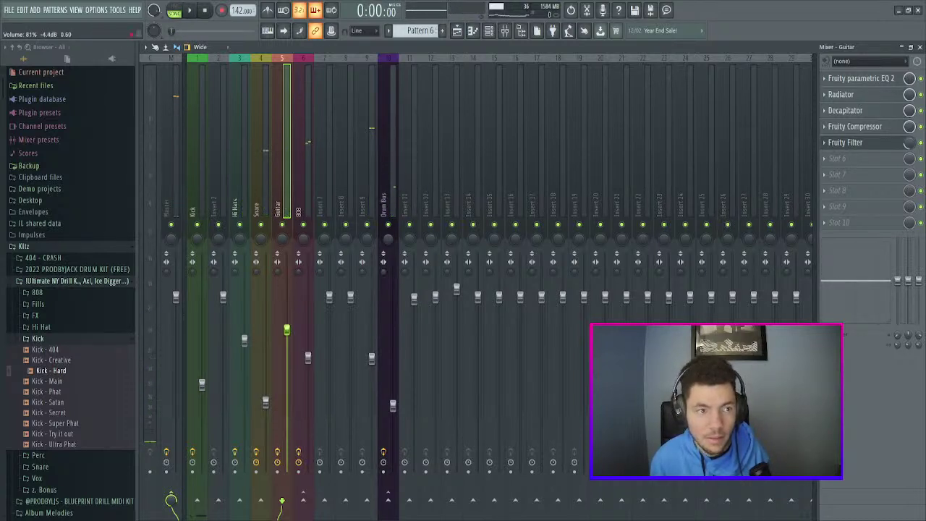
pyautogui.press('space')
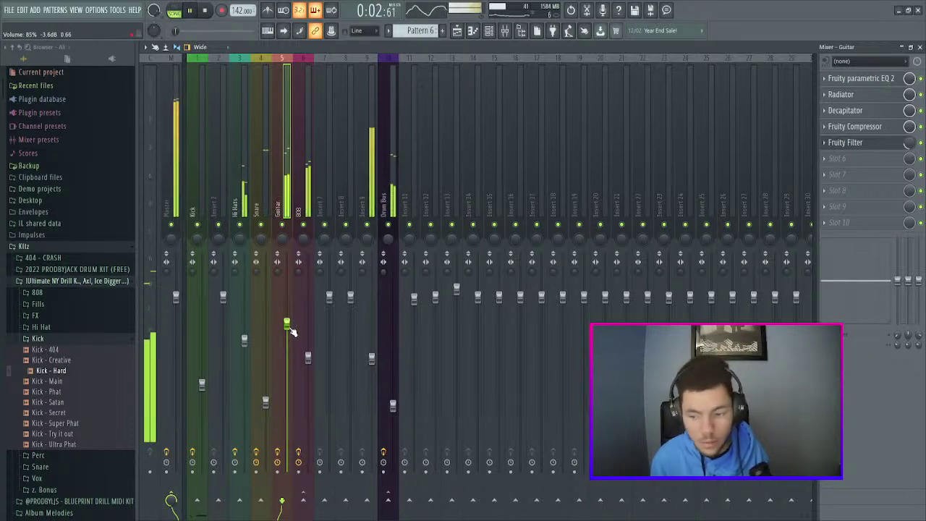
pyautogui.moveTo(287, 325); pyautogui.dragTo(288, 329)
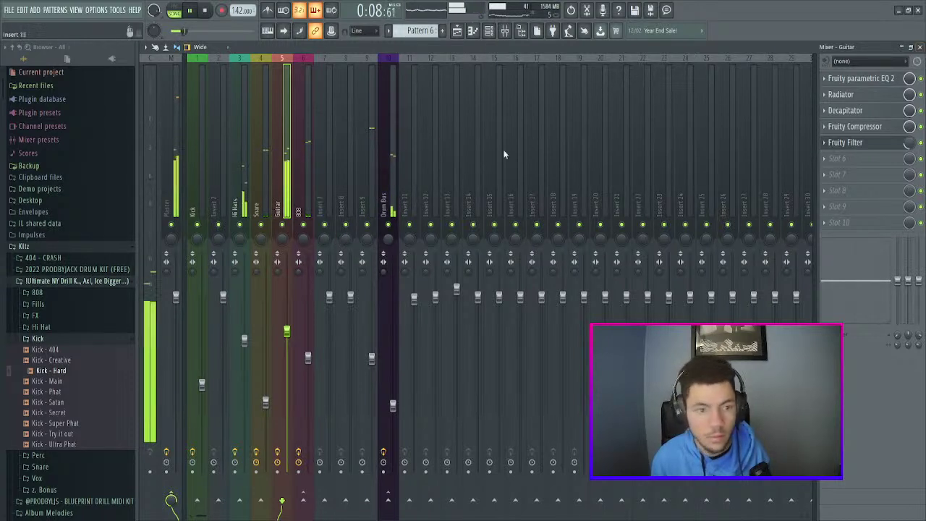
# - Lower Insert 9's volume to just above 53% and replay the song
pyautogui.click(369, 146)
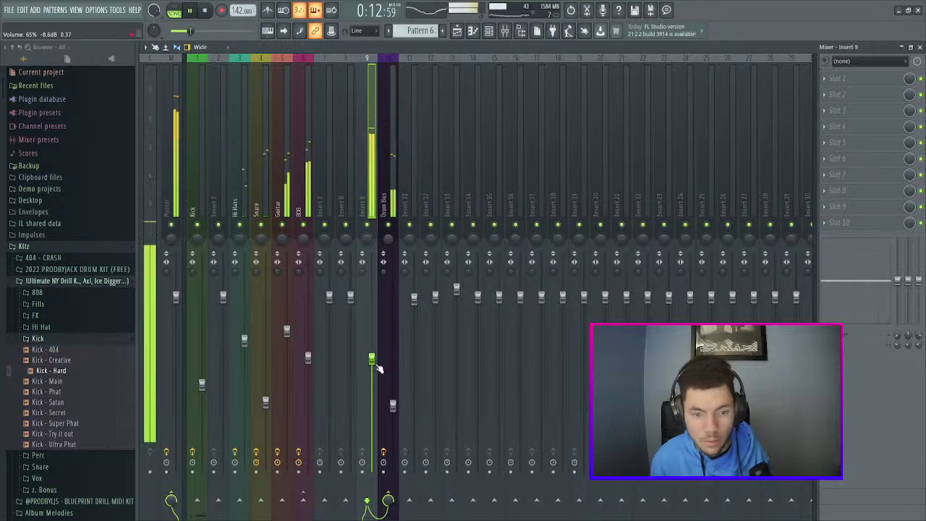
pyautogui.press('space')
pyautogui.moveTo(371, 359); pyautogui.dragTo(371, 377)
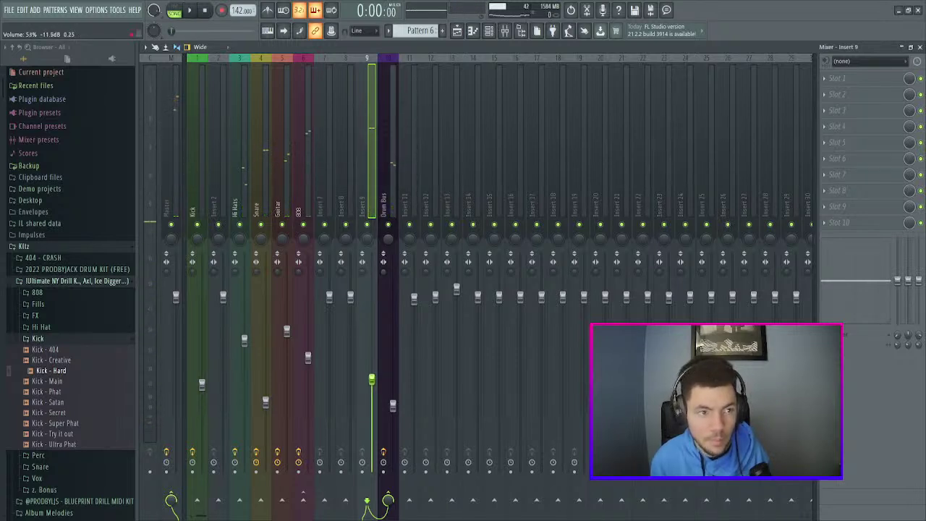
pyautogui.press('space')
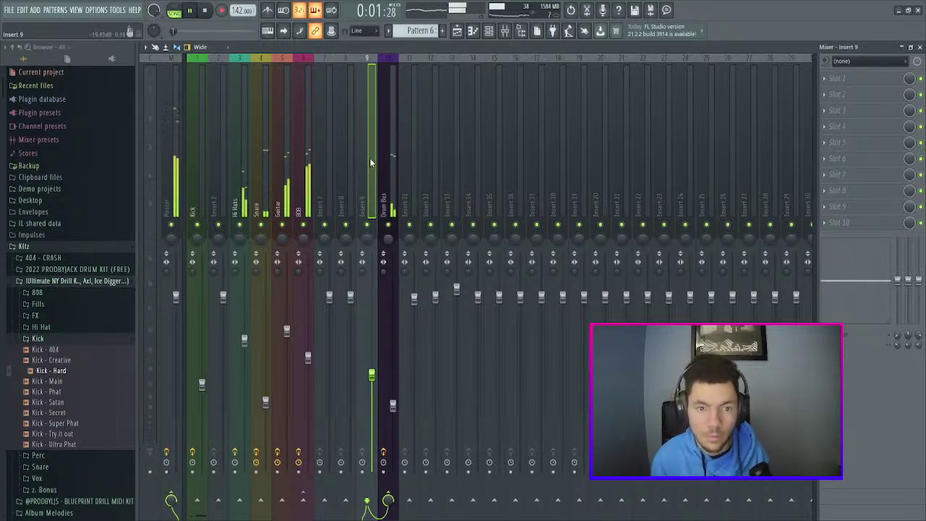
# - Enable the AR TG Mastering Live plugin on the Master, replay the song and lower the Guitar track's fader slightly
pyautogui.click(170, 136)
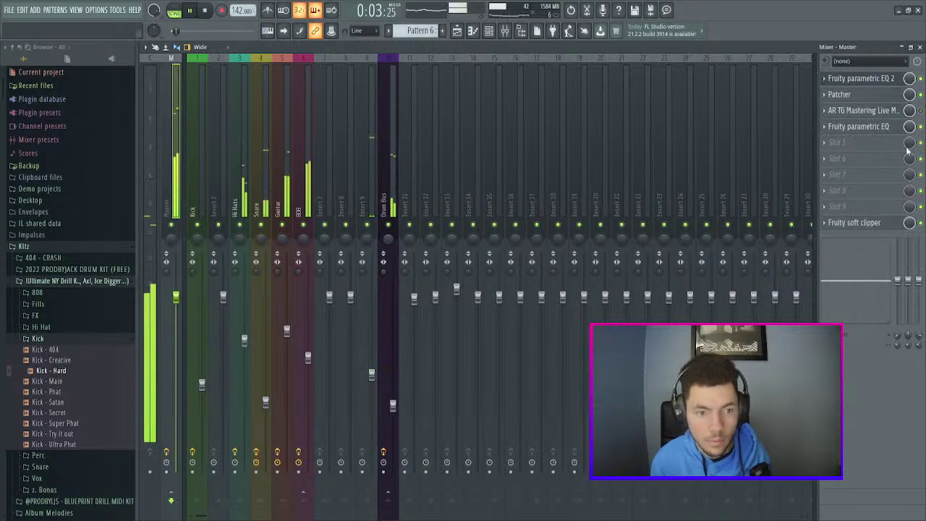
pyautogui.press('space')
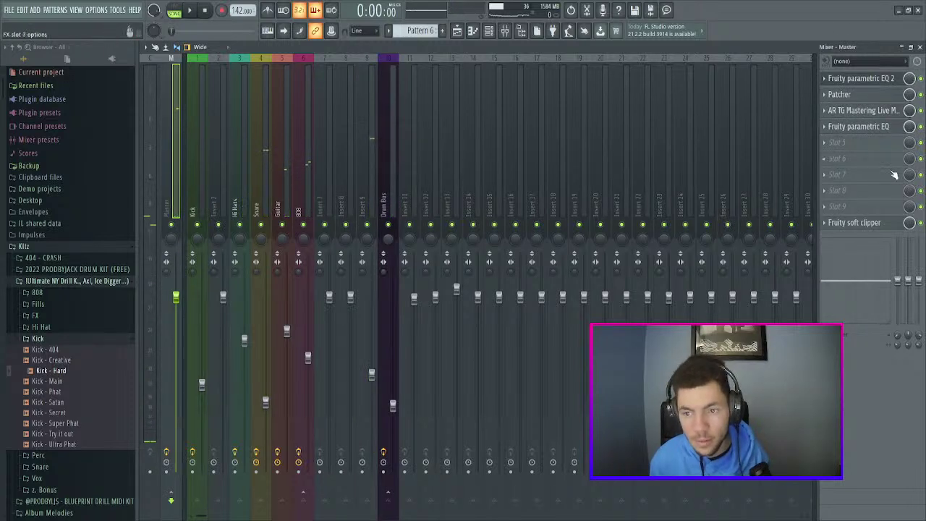
pyautogui.press('space')
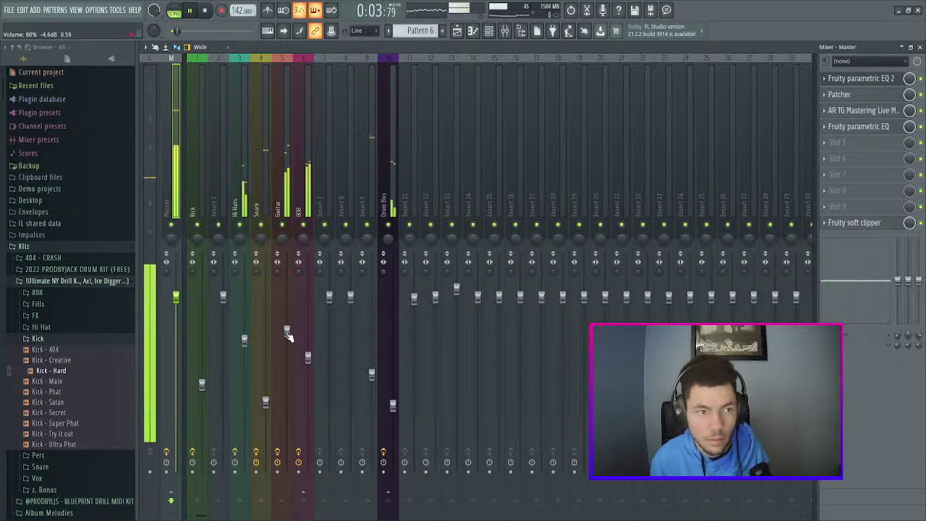
pyautogui.moveTo(288, 330); pyautogui.dragTo(287, 342)
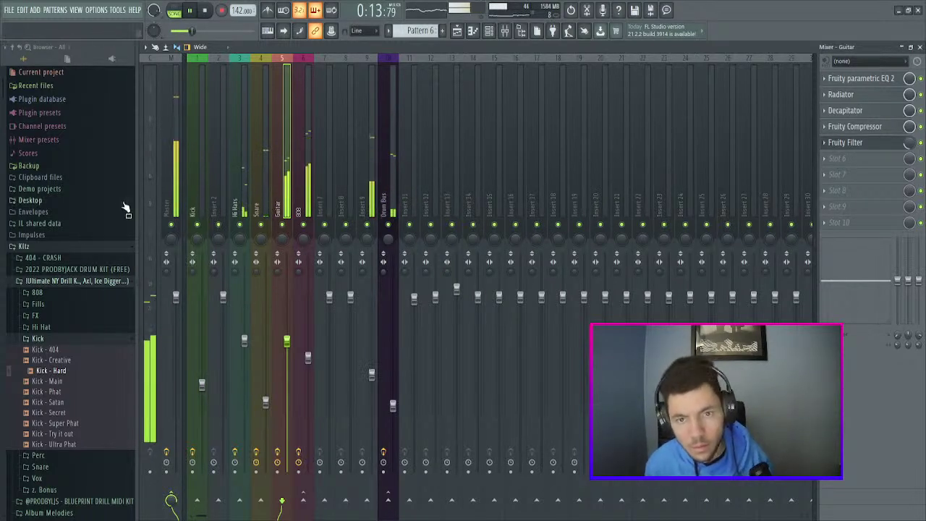
# - Stop playback on the Snare track, audition the Snare 06 sample, and open the drum kit's Snare folder
pyautogui.click(262, 129)
pyautogui.press('space')
pyautogui.press('F6')
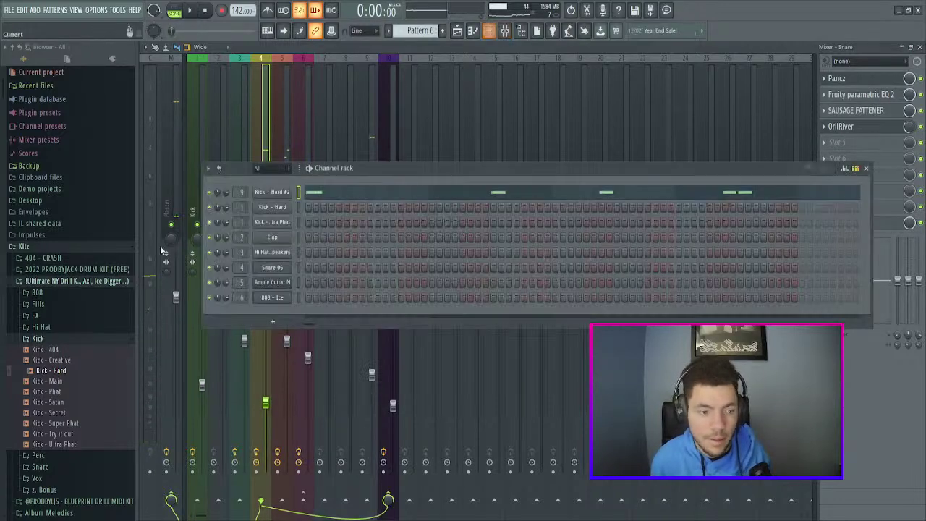
pyautogui.click(81, 340)
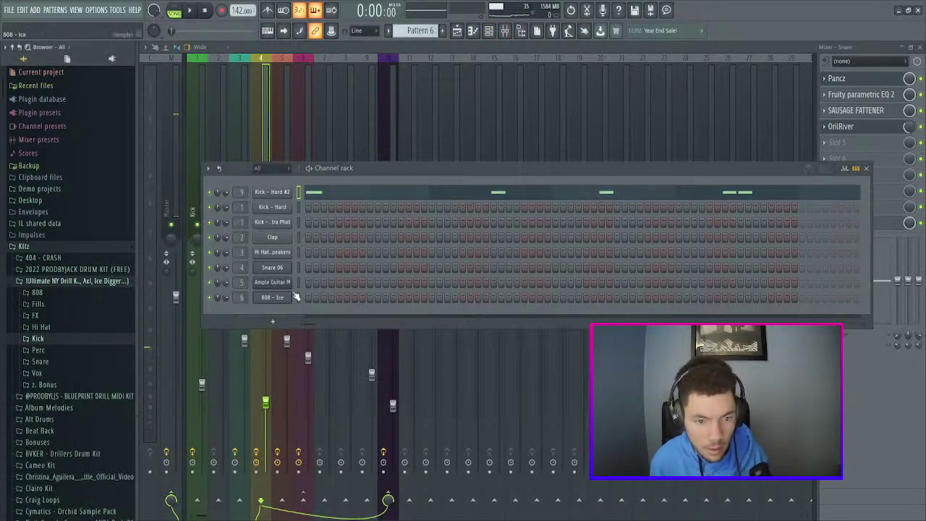
pyautogui.click(270, 267)
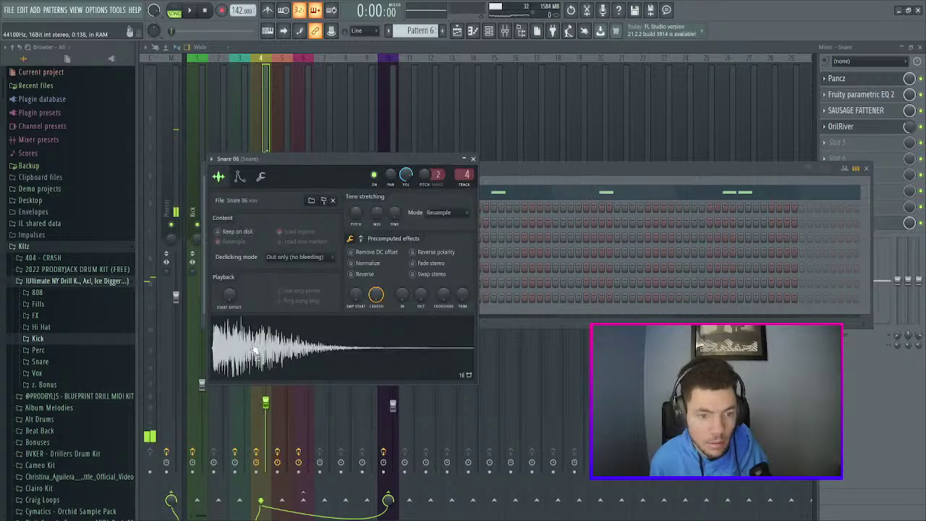
pyautogui.click(473, 159)
pyautogui.click(57, 361)
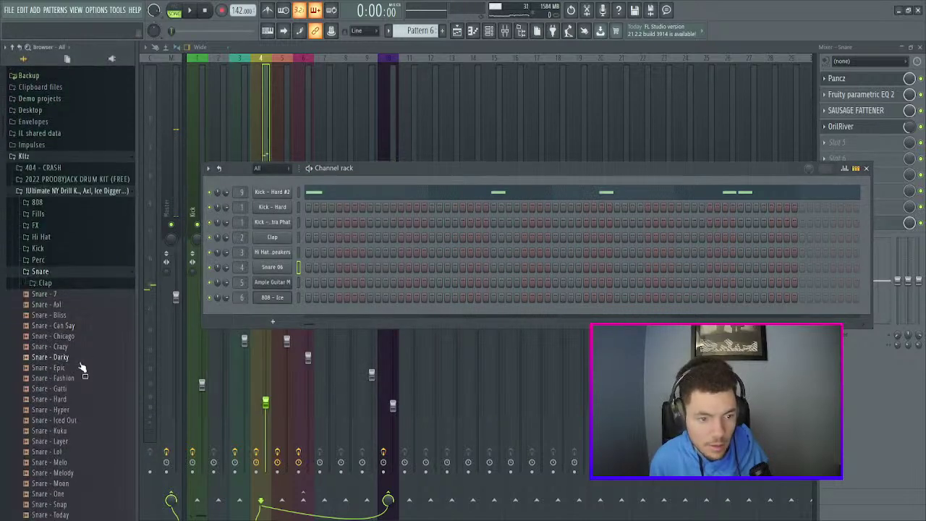
# - Audition the samples in the drum kit's Snare folder to find a layer for Snare 06
pyautogui.scroll(-5, 72, 289)
pyautogui.click(81, 232)
pyautogui.click(81, 296)
pyautogui.click(81, 306)
pyautogui.click(79, 315)
pyautogui.click(81, 326)
pyautogui.click(83, 294)
pyautogui.click(77, 285)
pyautogui.click(76, 210)
pyautogui.click(75, 201)
pyautogui.click(78, 189)
pyautogui.click(80, 179)
pyautogui.click(74, 169)
pyautogui.click(76, 178)
pyautogui.click(79, 305)
pyautogui.click(76, 285)
# - Add Snare - Today as a new channel, paste Snare 06's Pattern 2 notes into it, and audition the pattern
pyautogui.moveTo(75, 295); pyautogui.dragTo(238, 291)
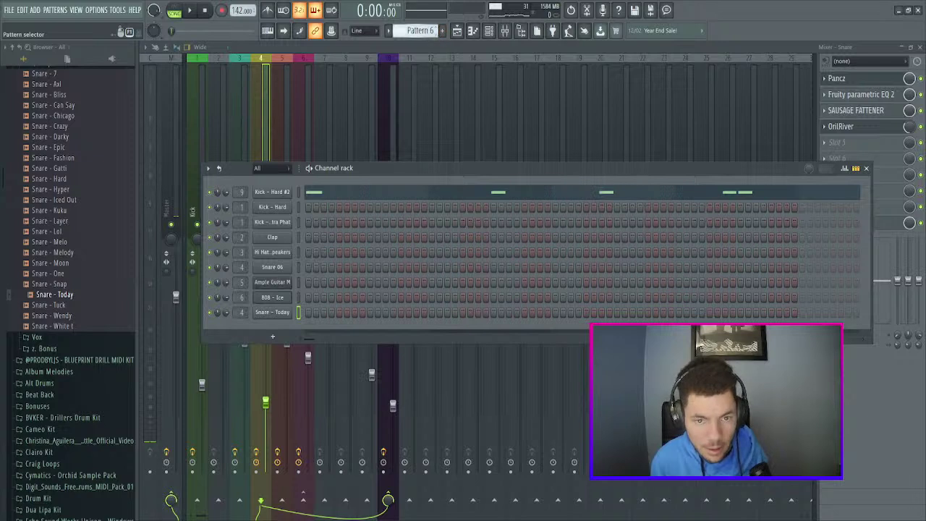
pyautogui.scroll(3, 418, 31)
pyautogui.scroll(1, 420, 30)
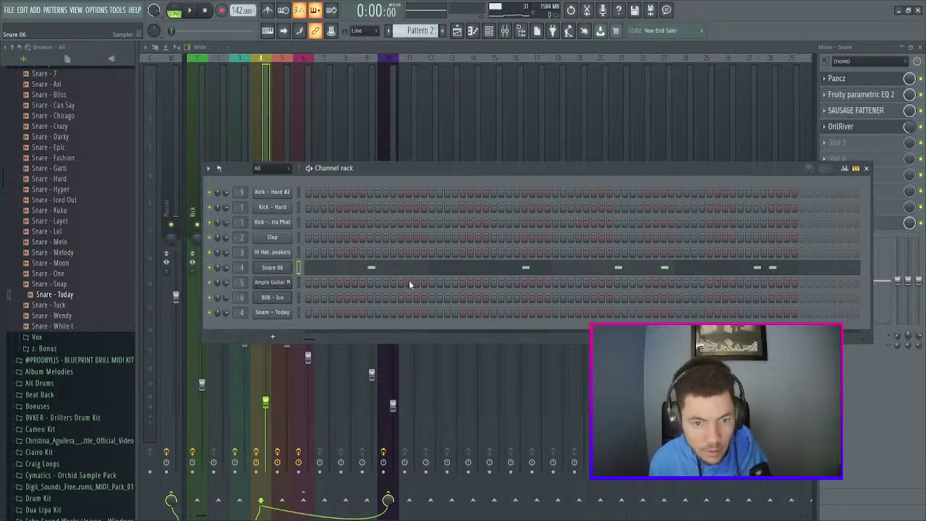
pyautogui.click(298, 313)
pyautogui.hotkey('ctrl', 'v')
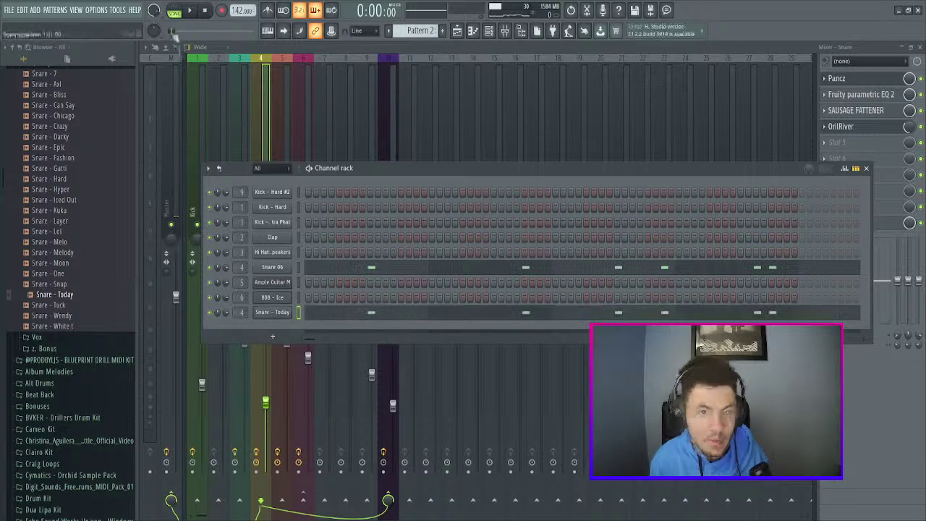
pyautogui.press('space')
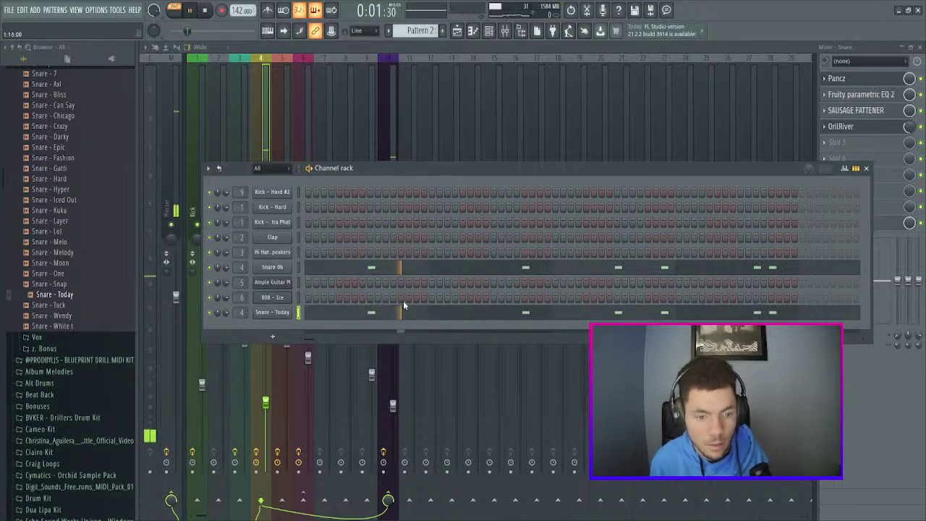
pyautogui.press('space')
# - Compare the sounds of Snare 06 and Snare - Today by auditioning each channel's sample
pyautogui.click(273, 268)
pyautogui.click(474, 158)
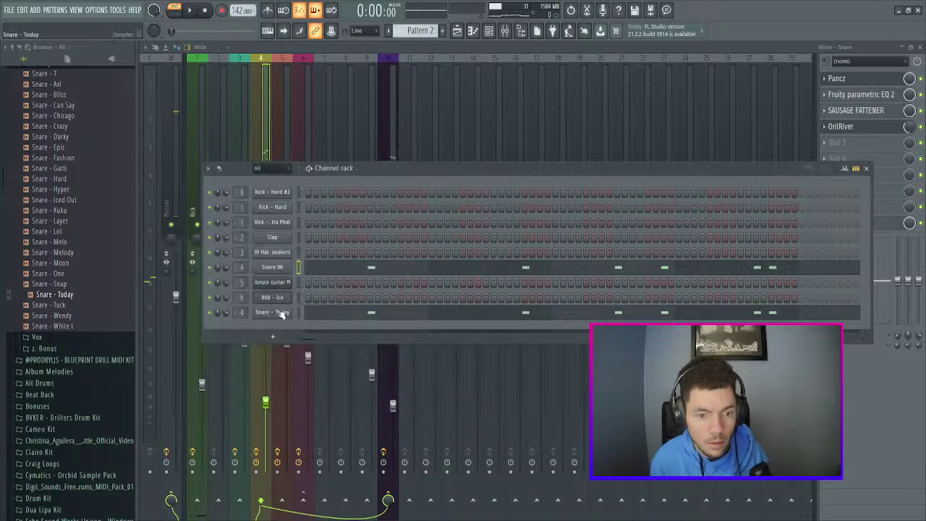
pyautogui.click(282, 314)
pyautogui.click(281, 341)
pyautogui.click(212, 338)
pyautogui.click(448, 133)
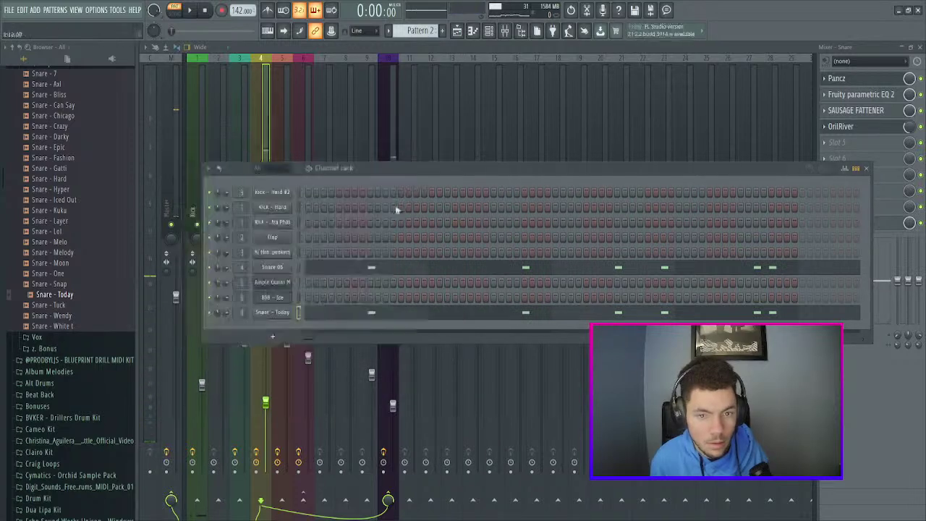
pyautogui.click(269, 314)
pyautogui.click(448, 133)
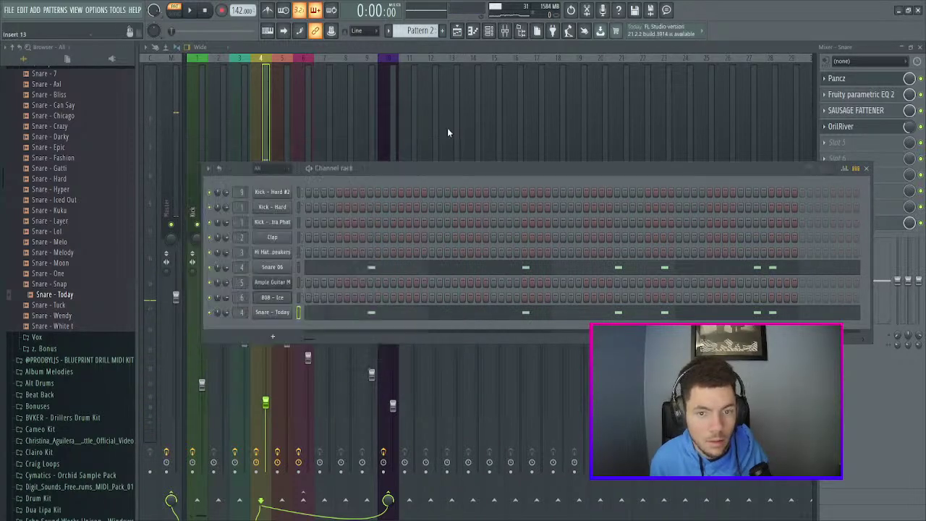
pyautogui.click(283, 269)
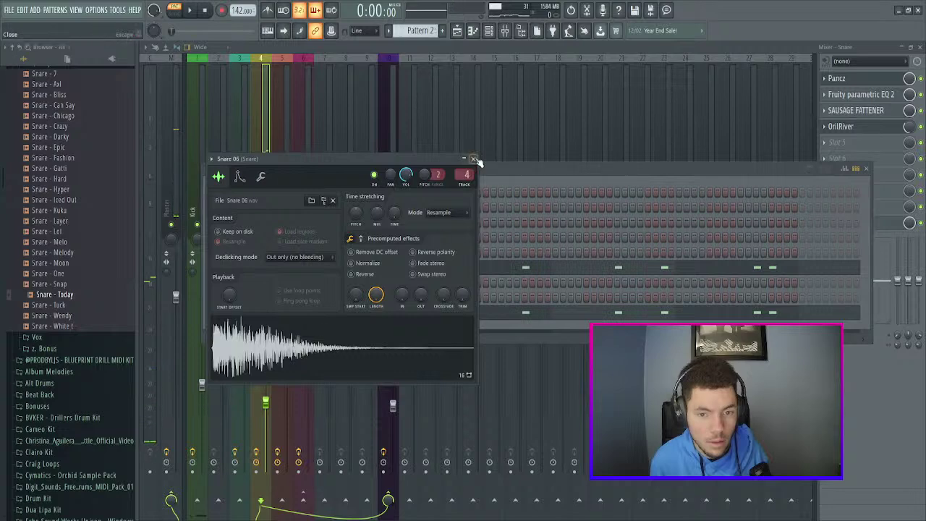
pyautogui.click(474, 159)
# - Inspect the Pattern 2 notes of Snare 06 and Snare - Today in the piano roll, then return to the Channel rack
pyautogui.click(419, 270)
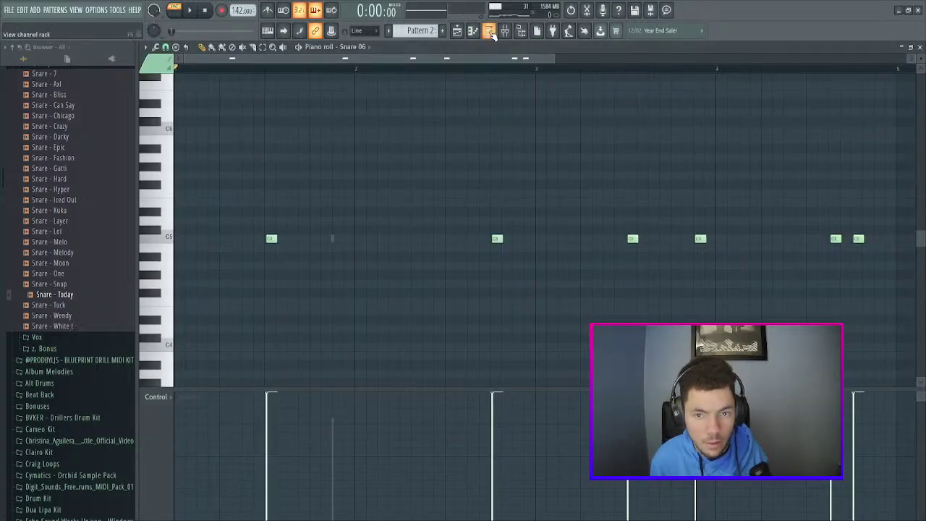
pyautogui.click(490, 32)
pyautogui.click(421, 271)
pyautogui.click(420, 271)
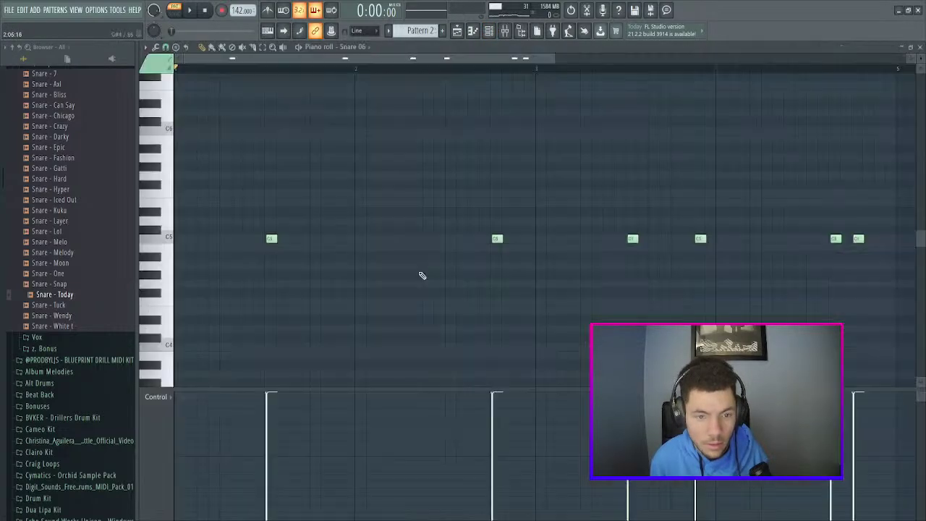
pyautogui.press('F6')
pyautogui.click(384, 310)
pyautogui.moveTo(886, 181); pyautogui.dragTo(49, 287)
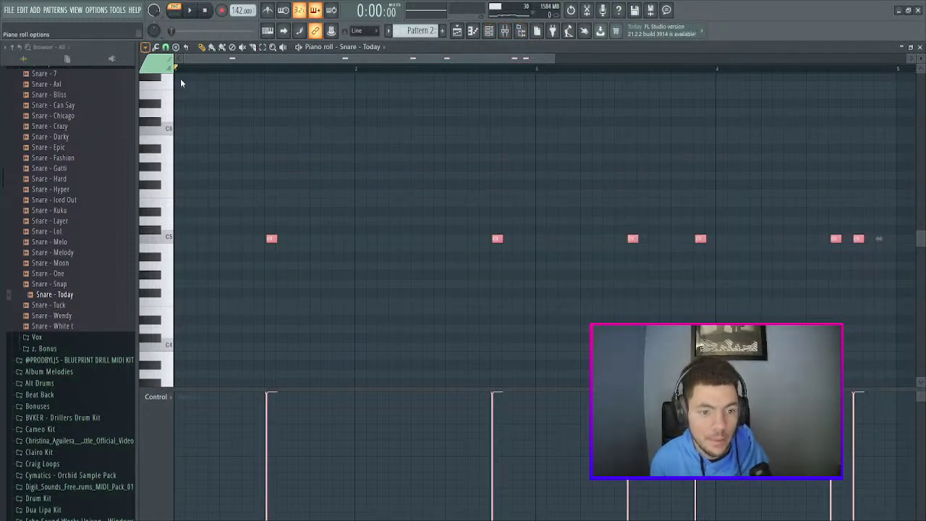
pyautogui.click(474, 32)
pyautogui.click(489, 31)
pyautogui.click(489, 31)
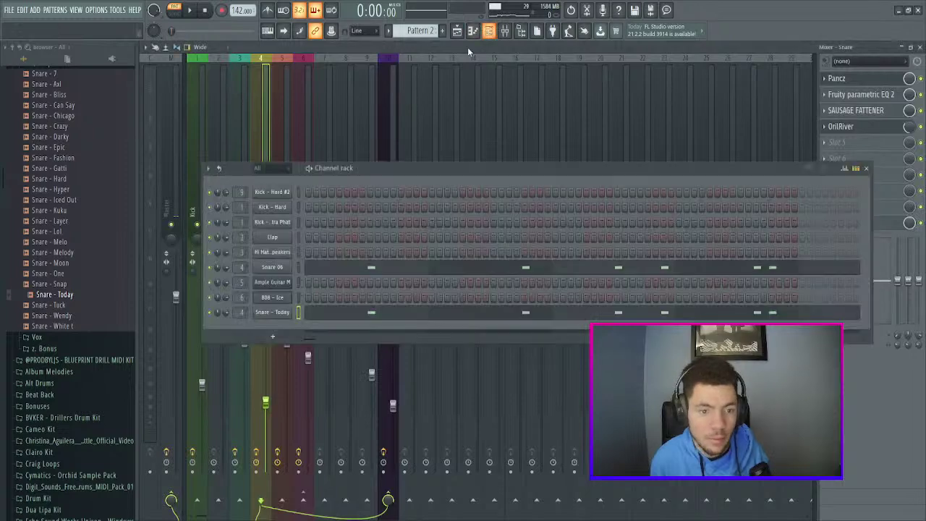
# - Replace the Snare - Today sample with Snare - Layer and set that channel's volume to 80% while the pattern plays
pyautogui.scroll(3, 76, 325)
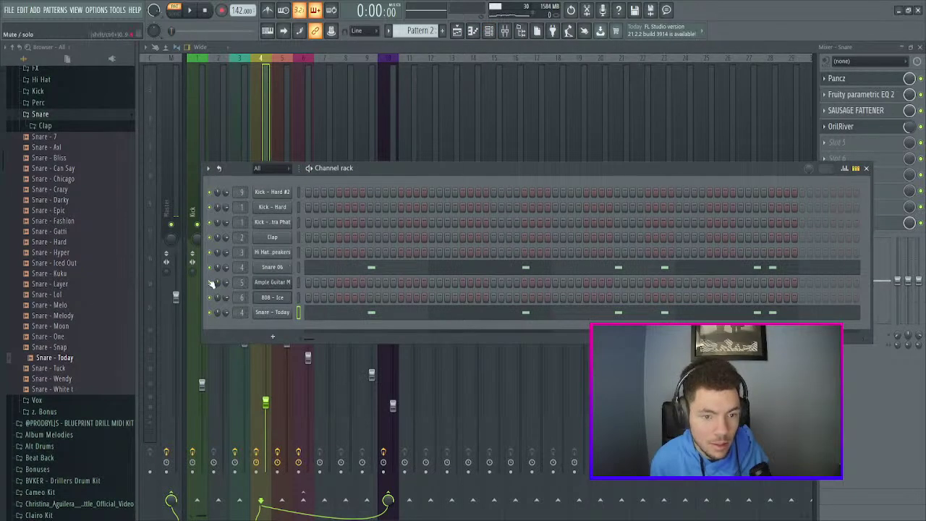
pyautogui.click(69, 253)
pyautogui.click(74, 285)
pyautogui.moveTo(270, 311); pyautogui.dragTo(270, 316)
pyautogui.press('space')
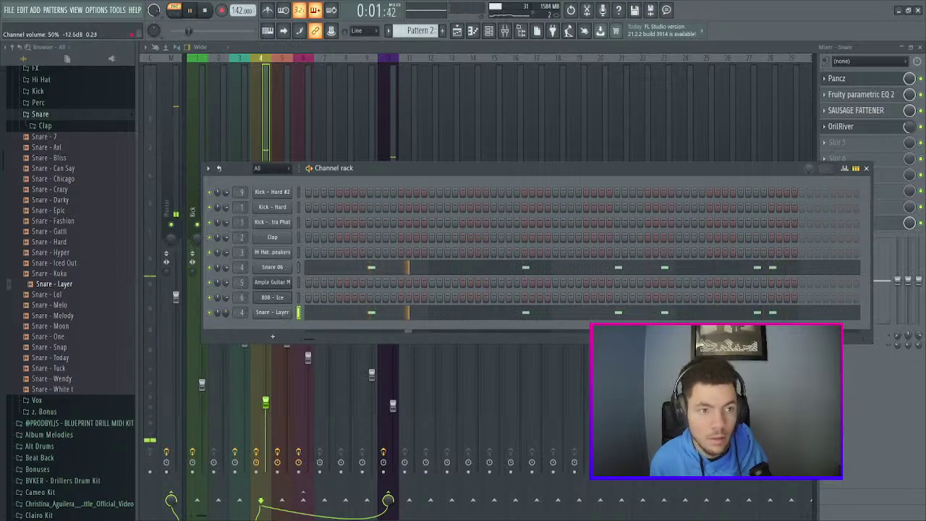
pyautogui.moveTo(226, 312); pyautogui.dragTo(226, 306)
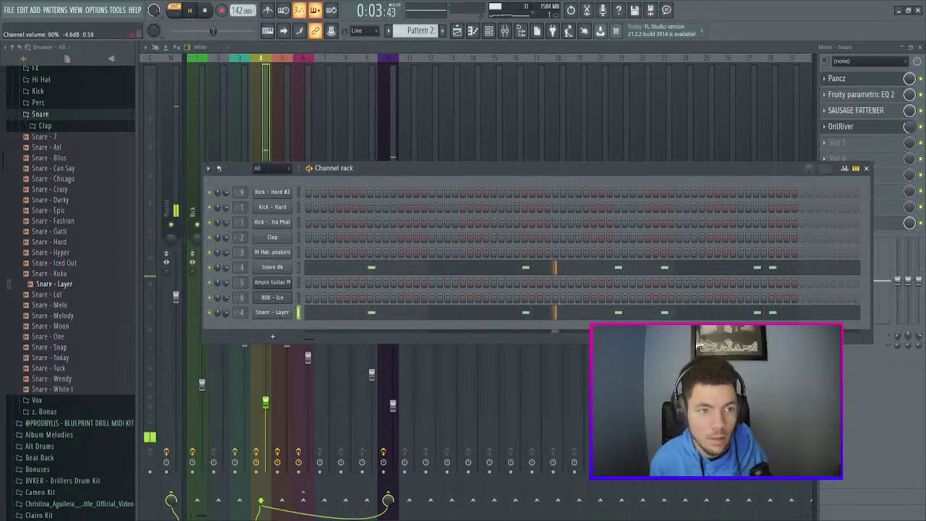
# - Audition the layered snare in the full song and set the Snare mixer track's volume to 45%
pyautogui.click(463, 31)
pyautogui.press('space')
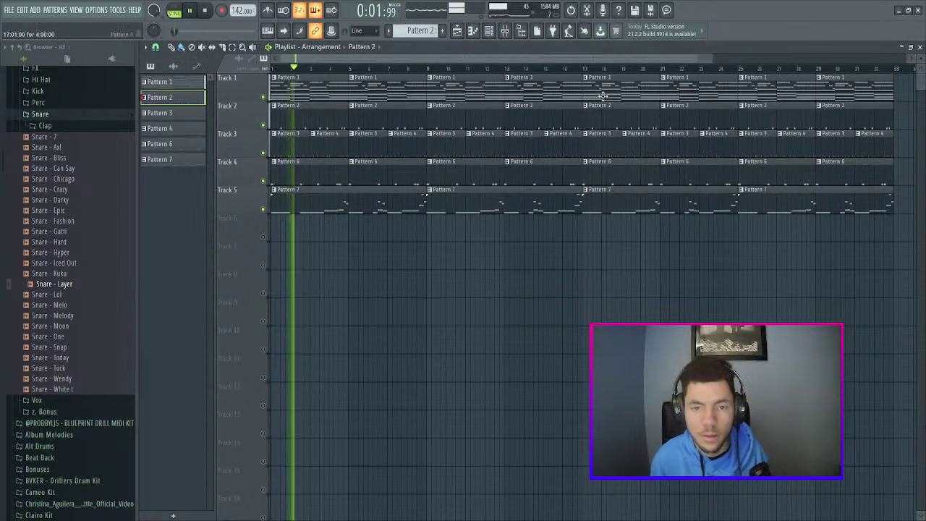
pyautogui.click(505, 30)
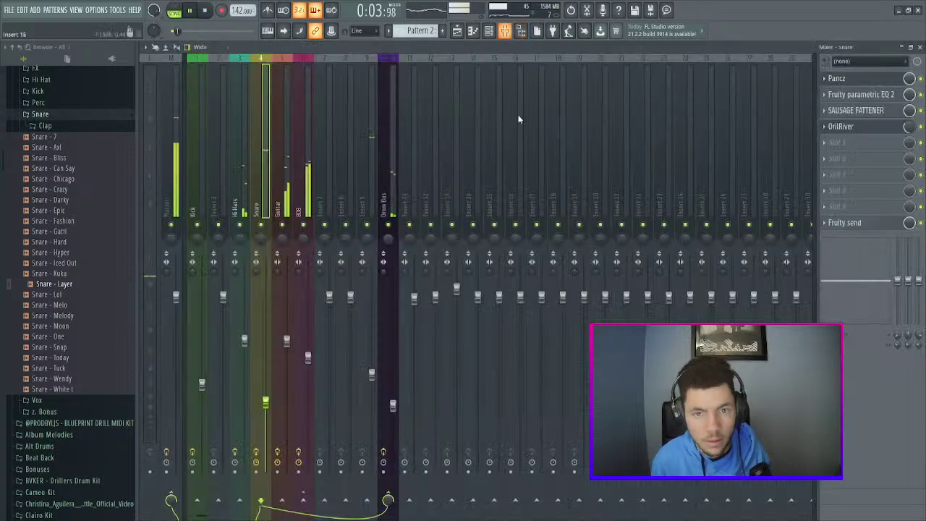
pyautogui.press('space')
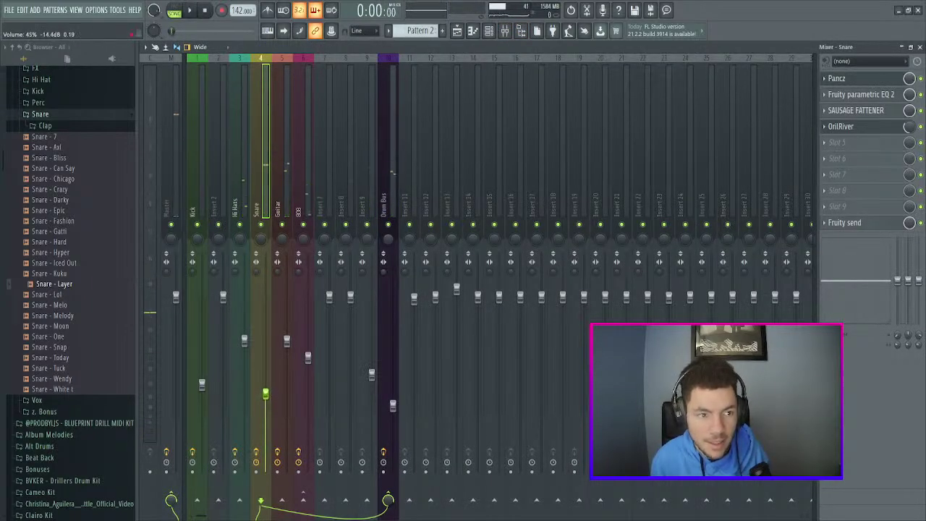
pyautogui.press('space')
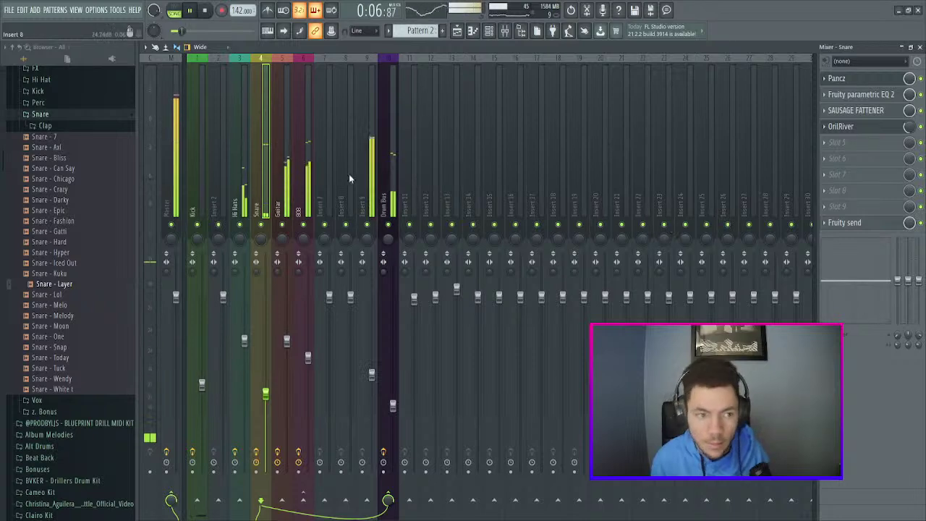
# - Collapse the sample folders and compare the song with Snare - Layer muted and unmuted
pyautogui.scroll(6, 75, 234)
pyautogui.click(116, 189)
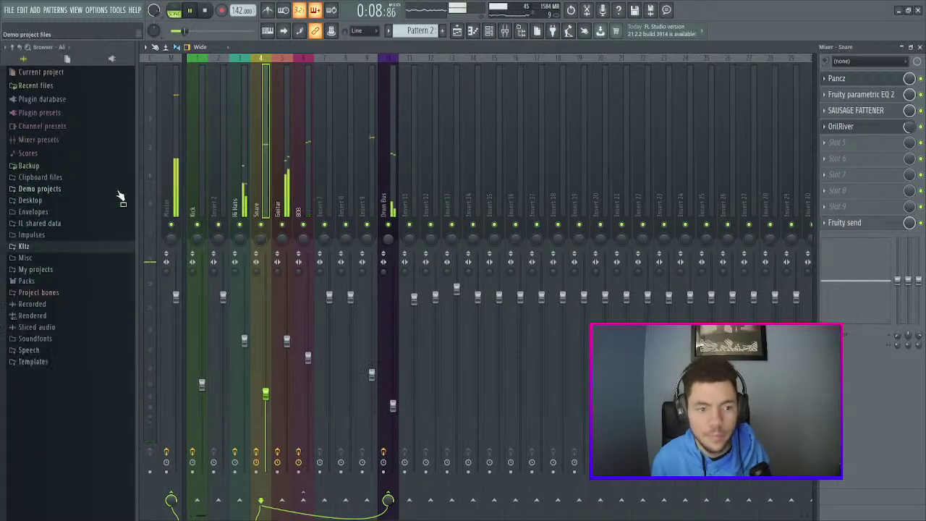
pyautogui.click(491, 32)
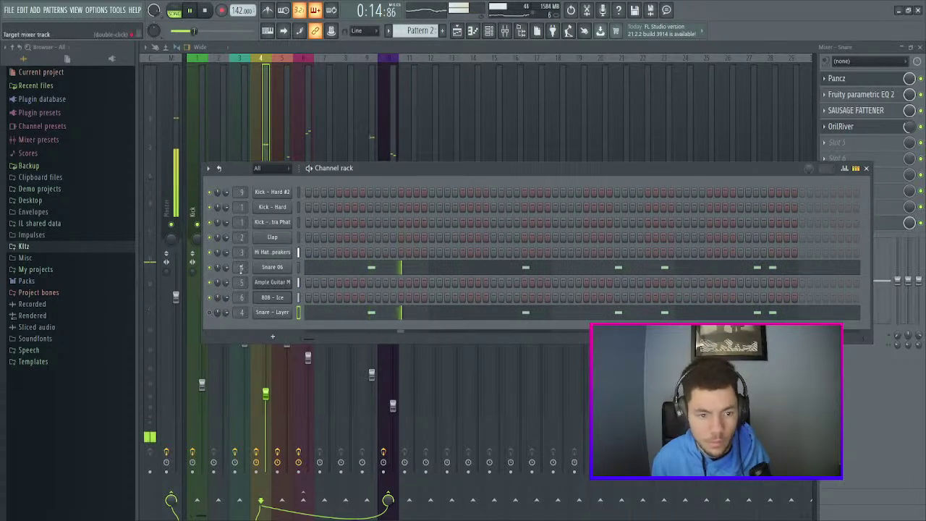
pyautogui.press('space')
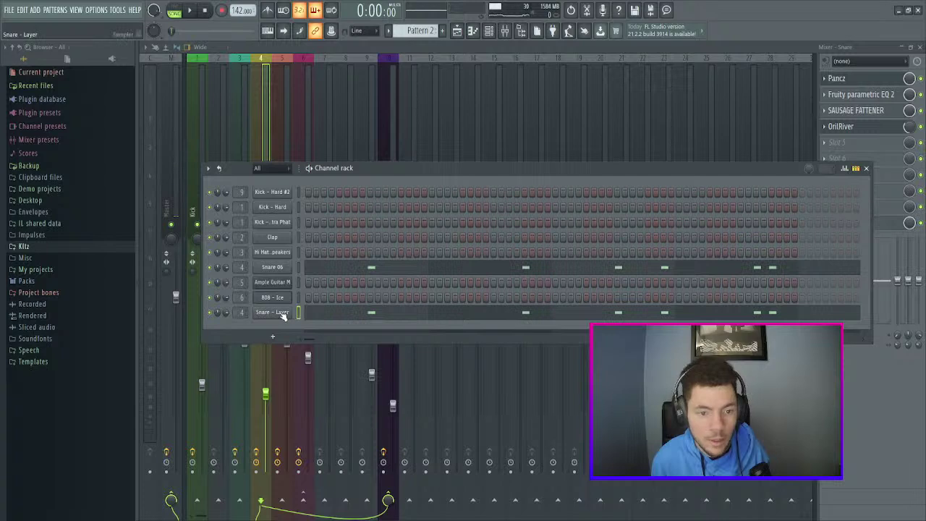
# - Cut the Snare track's low mids with band 2 of Fruity parametric EQ 2 while auditioning the song
pyautogui.click(268, 119)
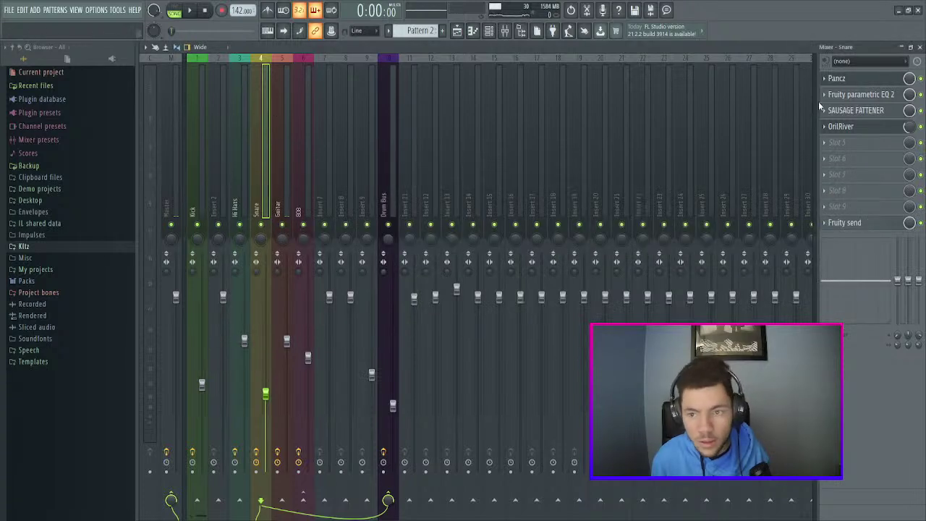
pyautogui.click(862, 94)
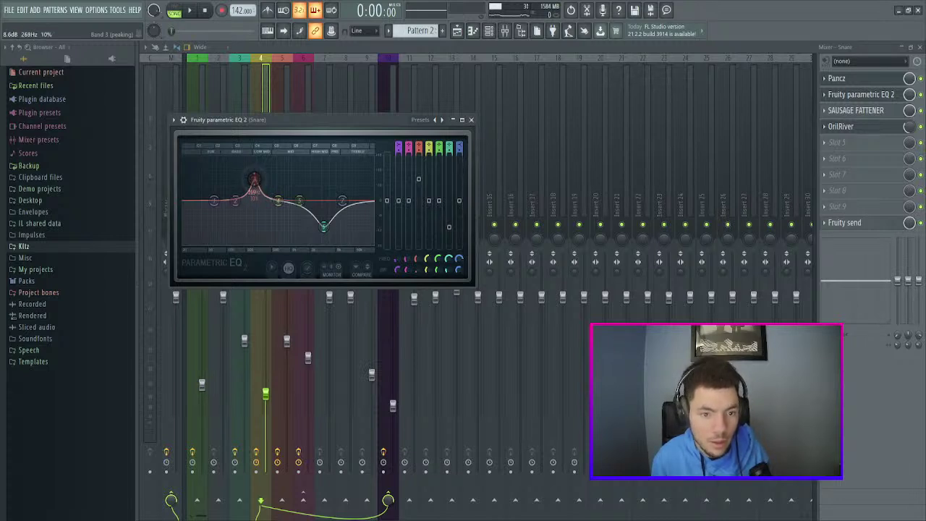
pyautogui.moveTo(251, 205); pyautogui.dragTo(246, 226)
pyautogui.press('space')
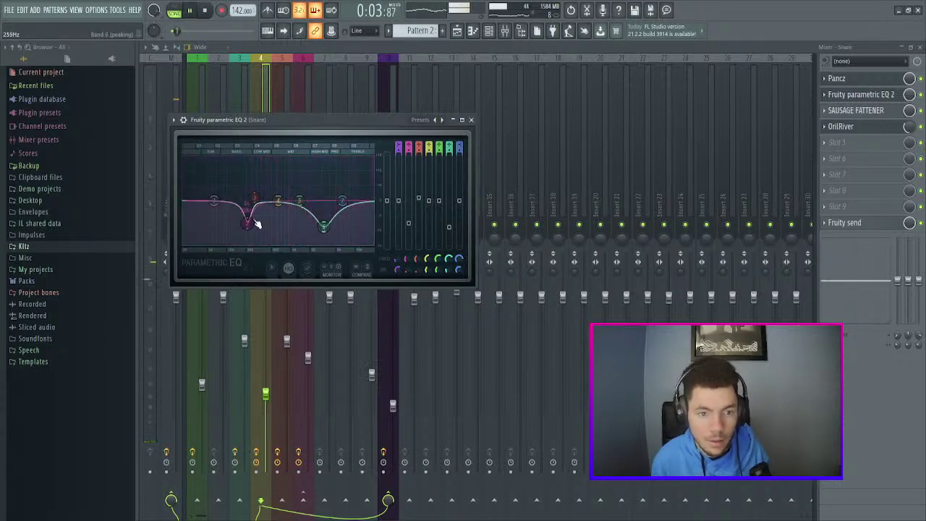
pyautogui.moveTo(252, 225); pyautogui.dragTo(254, 228)
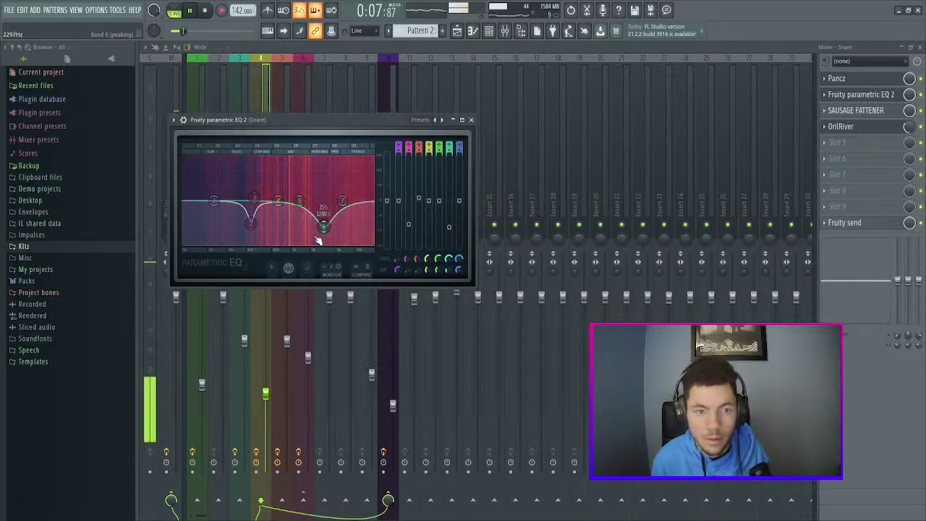
pyautogui.click(471, 119)
pyautogui.press('space')
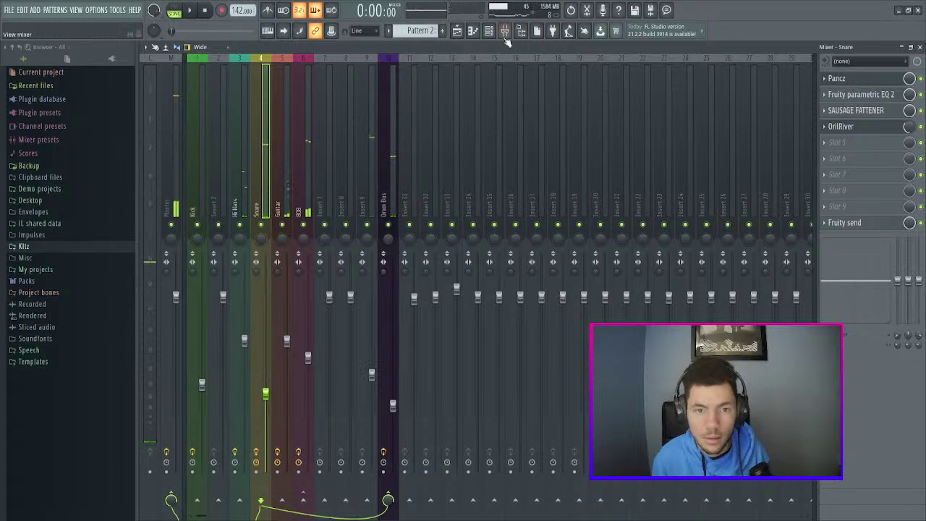
# - Check the Snare's Sausage Fattener, set EQ band 6 to -3.0 dB at 3205 Hz, and replay the song
pyautogui.click(862, 110)
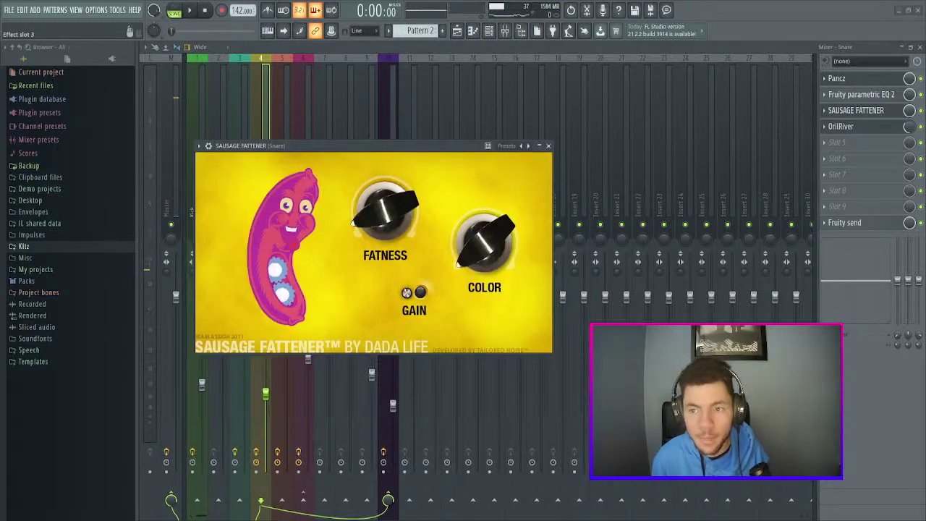
pyautogui.click(862, 110)
pyautogui.click(863, 95)
pyautogui.moveTo(324, 236)
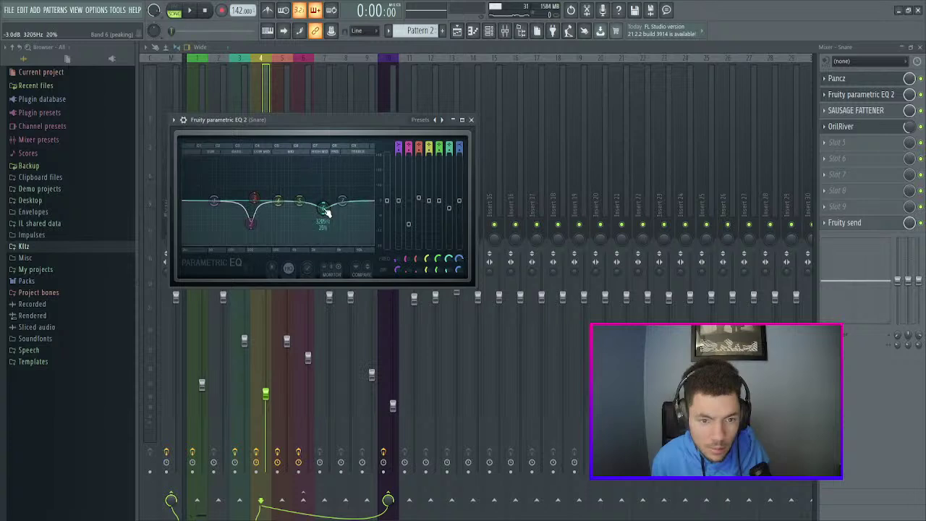
pyautogui.press('space')
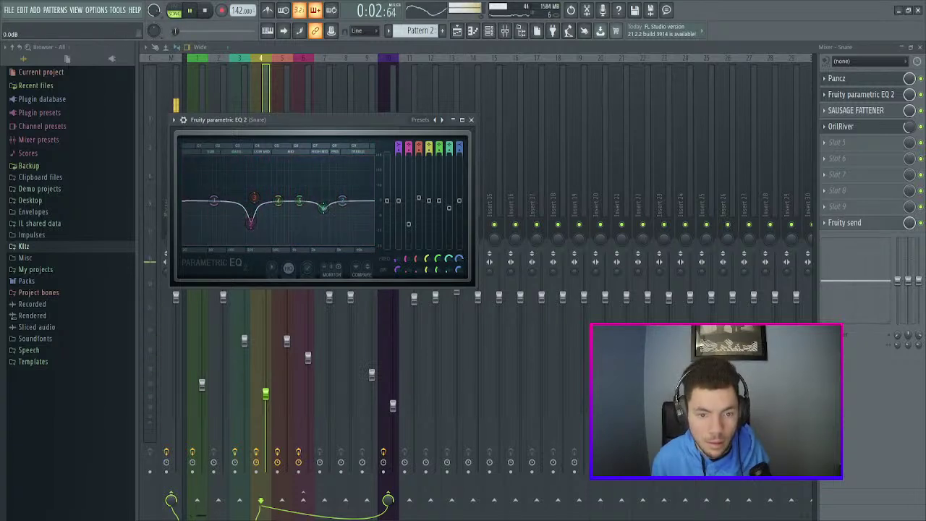
pyautogui.click(472, 120)
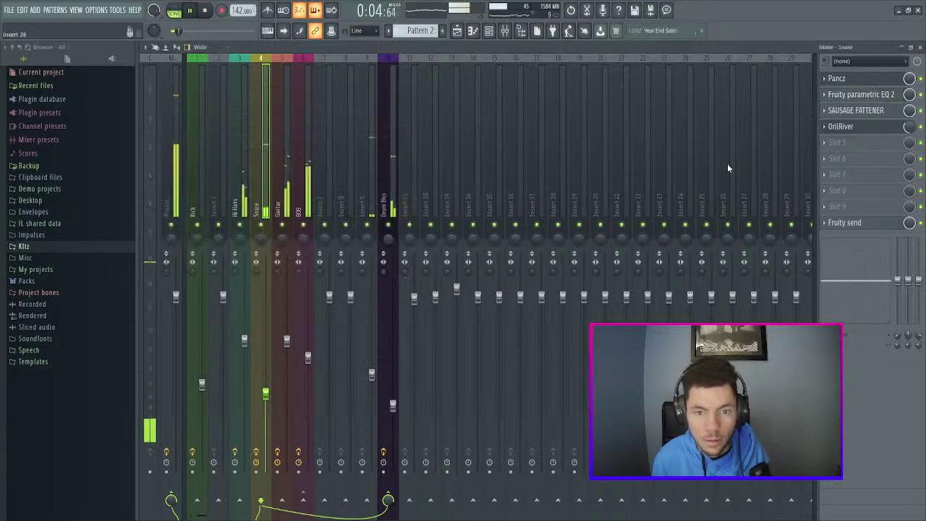
# - Set the Snare mixer track's volume to 41% and replay the song to check the level
pyautogui.click(920, 47)
pyautogui.press('space')
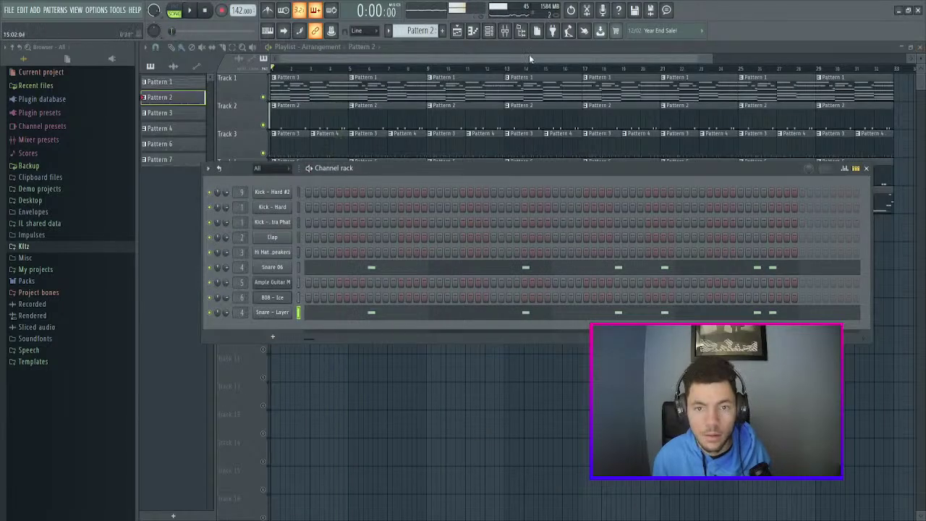
pyautogui.click(503, 34)
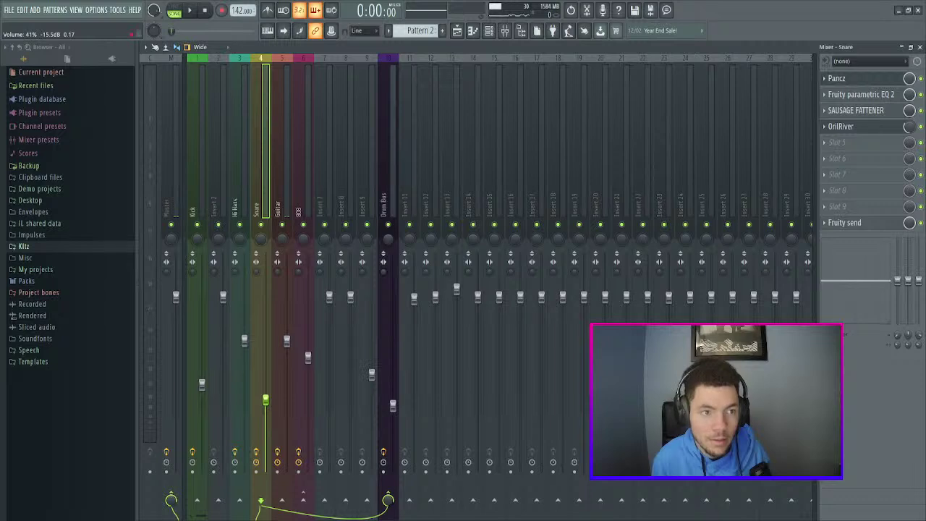
pyautogui.press('space')
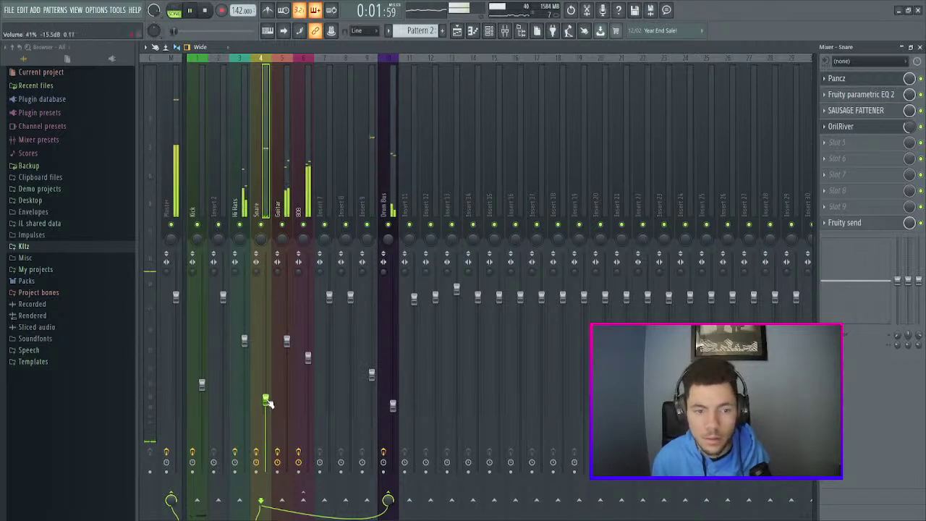
pyautogui.click(919, 47)
pyautogui.press('F6')
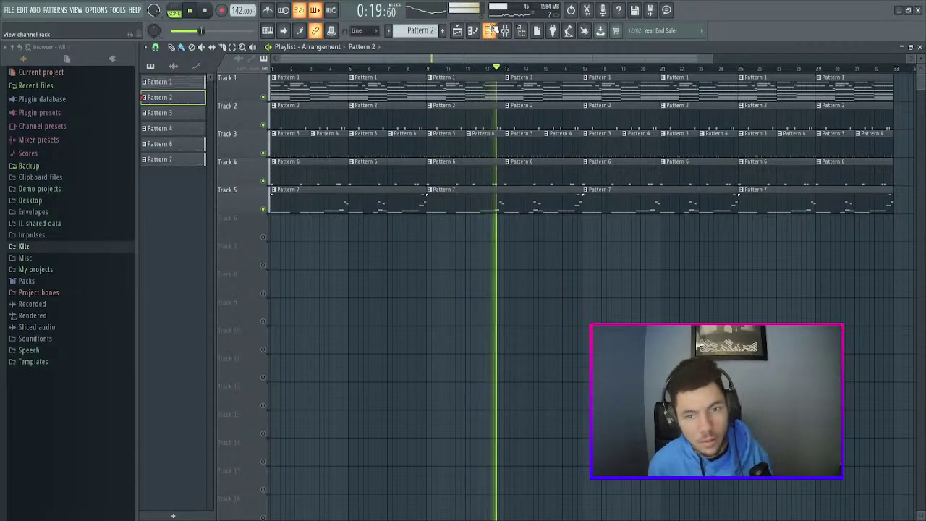
pyautogui.press('space')
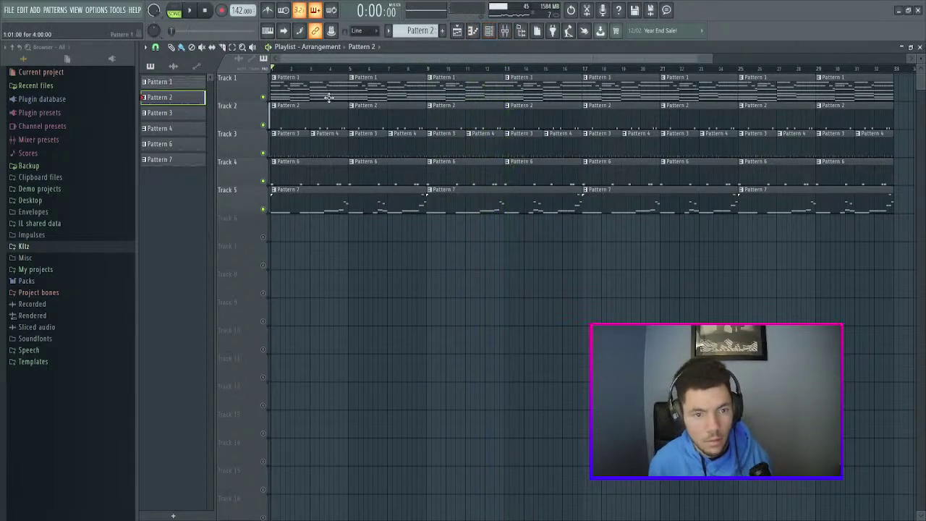
# - Select the short guitar melody notes across all four bars of Pattern 1 and shorten them slightly to leave gaps between them
pyautogui.doubleClick(308, 90)
pyautogui.scroll(3, 433, 94)
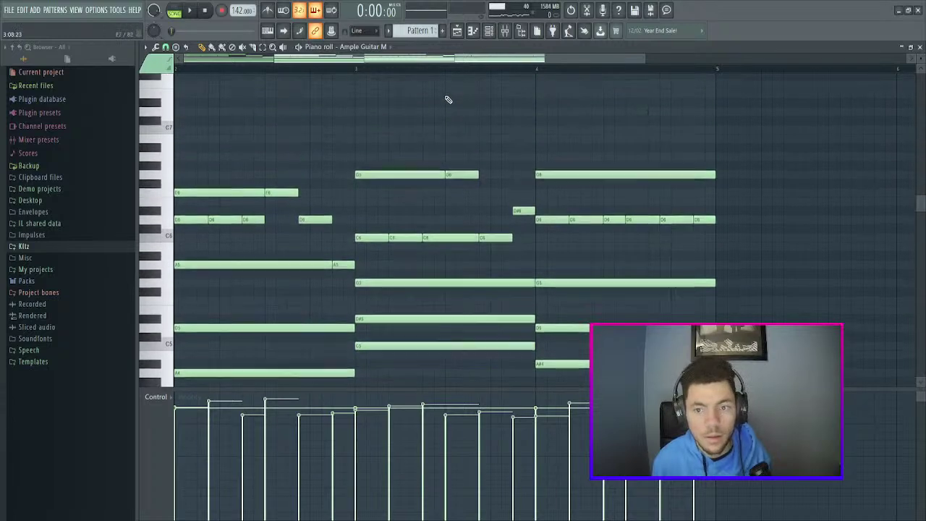
pyautogui.scroll(-3, 403, 61)
pyautogui.scroll(2, 344, 220)
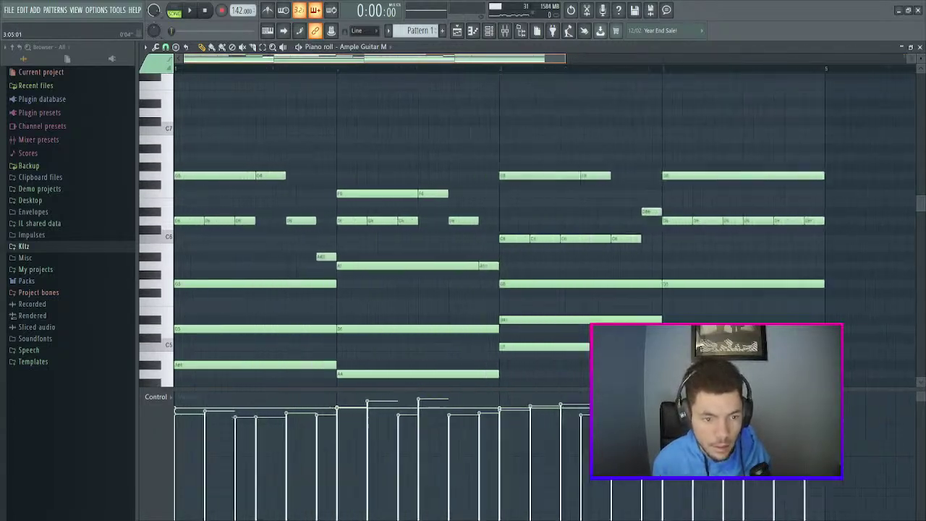
pyautogui.moveTo(187, 200); pyautogui.dragTo(346, 262)
pyautogui.moveTo(293, 158); pyautogui.dragTo(290, 210)
pyautogui.moveTo(360, 217); pyautogui.dragTo(476, 224)
pyautogui.moveTo(480, 188); pyautogui.dragTo(482, 196)
pyautogui.moveTo(496, 209); pyautogui.dragTo(497, 216)
pyautogui.keyDown('ctrl'); pyautogui.keyDown('shift'); pyautogui.click(499, 220); pyautogui.keyUp('shift'); pyautogui.keyUp('ctrl')
pyautogui.keyDown('ctrl'); pyautogui.keyDown('shift'); pyautogui.click(535, 266); pyautogui.keyUp('shift'); pyautogui.keyUp('ctrl')
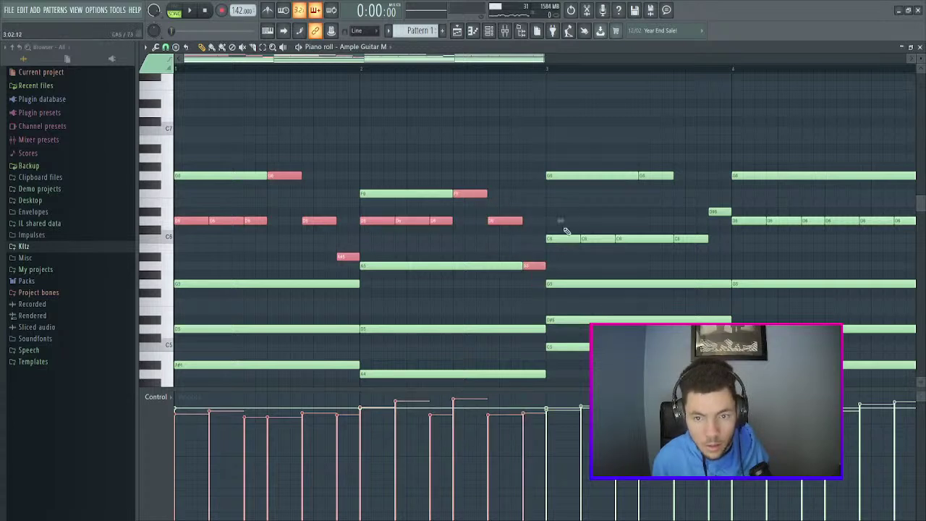
pyautogui.moveTo(567, 234); pyautogui.dragTo(627, 250)
pyautogui.moveTo(672, 163); pyautogui.dragTo(694, 250)
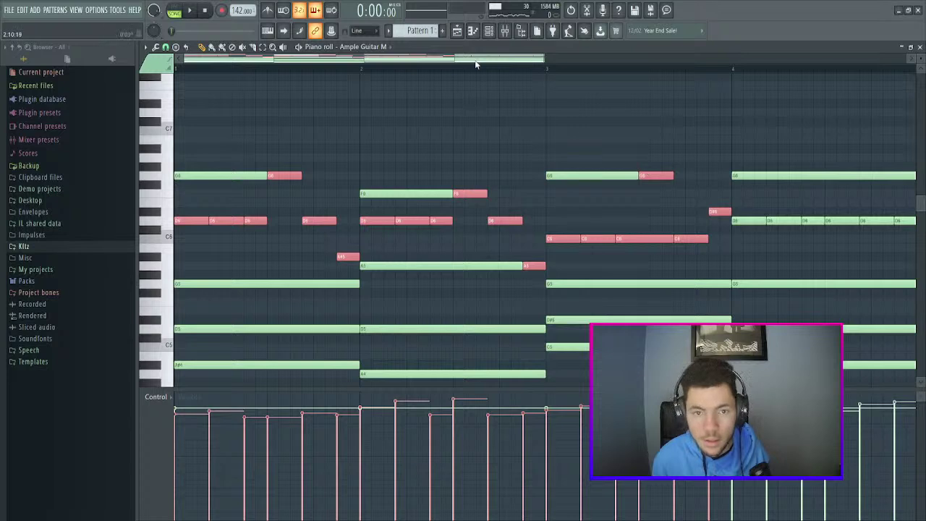
pyautogui.scroll(-2, 476, 64)
pyautogui.moveTo(609, 211)
pyautogui.mouseDown()
pyautogui.moveTo(432, 247)
pyautogui.moveTo(601, 209)
pyautogui.mouseUp()
pyautogui.keyDown('ctrl'); pyautogui.keyDown('shift'); pyautogui.click(455, 212); pyautogui.keyUp('shift'); pyautogui.keyUp('ctrl')
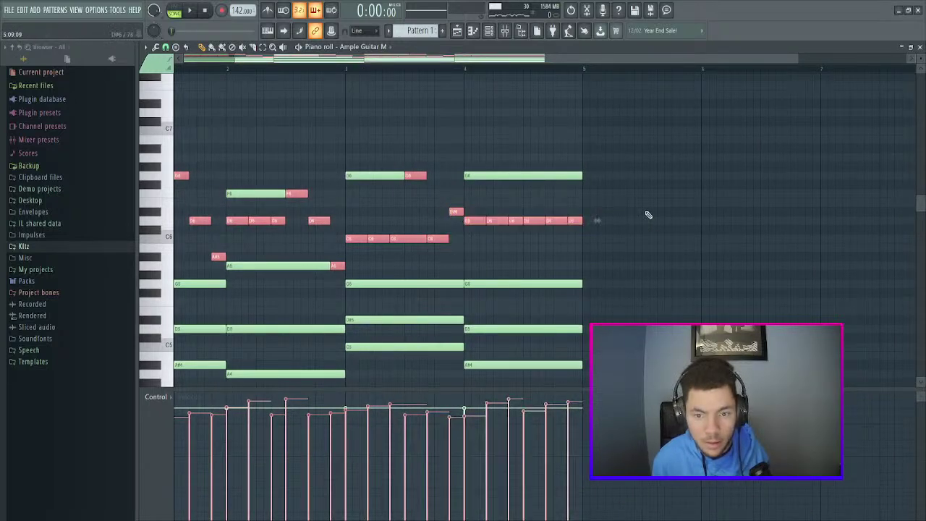
pyautogui.scroll(3, 614, 62)
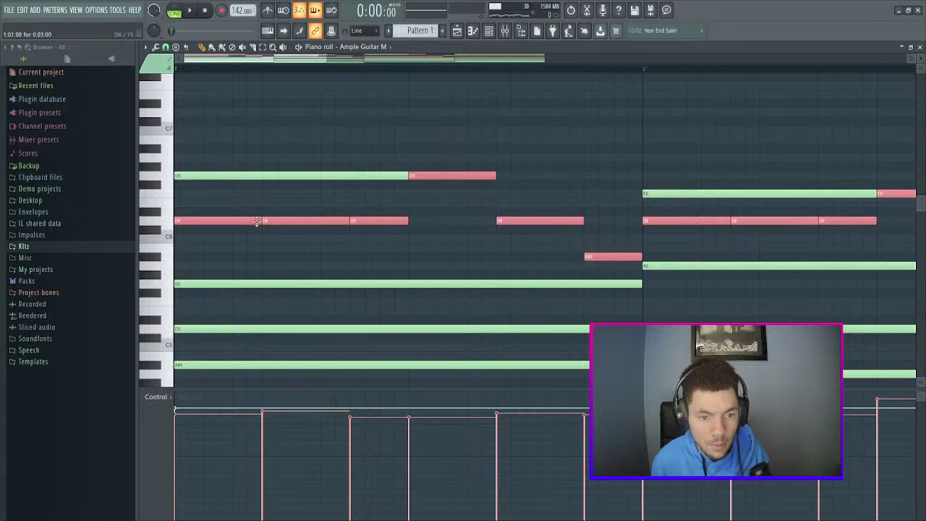
pyautogui.moveTo(256, 219); pyautogui.dragTo(246, 220)
# - Audition the song with the shortened guitar melody notes and review all four bars of Pattern 1
pyautogui.press('space')
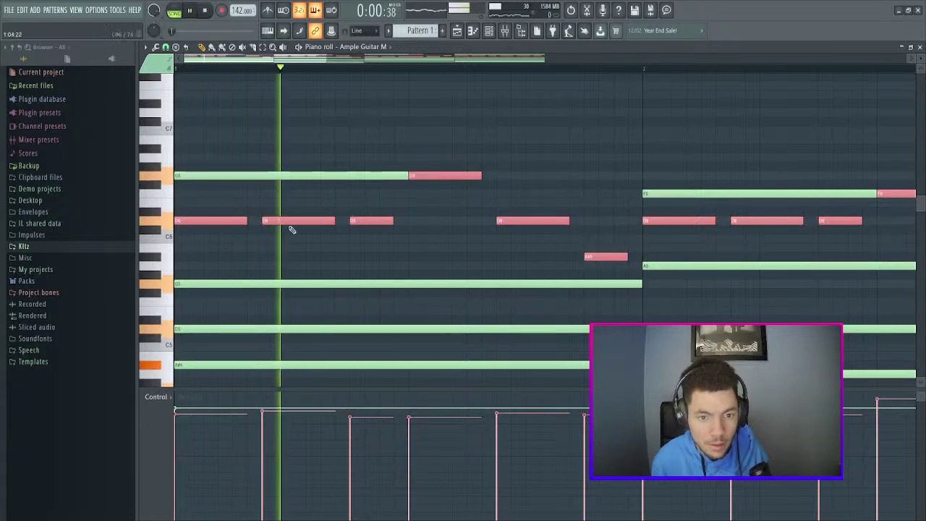
pyautogui.hotkey('ctrl', 'd')
pyautogui.moveTo(327, 59); pyautogui.dragTo(777, 59)
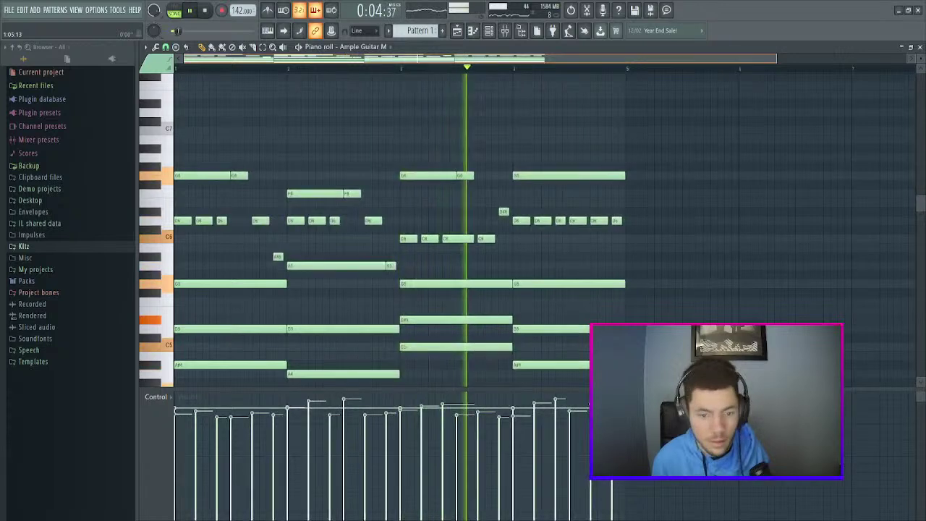
pyautogui.scroll(-4, 261, 120)
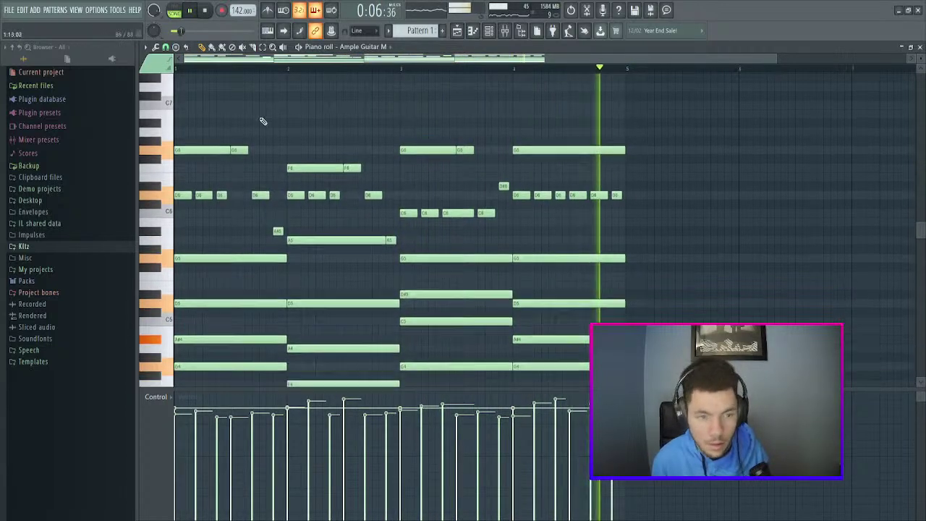
pyautogui.press('space')
# - Strum the sustained chord and long top notes across Pattern 1's four bars, adjusting their strum strength and velocities, and audition the song
pyautogui.moveTo(219, 194); pyautogui.dragTo(222, 370)
pyautogui.scroll(1, 352, 362)
pyautogui.moveTo(340, 376); pyautogui.dragTo(335, 217)
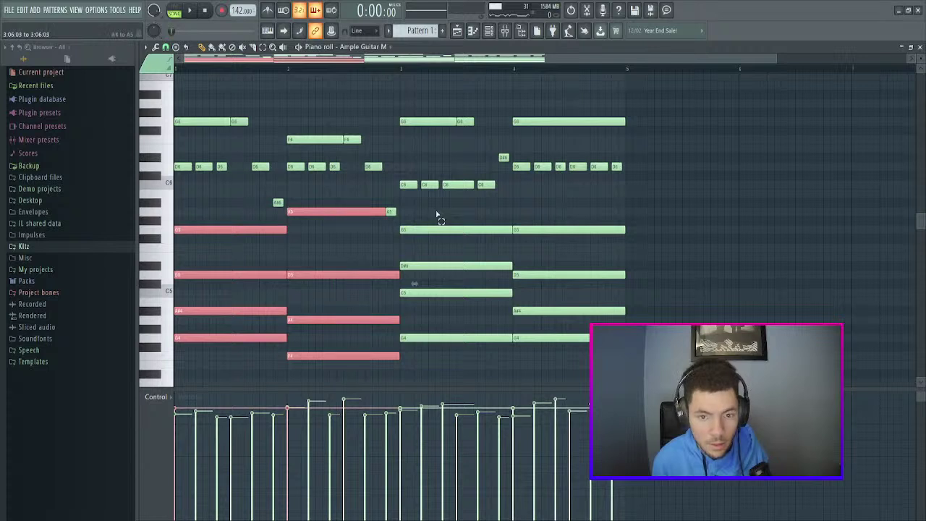
pyautogui.moveTo(438, 211); pyautogui.dragTo(463, 375)
pyautogui.moveTo(558, 201); pyautogui.dragTo(569, 378)
pyautogui.moveTo(534, 108); pyautogui.dragTo(550, 153)
pyautogui.moveTo(409, 100); pyautogui.dragTo(425, 143)
pyautogui.moveTo(308, 118); pyautogui.dragTo(319, 166)
pyautogui.moveTo(186, 102); pyautogui.dragTo(189, 155)
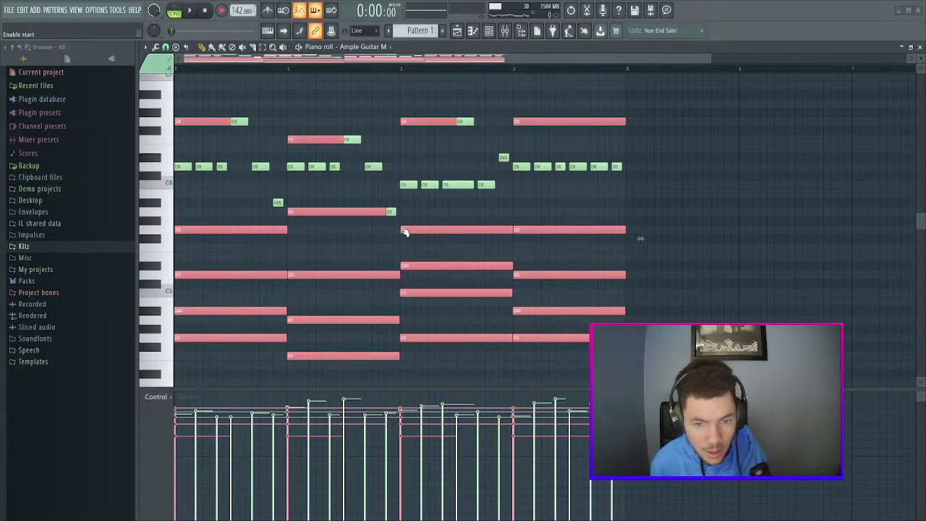
pyautogui.moveTo(421, 251); pyautogui.dragTo(421, 275)
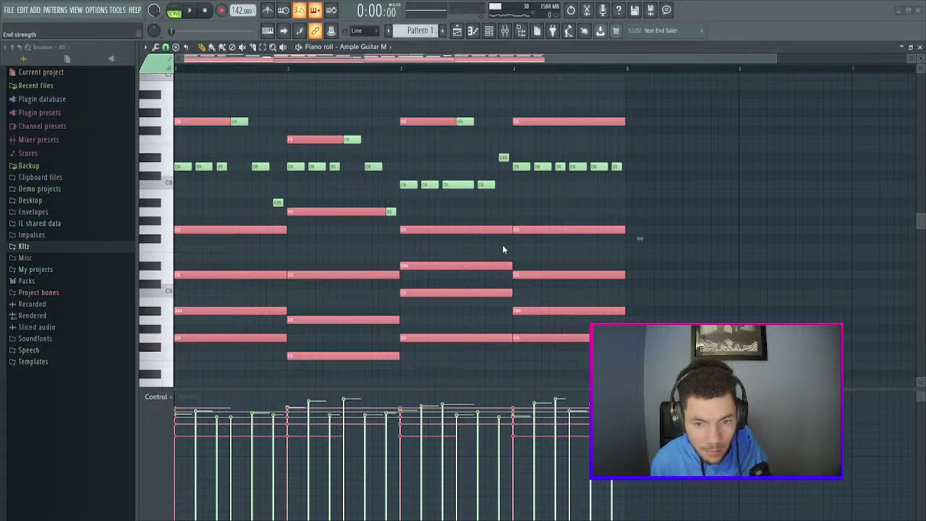
pyautogui.moveTo(423, 278); pyautogui.dragTo(422, 253)
pyautogui.press('space')
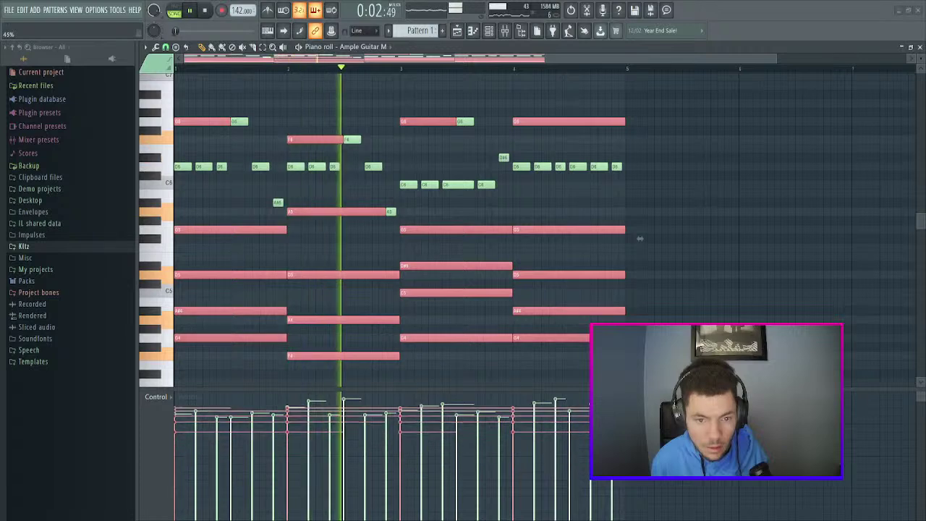
pyautogui.keyDown('ctrl'); pyautogui.click(769, 273); pyautogui.keyUp('ctrl')
# - Check the Guitar mixer track's level and effects during playback, and stop the song
pyautogui.click(462, 32)
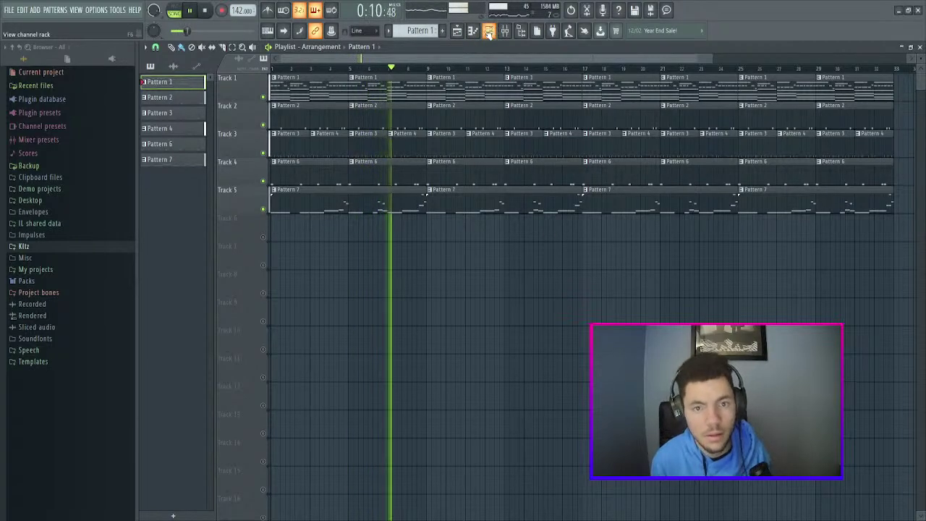
pyautogui.click(502, 32)
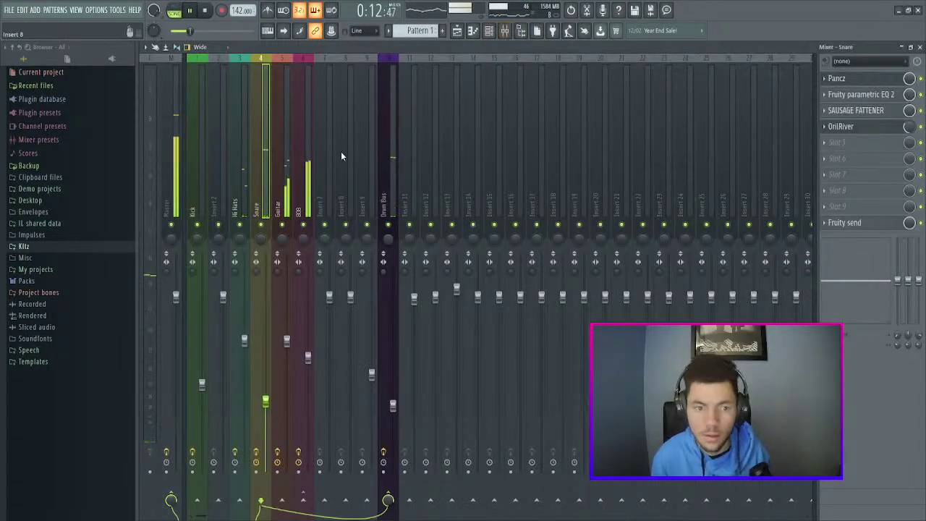
pyautogui.click(283, 139)
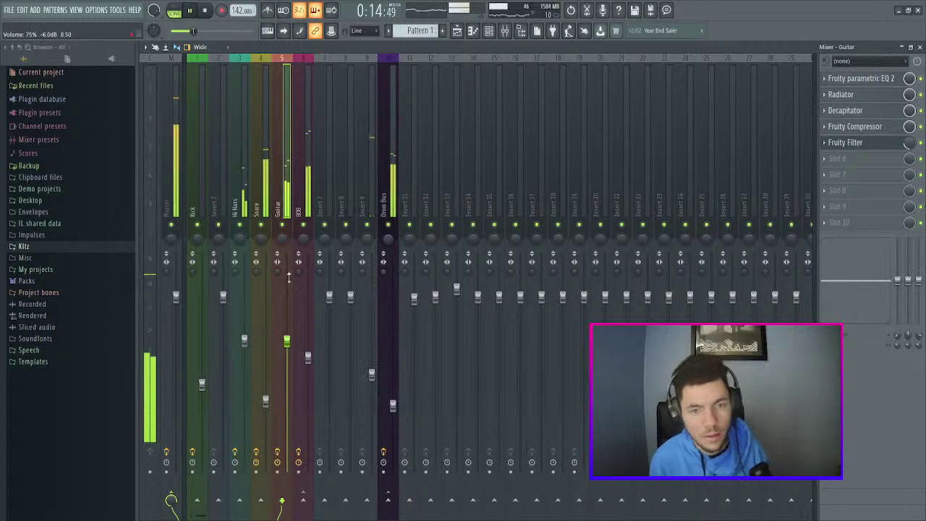
pyautogui.press('space')
# - Copy Pattern 1's Ample Guitar M notes into a new Pattern 5 and open them in the piano roll
pyautogui.click(490, 32)
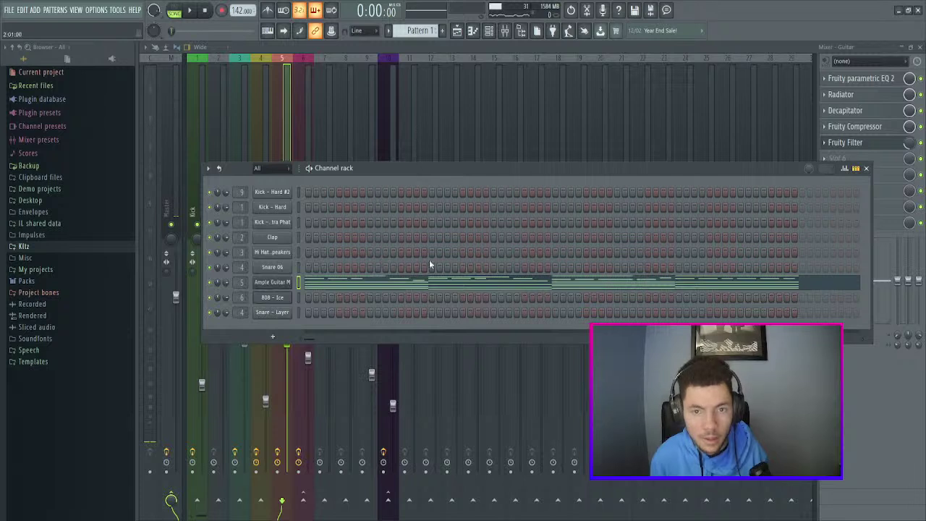
pyautogui.click(443, 32)
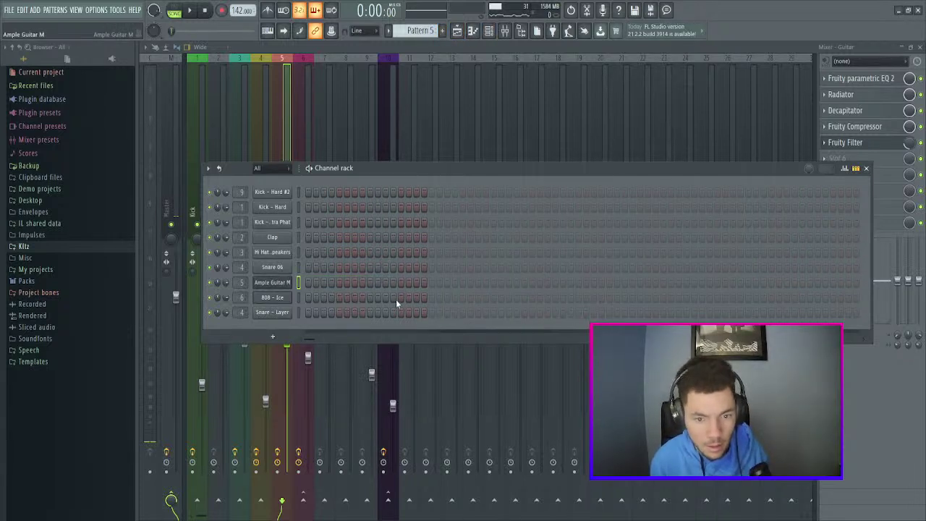
pyautogui.hotkey('ctrl', 'v')
pyautogui.click(503, 286)
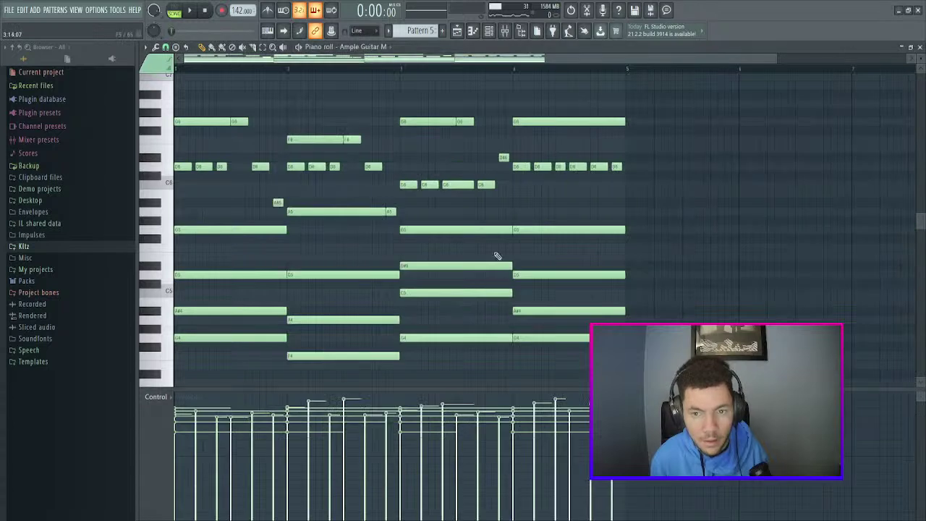
# - Match bar 4's melody ending to bar 1 in Pattern 5, replacing the last three D6 notes with G6, D6 and A#5 notes
pyautogui.rightClick(576, 166)
pyautogui.rightClick(594, 166)
pyautogui.rightClick(616, 166)
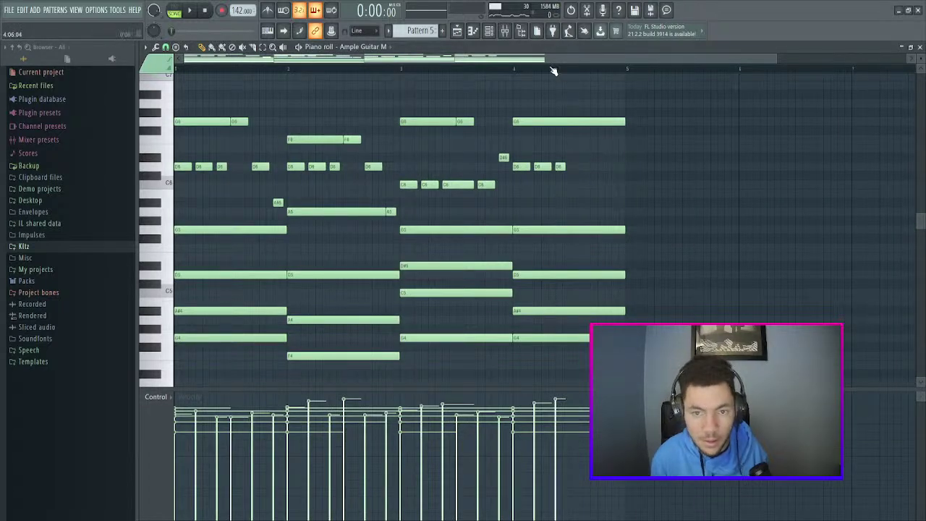
pyautogui.moveTo(236, 114); pyautogui.dragTo(566, 121)
pyautogui.click(646, 157)
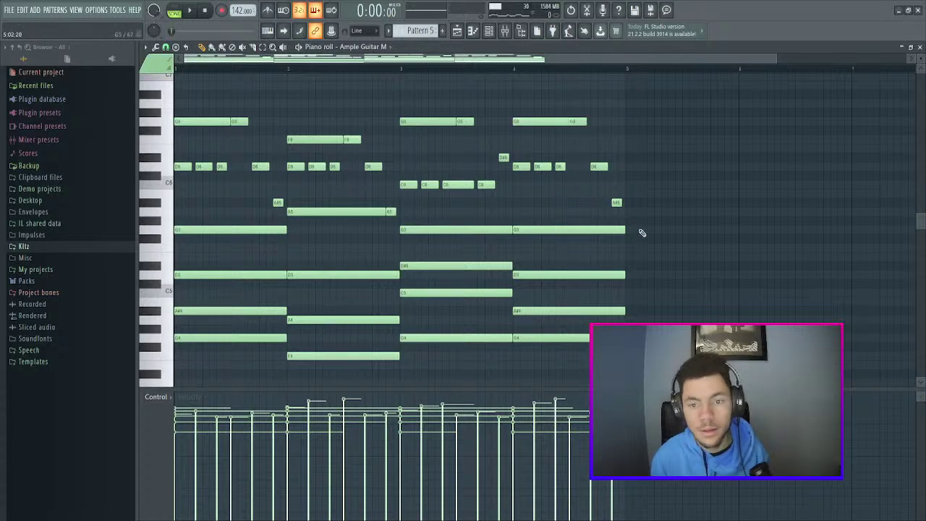
# - Replace the first Pattern 1 clip on Track 1 of the playlist with Pattern 5
pyautogui.click(487, 34)
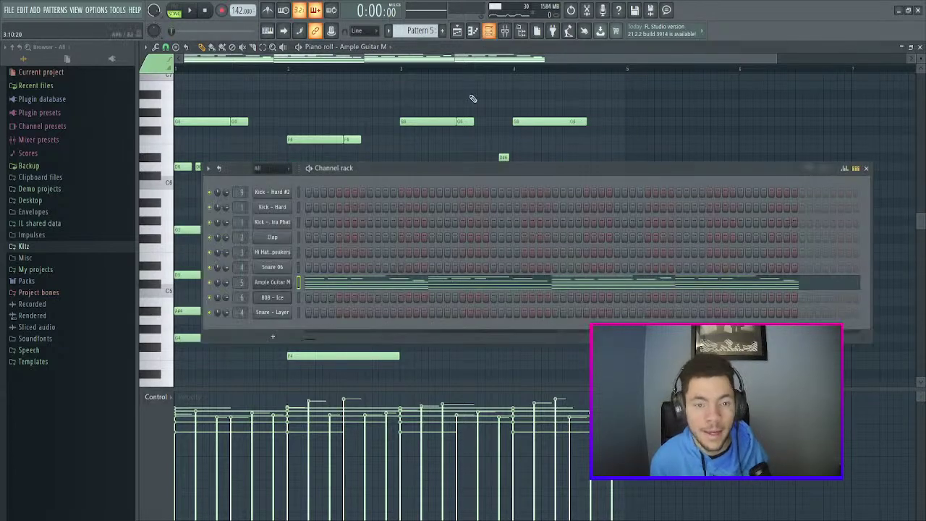
pyautogui.click(459, 33)
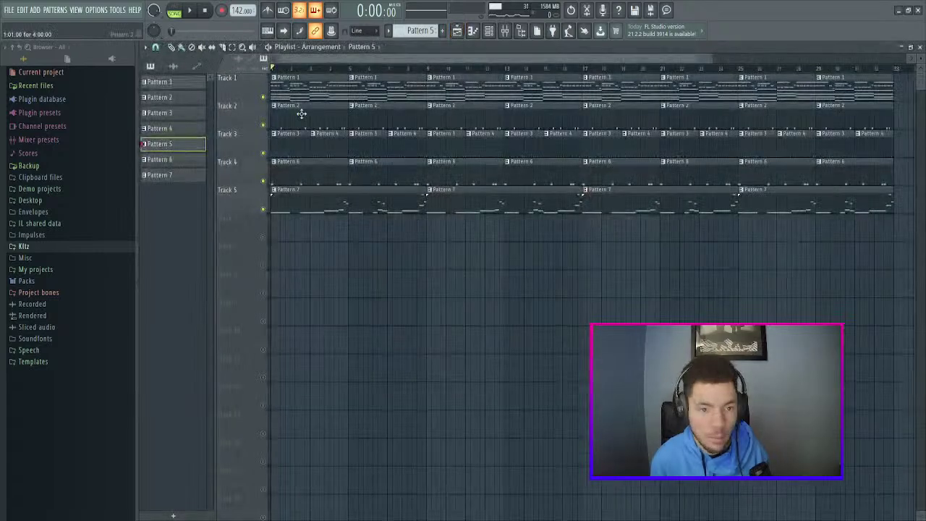
pyautogui.rightClick(306, 88)
pyautogui.moveTo(364, 293); pyautogui.dragTo(243, 58)
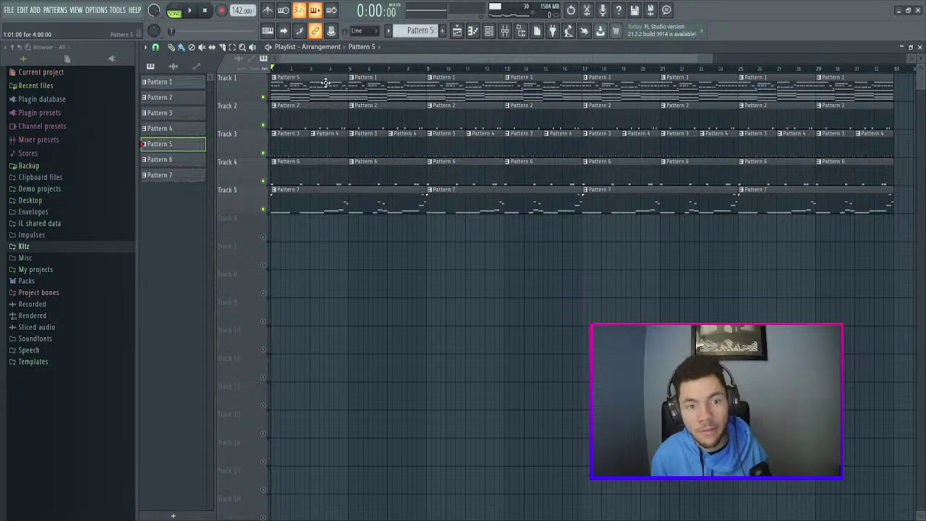
# - Delete Track 1's clips from bar 9 onward and duplicate the Pattern 5 and Pattern 1 pair three times in their place
pyautogui.moveTo(438, 87)
pyautogui.mouseDown()
pyautogui.moveTo(627, 92)
pyautogui.moveTo(840, 65)
pyautogui.mouseUp()
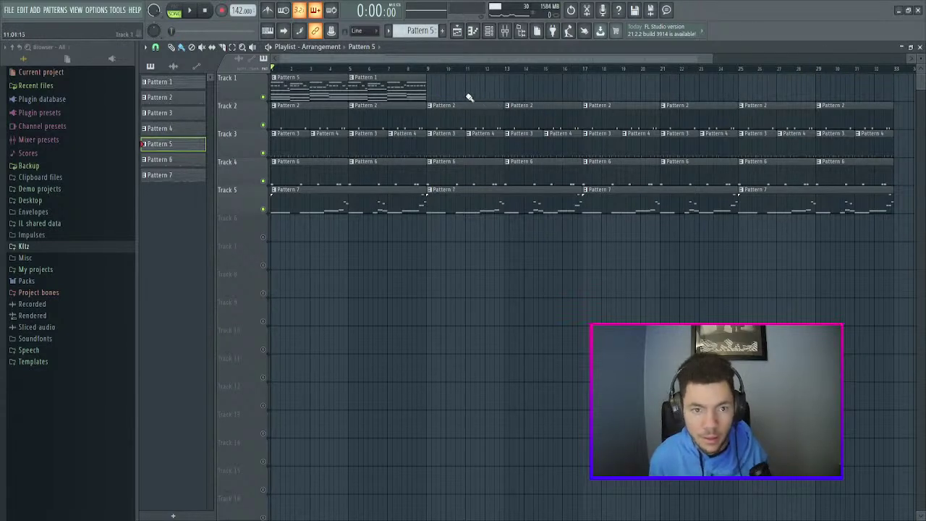
pyautogui.moveTo(473, 97); pyautogui.dragTo(275, 74)
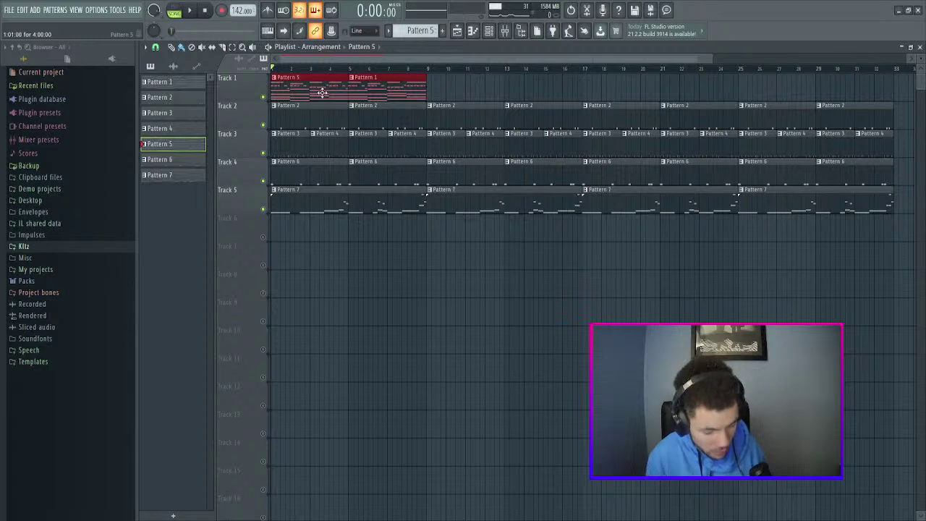
pyautogui.hotkey('ctrl', 'b')
pyautogui.hotkey('ctrl', 'b')
pyautogui.hotkey('ctrl', 'b')
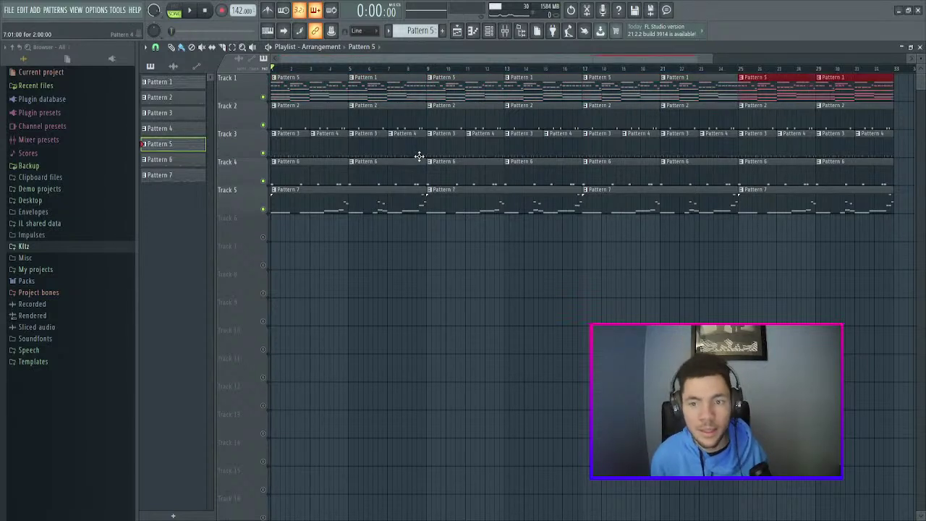
# - Audition the start of the song with the new alternating guitar patterns on Track 1
pyautogui.moveTo(710, 58); pyautogui.dragTo(911, 59)
pyautogui.rightClick(626, 311)
pyautogui.press('space')
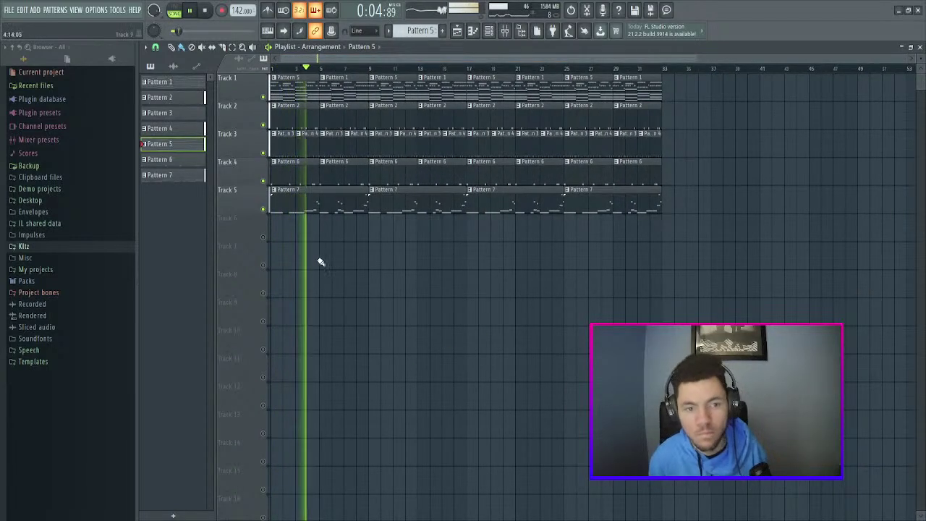
pyautogui.press('space')
# - Open Pattern 5's guitar notes in the piano roll and audition the revised melody ending from bar 4
pyautogui.moveTo(905, 59); pyautogui.dragTo(407, 58)
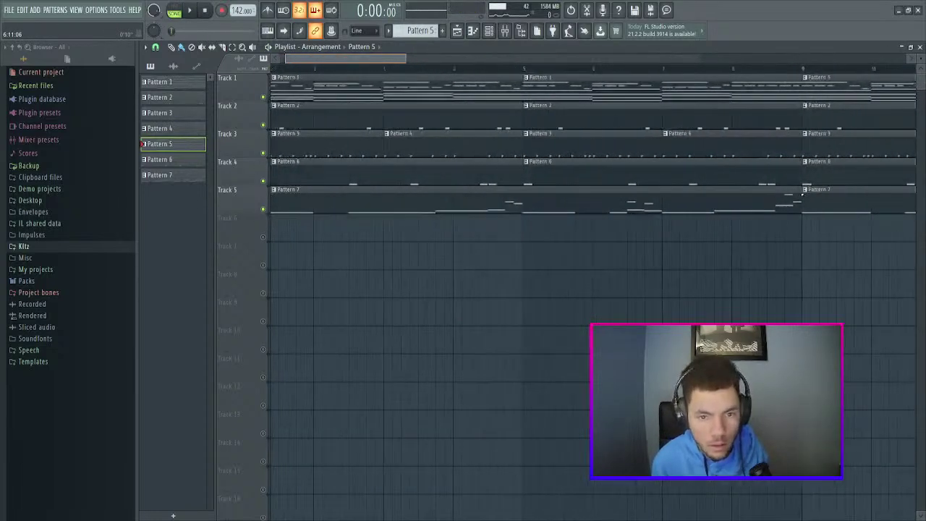
pyautogui.doubleClick(496, 90)
pyautogui.moveTo(466, 60); pyautogui.dragTo(367, 60)
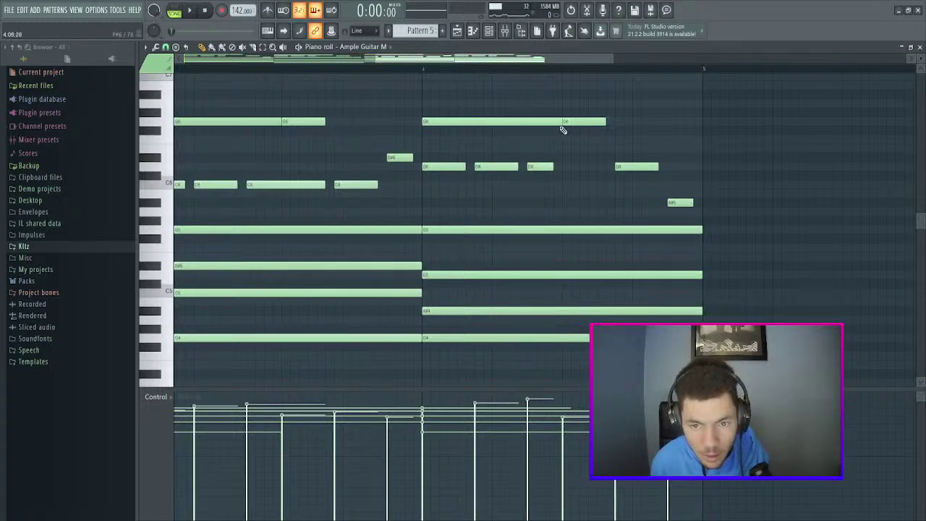
pyautogui.moveTo(532, 121); pyautogui.dragTo(553, 133)
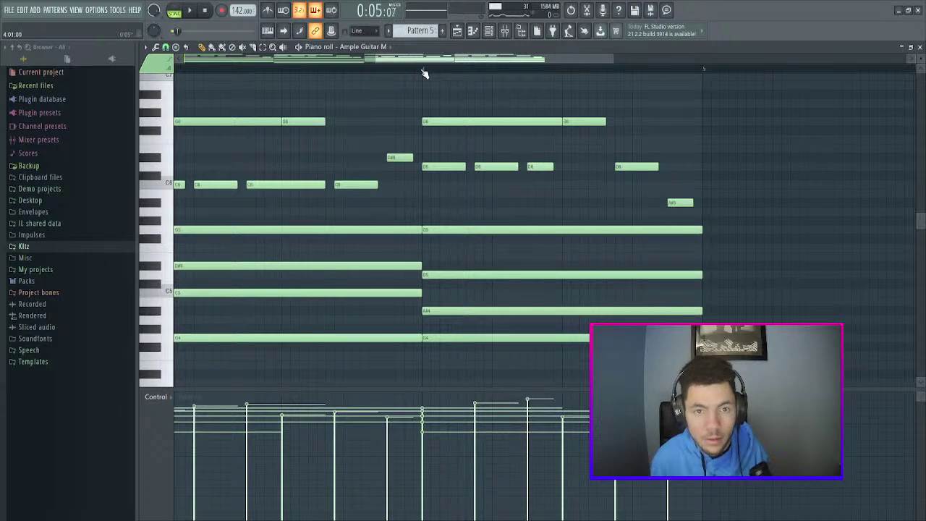
pyautogui.press('space')
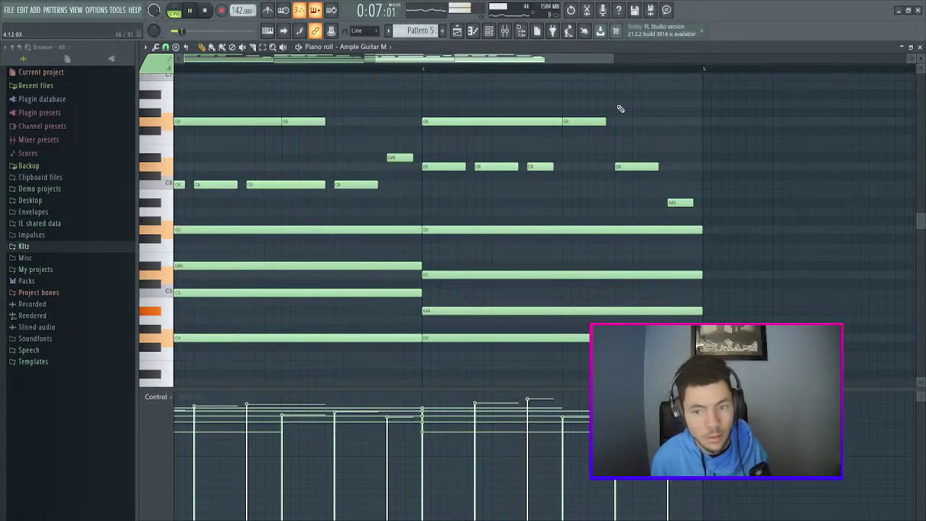
pyautogui.click(464, 36)
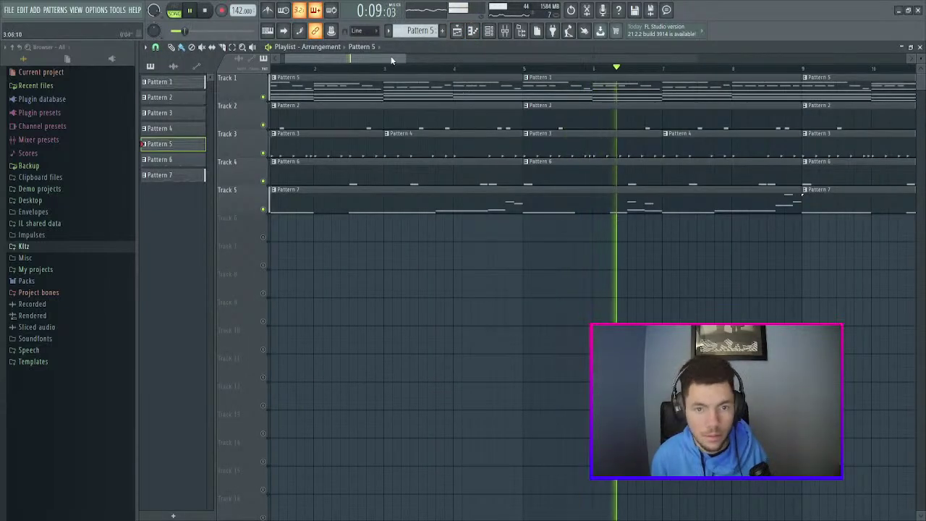
# - Listen through the full arrangement and check the Master channel's level in the mixer during playback
pyautogui.moveTo(647, 59); pyautogui.dragTo(774, 58)
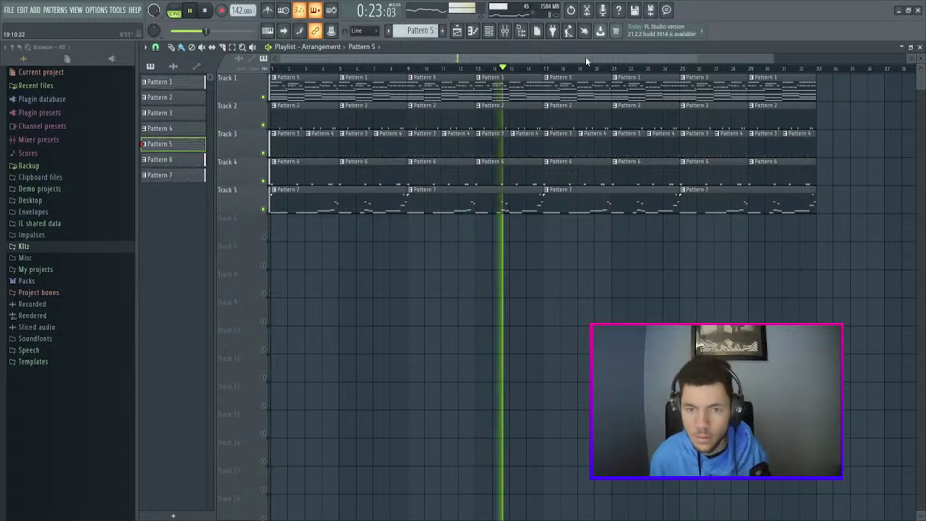
pyautogui.scroll(-2, 586, 56)
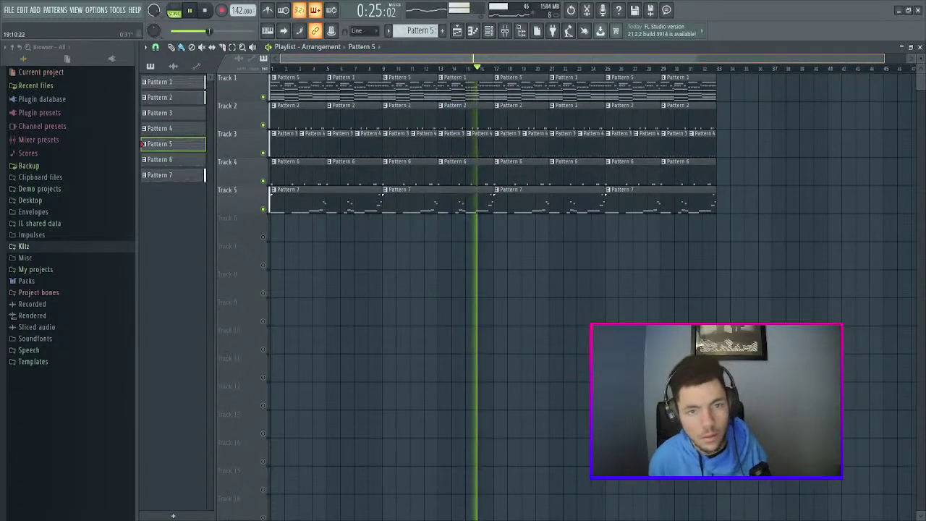
pyautogui.scroll(-1, 586, 58)
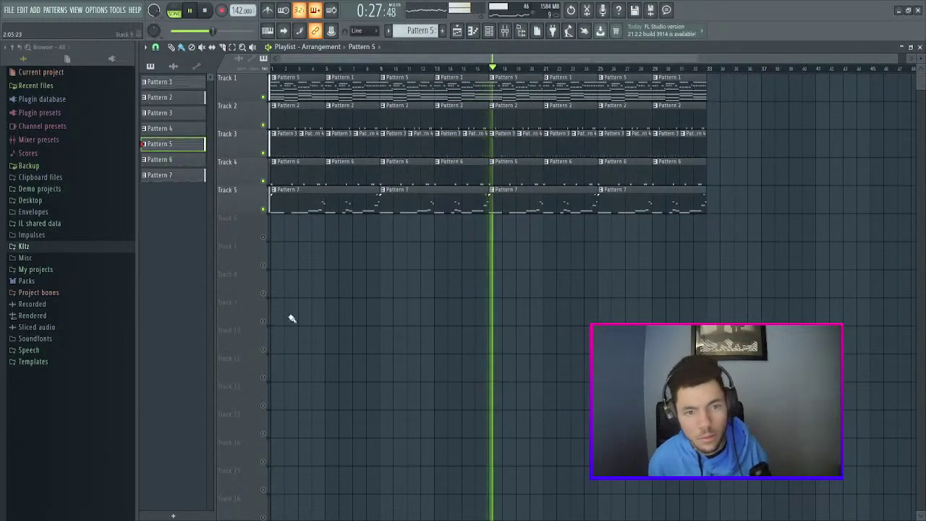
pyautogui.click(505, 31)
pyautogui.click(176, 161)
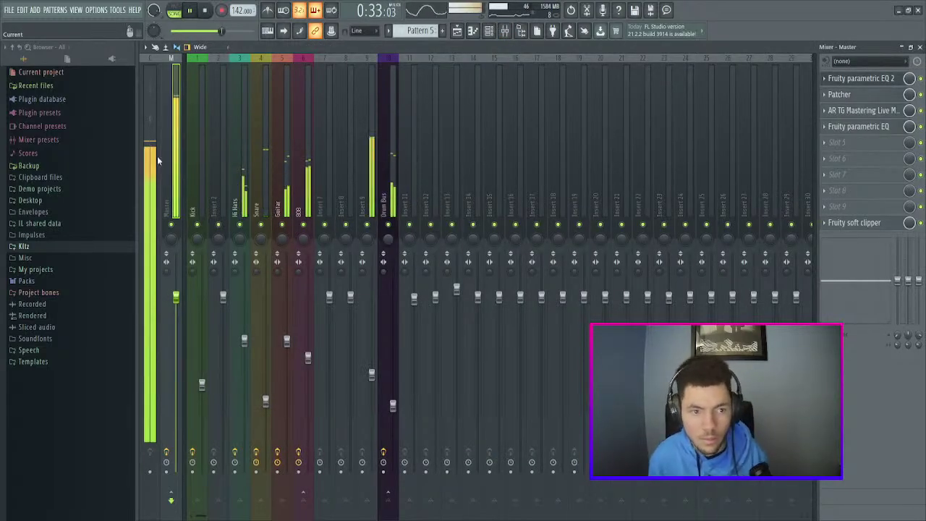
pyautogui.press('space')
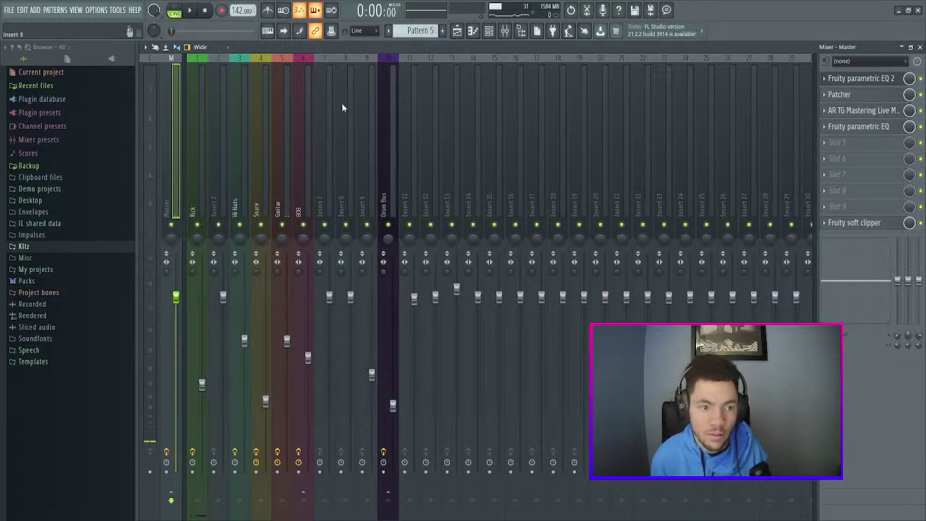
# - Review the Fruity soft clipper settings on the Master channel and return to the playlist
pyautogui.click(854, 224)
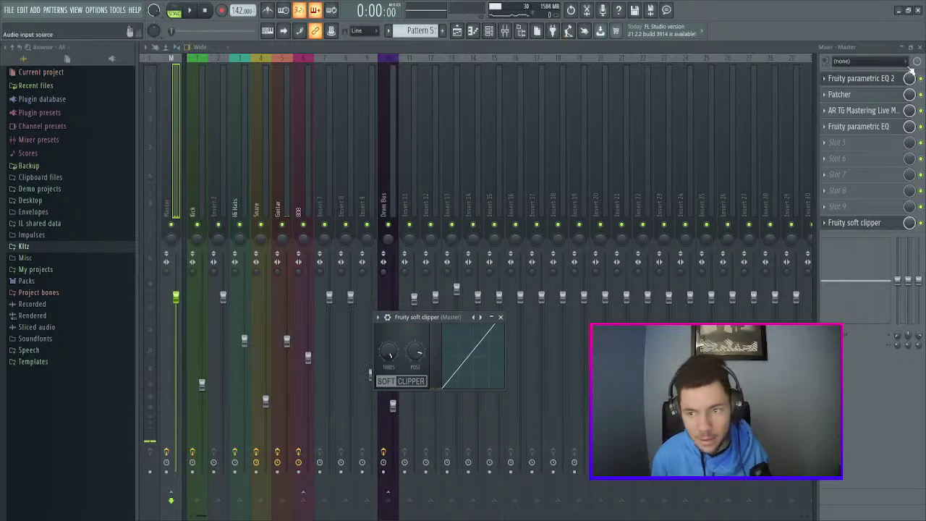
pyautogui.click(502, 318)
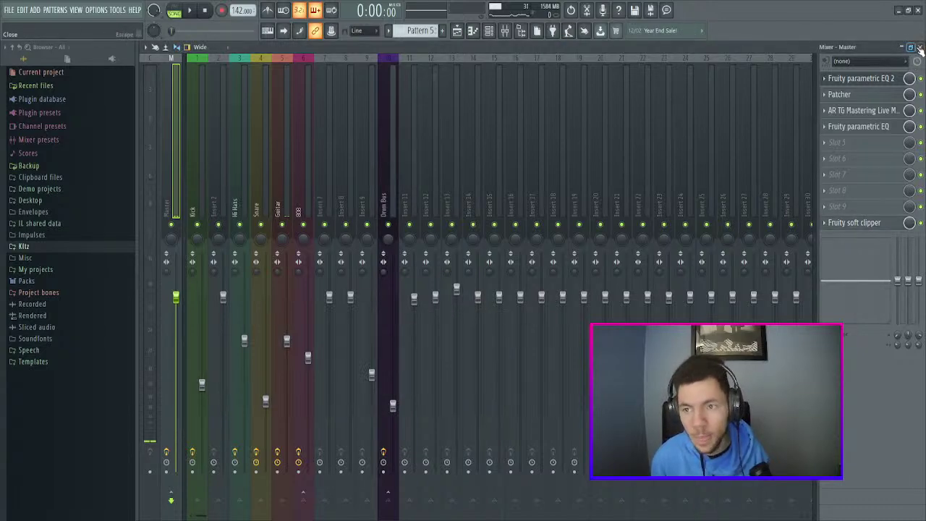
pyautogui.click(921, 47)
# - Replay the song from the start while monitoring the mixer's Current track meter and the channel levels
pyautogui.press('space')
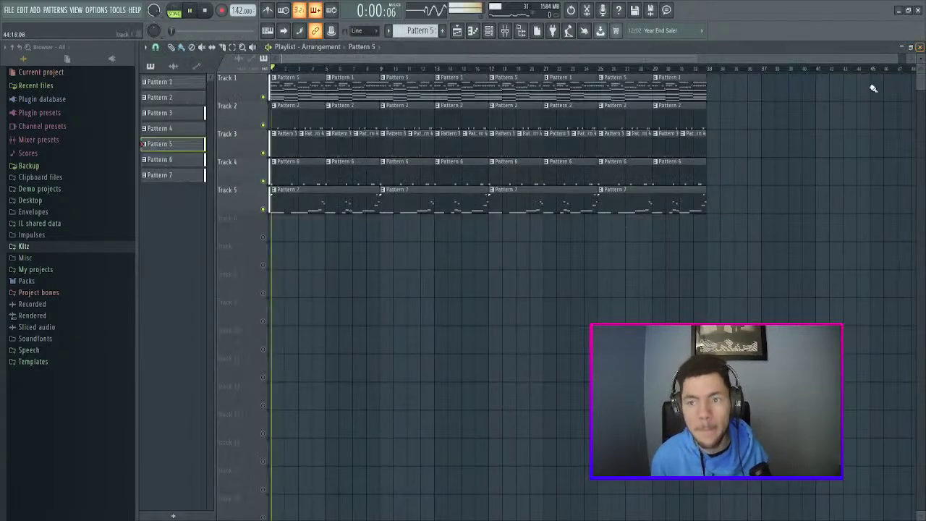
pyautogui.click(505, 30)
pyautogui.click(150, 135)
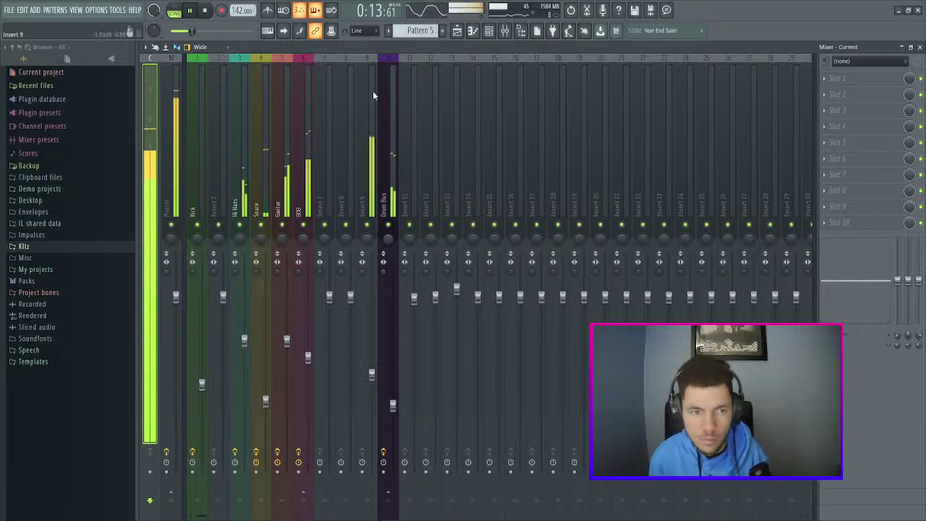
pyautogui.click(908, 47)
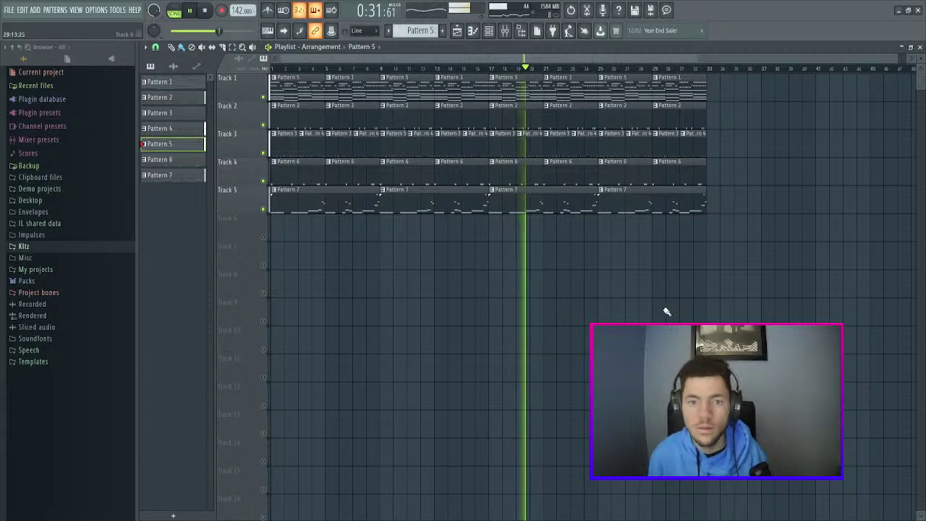
pyautogui.press('space')
pyautogui.scroll(3, 532, 73)
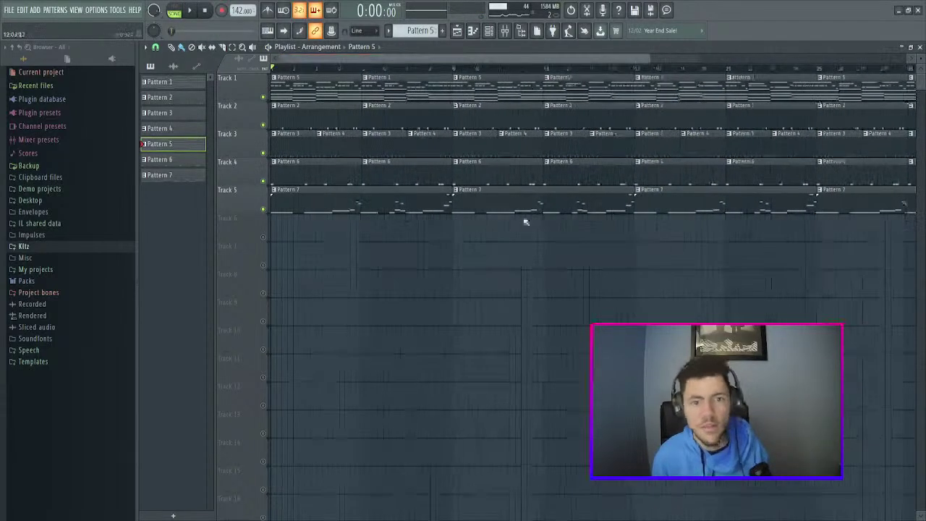